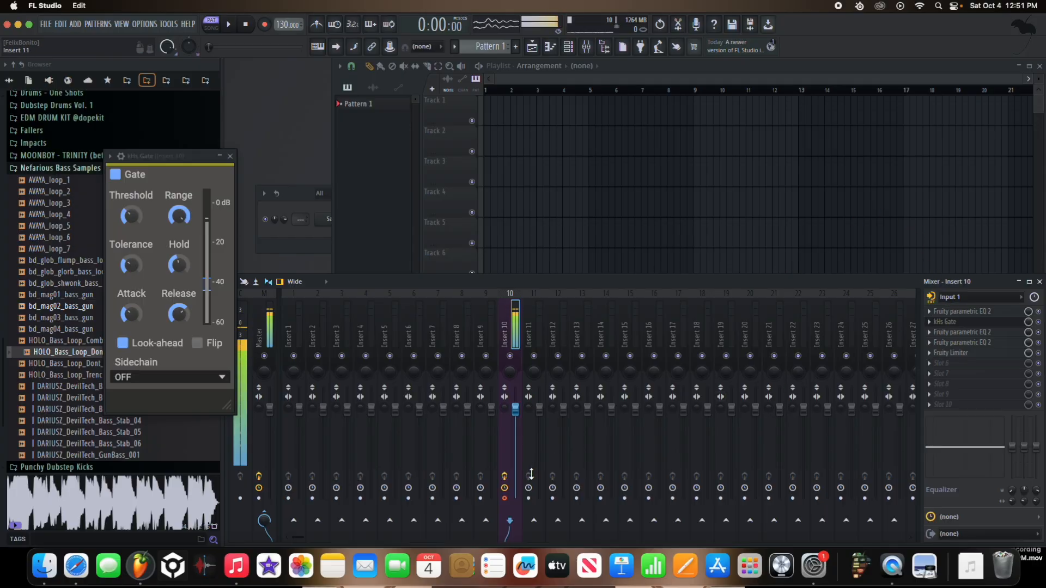
# Step: Arm the Insert 10 mixer track for disk recording and collapse the Nefarious Bass Samples folder
pyautogui.click(505, 499)
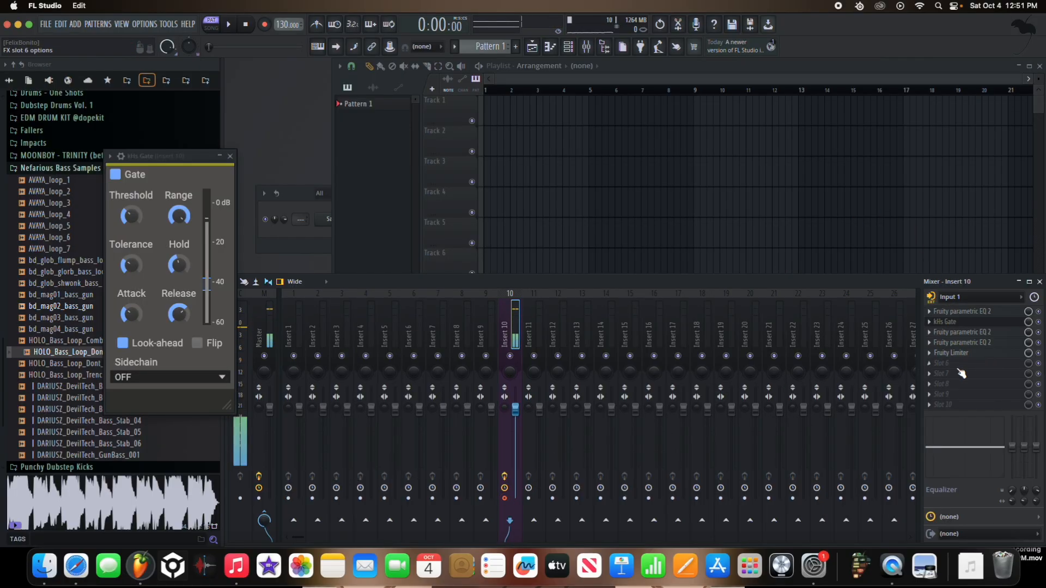
pyautogui.moveTo(1039, 335); pyautogui.dragTo(1039, 312)
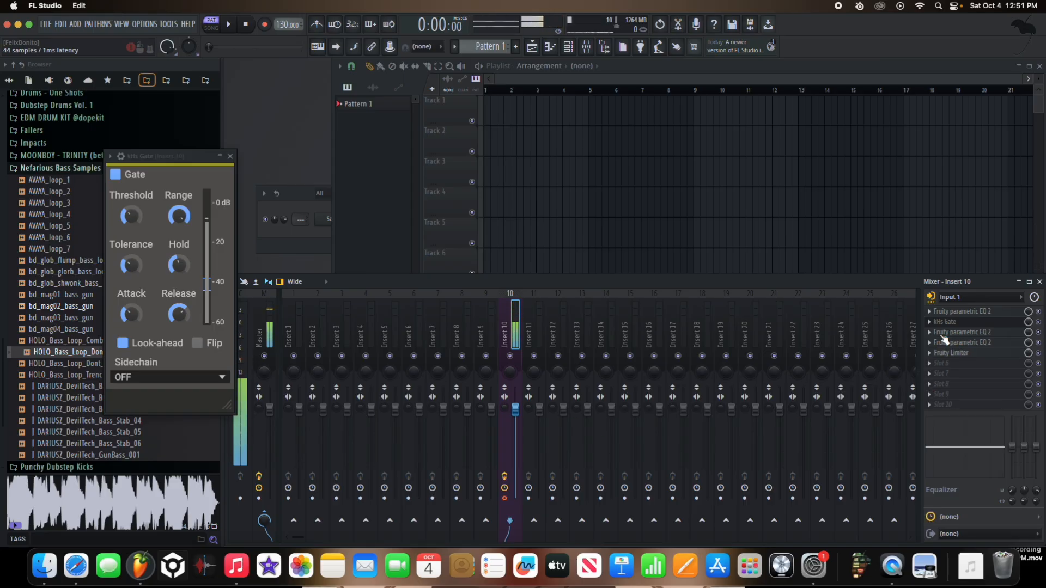
pyautogui.click(947, 353)
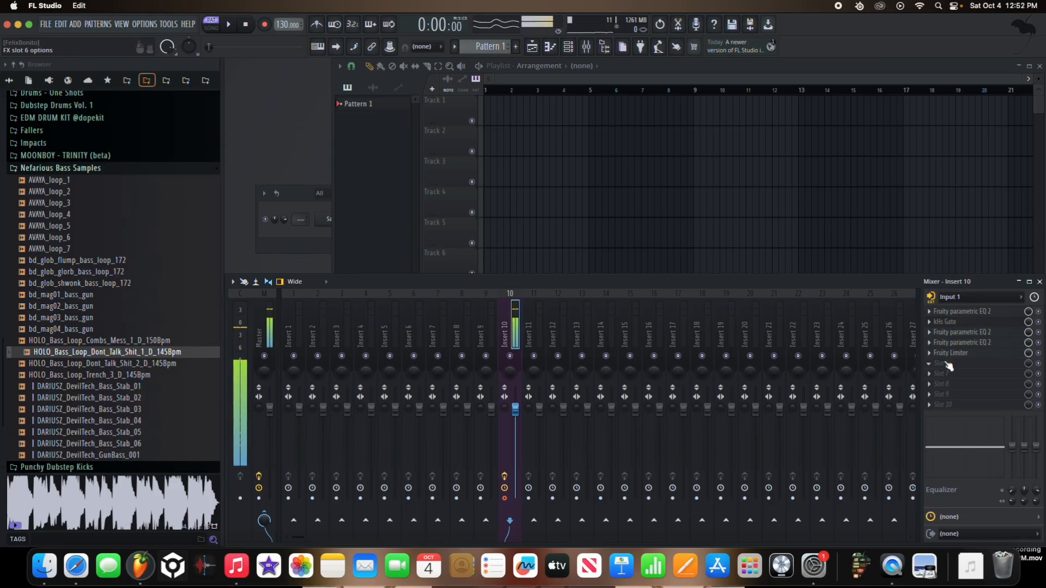
pyautogui.click(157, 170)
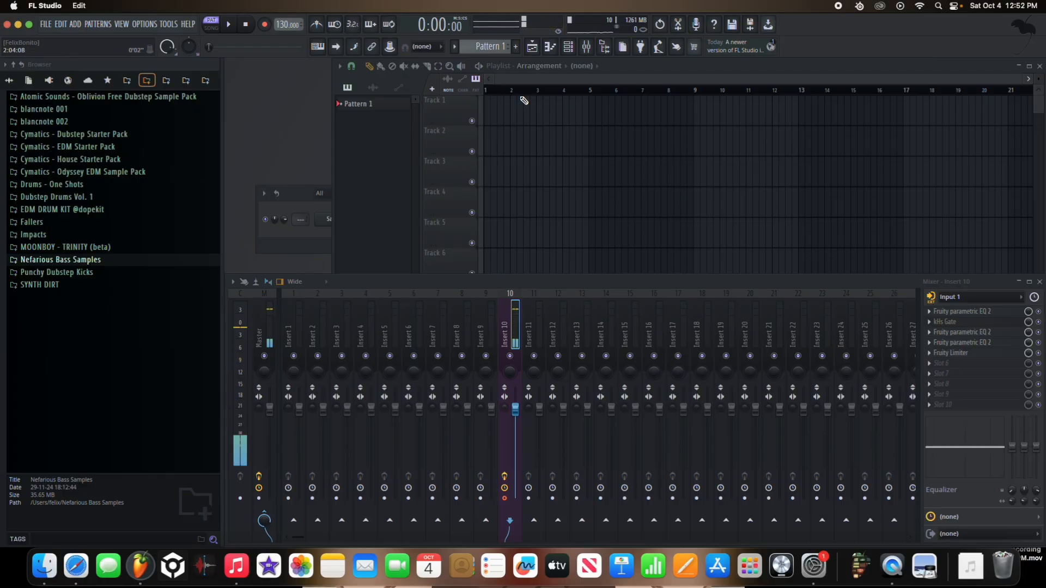
# Step: Replace the Sampler channel in the channel rack with the Vital synth
pyautogui.click(570, 48)
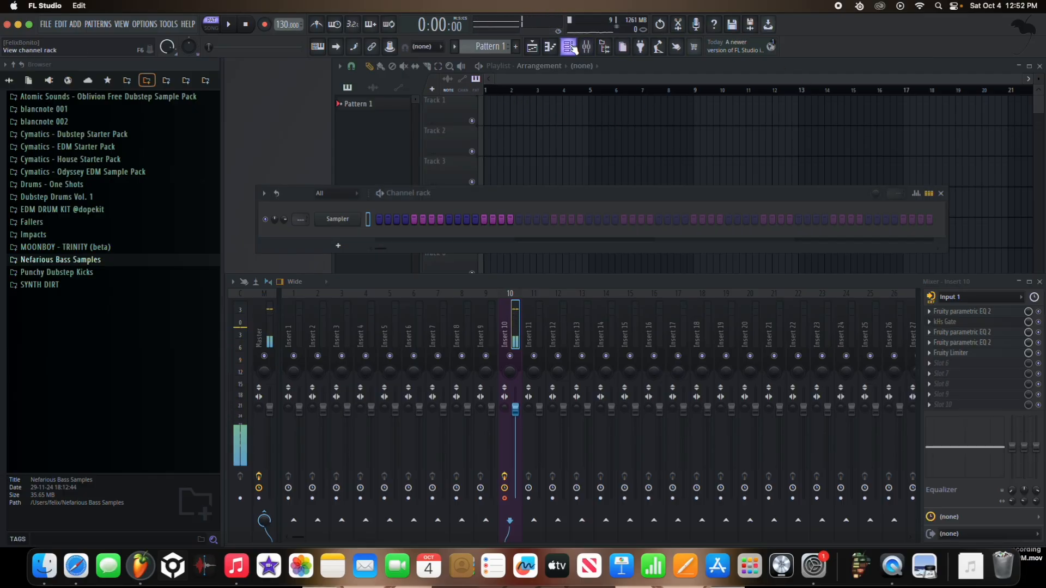
pyautogui.rightClick(359, 219)
pyautogui.moveTo(416, 325)
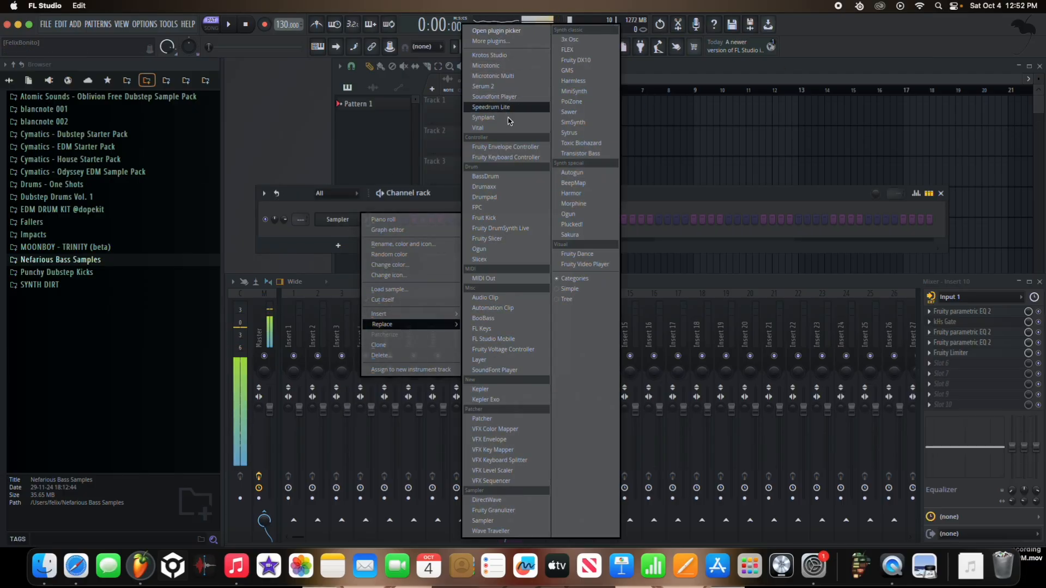
pyautogui.click(490, 128)
pyautogui.moveTo(444, 114); pyautogui.dragTo(512, 59)
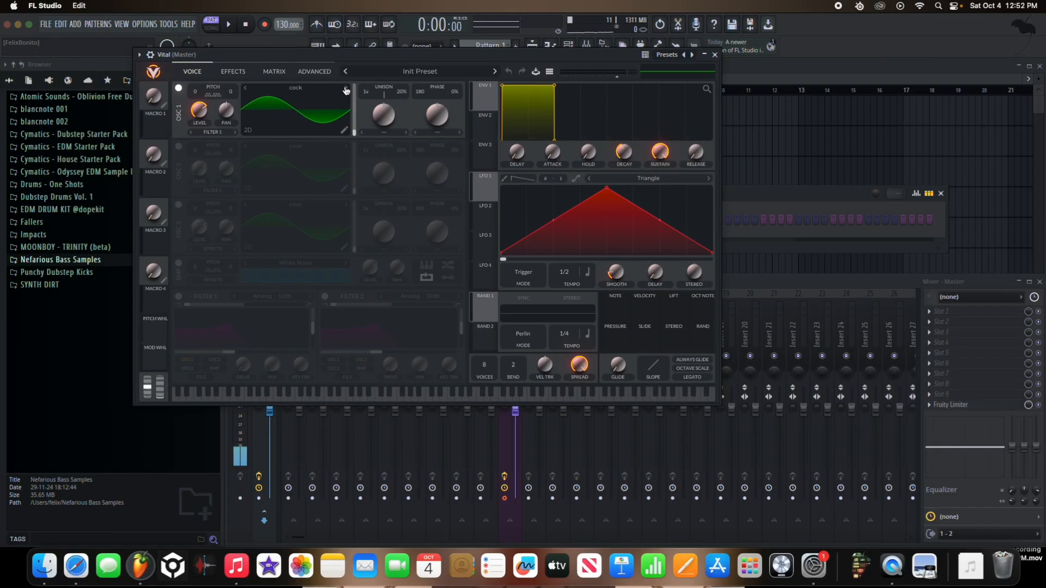
# Step: Load the WTF HOW preset in Vital and return to the synth's voice page
pyautogui.click(432, 76)
pyautogui.click(423, 104)
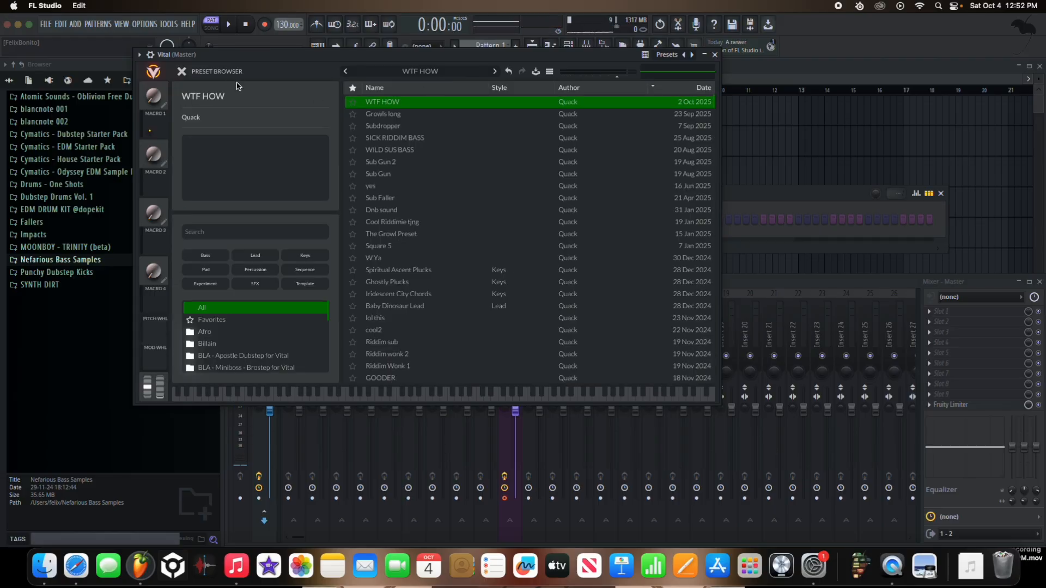
pyautogui.click(182, 72)
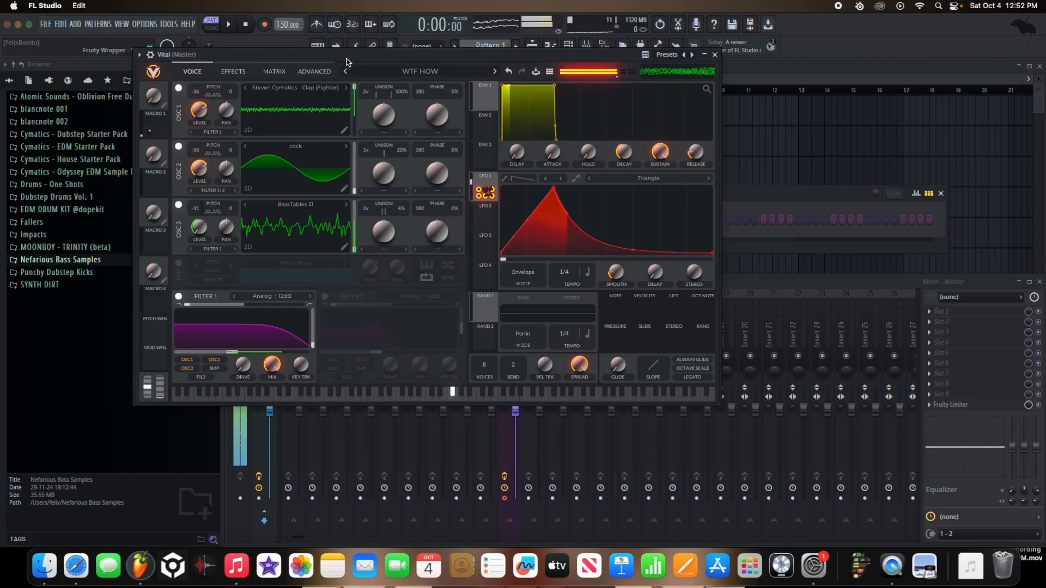
# Step: Switch off oscillators 2 and 3 in Vital, leaving only the Clap (Fighter) oscillator active
pyautogui.moveTo(346, 56); pyautogui.dragTo(367, 258)
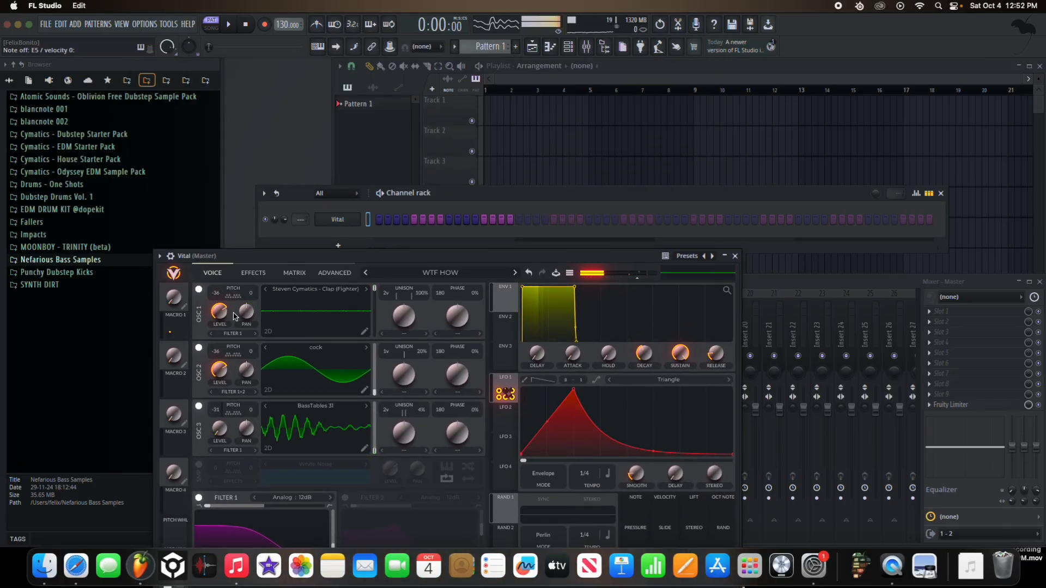
pyautogui.click(199, 348)
pyautogui.click(199, 406)
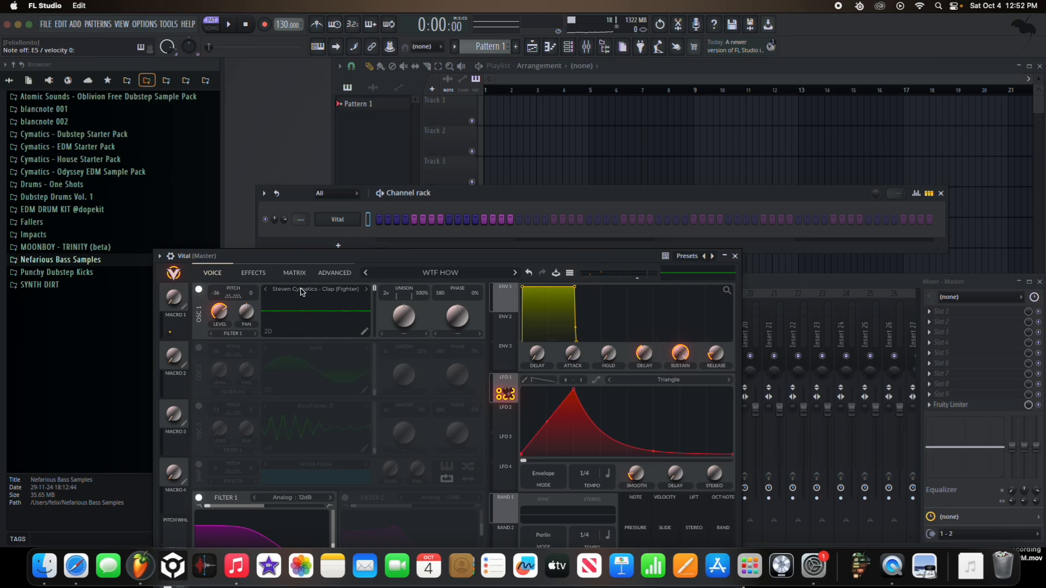
# Step: Clone the Vital channel and reset the copy to the initial preset
pyautogui.rightClick(356, 216)
pyautogui.click(392, 335)
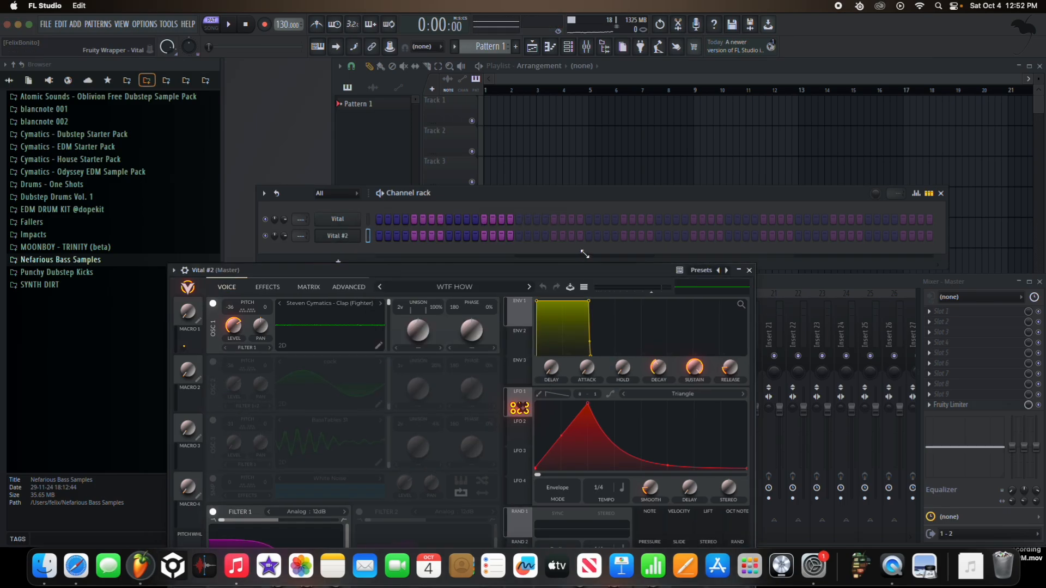
pyautogui.click(589, 289)
pyautogui.click(619, 363)
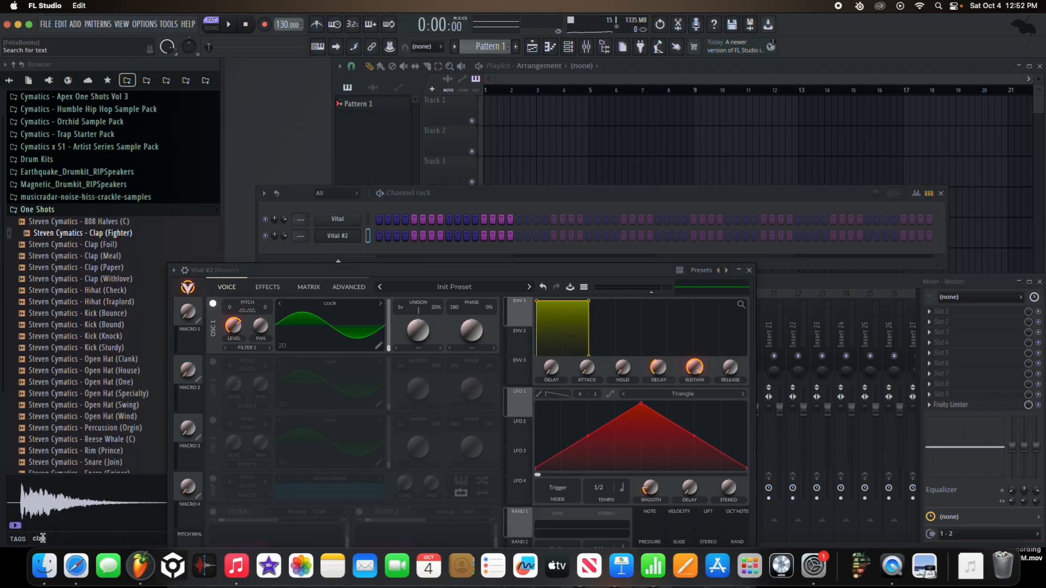
# Step: Search the sample browser for "clap" and preview sounds including Clap Loop - 144 BPM
pyautogui.click(96, 362)
pyautogui.click(89, 384)
pyautogui.scroll(-2, 96, 406)
pyautogui.click(95, 407)
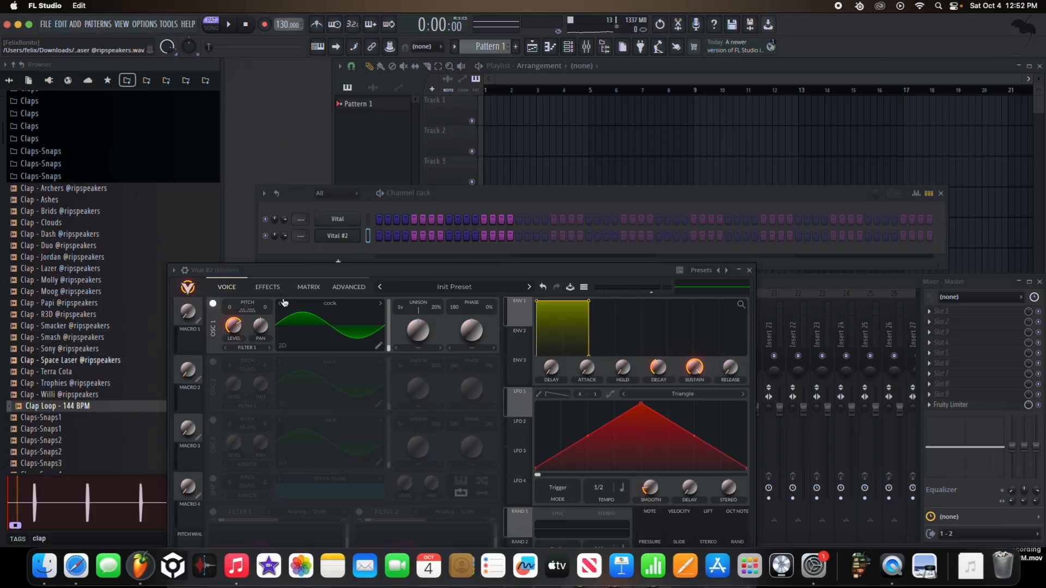
pyautogui.moveTo(379, 275); pyautogui.dragTo(630, 202)
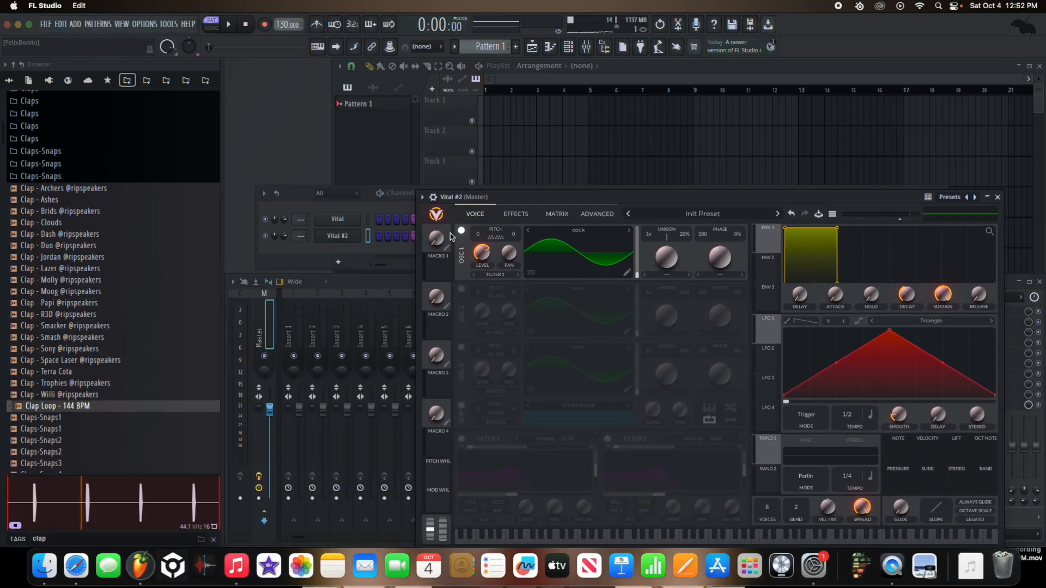
# Step: Audition the Steven Cymatics clap samples, including Paper, Meal, Foil and Fighter
pyautogui.scroll(-10, 129, 418)
pyautogui.scroll(-12, 128, 420)
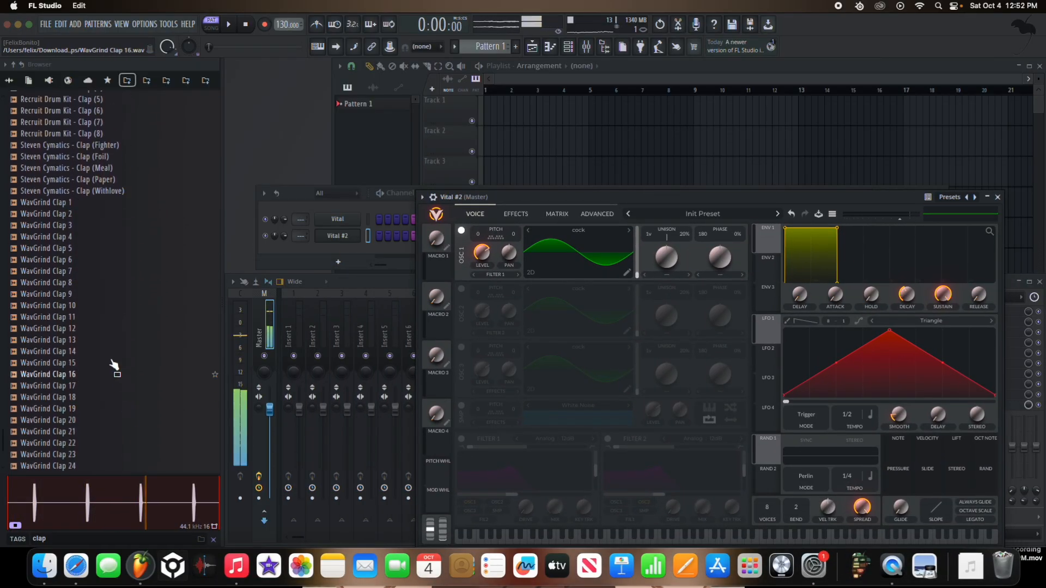
pyautogui.click(126, 180)
pyautogui.click(126, 180)
pyautogui.click(127, 168)
pyautogui.click(129, 157)
pyautogui.click(127, 146)
pyautogui.click(126, 156)
pyautogui.click(123, 168)
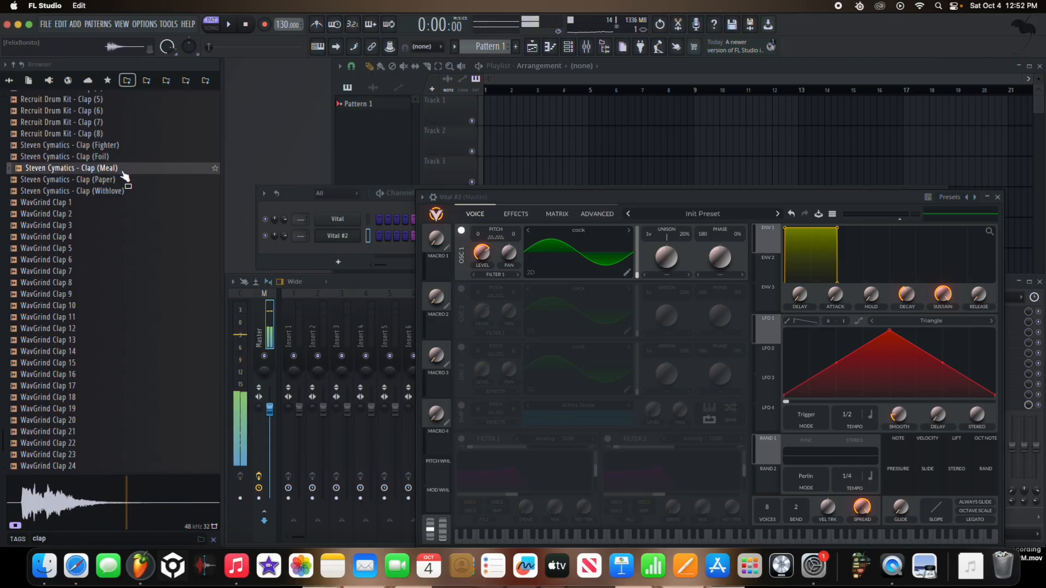
# Step: Load Steven Cymatics - Clap (Meal) as the oscillator 1 wavetable in Vital #2 and transpose it to -36
pyautogui.moveTo(125, 176); pyautogui.dragTo(631, 254)
pyautogui.moveTo(479, 236); pyautogui.dragTo(481, 245)
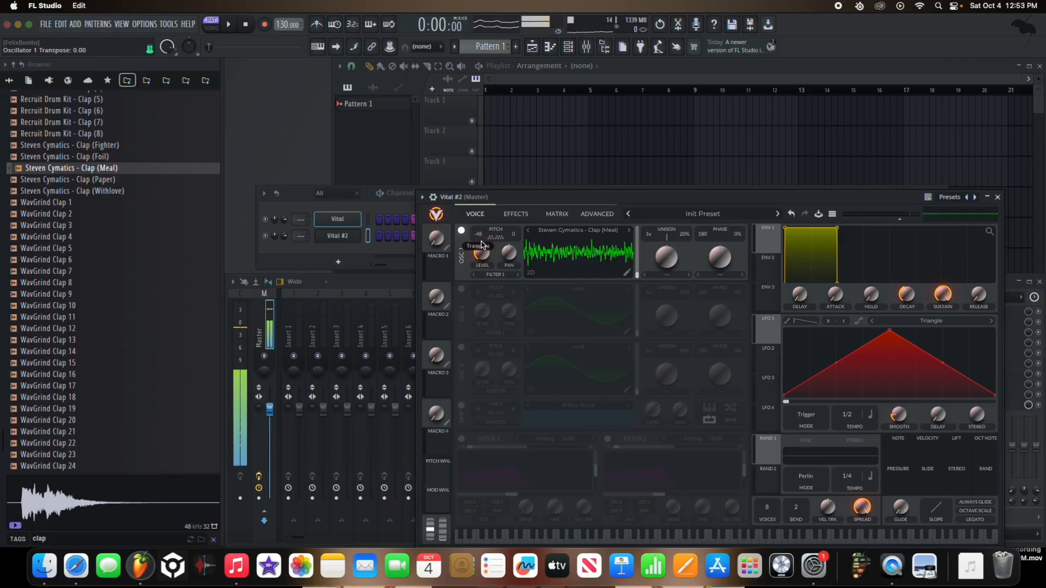
pyautogui.moveTo(639, 250)
pyautogui.mouseDown()
pyautogui.moveTo(642, 199)
pyautogui.moveTo(651, 250)
pyautogui.mouseUp()
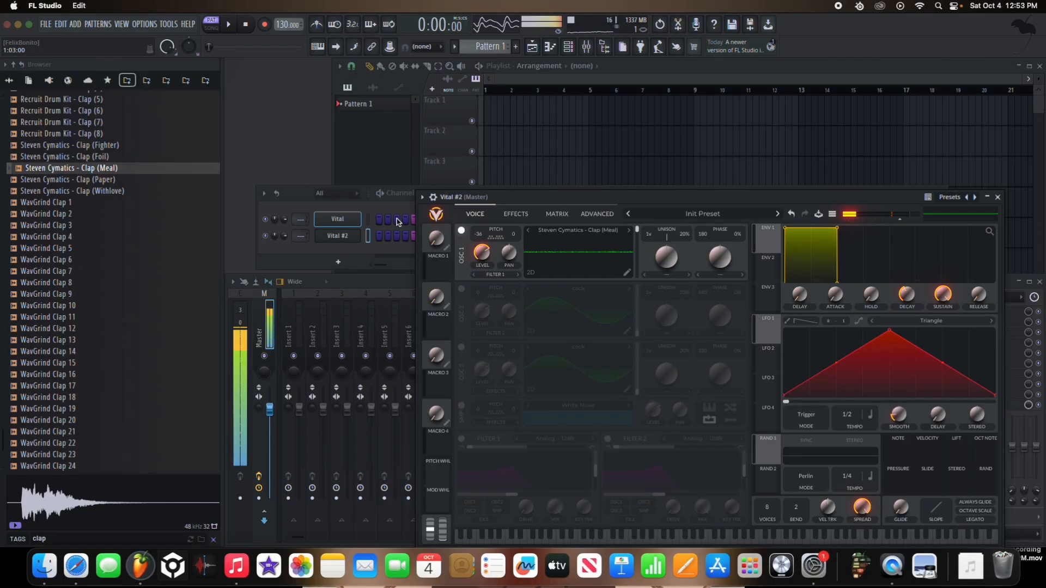
# Step: Reopen the first Vital instance and preview the Steven Cymatics - Clap (Fighter) sample
pyautogui.click(353, 238)
pyautogui.click(353, 238)
pyautogui.click(353, 237)
pyautogui.click(349, 224)
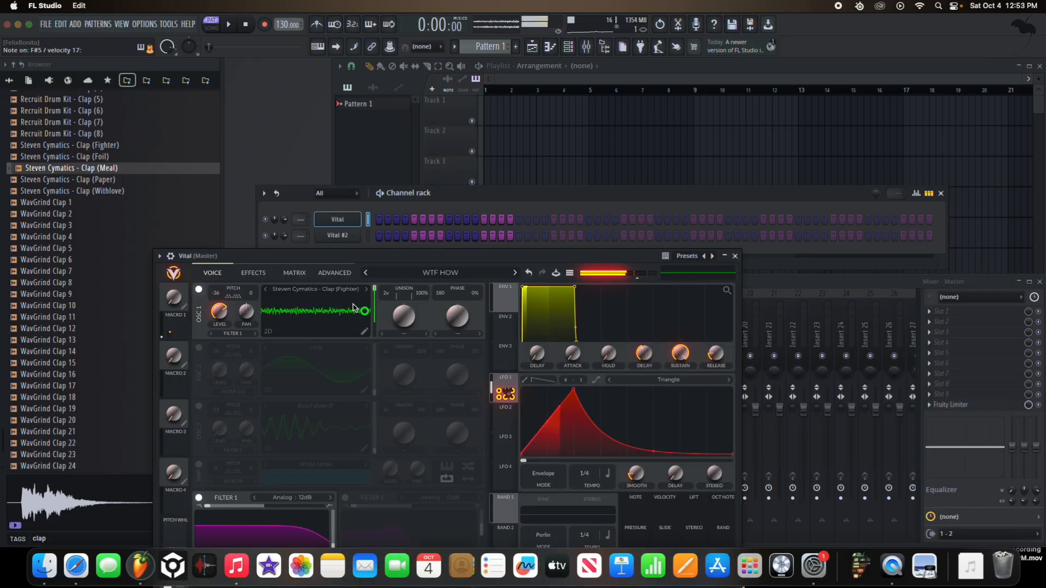
pyautogui.click(131, 148)
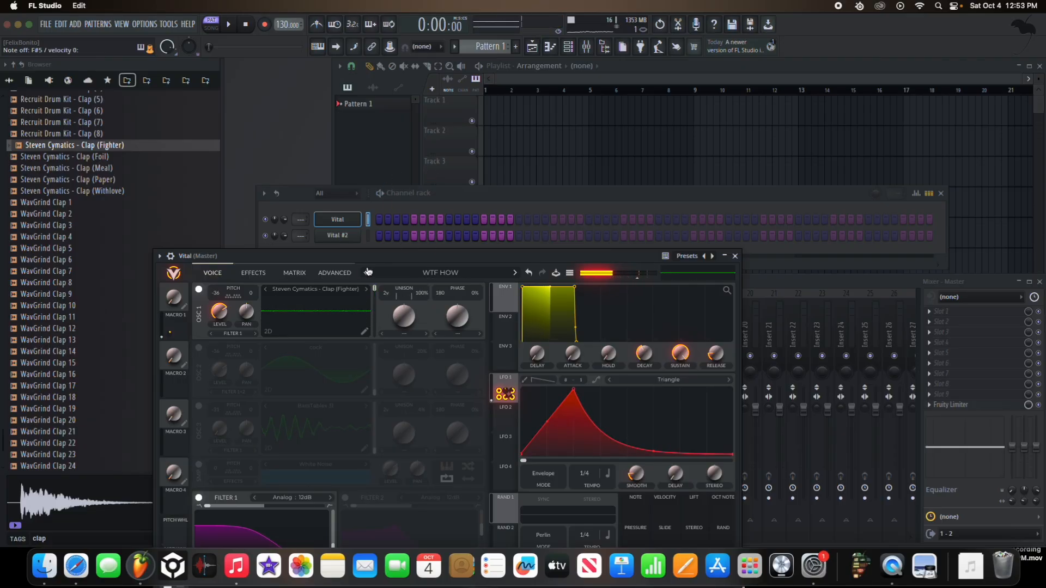
# Step: Move Distortion to the start of the first Vital's effects chain and place Reverb directly after it
pyautogui.moveTo(257, 256); pyautogui.dragTo(279, 152)
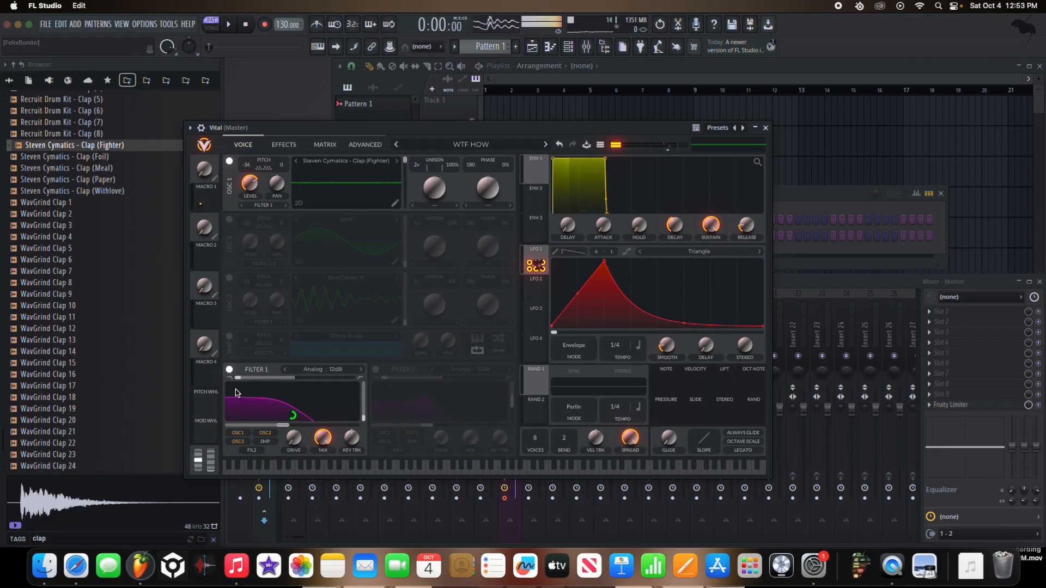
pyautogui.click(278, 148)
pyautogui.moveTo(256, 275); pyautogui.dragTo(252, 170)
pyautogui.moveTo(256, 438); pyautogui.dragTo(254, 203)
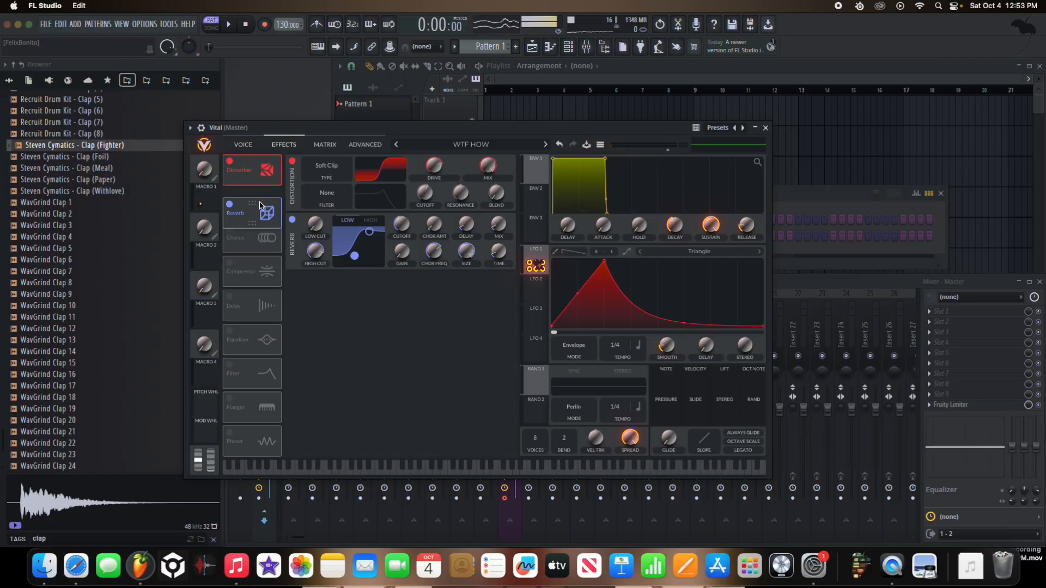
# Step: Bypass and re-enable the Reverb and Distortion effects to compare the sound with and without them
pyautogui.click(229, 195)
pyautogui.click(229, 163)
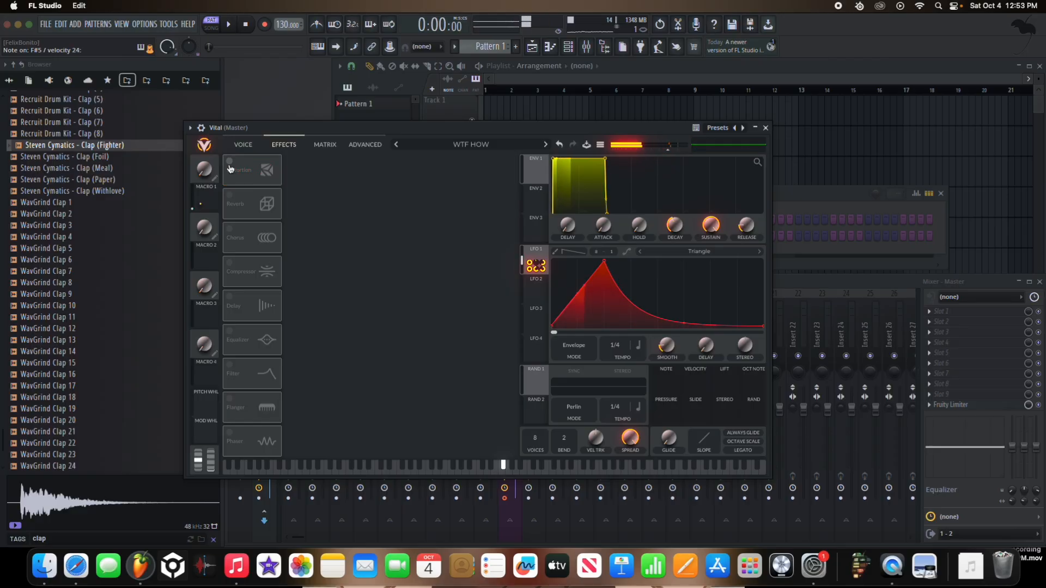
pyautogui.click(230, 163)
pyautogui.click(229, 195)
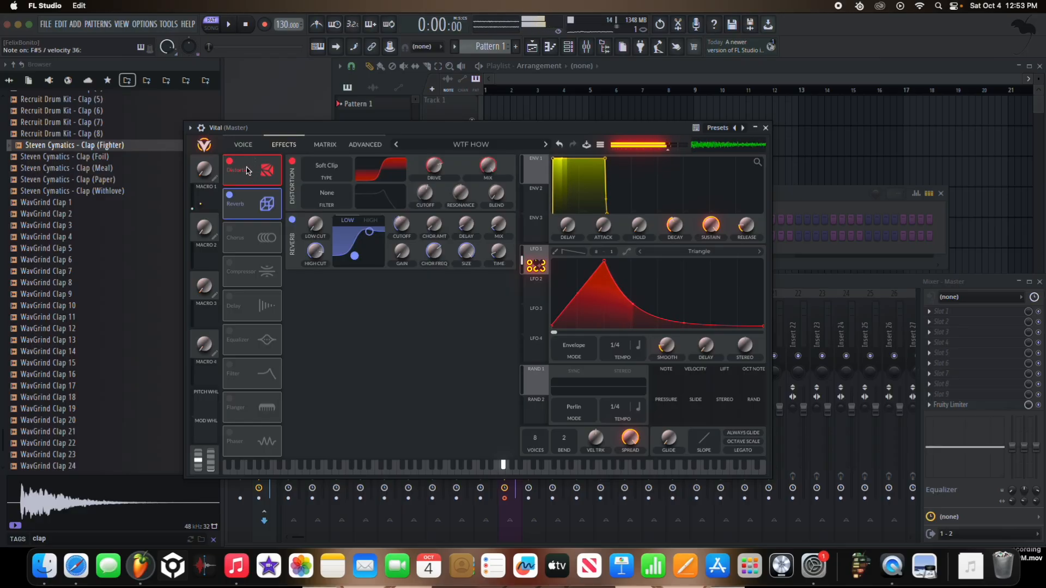
# Step: Compare oscillators 1 and 2 on the voice page by switching them on and off individually and together
pyautogui.click(243, 144)
pyautogui.click(229, 370)
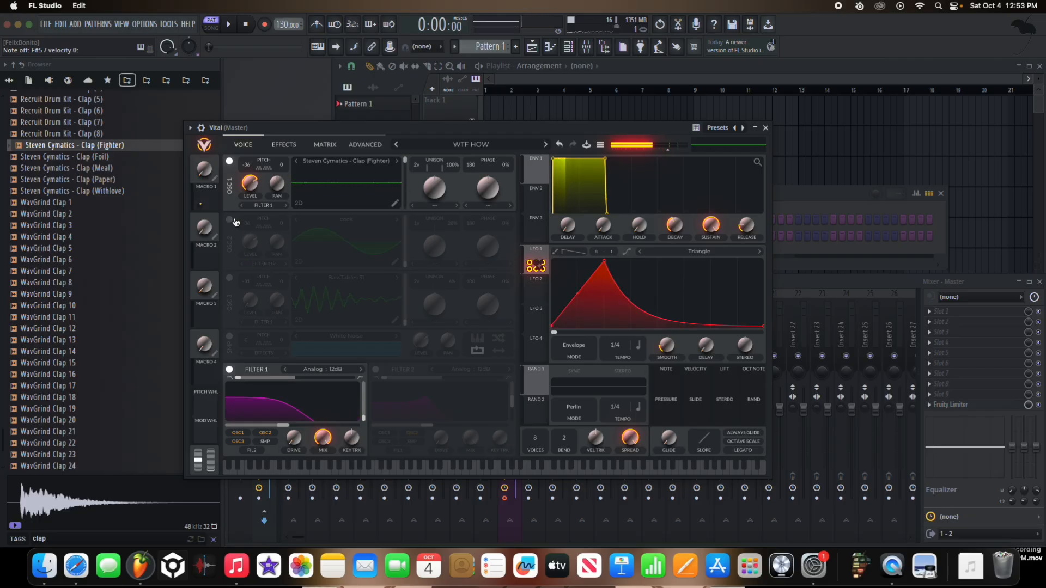
pyautogui.click(229, 219)
pyautogui.click(229, 162)
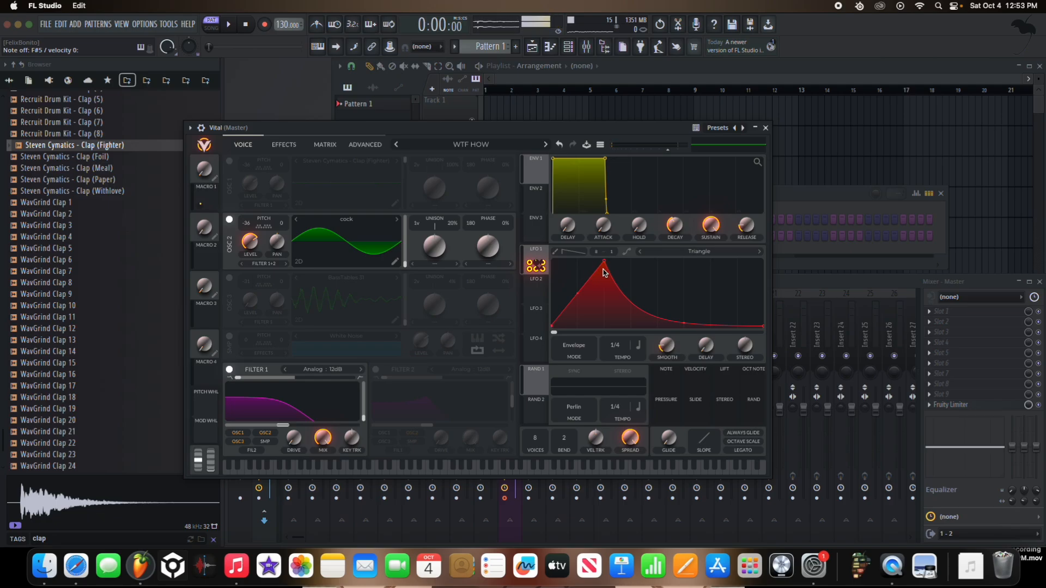
pyautogui.click(229, 162)
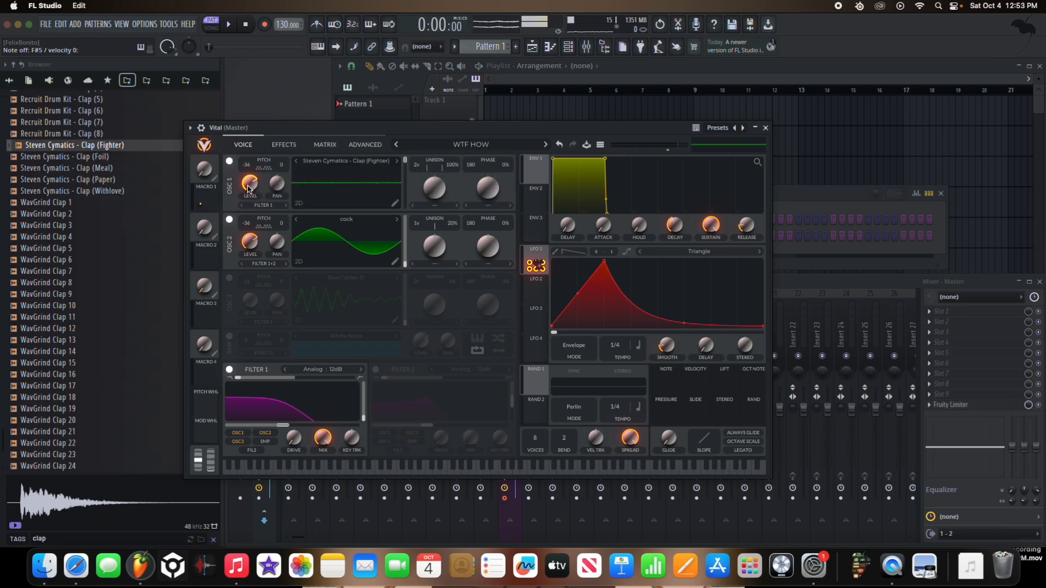
pyautogui.click(230, 219)
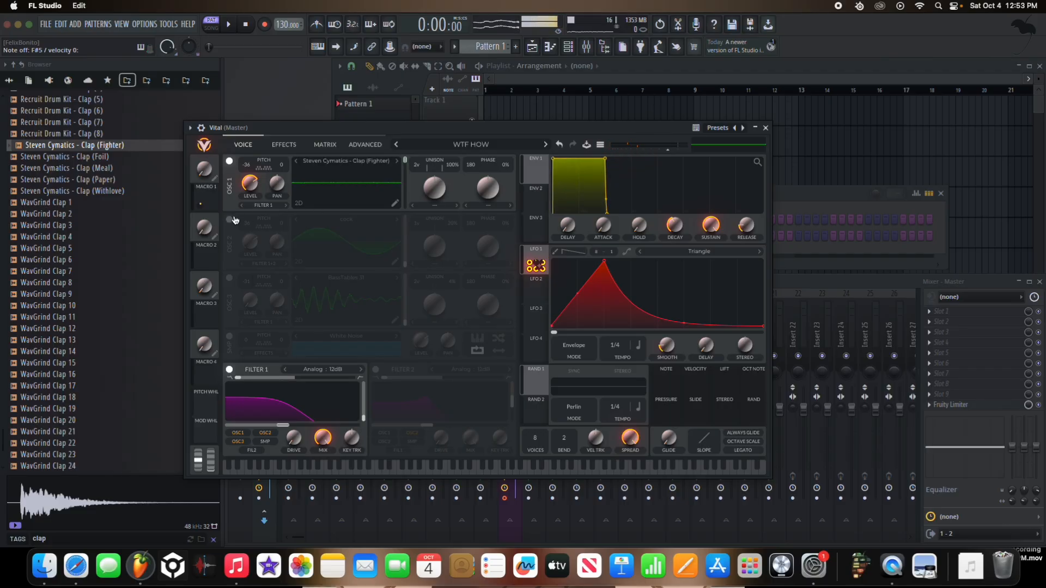
pyautogui.click(233, 219)
pyautogui.click(234, 162)
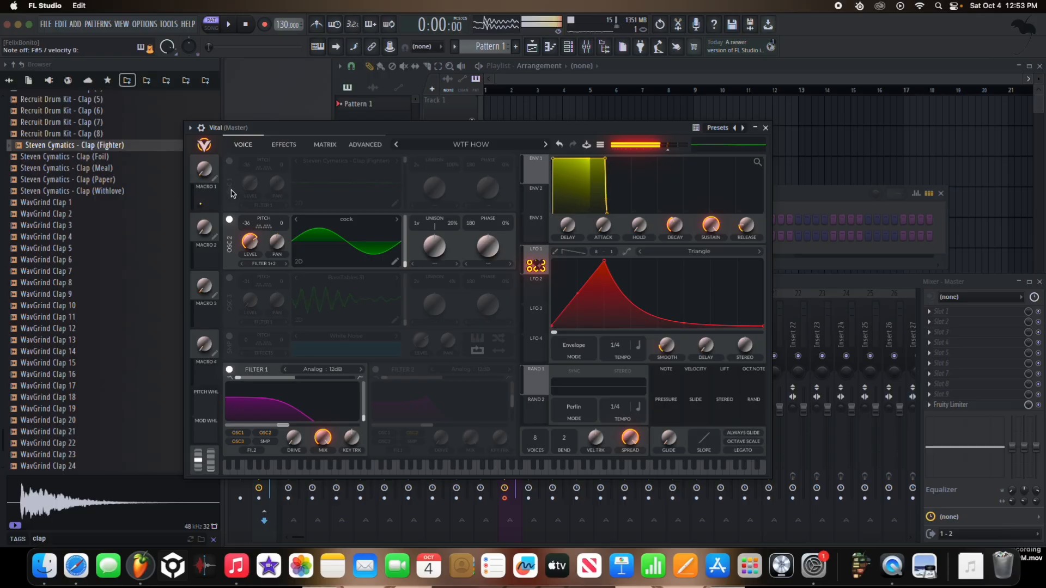
# Step: Isolate oscillator 3 and inspect its BassTables 31 wavetable choice and level modulation
pyautogui.click(229, 220)
pyautogui.click(229, 278)
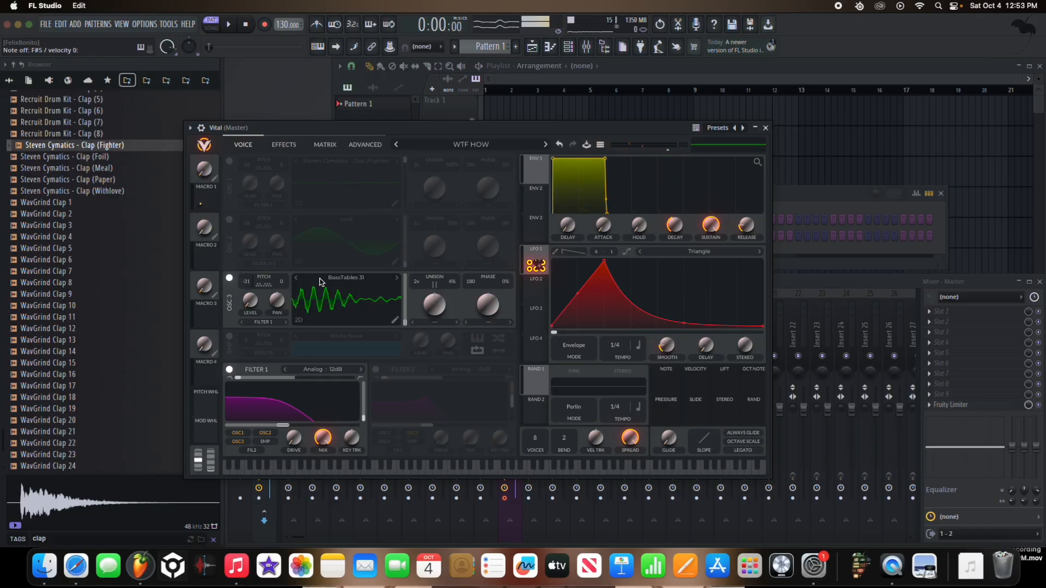
pyautogui.click(320, 280)
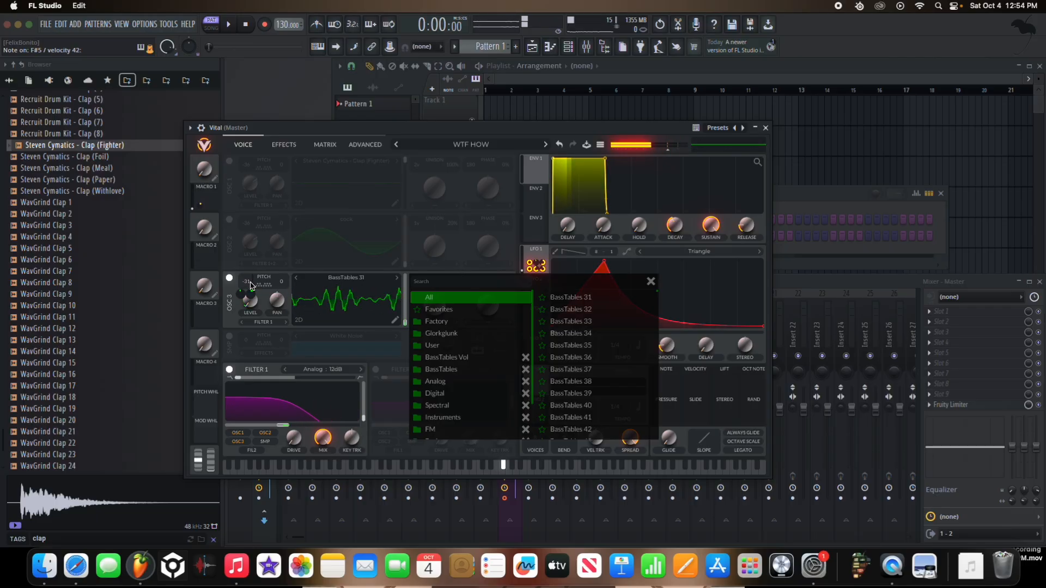
pyautogui.moveTo(248, 298)
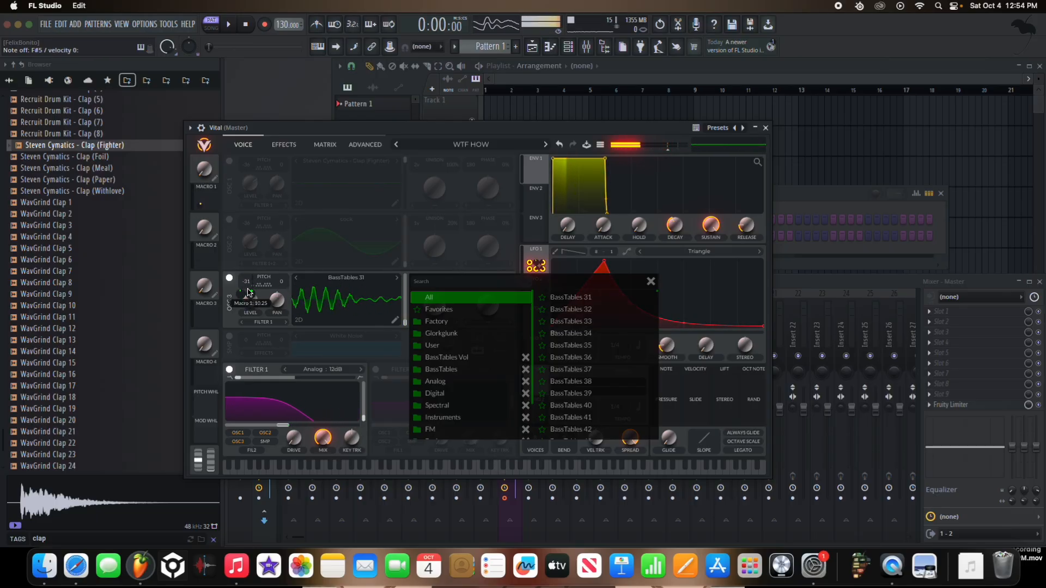
# Step: Switch off oscillator 3, re-enable oscillators 1 and 2, and briefly review the effects page
pyautogui.click(230, 279)
pyautogui.click(230, 220)
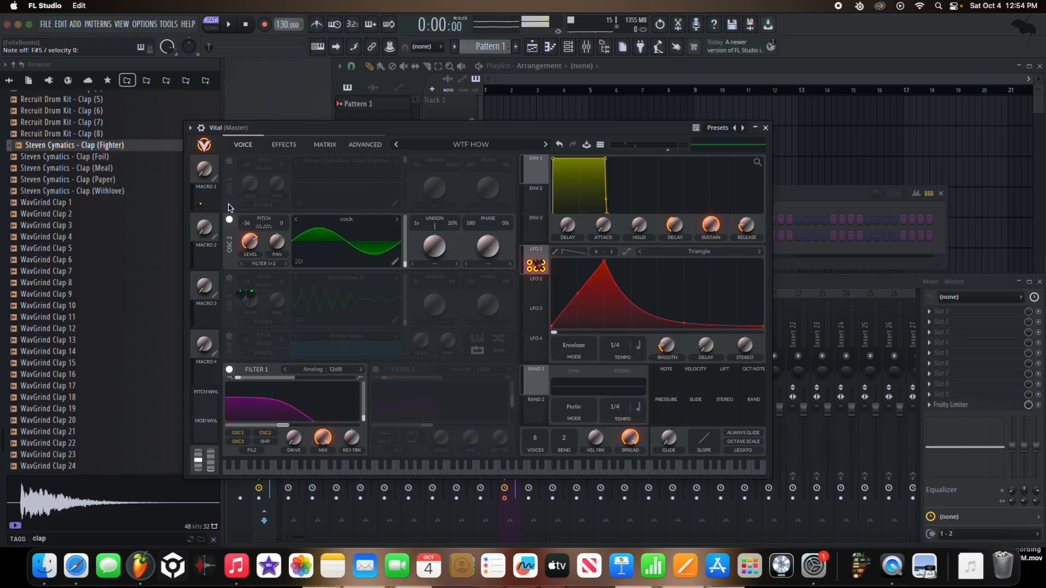
pyautogui.click(230, 161)
pyautogui.click(284, 144)
pyautogui.click(241, 146)
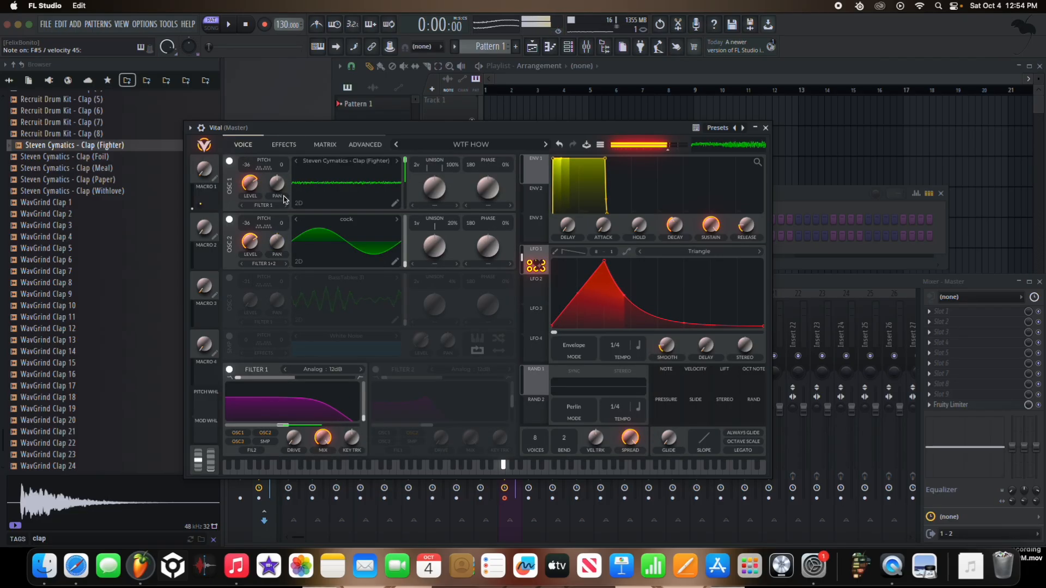
# Step: Switch oscillator 3 on and off to compare the patch with and without it, and leave it enabled
pyautogui.click(230, 280)
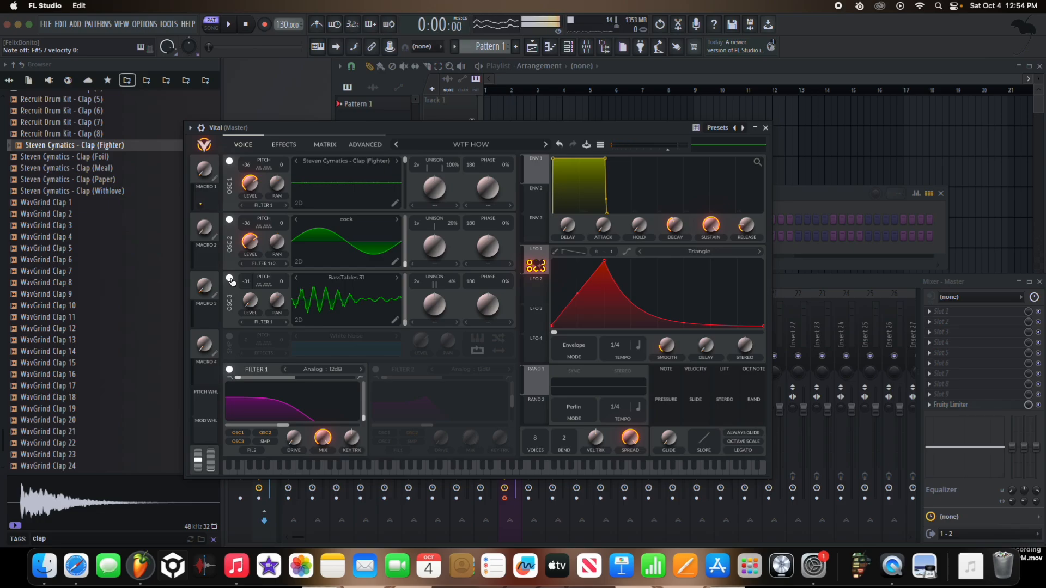
pyautogui.click(282, 152)
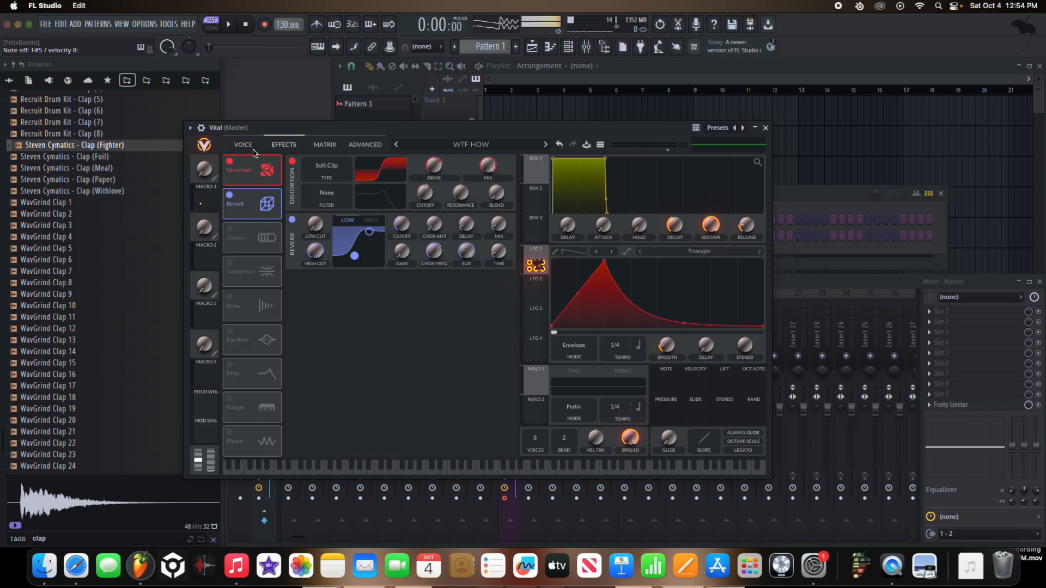
pyautogui.click(252, 150)
pyautogui.click(230, 279)
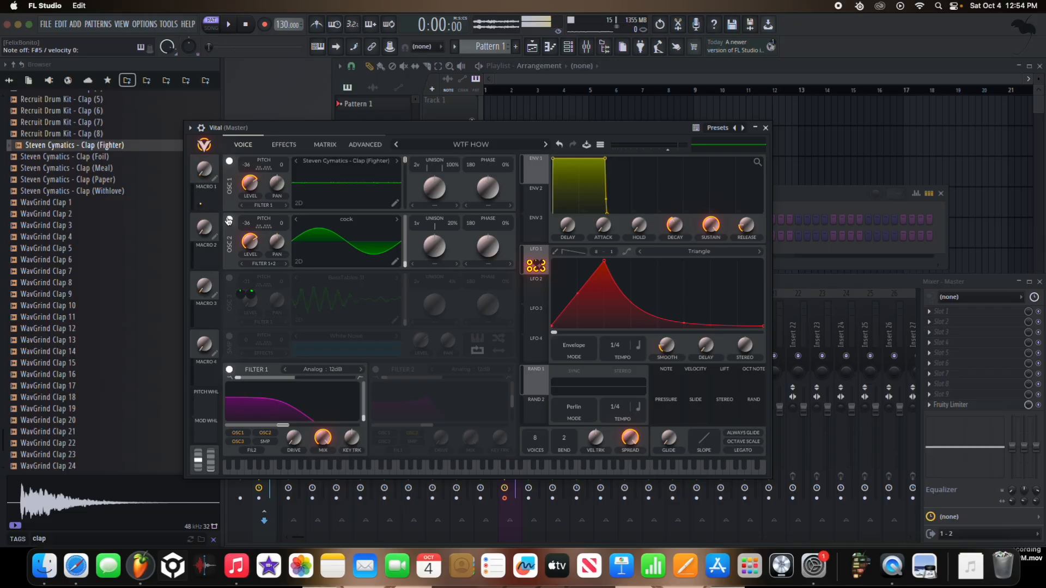
pyautogui.click(229, 279)
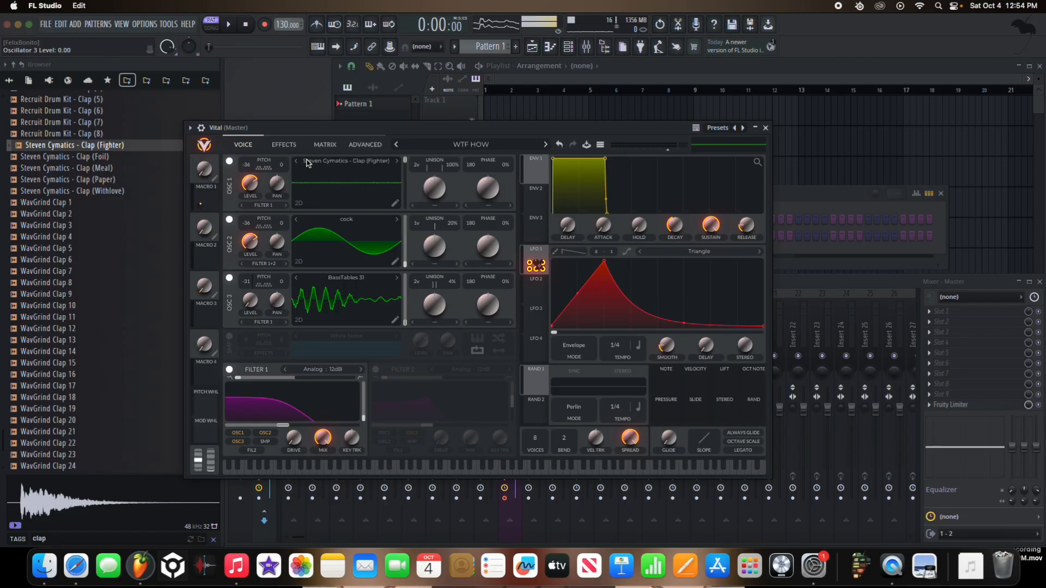
# Step: Check Vital's effects page and inspect the modulation targets of LFO 1 on the voice page
pyautogui.click(283, 144)
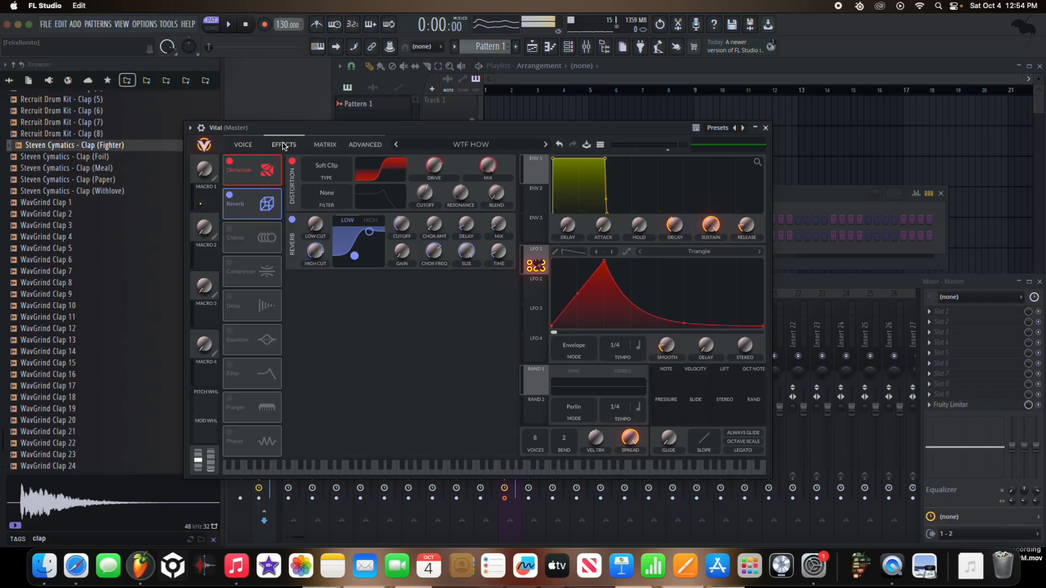
pyautogui.click(243, 145)
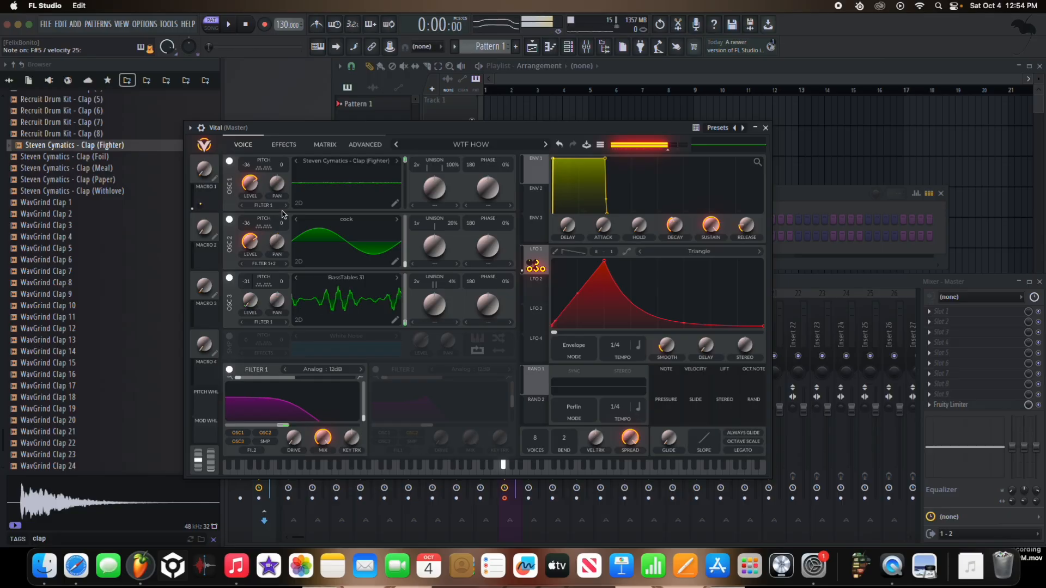
pyautogui.moveTo(535, 257); pyautogui.dragTo(250, 254)
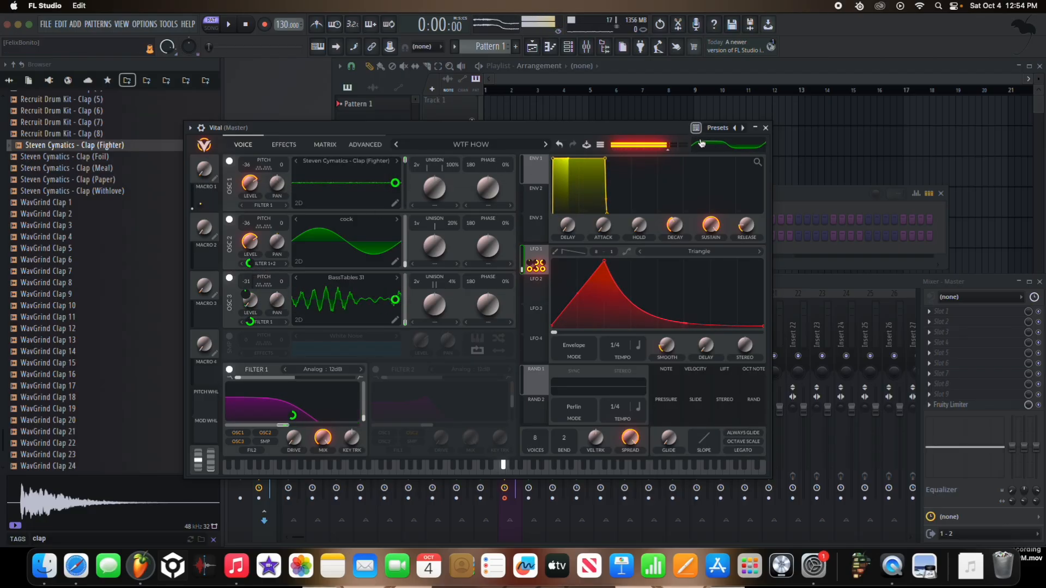
# Step: On mixer Insert 10, check the Fruity Limiter and raise the kHs Gate threshold slightly
pyautogui.click(765, 127)
pyautogui.click(499, 328)
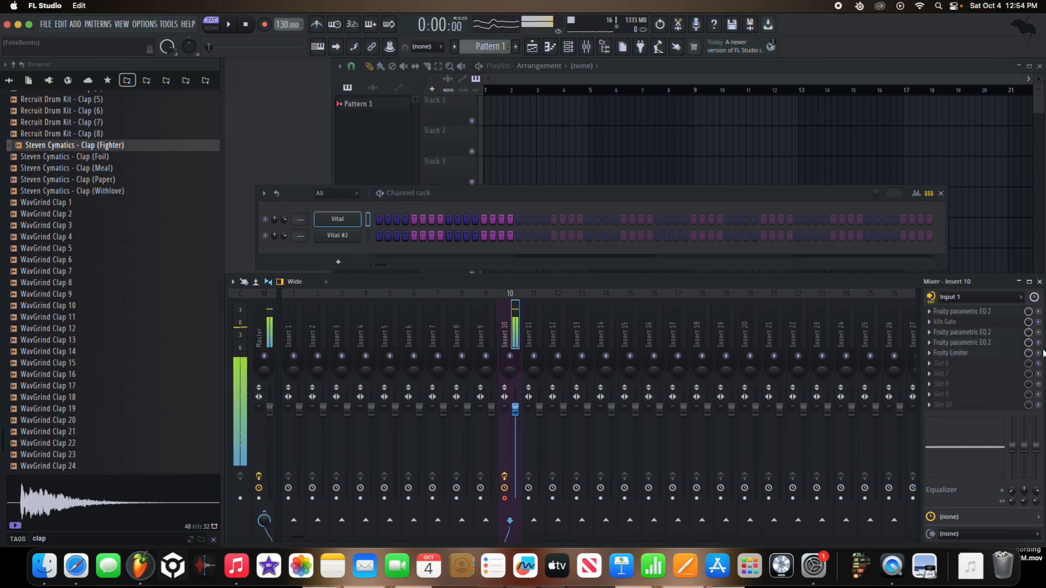
pyautogui.click(981, 353)
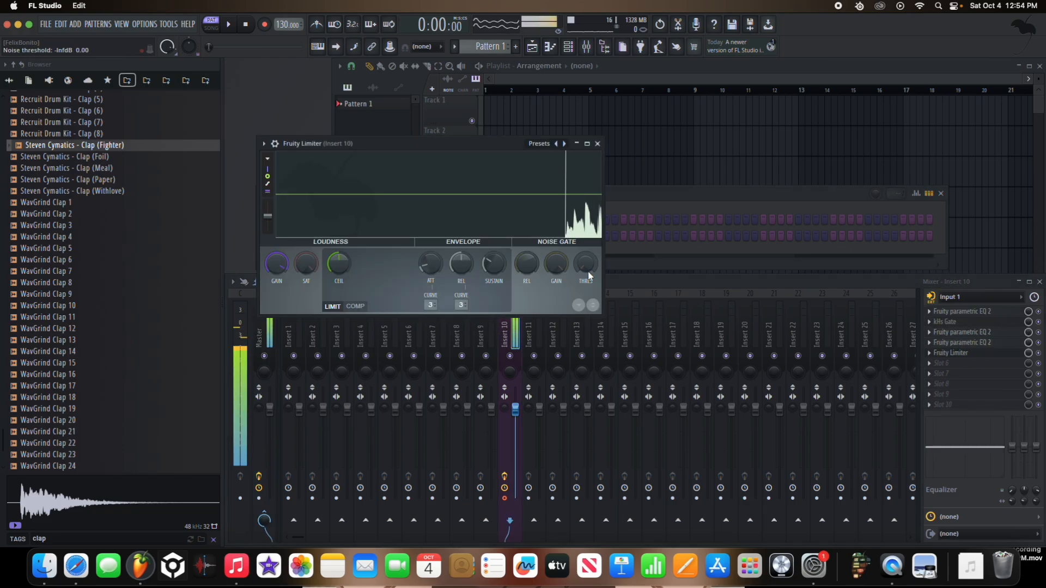
pyautogui.click(950, 322)
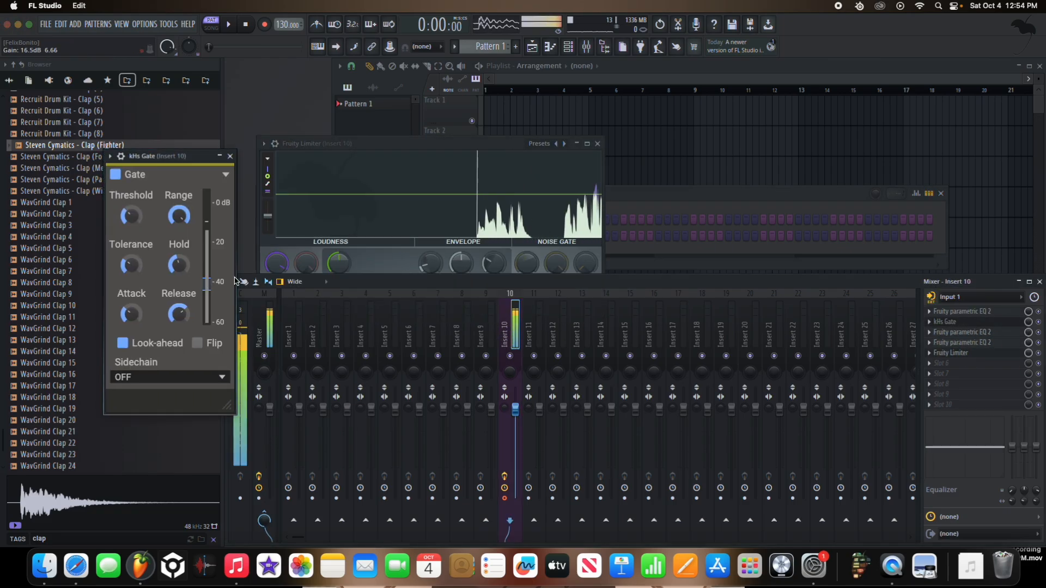
pyautogui.moveTo(207, 286); pyautogui.dragTo(208, 272)
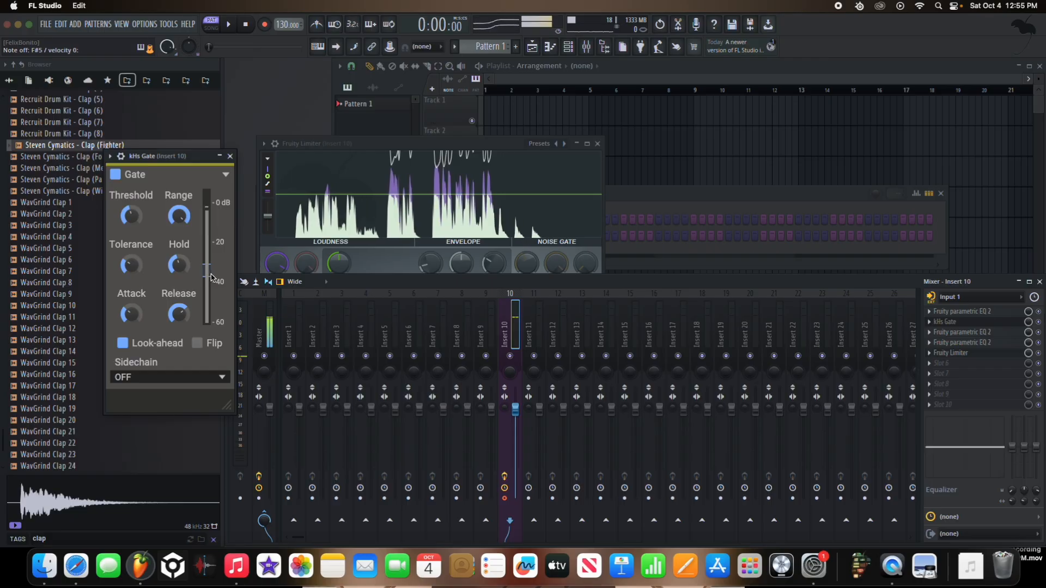
pyautogui.click(598, 145)
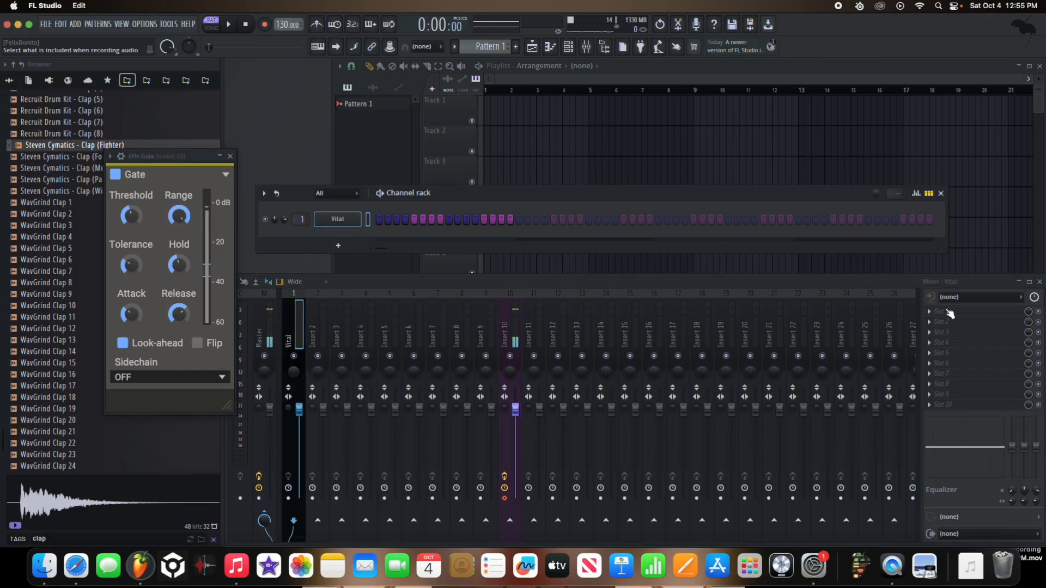
# Step: Load OTT into the first effect slot of the Vital mixer track, replacing the wrongly chosen occularScope
pyautogui.click(950, 313)
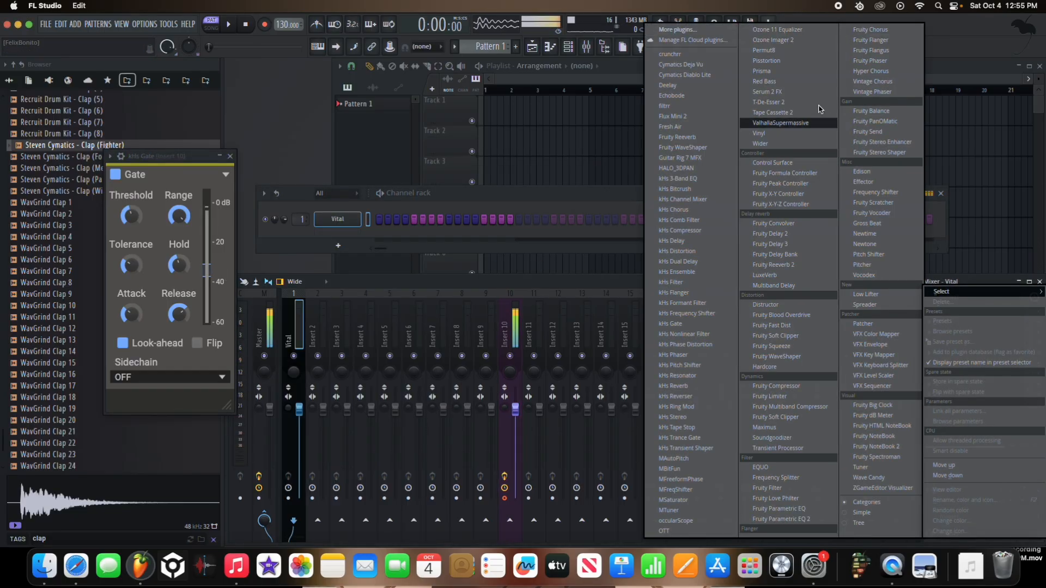
pyautogui.click(675, 520)
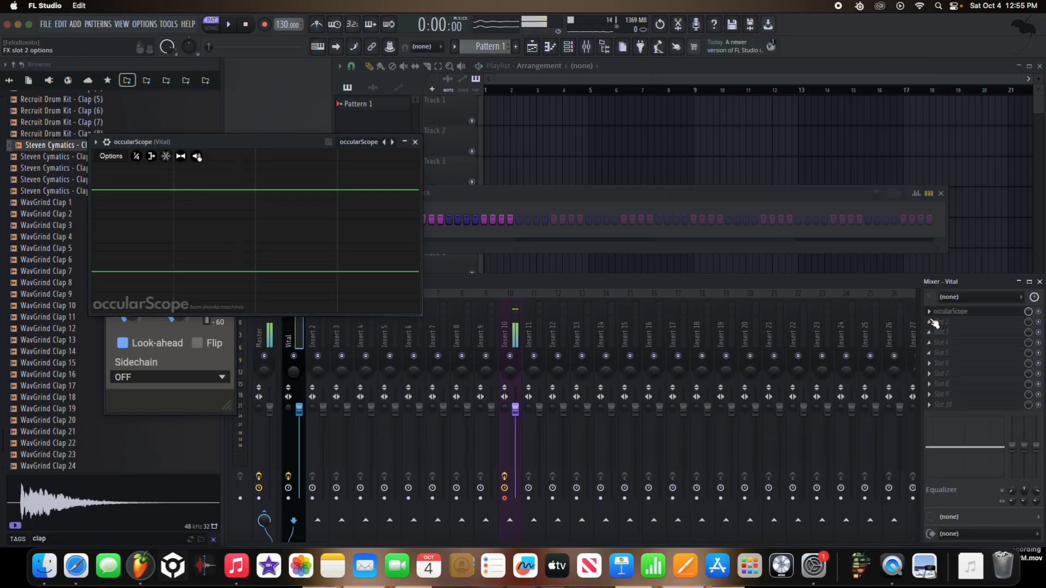
pyautogui.click(949, 290)
pyautogui.moveTo(949, 290)
pyautogui.click(675, 531)
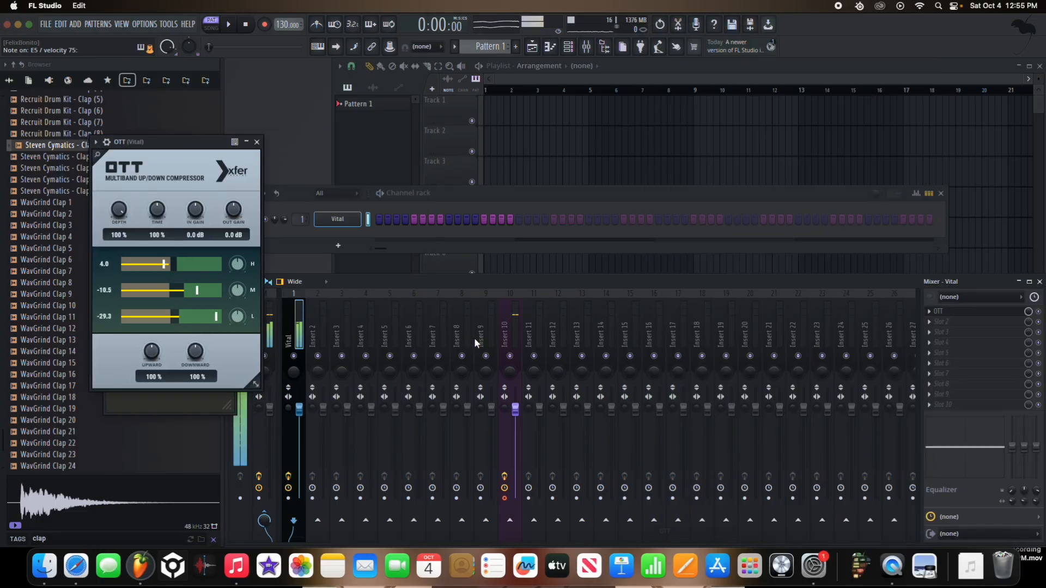
# Step: Review Vital's effects page briefly and raise OTT's output gain to 14.9 dB
pyautogui.click(334, 219)
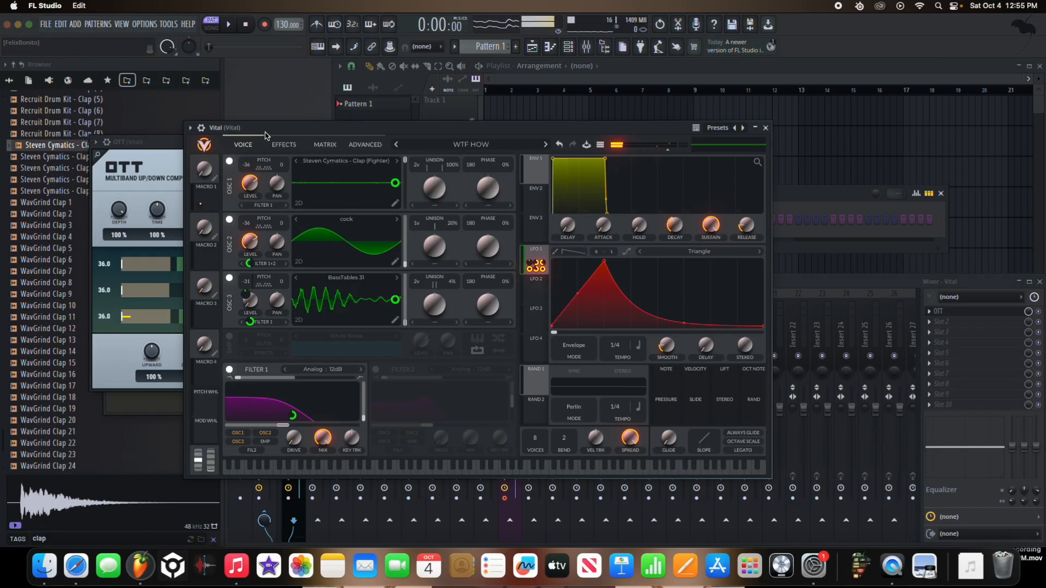
pyautogui.click(284, 144)
pyautogui.click(766, 127)
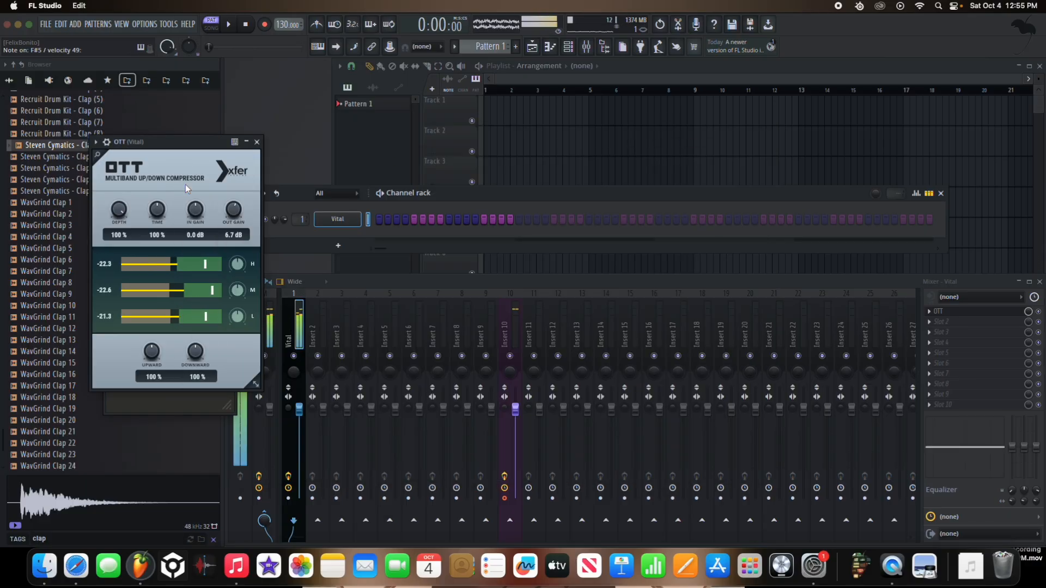
pyautogui.moveTo(234, 200); pyautogui.dragTo(233, 192)
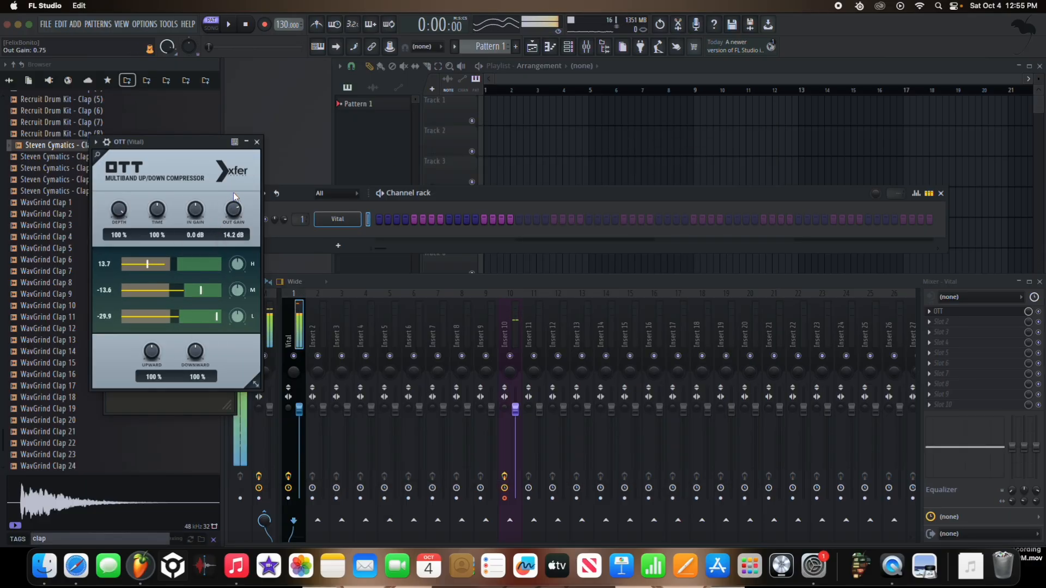
# Step: Add Fruity Parametric EQ 2 after OTT, boosting the lows and highs and cutting the low mids around 331 Hz
pyautogui.click(953, 322)
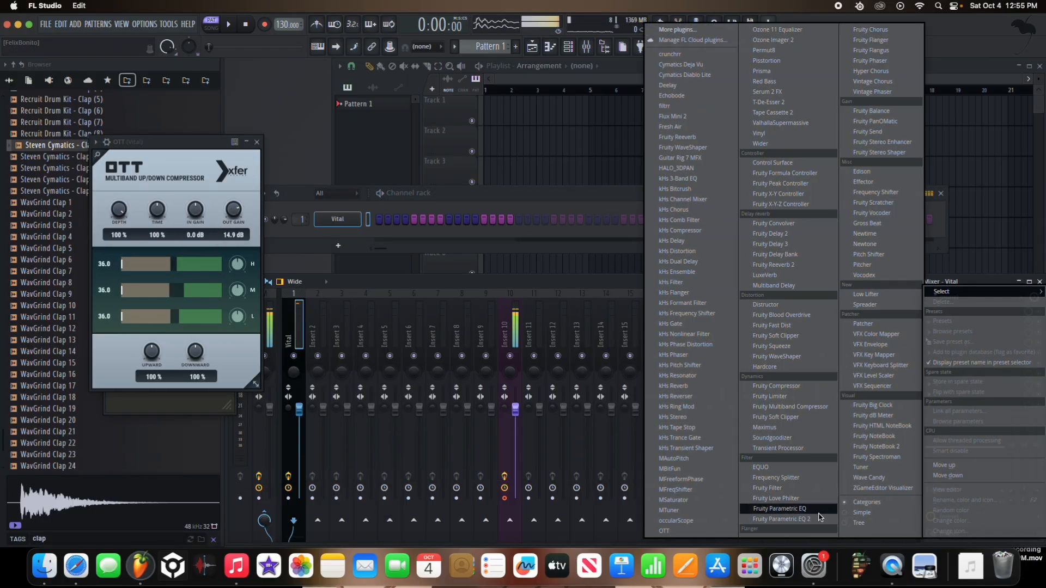
pyautogui.click(774, 512)
pyautogui.moveTo(536, 279); pyautogui.dragTo(545, 243)
pyautogui.moveTo(504, 278); pyautogui.dragTo(413, 309)
pyautogui.moveTo(352, 278); pyautogui.dragTo(357, 263)
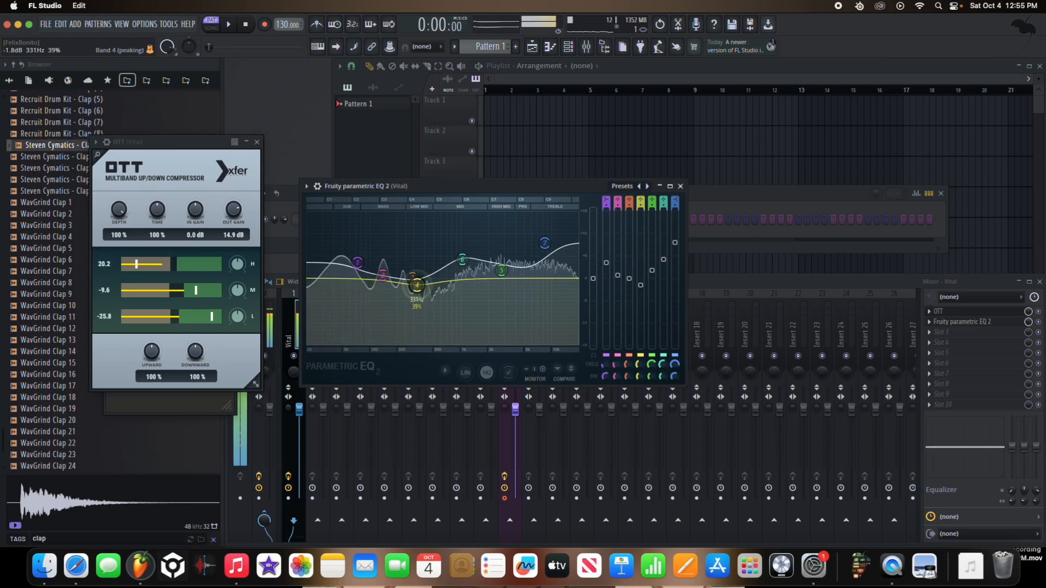
pyautogui.press('XF86AudioLowerVolume')
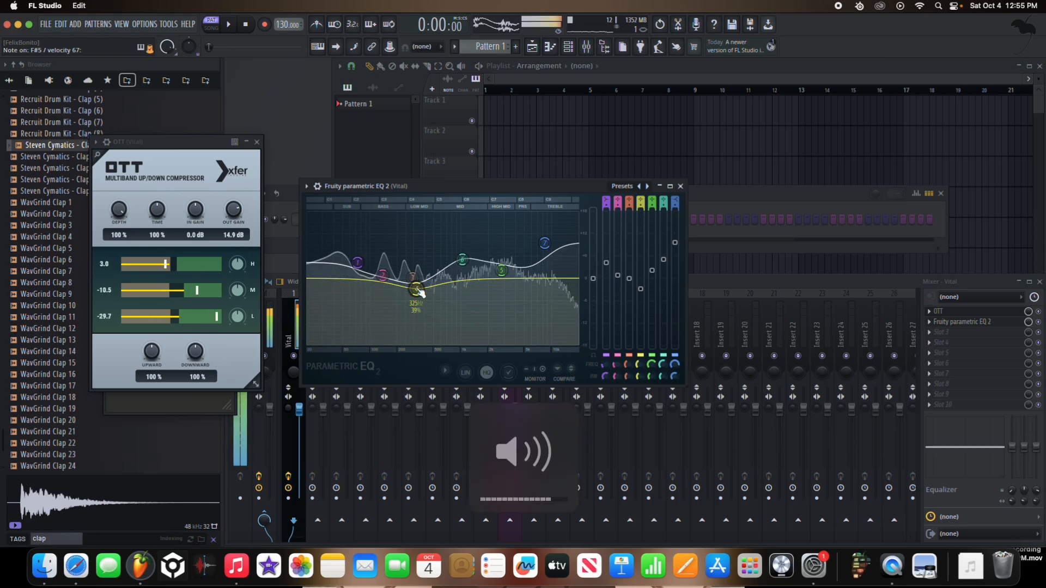
# Step: Add Edison and Fruity Soft Clipper to the Vital mixer track, with the clipper placed ahead of Edison
pyautogui.click(942, 331)
pyautogui.click(863, 171)
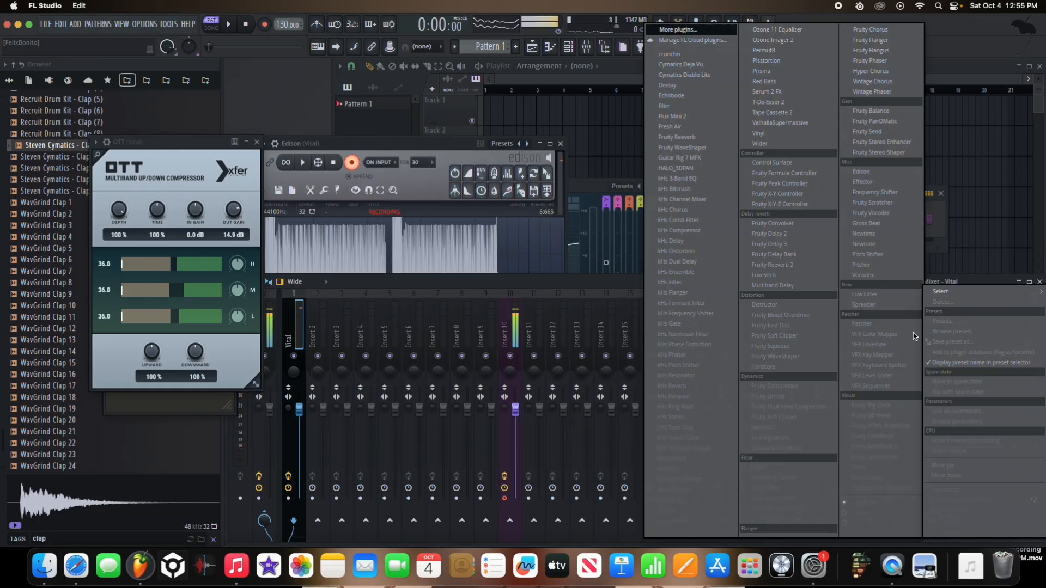
pyautogui.click(942, 342)
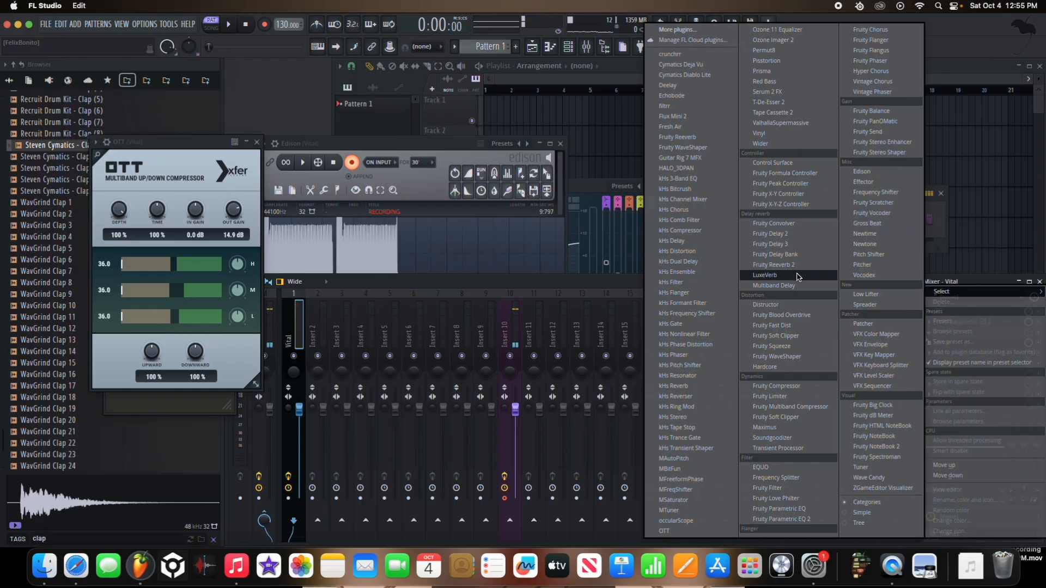
pyautogui.click(807, 338)
# Step: Stop and clear Edison's recording, and spread the Edison and Parametric EQ 2 windows apart
pyautogui.moveTo(467, 140); pyautogui.dragTo(584, 124)
pyautogui.click(475, 147)
pyautogui.click(474, 145)
pyautogui.click(474, 145)
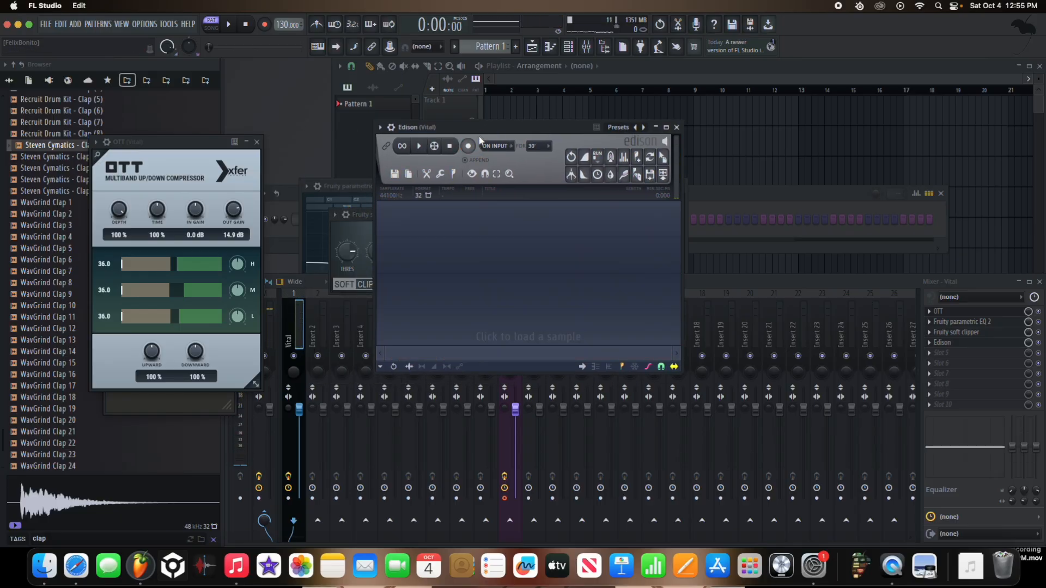
pyautogui.moveTo(480, 129); pyautogui.dragTo(665, 163)
pyautogui.click(515, 205)
pyautogui.moveTo(489, 187); pyautogui.dragTo(471, 228)
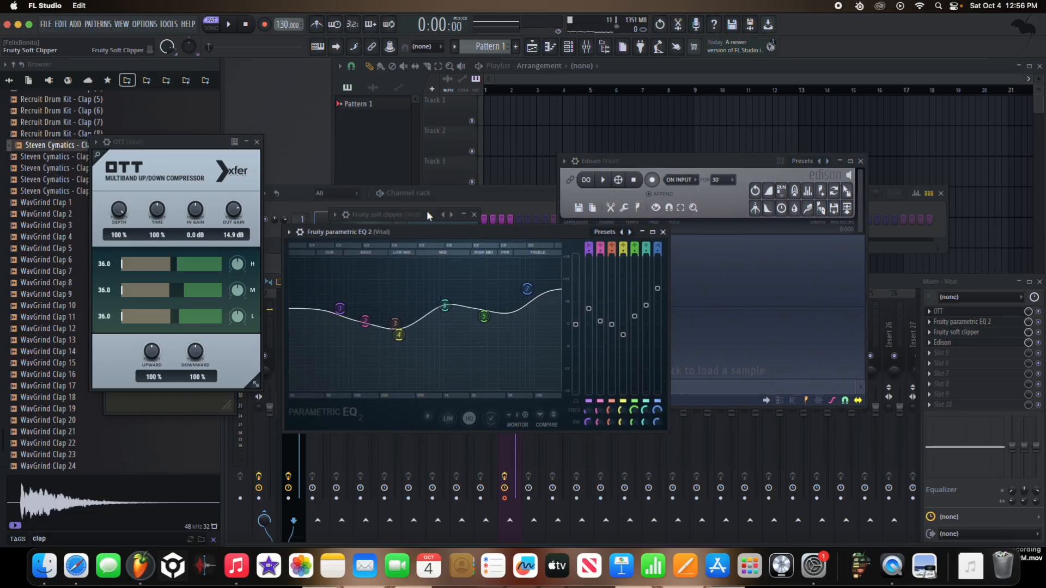
# Step: Select the Vital channel and fine-tune the high-shelf band 7 in Fruity Parametric EQ 2
pyautogui.click(390, 211)
pyautogui.click(368, 220)
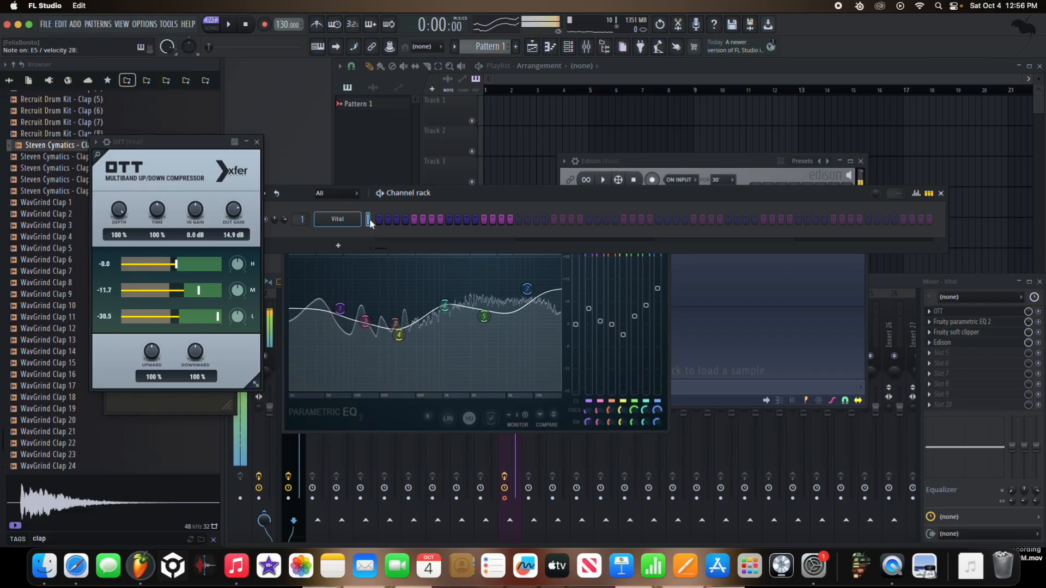
pyautogui.click(539, 291)
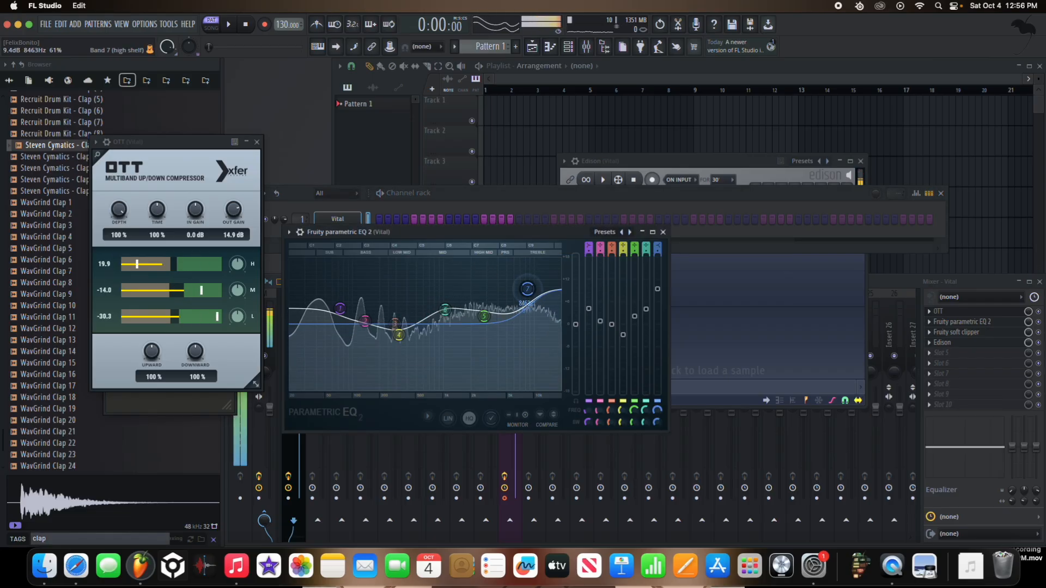
# Step: Record the played bass notes in Edison and send the first recorded note to playlist Track 1 as an audio clip
pyautogui.click(652, 179)
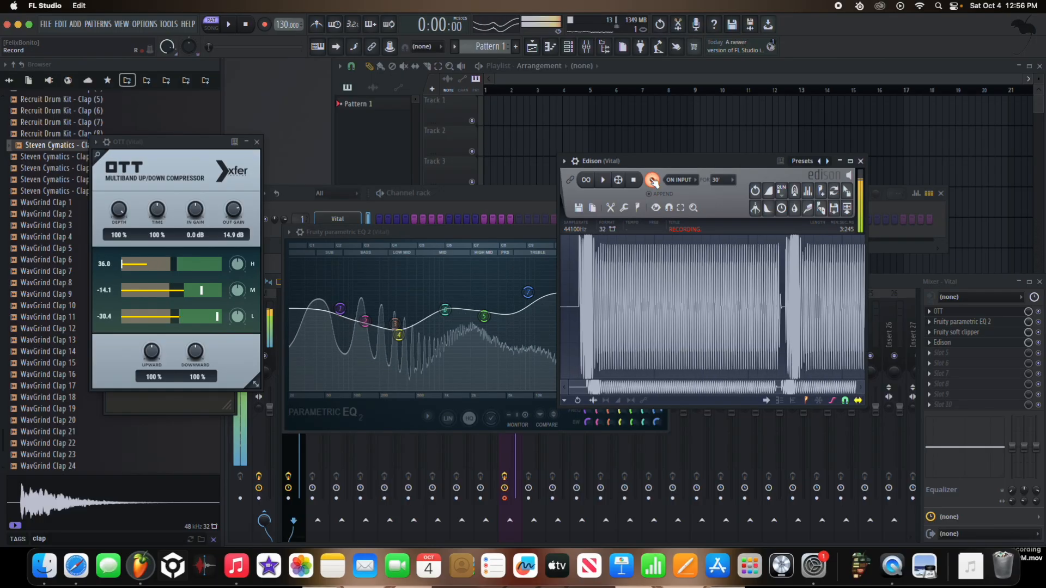
pyautogui.click(652, 180)
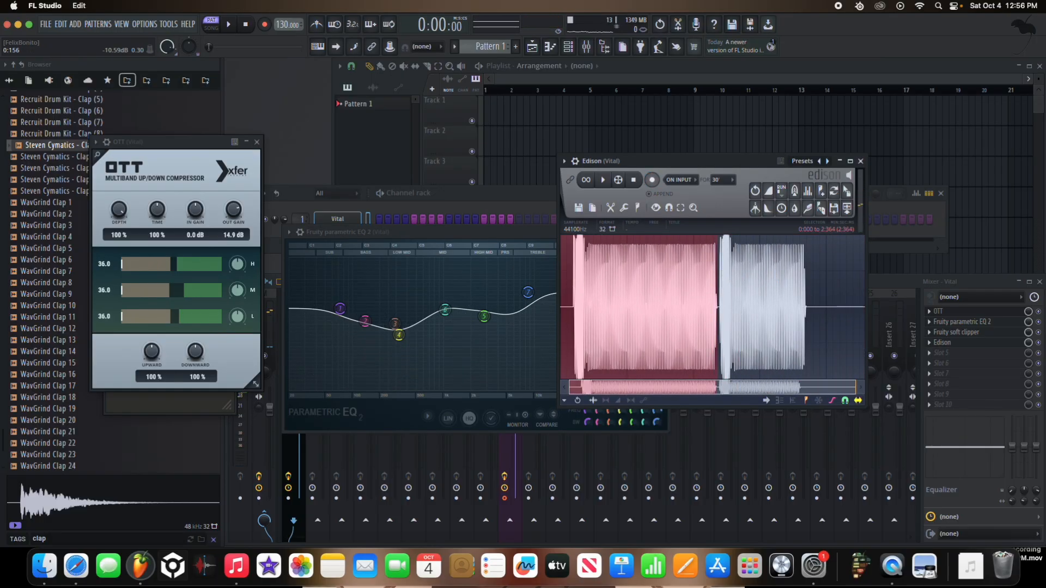
pyautogui.click(847, 208)
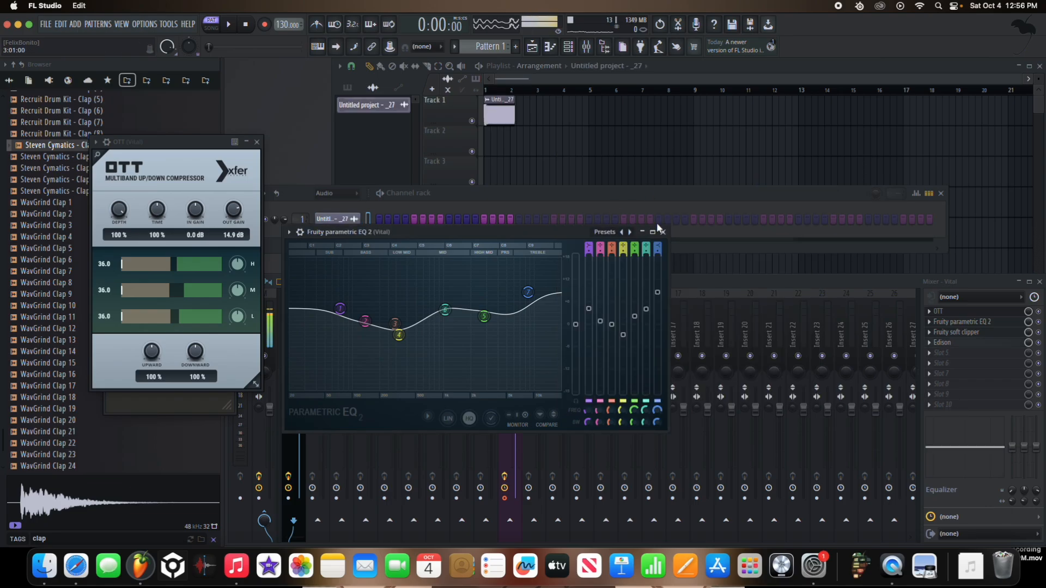
# Step: Set the project tempo to 140 BPM
pyautogui.keyDown('alt'); pyautogui.keyDown('shift'); pyautogui.rightClick(633, 104); pyautogui.keyUp('shift'); pyautogui.keyUp('alt')
pyautogui.rightClick(284, 25)
pyautogui.click(399, 110)
# Step: Shorten the bass clip to 4 steps and place a duplicate directly after it on Track 1
pyautogui.keyDown('alt'); pyautogui.keyDown('shift'); pyautogui.rightClick(578, 120); pyautogui.keyUp('shift'); pyautogui.keyUp('alt')
pyautogui.press('super+b')
pyautogui.scroll(8, 580, 130)
pyautogui.rightClick(471, 121)
pyautogui.rightClick(472, 121)
pyautogui.press('space')
pyautogui.scroll(-5, 599, 149)
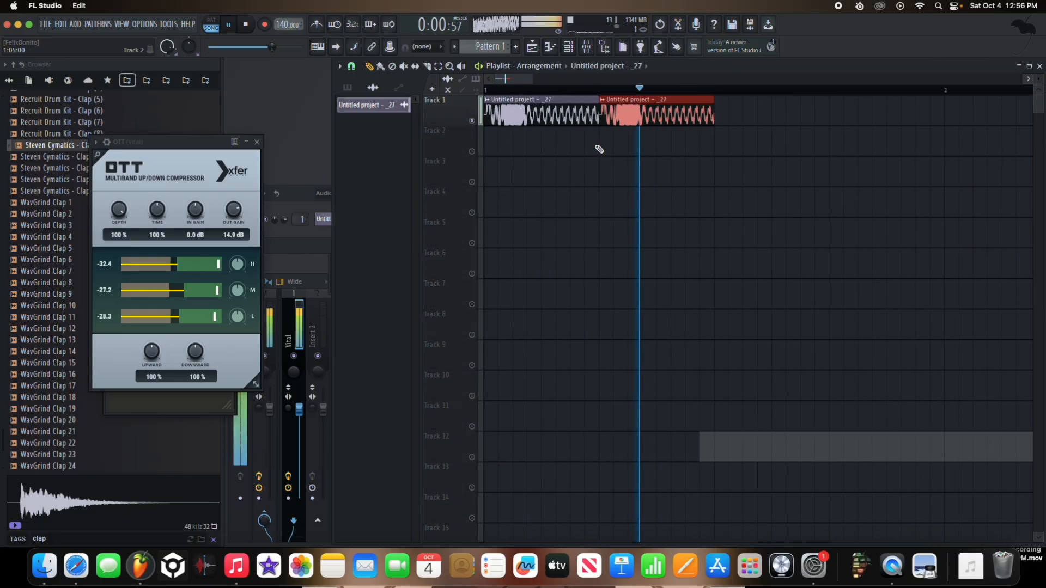
# Step: Route the bass audio clip to its own mixer track 2 and play the two clips back
pyautogui.doubleClick(536, 110)
pyautogui.press('XF86AudioLowerVolume')
pyautogui.press('super+l')
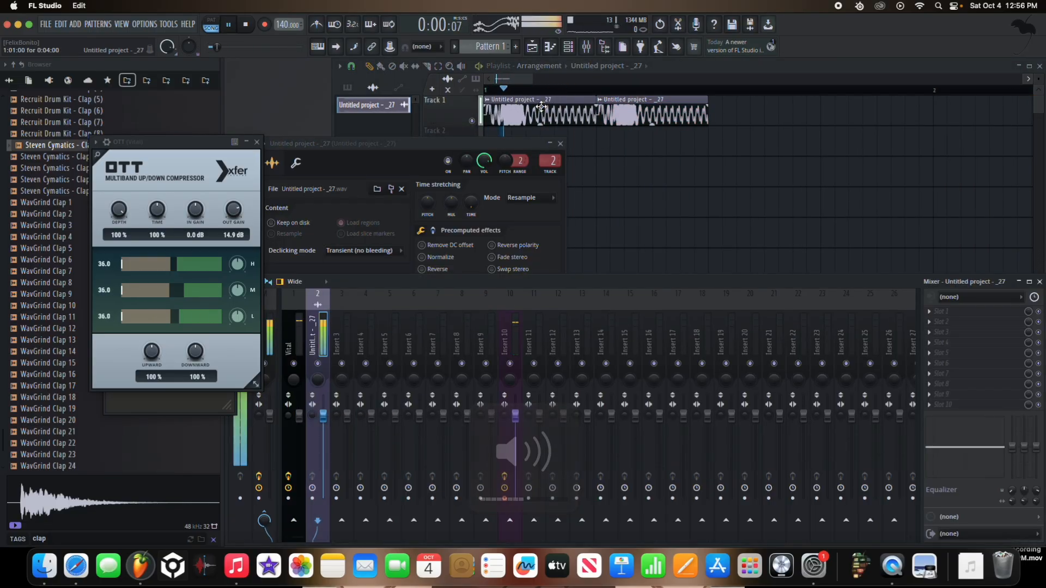
pyautogui.press('space')
# Step: Delete the second bass clip, open the remaining clip's sampler settings, and extend that clip to 8 steps during playback
pyautogui.rightClick(643, 116)
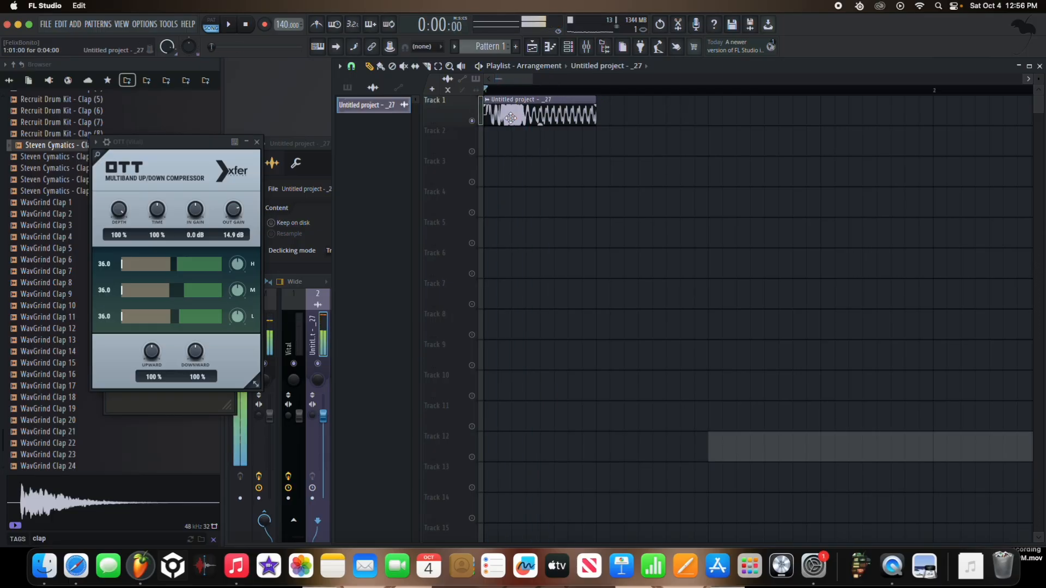
pyautogui.doubleClick(511, 119)
pyautogui.press('space')
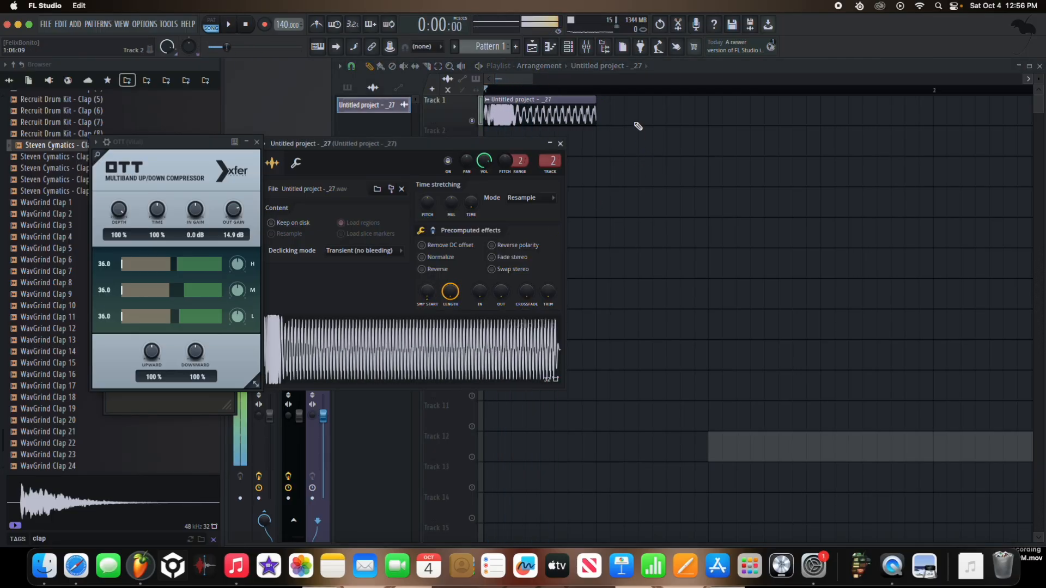
pyautogui.moveTo(596, 99); pyautogui.dragTo(706, 102)
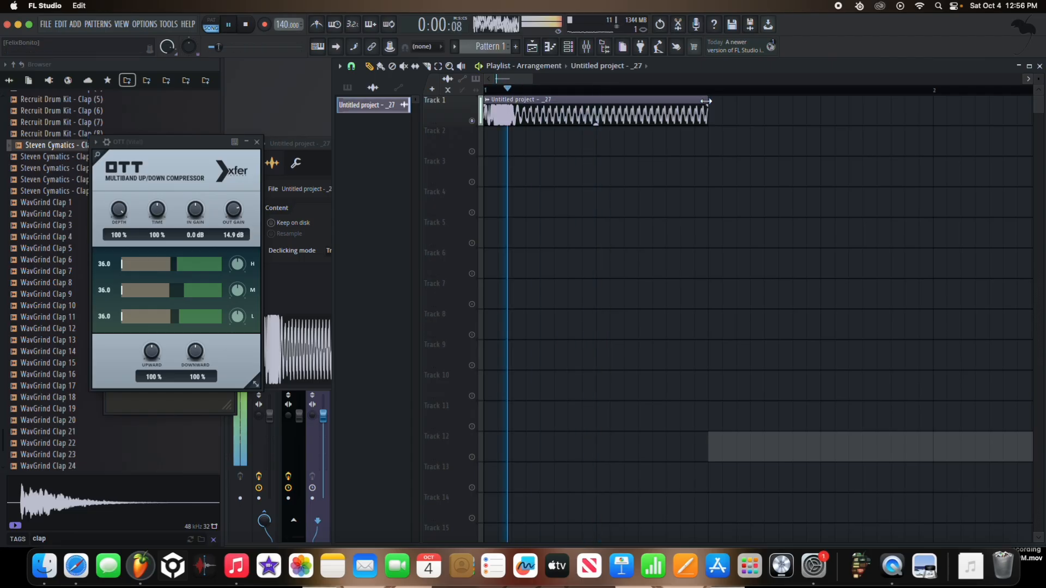
pyautogui.press('space')
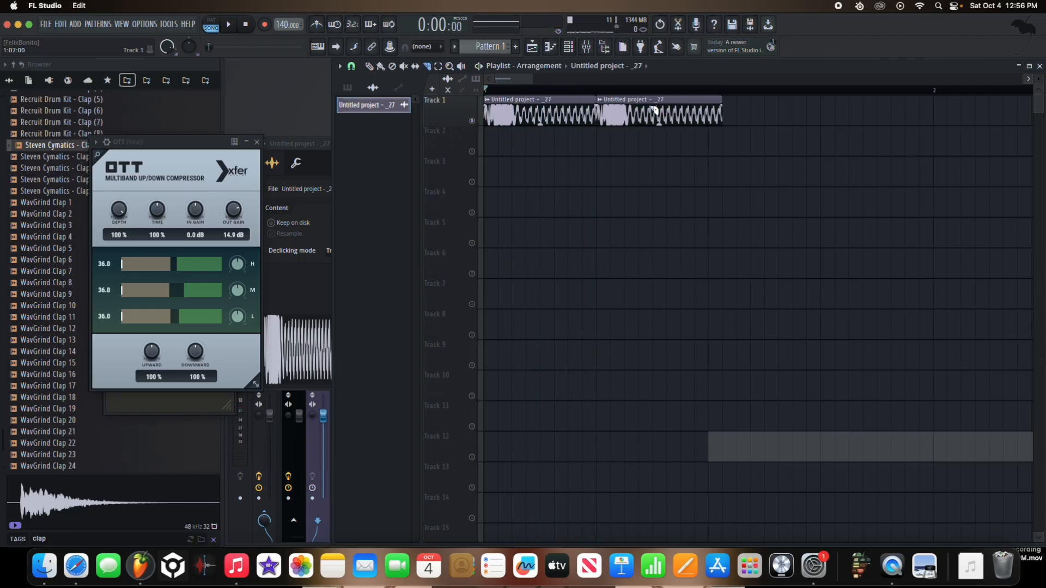
# Step: Shorten the second bass clip to one third of a beat, duplicate it twice in a row, and play it back
pyautogui.press('p')
pyautogui.rightClick(650, 117)
pyautogui.moveTo(651, 116); pyautogui.dragTo(615, 114)
pyautogui.press('super+b')
pyautogui.press('super+b')
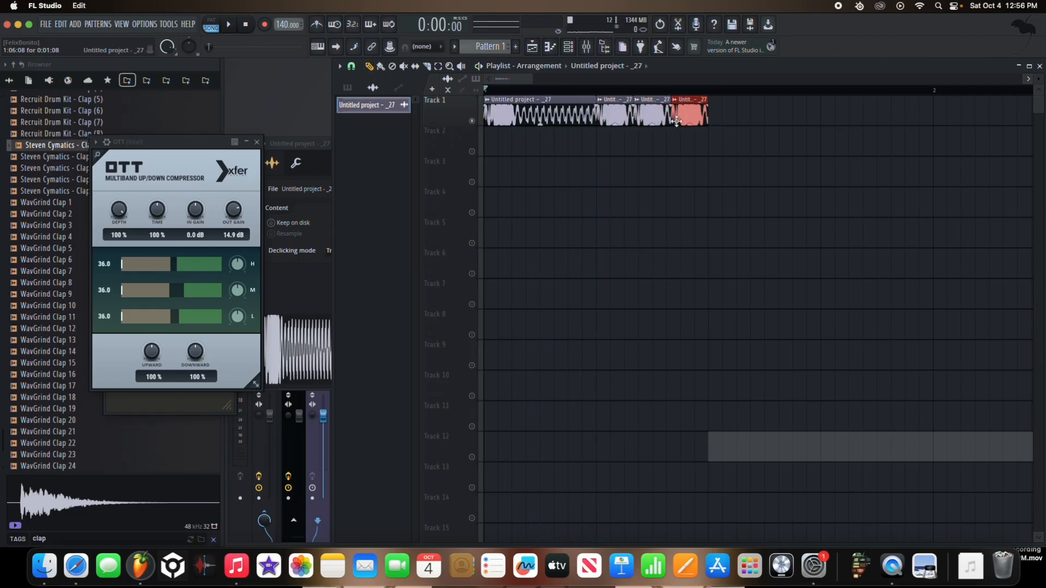
pyautogui.press('space')
# Step: Duplicate the four-clip bass pattern directly after itself on Track 1 to fill the bar
pyautogui.press('space')
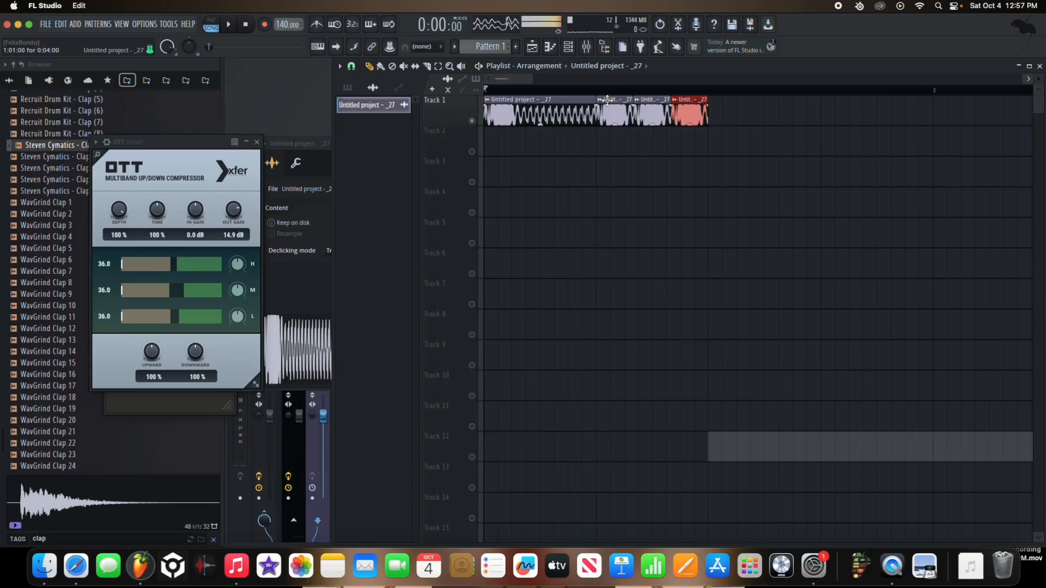
pyautogui.scroll(4, 607, 100)
pyautogui.scroll(-6, 653, 131)
pyautogui.press('space')
pyautogui.moveTo(603, 115); pyautogui.dragTo(469, 109)
pyautogui.press('super+b')
pyautogui.press('space')
pyautogui.scroll(3, 563, 141)
pyautogui.scroll(-4, 563, 142)
# Step: With the playlist snap at 1/2 step, move all the bass clips half a step later on Track 1 and play them
pyautogui.moveTo(755, 115); pyautogui.dragTo(428, 96)
pyautogui.click(351, 66)
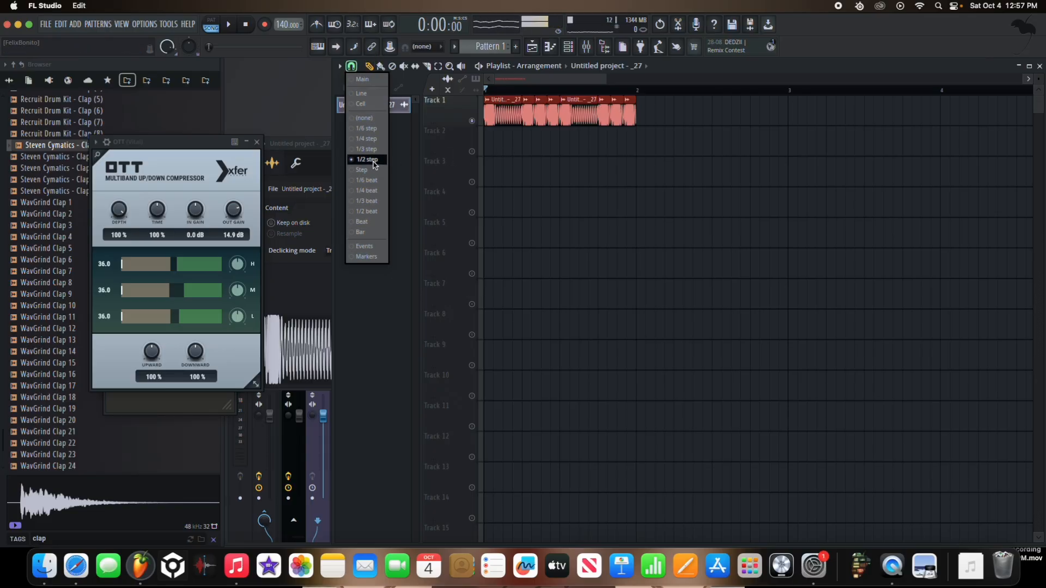
pyautogui.scroll(8, 459, 133)
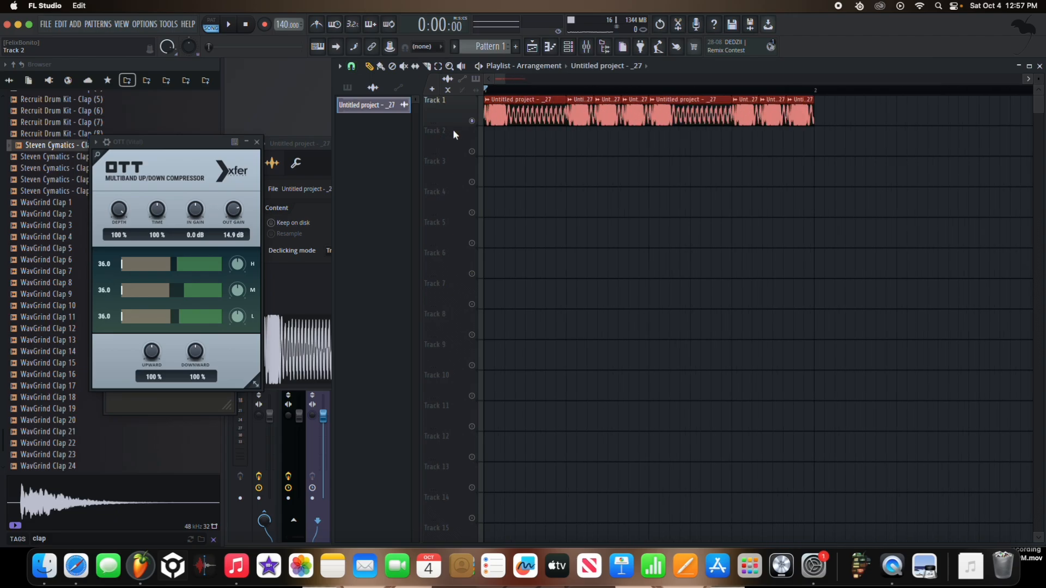
pyautogui.moveTo(492, 116); pyautogui.dragTo(542, 116)
pyautogui.press('space')
pyautogui.scroll(-8, 550, 135)
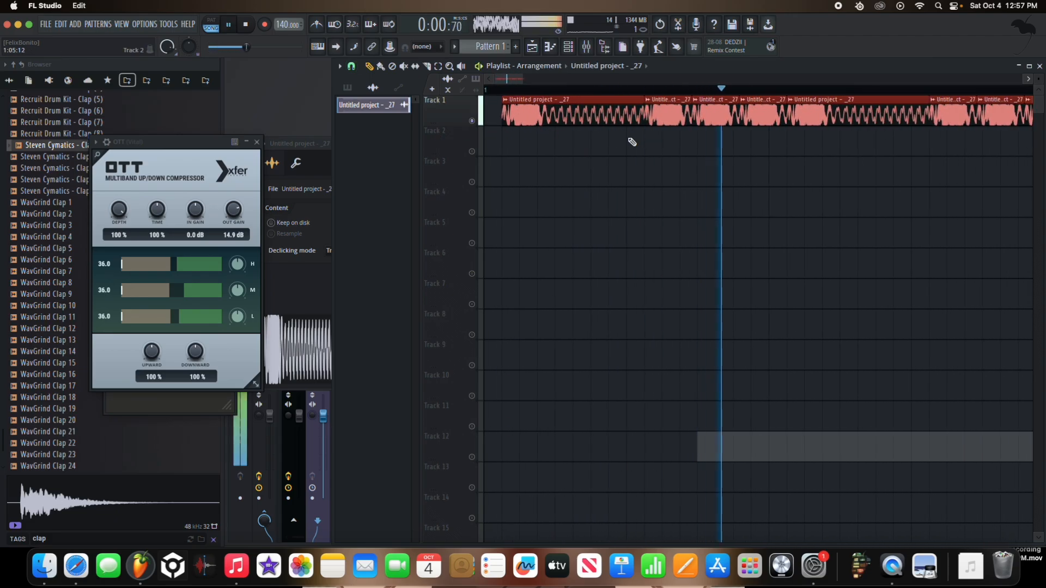
pyautogui.press('space')
# Step: Close the OTT window and the bass clip's sampler settings, and bring the mixer forward
pyautogui.click(257, 142)
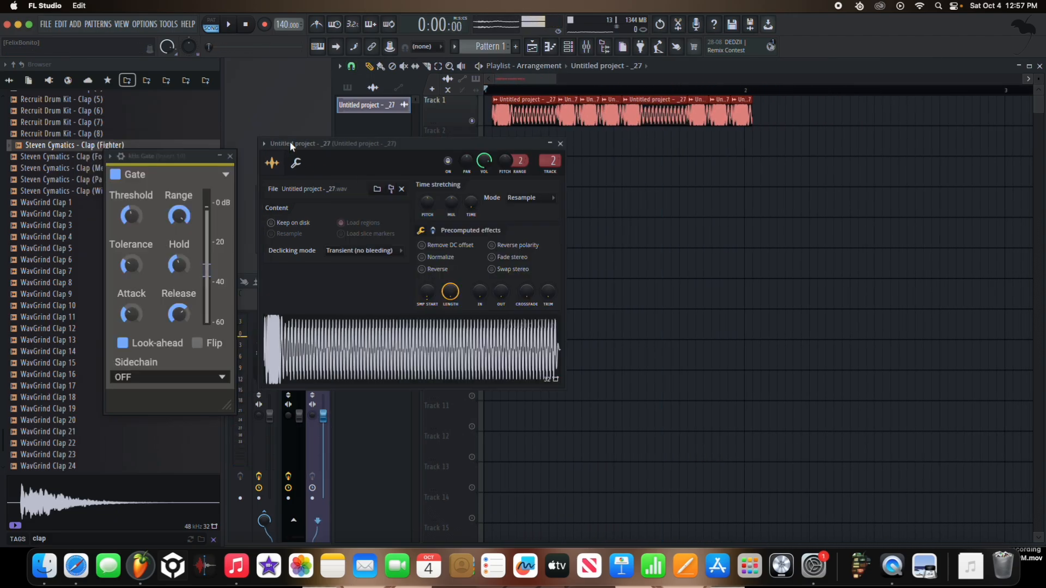
pyautogui.click(562, 146)
pyautogui.click(305, 322)
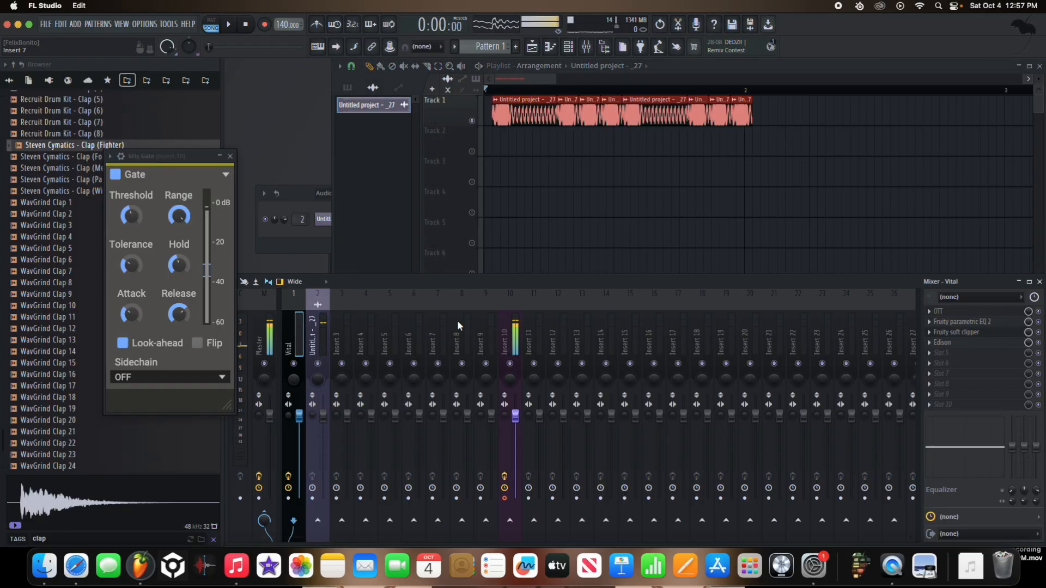
# Step: Rename mixer track Insert 11 as Sidechain and colour it purple
pyautogui.doubleClick(528, 343)
pyautogui.click(661, 336)
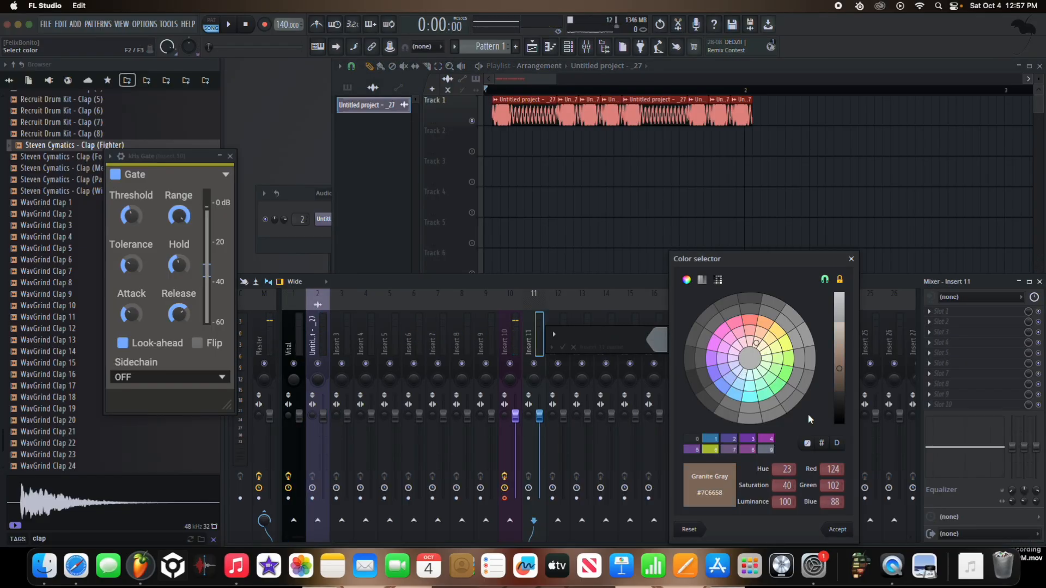
pyautogui.click(837, 530)
pyautogui.click(659, 340)
pyautogui.click(749, 321)
pyautogui.click(720, 334)
pyautogui.click(734, 394)
pyautogui.moveTo(754, 398); pyautogui.dragTo(752, 341)
pyautogui.click(580, 347)
pyautogui.write('Sidechain')
pyautogui.click(659, 339)
pyautogui.click(766, 439)
pyautogui.click(845, 532)
pyautogui.press('Return')
# Step: Dock the Sidechain mixer track to the left beside the Master and close the Gate window
pyautogui.rightClick(534, 348)
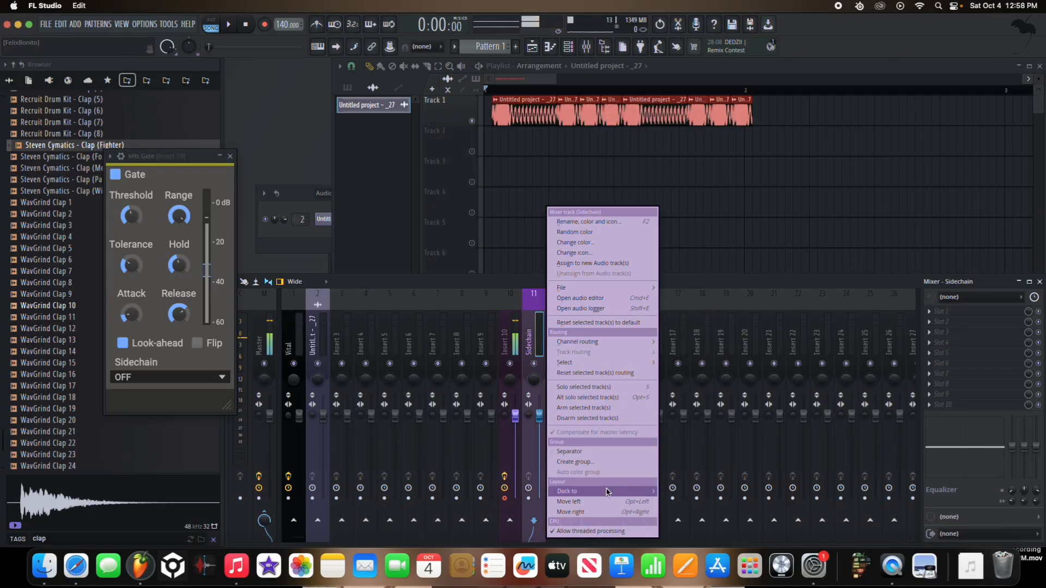
pyautogui.moveTo(606, 492)
pyautogui.click(676, 491)
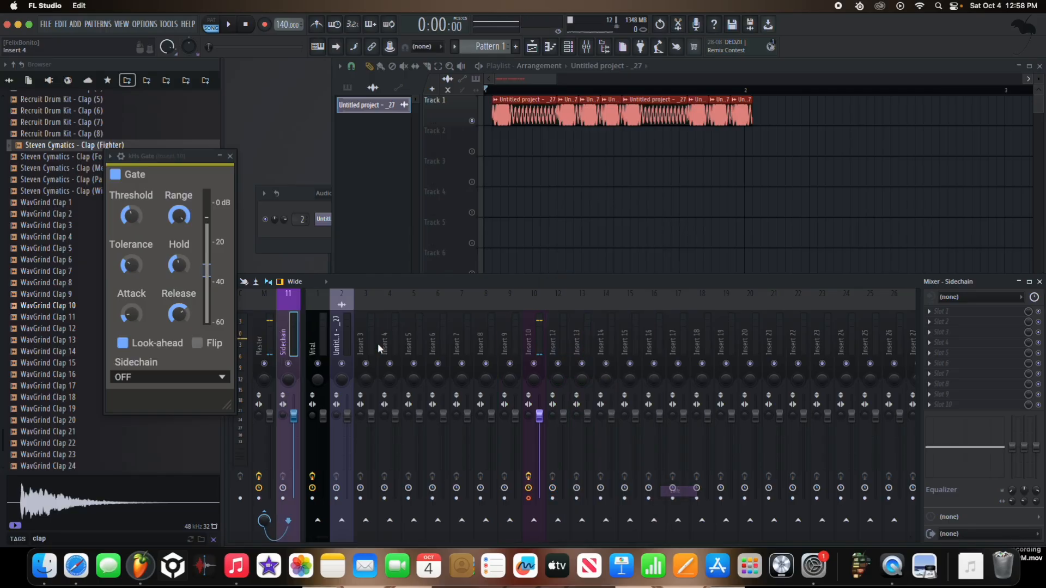
pyautogui.click(231, 156)
pyautogui.click(293, 330)
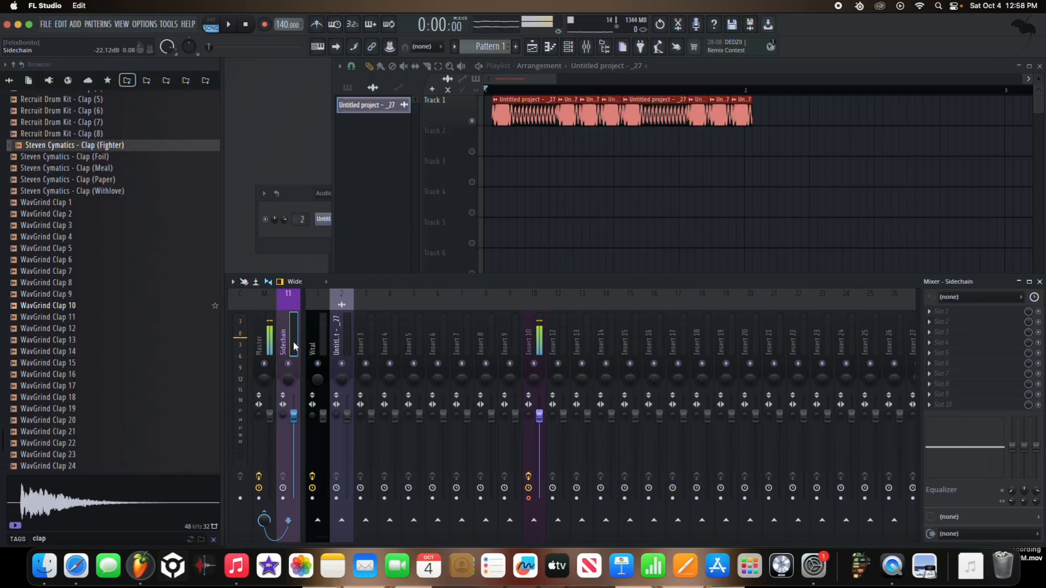
# Step: Create an automation clip for the Sidechain track's volume and unmute playlist Track 2
pyautogui.rightClick(295, 418)
pyautogui.click(343, 440)
pyautogui.scroll(4, 443, 172)
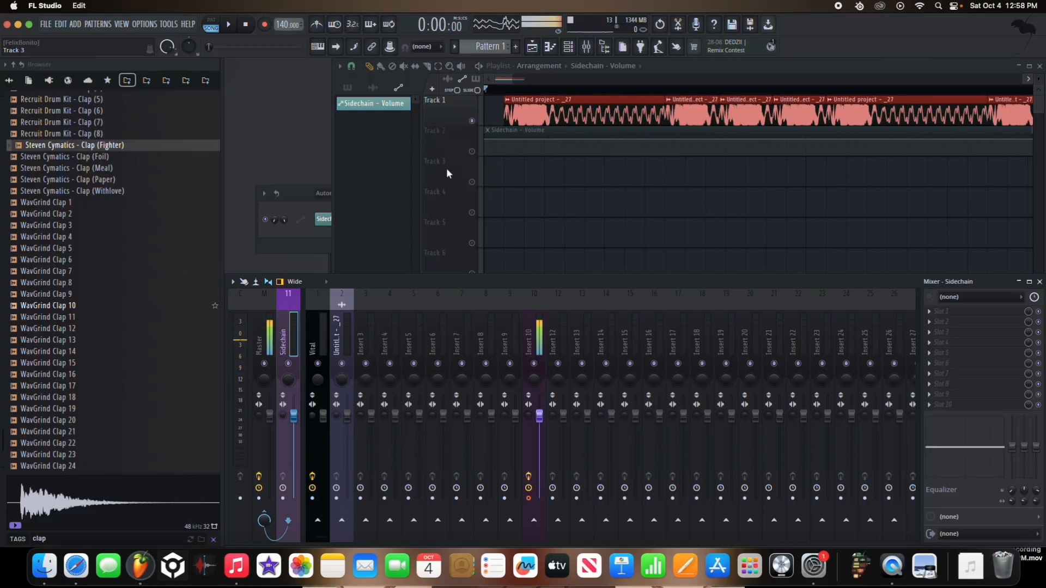
pyautogui.click(468, 151)
pyautogui.click(472, 151)
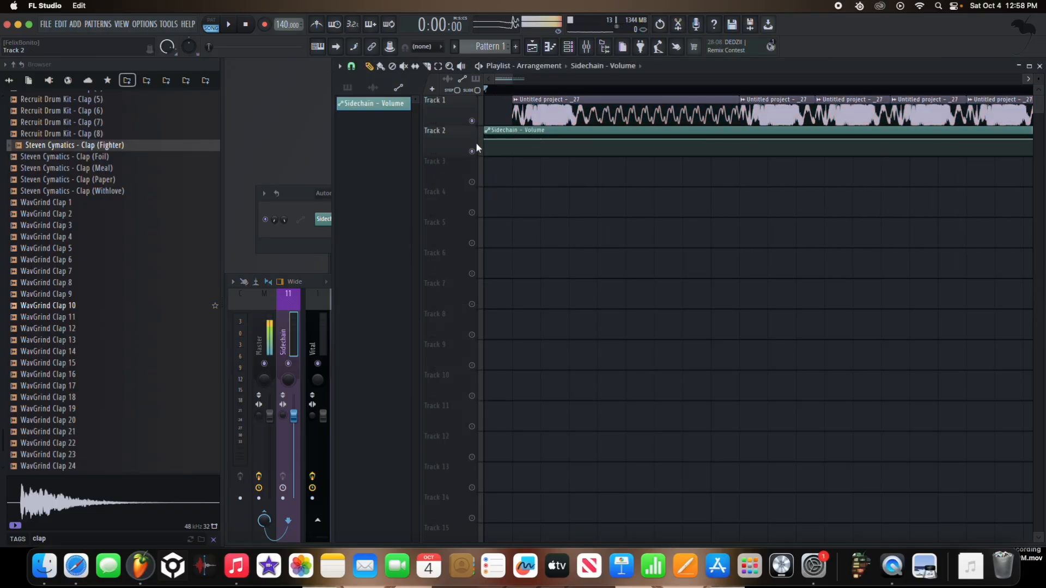
# Step: Shape the Sidechain volume automation as a quick rise from silence, shorten the clip to half a bar, and duplicate it directly after
pyautogui.scroll(-3, 518, 162)
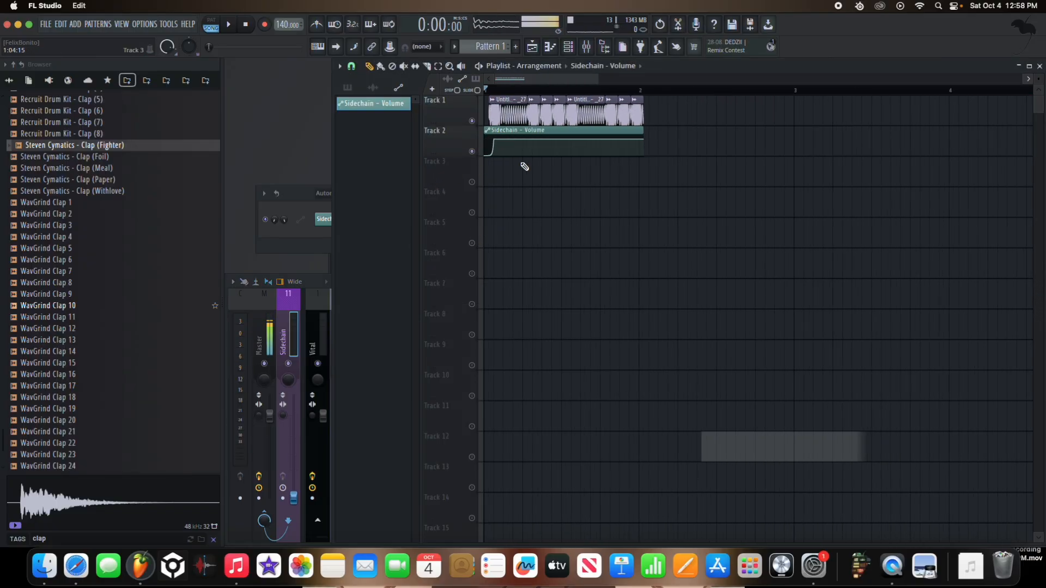
pyautogui.rightClick(644, 140)
pyautogui.click(651, 155)
pyautogui.scroll(4, 652, 155)
pyautogui.scroll(-3, 643, 155)
pyautogui.moveTo(612, 161); pyautogui.dragTo(598, 156)
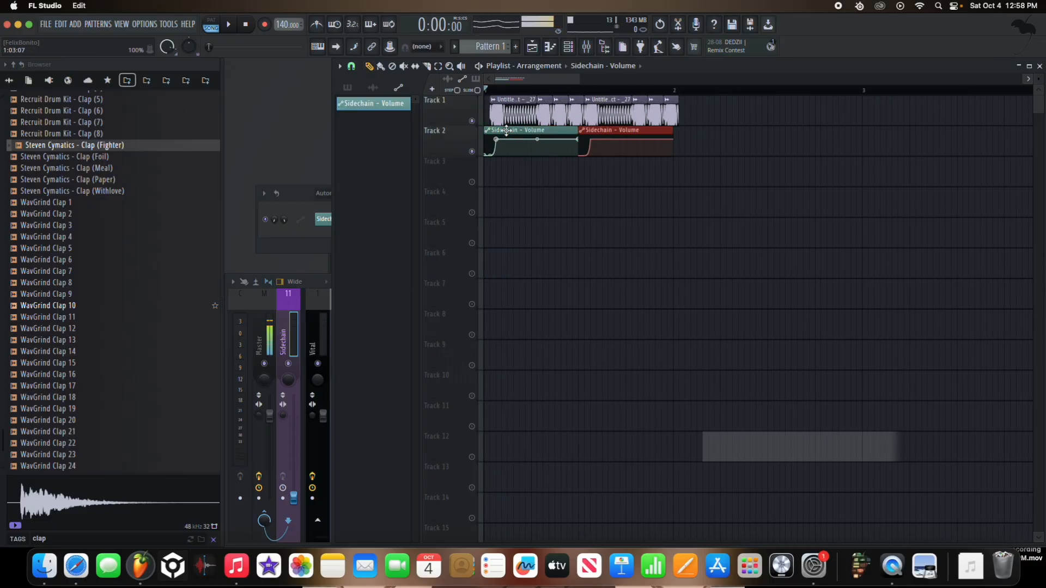
# Step: Play the arrangement, then route the bass clip's mixer track 2 only to the Sidechain track
pyautogui.press('space')
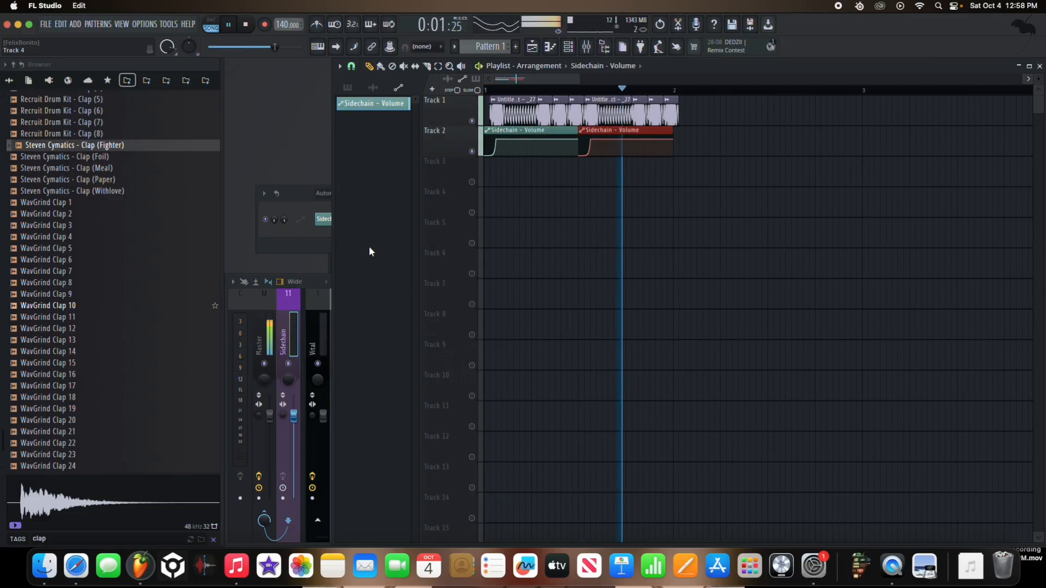
pyautogui.press('space')
pyautogui.press('F9')
pyautogui.moveTo(229, 352); pyautogui.dragTo(305, 352)
pyautogui.press('space')
pyautogui.rightClick(289, 519)
pyautogui.click(321, 507)
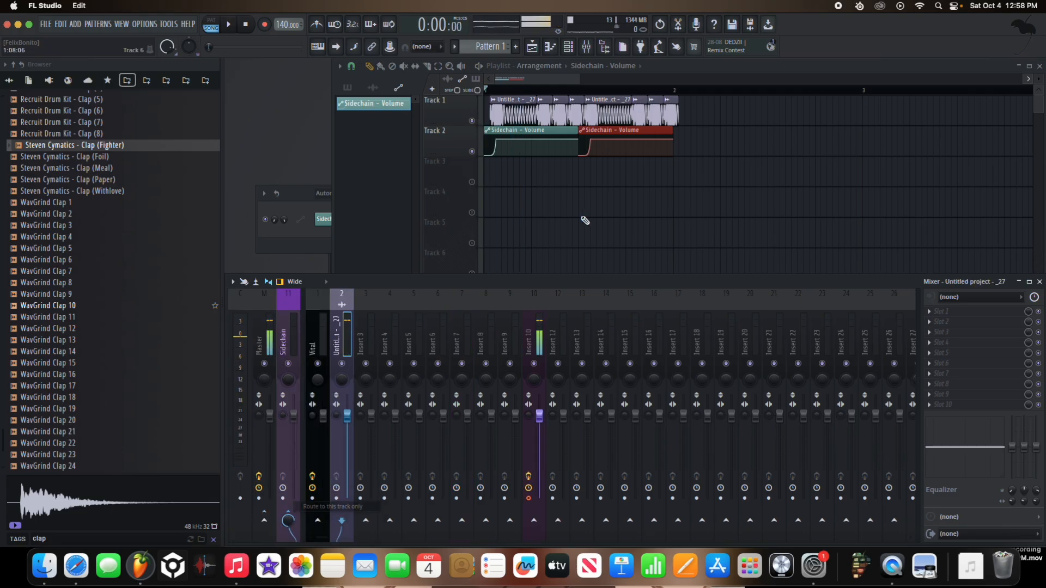
# Step: Duplicate all clips on Tracks 1 and 2 during playback, raise the system volume, and align the copies to bar 2
pyautogui.click(604, 184)
pyautogui.rightClick(603, 184)
pyautogui.press('space')
pyautogui.hotkey('ctrl', 'b')
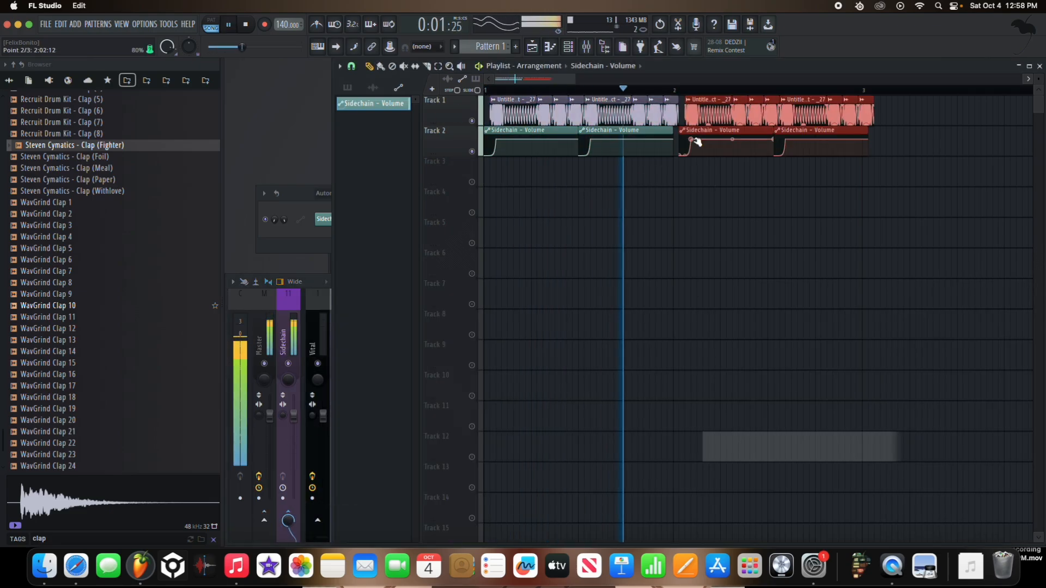
pyautogui.press('XF86AudioRaiseVolume')
pyautogui.press('space')
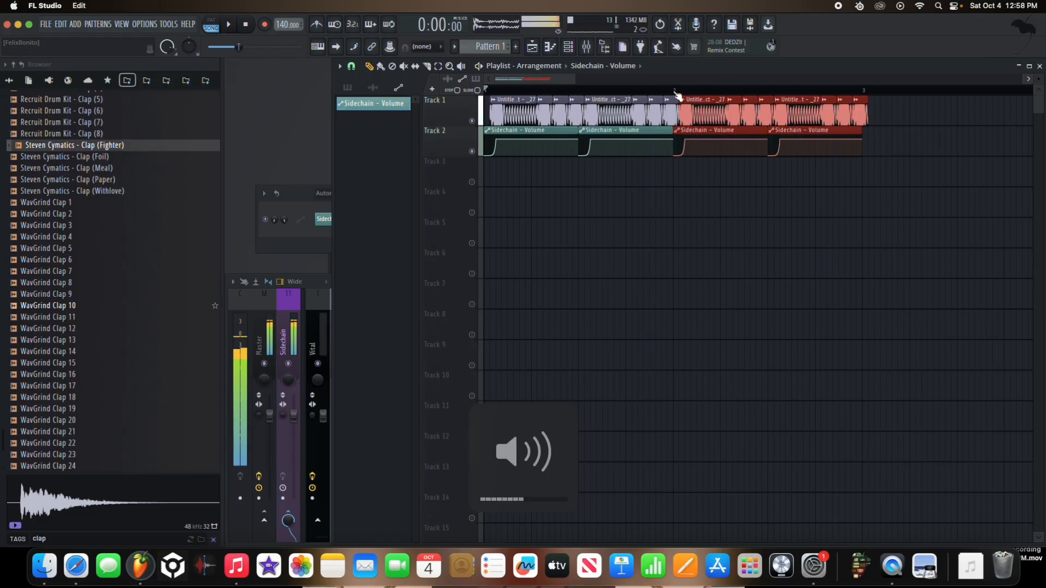
pyautogui.moveTo(816, 113); pyautogui.dragTo(800, 113)
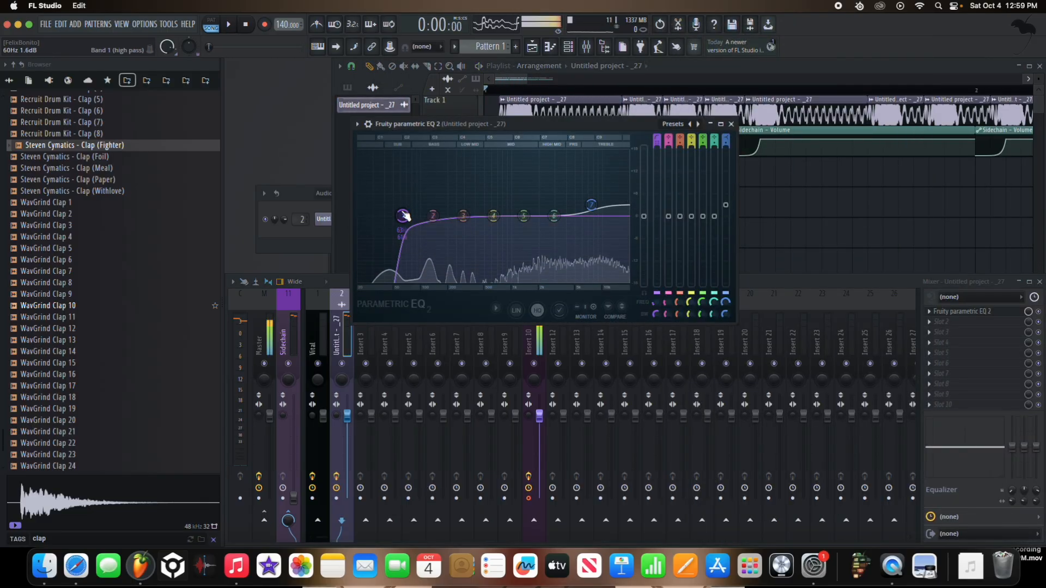
# Step: Raise and fine-tune the frequency of the low cut in the bass track's Fruity parametric EQ 2, and play it back
pyautogui.moveTo(401, 215); pyautogui.dragTo(464, 215)
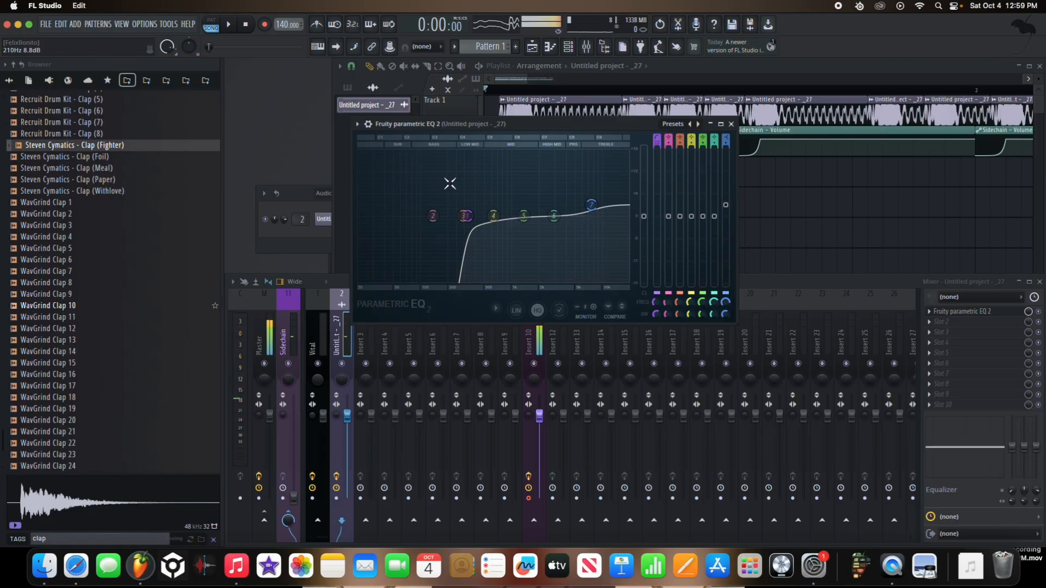
pyautogui.moveTo(476, 217); pyautogui.dragTo(452, 216)
pyautogui.press('space')
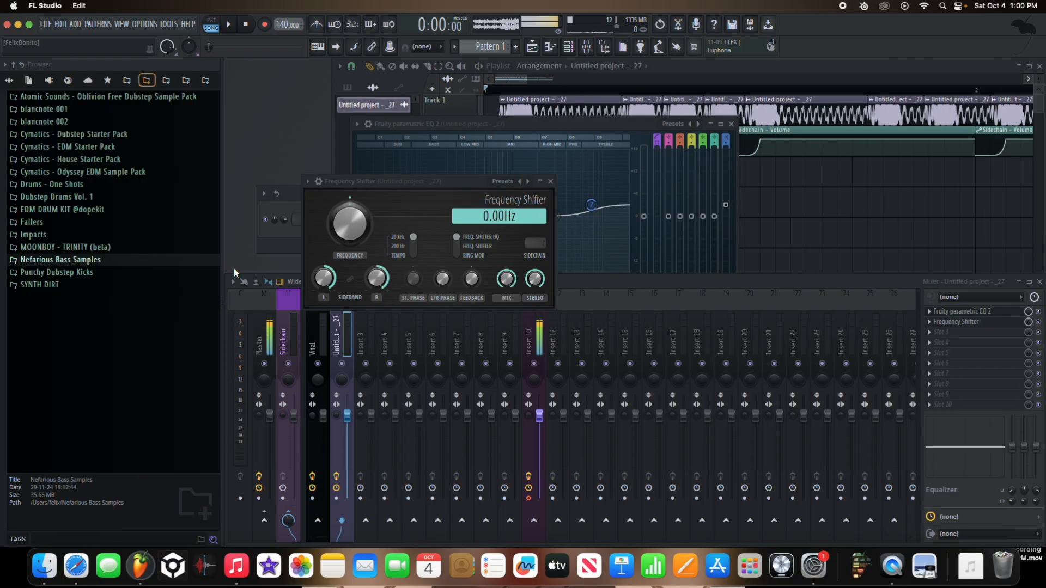
# Step: Compare the TRAP DRUMS and DUBSTEP DRUMS sample folders, and search TRAP DRUMS for "kick"
pyautogui.click(128, 81)
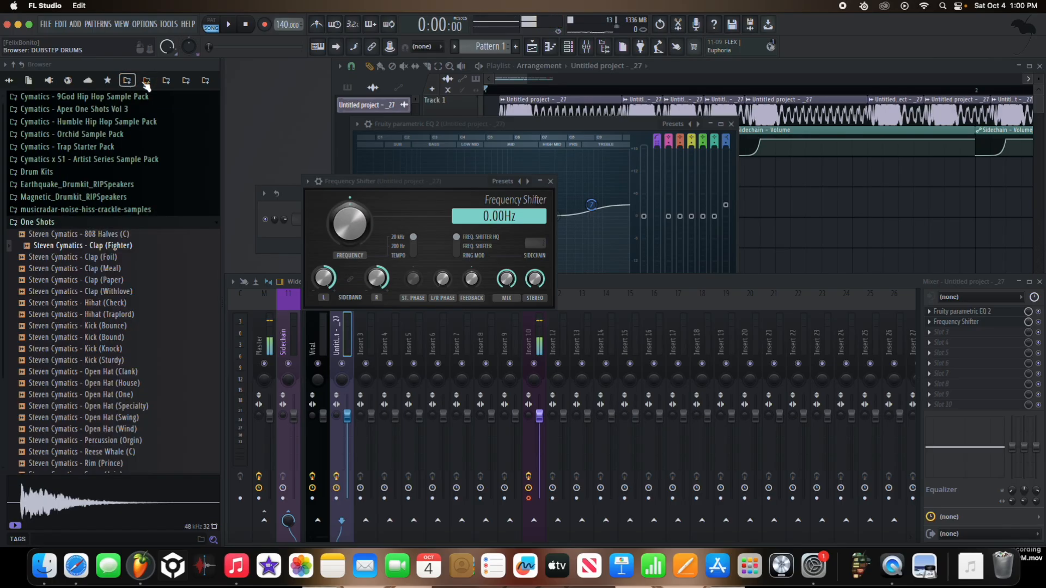
pyautogui.click(147, 81)
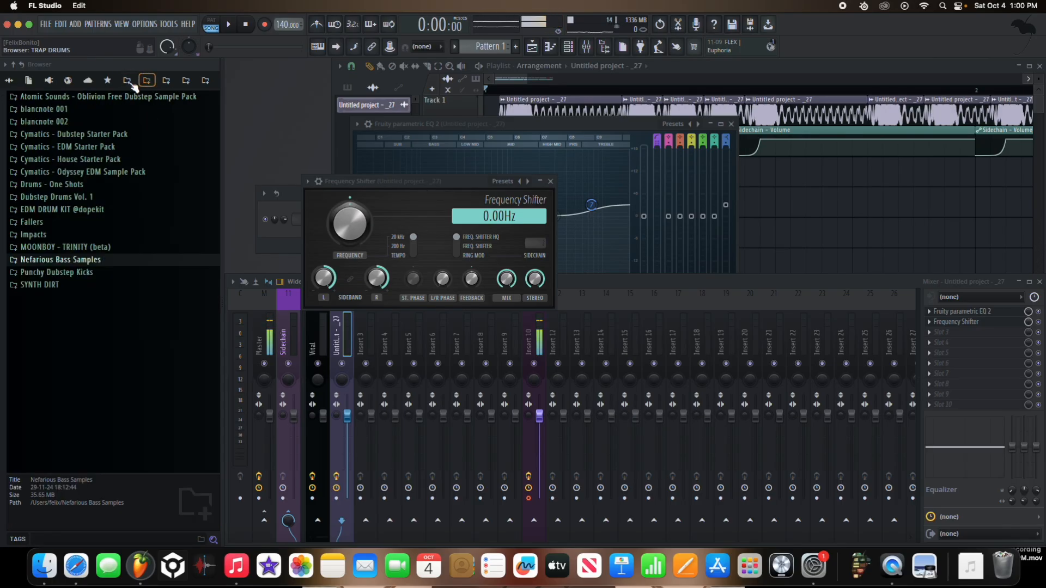
pyautogui.click(127, 81)
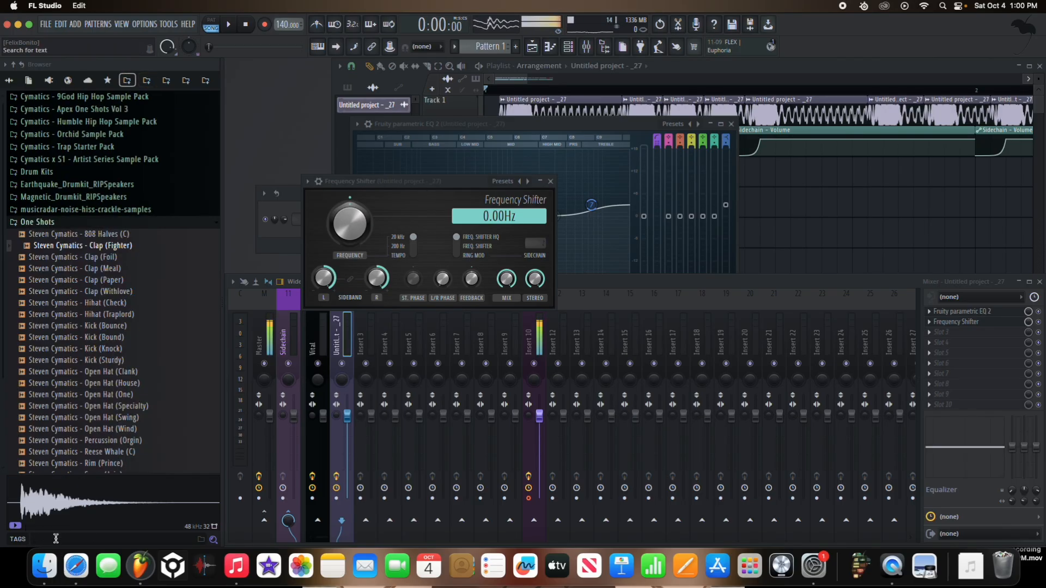
pyautogui.press('Return')
pyautogui.scroll(-15, 98, 439)
# Step: Audition WavGrind Kick 14 and the other kick samples above it in the TRAP DRUMS results
pyautogui.moveTo(92, 330); pyautogui.dragTo(91, 267)
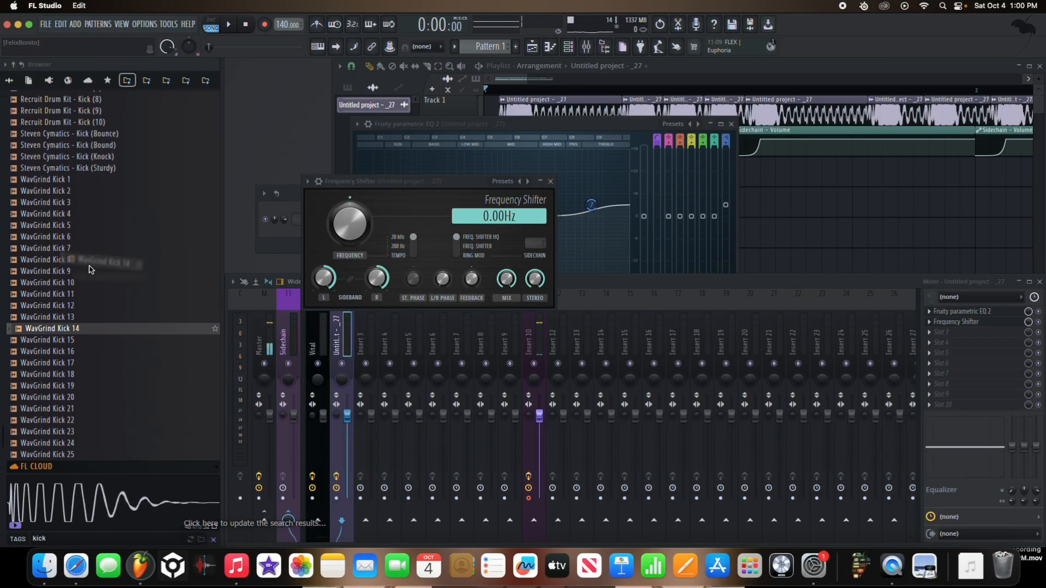
pyautogui.click(93, 293)
pyautogui.click(94, 269)
pyautogui.click(97, 238)
pyautogui.click(103, 202)
pyautogui.scroll(8, 104, 180)
pyautogui.click(101, 269)
pyautogui.click(99, 226)
pyautogui.click(97, 170)
pyautogui.scroll(2, 97, 171)
# Step: Search the DUBSTEP DRUMS folder for "kick" and audition samples such as (EDM) Kick (15)
pyautogui.click(147, 81)
pyautogui.click(55, 538)
pyautogui.write('kick')
pyautogui.press('Return')
pyautogui.click(81, 279)
pyautogui.click(92, 358)
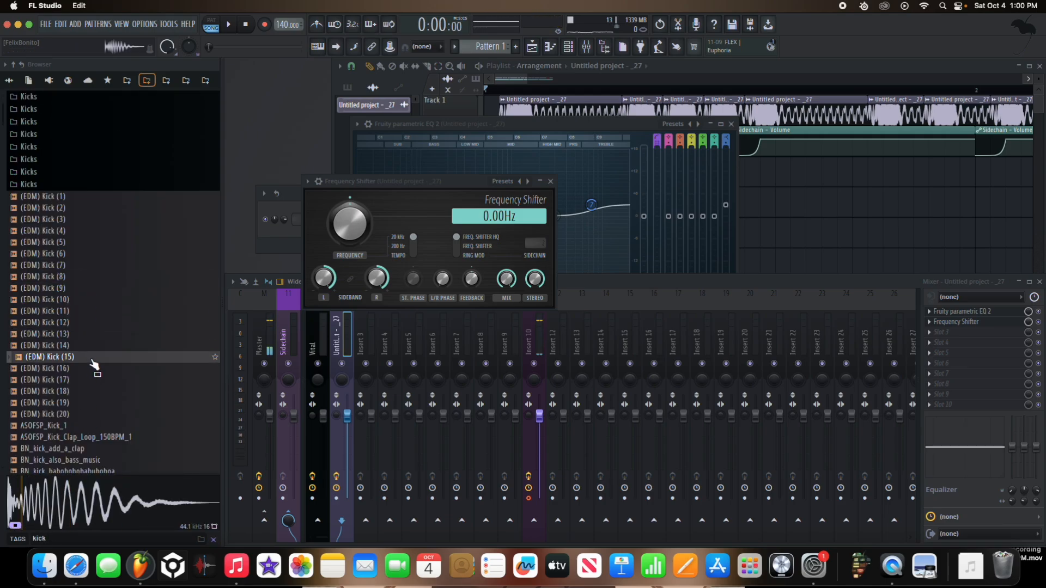
# Step: Audition the BN_kick samples, including BN_kick_hardstylekickresangry_C, BN_kick_dubstep, BN_kick_eww and BN_kick_soft
pyautogui.scroll(-2, 95, 376)
pyautogui.click(98, 447)
pyautogui.scroll(-10, 99, 448)
pyautogui.click(101, 380)
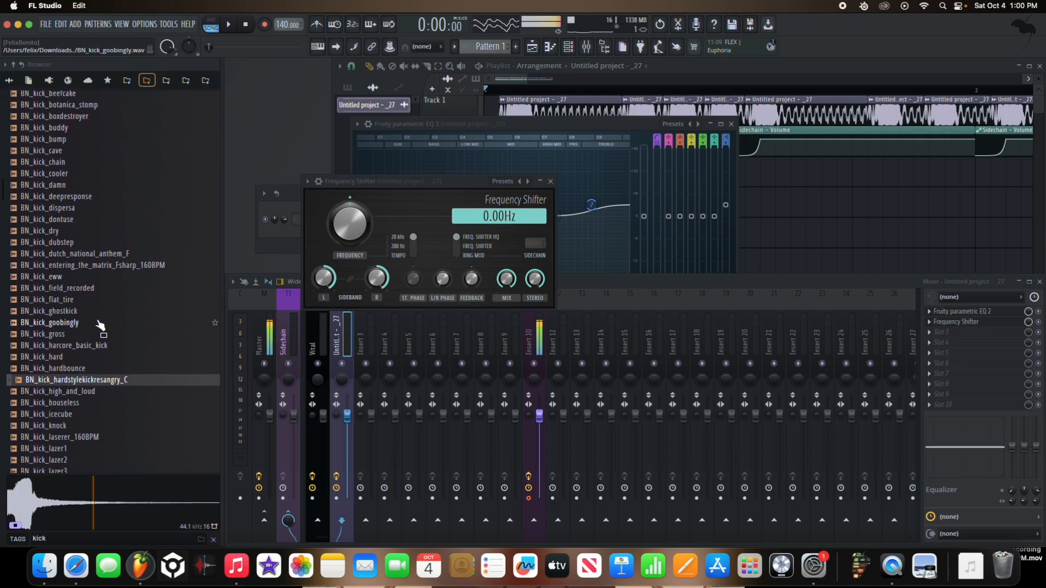
pyautogui.click(85, 200)
pyautogui.click(87, 210)
pyautogui.click(88, 221)
pyautogui.click(89, 243)
pyautogui.click(90, 263)
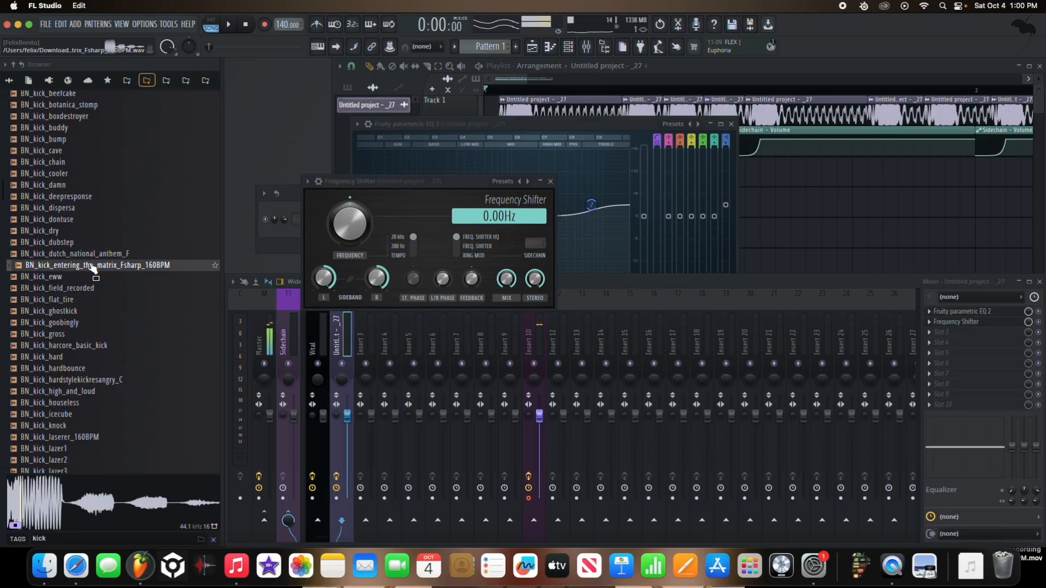
pyautogui.click(91, 279)
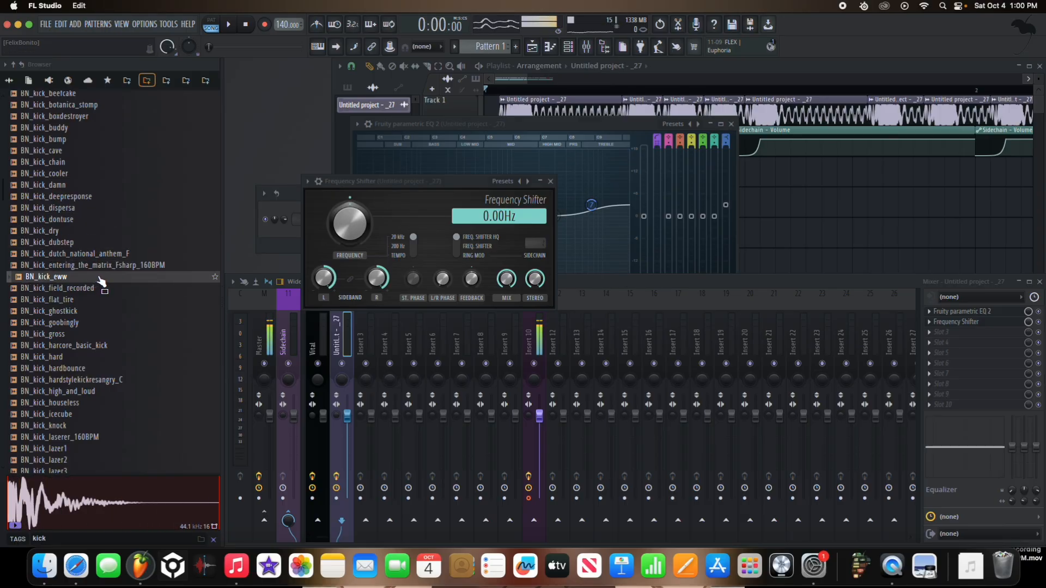
pyautogui.scroll(-7, 98, 327)
pyautogui.click(68, 427)
# Step: Play the playlist arrangement, then audition BN_kick_spongakickk and BN_kick_spongekick
pyautogui.press('F5')
pyautogui.press('space')
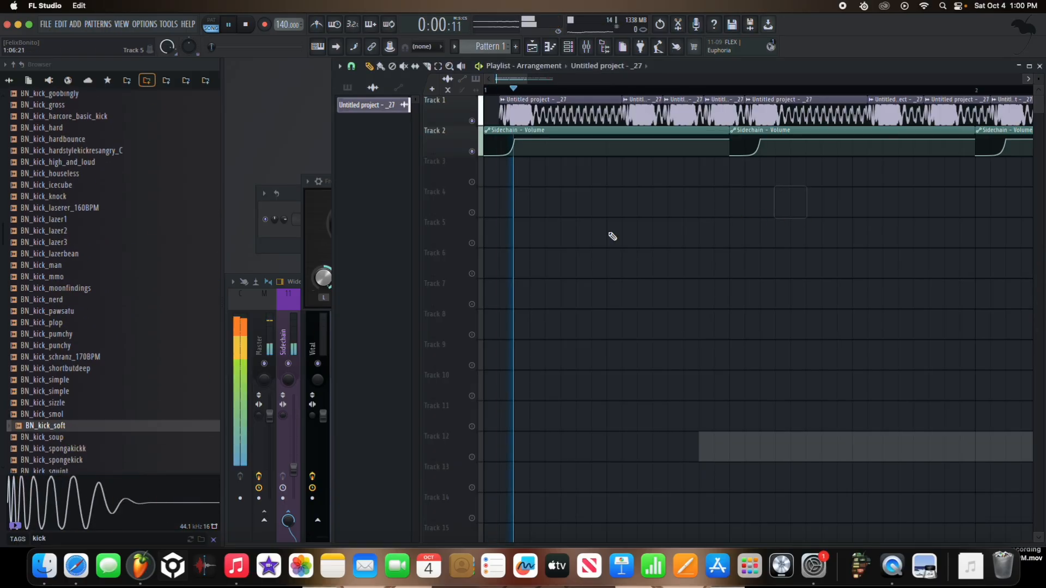
pyautogui.scroll(-2, 158, 381)
pyautogui.press('space')
pyautogui.click(135, 406)
pyautogui.click(135, 413)
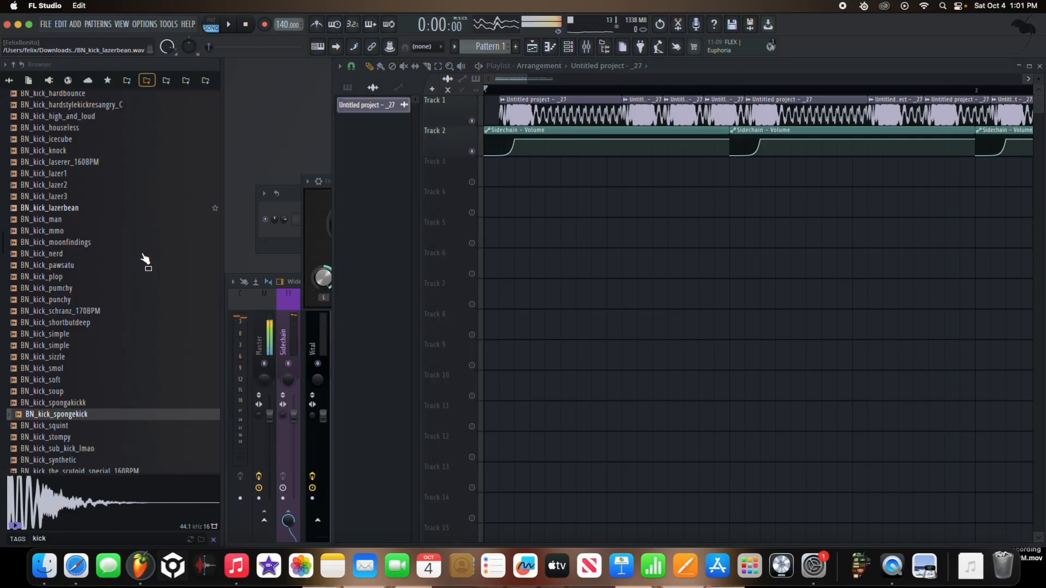
# Step: Search the DUBSTEP DRUMS folder for "hat" and audition BN samples such as BN_closed_hat_simphat and BN_texture_gimmemoreofthat
pyautogui.click(203, 394)
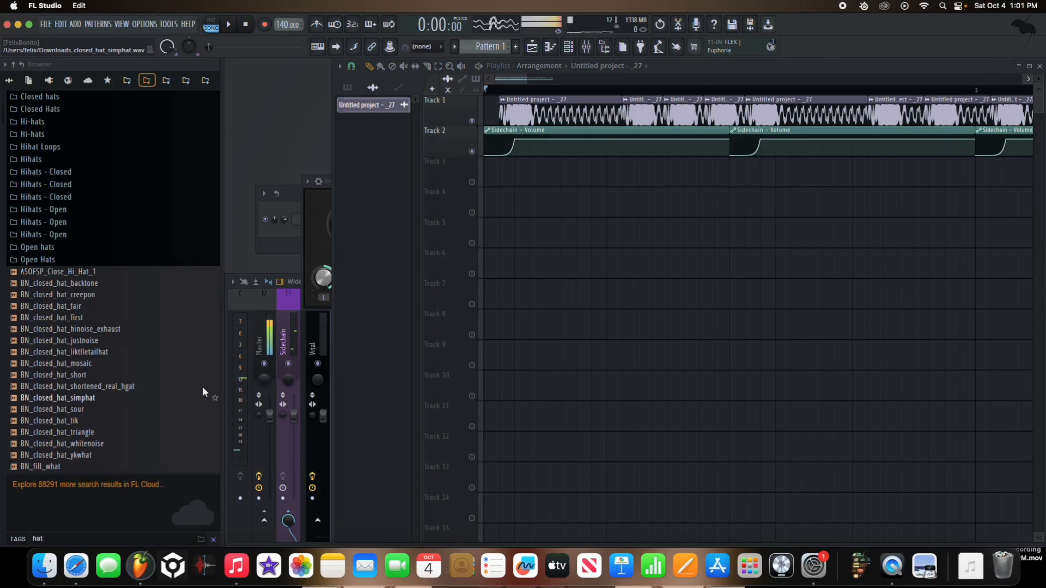
pyautogui.click(133, 397)
pyautogui.click(136, 418)
pyautogui.scroll(-7, 136, 417)
pyautogui.click(137, 418)
pyautogui.scroll(-2, 137, 417)
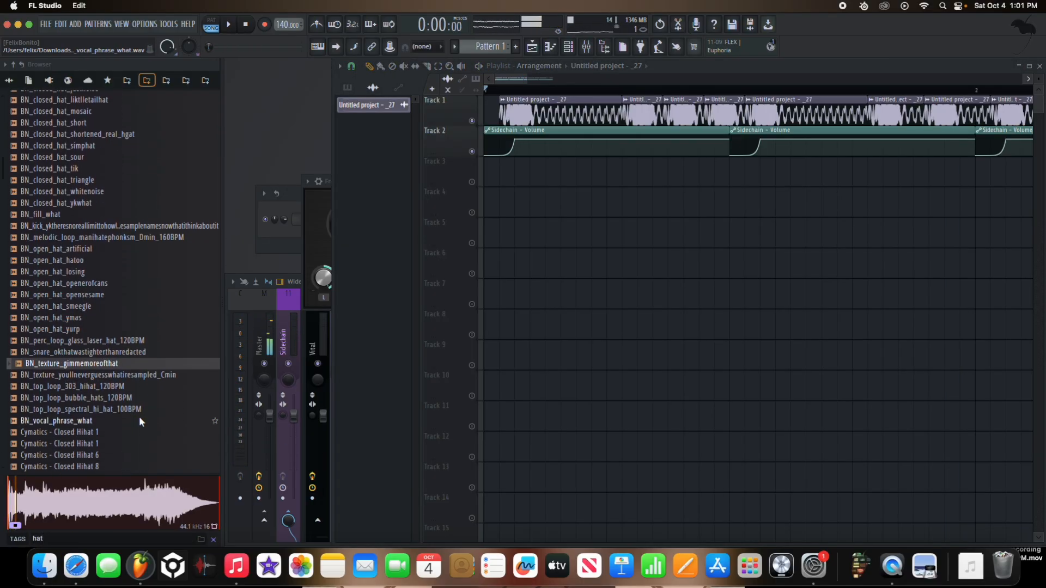
# Step: Audition the Cymatics closed hihat samples, from Closed Hihat 42 up to Closed Hihat 1
pyautogui.click(136, 419)
pyautogui.click(136, 443)
pyautogui.scroll(-2, 136, 444)
pyautogui.click(135, 443)
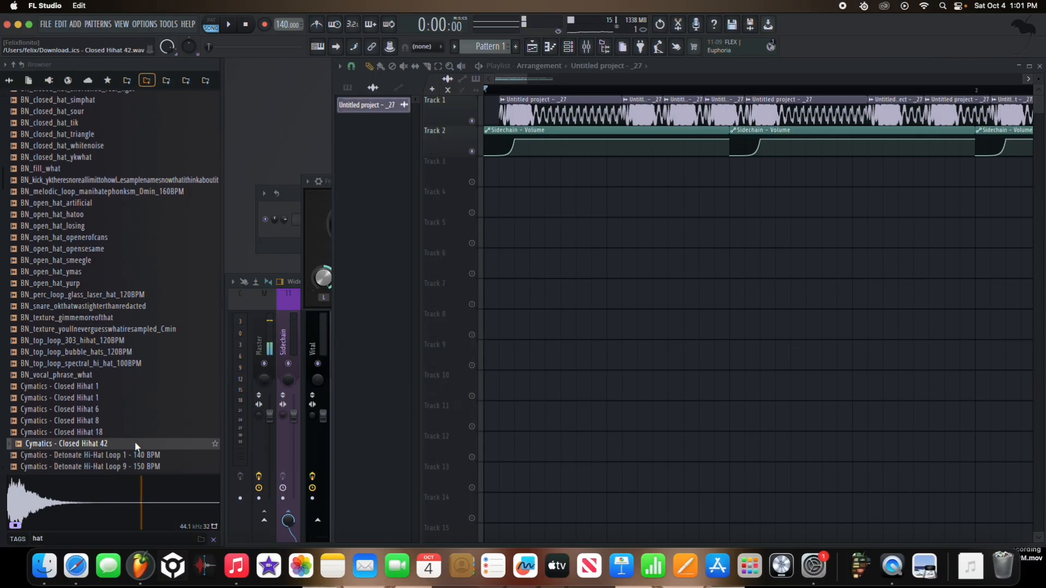
pyautogui.click(130, 426)
pyautogui.click(130, 413)
pyautogui.click(130, 401)
pyautogui.click(129, 388)
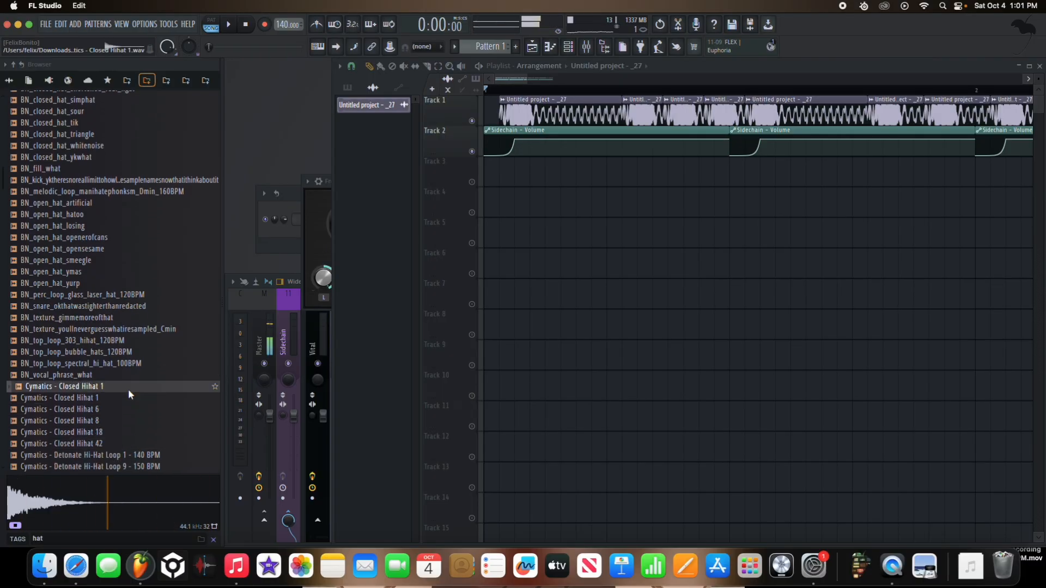
# Step: Place Cymatics - Closed Hihat 42 at the start of Track 3 and open the clip's channel settings
pyautogui.click(133, 439)
pyautogui.moveTo(133, 438); pyautogui.dragTo(489, 181)
pyautogui.rightClick(472, 182)
pyautogui.scroll(4, 447, 183)
pyautogui.doubleClick(504, 182)
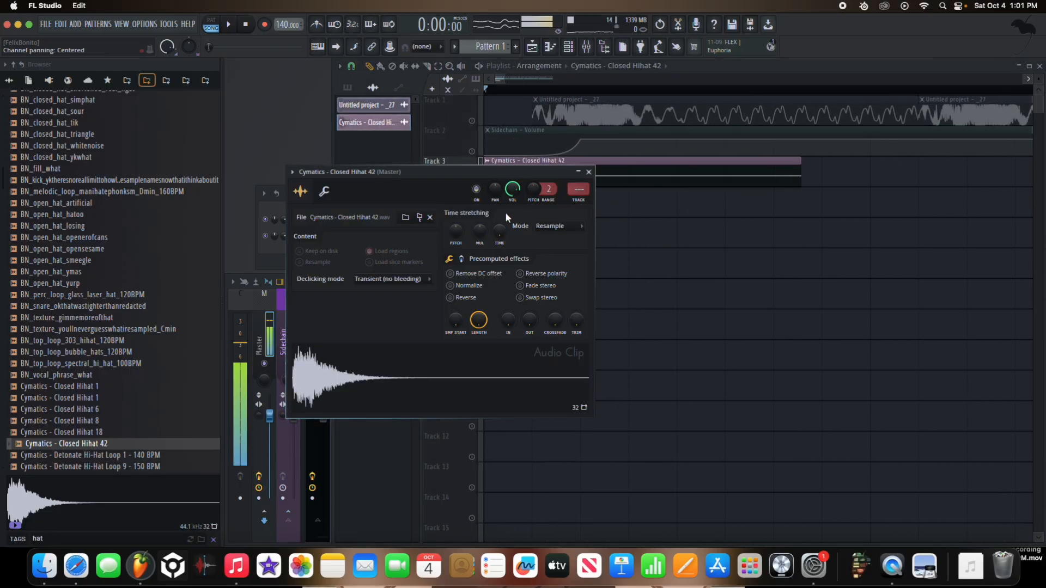
# Step: Route the Closed Hihat 42 channel to mixer insert 3 and solo that insert
pyautogui.hotkey('ctrl', 'l')
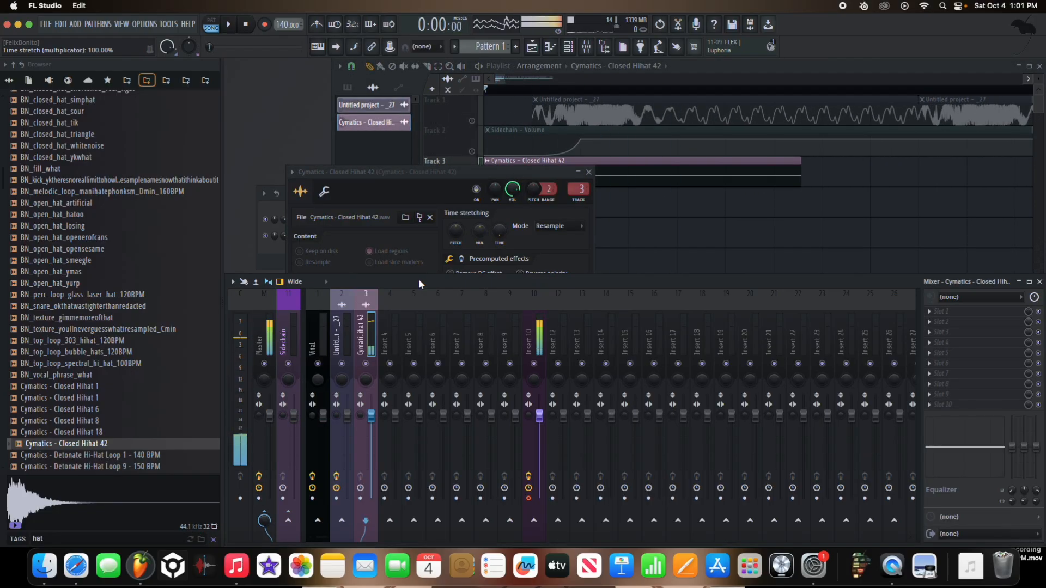
pyautogui.rightClick(367, 367)
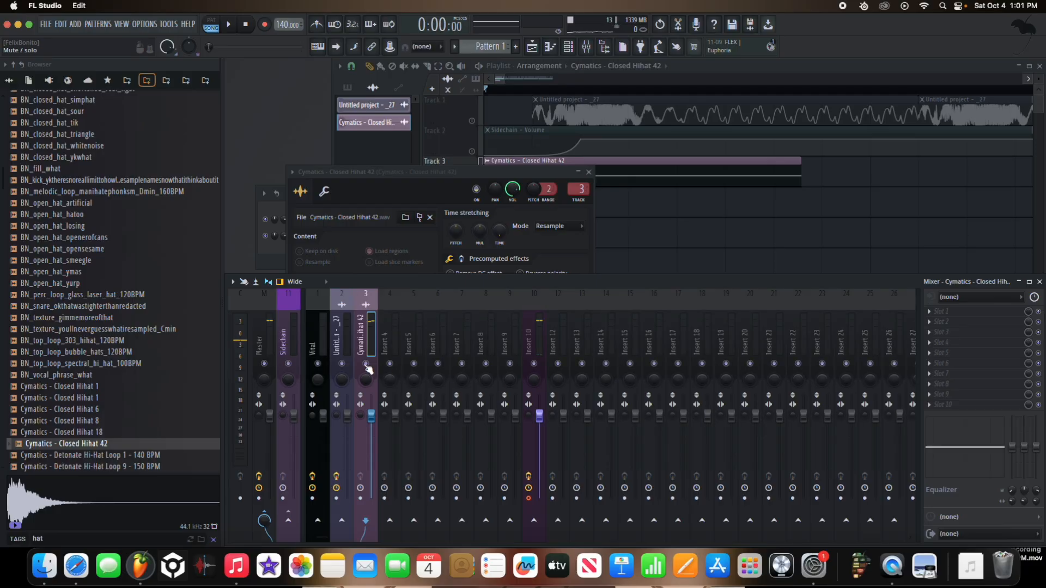
pyautogui.click(536, 327)
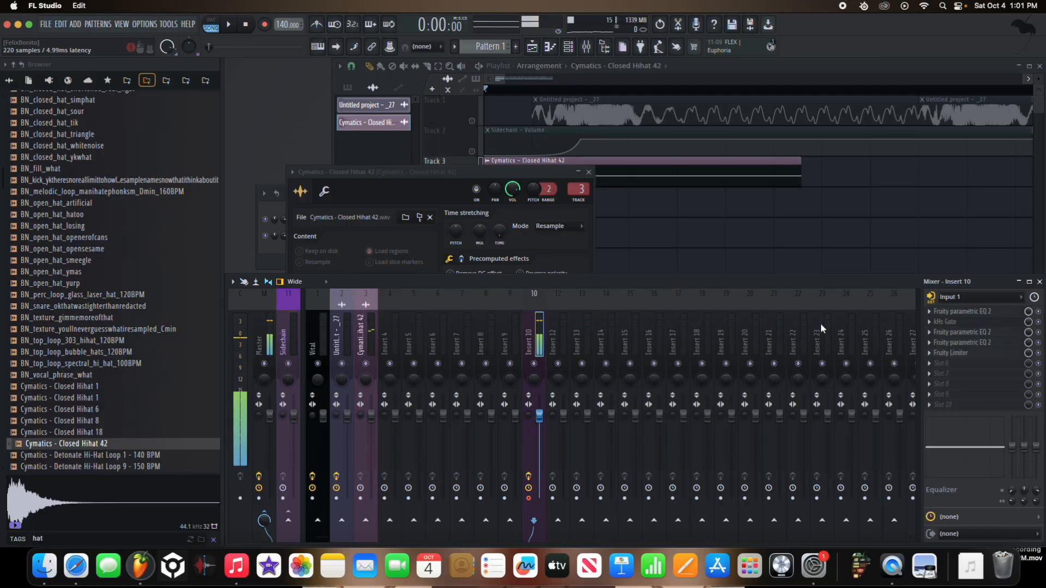
pyautogui.click(372, 343)
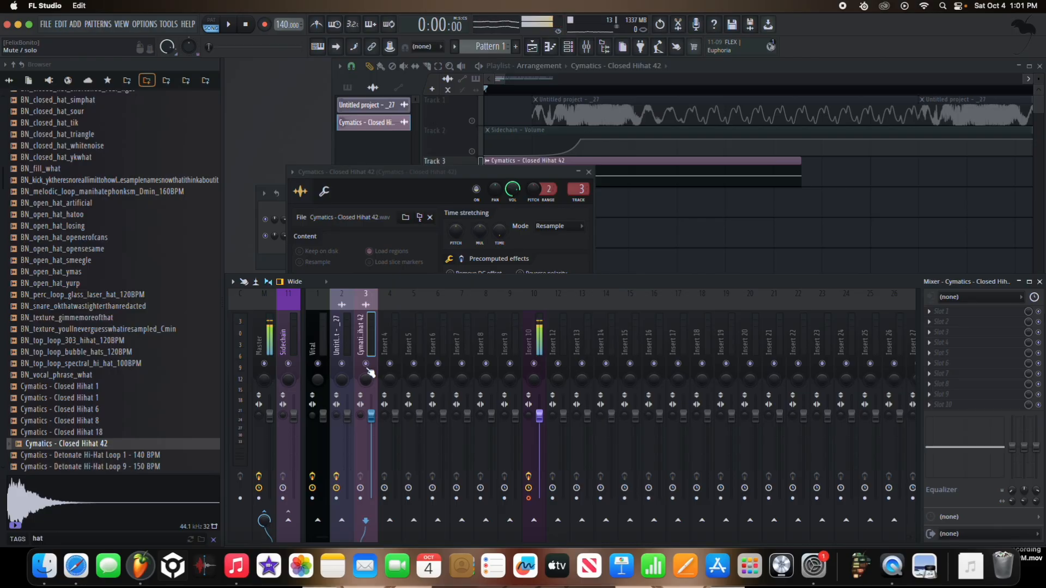
pyautogui.rightClick(366, 366)
# Step: Add Frequency Shifter to the hi-hat insert's first effect slot and lower its frequency to -3215 Hz
pyautogui.click(959, 316)
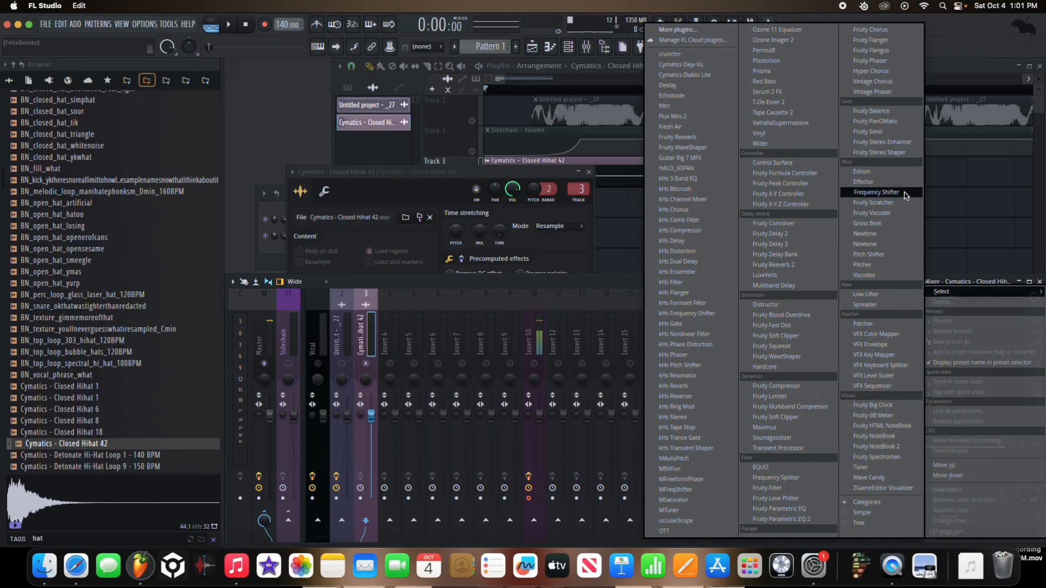
pyautogui.click(906, 197)
pyautogui.click(406, 209)
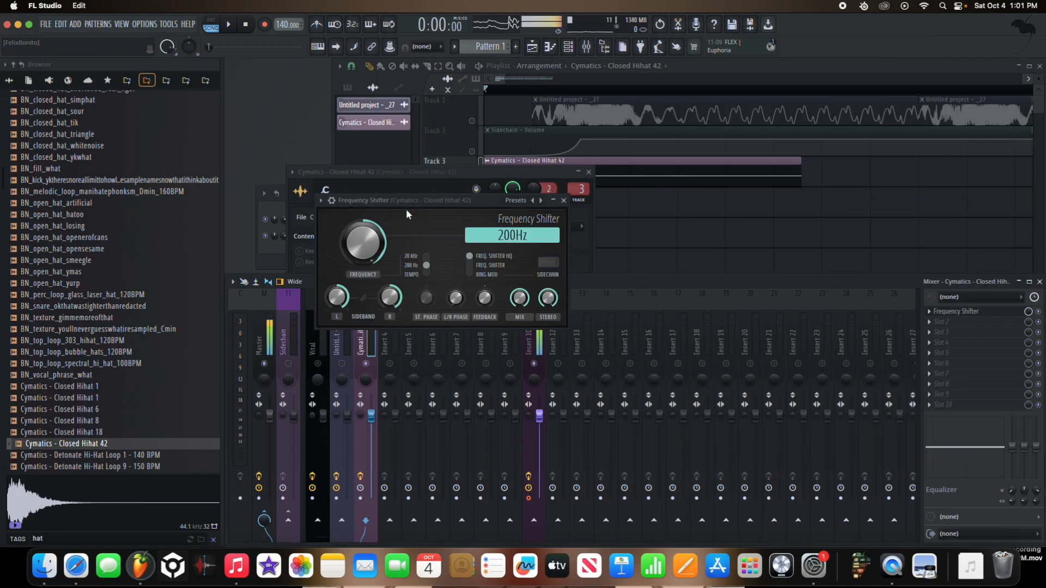
pyautogui.moveTo(362, 243); pyautogui.dragTo(363, 255)
pyautogui.press('space')
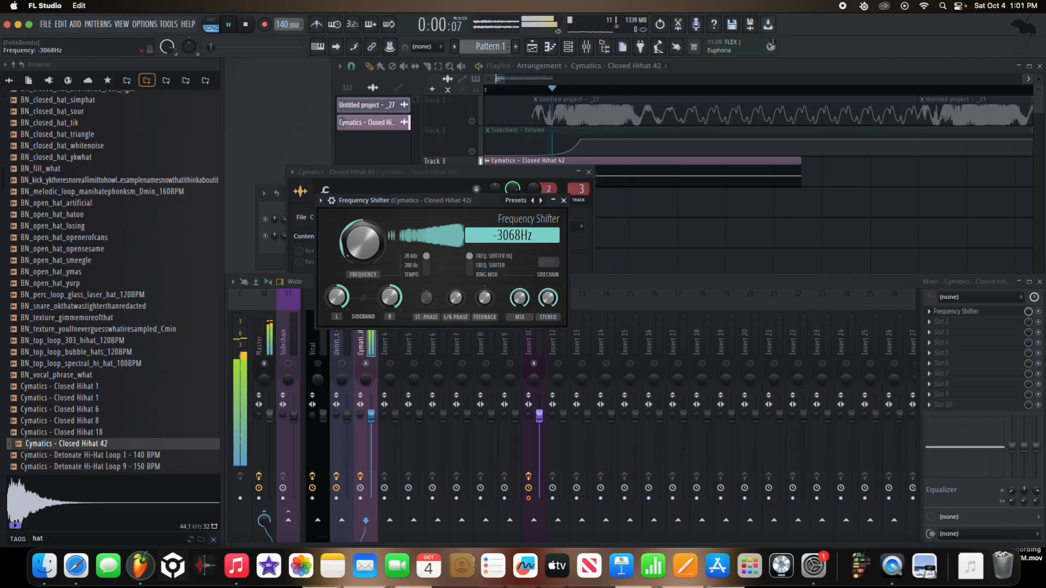
pyautogui.moveTo(420, 200); pyautogui.dragTo(418, 178)
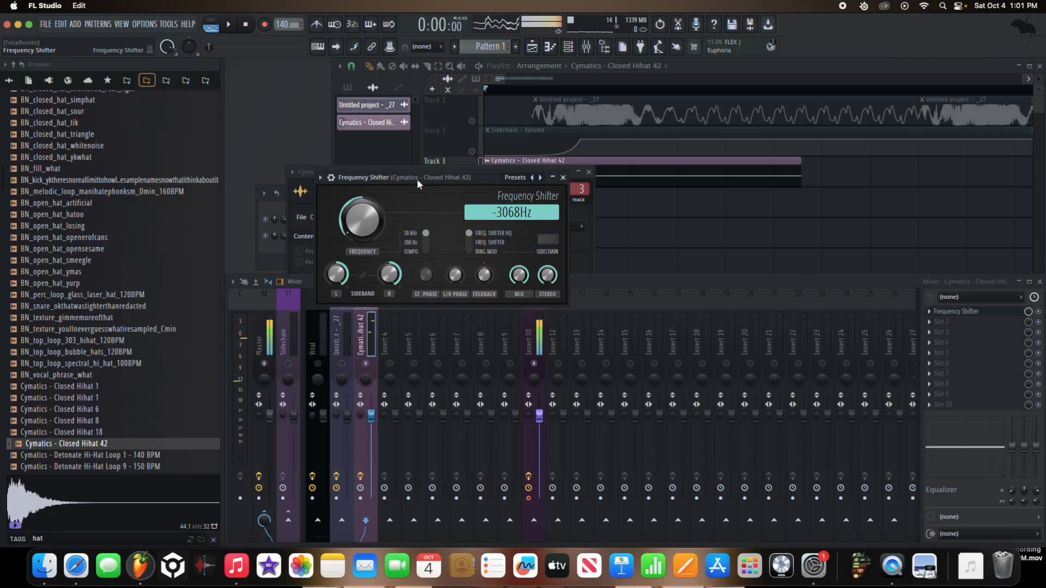
pyautogui.click(589, 172)
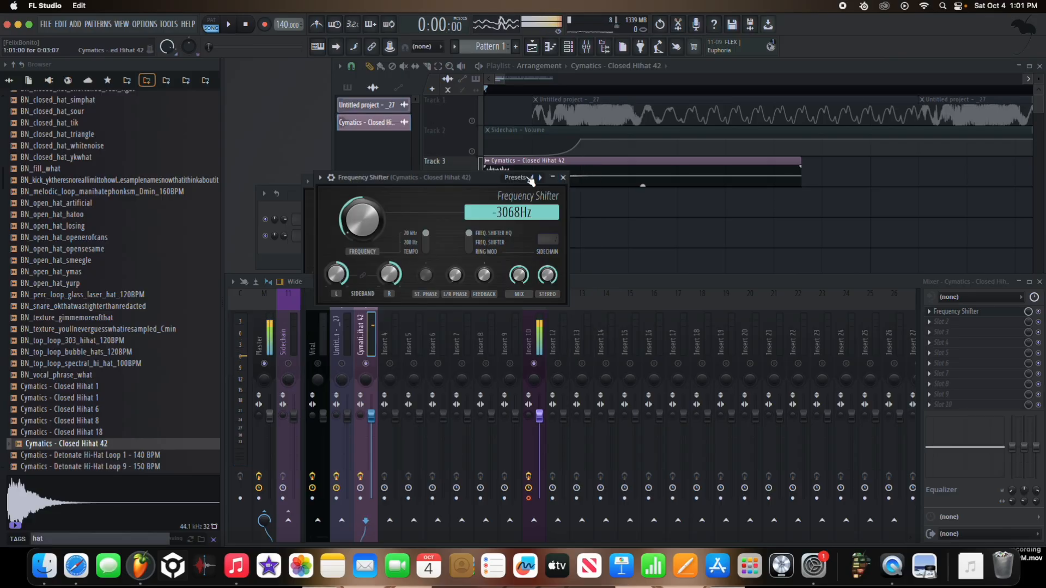
pyautogui.moveTo(407, 177); pyautogui.dragTo(372, 124)
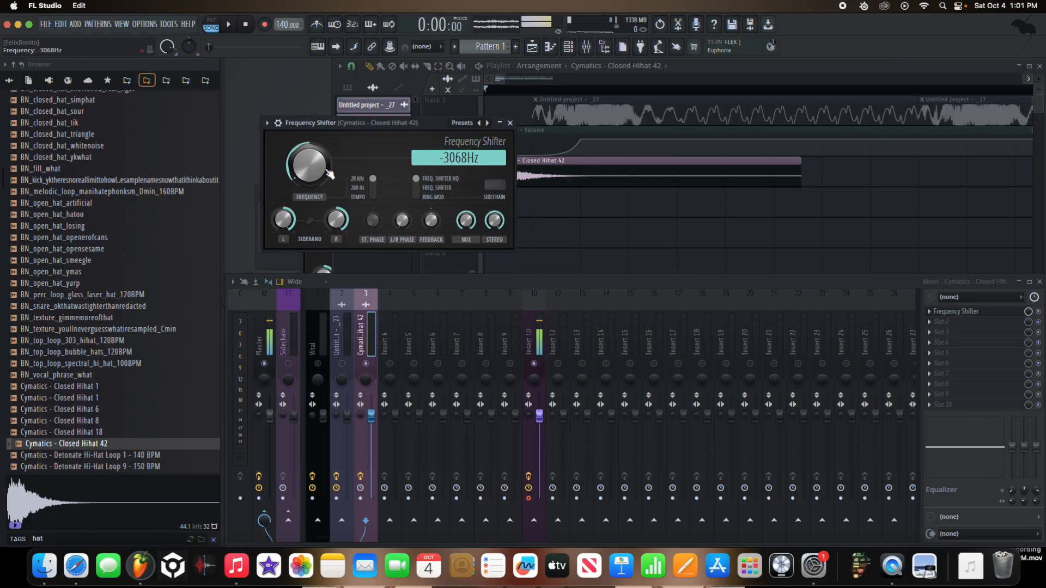
pyautogui.moveTo(316, 172); pyautogui.dragTo(316, 188)
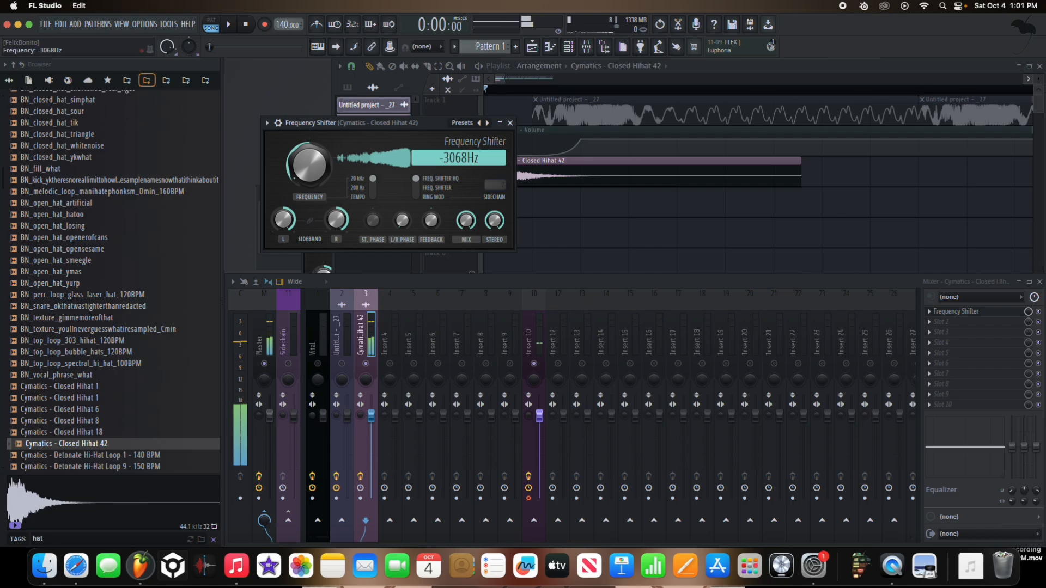
# Step: Replace the closed hi-hat sample on Track 3 with Cymatics - Dubstep Hihat 4
pyautogui.scroll(-3, 152, 362)
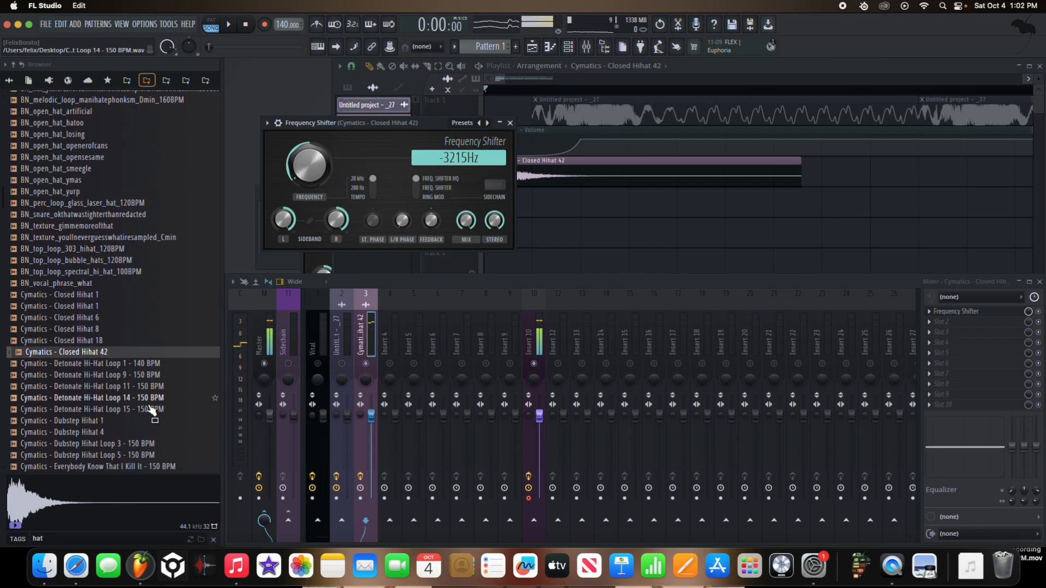
pyautogui.click(149, 432)
pyautogui.moveTo(495, 253); pyautogui.dragTo(556, 173)
# Step: Set the Frequency Shifter's frequency to -4064 Hz while auditioning the Dubstep Hihat 4 clip
pyautogui.press('space')
pyautogui.moveTo(309, 166)
pyautogui.mouseDown()
pyautogui.moveTo(309, 156)
pyautogui.moveTo(309, 185)
pyautogui.mouseUp()
pyautogui.press('space')
pyautogui.press('space')
pyautogui.press('space')
pyautogui.press('space')
pyautogui.press('space')
pyautogui.press('space')
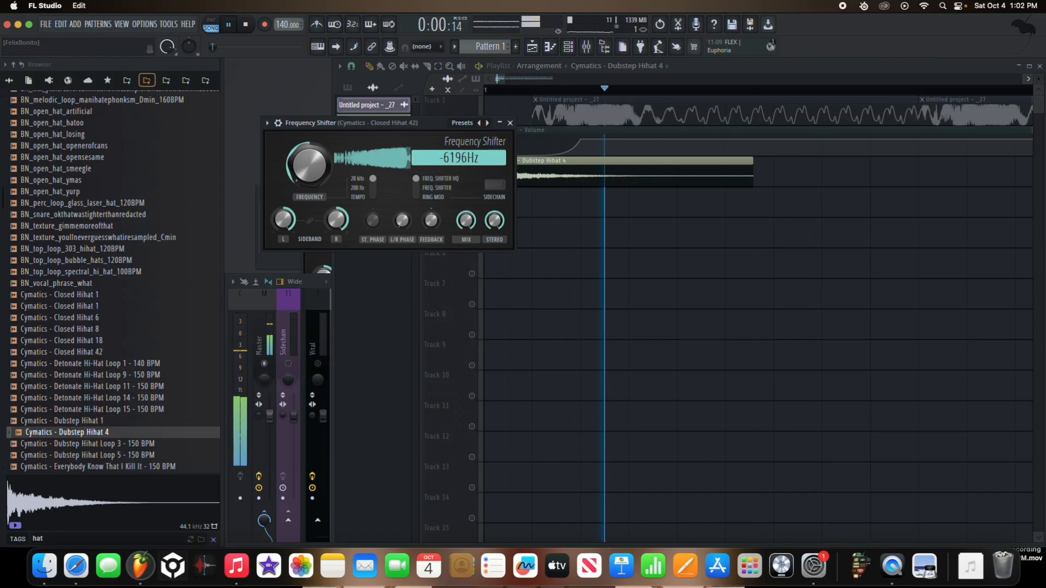
pyautogui.press('space')
pyautogui.moveTo(315, 179); pyautogui.dragTo(315, 148)
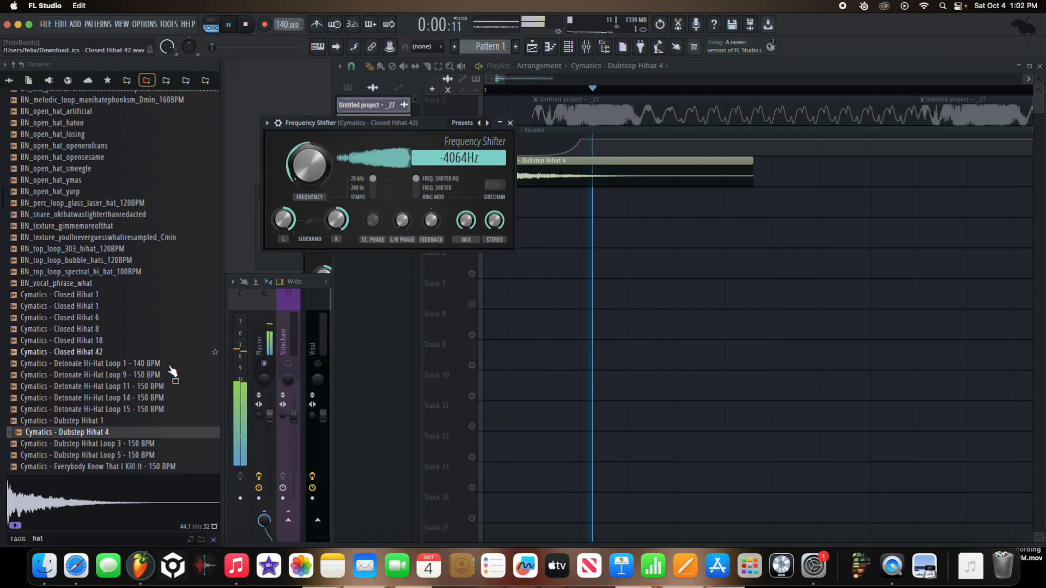
pyautogui.press('space')
# Step: Add OTT after Frequency Shifter on the hi-hat mixer insert
pyautogui.click(326, 304)
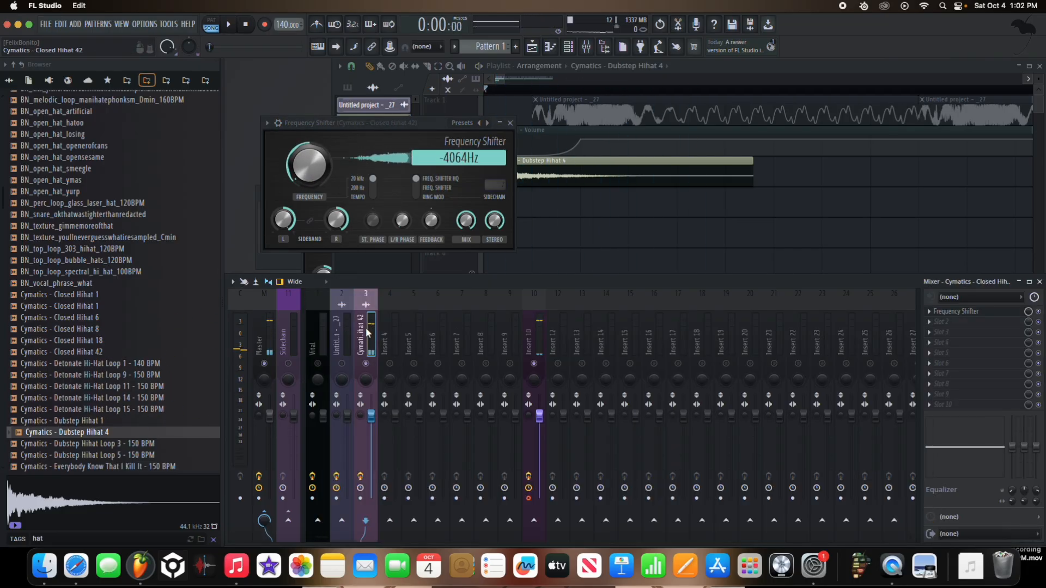
pyautogui.click(963, 372)
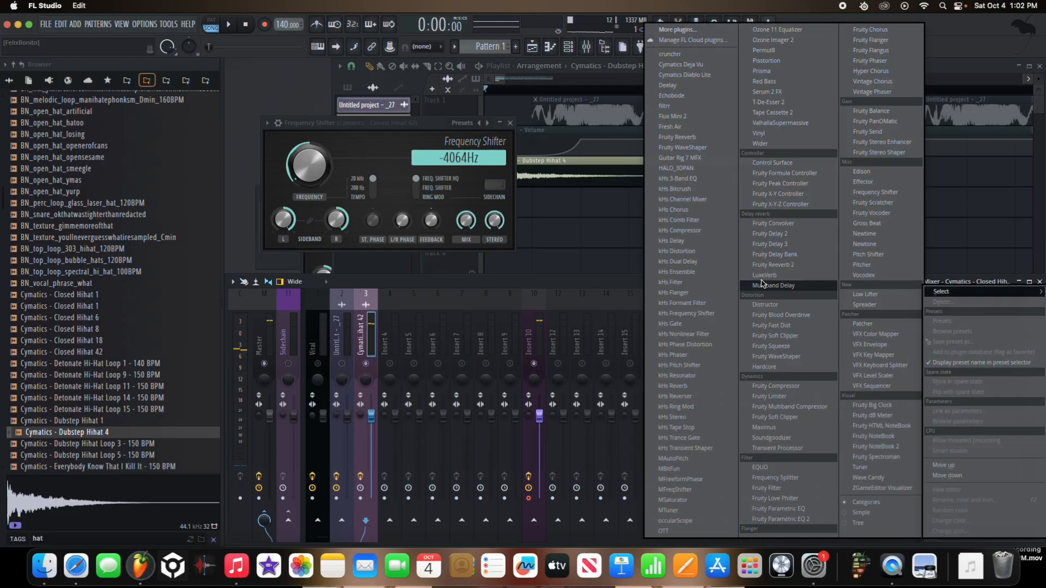
pyautogui.click(700, 531)
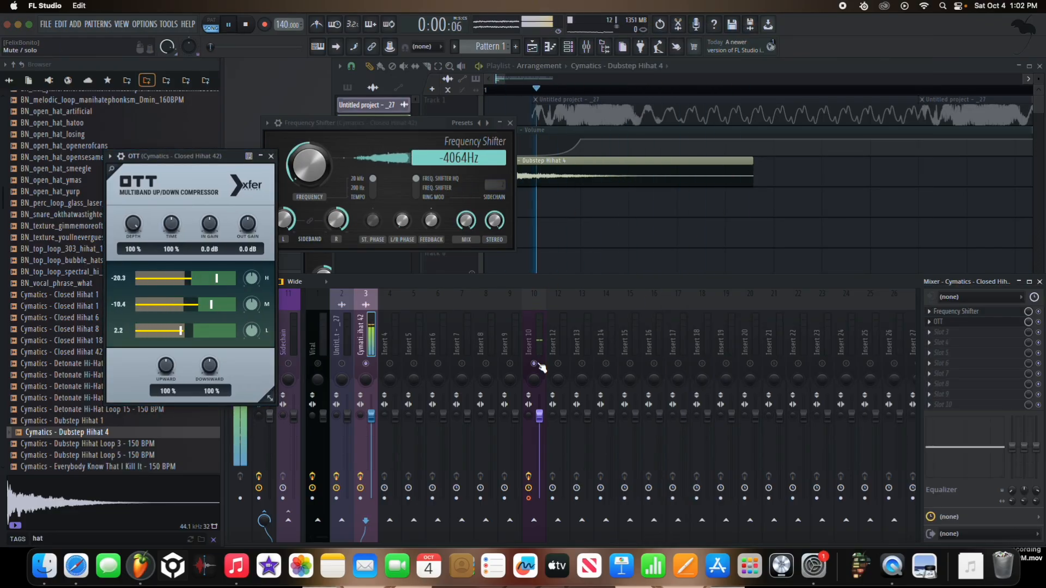
# Step: Place the Dubstep Hihat 4 clip at 1:02:00 on Track 3, trim it to 0:01:00 and add fades at both ends
pyautogui.press('space')
pyautogui.moveTo(753, 162); pyautogui.dragTo(665, 165)
pyautogui.press('space')
pyautogui.press('space')
pyautogui.press('space')
pyautogui.press('space')
pyautogui.press('space')
pyautogui.press('space')
pyautogui.press('space')
pyautogui.press('space')
pyautogui.press('space')
pyautogui.press('space')
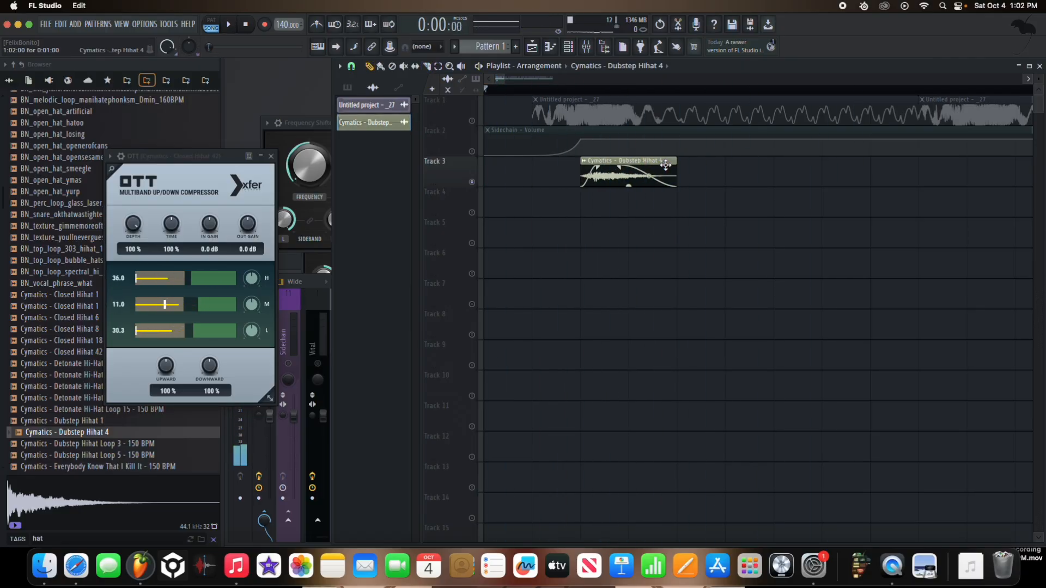
# Step: Play back the trimmed and faded hi-hat clip
pyautogui.doubleClick(674, 161)
pyautogui.click(741, 176)
pyautogui.rightClick(753, 178)
pyautogui.press('space')
pyautogui.press('space')
pyautogui.press('space')
pyautogui.press('space')
# Step: Close all open plugin and editor windows and reopen the playlist, piano roll, channel rack and mixer
pyautogui.click(287, 127)
pyautogui.click(270, 157)
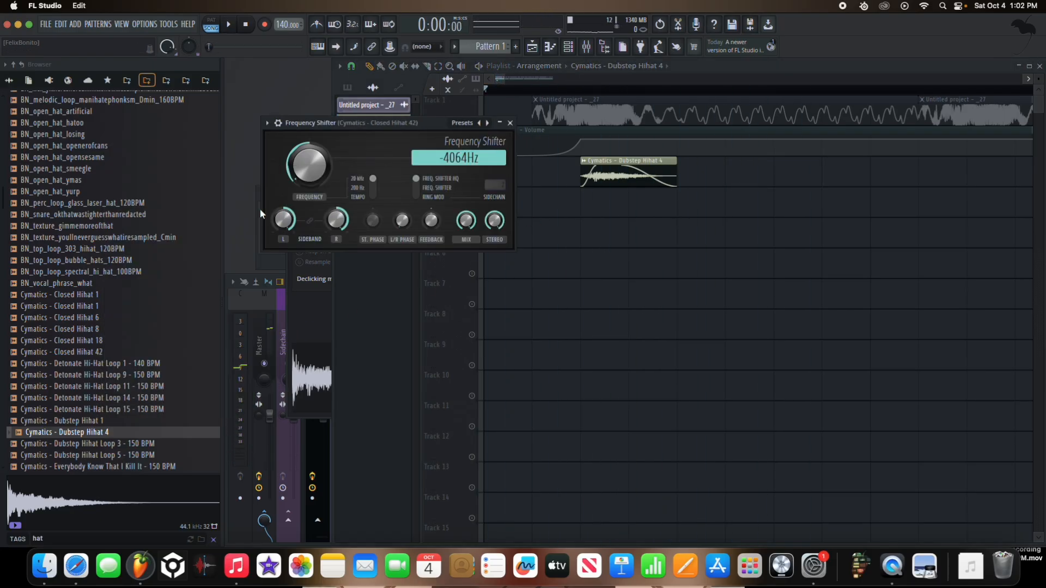
pyautogui.click(510, 123)
pyautogui.press('F12')
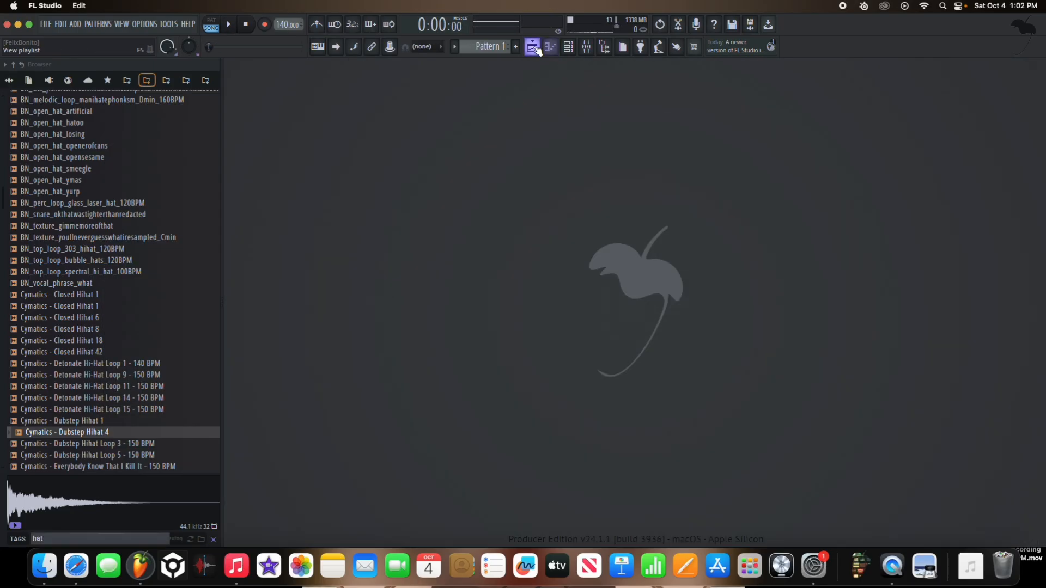
pyautogui.click(535, 48)
pyautogui.click(551, 48)
pyautogui.click(573, 49)
pyautogui.click(586, 49)
# Step: Add Fruity Reeverb 2 to the hi-hat insert with dry level 0%, a raised wet level, 0.6 s decay and a reduced mix level
pyautogui.press('space')
pyautogui.click(369, 339)
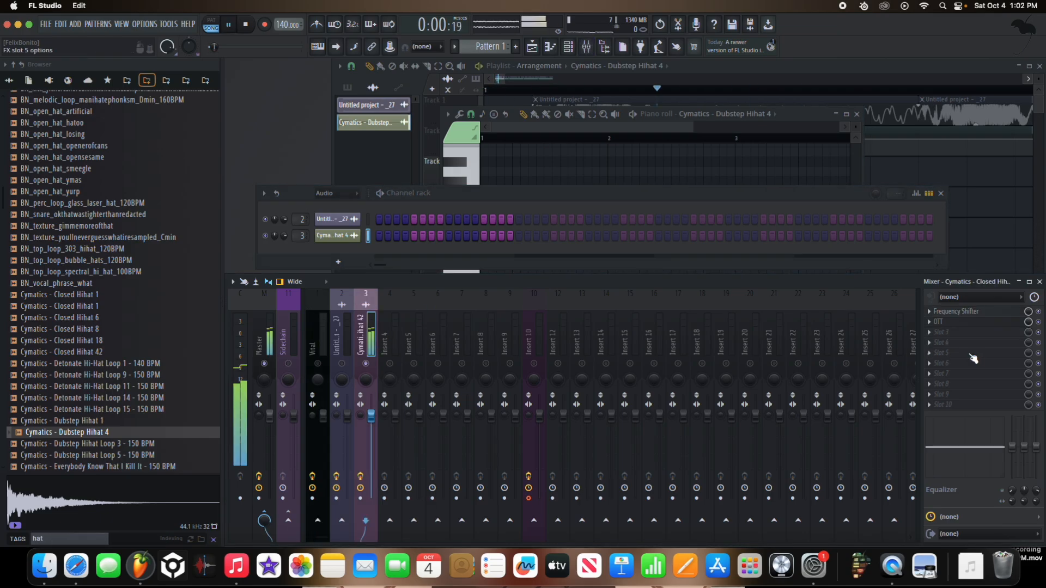
pyautogui.press('space')
pyautogui.click(933, 326)
pyautogui.click(800, 264)
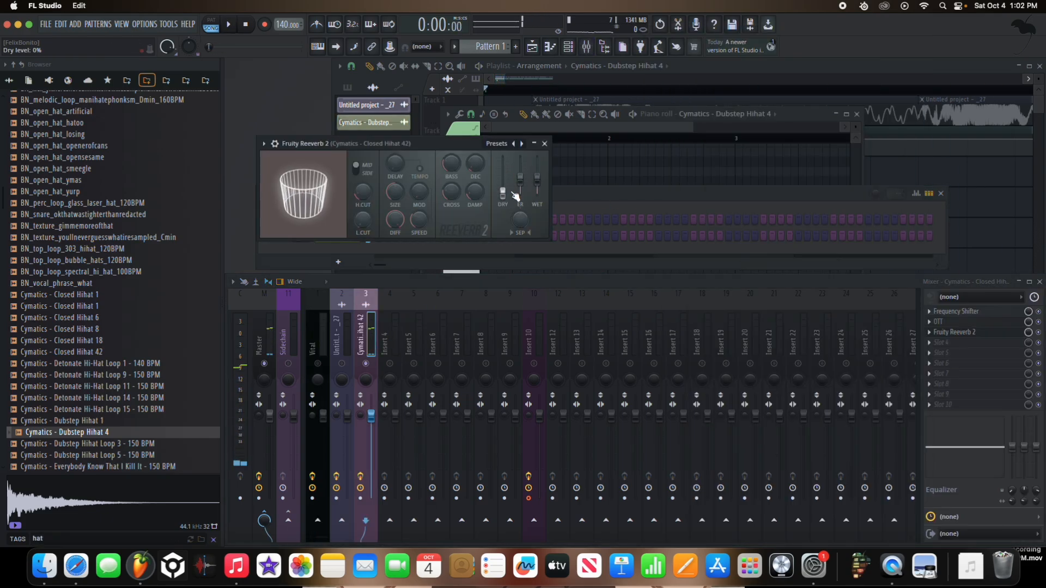
pyautogui.moveTo(536, 180); pyautogui.dragTo(536, 162)
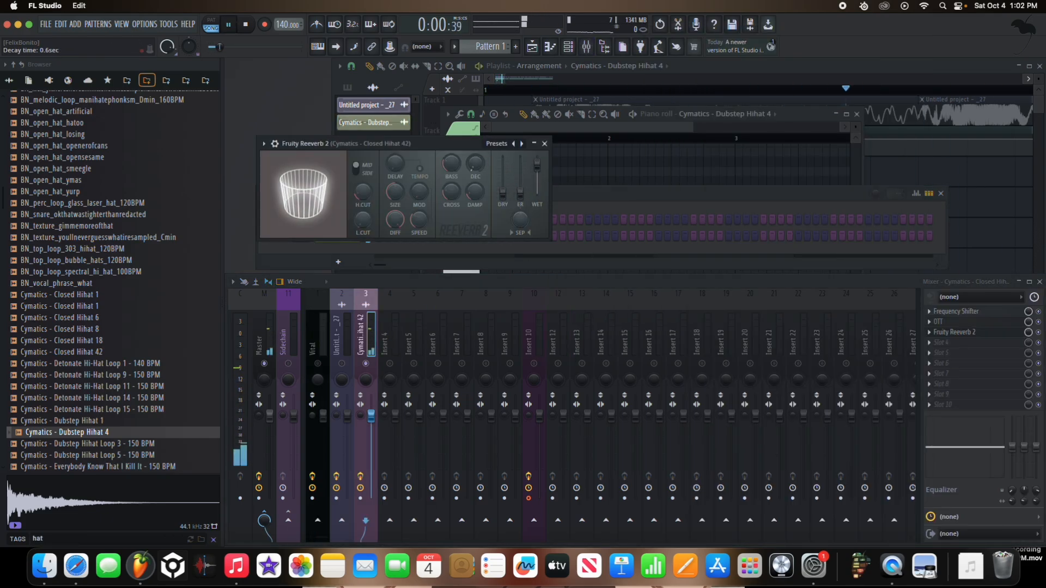
pyautogui.moveTo(388, 197); pyautogui.dragTo(388, 216)
pyautogui.press('space')
pyautogui.moveTo(393, 220); pyautogui.dragTo(393, 226)
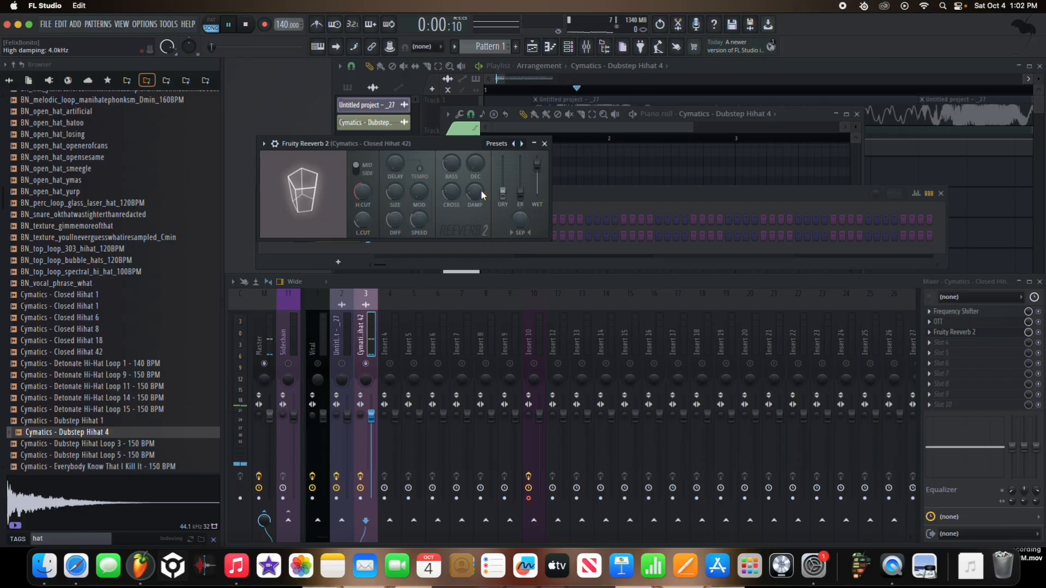
pyautogui.click(275, 143)
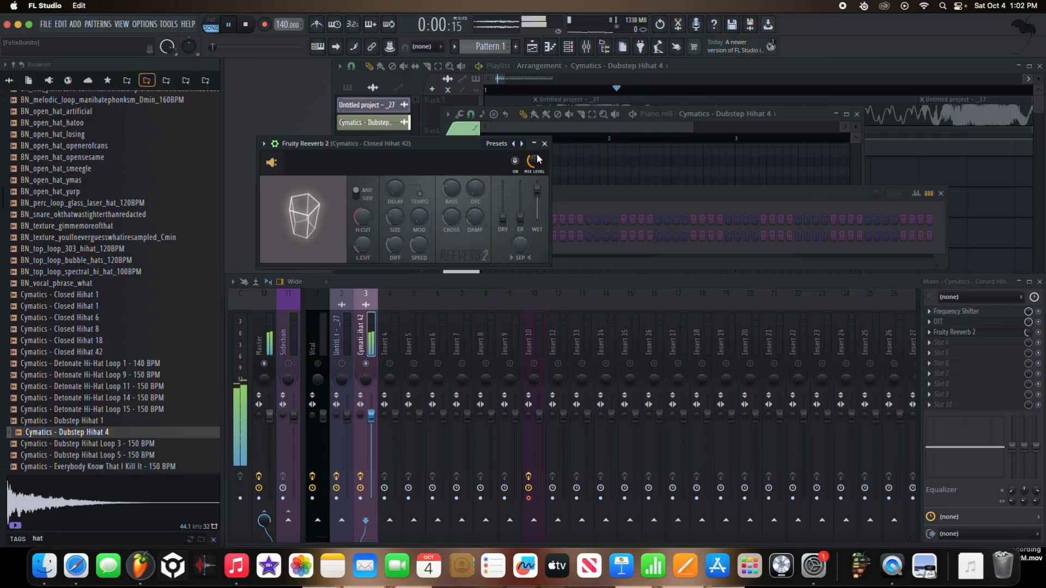
# Step: Add Fruity Parametric EQ 2 in slot 5 of the hi-hat insert and boost bands 3 and 4 at the same mid frequency
pyautogui.click(946, 354)
pyautogui.click(741, 515)
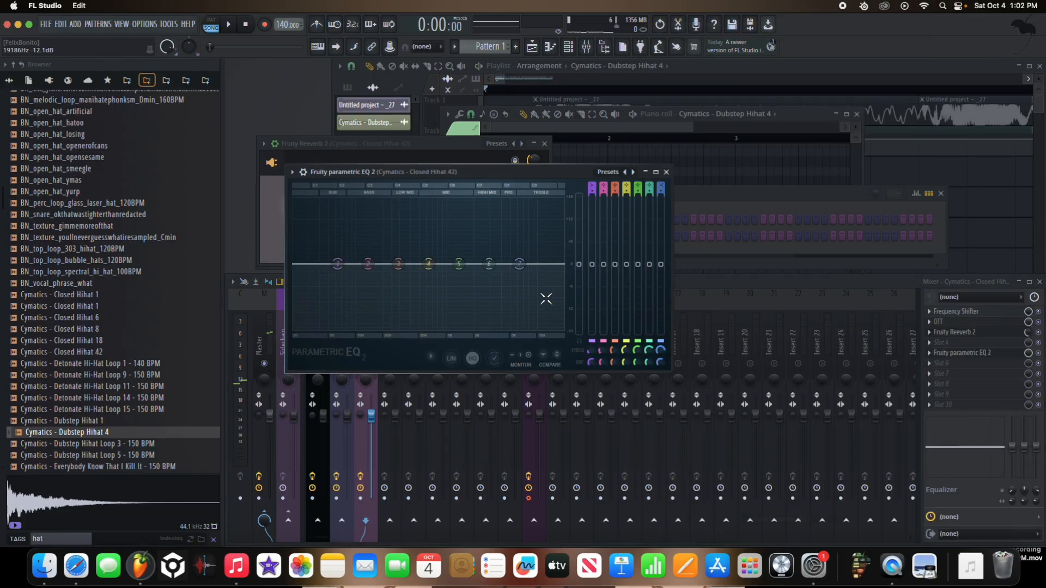
pyautogui.press('space')
pyautogui.moveTo(429, 264); pyautogui.dragTo(419, 238)
pyautogui.moveTo(421, 201); pyautogui.dragTo(420, 215)
pyautogui.press('space')
# Step: Extend the Dubstep Hihat 4 clip on Track 3 to a length of 0:02:00
pyautogui.click(672, 98)
pyautogui.press('space')
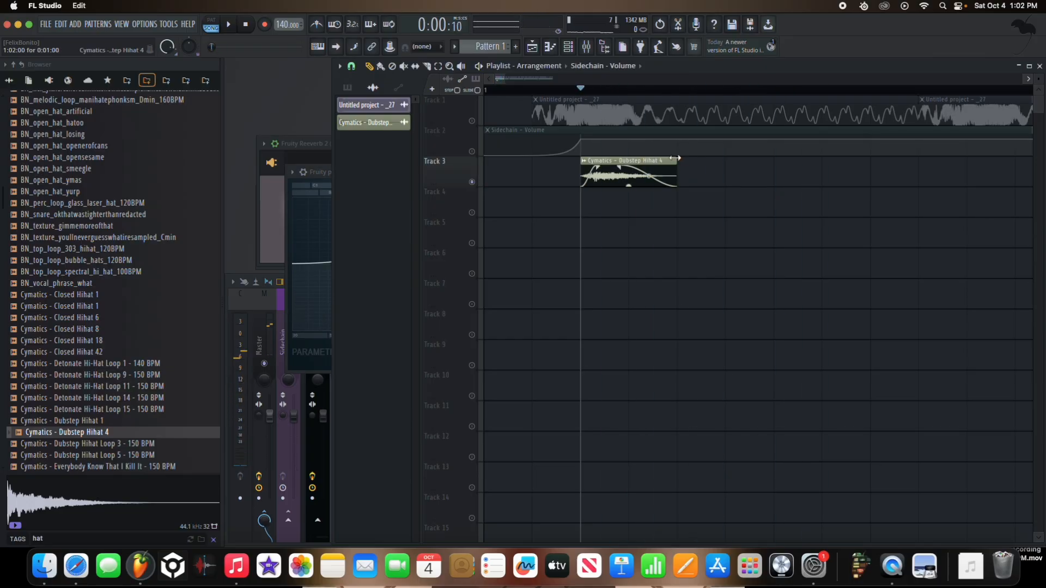
pyautogui.moveTo(676, 159); pyautogui.dragTo(773, 159)
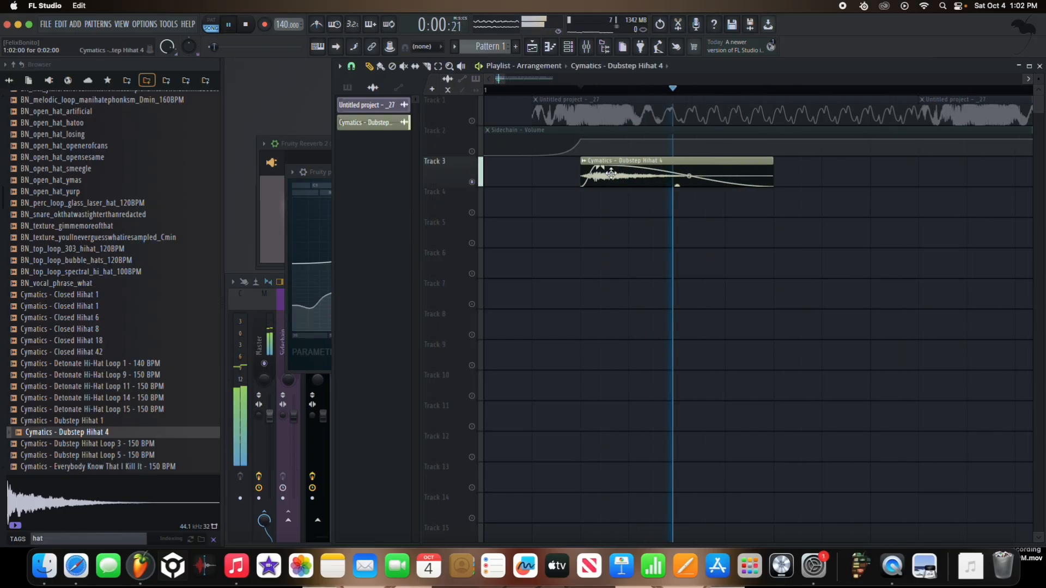
# Step: Cut the lows below the EQ's mid boost with band 1, shift band 6 and raise the highs with band 7
pyautogui.click(320, 239)
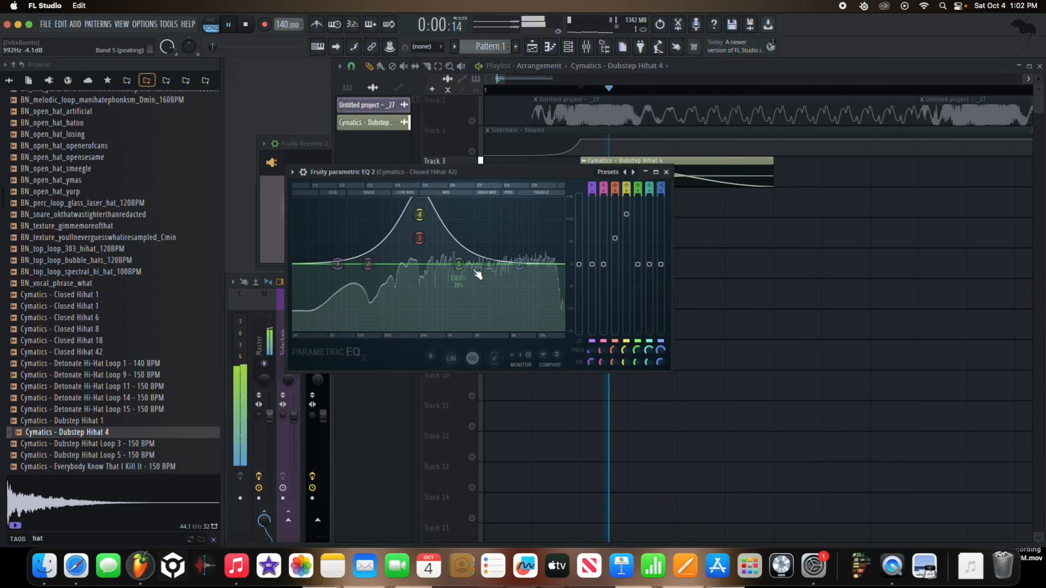
pyautogui.click(337, 265)
pyautogui.moveTo(342, 262); pyautogui.dragTo(406, 264)
pyautogui.press('space')
pyautogui.moveTo(519, 264); pyautogui.dragTo(483, 267)
pyautogui.press('space')
pyautogui.moveTo(527, 229); pyautogui.dragTo(528, 236)
# Step: Add a second Frequency Shifter after the EQ on the hi-hat insert and set its frequency to 47.3 Hz
pyautogui.click(278, 332)
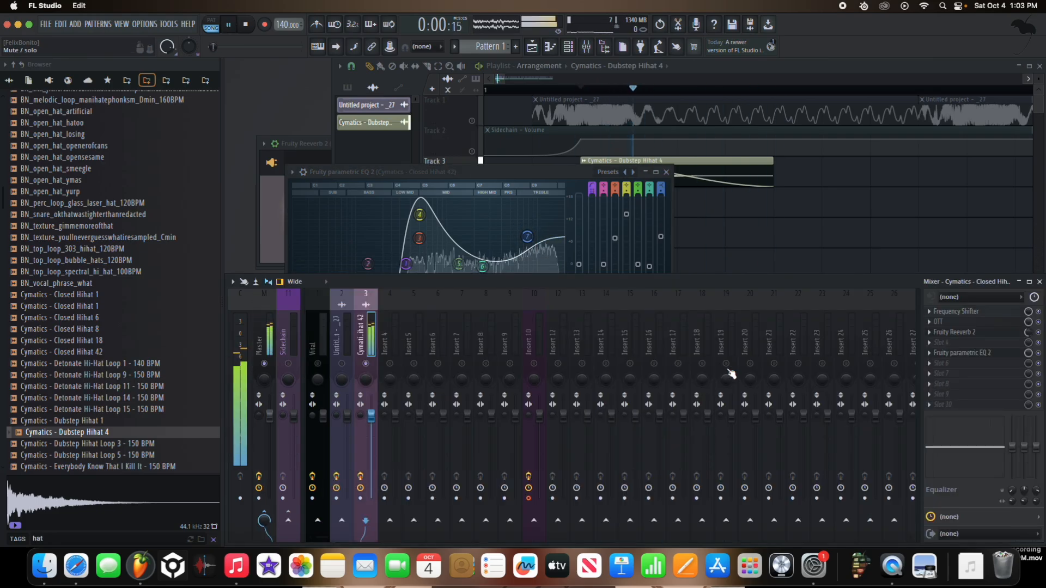
pyautogui.press('space')
pyautogui.click(944, 364)
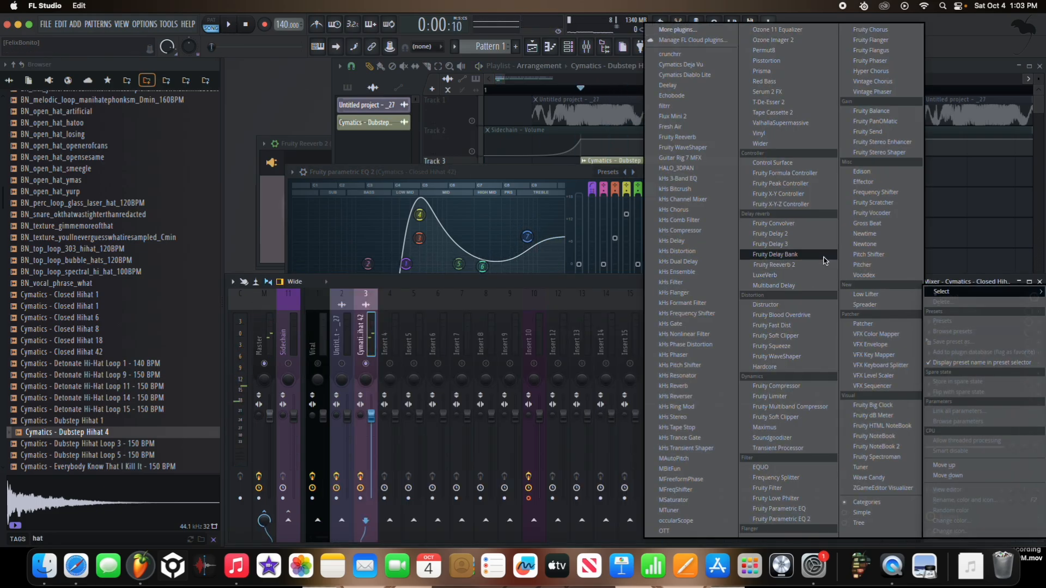
pyautogui.click(875, 192)
pyautogui.press('space')
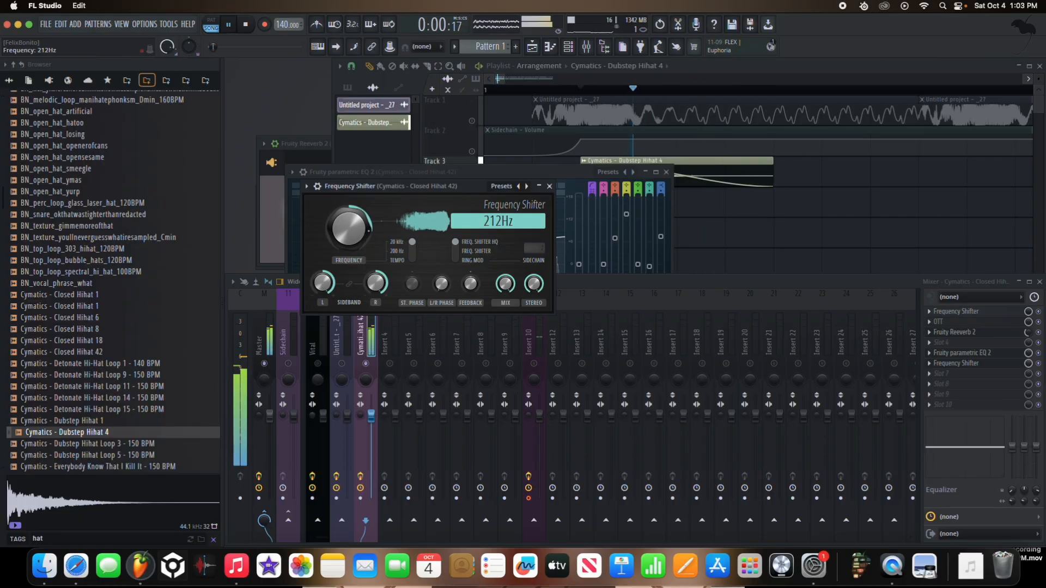
pyautogui.moveTo(352, 228); pyautogui.dragTo(351, 234)
pyautogui.press('space')
# Step: Create an automation clip for the second Frequency Shifter's frequency
pyautogui.rightClick(352, 228)
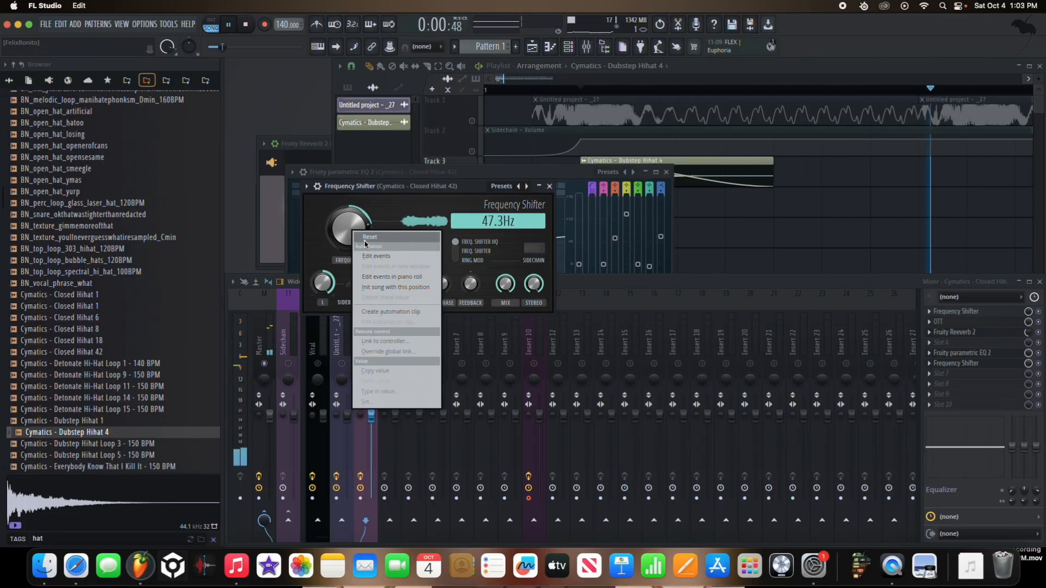
pyautogui.click(397, 312)
pyautogui.click(716, 256)
pyautogui.press('space')
pyautogui.press('super+z')
pyautogui.press('super+z')
pyautogui.press('space')
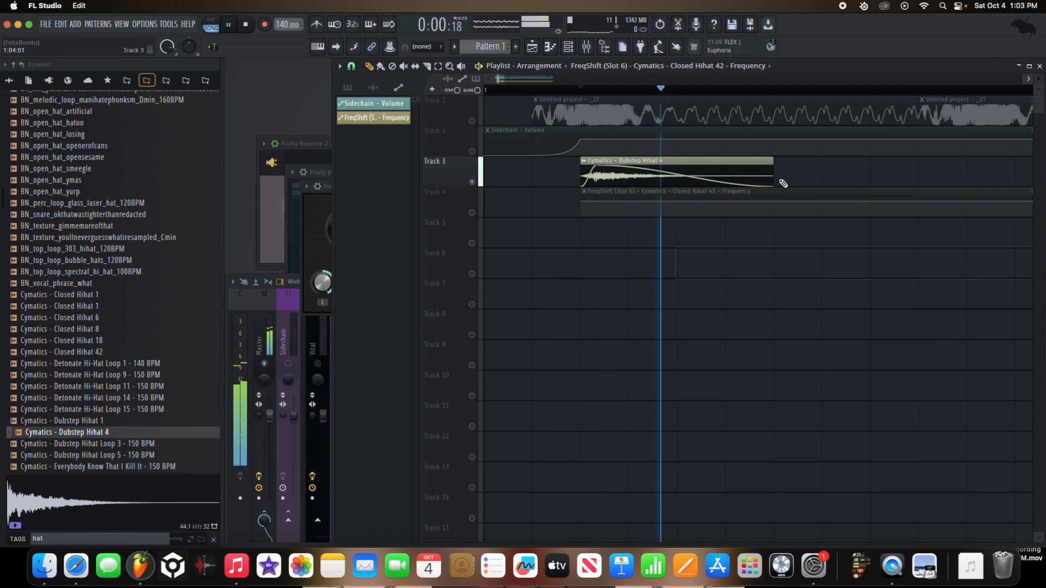
# Step: Remove the fade-out from the Dubstep Hihat 4 clip on Track 3
pyautogui.press('space')
pyautogui.scroll(-4, 779, 178)
pyautogui.moveTo(600, 174)
pyautogui.mouseDown()
pyautogui.moveTo(805, 173)
pyautogui.moveTo(780, 174)
pyautogui.mouseUp()
pyautogui.press('space')
pyautogui.scroll(3, 790, 164)
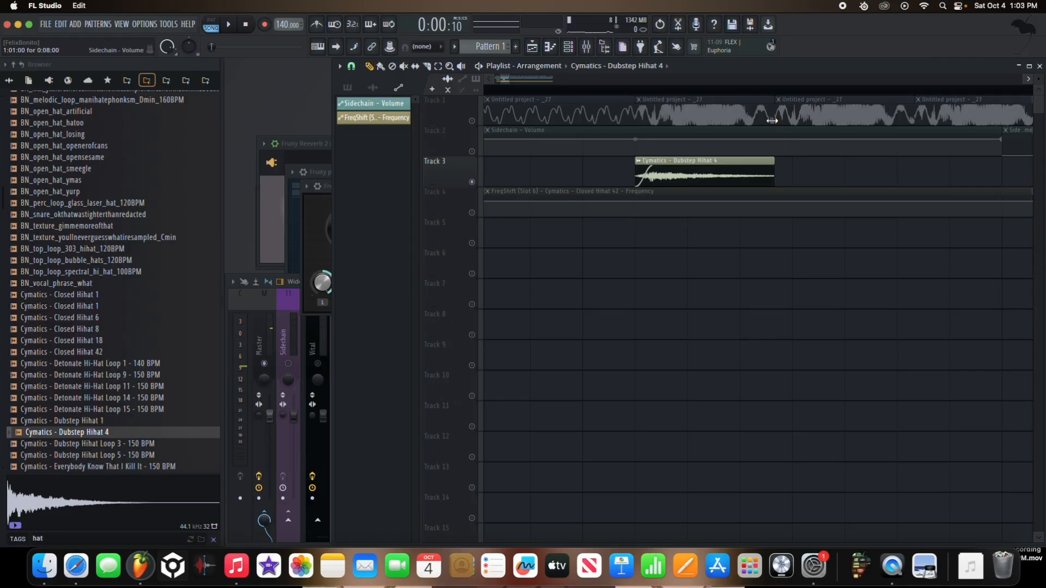
# Step: Duplicate the Dubstep Hihat 4 clip twice in a row on Track 3 and play back the pattern
pyautogui.press('super+b')
pyautogui.press('super+b')
pyautogui.scroll(-3, 768, 170)
pyautogui.press('space')
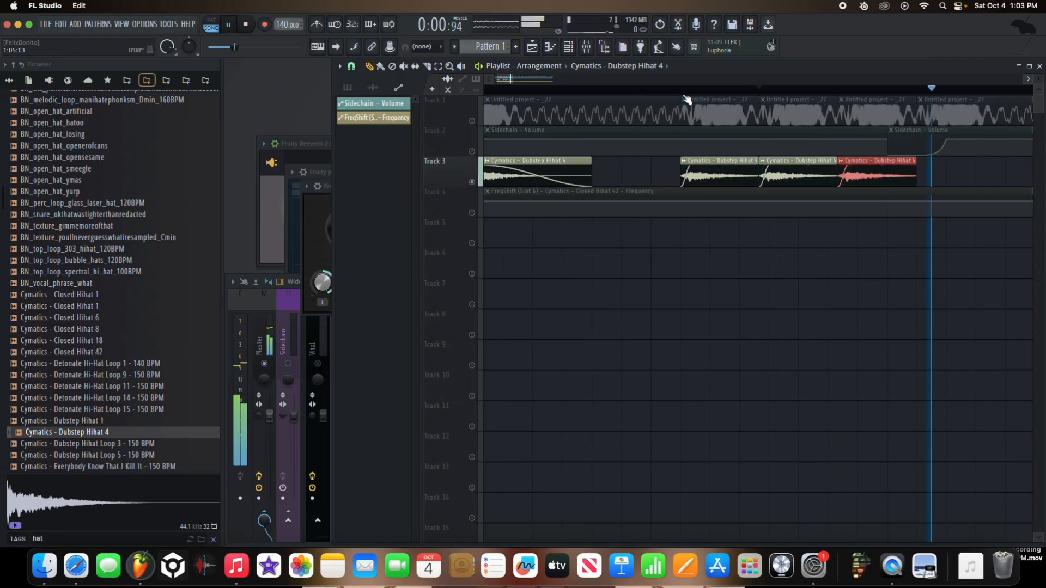
pyautogui.click(685, 90)
pyautogui.scroll(-5, 676, 91)
pyautogui.click(508, 92)
pyautogui.scroll(2, 479, 152)
pyautogui.scroll(-1, 668, 182)
pyautogui.press('space')
pyautogui.press('space')
# Step: Select all hi-hat clips on Track 3, lengthen their fade-in to about 0.054 s and audition the result
pyautogui.moveTo(669, 183); pyautogui.dragTo(485, 151)
pyautogui.scroll(3, 482, 168)
pyautogui.scroll(1, 482, 168)
pyautogui.moveTo(788, 175); pyautogui.dragTo(511, 181)
pyautogui.press('space')
pyautogui.rightClick(524, 166)
pyautogui.click(536, 175)
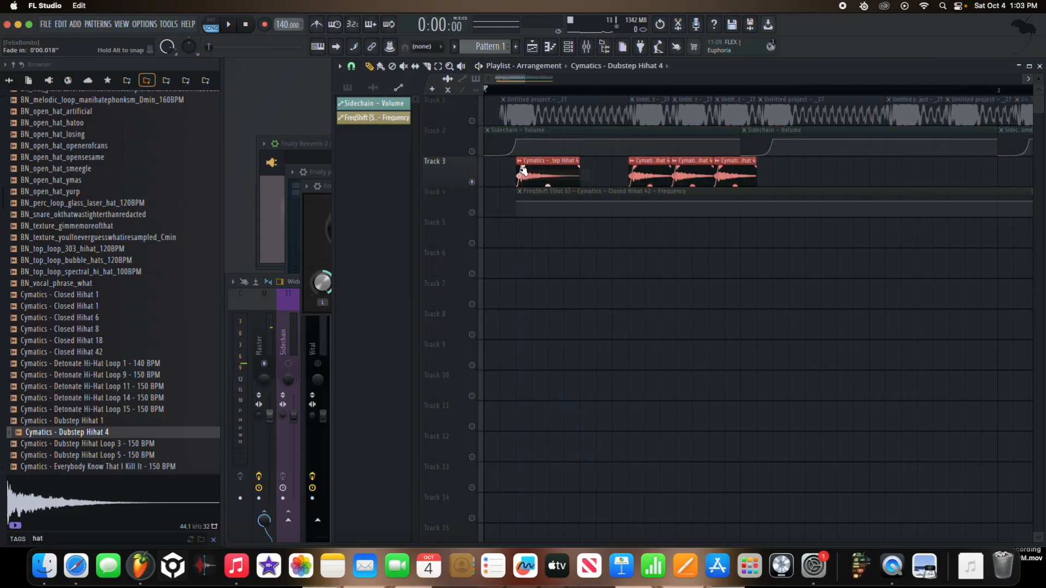
pyautogui.press('space')
pyautogui.moveTo(524, 176); pyautogui.dragTo(541, 169)
pyautogui.press('space')
pyautogui.press('space')
pyautogui.press('space')
pyautogui.press('space')
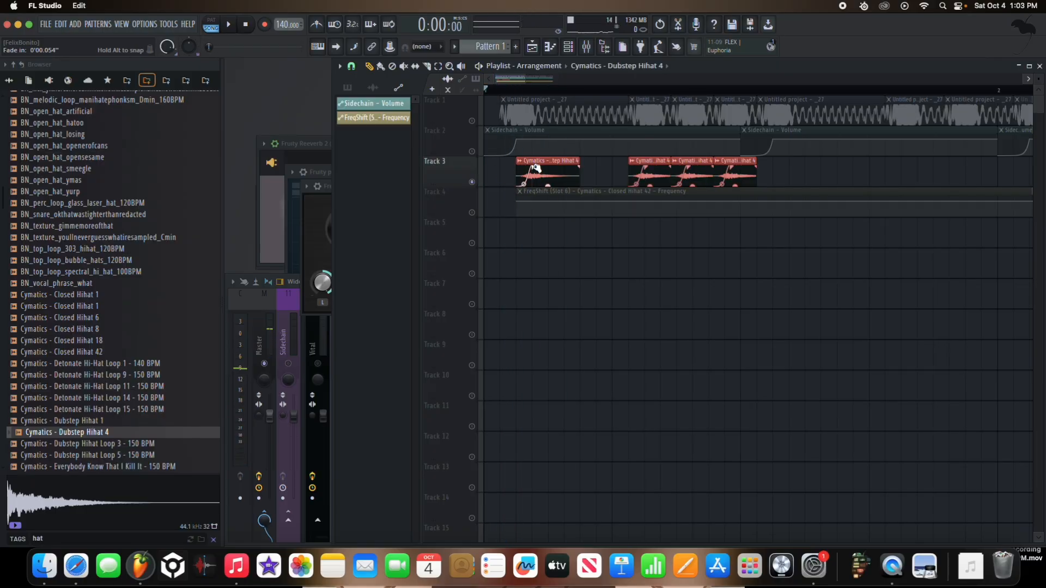
pyautogui.press('space')
# Step: Raise the first point of the FreqShift automation and align that clip and the first hi-hat clip with the first bass clip's start
pyautogui.press('space')
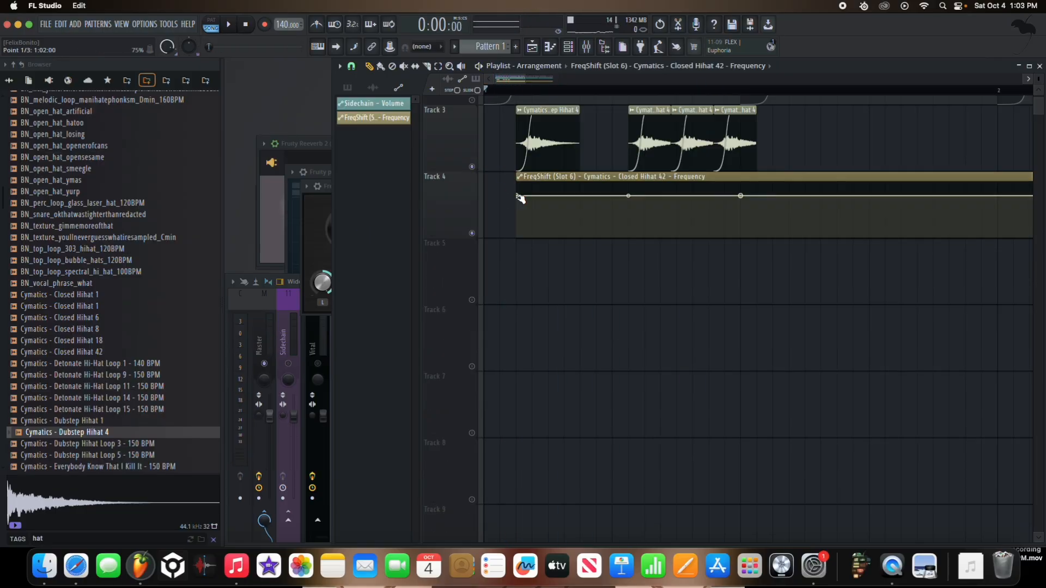
pyautogui.press('space')
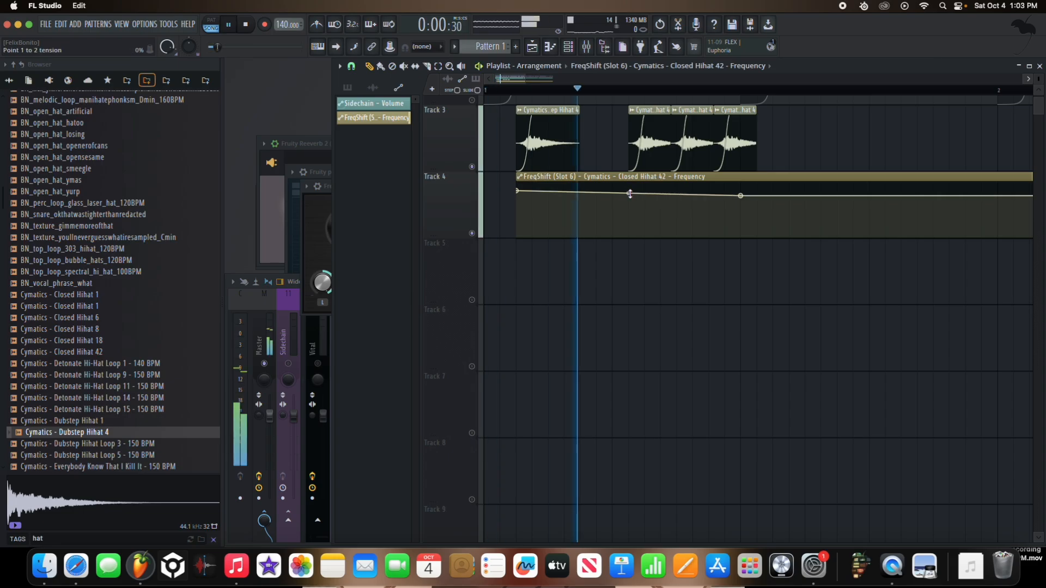
pyautogui.scroll(2, 606, 188)
pyautogui.moveTo(568, 277); pyautogui.dragTo(506, 302)
pyautogui.moveTo(707, 320); pyautogui.dragTo(745, 321)
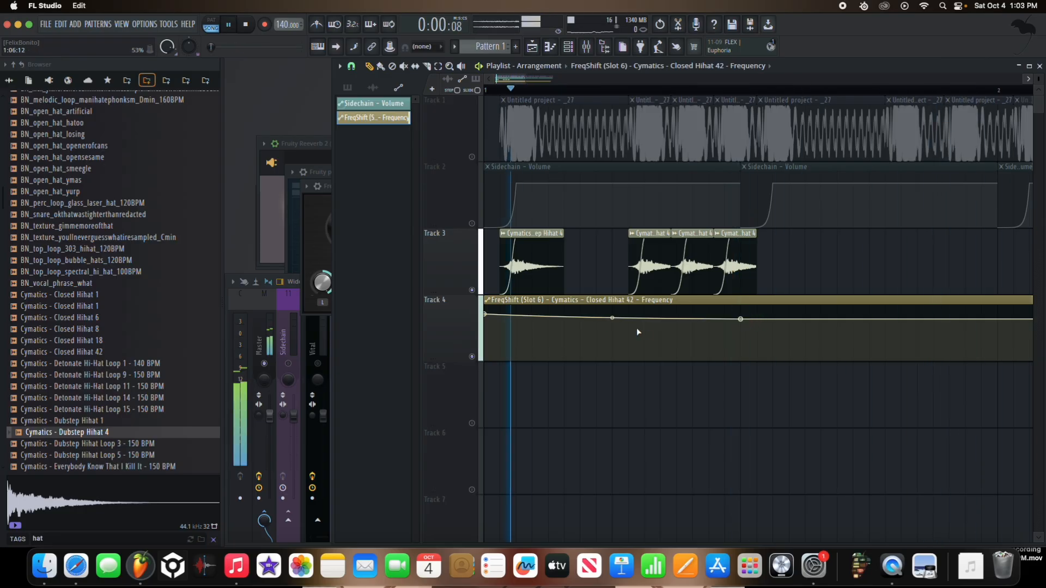
pyautogui.moveTo(576, 303); pyautogui.dragTo(592, 307)
pyautogui.press('space')
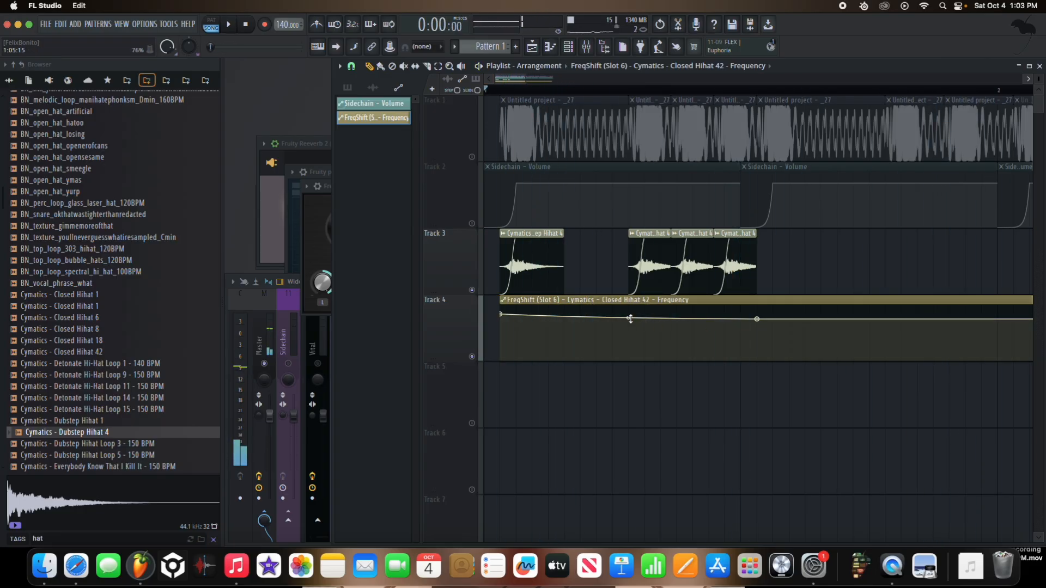
pyautogui.press('space')
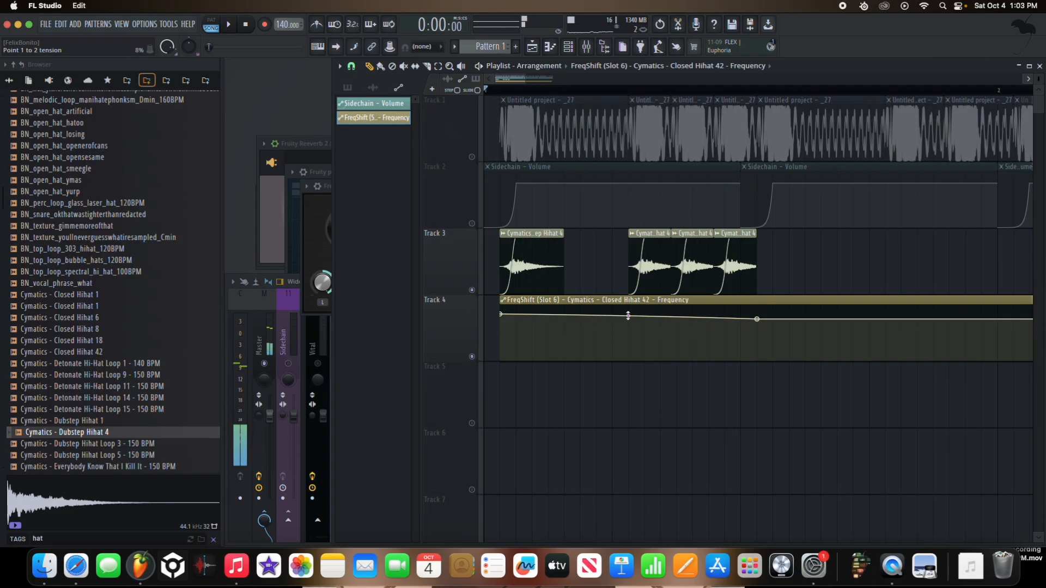
# Step: Reroute the bass and hi-hat mixer inserts from the Sidechain insert to Insert 4
pyautogui.click(316, 366)
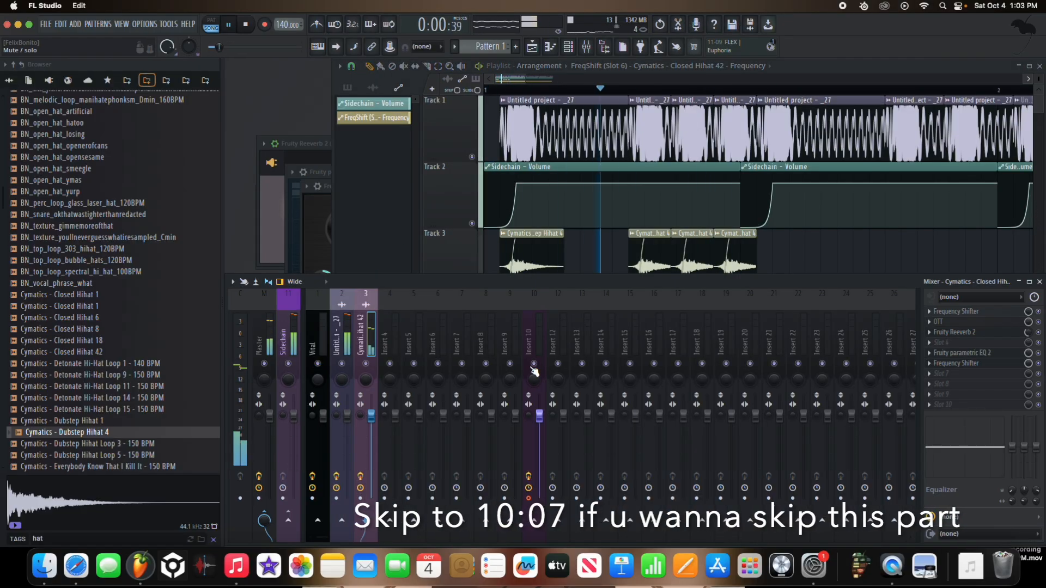
pyautogui.keyDown('shift'); pyautogui.keyDown('super'); pyautogui.click(343, 344); pyautogui.keyUp('super'); pyautogui.keyUp('shift')
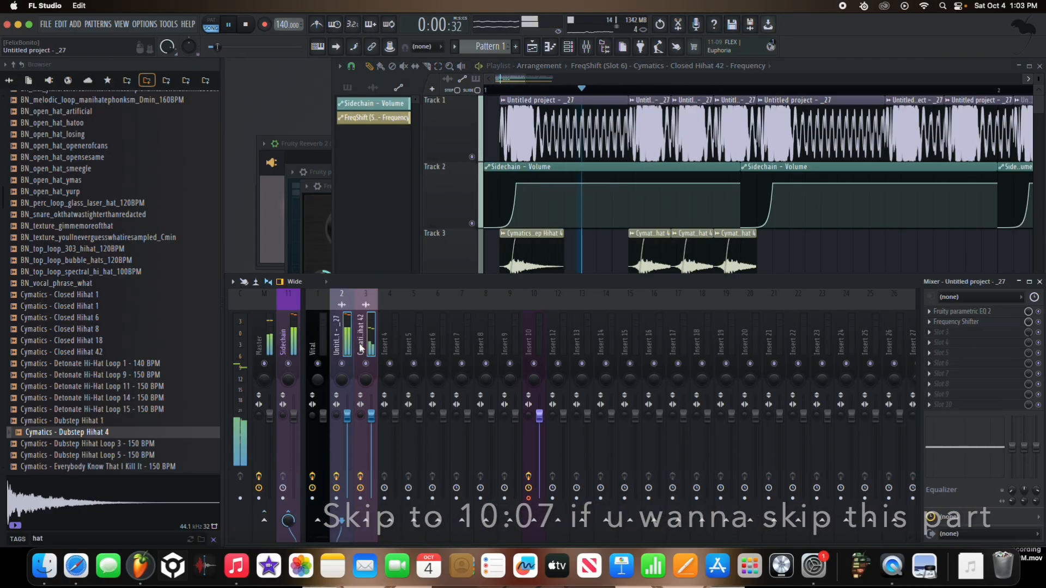
pyautogui.rightClick(389, 519)
pyautogui.click(403, 506)
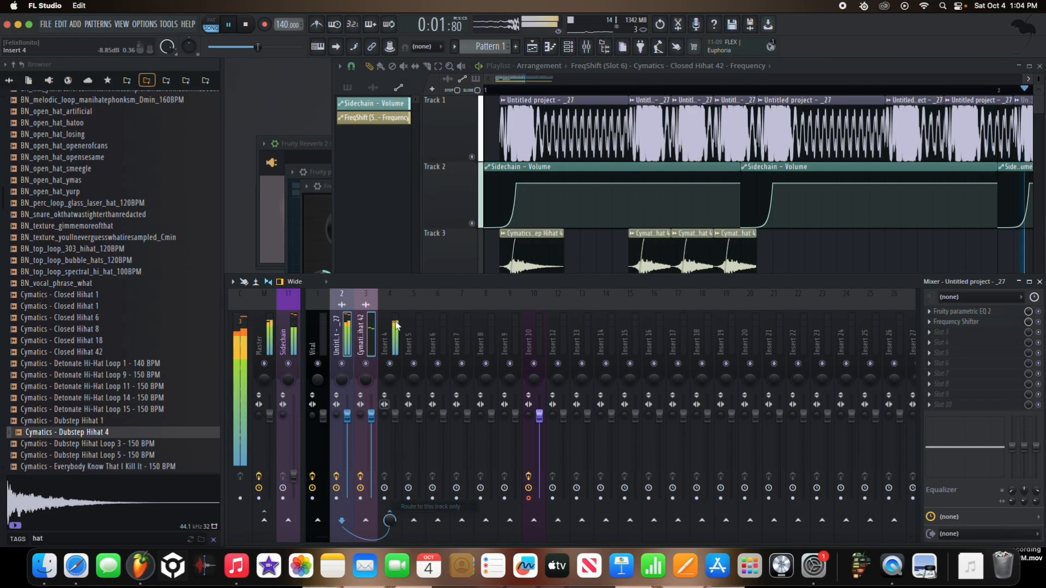
# Step: Mute the sidechain volume automation on Track 2 and load OTT in the first effect slot of Insert 4
pyautogui.click(471, 224)
pyautogui.click(277, 352)
pyautogui.click(393, 336)
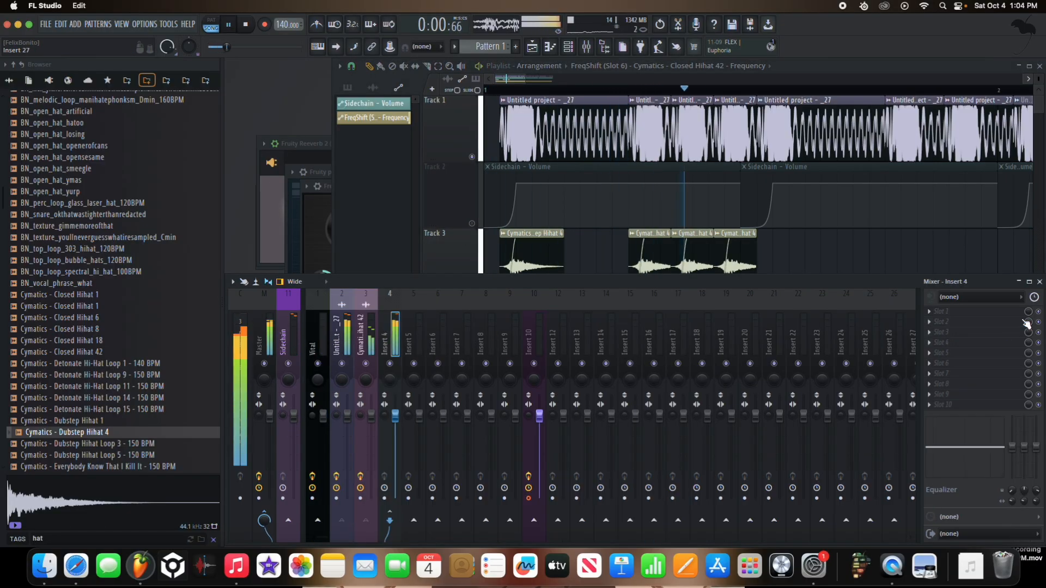
pyautogui.click(975, 311)
pyautogui.click(666, 531)
pyautogui.press('space')
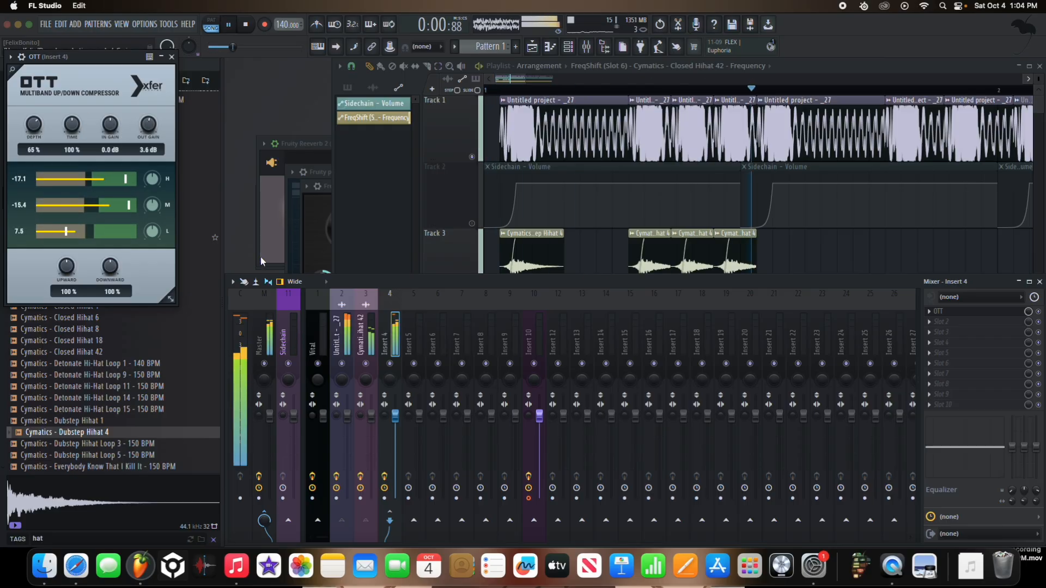
# Step: Lower the bass insert's fader and switch off Fruity Reeverb 2 on the hi-hat insert
pyautogui.moveTo(350, 414); pyautogui.dragTo(347, 438)
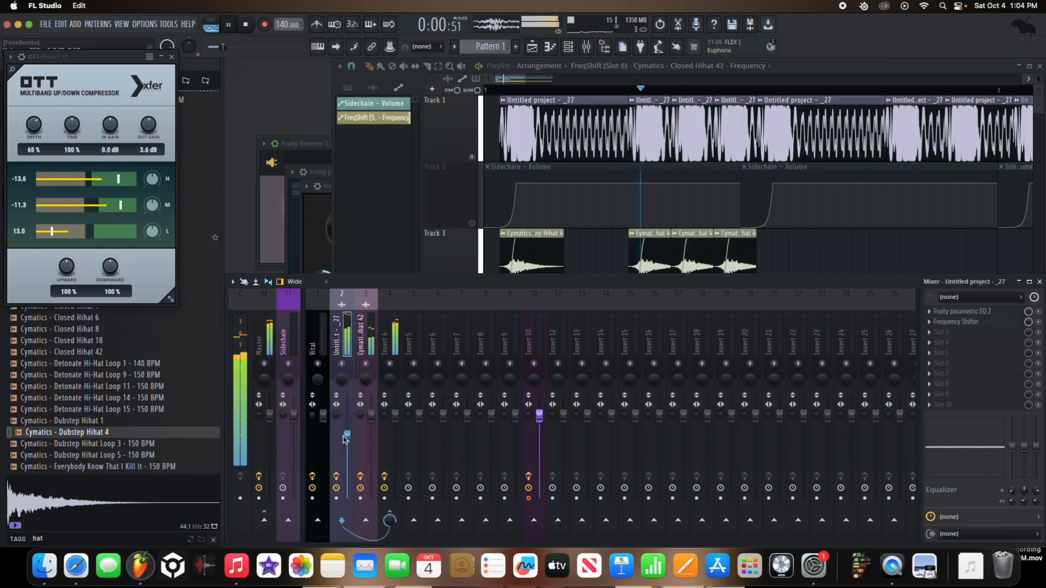
pyautogui.click(364, 349)
pyautogui.press('space')
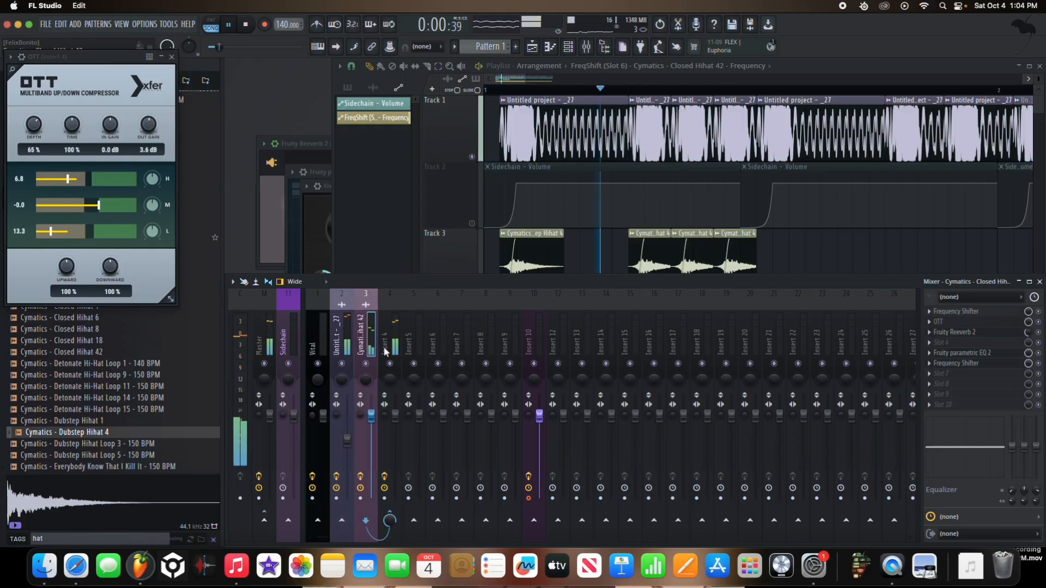
pyautogui.press('space')
pyautogui.click(962, 353)
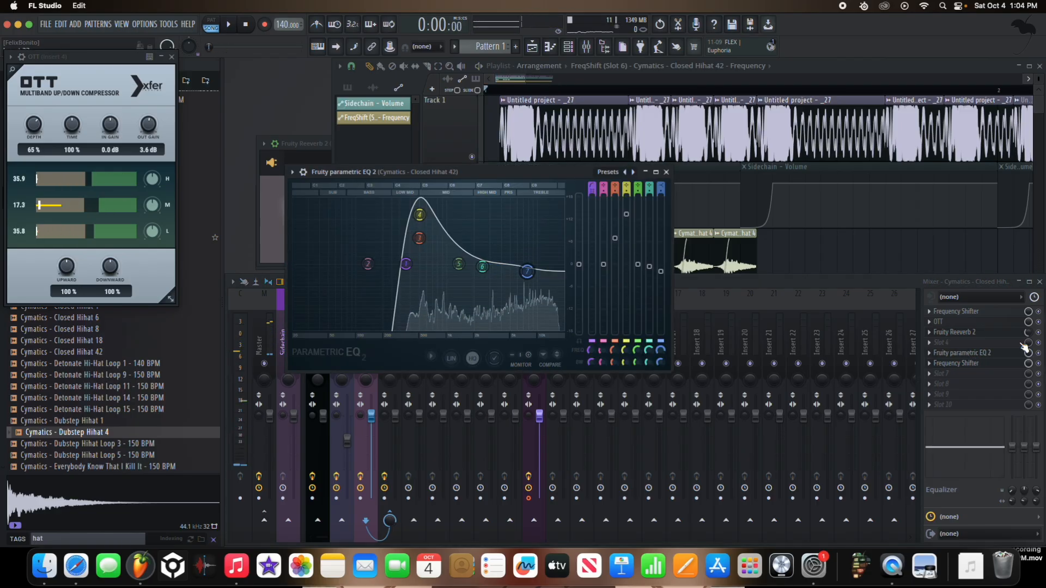
pyautogui.click(1039, 333)
pyautogui.press('space')
pyautogui.press('XF86AudioRaiseVolume')
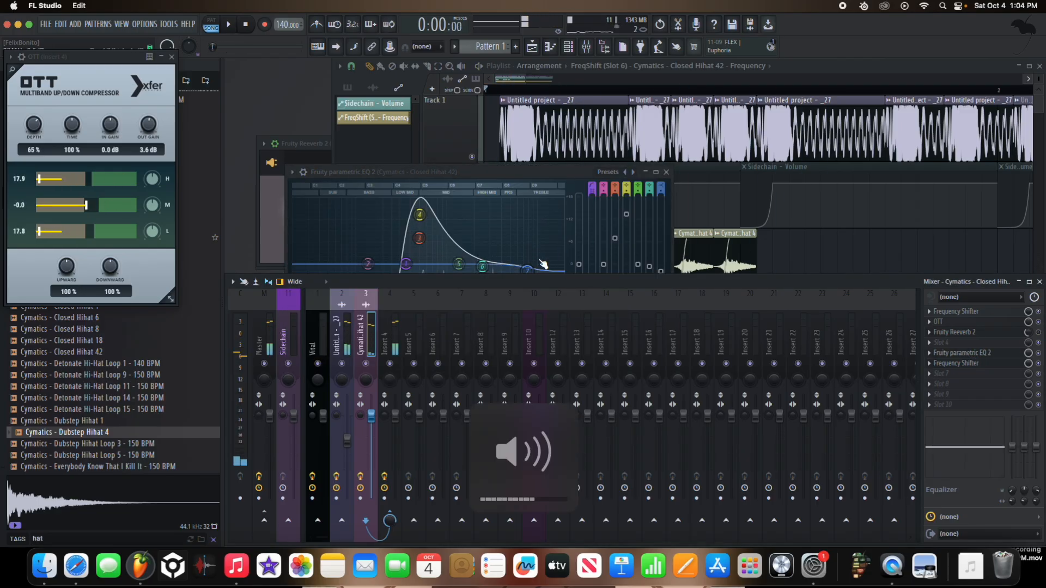
# Step: Extend the first hi-hat clip on Track 3 until it meets the second one
pyautogui.press('space')
pyautogui.click(807, 251)
pyautogui.rightClick(807, 251)
pyautogui.press('space')
pyautogui.moveTo(564, 233); pyautogui.dragTo(627, 233)
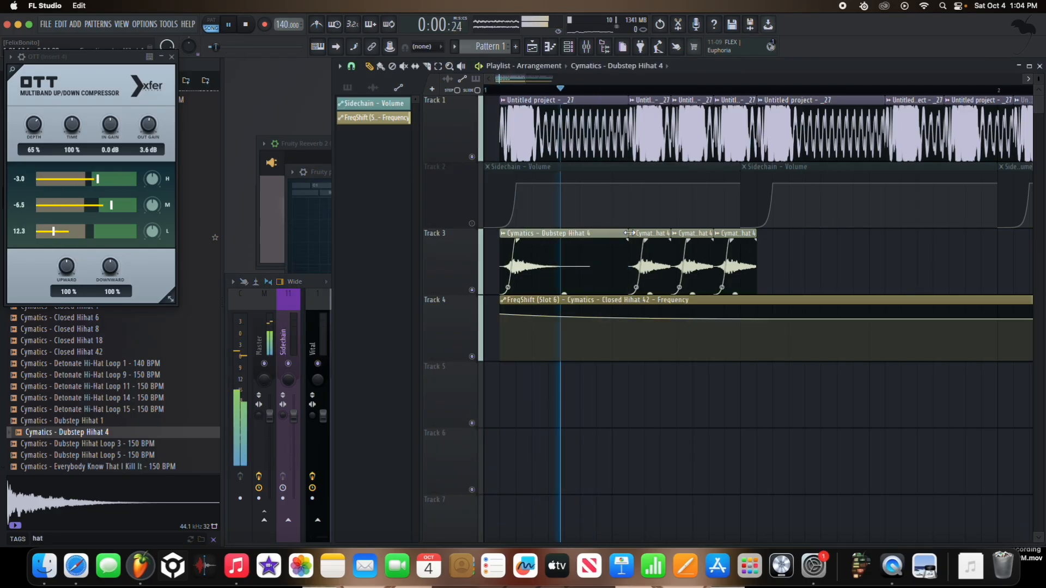
# Step: Normalize the Dubstep Hihat 4 sample and give it a slight fade-in in its audio clip settings
pyautogui.doubleClick(626, 233)
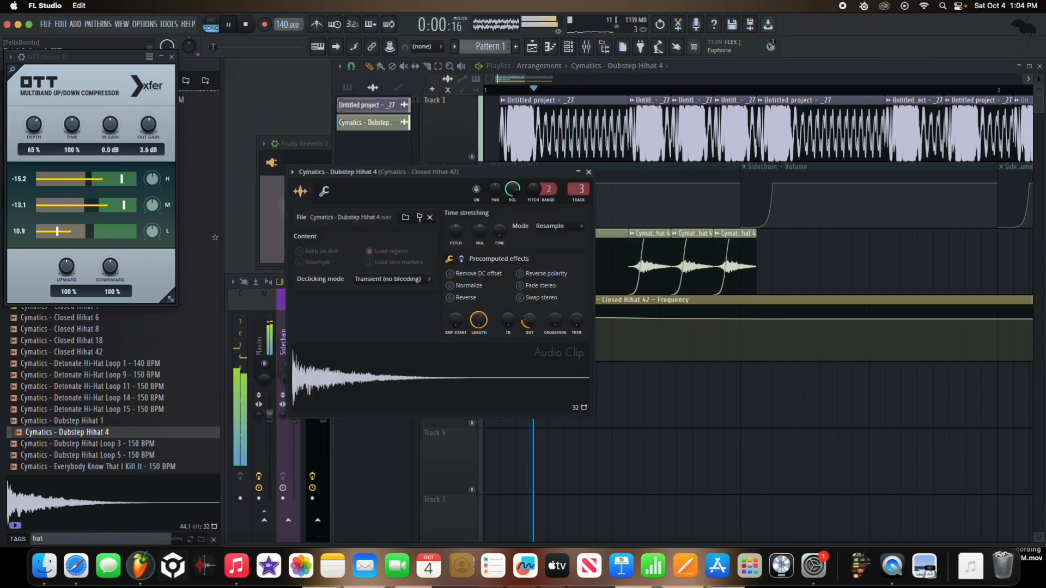
pyautogui.click(450, 286)
pyautogui.press('space')
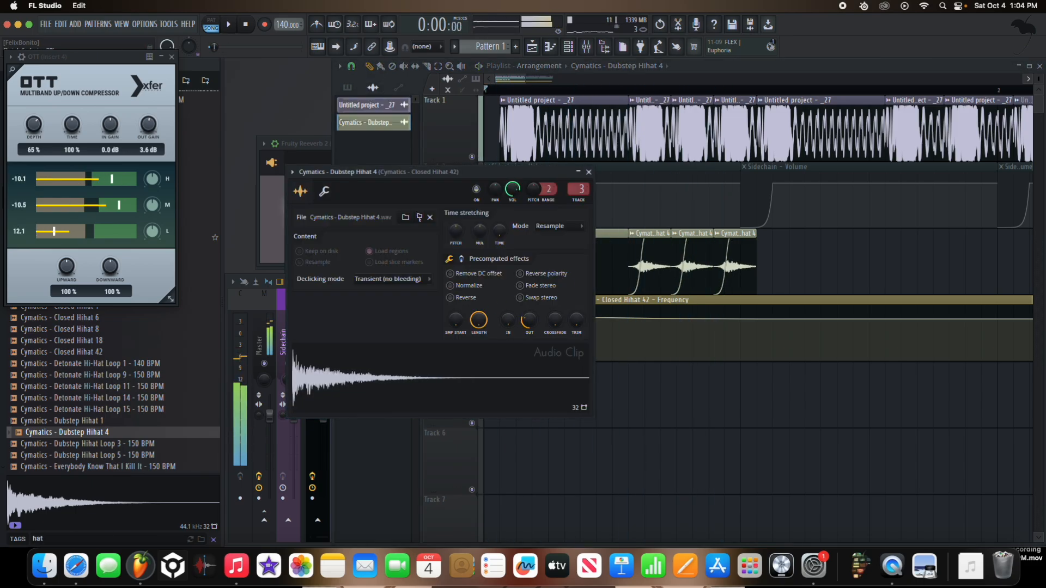
pyautogui.click(473, 289)
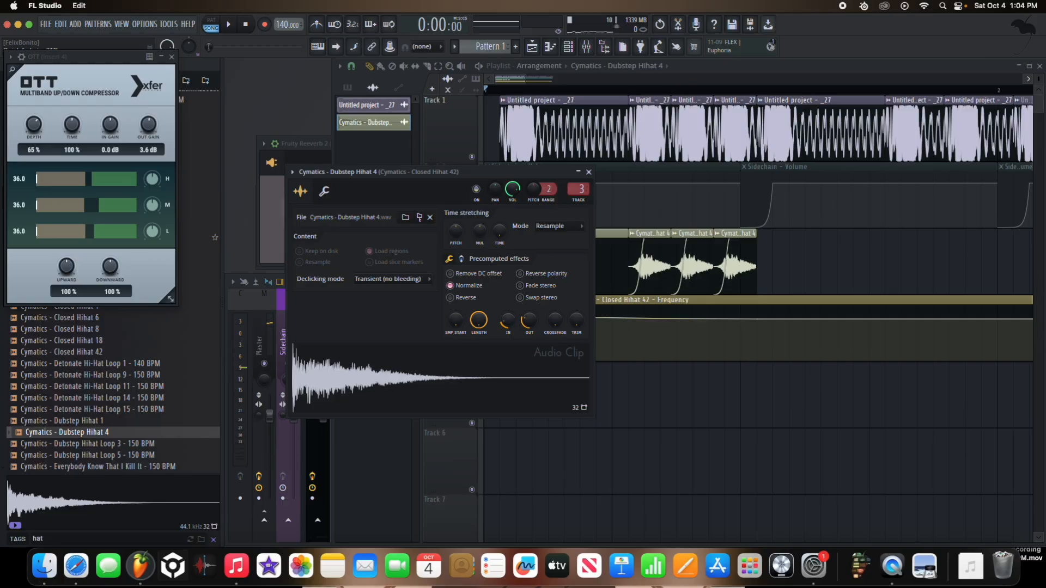
pyautogui.press('space')
pyautogui.press('Escape')
# Step: Raise the bass insert's fader back to about its default level
pyautogui.press('F9')
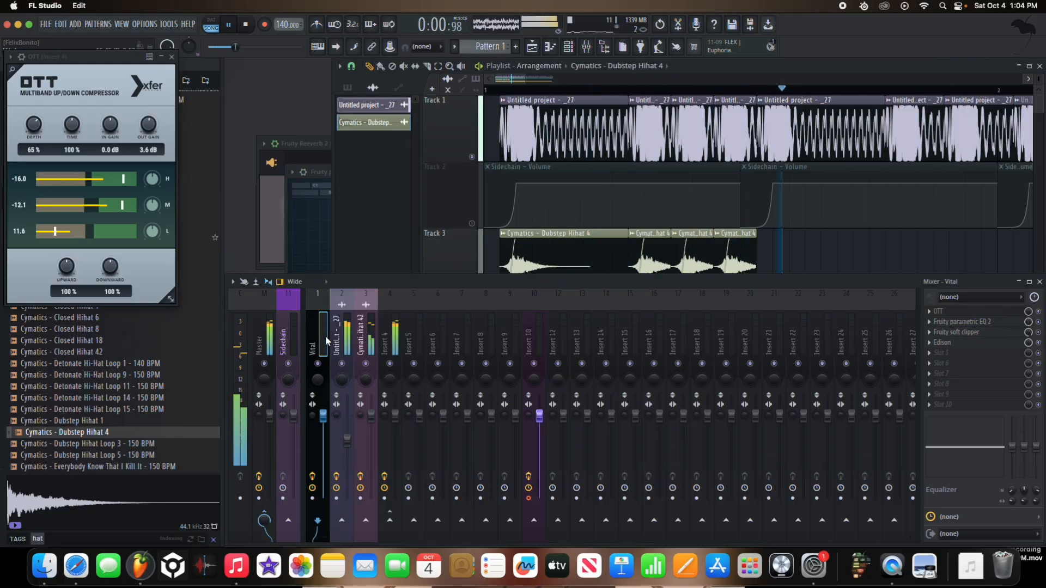
pyautogui.moveTo(349, 433); pyautogui.dragTo(348, 418)
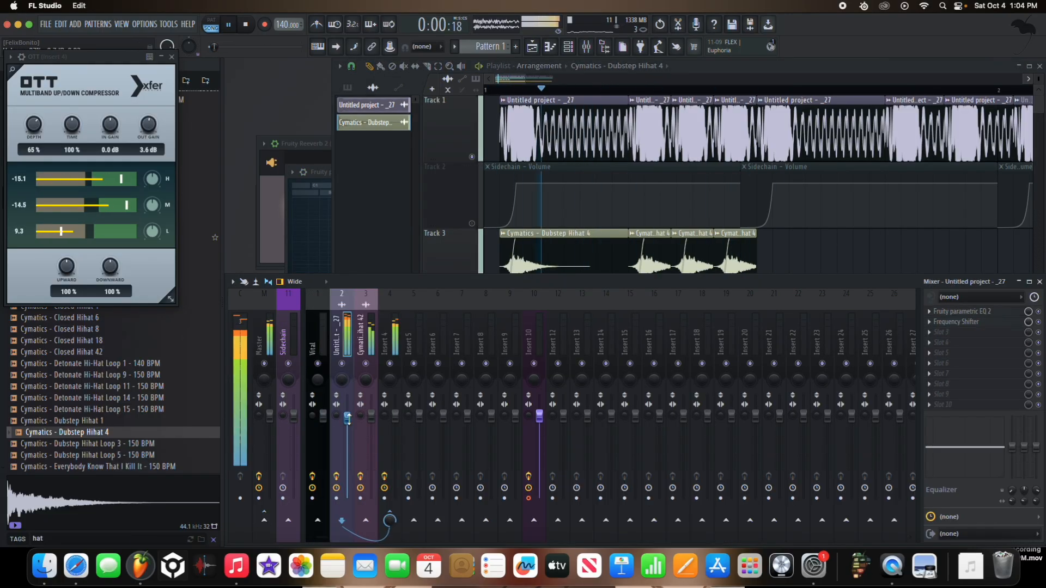
pyautogui.click(394, 346)
pyautogui.click(580, 265)
# Step: Raise the second point of the FreqShift frequency automation roughly level with the first point
pyautogui.press('space')
pyautogui.press('space')
pyautogui.moveTo(756, 319); pyautogui.dragTo(760, 317)
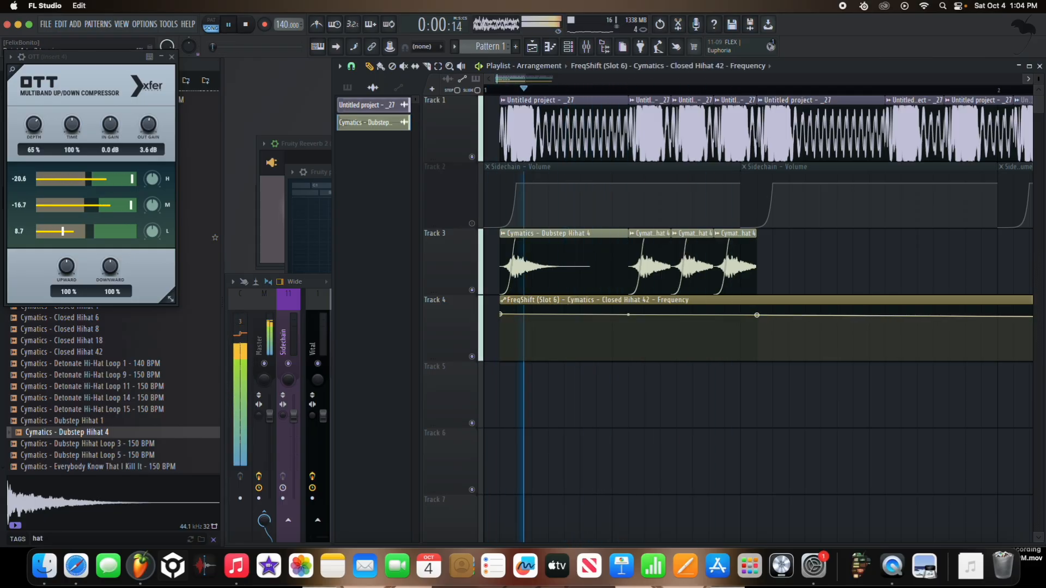
pyautogui.keyDown('ctrl'); pyautogui.scroll(-2, 677, 274); pyautogui.keyUp('ctrl')
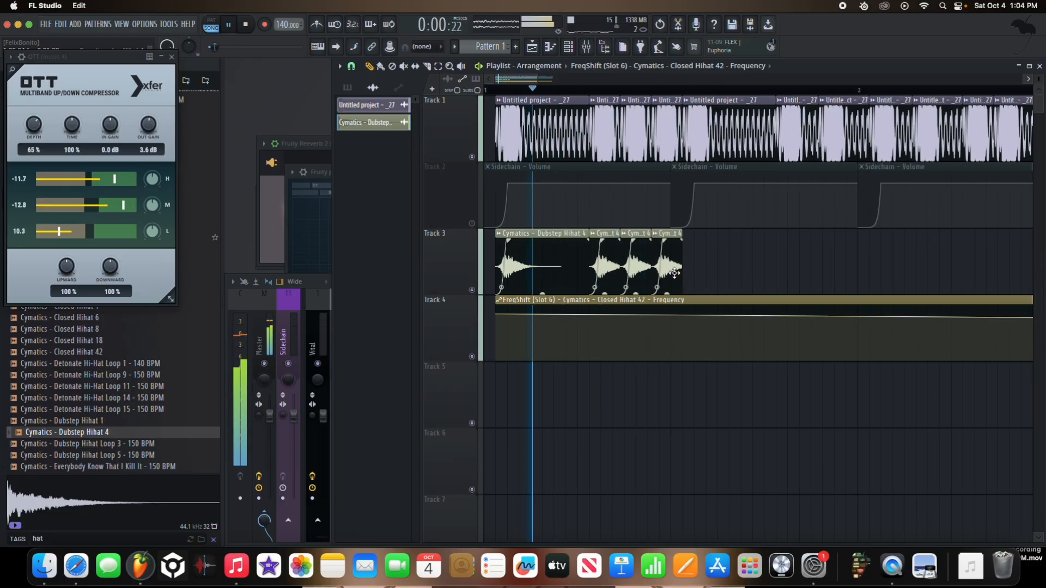
# Step: Place a hi-hat clip under the fifth bass clip on Track 3 and copy it under the sixth
pyautogui.keyDown('ctrl'); pyautogui.scroll(4, 674, 273); pyautogui.keyUp('ctrl')
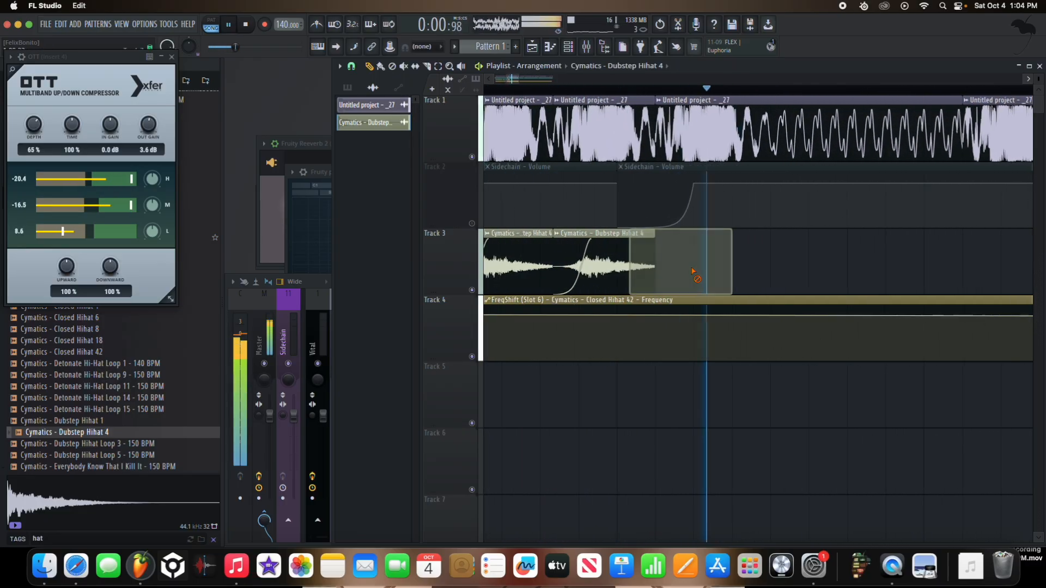
pyautogui.click(692, 270)
pyautogui.moveTo(735, 268); pyautogui.dragTo(966, 266)
pyautogui.keyDown('ctrl'); pyautogui.scroll(-1, 702, 265); pyautogui.keyUp('ctrl')
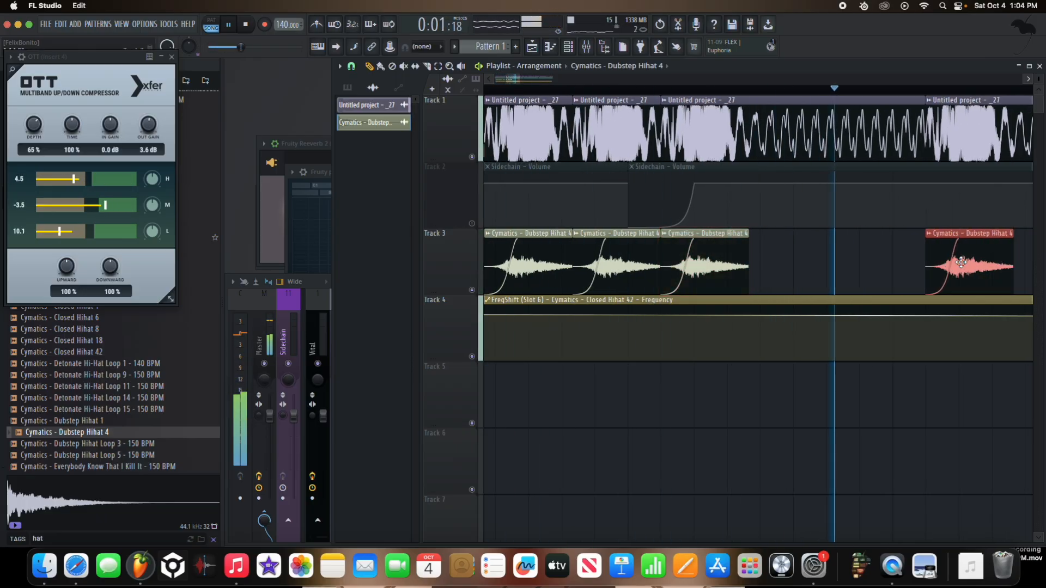
# Step: Copy the hi-hat clip on Track 3 so it starts with the seventh bass clip
pyautogui.keyDown('ctrl'); pyautogui.scroll(-4, 905, 259); pyautogui.keyUp('ctrl')
pyautogui.keyDown('ctrl'); pyautogui.scroll(1, 882, 260); pyautogui.keyUp('ctrl')
pyautogui.keyDown('ctrl'); pyautogui.scroll(4, 784, 266); pyautogui.keyUp('ctrl')
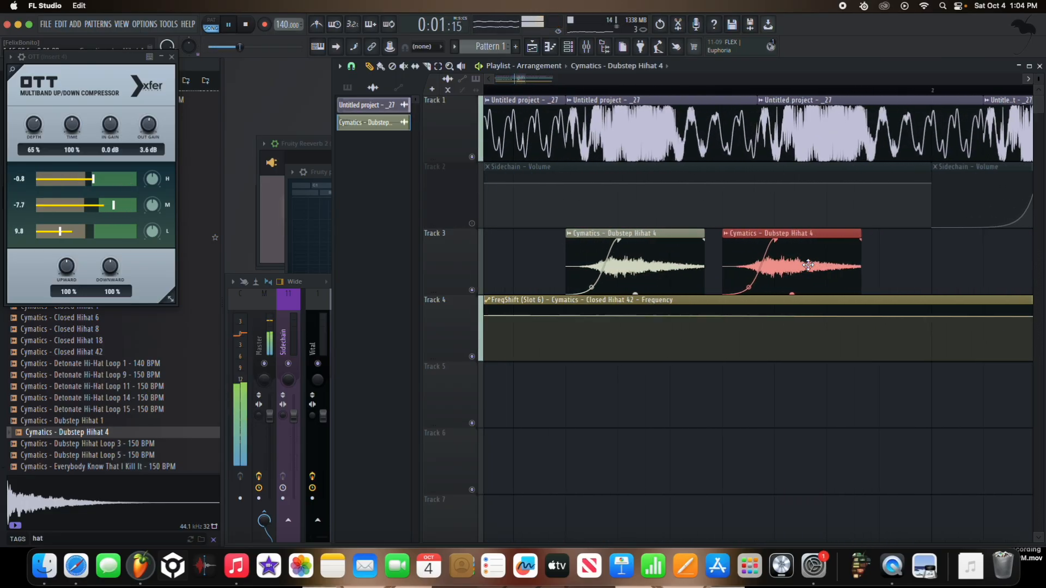
pyautogui.press('space')
pyautogui.moveTo(782, 267); pyautogui.dragTo(808, 266)
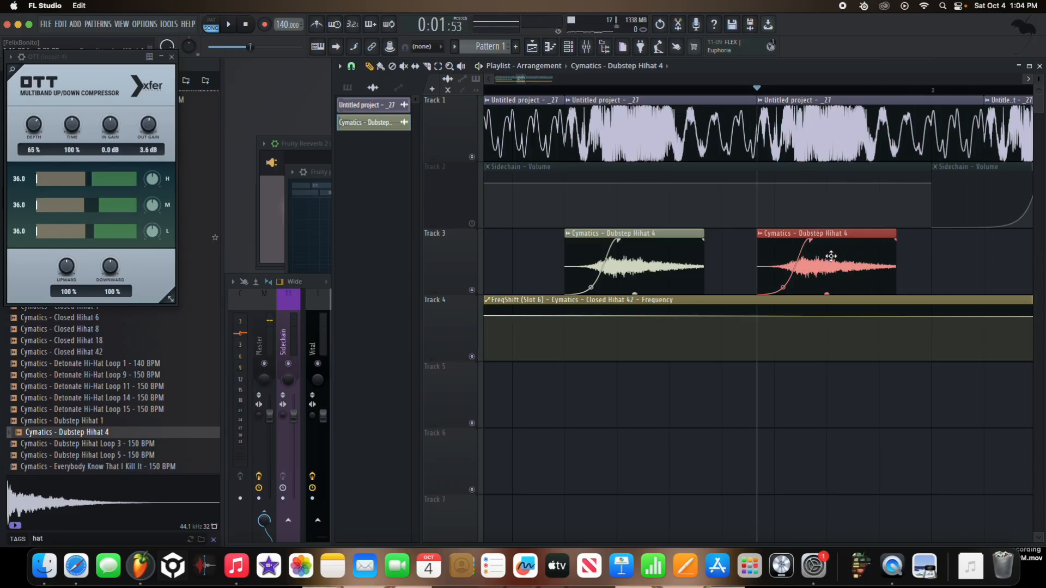
pyautogui.press('space')
pyautogui.keyDown('ctrl'); pyautogui.scroll(-4, 722, 261); pyautogui.keyUp('ctrl')
pyautogui.press('space')
pyautogui.moveTo(756, 264); pyautogui.dragTo(856, 264)
pyautogui.keyDown('ctrl'); pyautogui.scroll(4, 856, 262); pyautogui.keyUp('ctrl')
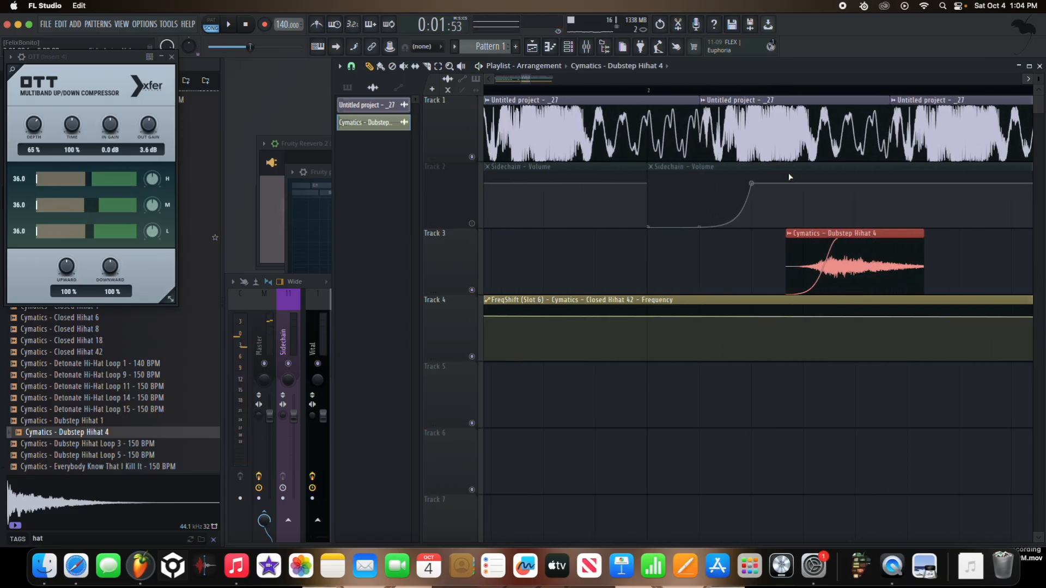
pyautogui.press('super+z')
# Step: Copy the hi-hat clip under the eighth and ninth bass clips on Track 3 and check the timing in playback
pyautogui.moveTo(561, 261)
pyautogui.keyDown('shift'); pyautogui.mouseDown()
pyautogui.moveTo(819, 262)
pyautogui.moveTo(793, 260)
pyautogui.mouseUp(); pyautogui.keyUp('shift')
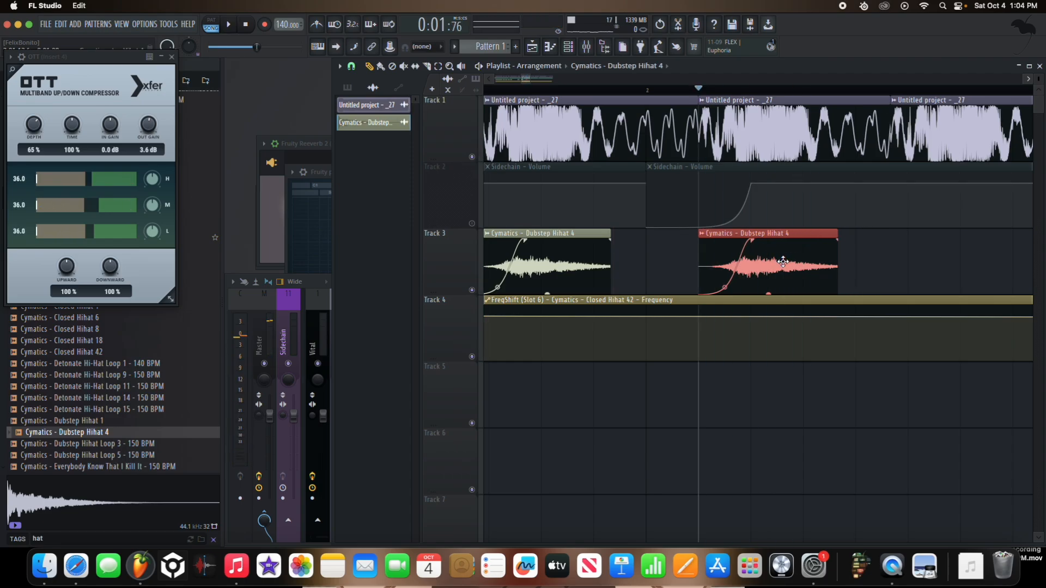
pyautogui.keyDown('ctrl'); pyautogui.scroll(-4, 718, 259); pyautogui.keyUp('ctrl')
pyautogui.keyDown('shift'); pyautogui.moveTo(724, 261); pyautogui.dragTo(864, 261); pyautogui.keyUp('shift')
pyautogui.press('space')
pyautogui.keyDown('ctrl'); pyautogui.scroll(3, 834, 261); pyautogui.keyUp('ctrl')
pyautogui.keyDown('ctrl'); pyautogui.scroll(1, 833, 261); pyautogui.keyUp('ctrl')
pyautogui.press('space')
pyautogui.press('space')
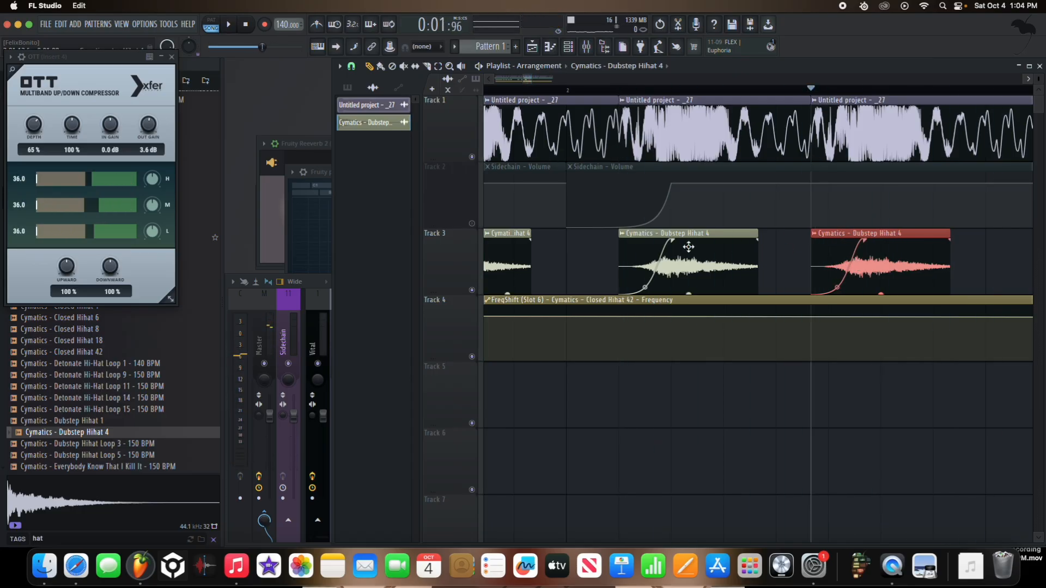
# Step: Copy the hi-hat clip under the tenth bass clip on Track 3 and duplicate it under the eleventh
pyautogui.keyDown('ctrl'); pyautogui.scroll(-4, 688, 247); pyautogui.keyUp('ctrl')
pyautogui.moveTo(740, 261); pyautogui.dragTo(848, 263)
pyautogui.keyDown('ctrl'); pyautogui.scroll(4, 847, 262); pyautogui.keyUp('ctrl')
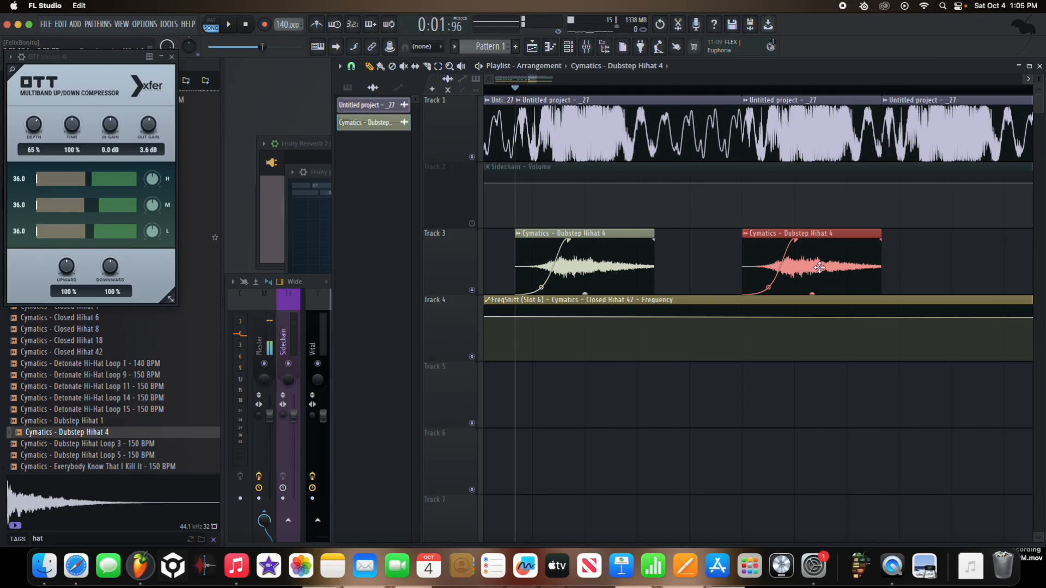
pyautogui.press('super+b')
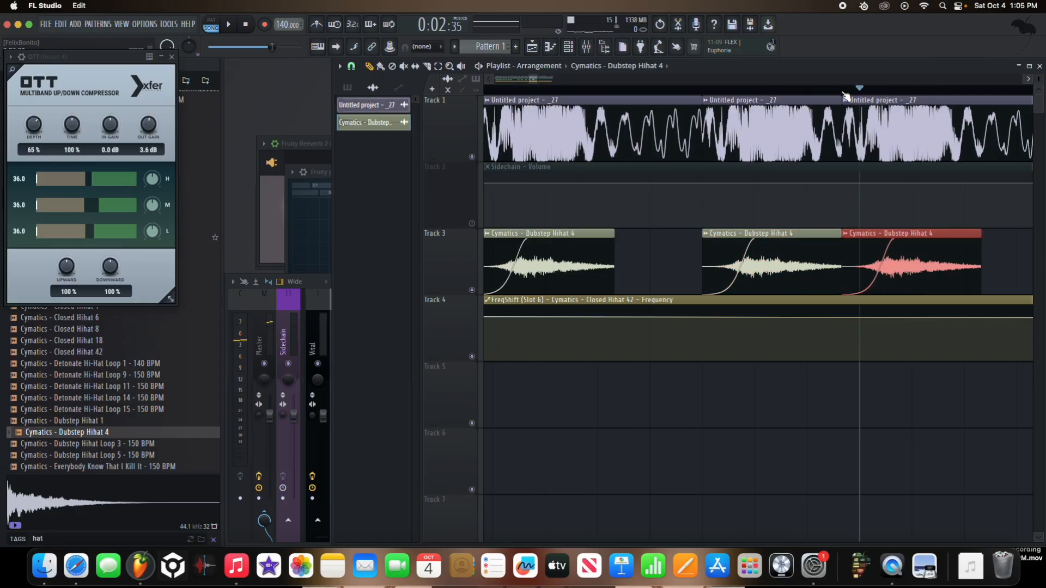
pyautogui.keyDown('ctrl'); pyautogui.scroll(-3, 843, 93); pyautogui.keyUp('ctrl')
pyautogui.keyDown('ctrl'); pyautogui.scroll(3, 708, 255); pyautogui.keyUp('ctrl')
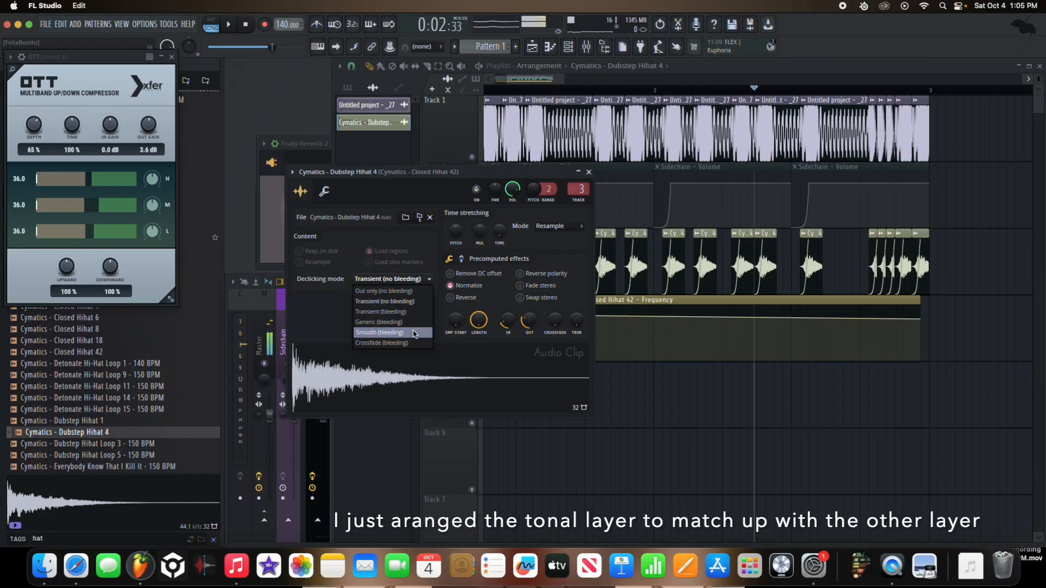
# Step: Set the hi-hat sample's declicking mode to Transient (bleeding) and play the arrangement to hear it
pyautogui.click(414, 333)
pyautogui.scroll(-4, 632, 325)
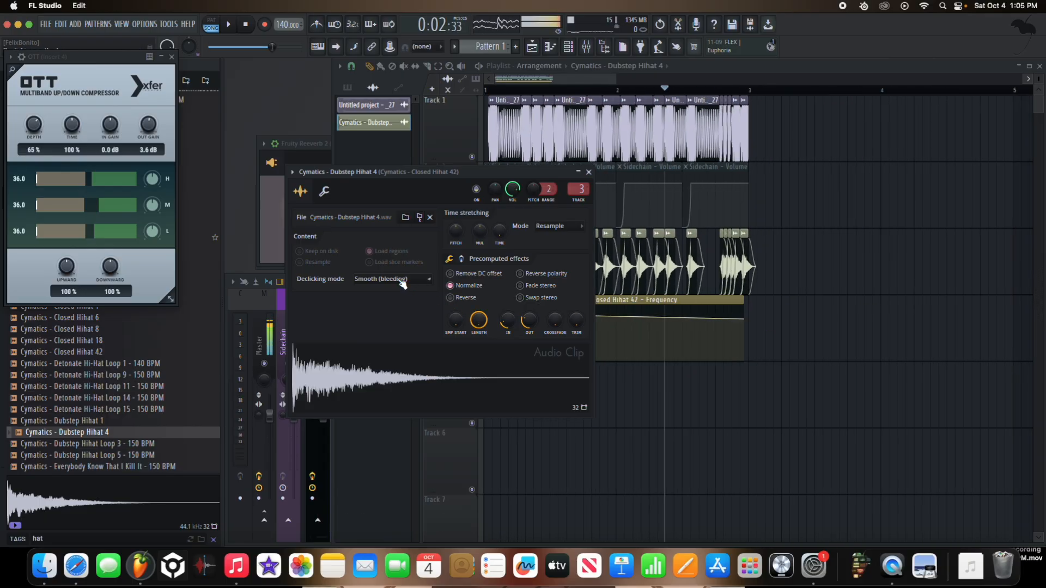
pyautogui.click(398, 313)
pyautogui.press('space')
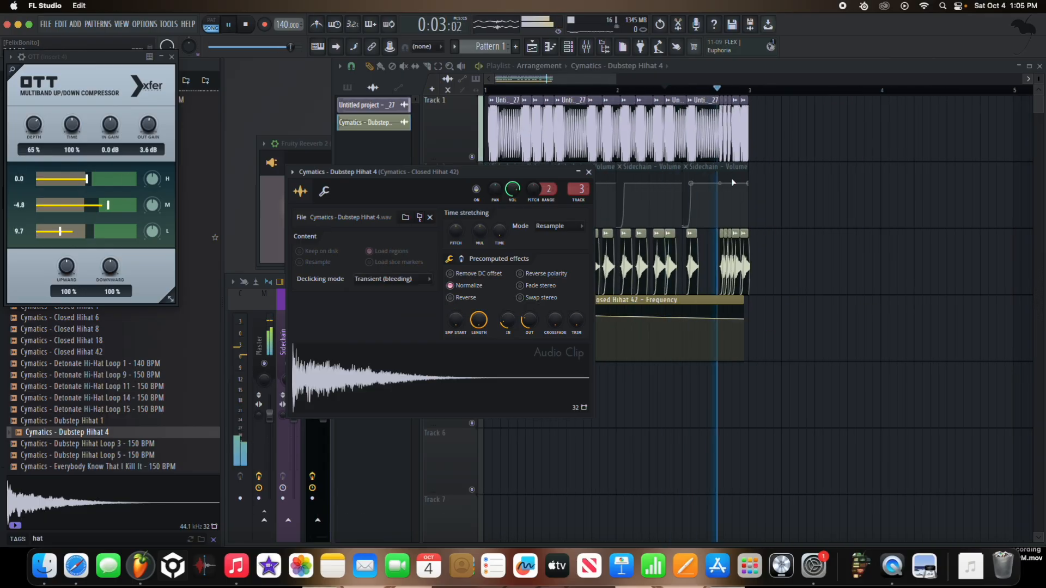
# Step: Replace the long first hi-hat clip on Track 3 with a short one starting under the first bass clip
pyautogui.click(788, 273)
pyautogui.rightClick(788, 273)
pyautogui.scroll(8, 615, 257)
pyautogui.scroll(-5, 619, 256)
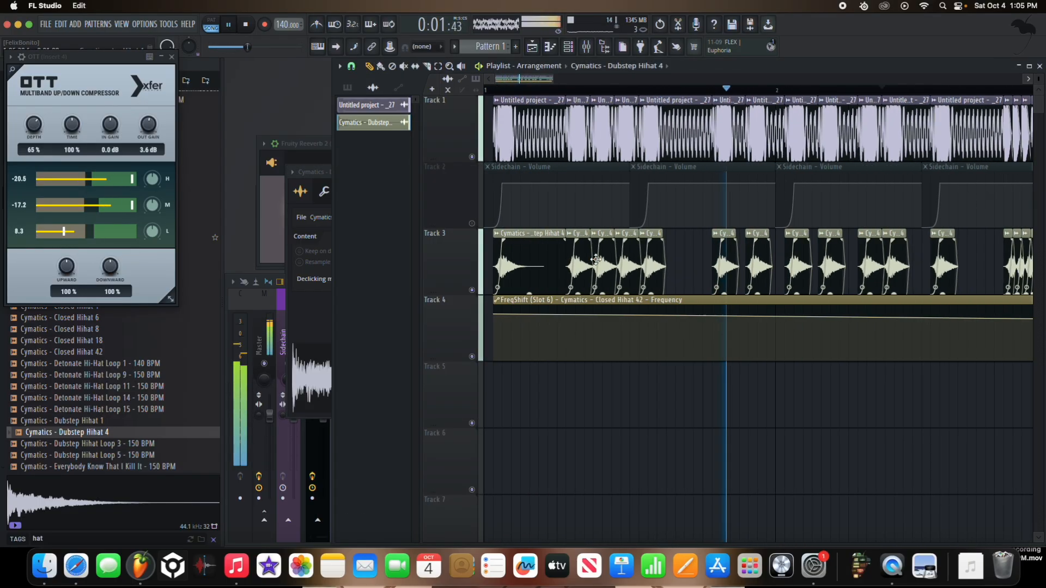
pyautogui.rightClick(544, 262)
pyautogui.click(501, 266)
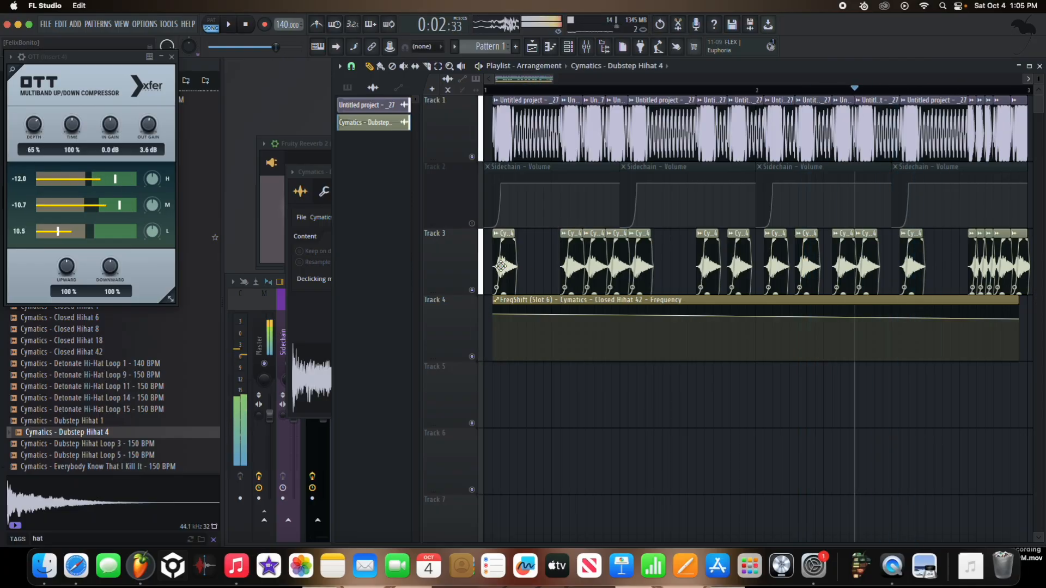
# Step: Add points to the FreqShift frequency automation on Track 4 so it curves slightly downward midway through the first bar, checking in playback
pyautogui.click(498, 91)
pyautogui.press('space')
pyautogui.scroll(-4, 616, 332)
pyautogui.scroll(1, 614, 329)
pyautogui.press('space')
pyautogui.press('space')
pyautogui.rightClick(604, 319)
pyautogui.moveTo(575, 316); pyautogui.dragTo(574, 319)
# Step: Delete the frequency automation's end point so the clip lasts one bar, and duplicate it across the second bar on Track 4
pyautogui.press('space')
pyautogui.press('space')
pyautogui.rightClick(719, 319)
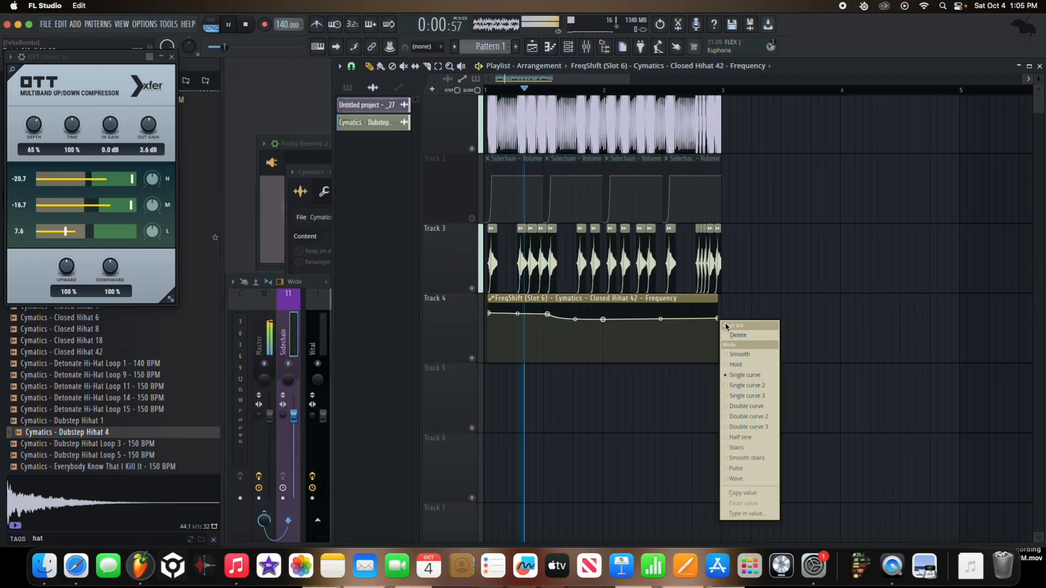
pyautogui.click(731, 334)
pyautogui.hotkey('ctrl', 'b')
pyautogui.moveTo(675, 331); pyautogui.dragTo(618, 301)
pyautogui.scroll(5, 618, 316)
pyautogui.press('space')
pyautogui.press('space')
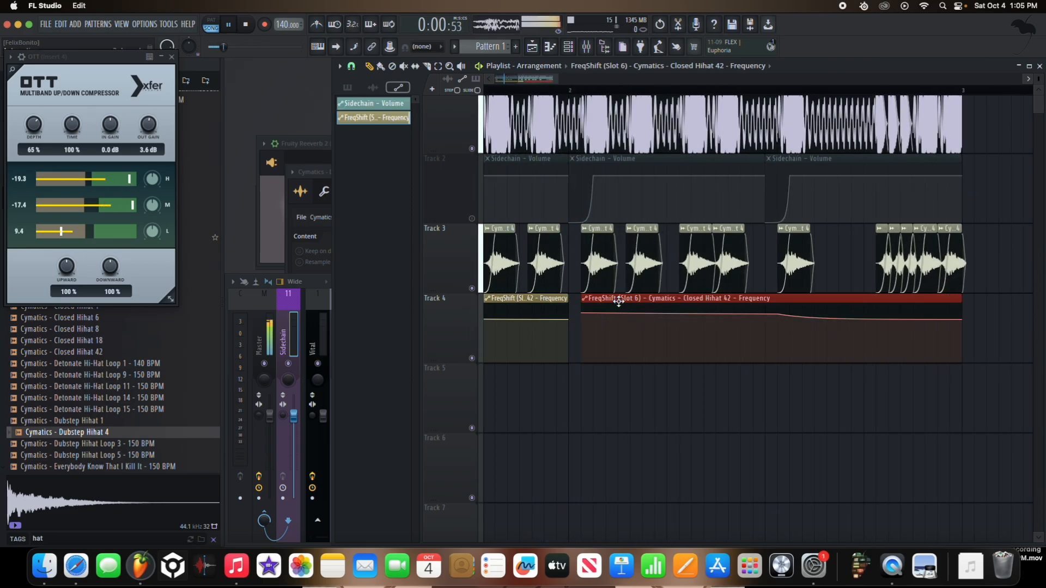
pyautogui.scroll(-5, 589, 308)
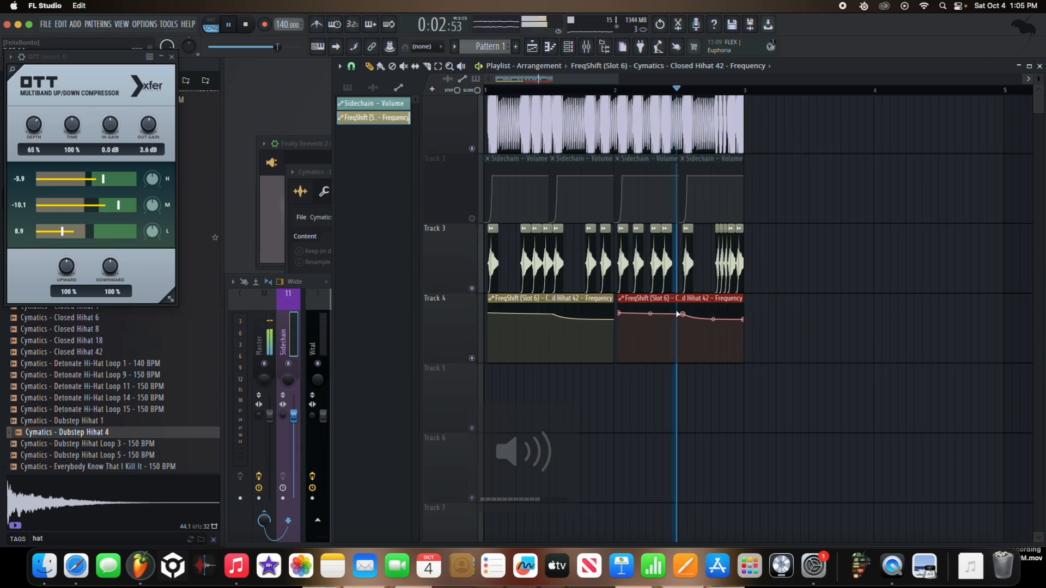
# Step: Select all clips on Tracks 1 to 4 and duplicate the two-bar arrangement so the copy starts at bar 3
pyautogui.moveTo(667, 313); pyautogui.dragTo(411, 110)
pyautogui.hotkey('ctrl', 'b')
pyautogui.scroll(-1, 750, 205)
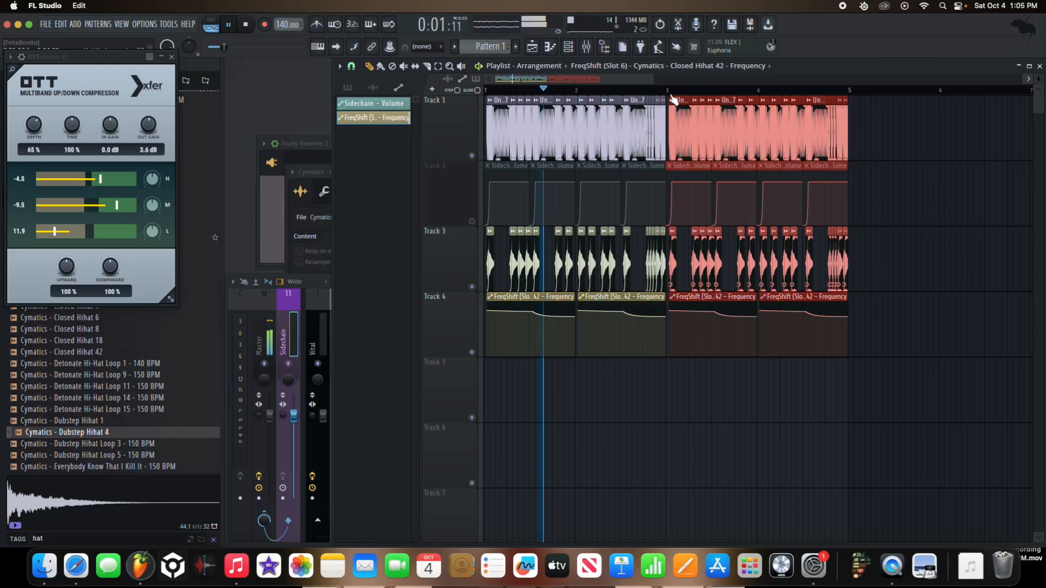
# Step: Delete the fourth frequency automation clip, extending the third to bar 5 with added points that drop at bar 4
pyautogui.rightClick(775, 305)
pyautogui.moveTo(757, 299); pyautogui.dragTo(845, 297)
pyautogui.scroll(5, 810, 322)
pyautogui.rightClick(670, 327)
pyautogui.rightClick(910, 327)
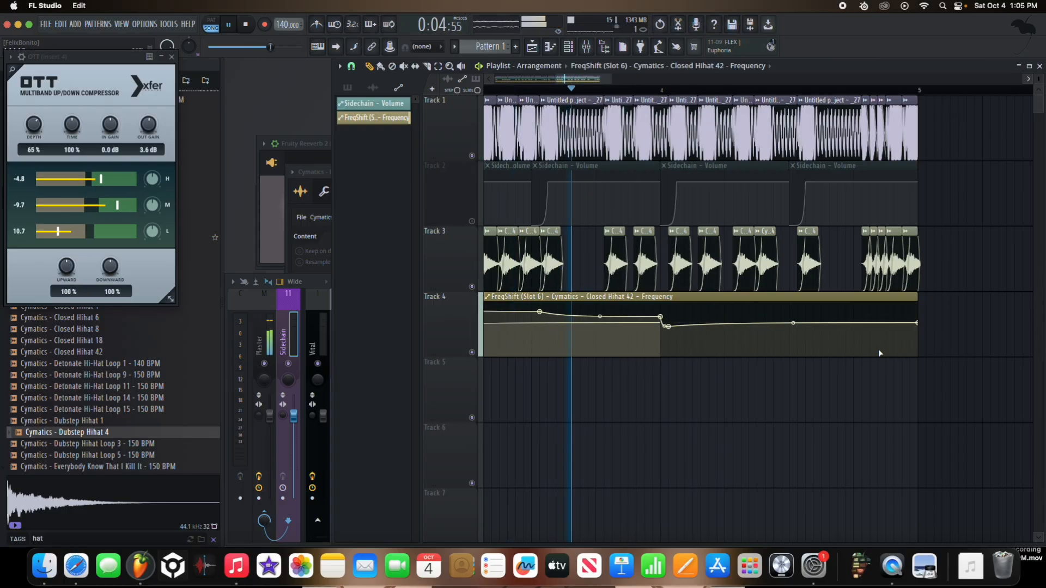
# Step: Trim the first two frequency automation clips on Track 4 back to one bar each
pyautogui.scroll(-4, 832, 348)
pyautogui.moveTo(609, 305); pyautogui.dragTo(549, 305)
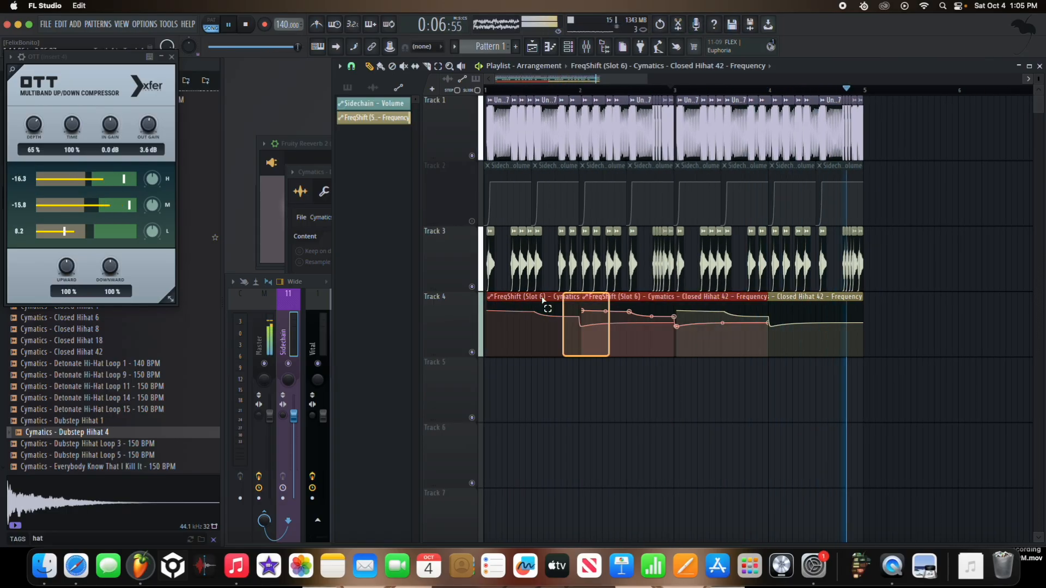
pyautogui.moveTo(766, 297); pyautogui.dragTo(675, 297)
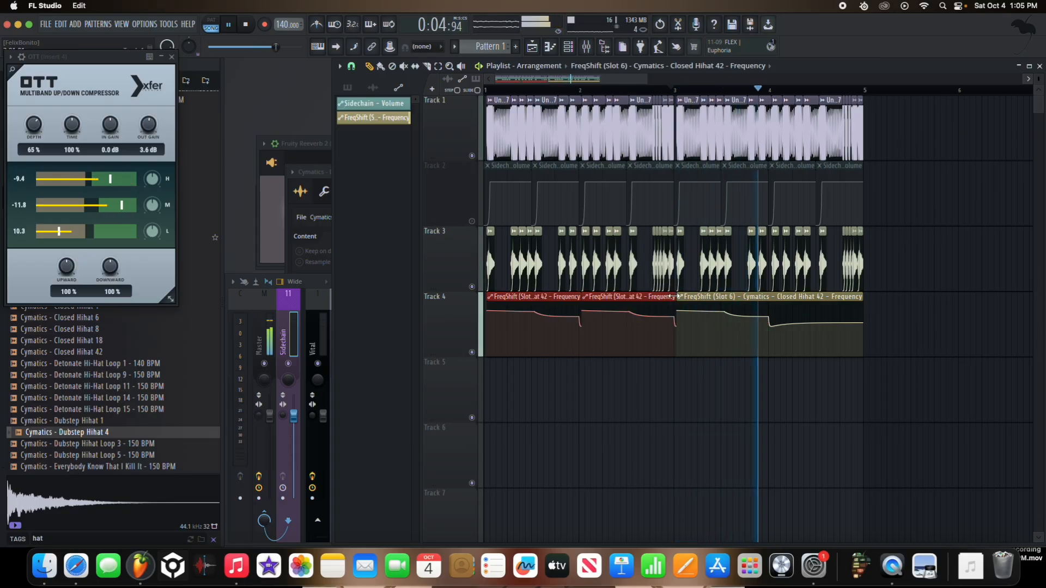
# Step: Deepen the frequency automation's dip at the start of bar 4 and make the rise after it more gradual
pyautogui.scroll(4, 851, 335)
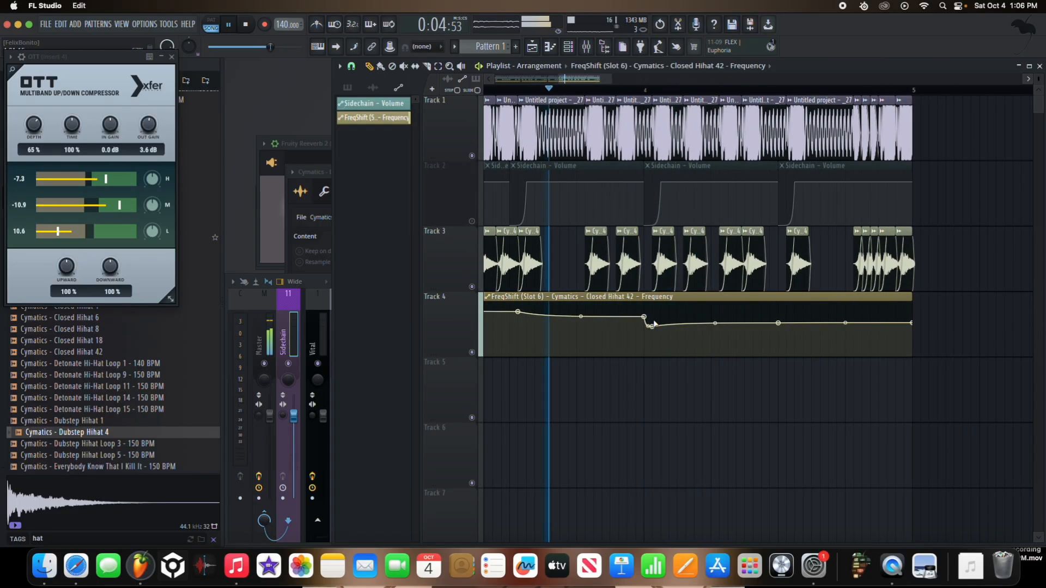
pyautogui.click(648, 92)
pyautogui.press('space')
pyautogui.moveTo(656, 342); pyautogui.dragTo(656, 351)
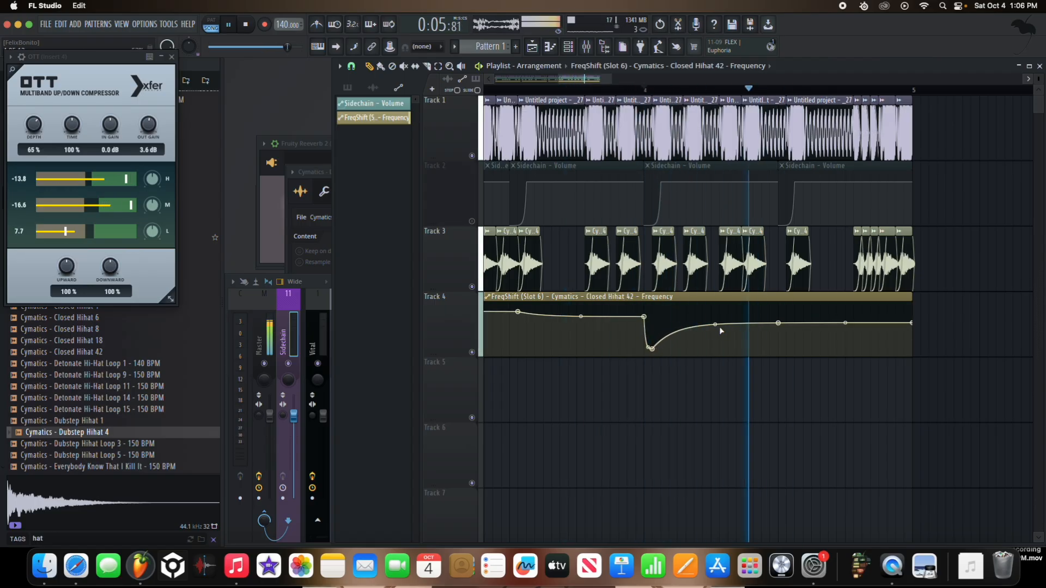
pyautogui.moveTo(719, 327); pyautogui.dragTo(716, 338)
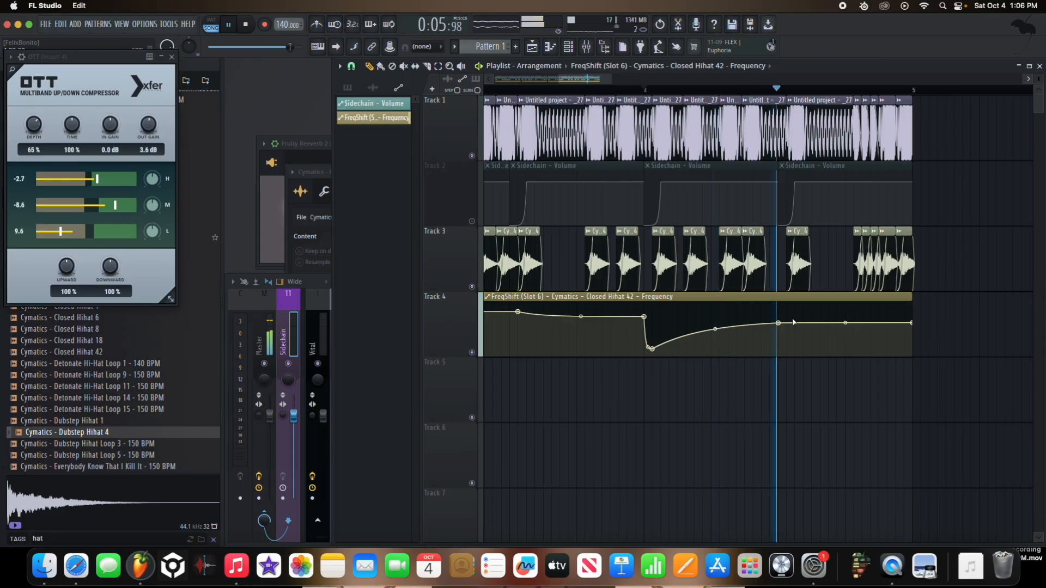
# Step: Raise the end point of the last frequency automation clip so the curve climbs toward bar 5
pyautogui.press('space')
pyautogui.press('space')
pyautogui.moveTo(912, 323); pyautogui.dragTo(914, 315)
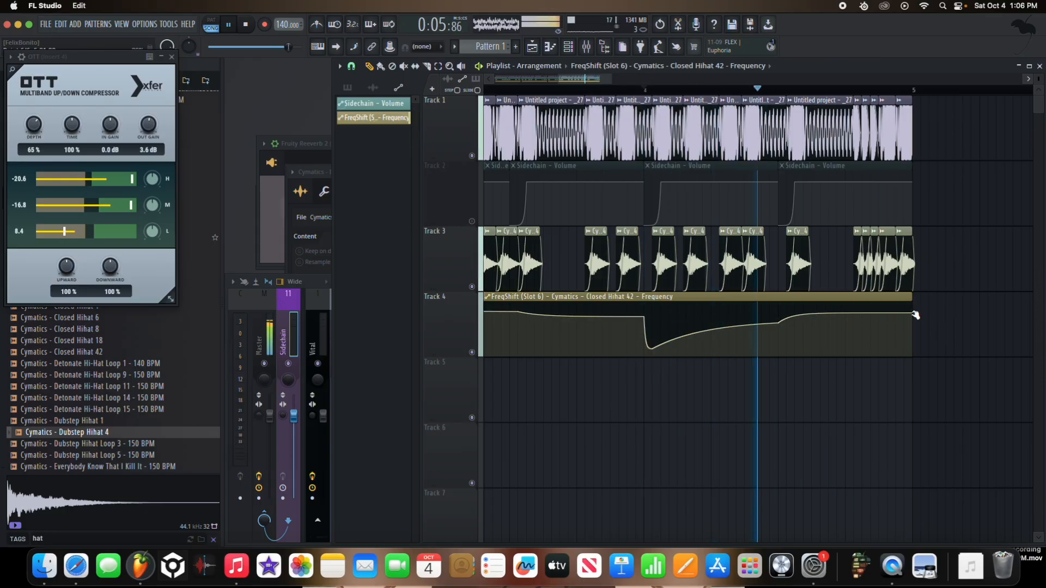
pyautogui.scroll(-4, 915, 314)
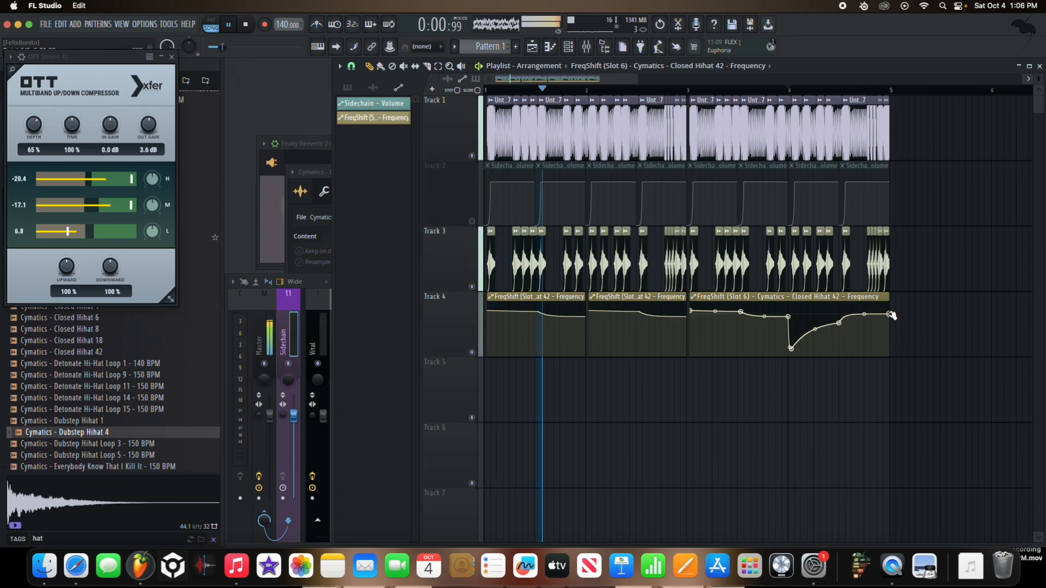
# Step: Review the Fruity Reeverb 2 settings on the hi-hat's mixer track during playback
pyautogui.click(312, 328)
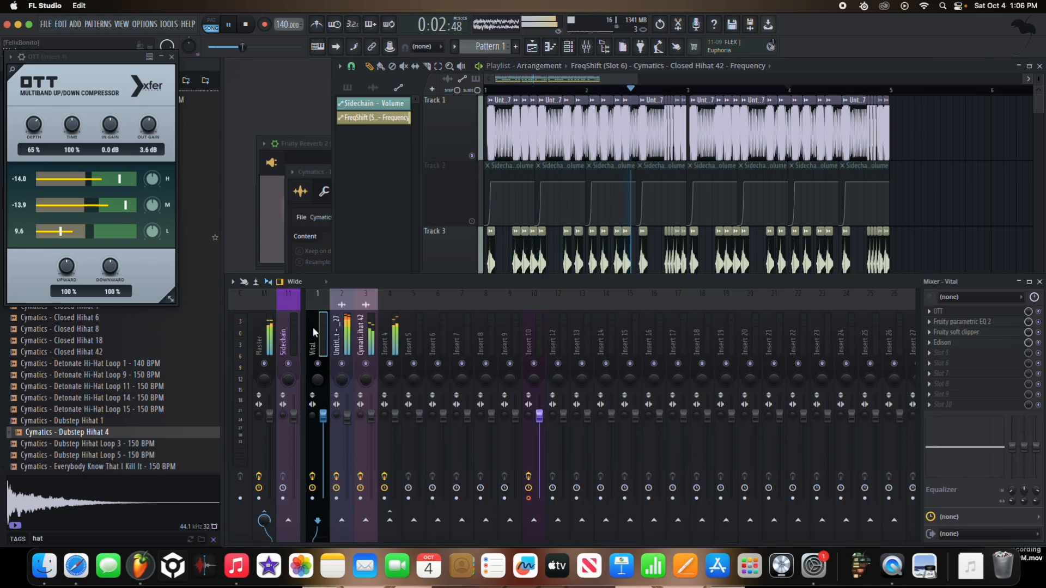
pyautogui.click(383, 342)
pyautogui.click(359, 345)
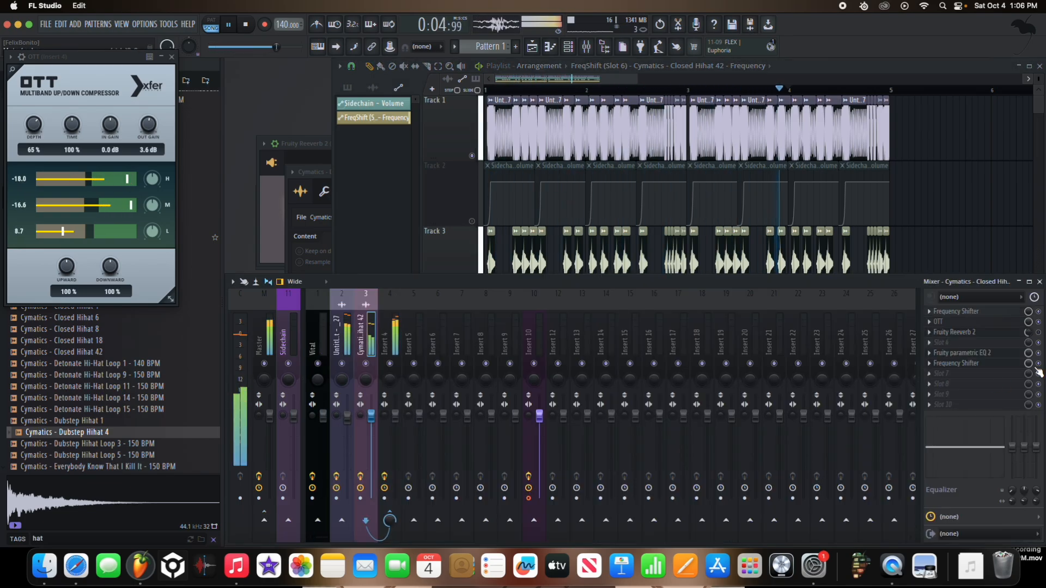
pyautogui.click(1008, 333)
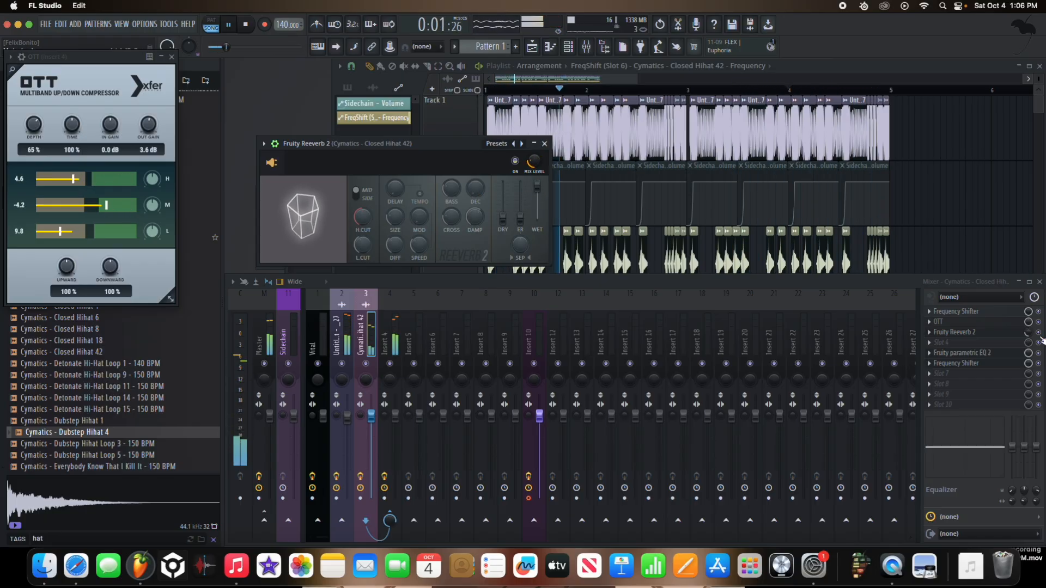
pyautogui.click(544, 144)
# Step: Lower the fader of the resampled bass's mixer track slightly
pyautogui.click(353, 337)
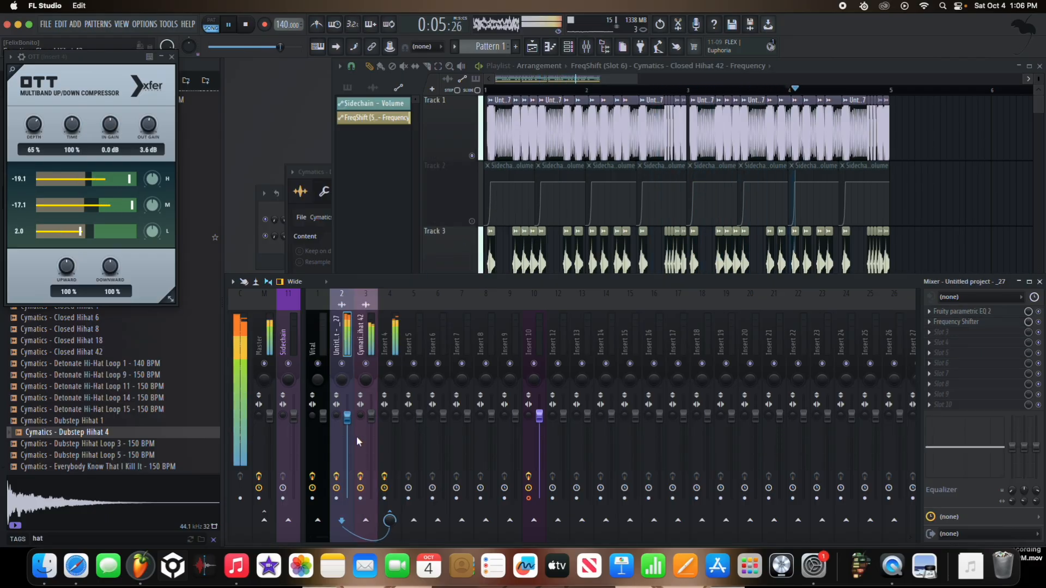
pyautogui.press('XF86AudioLowerVolume')
pyautogui.moveTo(347, 437); pyautogui.dragTo(347, 428)
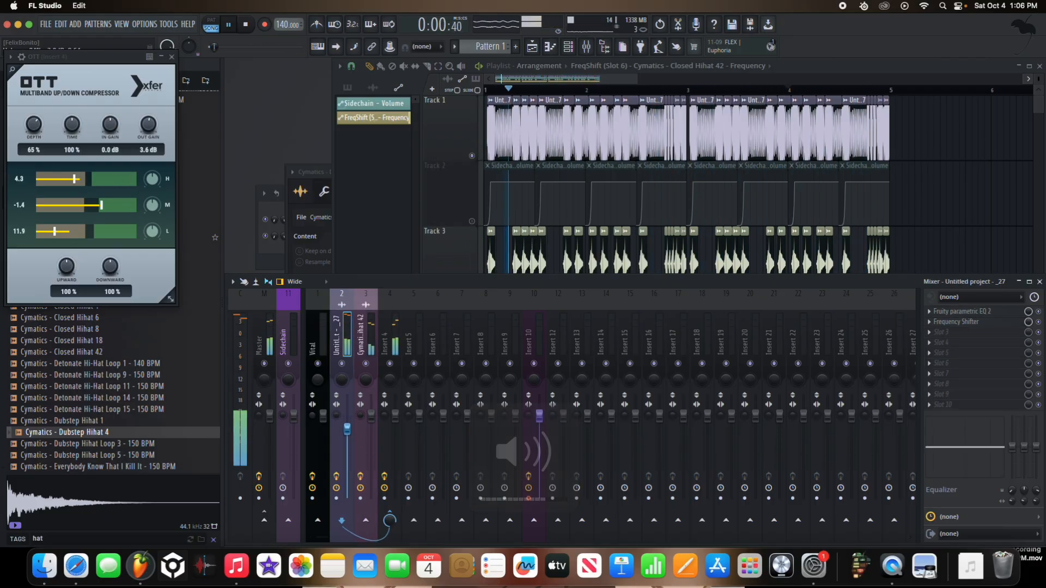
# Step: Add a Fruity Soft Clipper after OTT on the shared bus, Insert 4
pyautogui.click(396, 326)
pyautogui.click(930, 323)
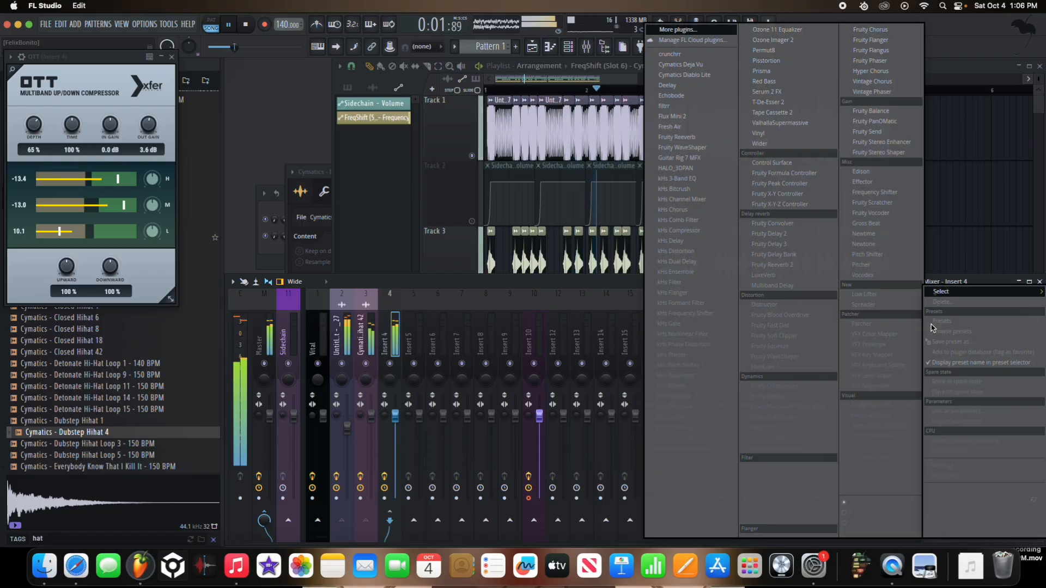
pyautogui.click(817, 336)
# Step: Raise the depth of the OTT on Insert 4 to 72%
pyautogui.click(1039, 312)
pyautogui.click(985, 313)
pyautogui.click(985, 313)
pyautogui.moveTo(35, 93); pyautogui.dragTo(35, 106)
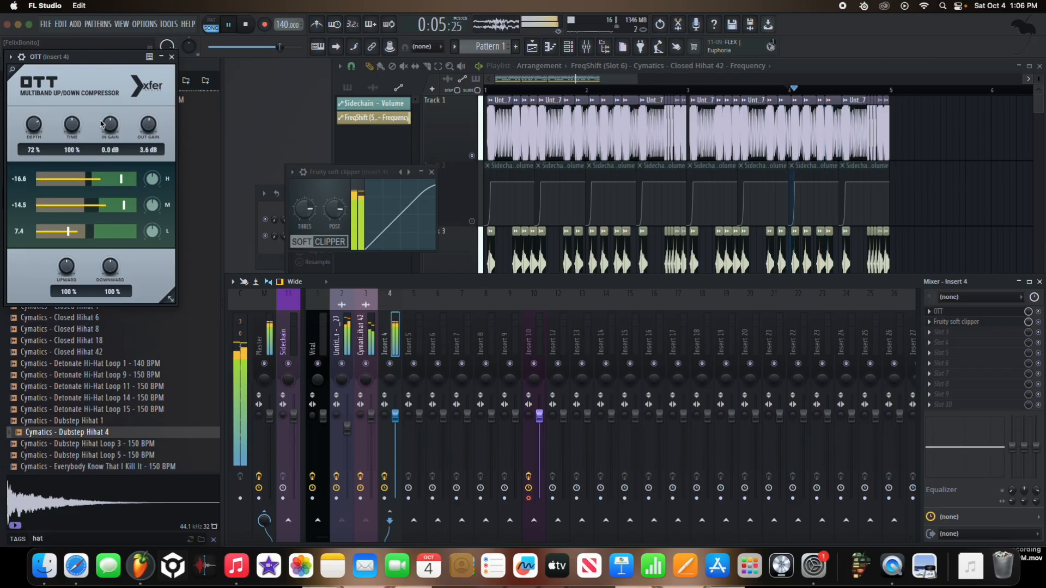
# Step: Unmute the sidechain volume automation on Track 2 and play the arrangement from the start
pyautogui.click(490, 90)
pyautogui.scroll(5, 473, 221)
pyautogui.click(472, 221)
pyautogui.scroll(-5, 473, 224)
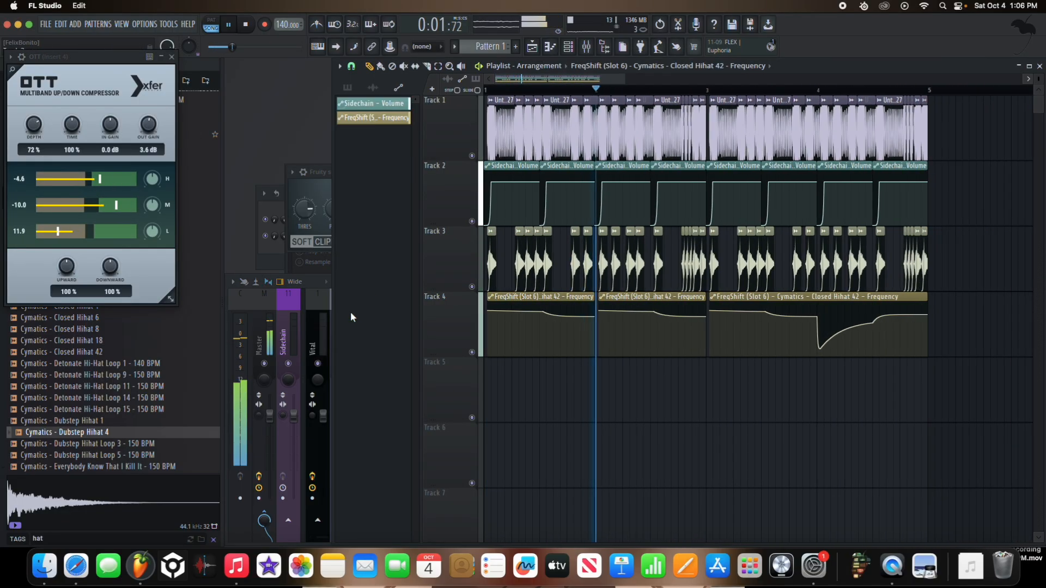
# Step: In Insert 10's Fruity Parametric EQ 2, reset the lowered bands 6 and 7 and pull band 5 down into a midrange cut
pyautogui.click(320, 326)
pyautogui.click(393, 321)
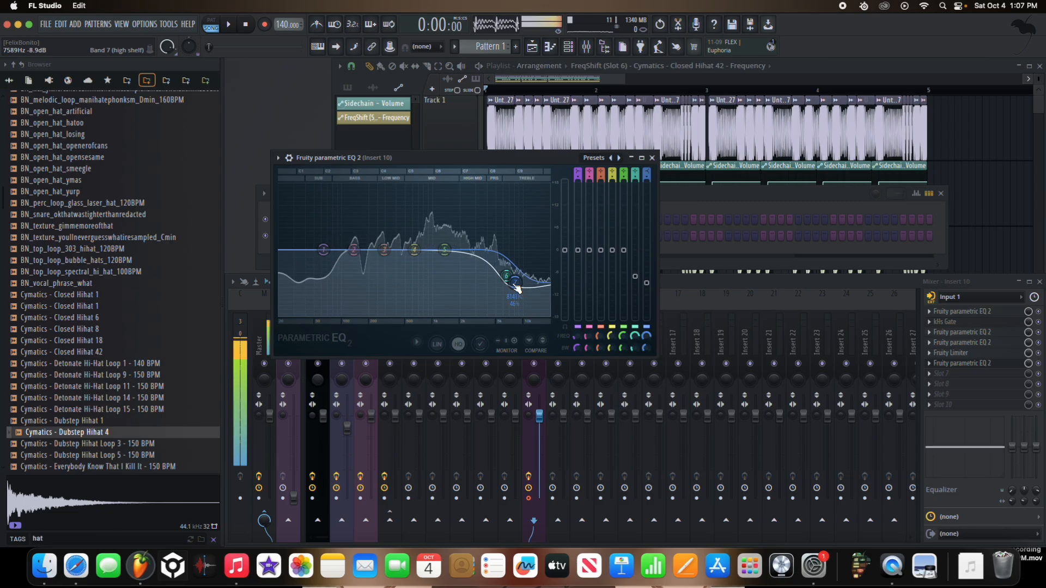
pyautogui.rightClick(507, 277)
pyautogui.click(521, 289)
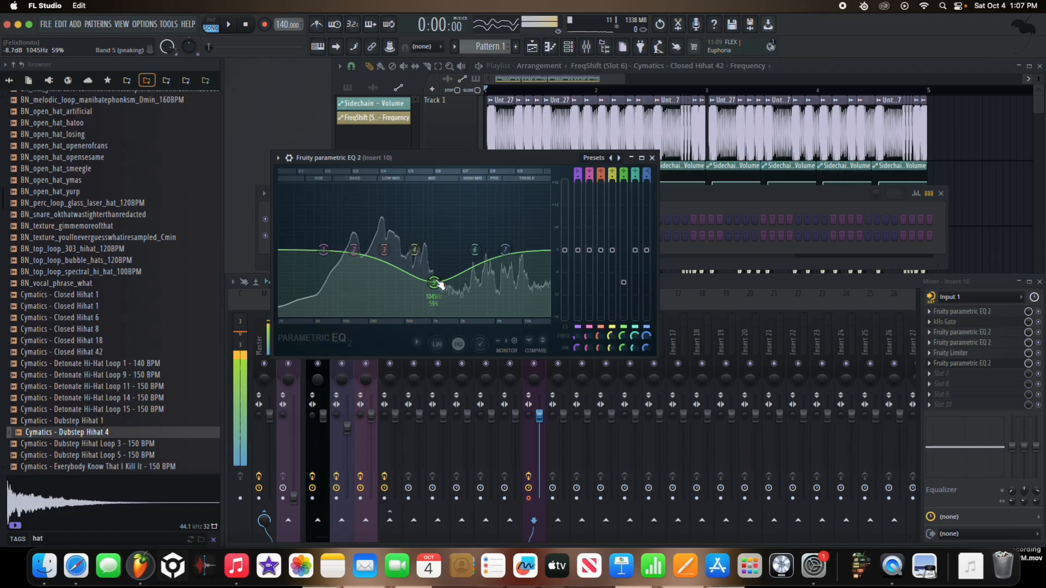
pyautogui.moveTo(437, 278)
pyautogui.mouseDown()
pyautogui.moveTo(371, 293)
pyautogui.moveTo(419, 287)
pyautogui.mouseUp()
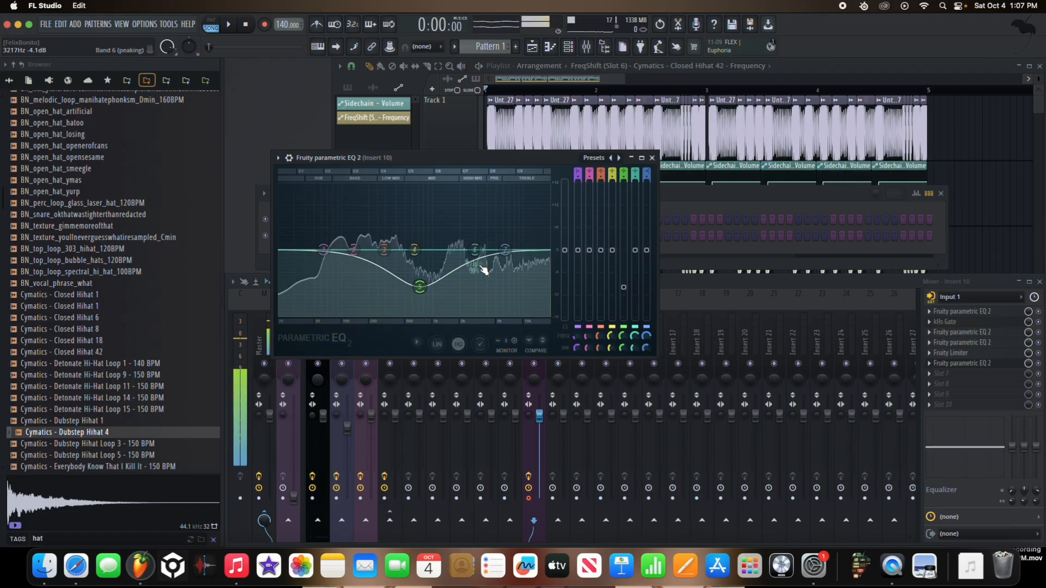
# Step: Preview the BN_texture_gimmemoreofthat and BN_snare_okthatwastighterthanredacted samples in the browser
pyautogui.click(158, 226)
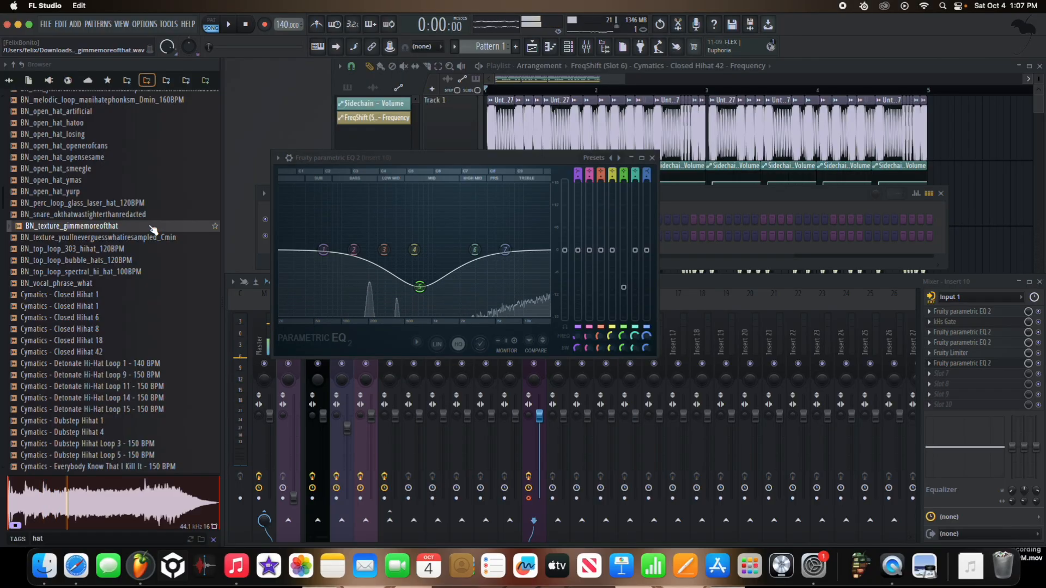
pyautogui.press('space')
pyautogui.click(140, 216)
pyautogui.press('space')
# Step: Place the BN_snare_okthatwastighterthanredacted sample on Track 5 and repeat it as six short clips leading up to the second bass clip
pyautogui.click(448, 132)
pyautogui.press('space')
pyautogui.moveTo(158, 215)
pyautogui.mouseDown()
pyautogui.moveTo(434, 327)
pyautogui.moveTo(493, 388)
pyautogui.moveTo(606, 401)
pyautogui.moveTo(633, 361)
pyautogui.moveTo(660, 381)
pyautogui.moveTo(604, 394)
pyautogui.moveTo(605, 372)
pyautogui.mouseUp()
pyautogui.scroll(5, 520, 391)
pyautogui.scroll(3, 632, 369)
pyautogui.press('space')
pyautogui.press('space')
pyautogui.press('space')
pyautogui.scroll(3, 612, 384)
pyautogui.press('space')
pyautogui.press('space')
pyautogui.press('space')
pyautogui.press('space')
pyautogui.press('space')
pyautogui.press('space')
pyautogui.press('space')
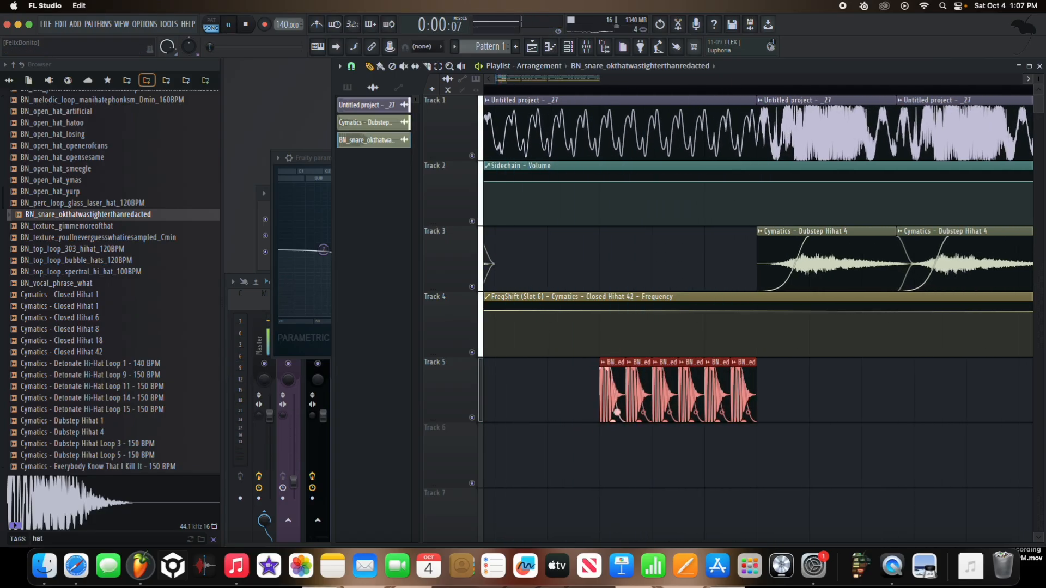
# Step: Rebuild the snare roll on Track 5 from six slightly longer clips, starting earlier and ending at the second bass clip
pyautogui.keyDown('super'); pyautogui.click(770, 398); pyautogui.keyUp('super')
pyautogui.rightClick(748, 399)
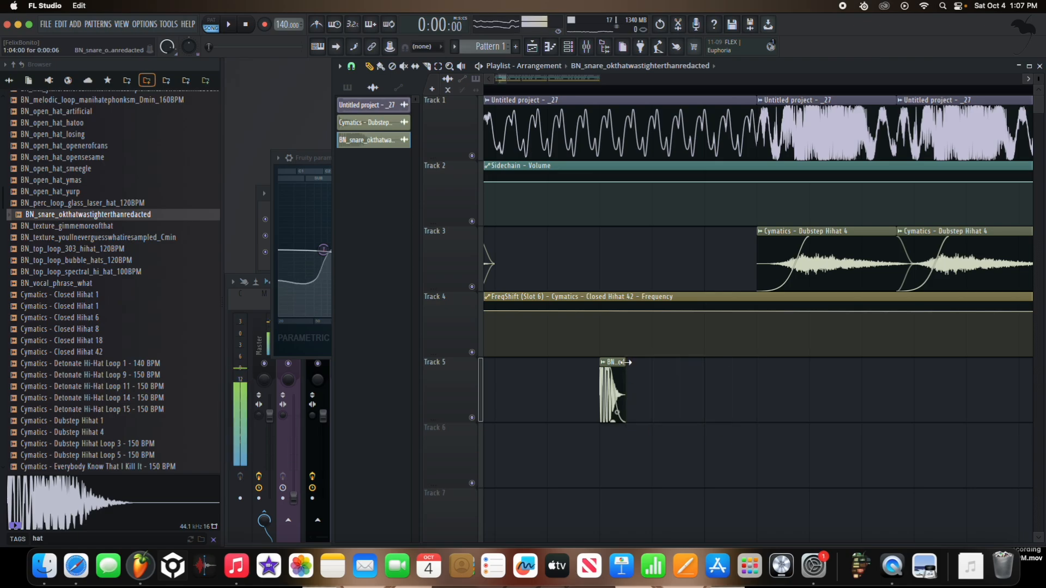
pyautogui.moveTo(638, 387)
pyautogui.mouseDown()
pyautogui.moveTo(763, 387)
pyautogui.moveTo(603, 380)
pyautogui.moveTo(566, 364)
pyautogui.mouseUp()
pyautogui.keyDown('super'); pyautogui.click(705, 386); pyautogui.keyUp('super')
pyautogui.press('super+b')
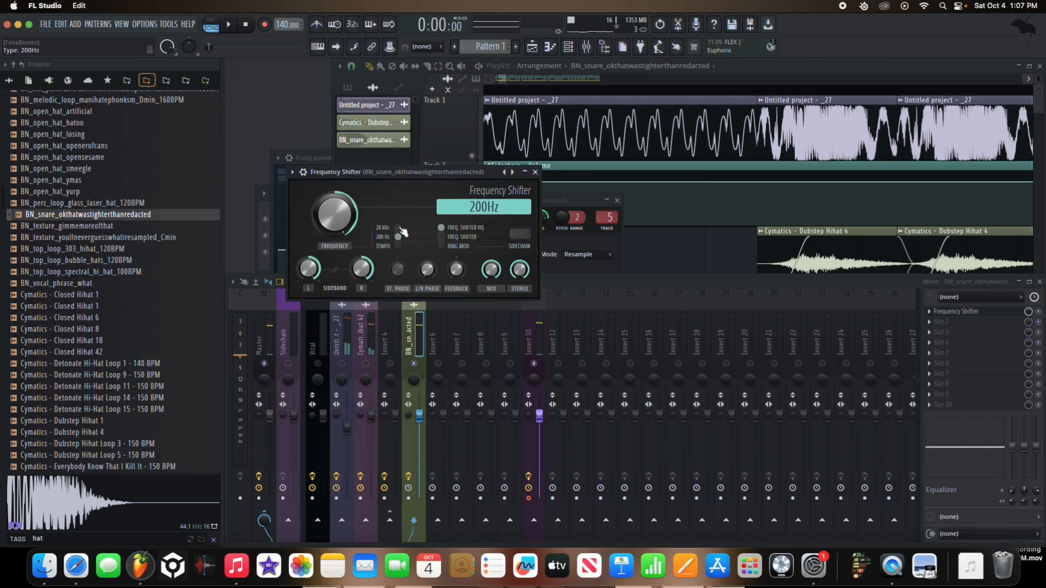
# Step: Switch the snare's Frequency Shifter to the 20 kHz range and set its frequency to 428 Hz, checking in playback
pyautogui.press('space')
pyautogui.moveTo(327, 212)
pyautogui.mouseDown()
pyautogui.moveTo(326, 234)
pyautogui.moveTo(323, 215)
pyautogui.mouseUp()
pyautogui.press('space')
pyautogui.click(530, 90)
pyautogui.click(321, 209)
pyautogui.press('space')
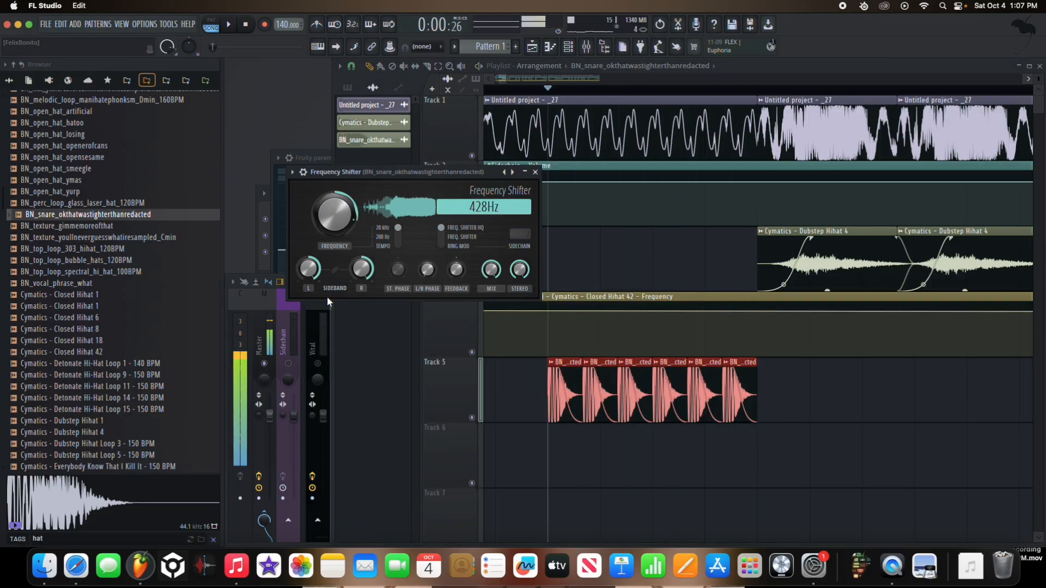
# Step: Load Patcher after the Frequency Shifter on the snare's mixer track and choose its Disperser preset
pyautogui.click(326, 322)
pyautogui.press('space')
pyautogui.click(414, 336)
pyautogui.click(1014, 341)
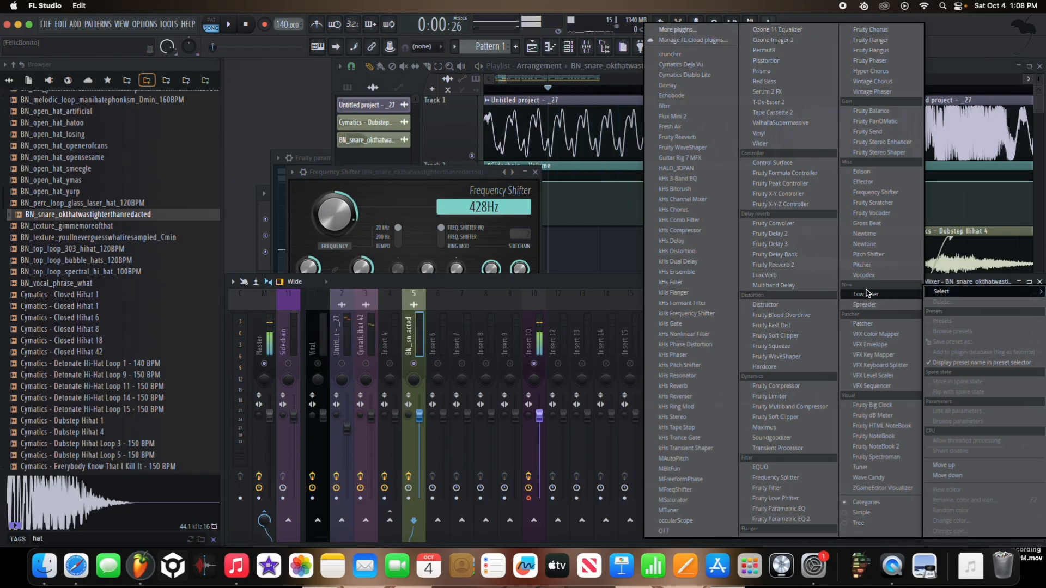
pyautogui.click(886, 324)
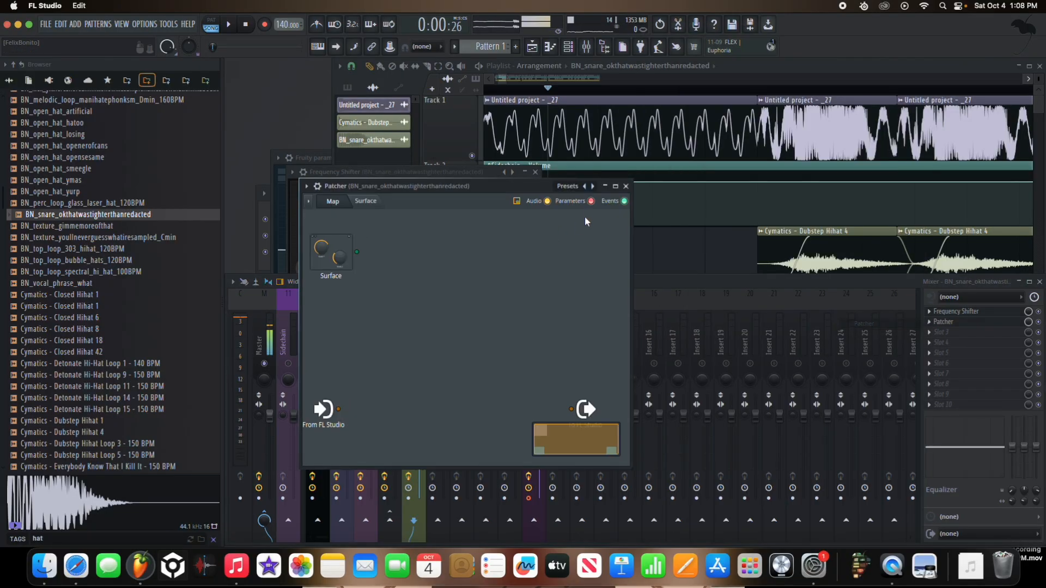
pyautogui.click(567, 186)
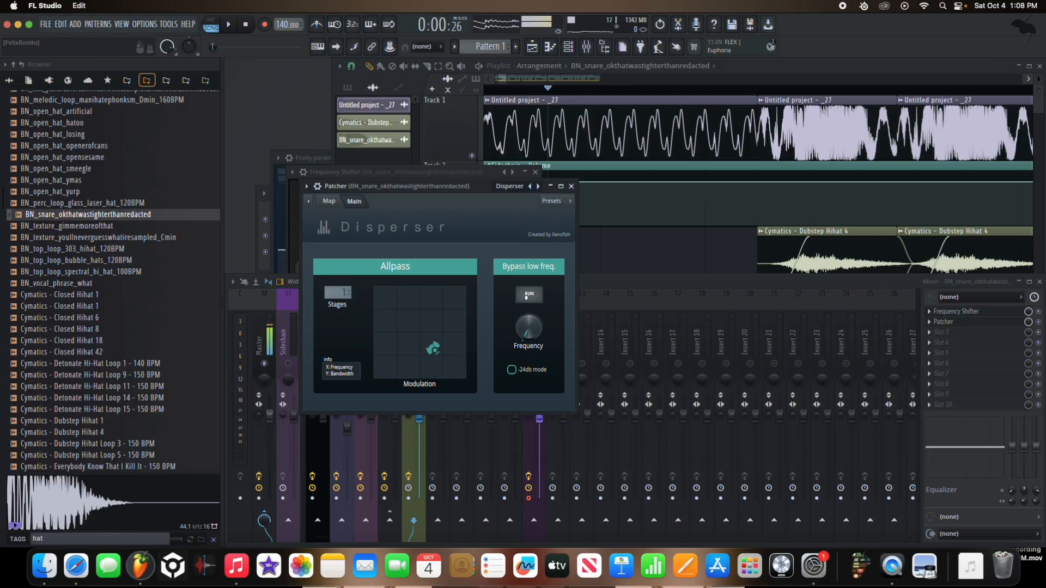
# Step: Load a second Patcher with the Disperser preset after the first on the snare's mixer track and close the plugin windows
pyautogui.press('space')
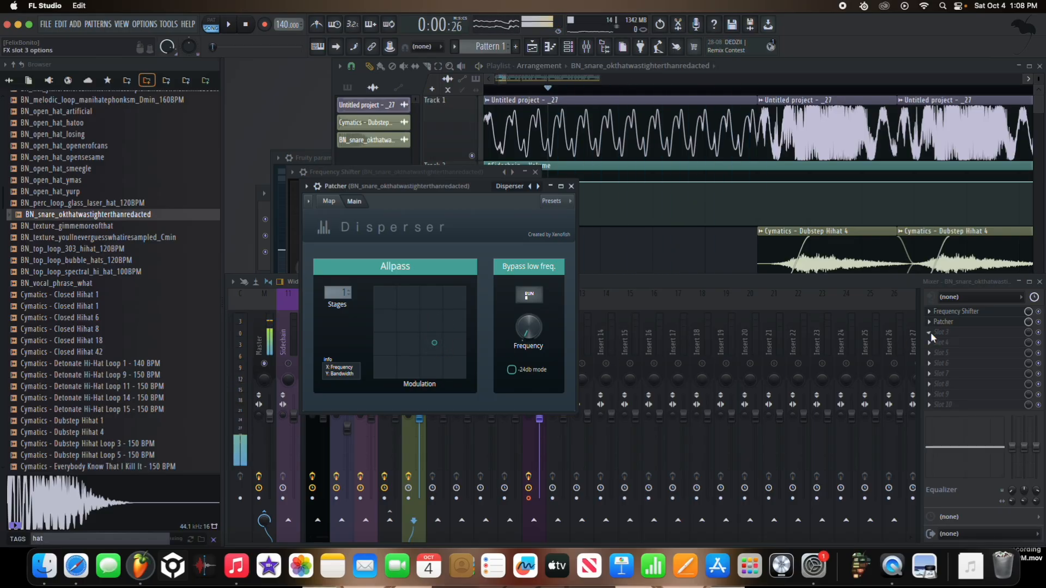
pyautogui.click(931, 335)
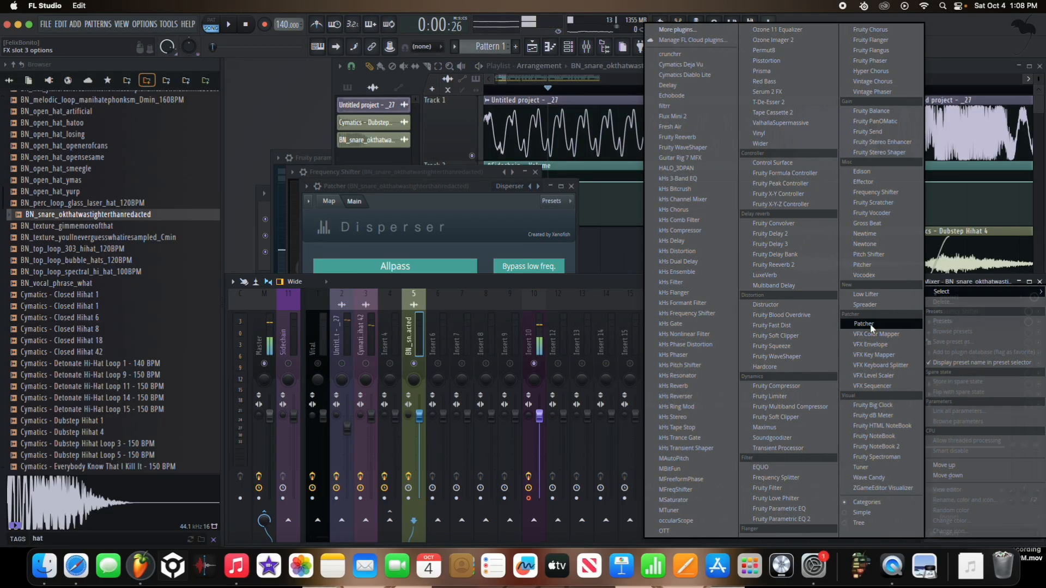
pyautogui.click(865, 324)
pyautogui.click(582, 201)
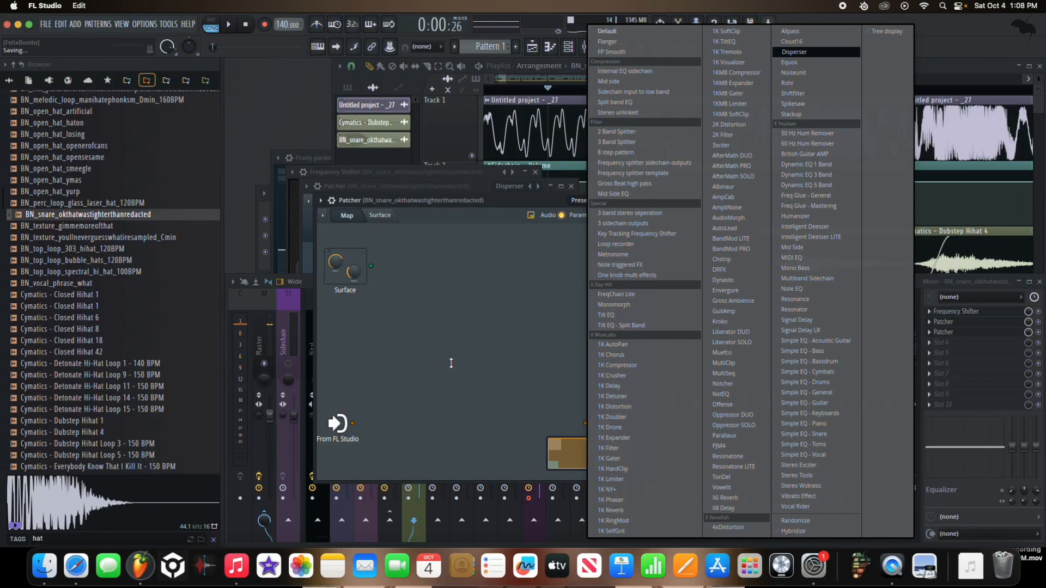
pyautogui.click(794, 52)
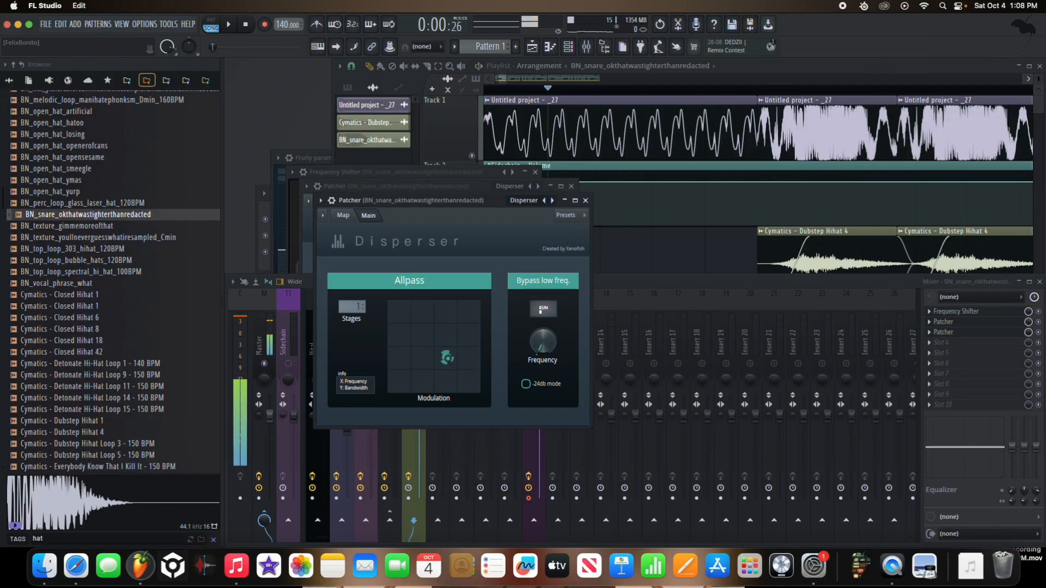
pyautogui.click(586, 200)
pyautogui.click(572, 187)
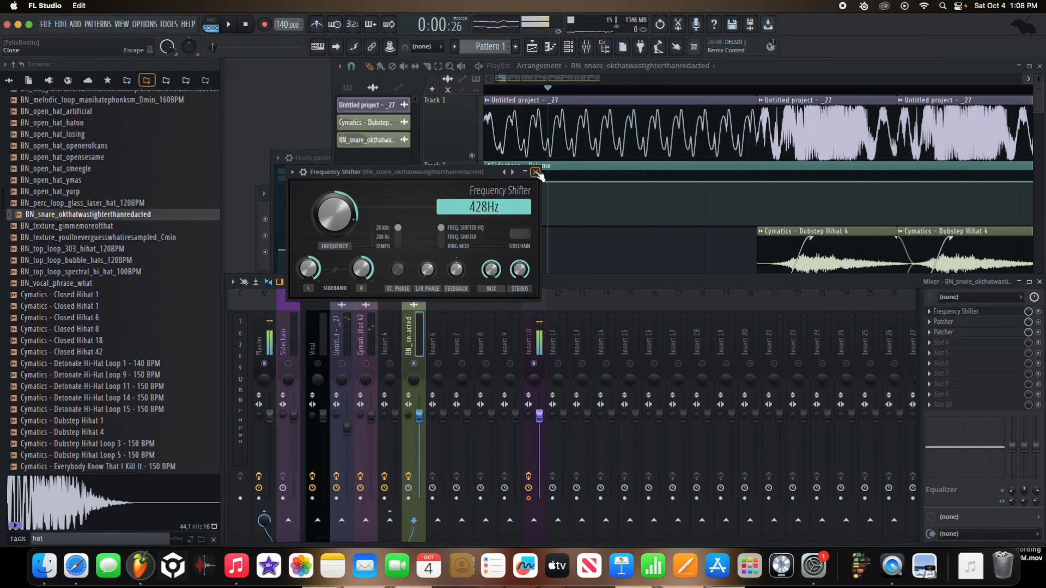
pyautogui.click(536, 172)
# Step: Load OTT in slot 5 of the snare's mixer track and set its depth to 82%, checking in playback
pyautogui.click(951, 358)
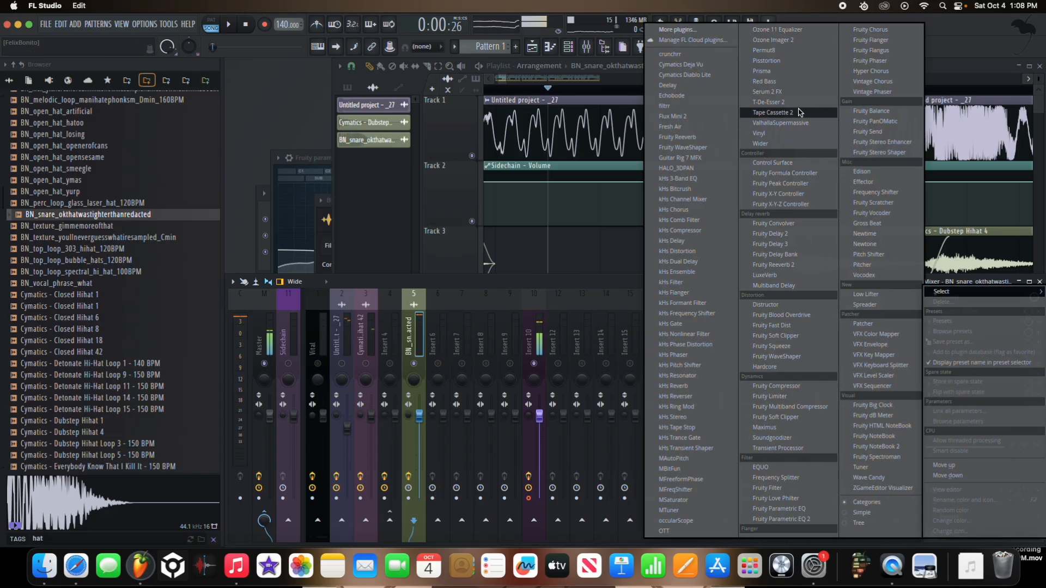
pyautogui.click(691, 526)
pyautogui.press('space')
pyautogui.moveTo(34, 125); pyautogui.dragTo(40, 149)
pyautogui.press('space')
# Step: Load Fruity Parametric EQ 2 after OTT on the snare's track and move its first band up as a low cut
pyautogui.click(936, 363)
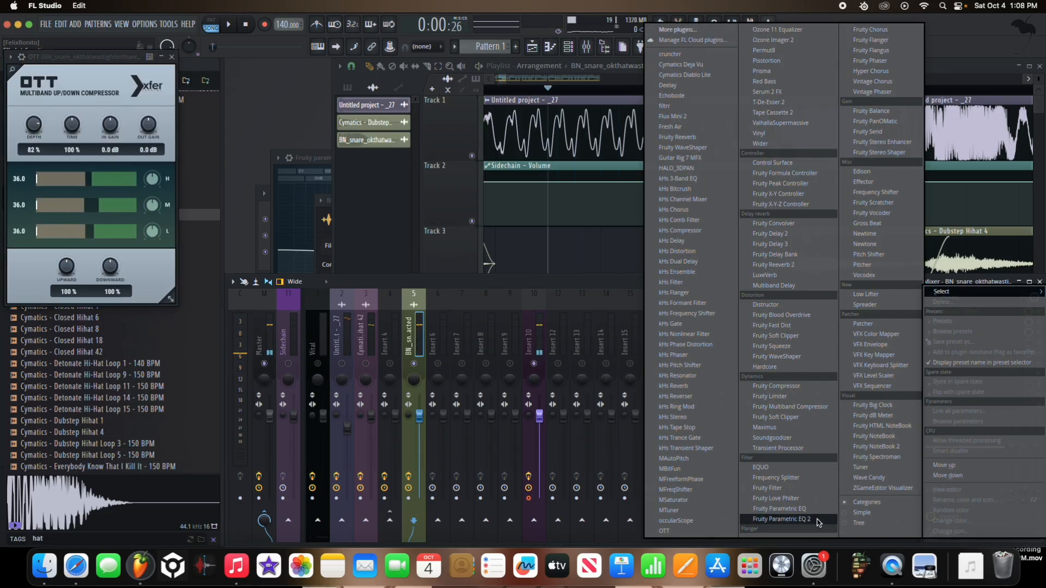
pyautogui.click(779, 520)
pyautogui.press('space')
pyautogui.moveTo(549, 144); pyautogui.dragTo(549, 155)
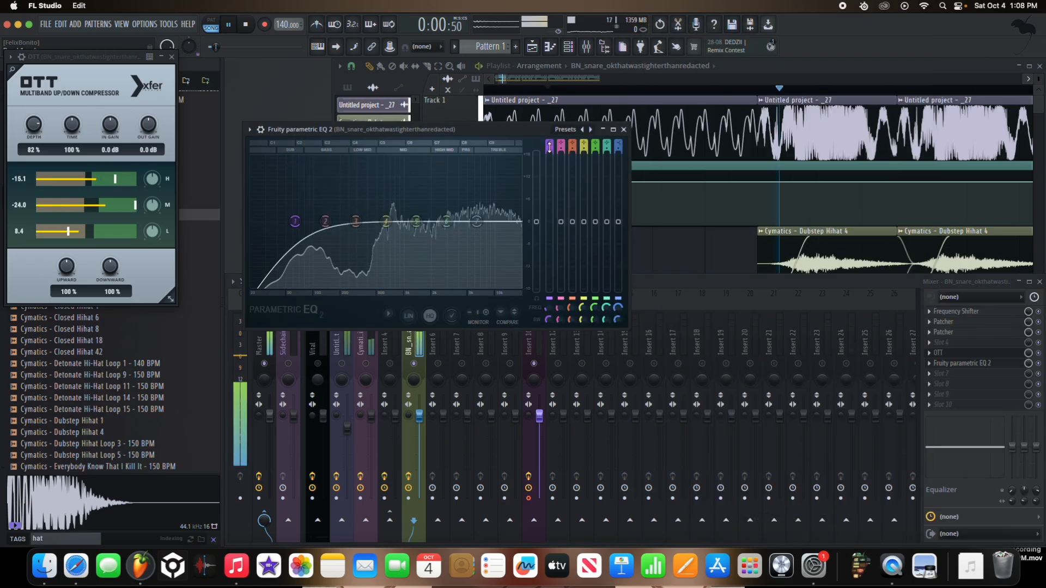
pyautogui.moveTo(295, 221); pyautogui.dragTo(389, 215)
# Step: Adjust the snare EQ's upper-mid band towards the treble, checking the sound in playback
pyautogui.press('space')
pyautogui.moveTo(446, 221); pyautogui.dragTo(486, 217)
pyautogui.press('space')
pyautogui.moveTo(447, 229); pyautogui.dragTo(448, 234)
pyautogui.press('space')
pyautogui.press('space')
pyautogui.press('space')
# Step: Rebuild the snare roll on Track 5 from four longer clips ending at the second bass clip, checking in playback
pyautogui.click(558, 94)
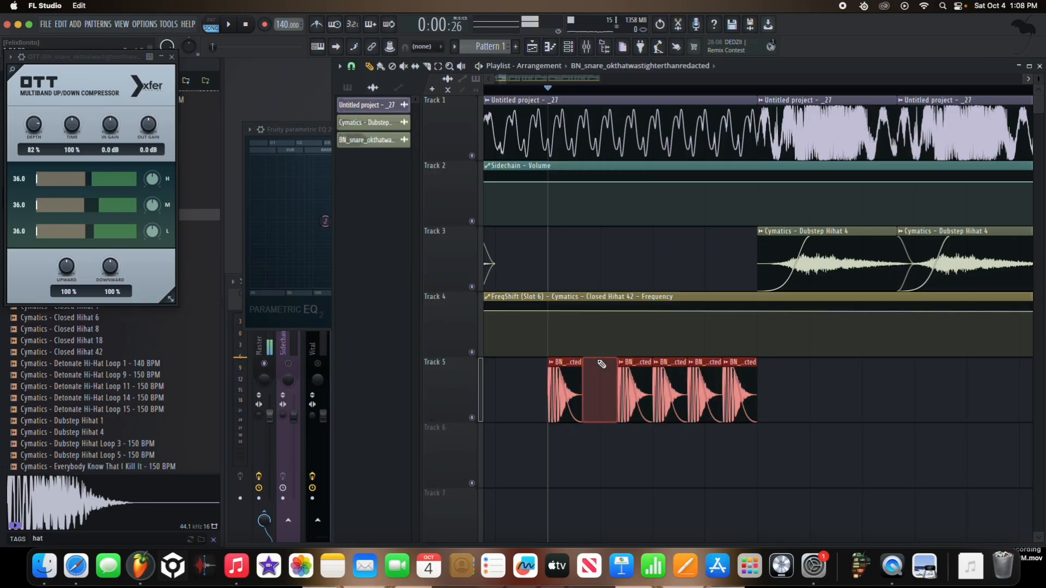
pyautogui.moveTo(586, 362); pyautogui.dragTo(746, 395)
pyautogui.rightClick(677, 390)
pyautogui.rightClick(627, 384)
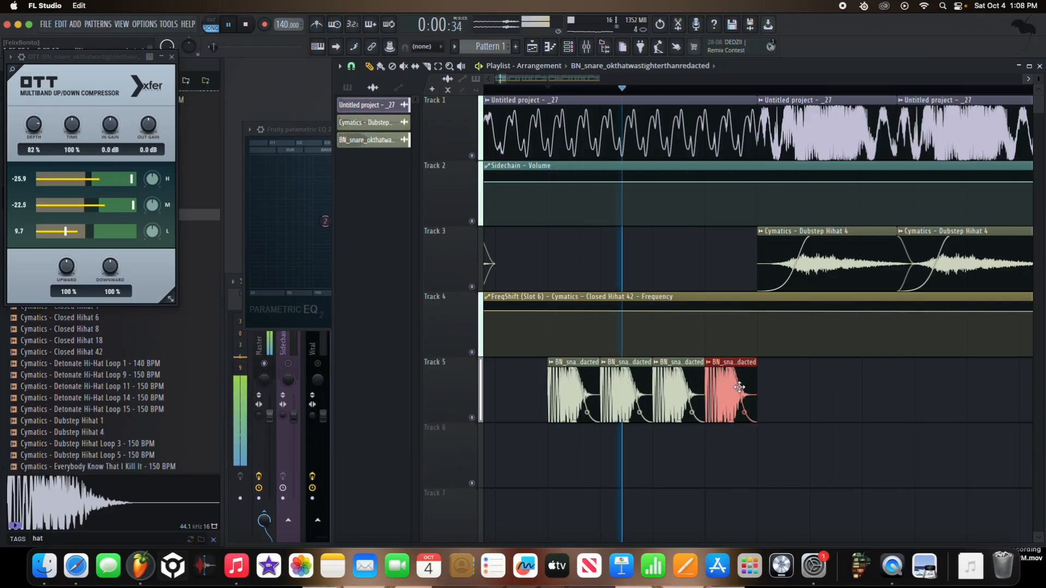
pyautogui.scroll(-2, 754, 396)
pyautogui.scroll(-4, 534, 212)
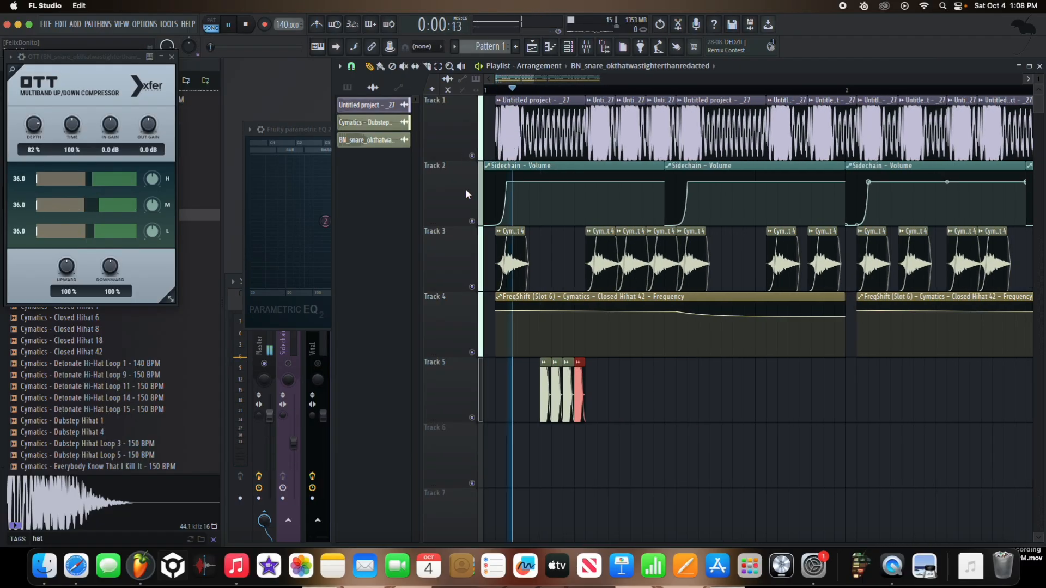
pyautogui.press('space')
# Step: Place snare clips on Track 5 in line with the first and second bass clips
pyautogui.scroll(2, 599, 397)
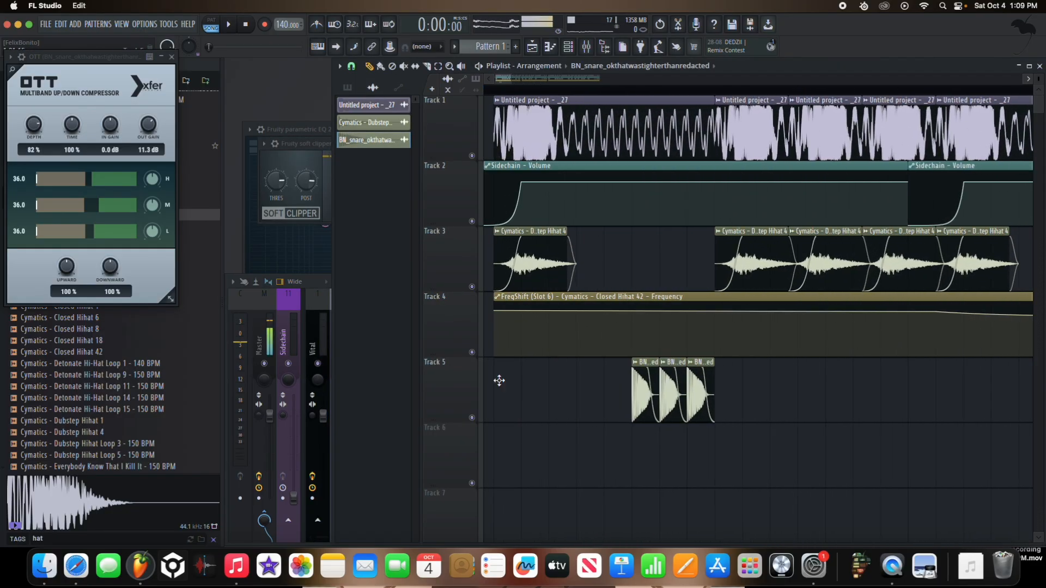
pyautogui.click(499, 380)
pyautogui.click(729, 400)
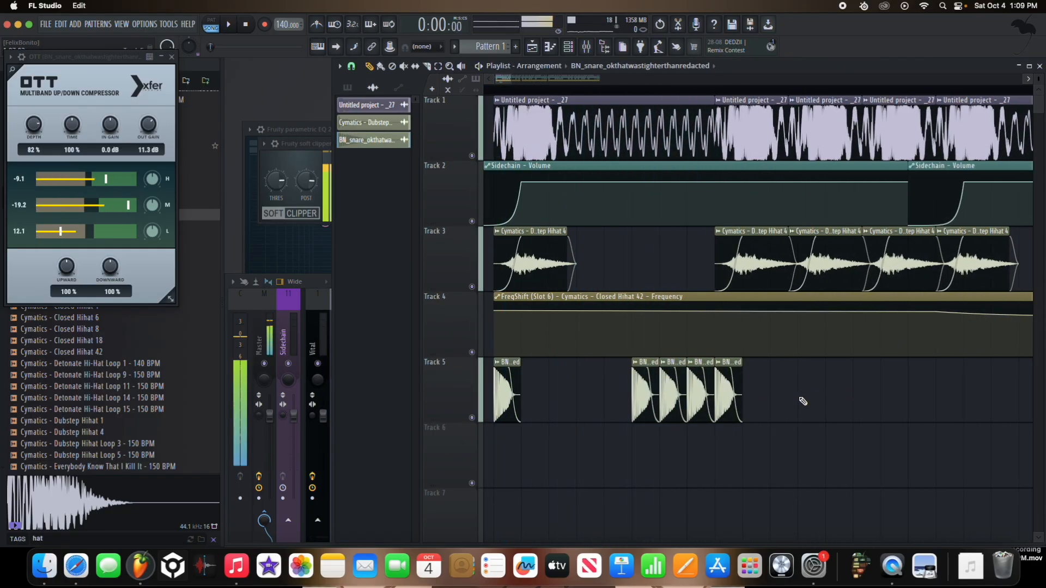
# Step: Load Fruity Parametric EQ 2 after the Fruity Soft Clipper on the shared bus track Insert 4
pyautogui.click(318, 332)
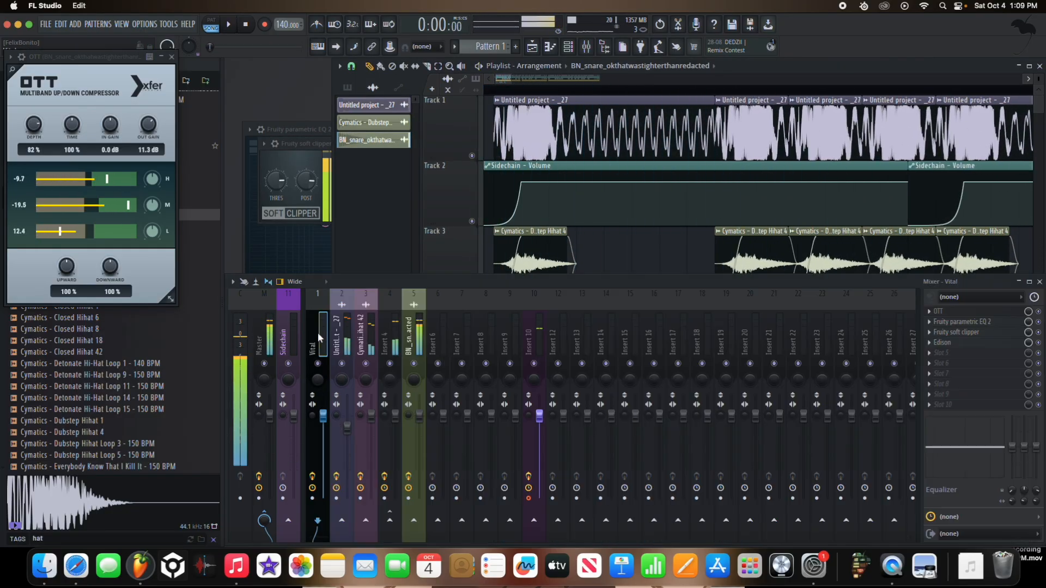
pyautogui.click(419, 346)
pyautogui.press('space')
pyautogui.press('space')
# Step: Shape the bus EQ with a low cut and a dip around 2957 Hz, comparing in playback, and close it
pyautogui.press('space')
pyautogui.click(391, 335)
pyautogui.press('space')
pyautogui.click(952, 335)
pyautogui.click(788, 519)
pyautogui.moveTo(578, 177); pyautogui.dragTo(578, 164)
pyautogui.moveTo(323, 250); pyautogui.dragTo(361, 250)
pyautogui.moveTo(384, 249); pyautogui.dragTo(474, 260)
pyautogui.press('space')
pyautogui.press('space')
pyautogui.press('space')
pyautogui.press('space')
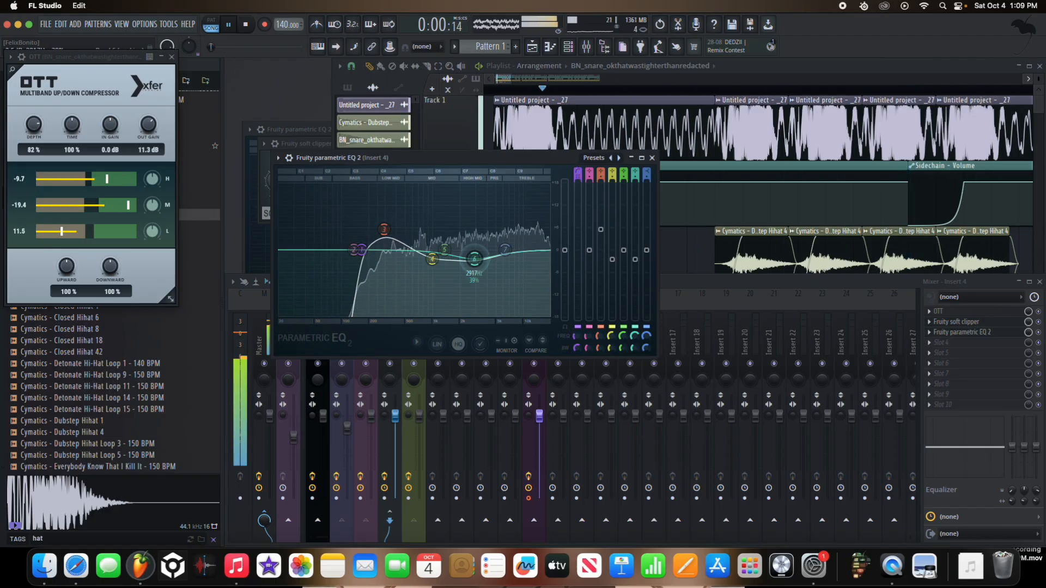
pyautogui.press('space')
pyautogui.press('space')
pyautogui.click(652, 158)
# Step: Play the arrangement to audition the snare hits against the bass and hi-hats
pyautogui.click(445, 175)
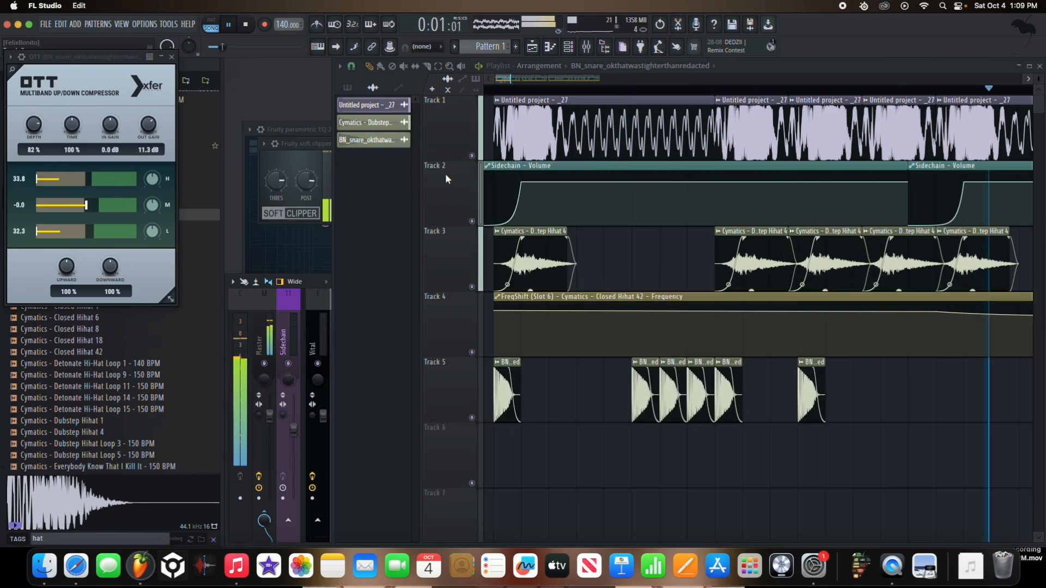
pyautogui.press('space')
pyautogui.press('space')
pyautogui.click(734, 365)
pyautogui.press('space')
pyautogui.press('space')
pyautogui.press('space')
pyautogui.press('space')
# Step: Paste copies of the snare clip on Track 5 in line with the remaining bass hits of the first bar
pyautogui.click(873, 388)
pyautogui.scroll(3, 899, 390)
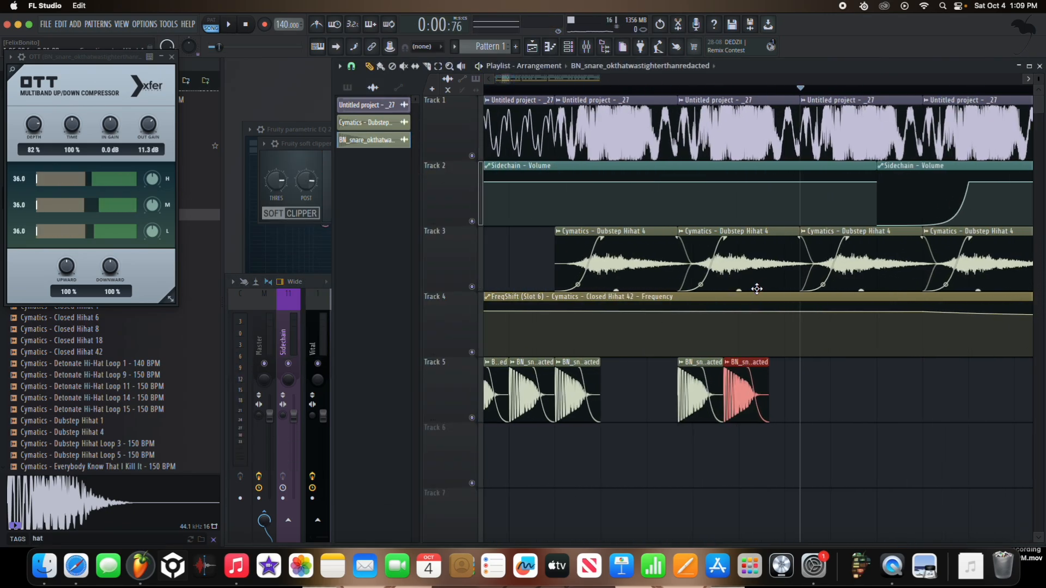
pyautogui.press('super+z')
pyautogui.scroll(1, 757, 291)
pyautogui.press('super+v')
pyautogui.scroll(-4, 718, 324)
pyautogui.scroll(3, 783, 227)
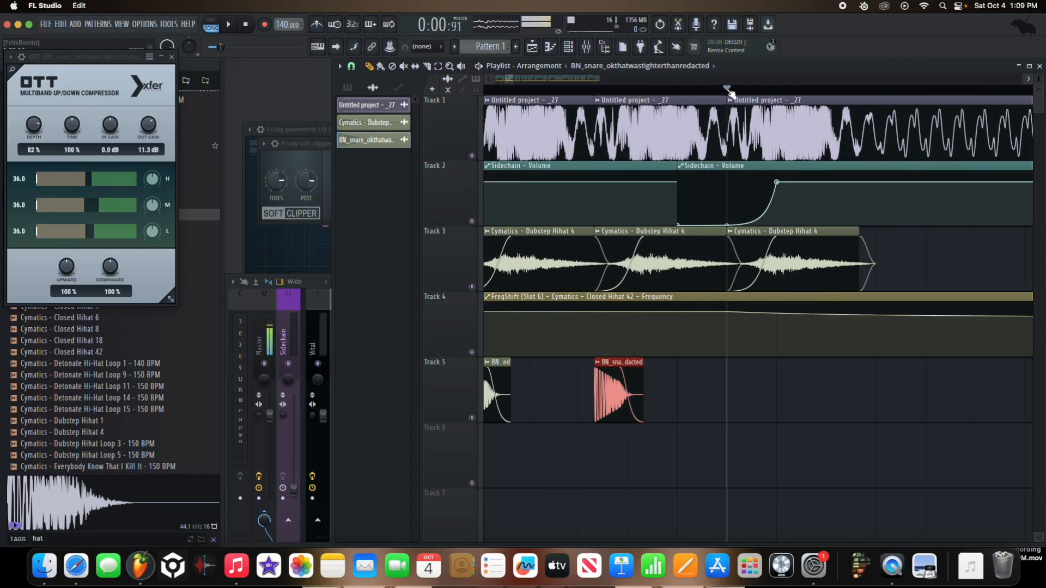
pyautogui.press('super+v')
pyautogui.scroll(-4, 626, 282)
pyautogui.scroll(3, 793, 185)
pyautogui.click(759, 92)
pyautogui.press('super+v')
pyautogui.scroll(-4, 761, 185)
pyautogui.scroll(3, 700, 185)
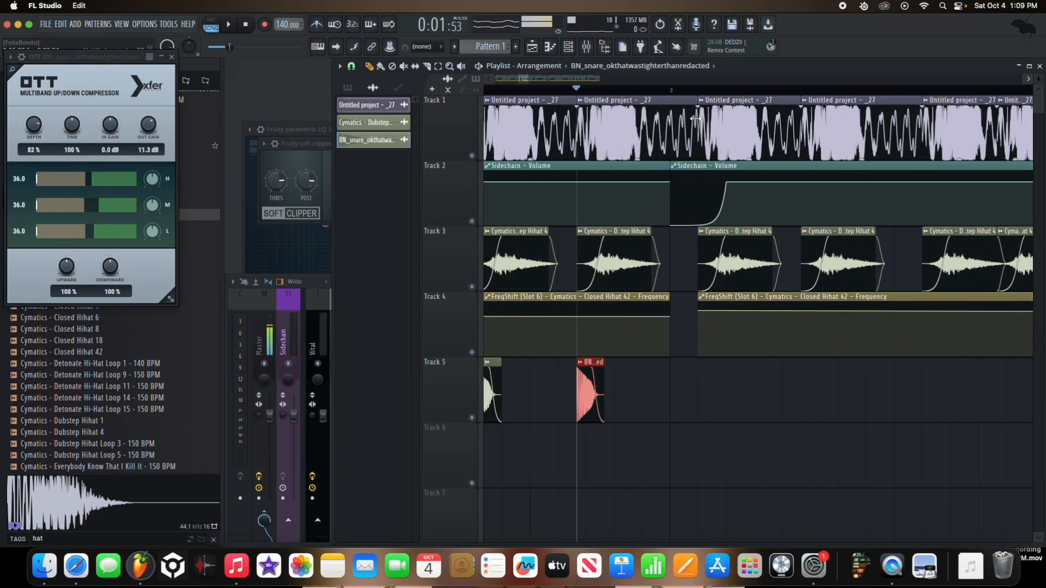
# Step: Continue pasting snare clips on Track 5 in line with the bass hits through the second bar
pyautogui.click(700, 90)
pyautogui.press('super+v')
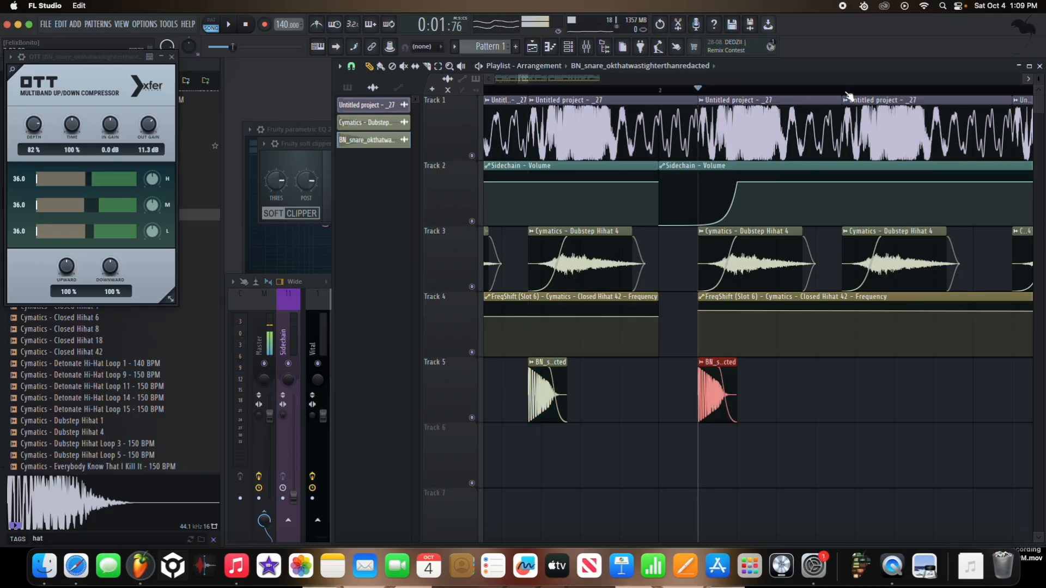
pyautogui.scroll(-4, 827, 114)
pyautogui.scroll(3, 683, 185)
pyautogui.click(683, 90)
pyautogui.press('super+v')
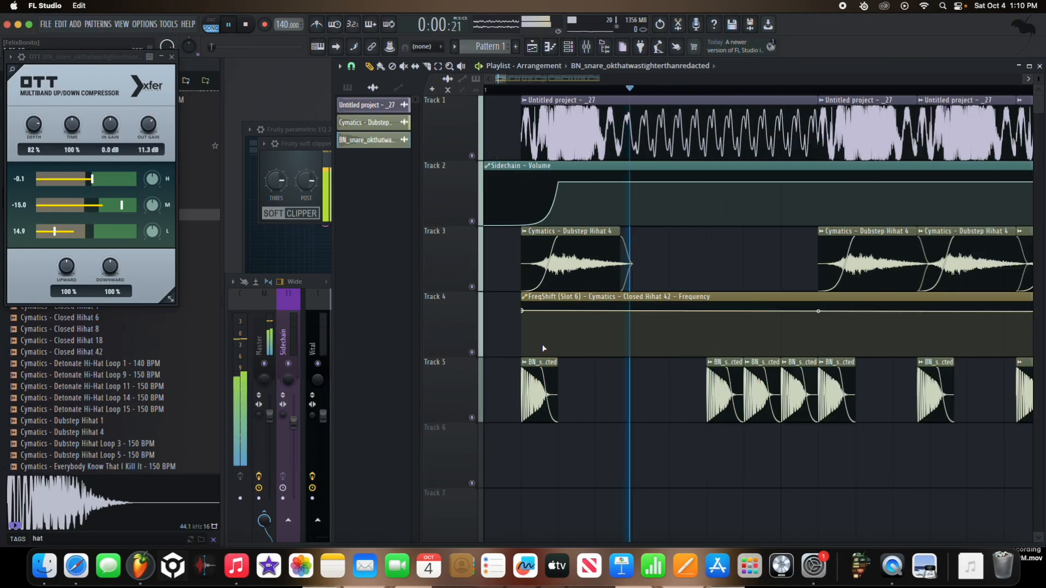
pyautogui.scroll(-8, 651, 376)
pyautogui.scroll(6, 658, 381)
pyautogui.scroll(-2, 662, 389)
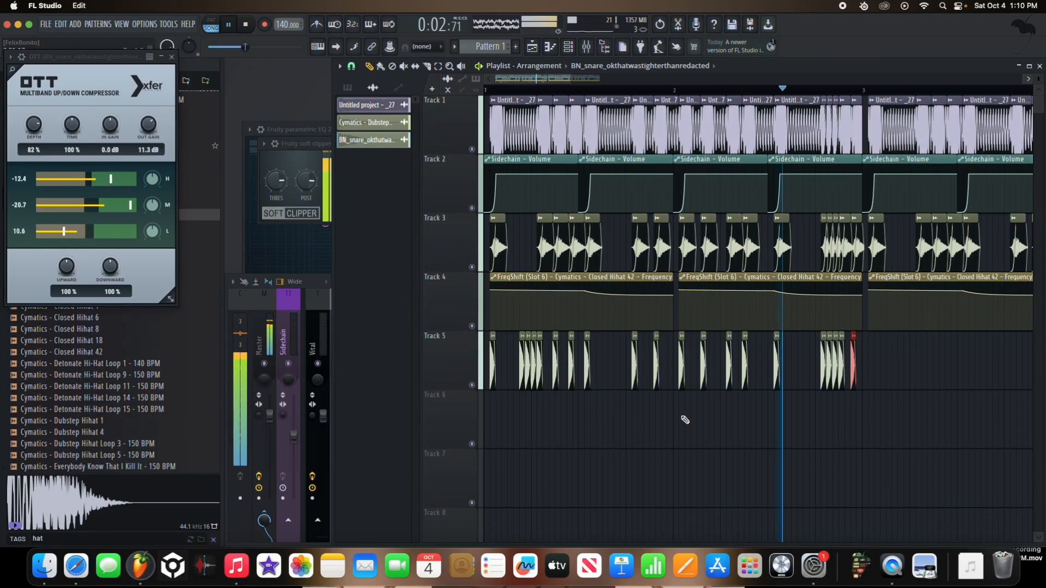
# Step: Add a snare clip on Track 5 at the first bass hit of bar 3 and check the pattern in playback
pyautogui.press('space')
pyautogui.press('space')
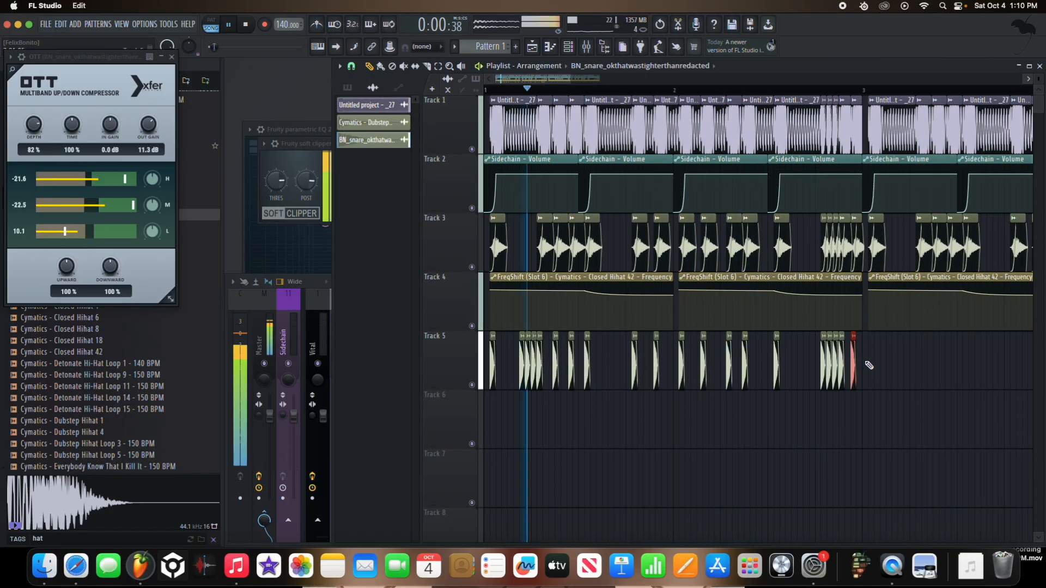
pyautogui.scroll(6, 865, 360)
pyautogui.scroll(-6, 812, 361)
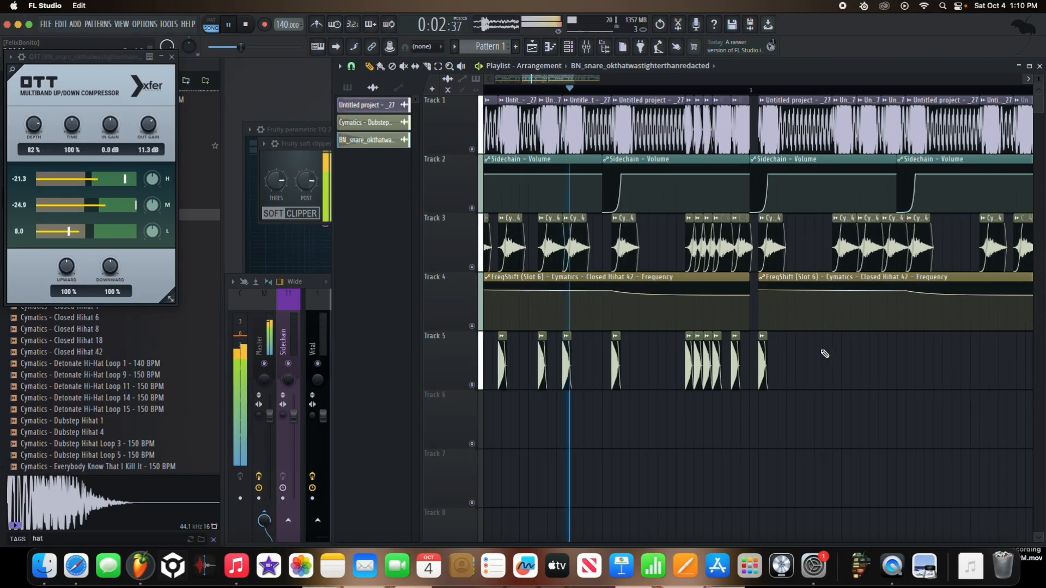
pyautogui.press('space')
# Step: Open the bass audio clip's settings and try a maximum Out fade on the sample
pyautogui.scroll(6, 453, 147)
pyautogui.doubleClick(524, 124)
pyautogui.click(300, 372)
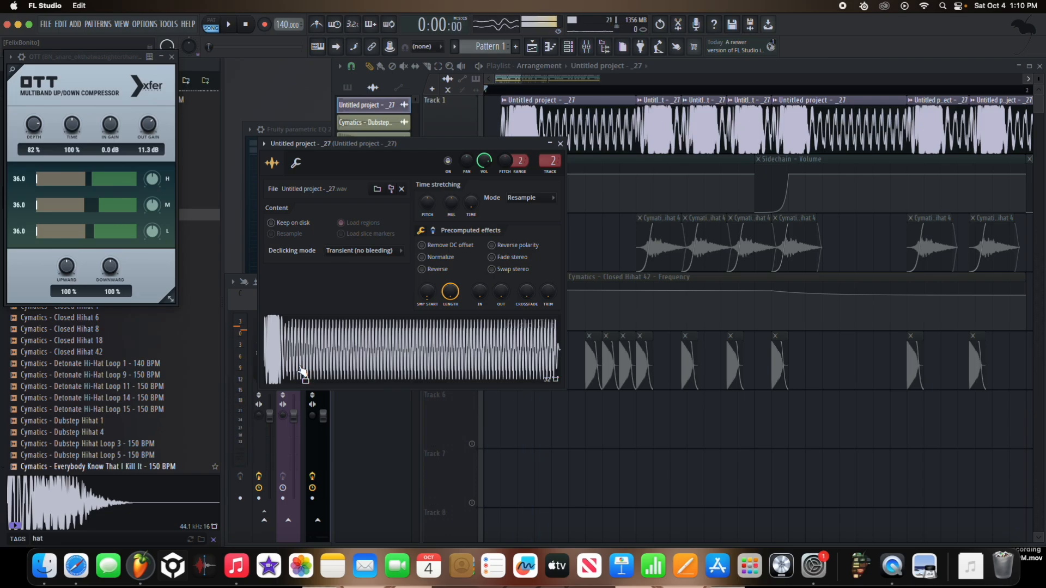
pyautogui.click(304, 372)
pyautogui.moveTo(503, 292); pyautogui.dragTo(503, 243)
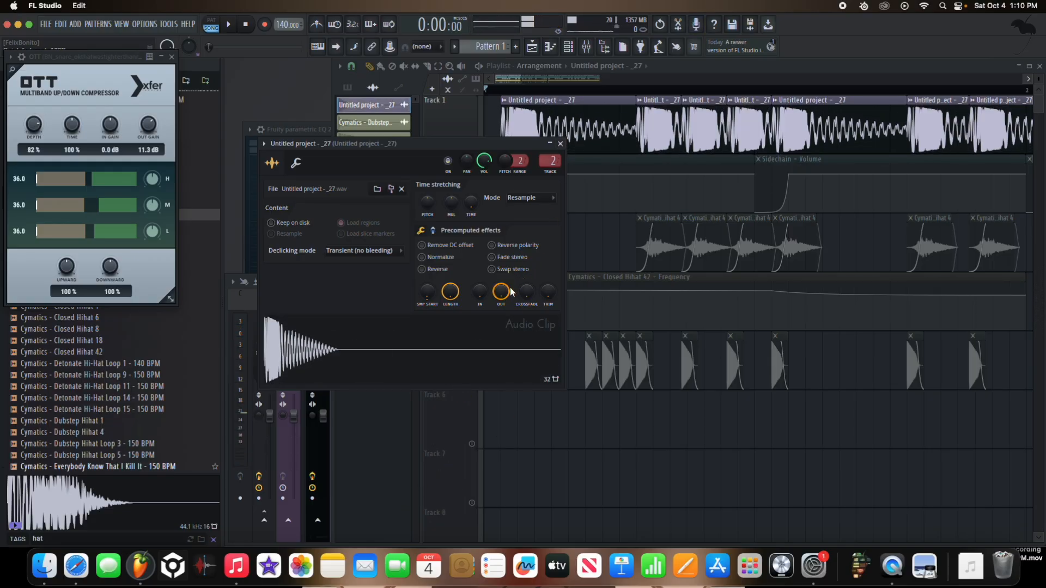
# Step: Try a reduced Length on the bass sample and listen to it soloed and with the other tracks
pyautogui.click(451, 394)
pyautogui.moveTo(333, 302); pyautogui.dragTo(567, 276)
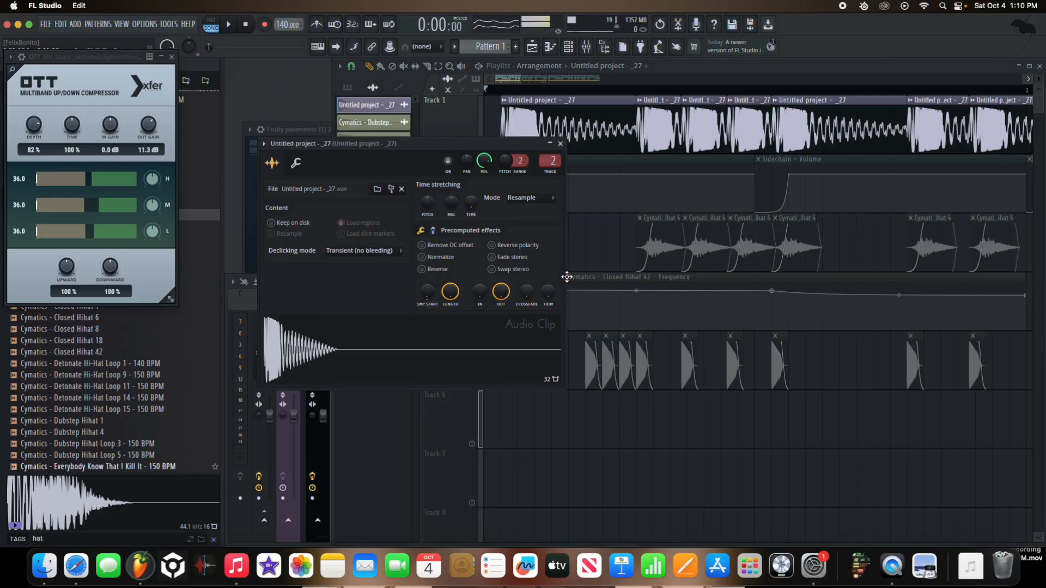
pyautogui.moveTo(450, 292); pyautogui.dragTo(450, 337)
pyautogui.press('space')
pyautogui.click(464, 133)
pyautogui.rightClick(472, 149)
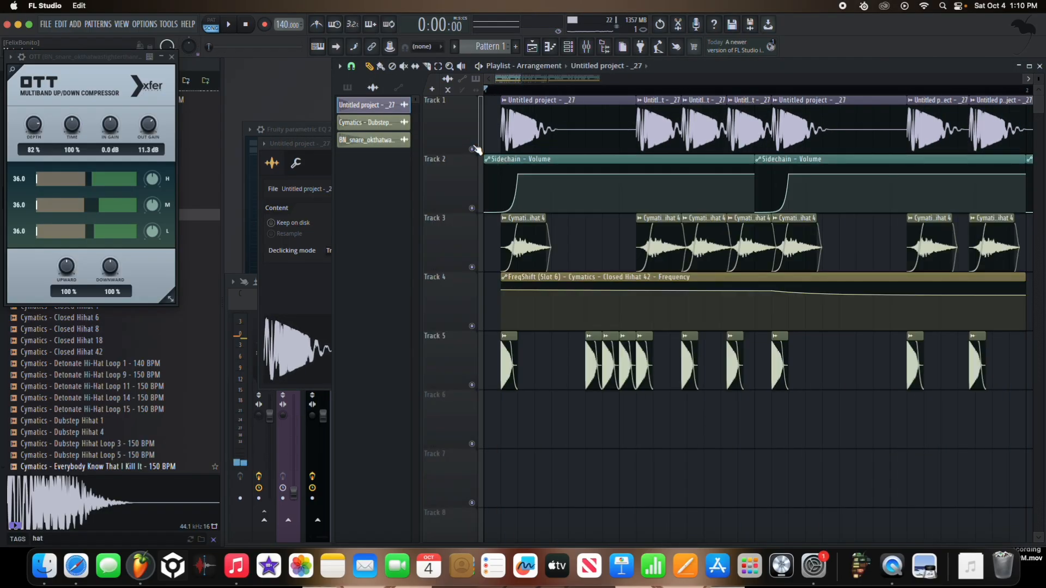
# Step: Reset the bass sample's Out fade to zero, restore its full Length, and close the clip's settings
pyautogui.doubleClick(518, 139)
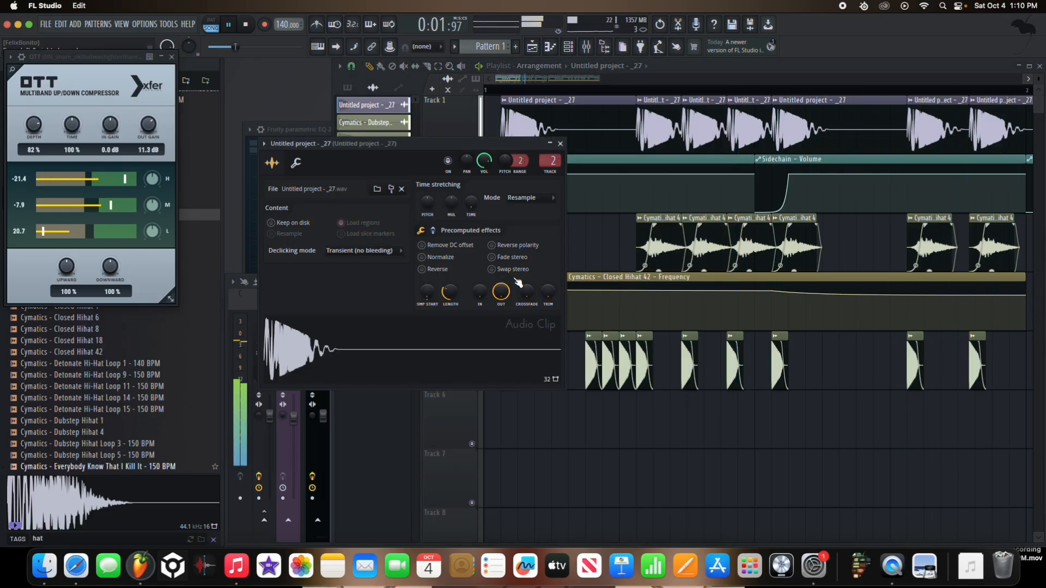
pyautogui.press('space')
pyautogui.moveTo(505, 287); pyautogui.dragTo(506, 376)
pyautogui.moveTo(450, 296); pyautogui.dragTo(449, 286)
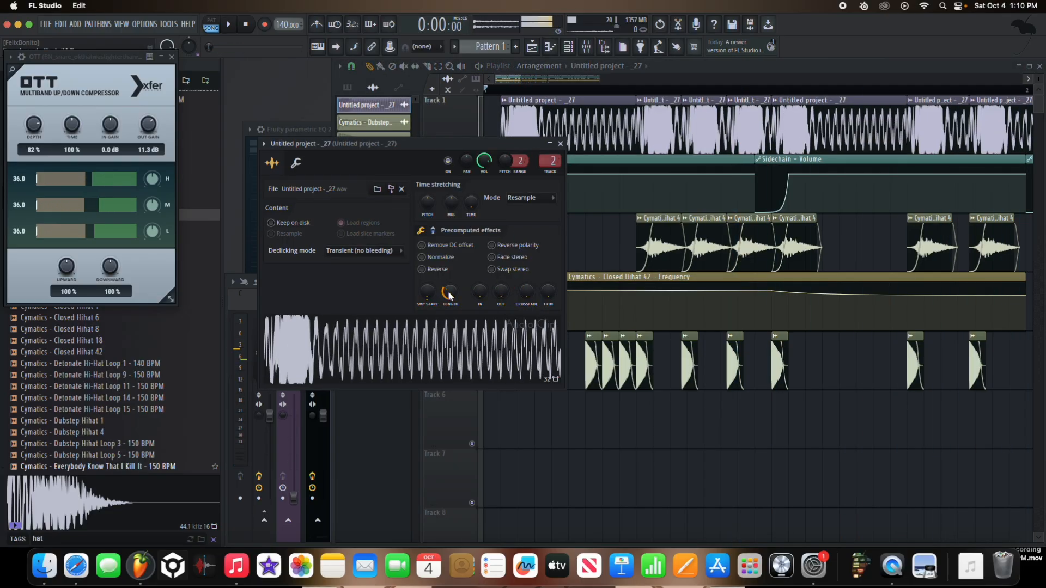
pyautogui.scroll(10, 450, 296)
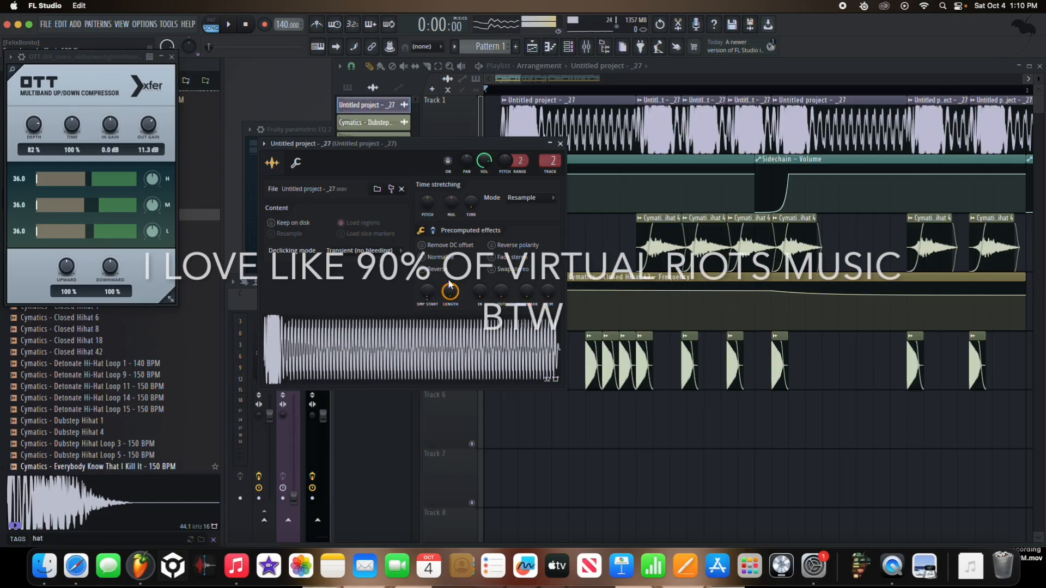
pyautogui.press('space')
pyautogui.click(560, 144)
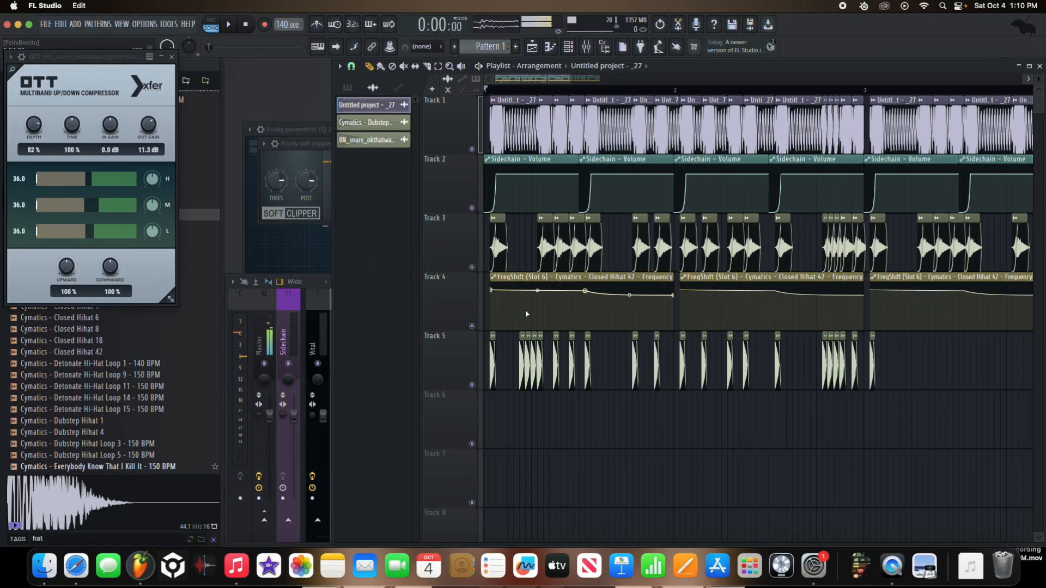
# Step: Move the shared bus from Insert 4 to Insert 5, past the snare's mixer track, and select it
pyautogui.click(319, 319)
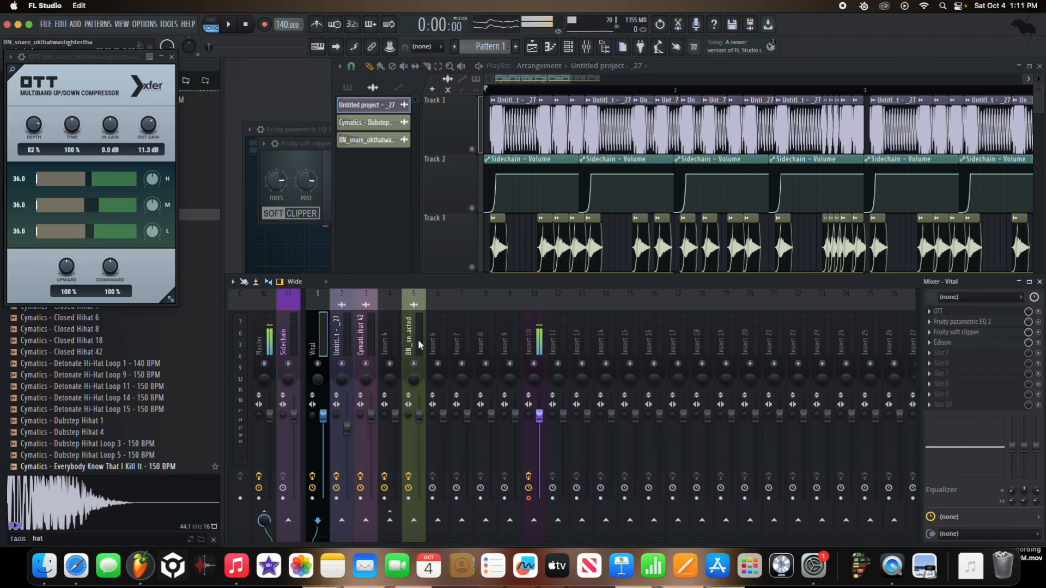
pyautogui.scroll(8, 443, 174)
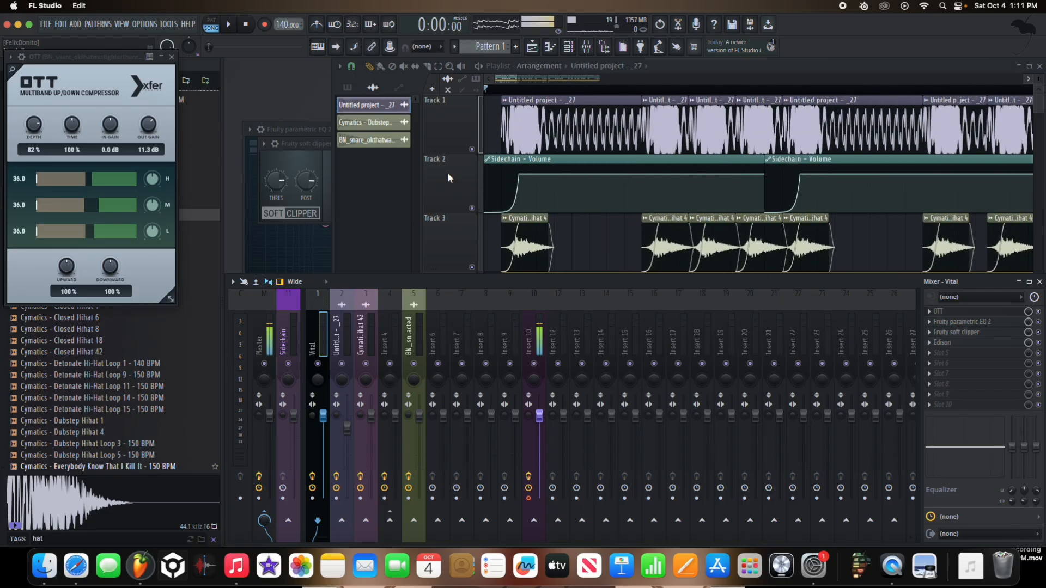
pyautogui.click(494, 89)
pyautogui.press('space')
pyautogui.click(309, 341)
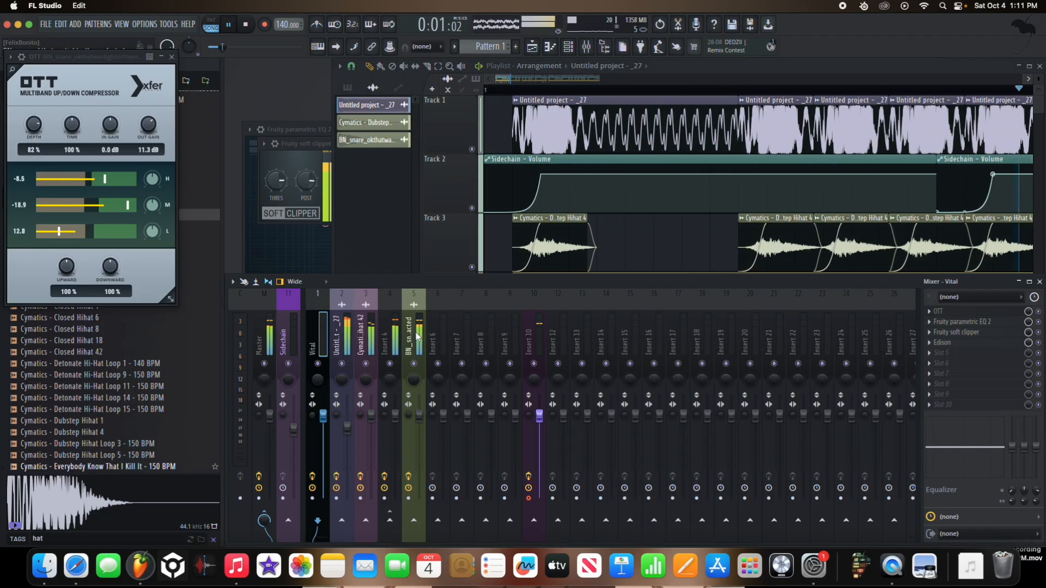
pyautogui.click(371, 336)
pyautogui.click(395, 337)
pyautogui.hotkey('alt', 'Right')
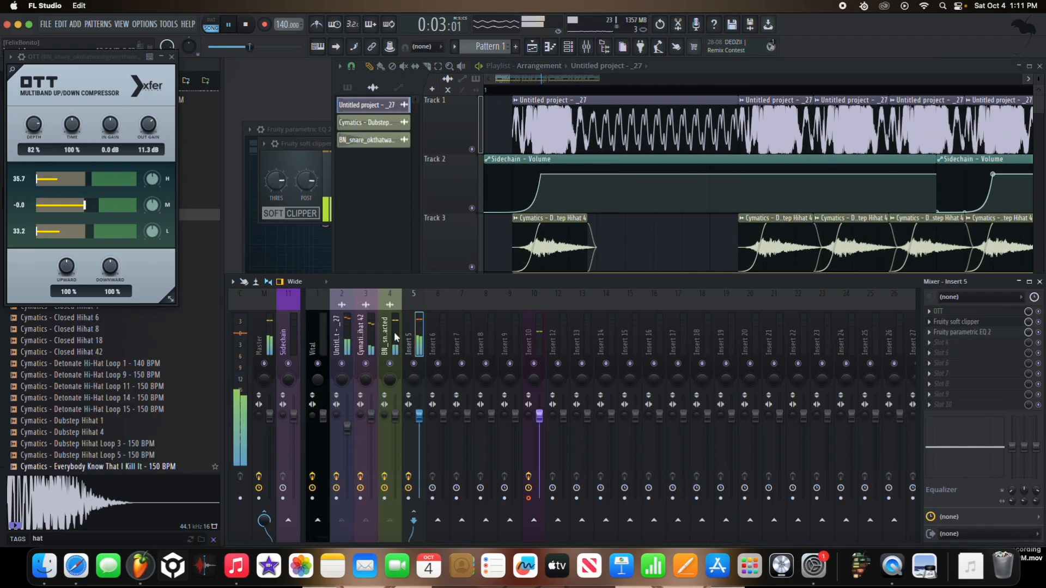
pyautogui.click(395, 334)
pyautogui.press('space')
pyautogui.click(410, 331)
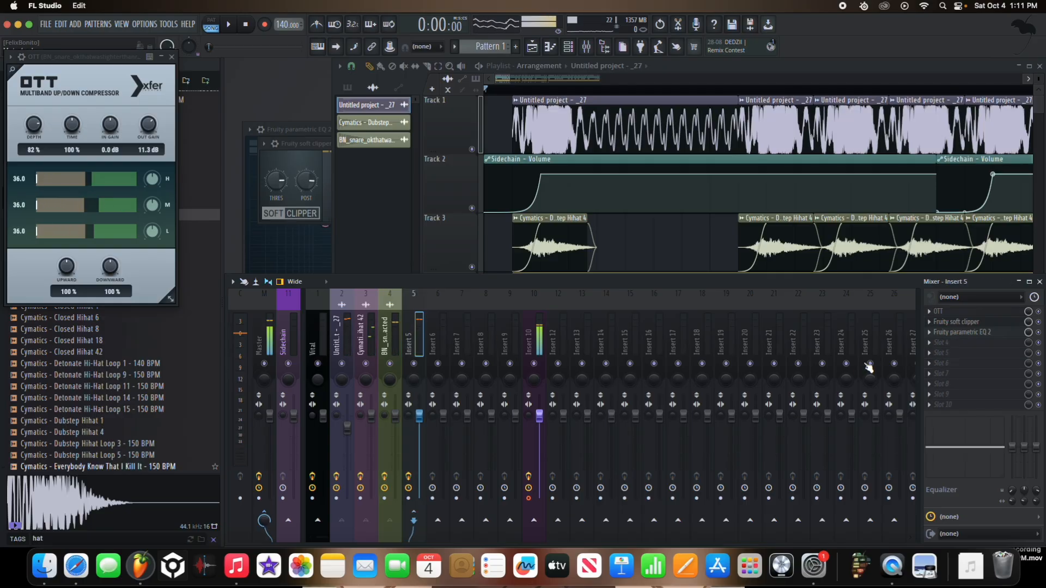
# Step: Add Fruity Convolver after the parametric EQ on Insert 5 and close the OTT window
pyautogui.click(1001, 342)
pyautogui.click(774, 225)
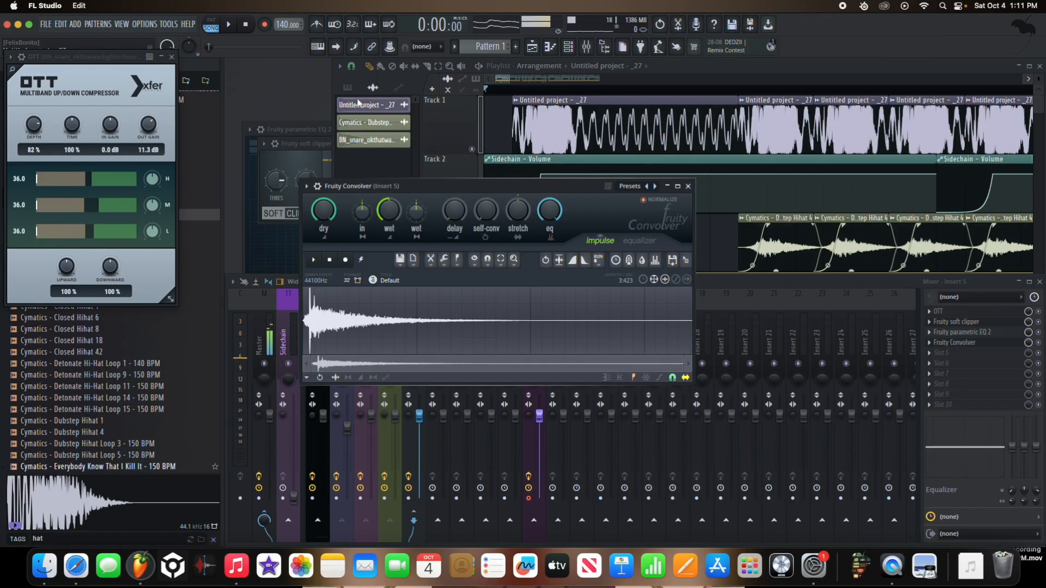
pyautogui.click(171, 57)
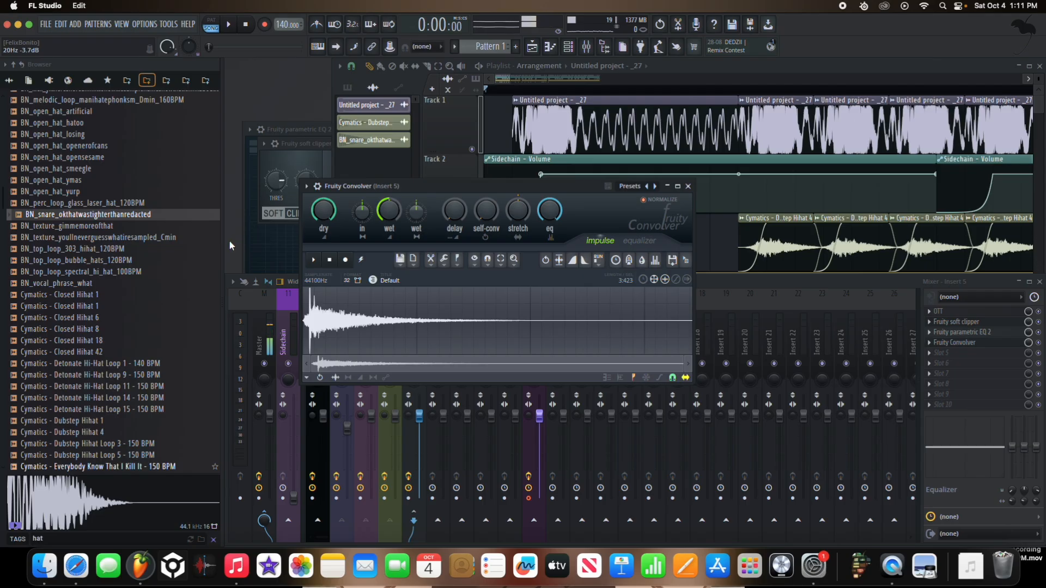
# Step: Search the sample browser for "clap" and load BN_clap_airtight as the Convolver's impulse
pyautogui.click(173, 296)
pyautogui.click(154, 317)
pyautogui.click(135, 273)
pyautogui.moveTo(54, 525)
pyautogui.write('cla')
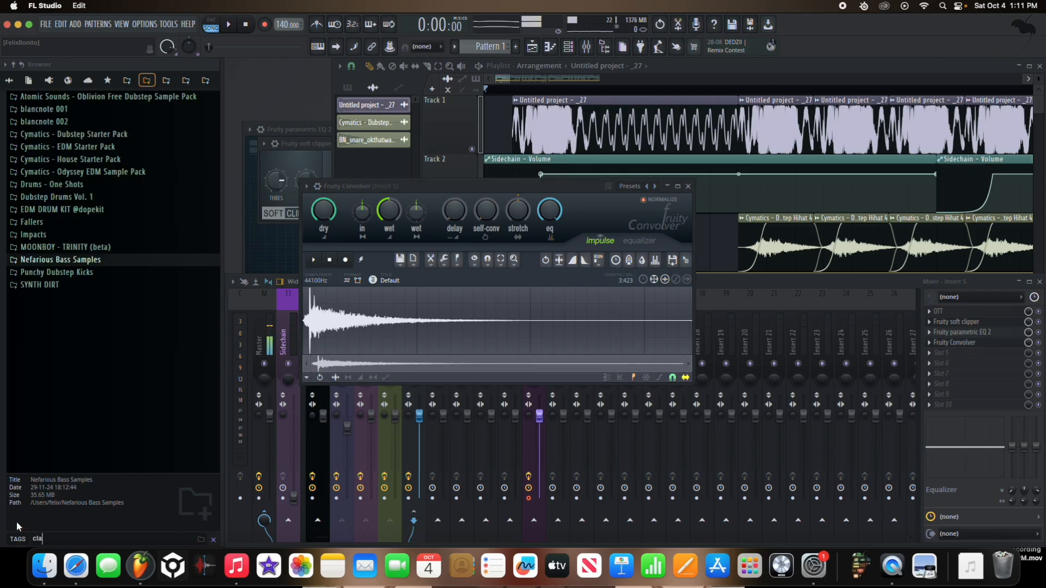
pyautogui.write('p')
pyautogui.click(60, 424)
pyautogui.moveTo(58, 413); pyautogui.dragTo(597, 299)
# Step: Fade out the clap impulse, turn the Convolver's dry level fully down, and listen to the result
pyautogui.press('space')
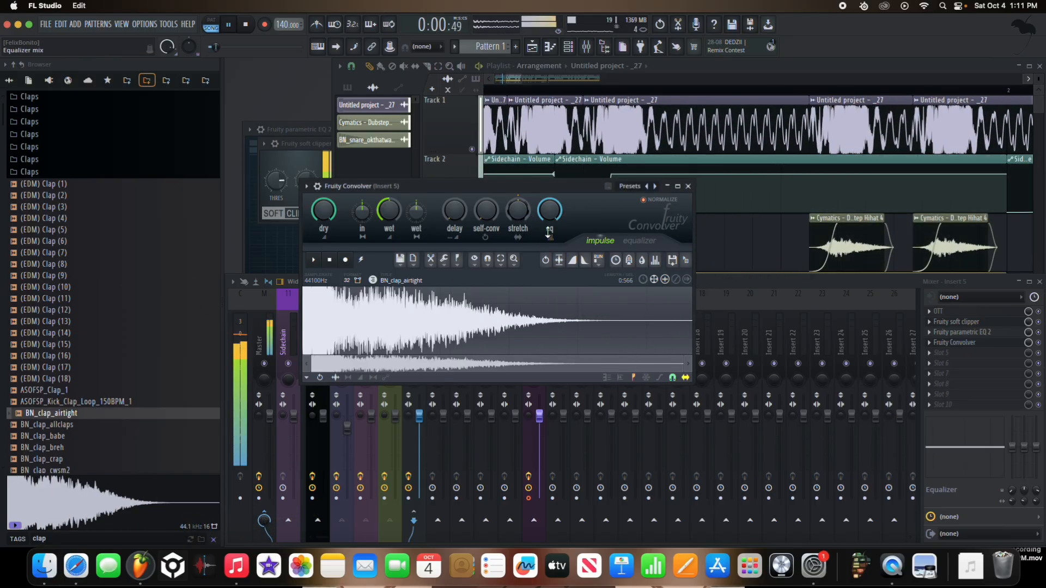
pyautogui.click(586, 260)
pyautogui.press('space')
pyautogui.press('space')
# Step: Lower the Convolver's wet level and set its stretch ratio to 84% while listening
pyautogui.press('space')
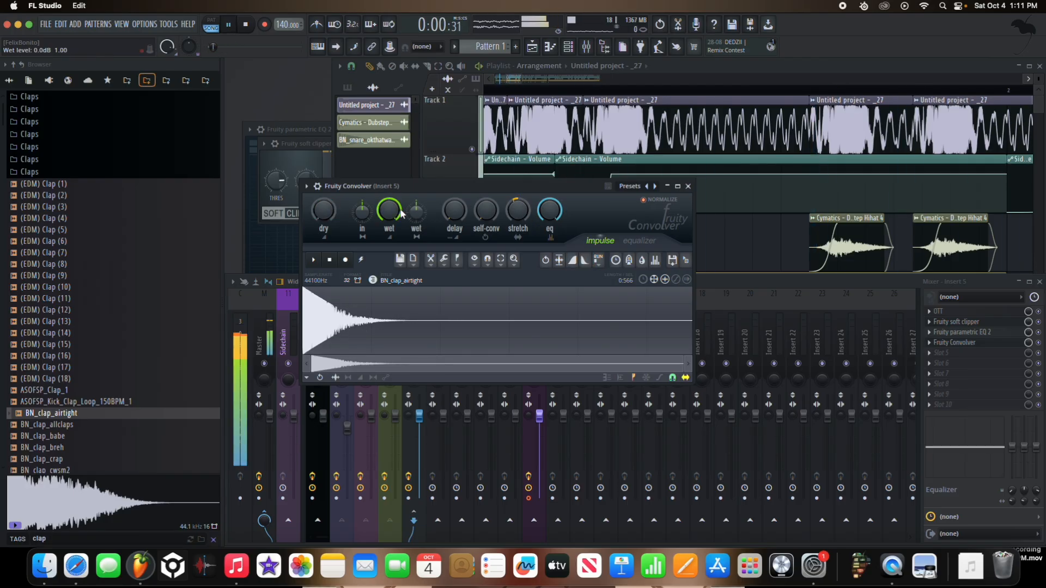
pyautogui.moveTo(401, 207); pyautogui.dragTo(400, 218)
pyautogui.press('space')
pyautogui.press('space')
pyautogui.press('space')
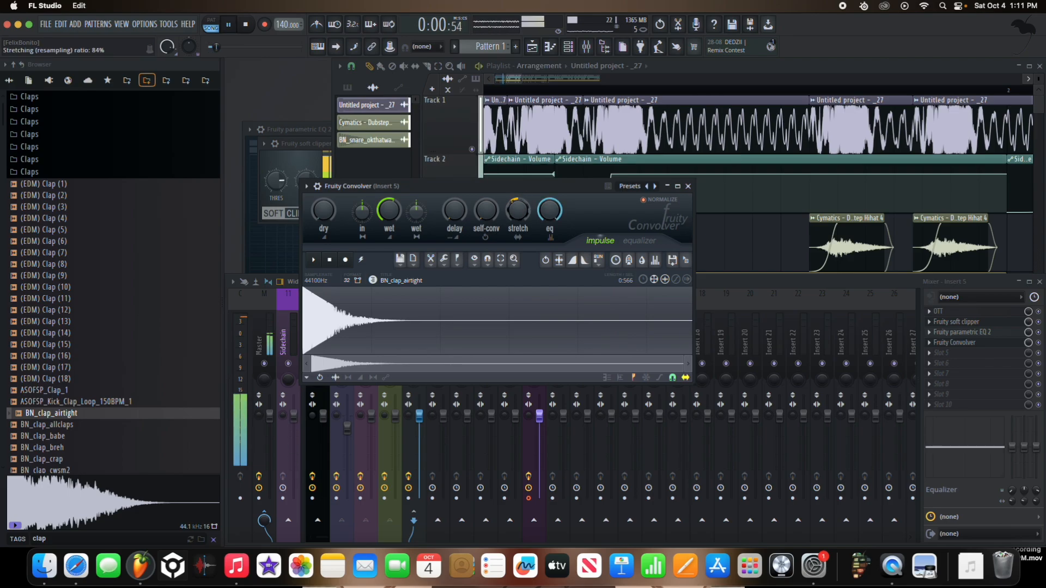
pyautogui.moveTo(323, 210); pyautogui.dragTo(325, 212)
# Step: Set the Convolver's mix level on Insert 5 to 55% and listen with the system volume raised
pyautogui.moveTo(1027, 343); pyautogui.dragTo(1027, 360)
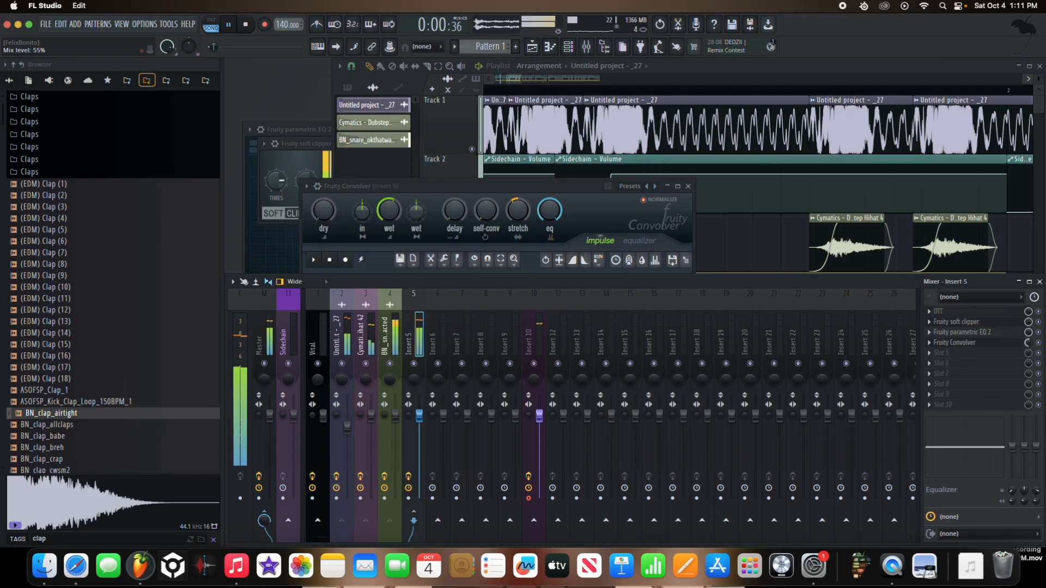
pyautogui.press('XF86AudioRaiseVolume')
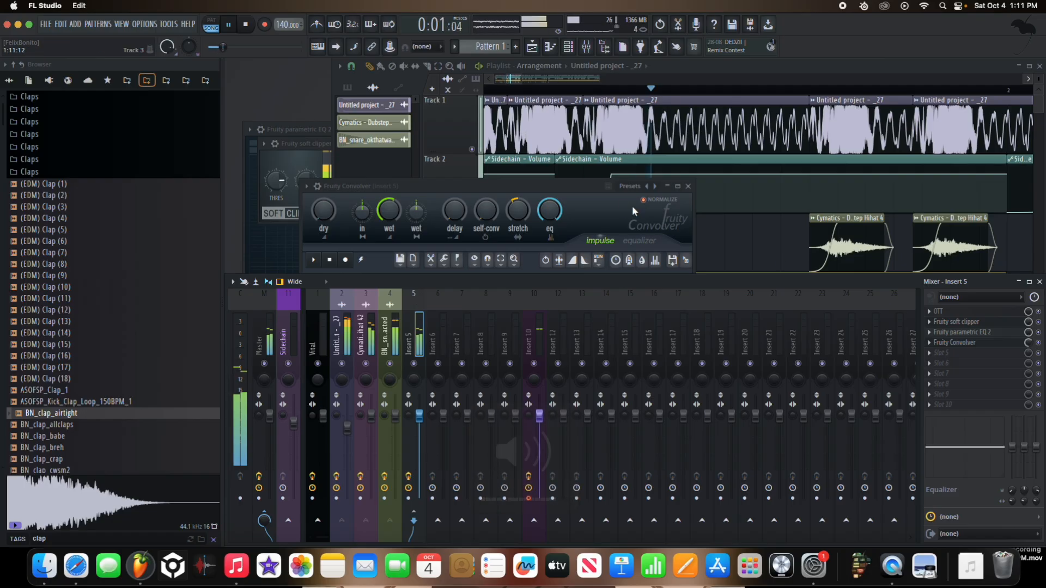
pyautogui.click(573, 184)
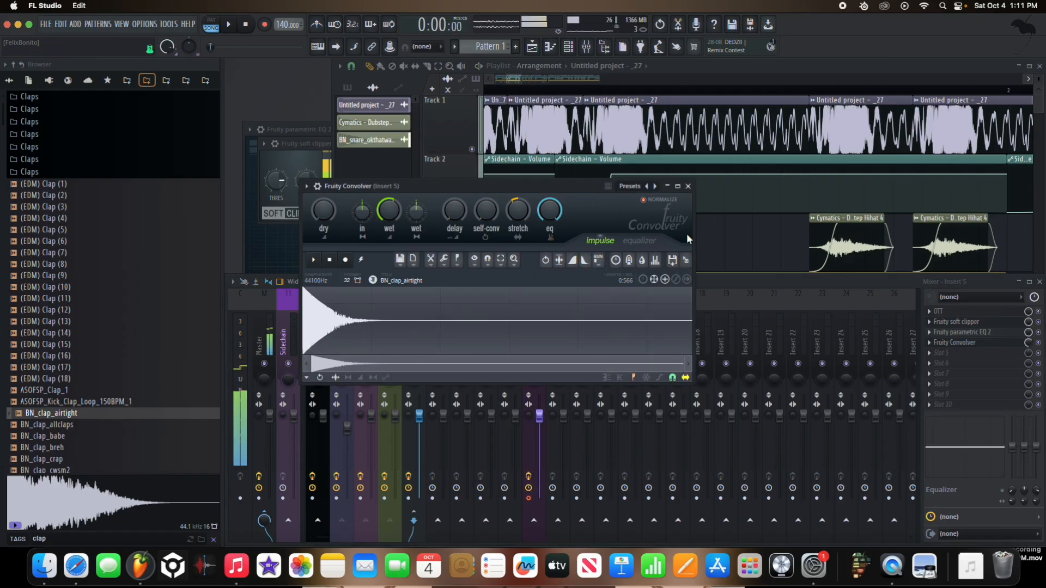
pyautogui.press('space')
pyautogui.press('XF86AudioRaiseVolume')
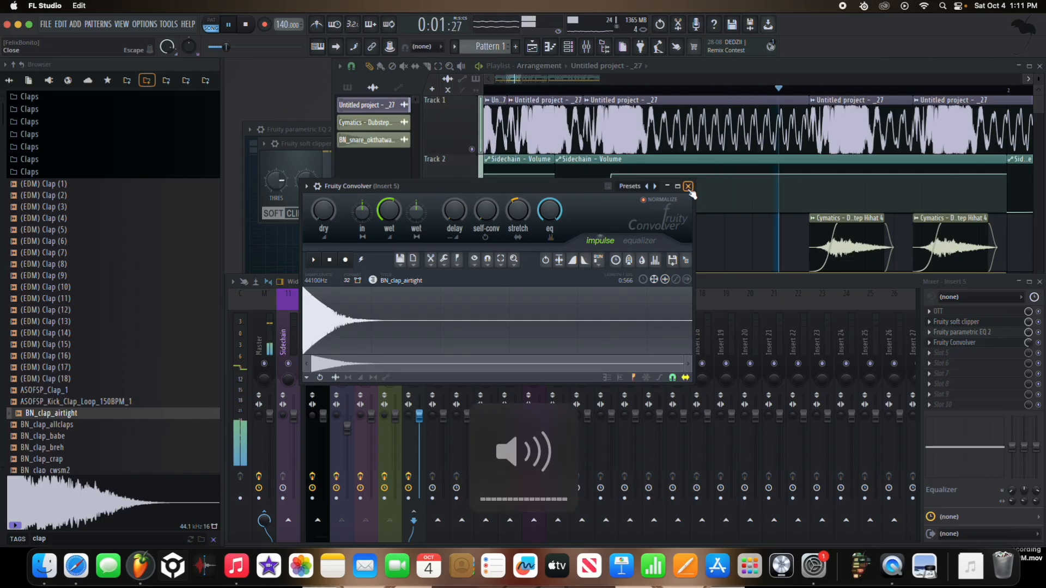
# Step: Close the Convolver window, move the effect ahead of OTT in the chain, and set its mix level to 60%
pyautogui.click(688, 185)
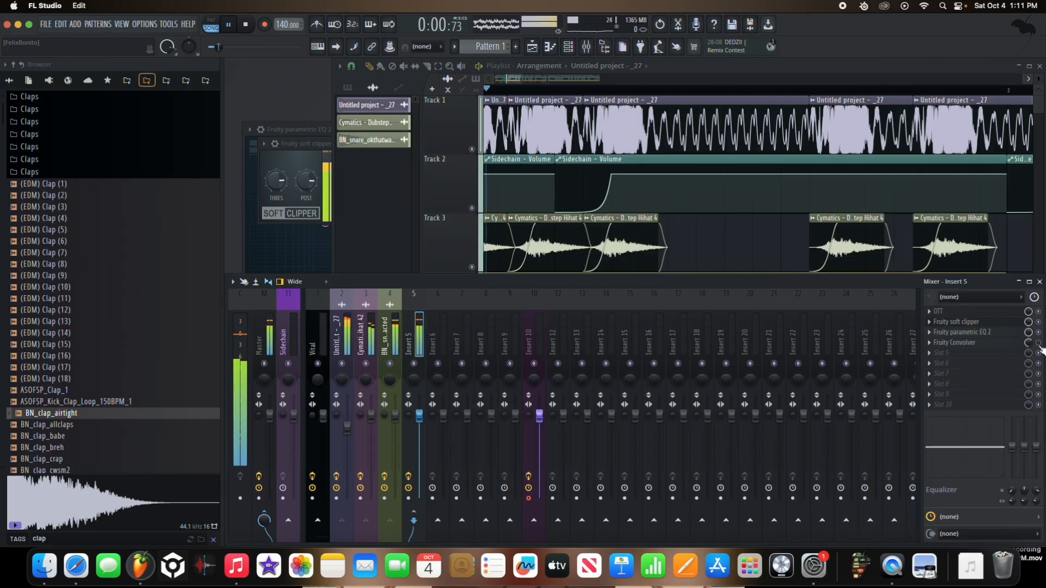
pyautogui.scroll(3, 998, 344)
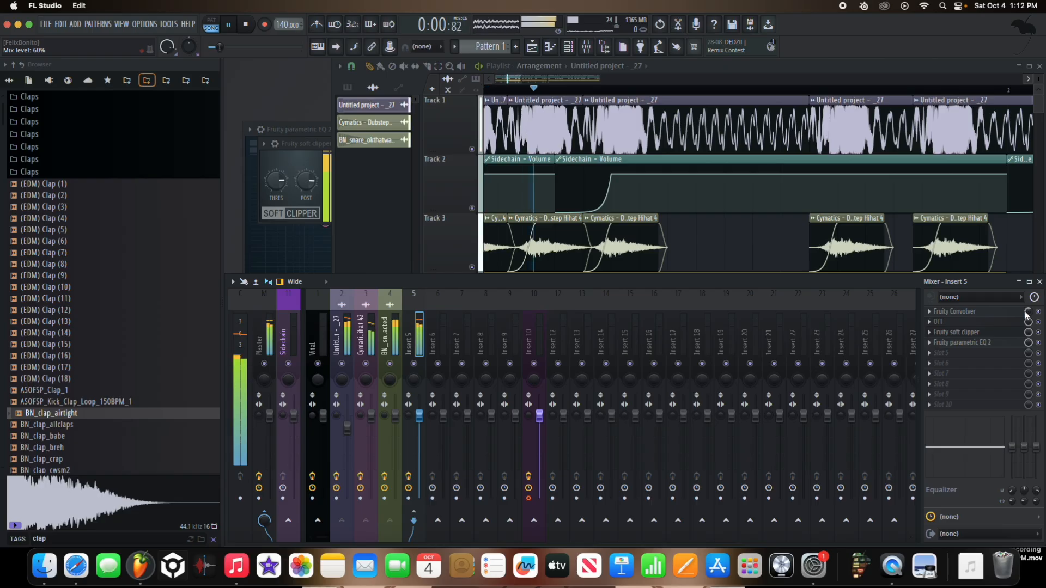
pyautogui.press('space')
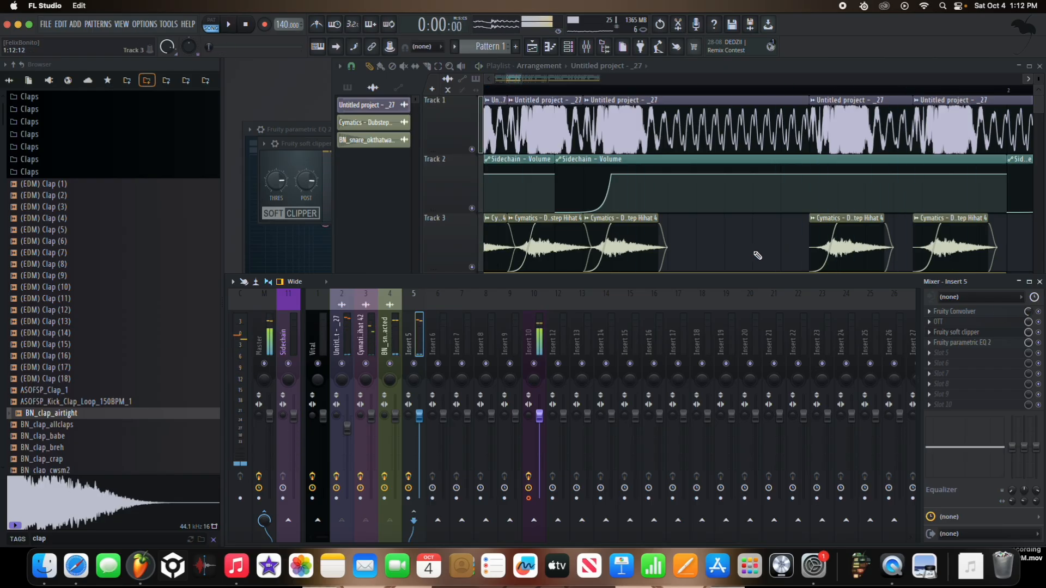
# Step: Change the playlist snap and shift the three selected snare hits on Track 5 right up to the following hit
pyautogui.scroll(-5, 758, 255)
pyautogui.scroll(-2, 757, 256)
pyautogui.scroll(-3, 759, 194)
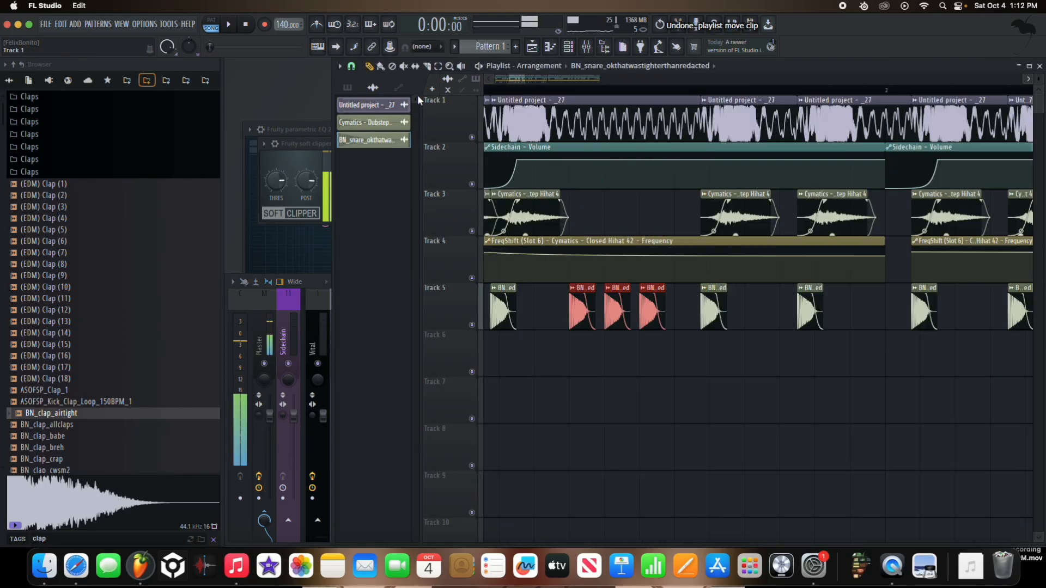
pyautogui.click(351, 66)
pyautogui.click(375, 162)
pyautogui.press('space')
pyautogui.moveTo(584, 286); pyautogui.dragTo(606, 288)
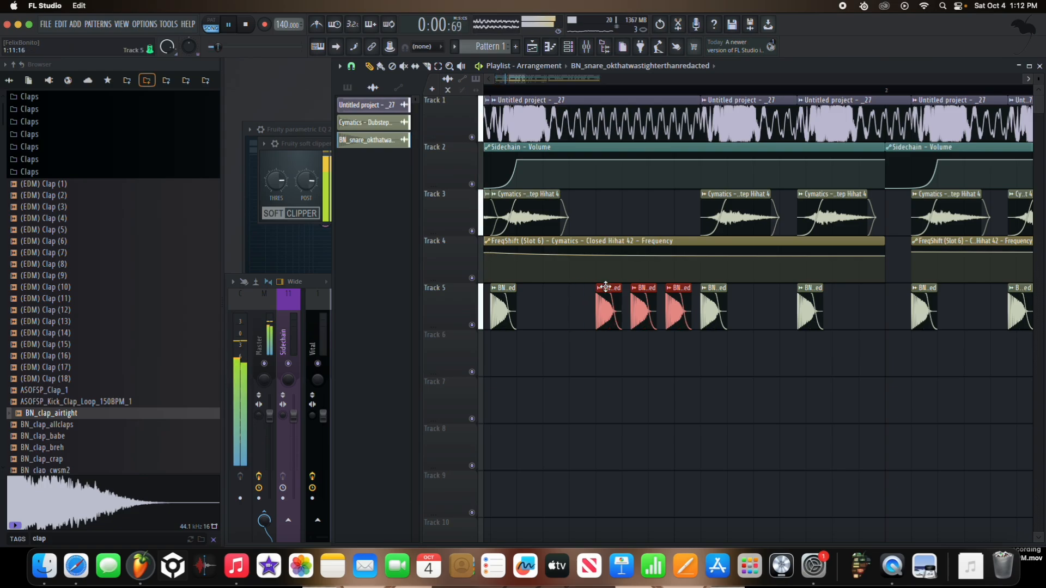
# Step: Try an extra snare hit in the gap before bar 2's closing roll, listen, and delete it
pyautogui.scroll(-5, 665, 272)
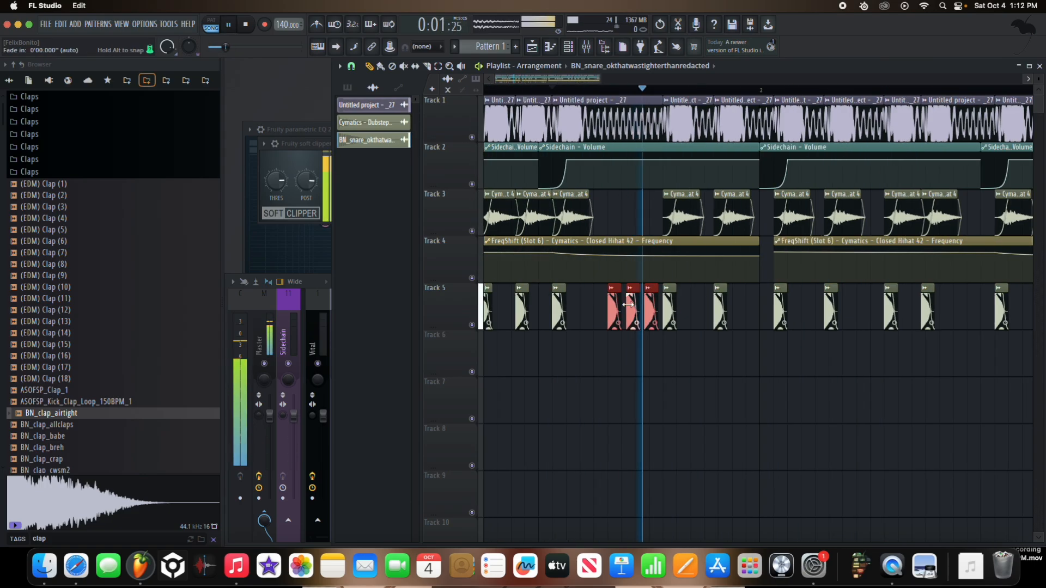
pyautogui.scroll(3, 719, 326)
pyautogui.click(748, 324)
pyautogui.press('space')
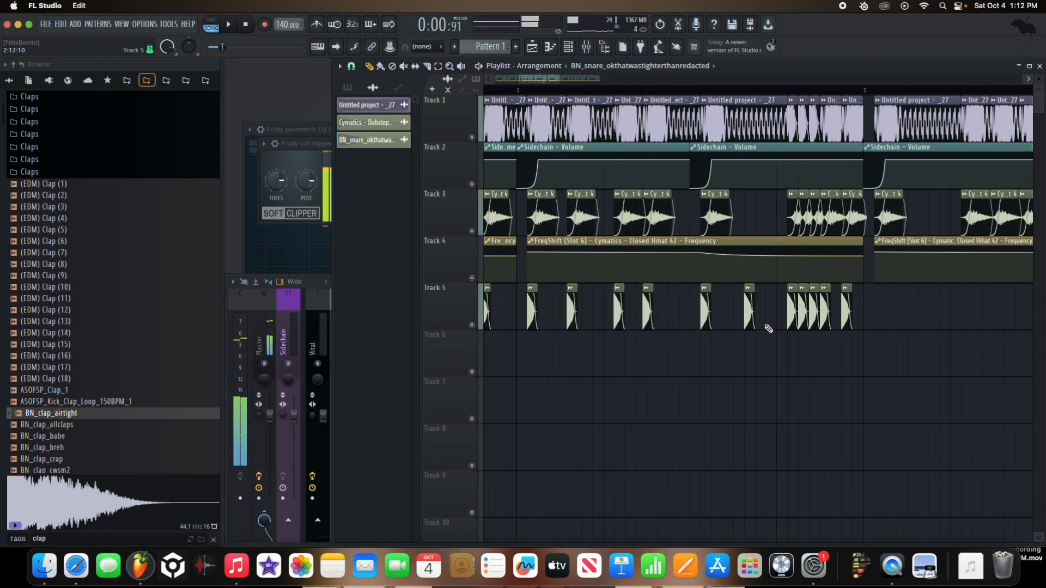
pyautogui.press('space')
pyautogui.scroll(3, 763, 328)
pyautogui.rightClick(740, 326)
# Step: Add three snare hits on Track 5 directly ahead of bar 2's closing roll
pyautogui.scroll(-6, 727, 338)
pyautogui.scroll(3, 748, 344)
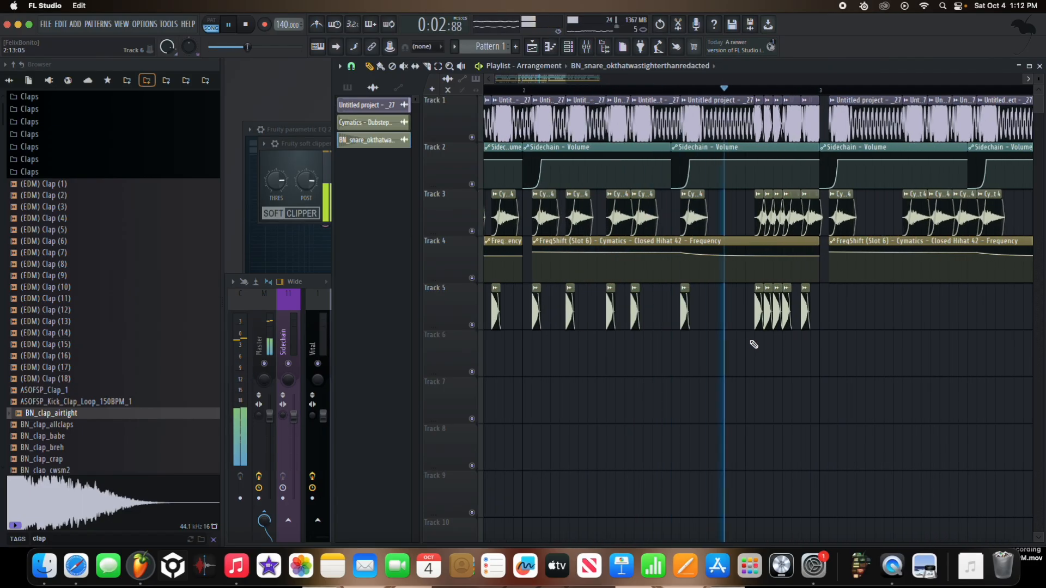
pyautogui.scroll(-5, 752, 338)
pyautogui.scroll(1, 753, 329)
pyautogui.press('space')
pyautogui.press('space')
pyautogui.scroll(5, 724, 314)
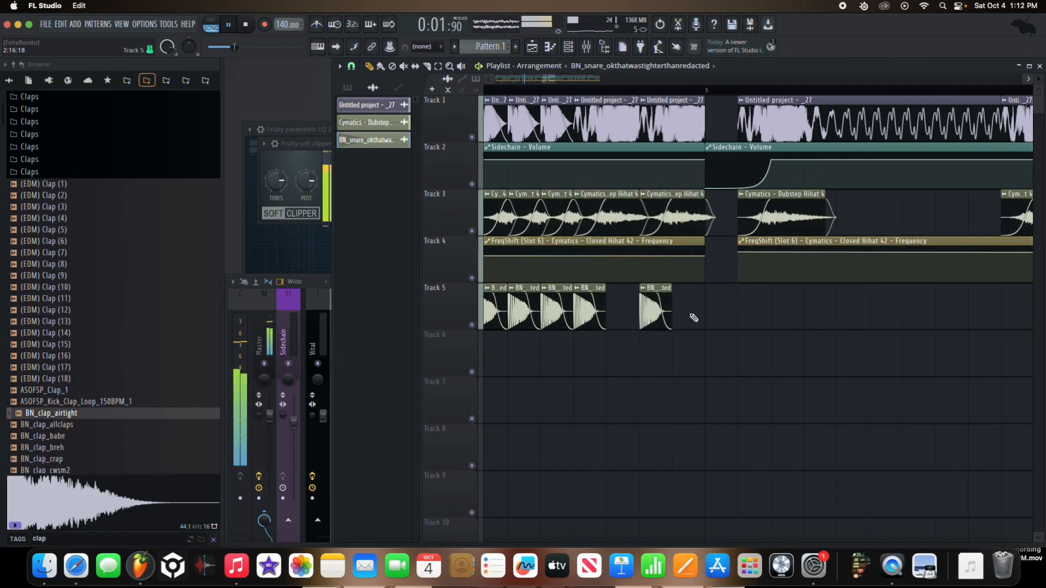
pyautogui.scroll(-7, 708, 318)
pyautogui.moveTo(733, 318); pyautogui.dragTo(461, 298)
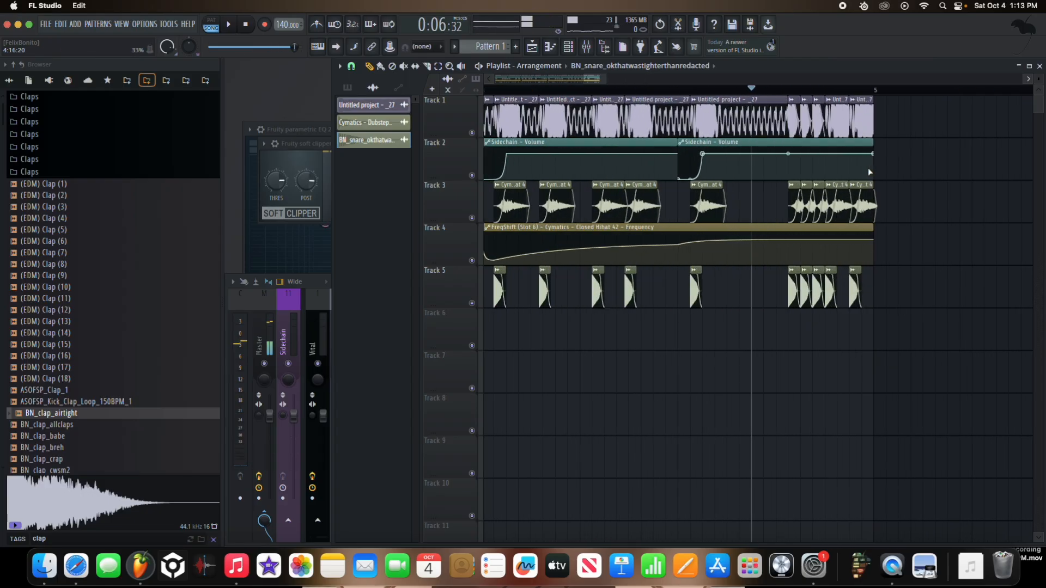
# Step: Play the arrangement, try cutting the clips at the end of bar 4, and undo the cut
pyautogui.press('space')
pyautogui.scroll(5, 869, 172)
pyautogui.press('space')
pyautogui.moveTo(891, 218); pyautogui.dragTo(702, 100)
pyautogui.press('super+x')
pyautogui.press('super+z')
# Step: Try slicing the last Sidechain clip, deleting its end, and moving its track down; undo these changes
pyautogui.press('c')
pyautogui.click(674, 173)
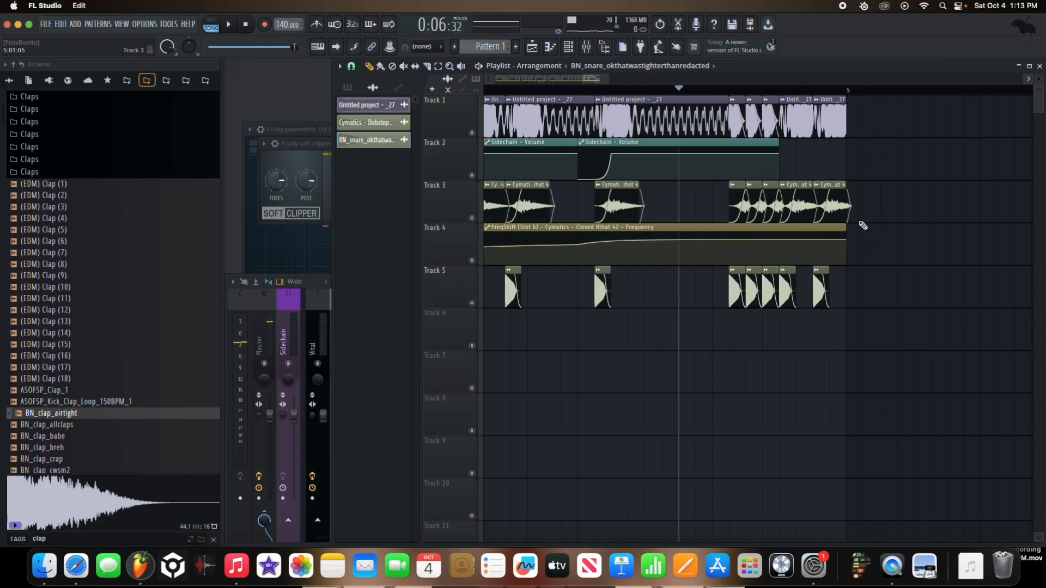
pyautogui.moveTo(861, 224); pyautogui.dragTo(789, 97)
pyautogui.press('super+z')
pyautogui.press('super+z')
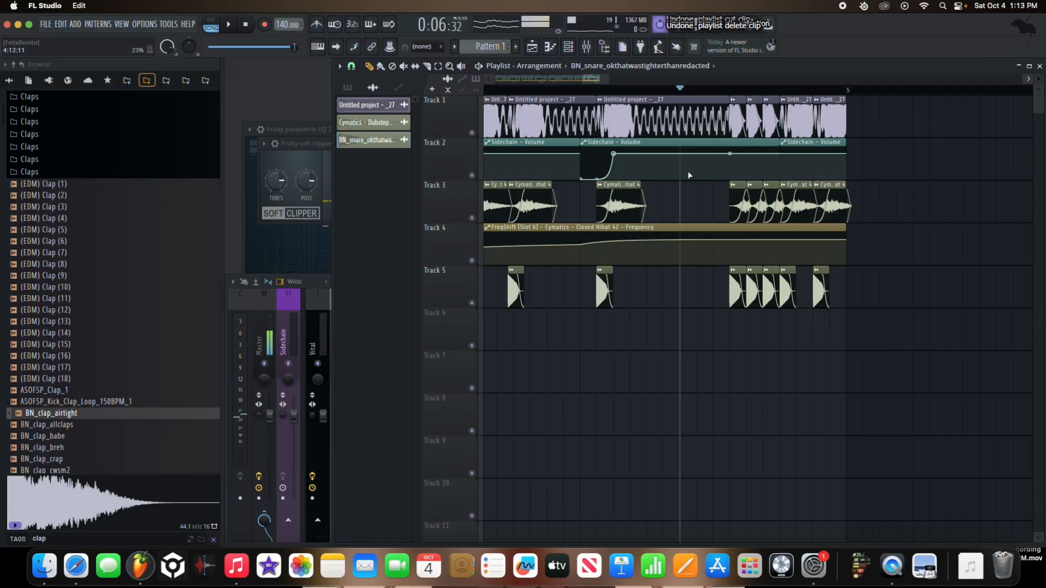
pyautogui.moveTo(438, 156); pyautogui.dragTo(440, 327)
pyautogui.press('super+z')
pyautogui.press('super+z')
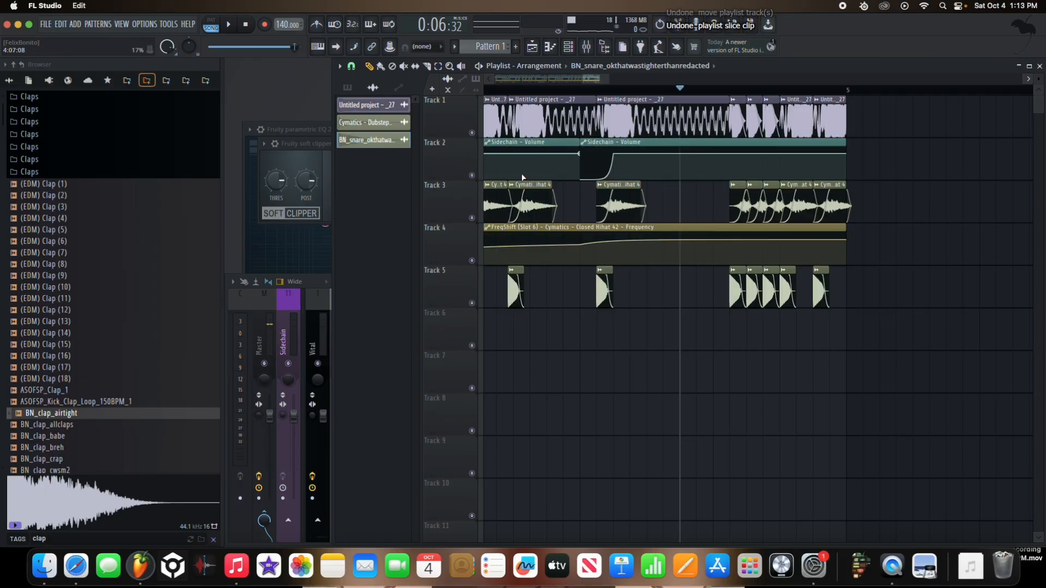
# Step: Move the Sidechain automation track down to Track 6 and delete the last two bass and hi-hat clips of bar 4
pyautogui.moveTo(440, 156); pyautogui.dragTo(443, 327)
pyautogui.moveTo(857, 178); pyautogui.dragTo(802, 98)
pyautogui.press('Delete')
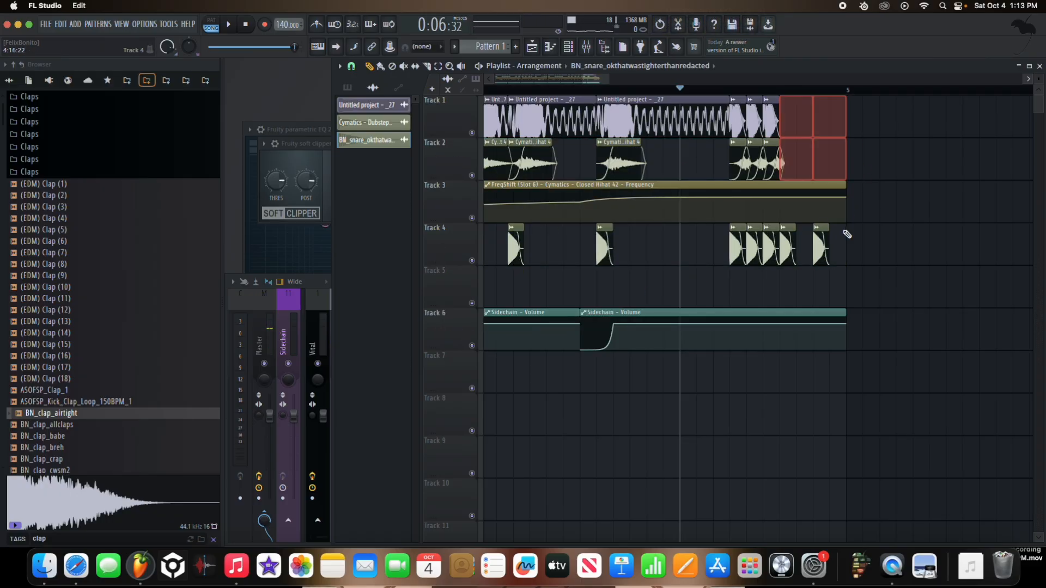
# Step: Move the snares up to Track 3 and duplicate the roll hits on Tracks 1 to 3 to fill bar 4's ending
pyautogui.moveTo(449, 245); pyautogui.dragTo(448, 202)
pyautogui.moveTo(848, 206); pyautogui.dragTo(739, 97)
pyautogui.press('Delete')
pyautogui.press('super+b')
pyautogui.press('space')
pyautogui.press('space')
pyautogui.moveTo(843, 220); pyautogui.dragTo(824, 103)
pyautogui.press('super+b')
pyautogui.press('space')
pyautogui.scroll(-10, 862, 205)
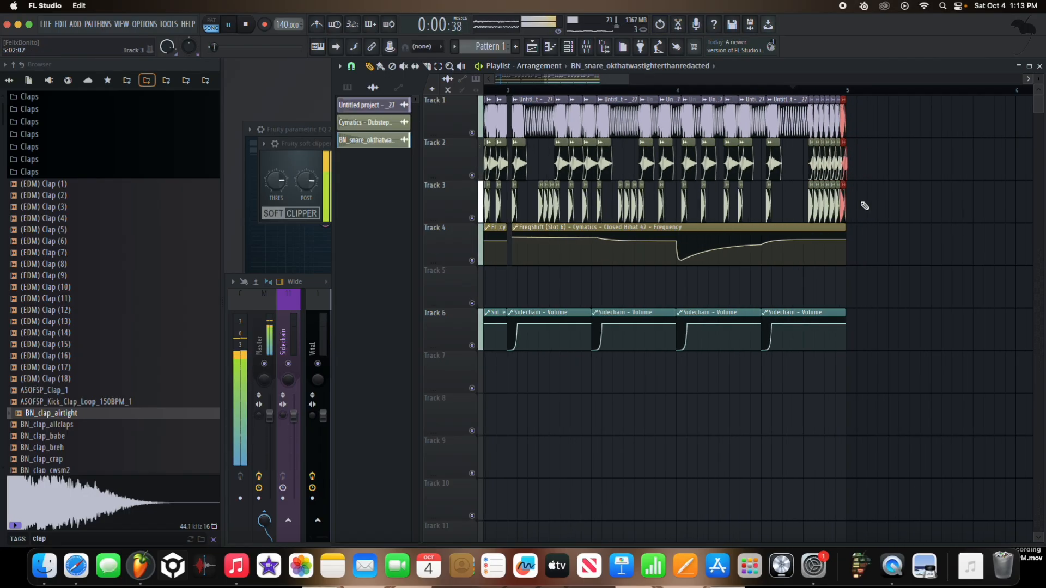
pyautogui.press('space')
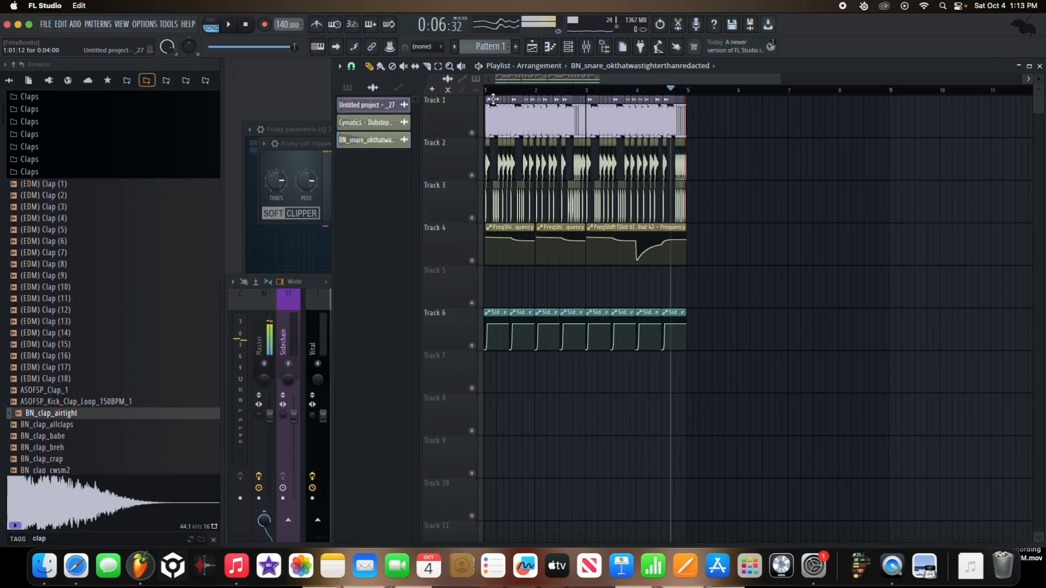
# Step: Show the channel rack, solo the snare track, and listen to it from the start
pyautogui.click(567, 51)
pyautogui.click(487, 91)
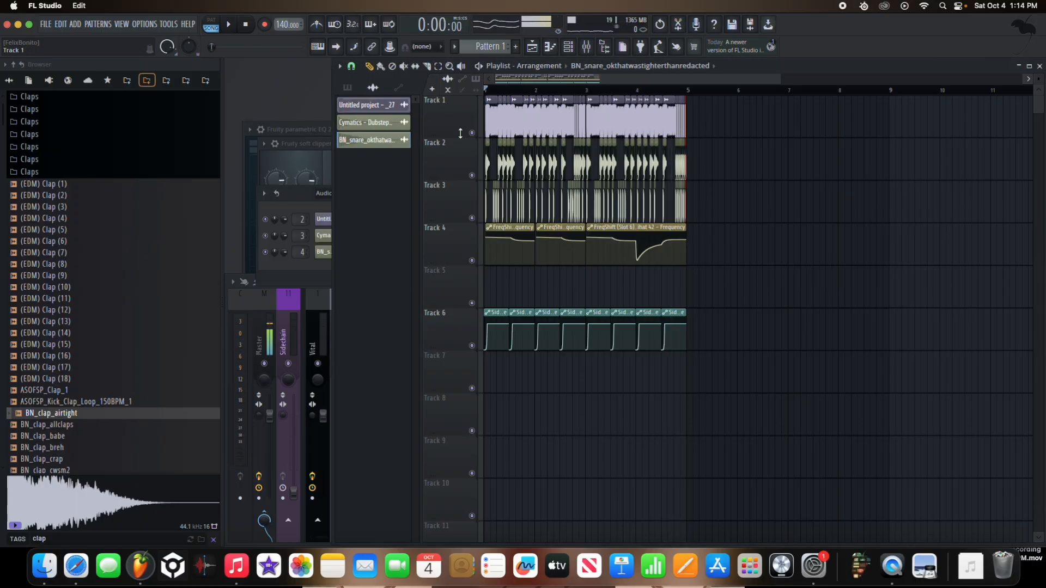
pyautogui.scroll(10, 469, 177)
pyautogui.rightClick(472, 218)
pyautogui.press('space')
pyautogui.press('space')
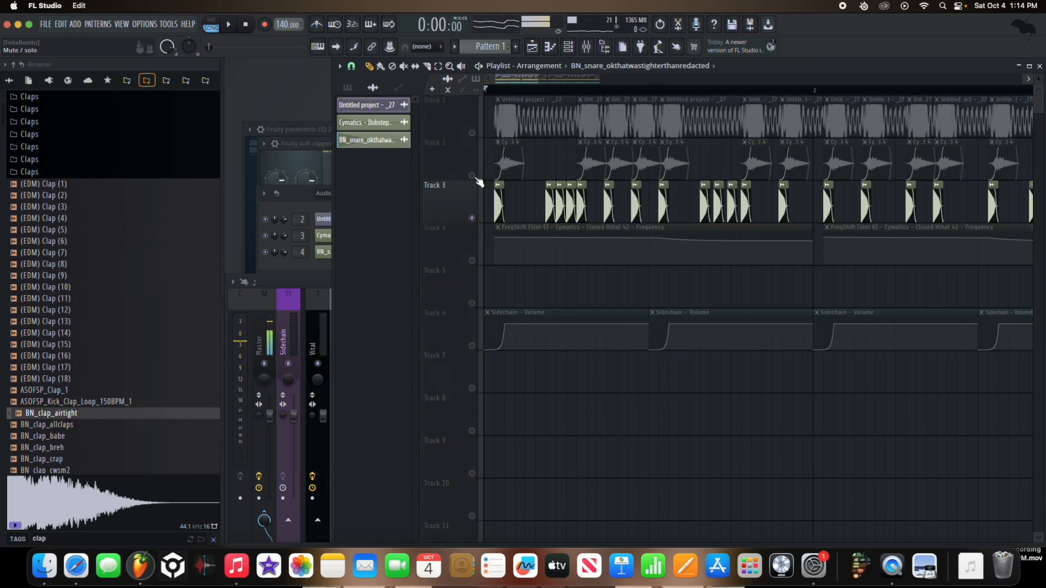
# Step: Solo the hi-hat track, bring the bass and snares back in one at a time, and re-enable all tracks
pyautogui.rightClick(473, 176)
pyautogui.press('space')
pyautogui.press('space')
pyautogui.click(473, 133)
pyautogui.press('space')
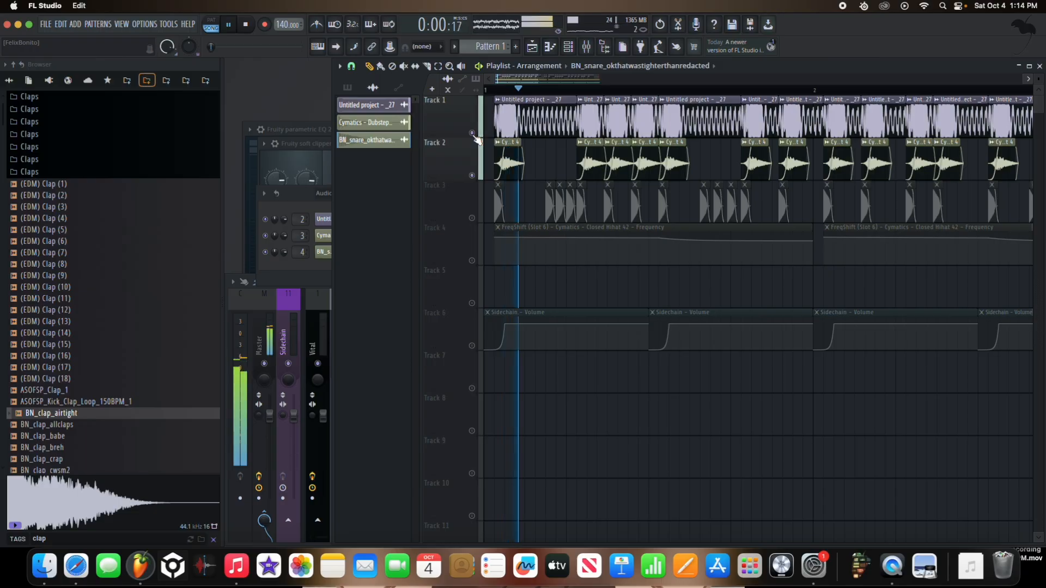
pyautogui.click(472, 218)
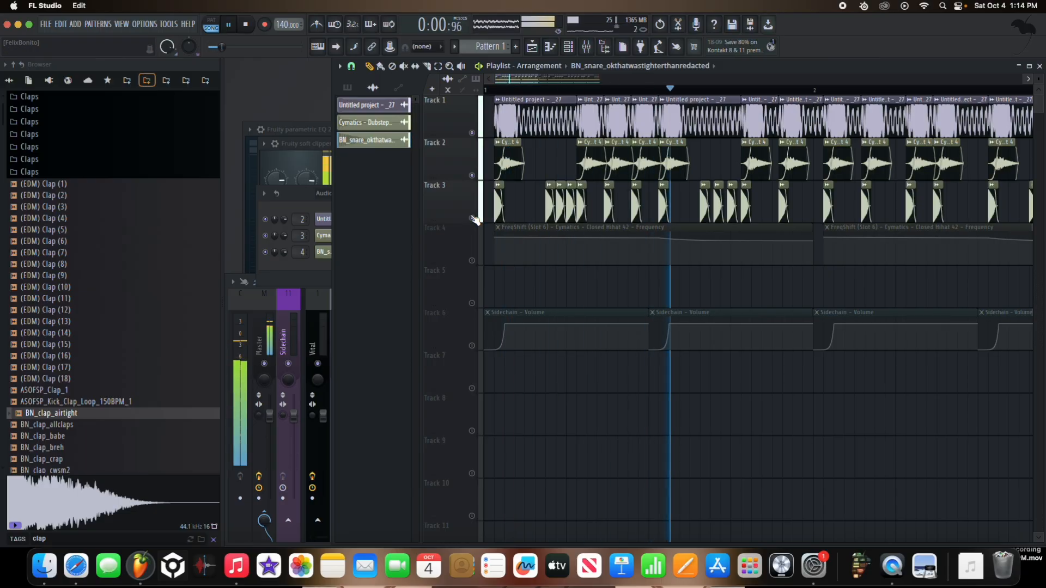
pyautogui.click(472, 261)
pyautogui.rightClick(472, 261)
# Step: Open a second Vital instance with the Sub Gun 2 preset and review its voice and advanced settings
pyautogui.click(295, 194)
pyautogui.press('space')
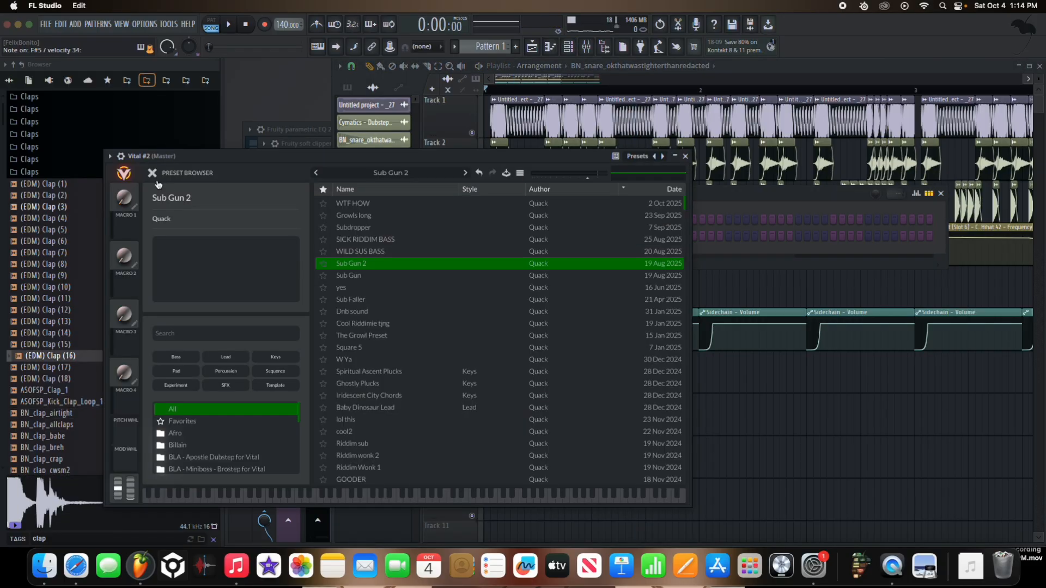
pyautogui.click(152, 173)
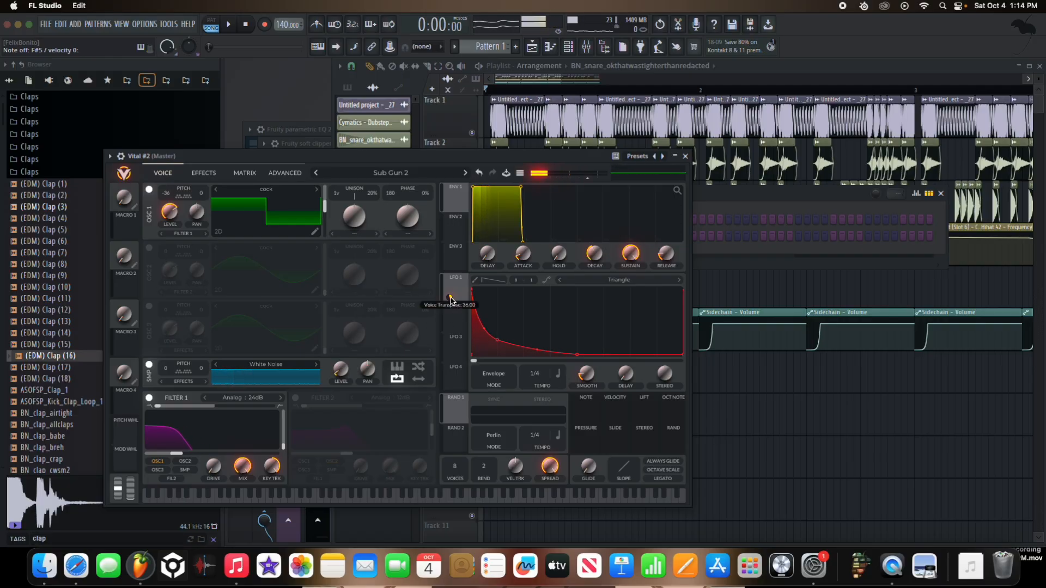
pyautogui.click(286, 176)
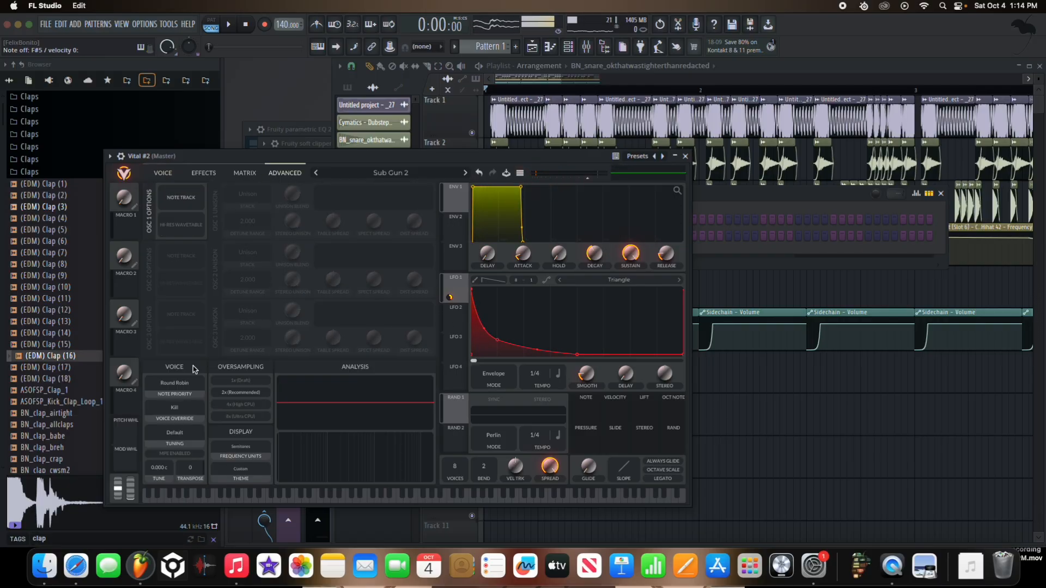
pyautogui.click(166, 173)
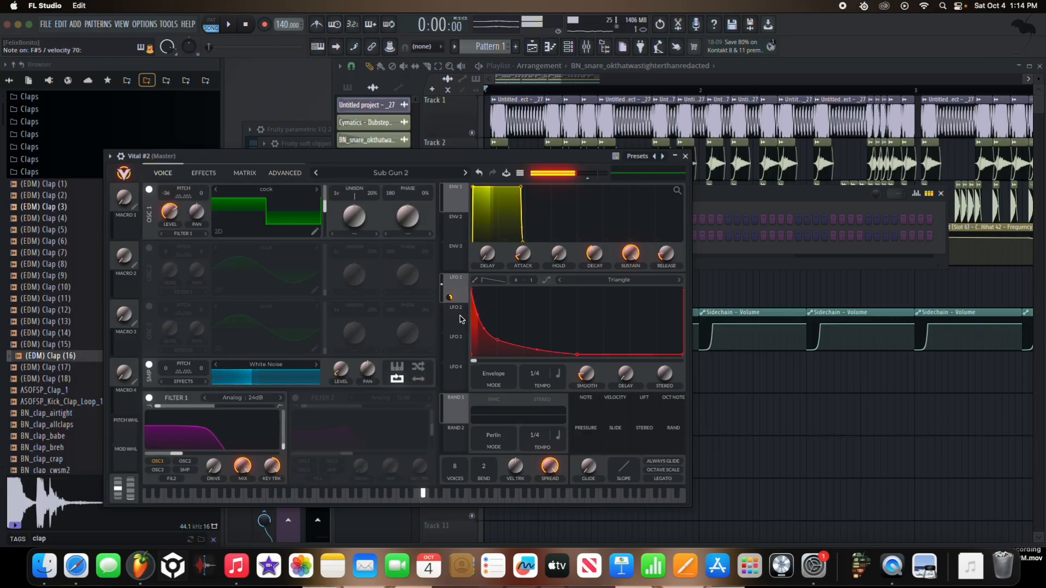
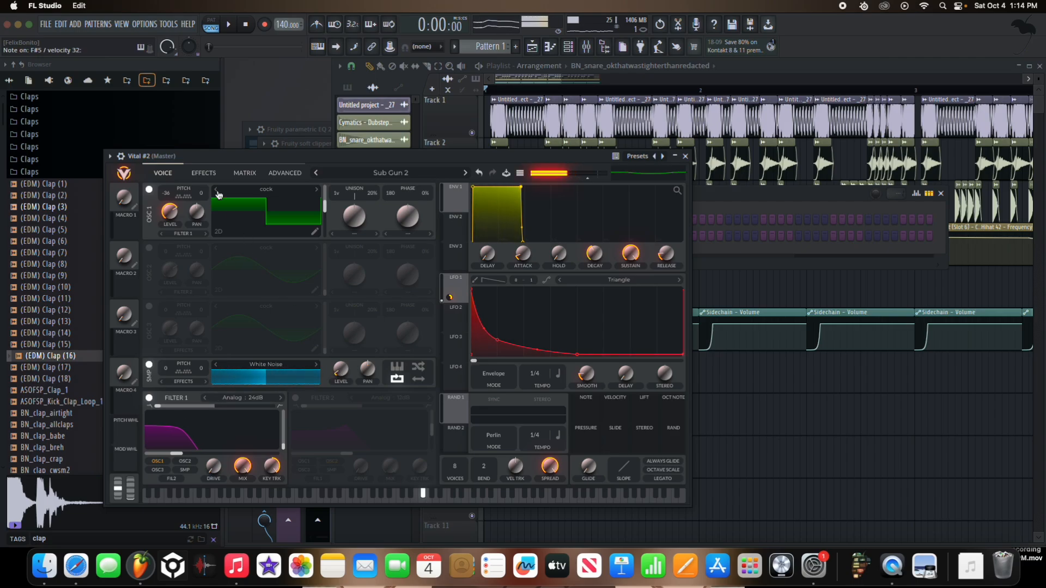
# Step: Compare the sub in Vital's effects page with Distortion and Compressor bypassed and with both enabled again
pyautogui.click(202, 172)
pyautogui.click(148, 361)
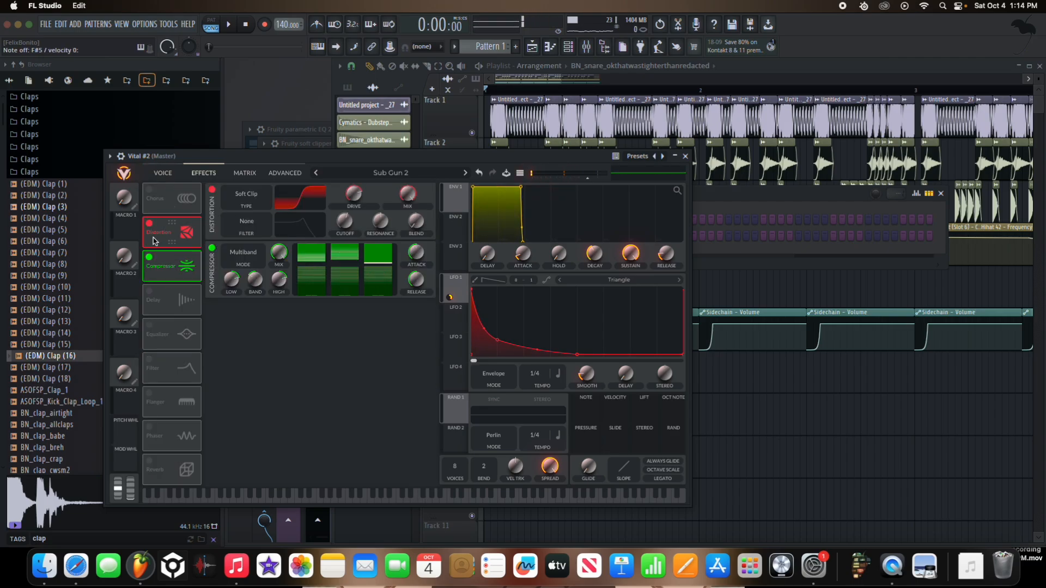
pyautogui.click(149, 223)
pyautogui.click(149, 257)
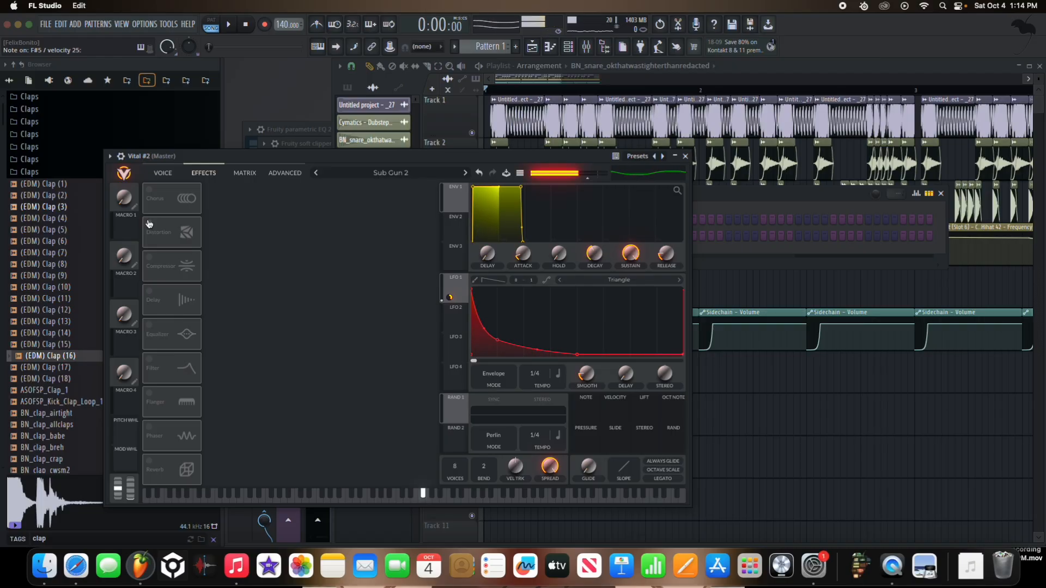
pyautogui.click(149, 224)
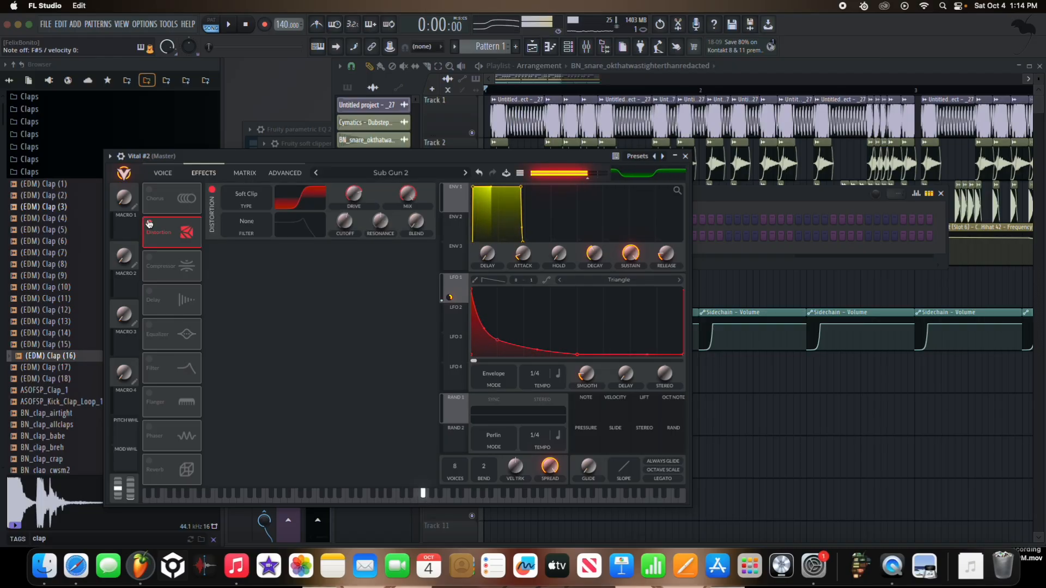
pyautogui.click(148, 257)
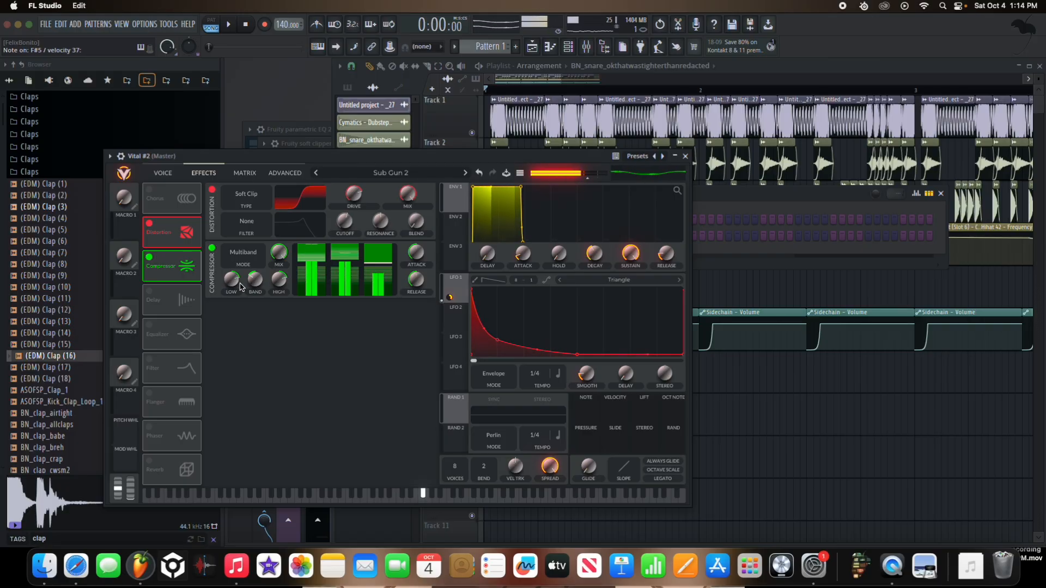
# Step: Enable the Analog 24dB Filter effect, place it after Distortion and Compressor in the effects chain, and adjust its cutoff and resonance
pyautogui.click(166, 359)
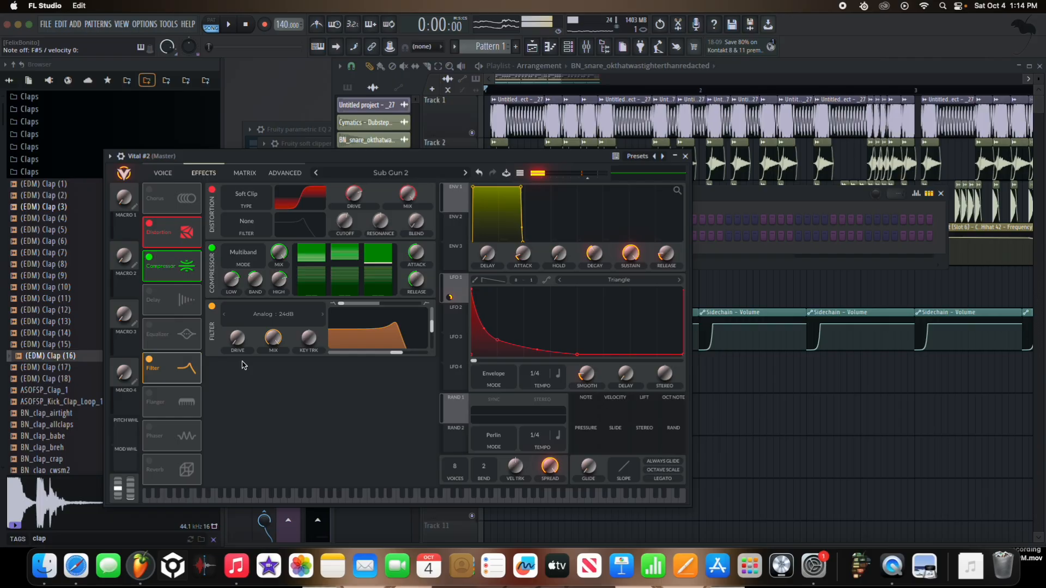
pyautogui.moveTo(189, 368); pyautogui.dragTo(186, 297)
pyautogui.moveTo(172, 207); pyautogui.dragTo(158, 402)
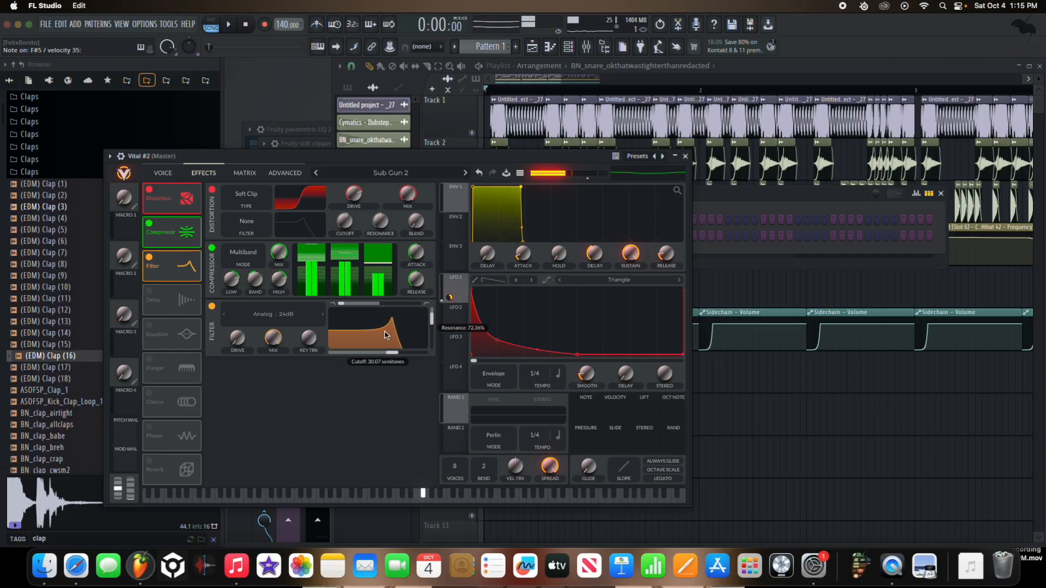
pyautogui.moveTo(390, 356); pyautogui.dragTo(428, 355)
pyautogui.click(685, 156)
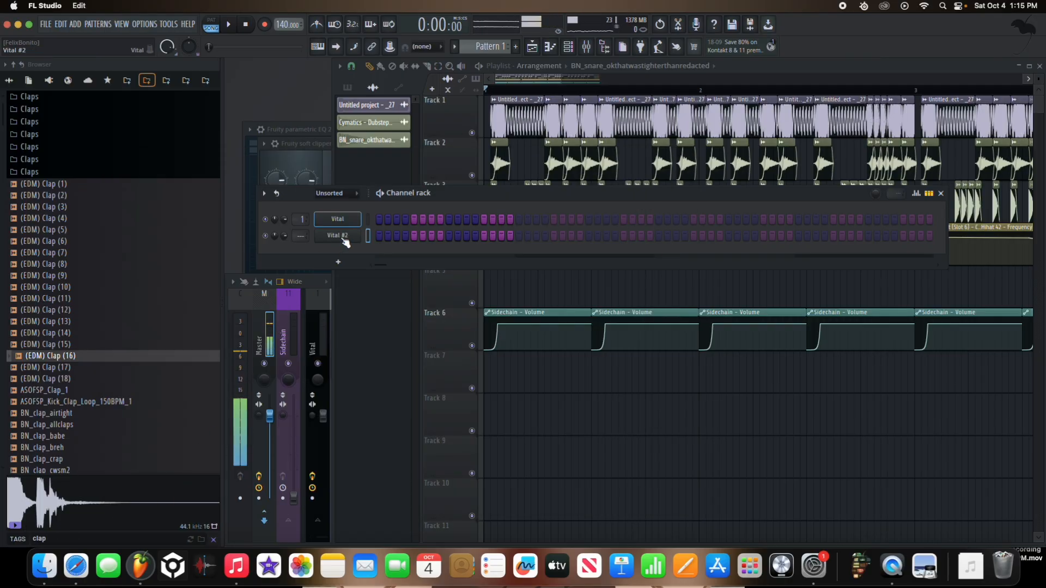
# Step: Recheck the Vital #2 output and route the instrument to mixer track 6
pyautogui.click(344, 238)
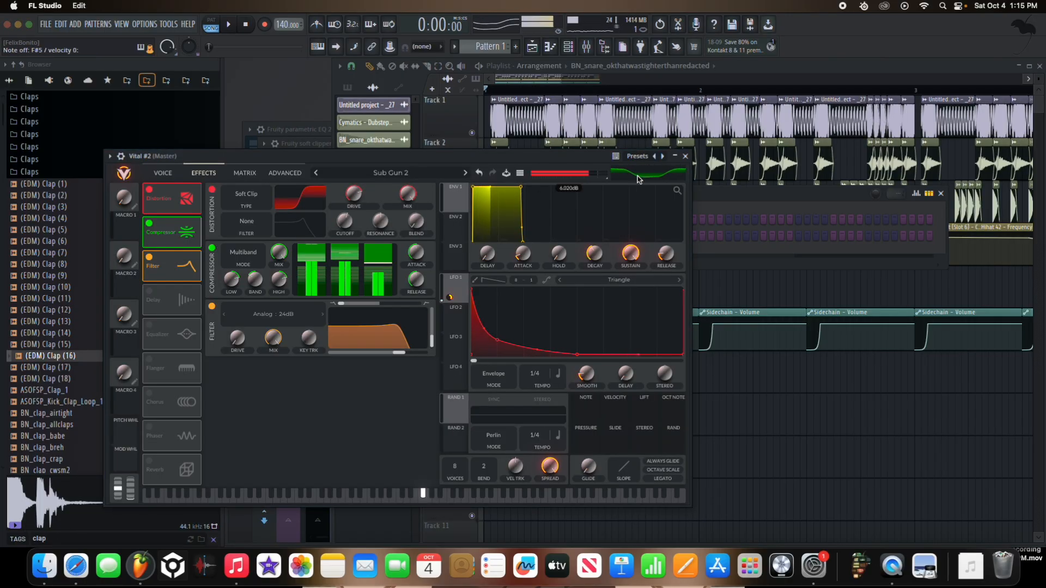
pyautogui.click(685, 156)
pyautogui.hotkey('ctrl', 'l')
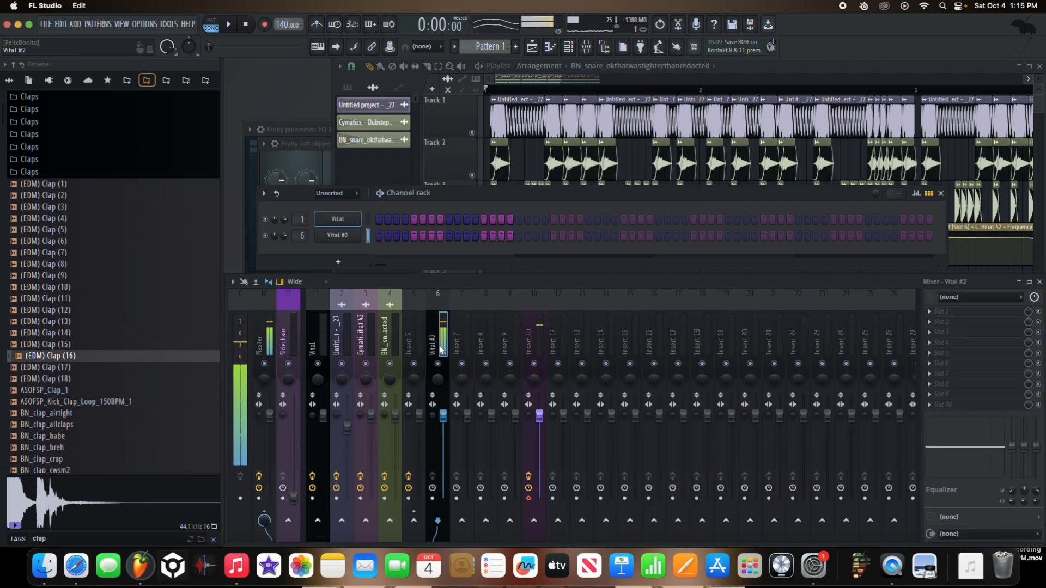
# Step: Add Fruity Parametric EQ 2 to the Vital #2 mixer track and boost the low end and the high mids
pyautogui.click(954, 314)
pyautogui.click(800, 516)
pyautogui.moveTo(397, 308); pyautogui.dragTo(420, 286)
pyautogui.moveTo(531, 306); pyautogui.dragTo(524, 287)
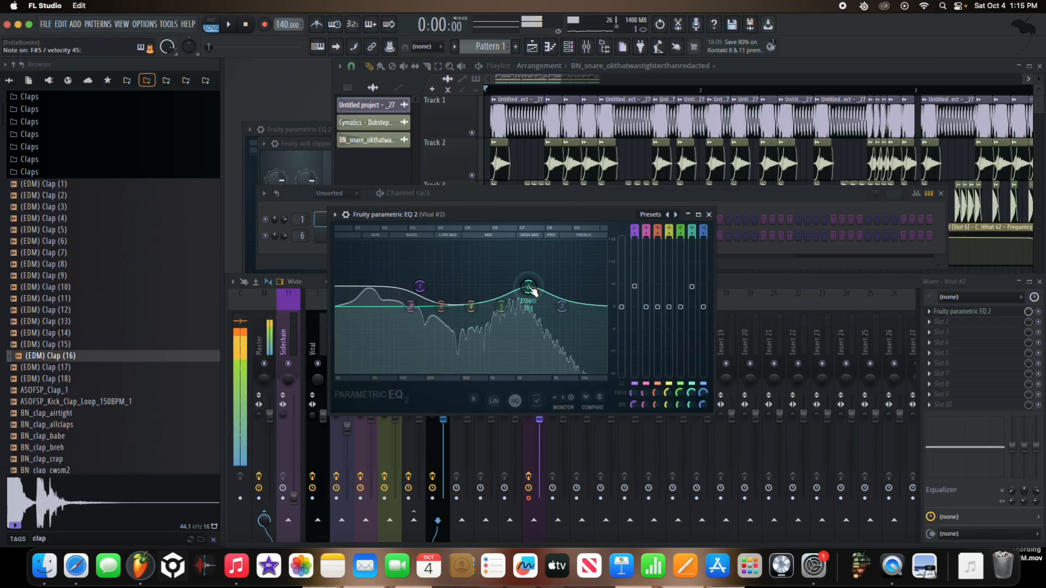
pyautogui.click(709, 214)
# Step: Route Insert 5 and the Vital #2 mixer track exclusively to Insert 7, and select Insert 7
pyautogui.press('space')
pyautogui.click(422, 348)
pyautogui.press('space')
pyautogui.click(367, 345)
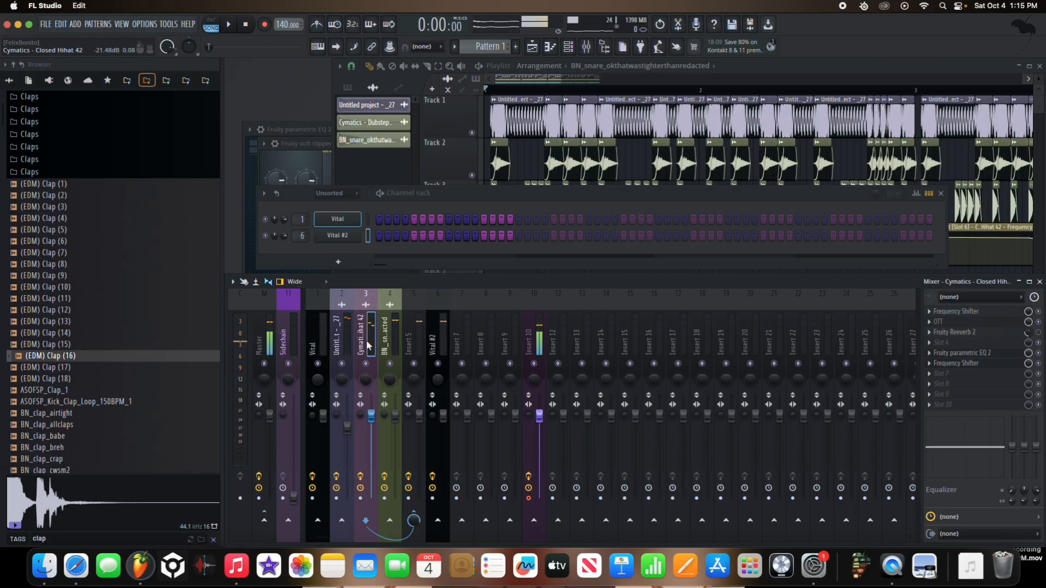
pyautogui.click(418, 339)
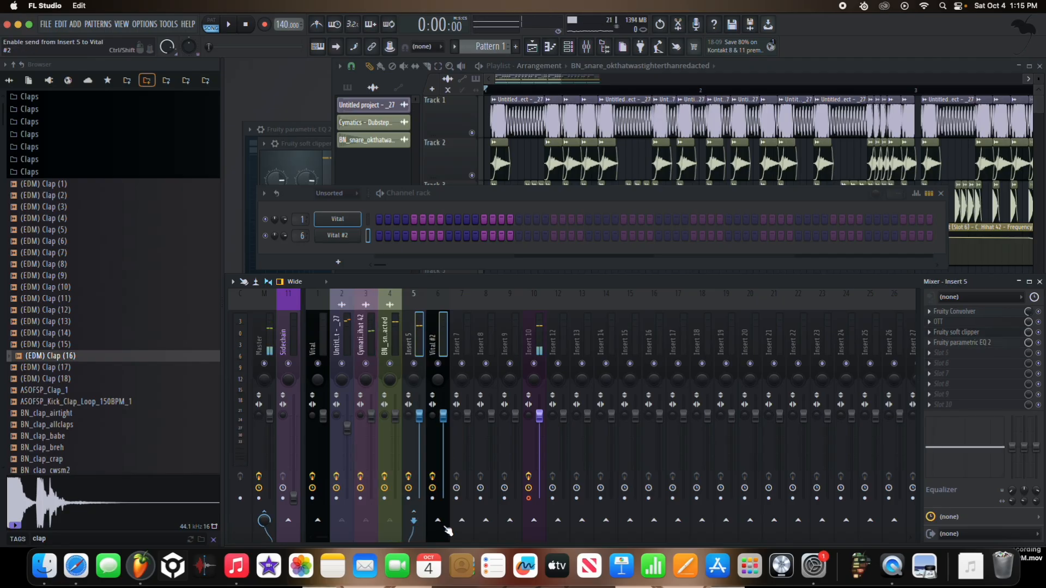
pyautogui.rightClick(466, 523)
pyautogui.click(477, 508)
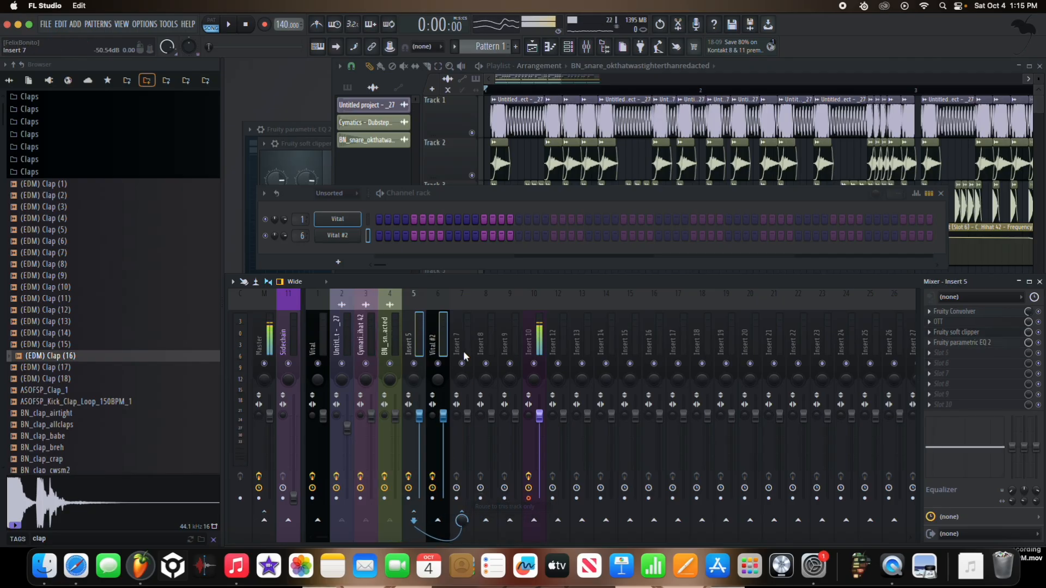
pyautogui.click(463, 354)
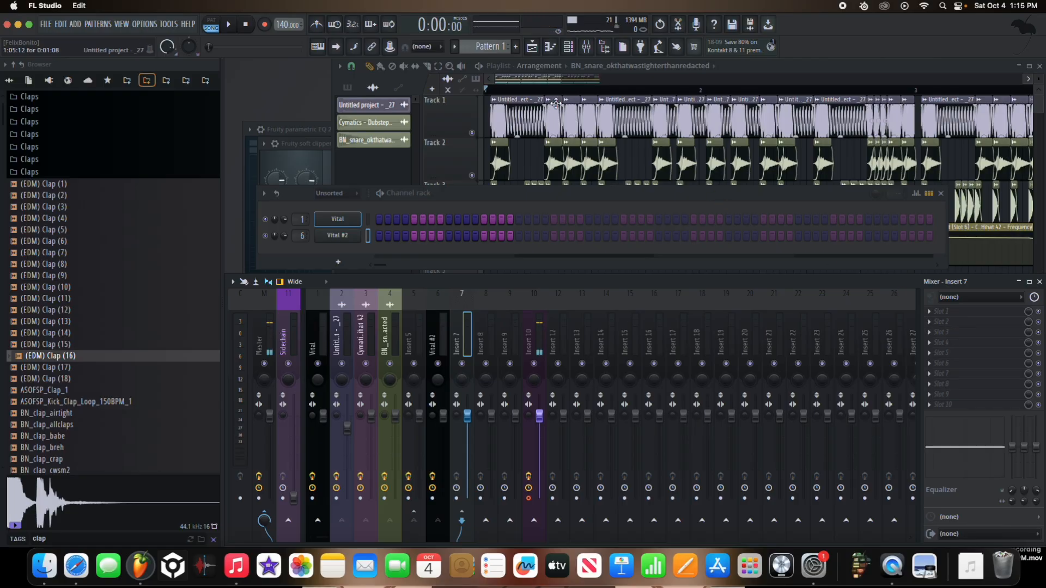
# Step: Rename Pattern 1 as "sub" and place it at the start of playlist Track 7
pyautogui.click(515, 46)
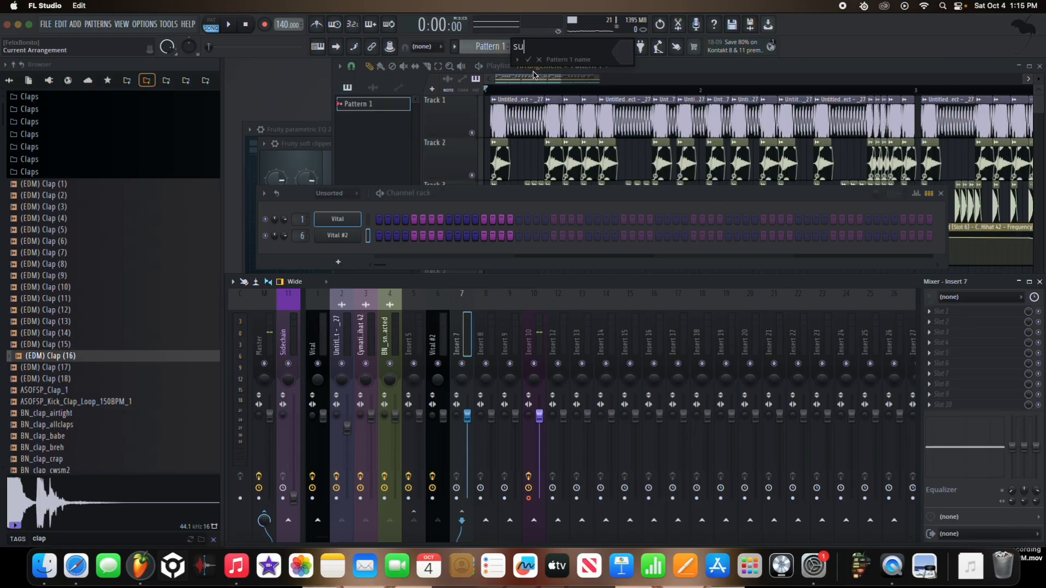
pyautogui.write('sub')
pyautogui.press('Return')
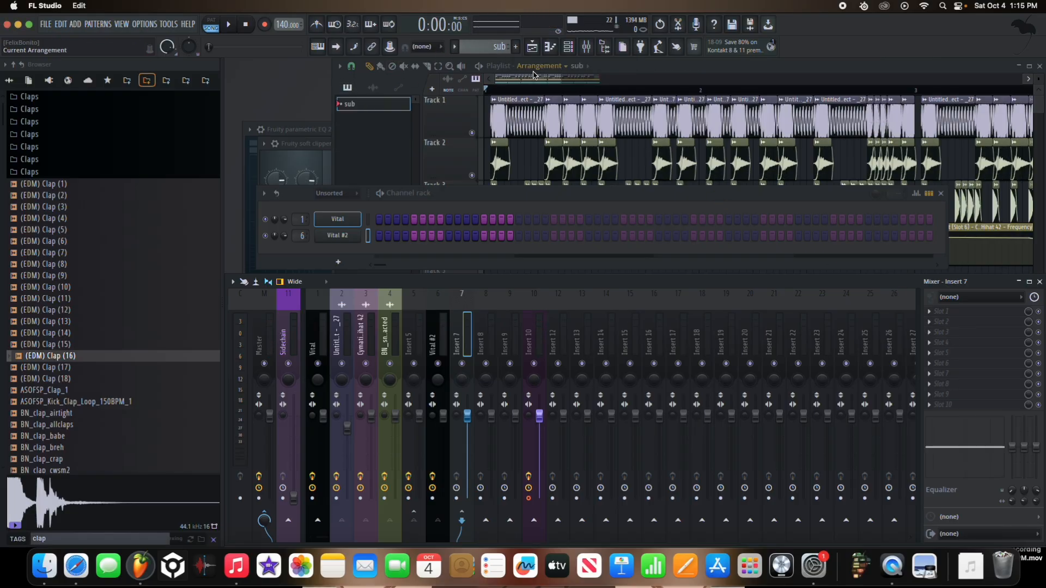
pyautogui.click(495, 91)
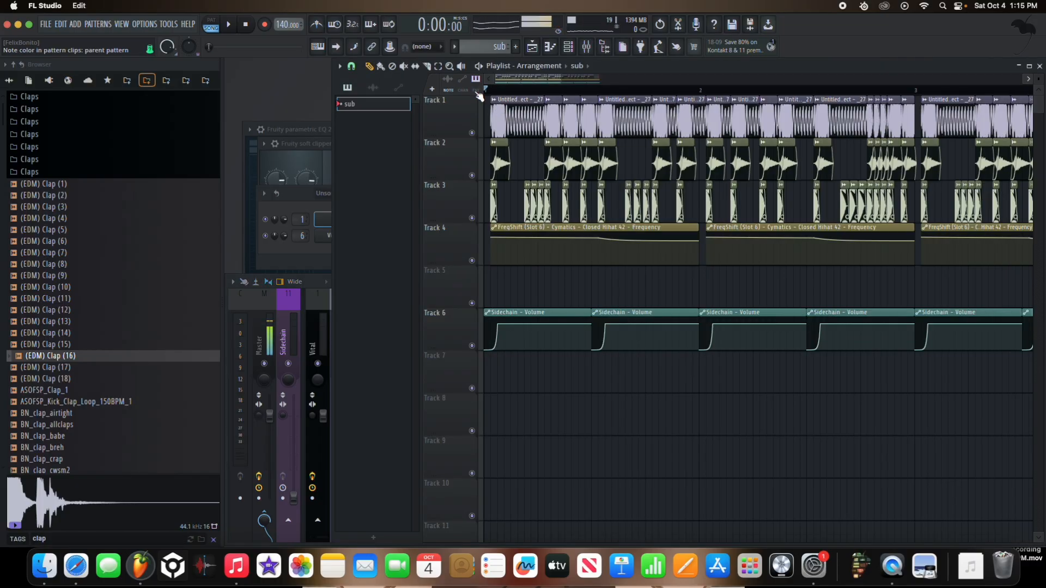
pyautogui.moveTo(528, 370); pyautogui.dragTo(487, 372)
# Step: Enter an E5 note about one bar long for Vital #2 in the piano roll of the sub pattern
pyautogui.press('F6')
pyautogui.rightClick(351, 236)
pyautogui.click(394, 234)
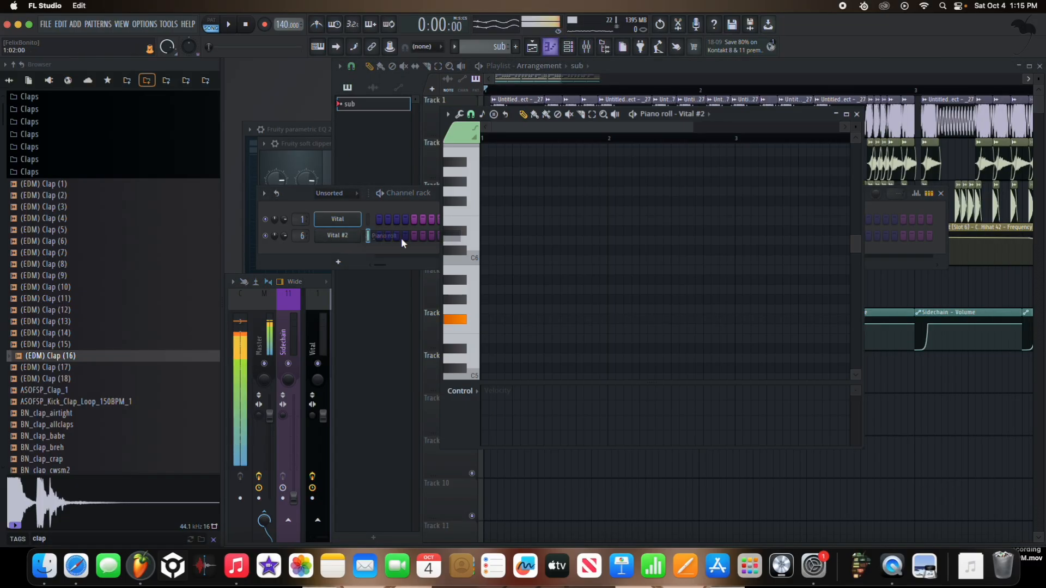
pyautogui.click(490, 338)
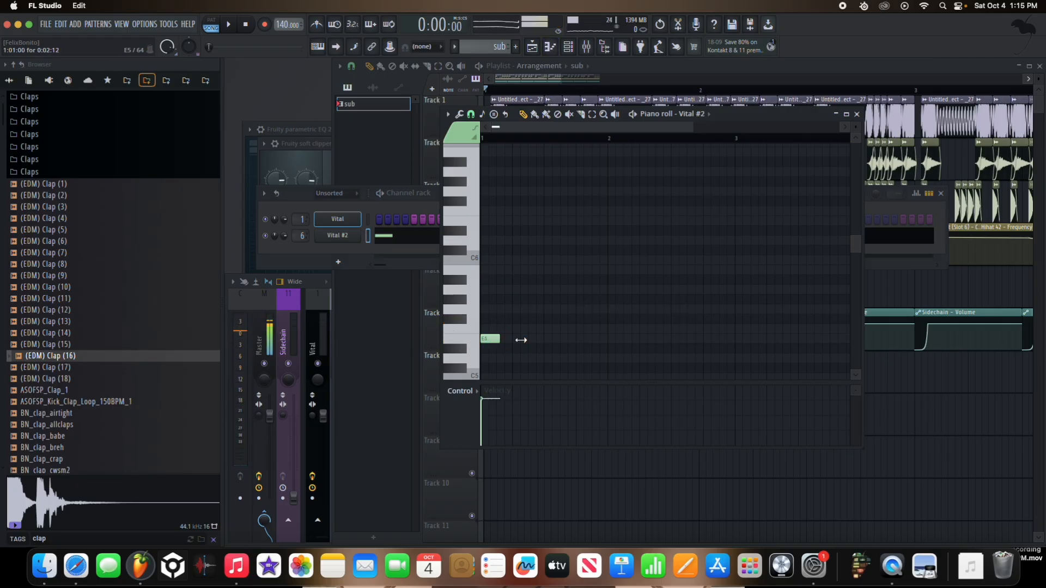
pyautogui.moveTo(521, 339); pyautogui.dragTo(603, 335)
# Step: Align the start of the sub clip on Track 7 with the first snare hit and play the arrangement
pyautogui.click(906, 473)
pyautogui.rightClick(924, 466)
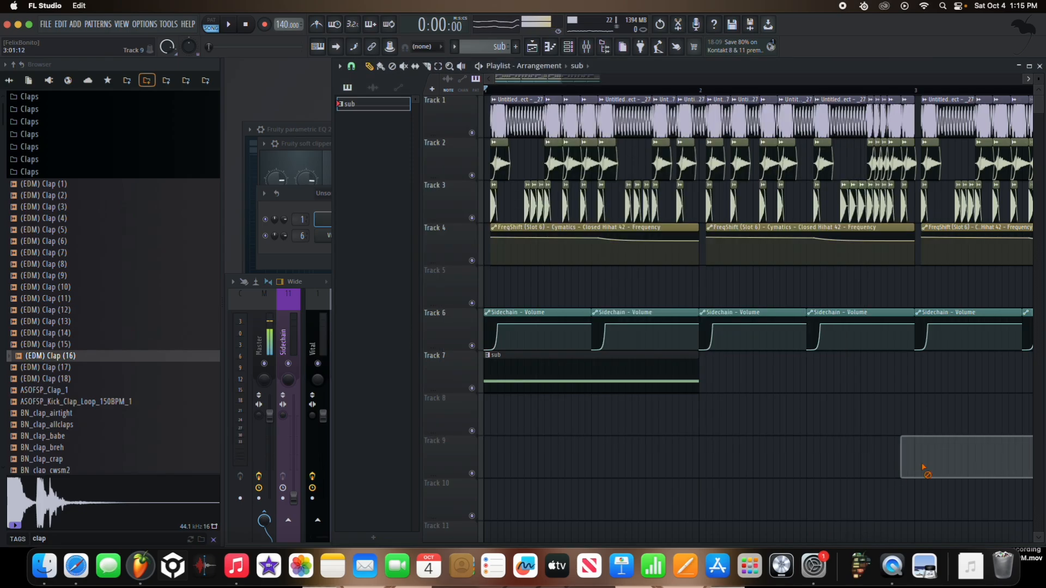
pyautogui.scroll(5, 529, 354)
pyautogui.moveTo(526, 375); pyautogui.dragTo(569, 375)
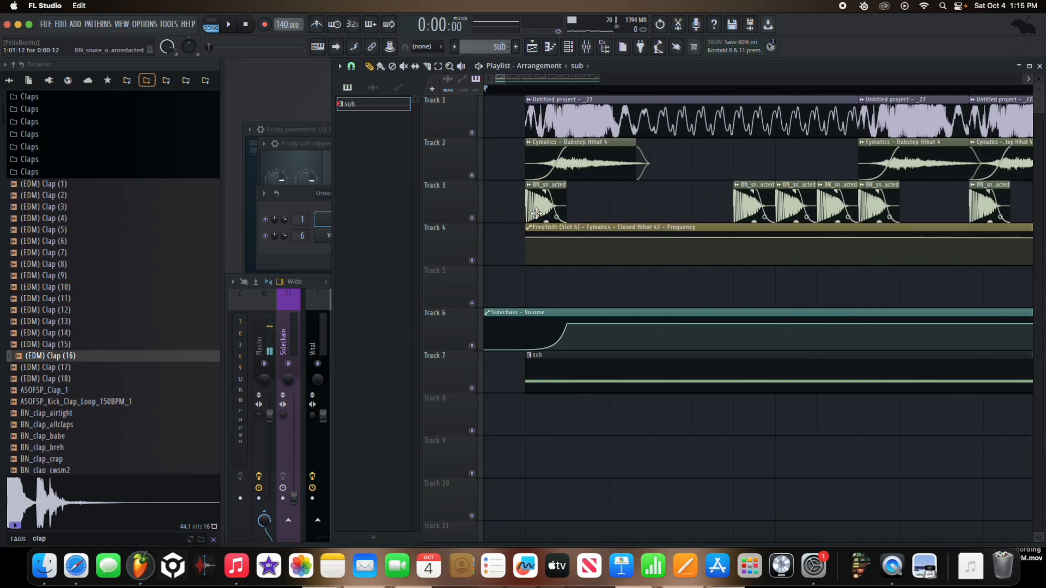
pyautogui.press('space')
pyautogui.scroll(-2, 652, 343)
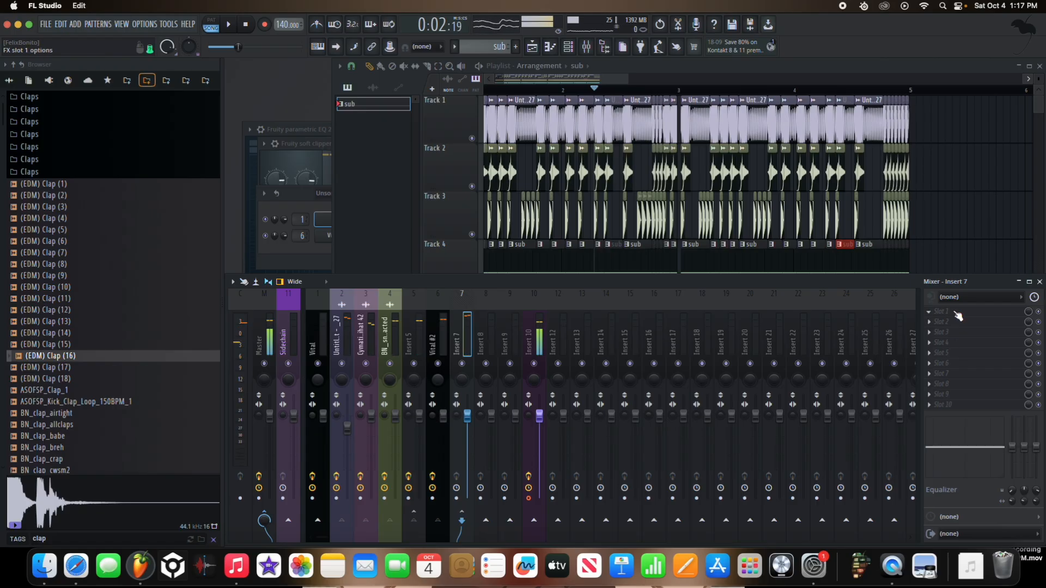
# Step: Turn down the system volume and lower the Insert 10 fader in the mixer
pyautogui.press('XF86AudioLowerVolume')
pyautogui.press('XF86AudioLowerVolume')
pyautogui.moveTo(539, 417); pyautogui.dragTo(539, 423)
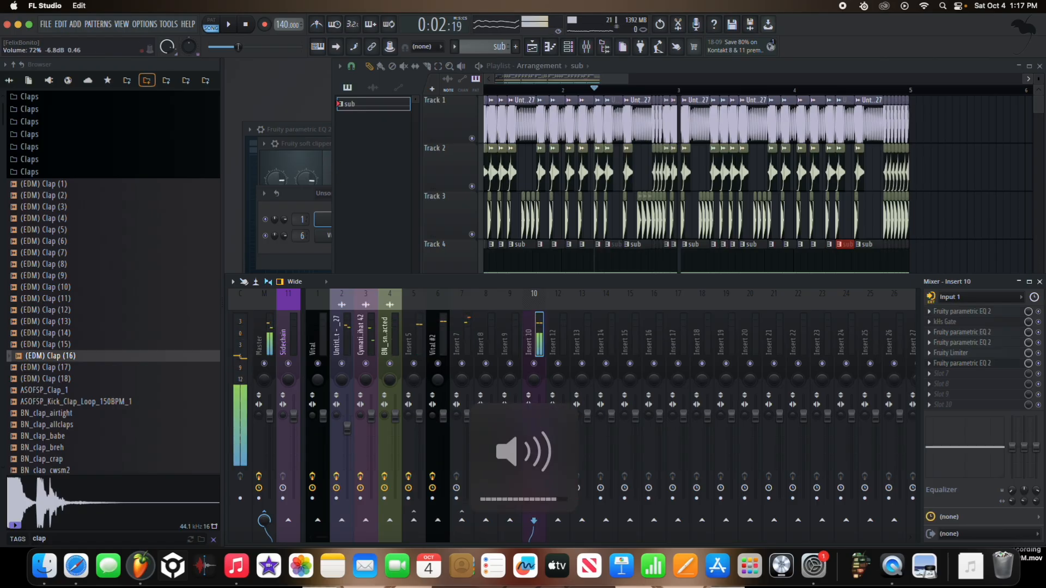
# Step: Add OTT to the first effect slot of Insert 7, return the playhead to the start, and set OTT's depth to 34%
pyautogui.click(466, 337)
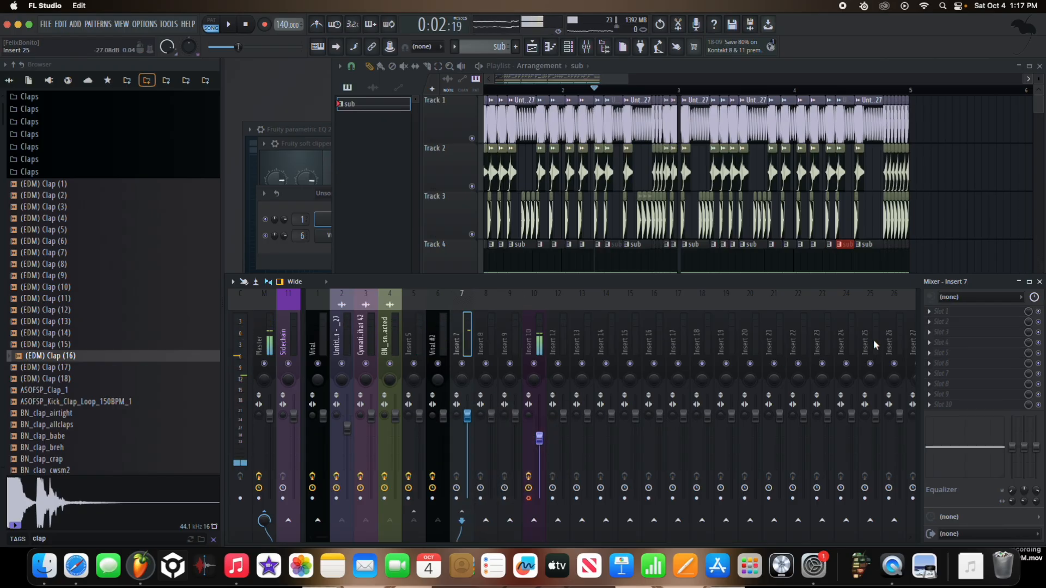
pyautogui.click(956, 317)
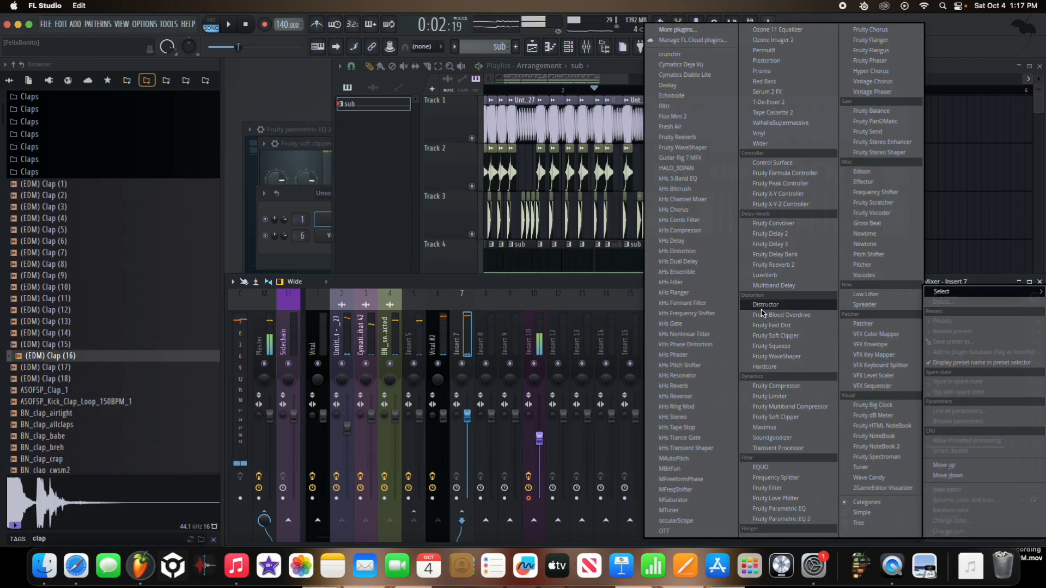
pyautogui.click(664, 531)
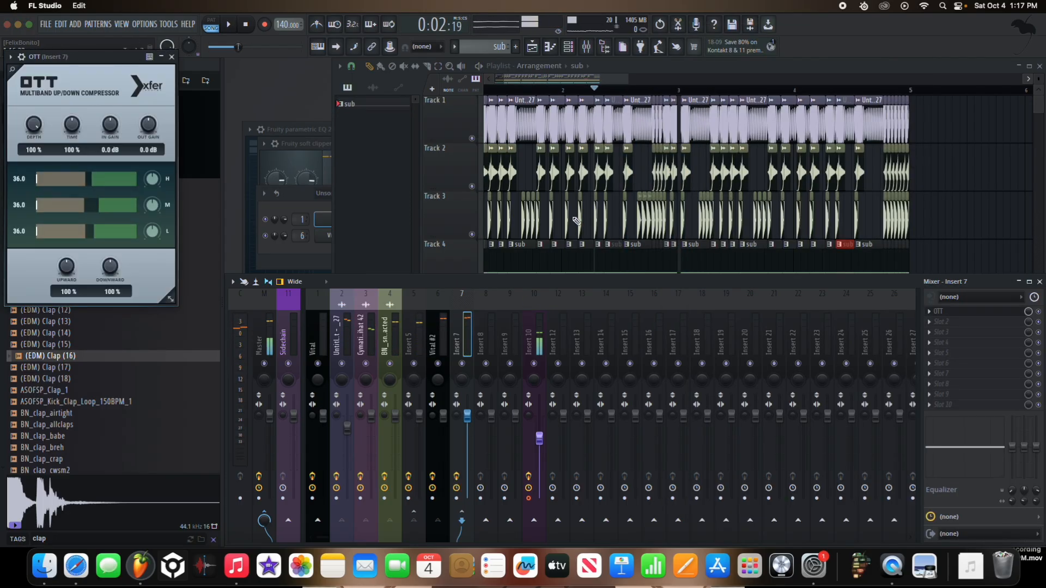
pyautogui.moveTo(596, 89); pyautogui.dragTo(400, 103)
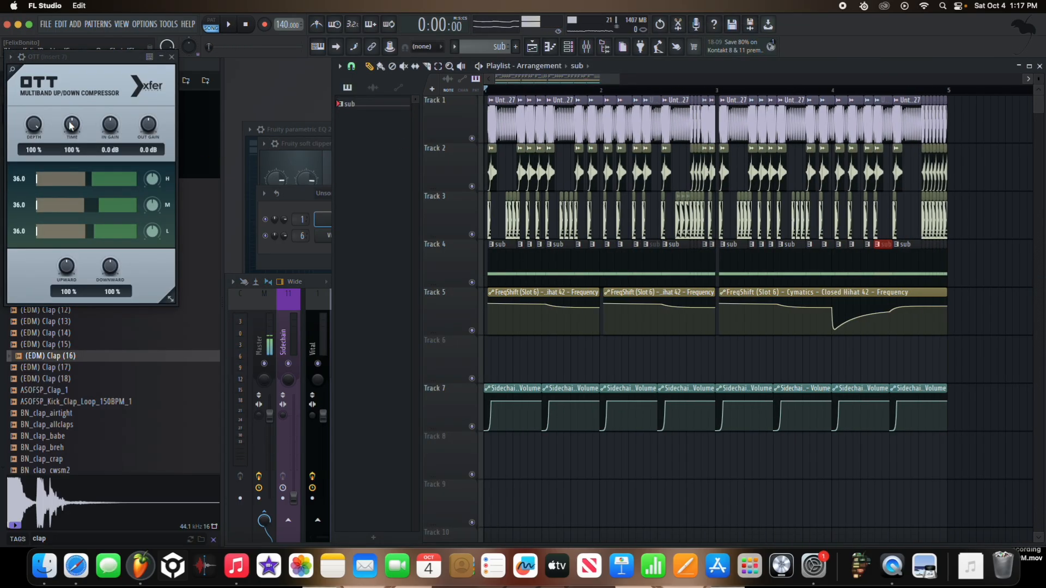
pyautogui.moveTo(39, 152); pyautogui.dragTo(63, 198)
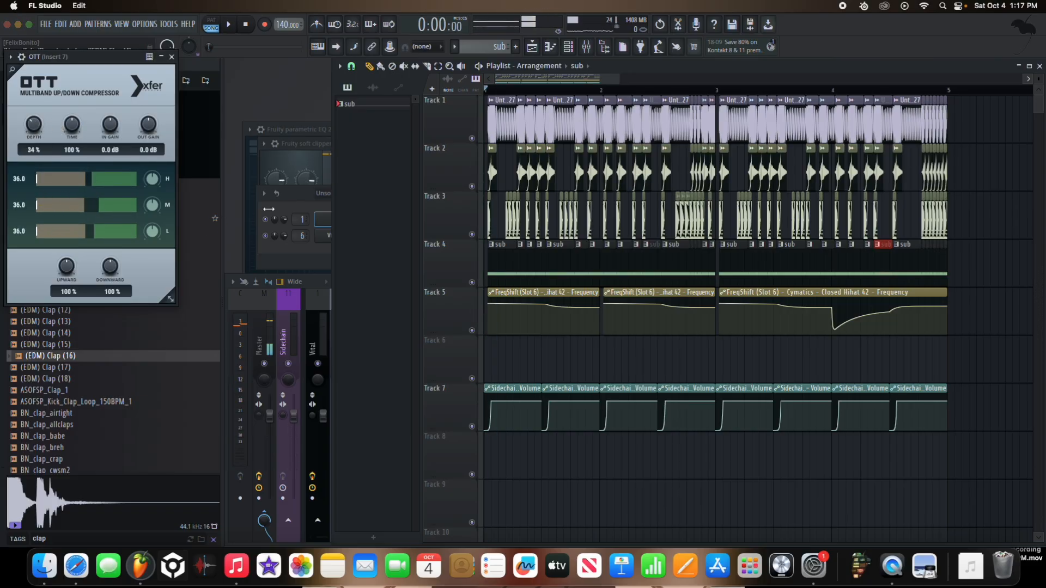
# Step: Listen to Tracks 1 to 3 soloed and the sub on Track 4 soloed, and re-enable all tracks
pyautogui.rightClick(473, 234)
pyautogui.press('space')
pyautogui.press('space')
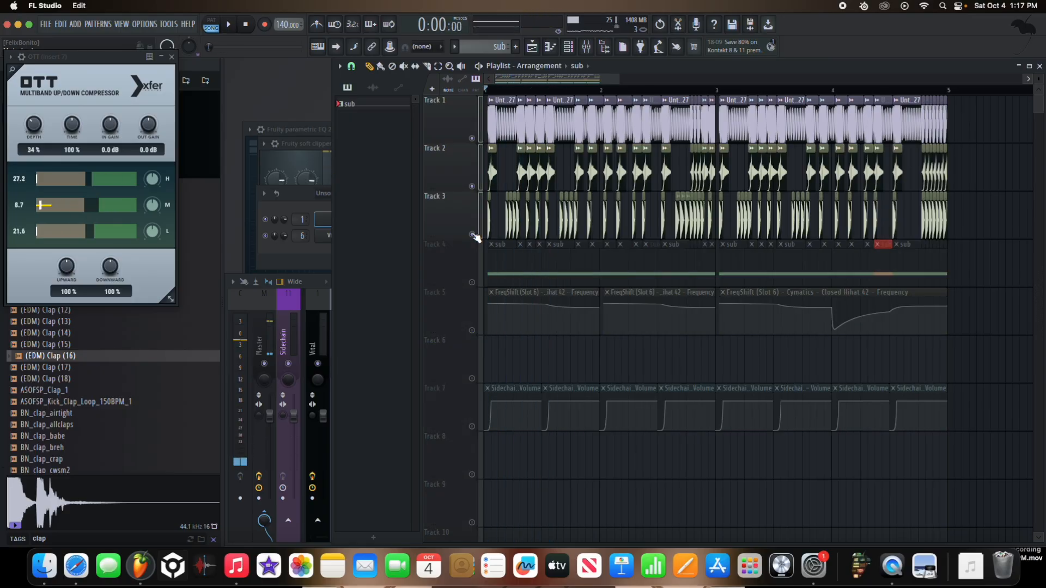
pyautogui.rightClick(473, 282)
pyautogui.press('space')
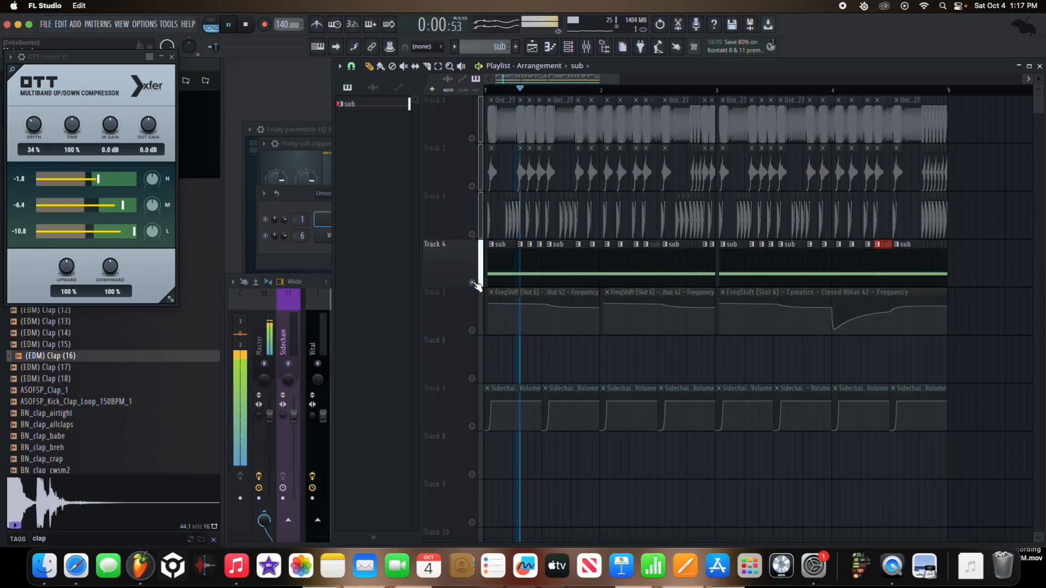
pyautogui.press('space')
pyautogui.rightClick(472, 283)
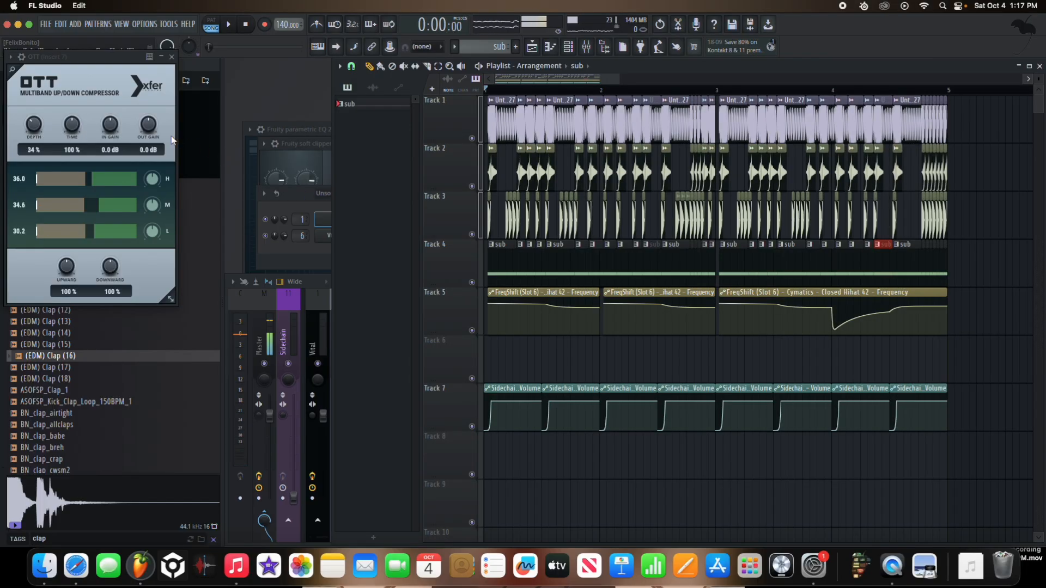
# Step: Raise the Insert 7 OTT depth to 58%, then to 73%, playing the full arrangement to judge each setting
pyautogui.moveTo(31, 114); pyautogui.dragTo(42, 130)
pyautogui.press('space')
pyautogui.press('space')
pyautogui.press('space')
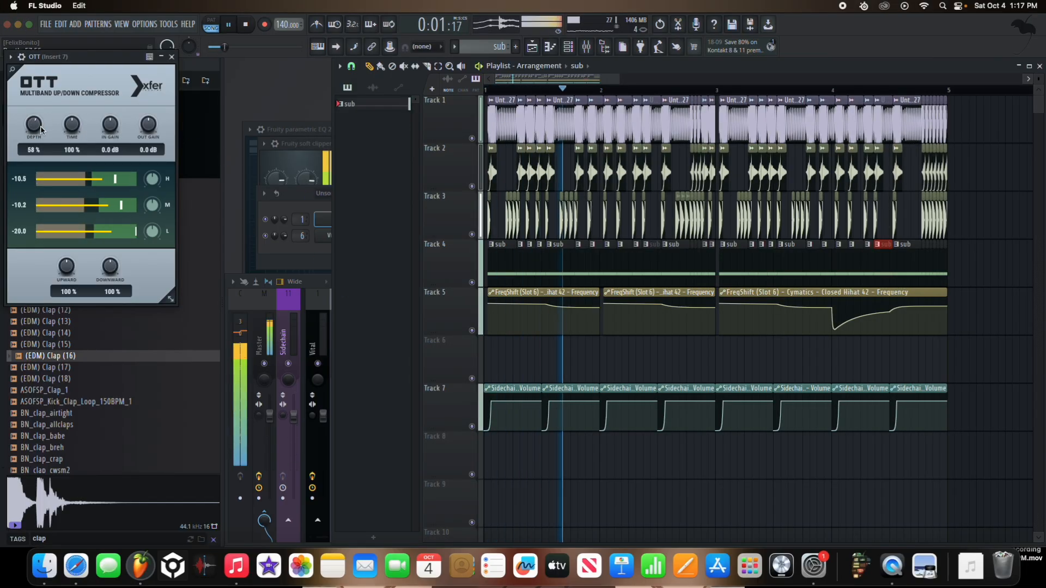
pyautogui.moveTo(42, 130); pyautogui.dragTo(33, 153)
pyautogui.press('space')
pyautogui.press('space')
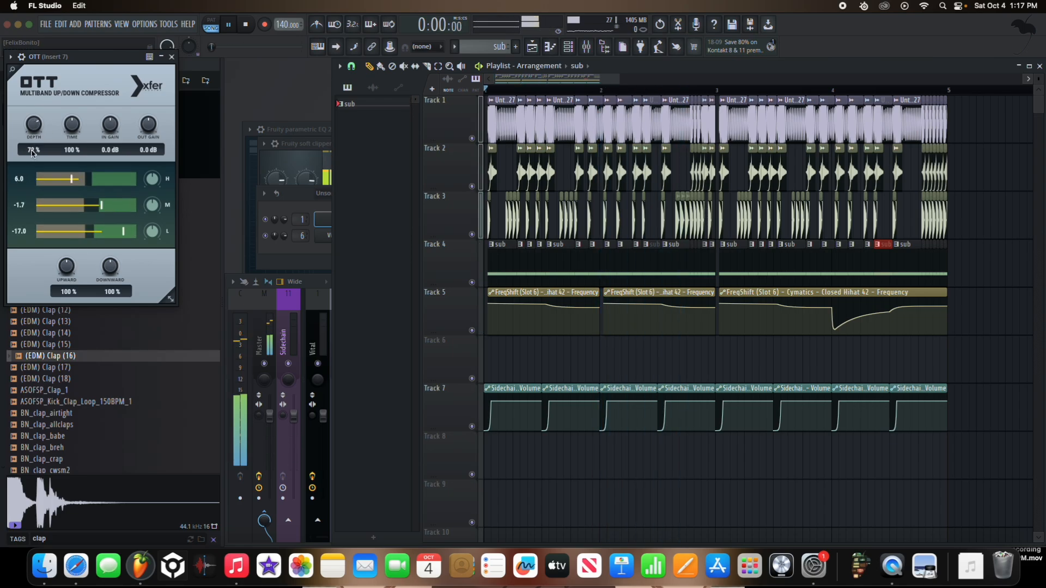
pyautogui.press('space')
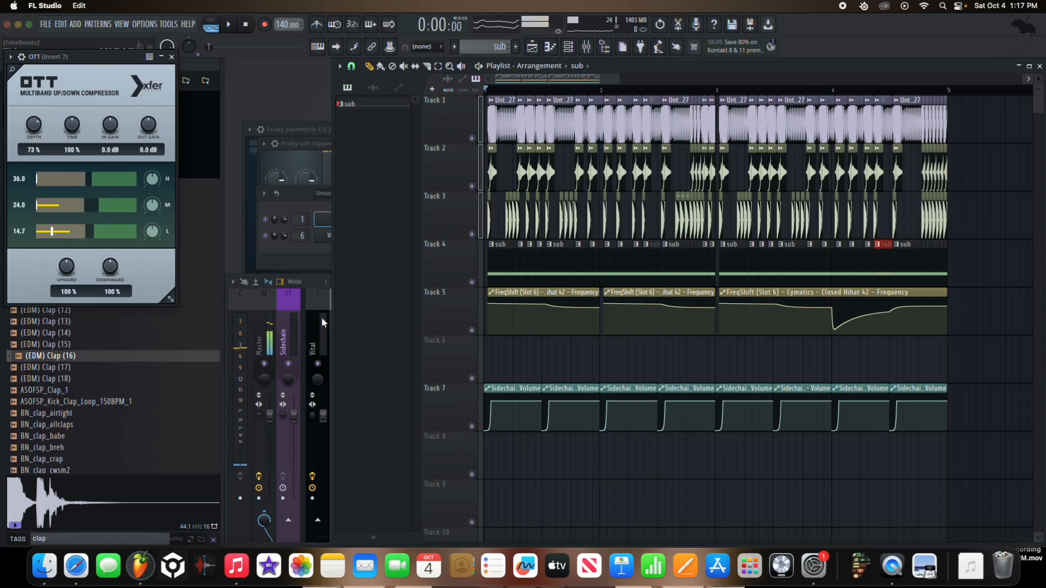
# Step: Add Fruity Parametric EQ 2 to the second slot of Insert 7 and boost its low, mid and treble bands during playback
pyautogui.click(322, 321)
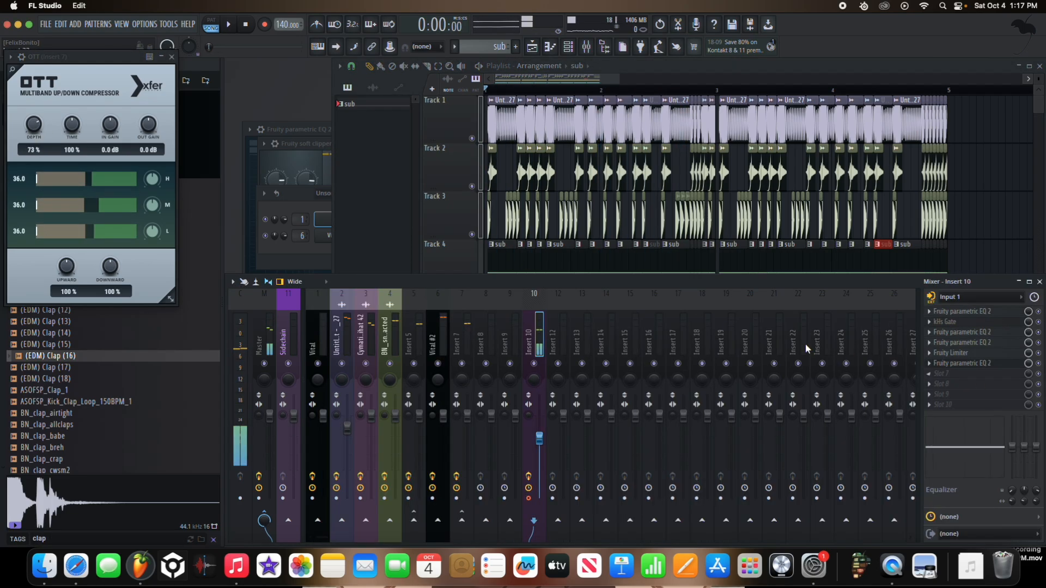
pyautogui.click(456, 335)
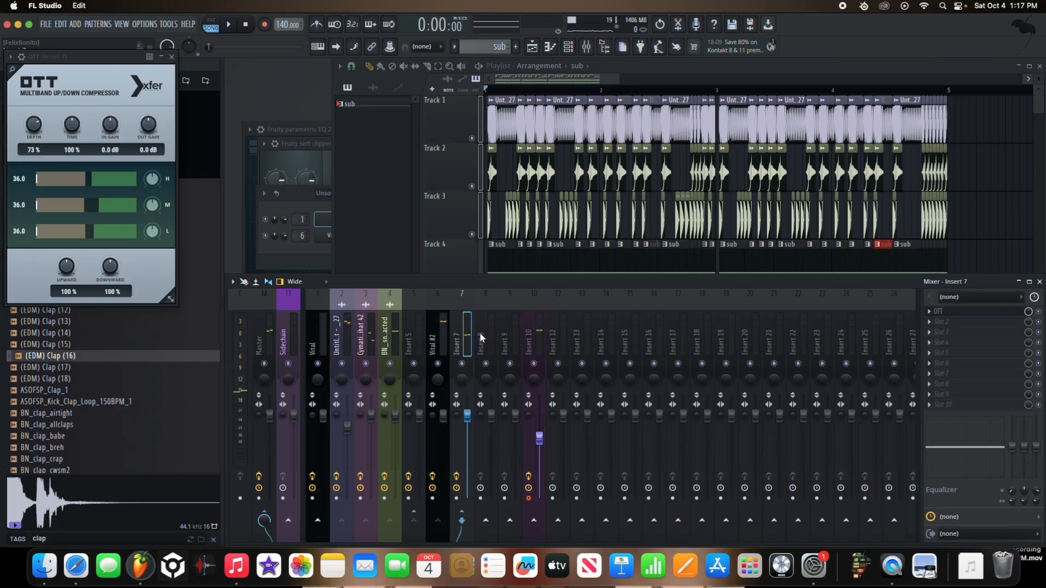
pyautogui.click(953, 327)
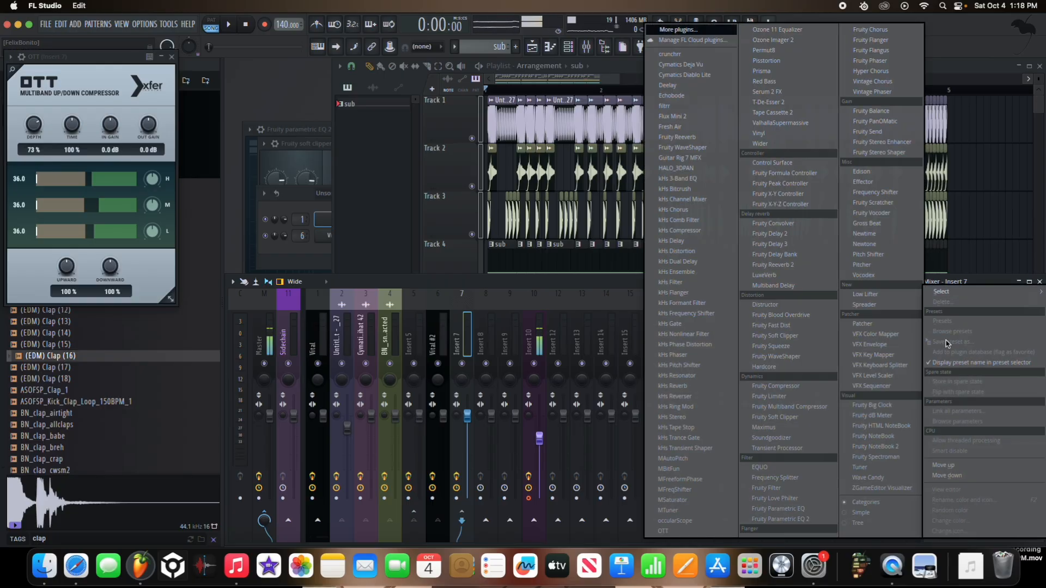
pyautogui.click(817, 520)
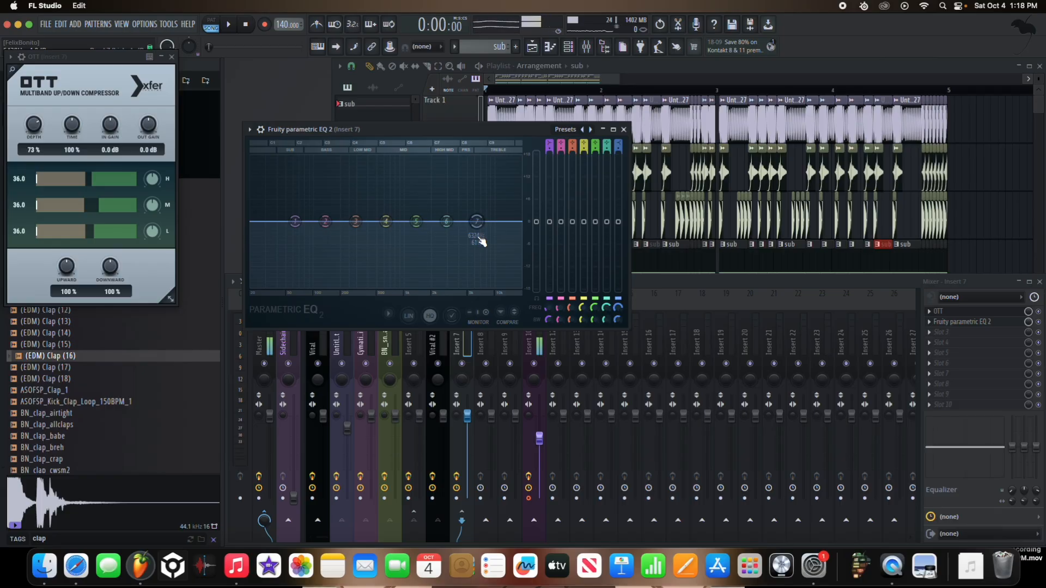
pyautogui.moveTo(415, 222); pyautogui.dragTo(392, 199)
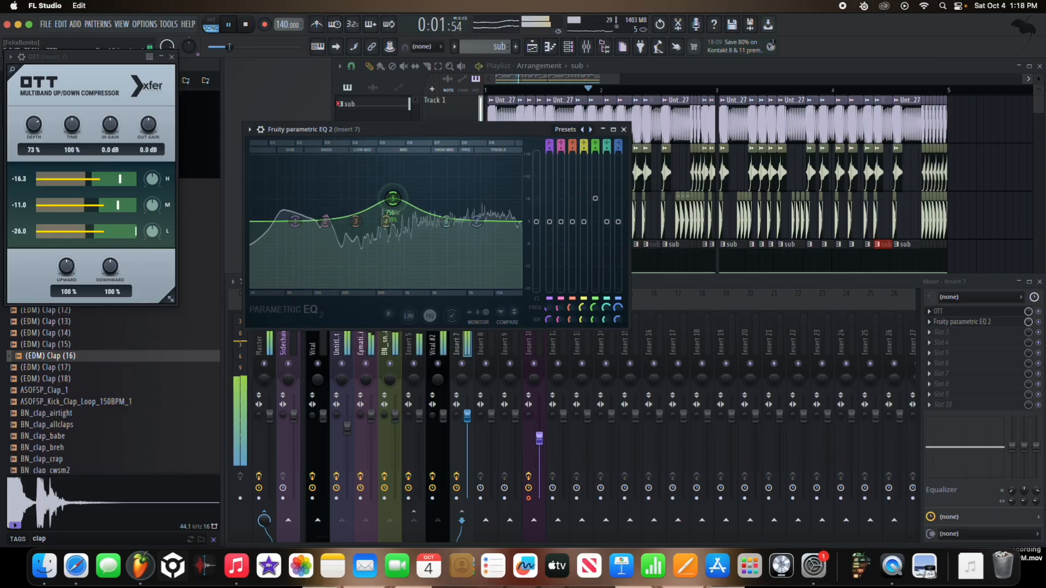
pyautogui.moveTo(476, 221); pyautogui.dragTo(450, 210)
pyautogui.moveTo(295, 221); pyautogui.dragTo(360, 214)
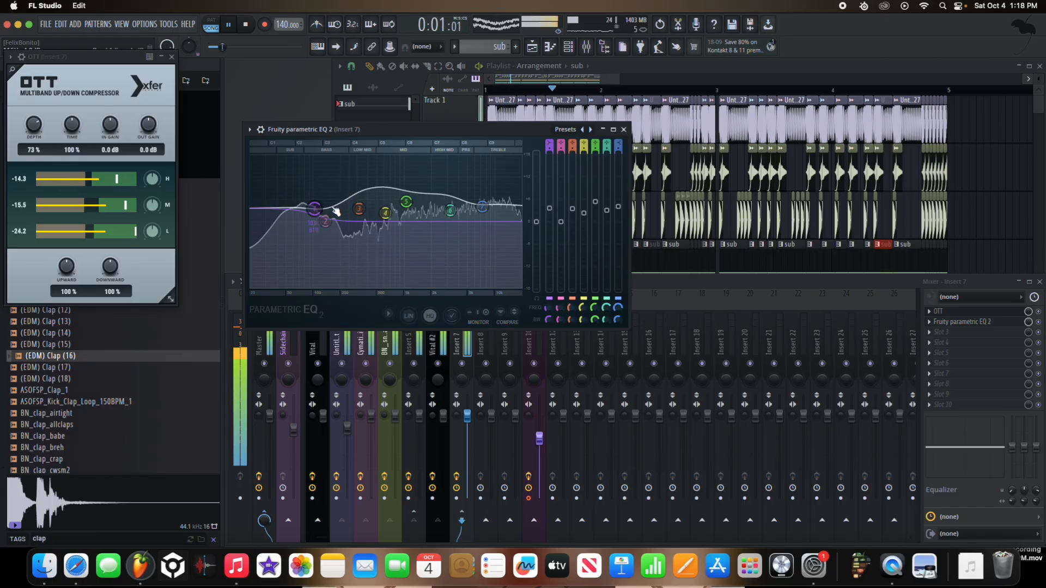
pyautogui.moveTo(493, 213); pyautogui.dragTo(461, 209)
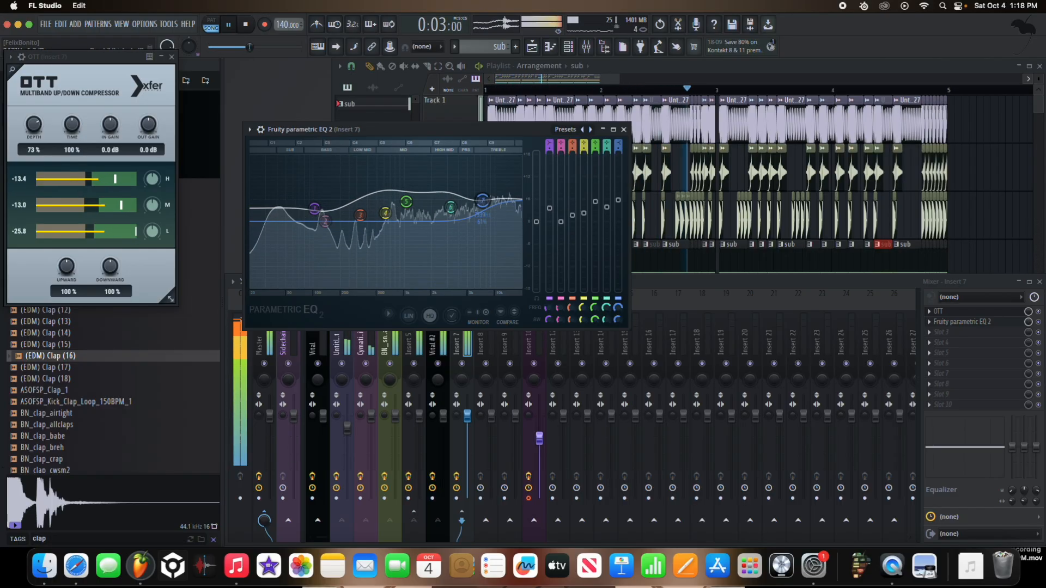
# Step: Add another Fruity Parametric EQ 2 to slot 3 of Insert 7 and boost its lowest band
pyautogui.click(949, 338)
pyautogui.click(794, 518)
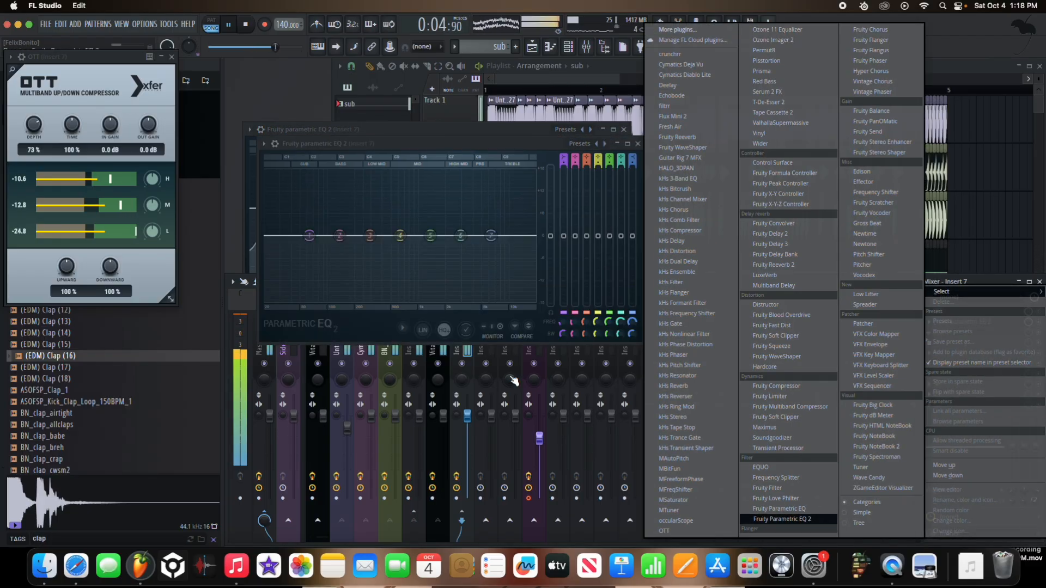
pyautogui.moveTo(308, 231); pyautogui.dragTo(315, 203)
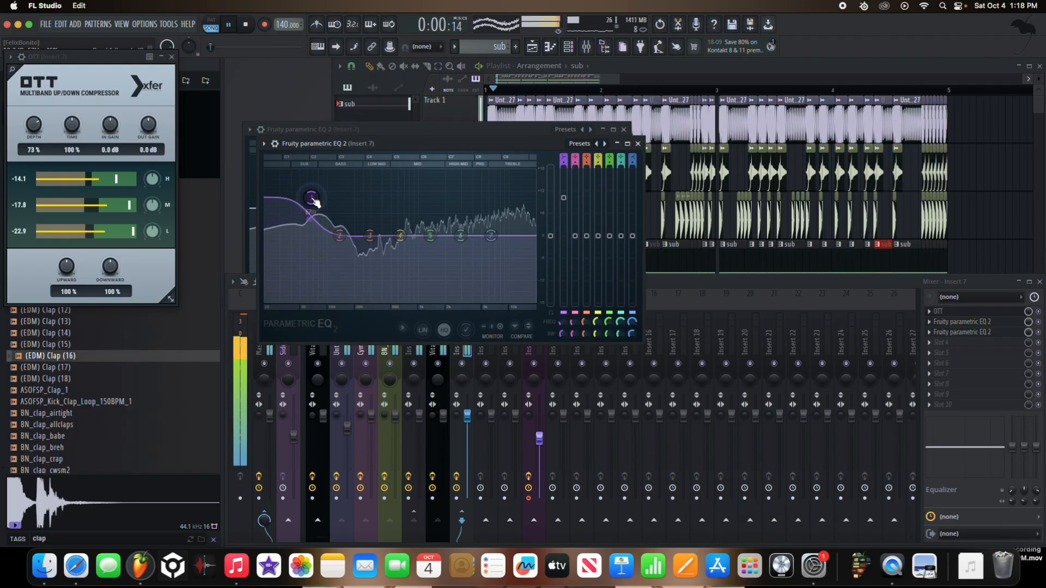
# Step: Add Fruity Soft Clipper to slot 4 of Insert 7 and play the arrangement with the second EQ in front
pyautogui.click(928, 345)
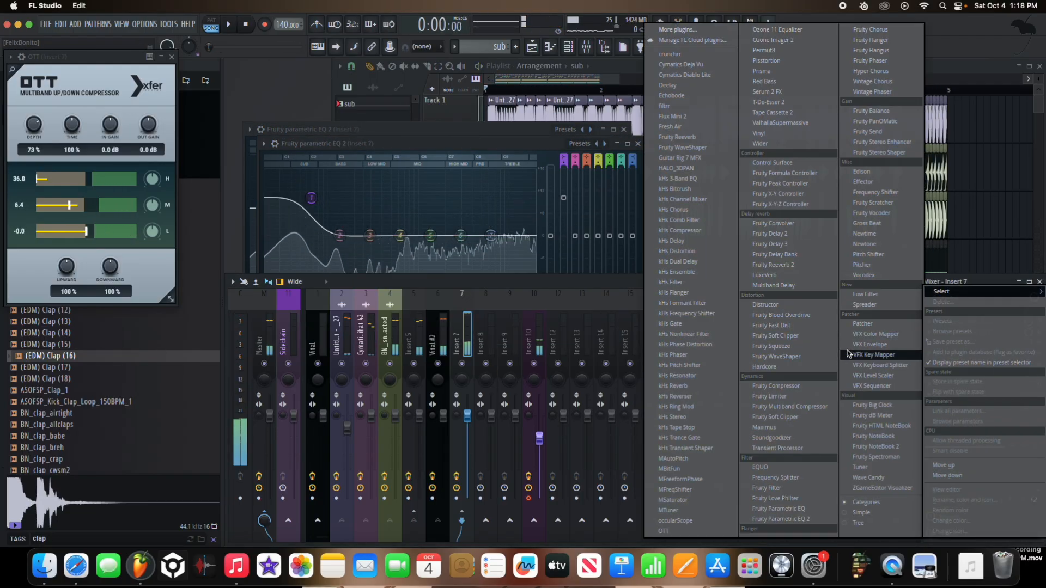
pyautogui.click(812, 333)
pyautogui.click(457, 155)
pyautogui.press('space')
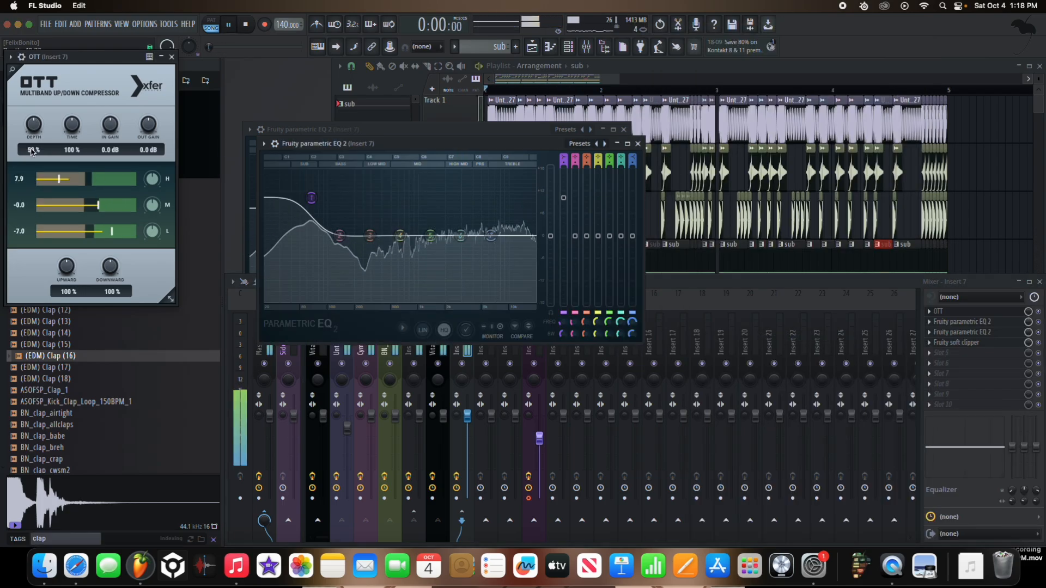
pyautogui.press('space')
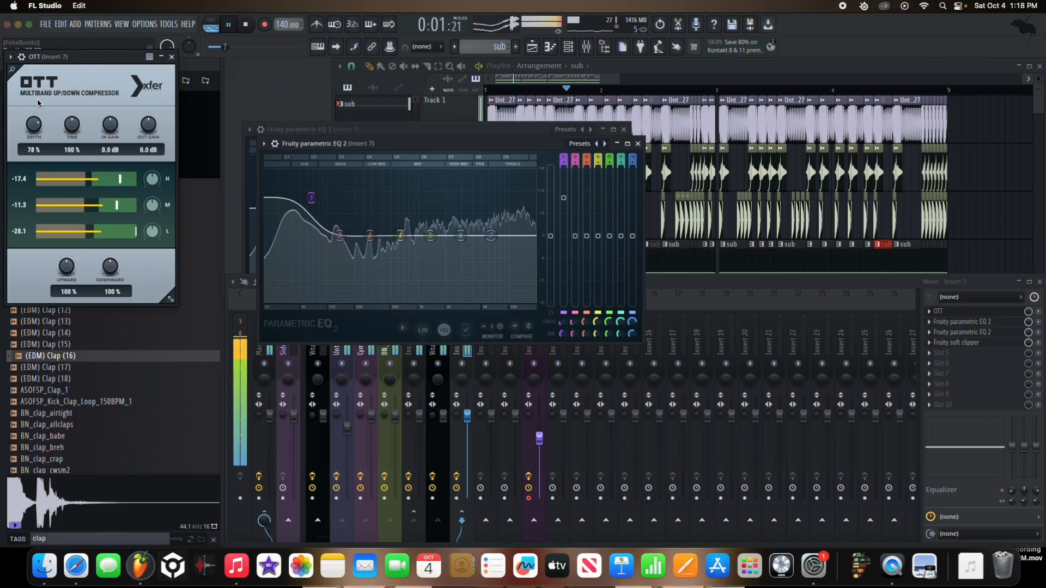
# Step: Reshape the second EQ on Insert 7 with a gentler low boost and raised upper-mid and treble bands, adjusting the system volume while listening
pyautogui.moveTo(311, 197); pyautogui.dragTo(312, 212)
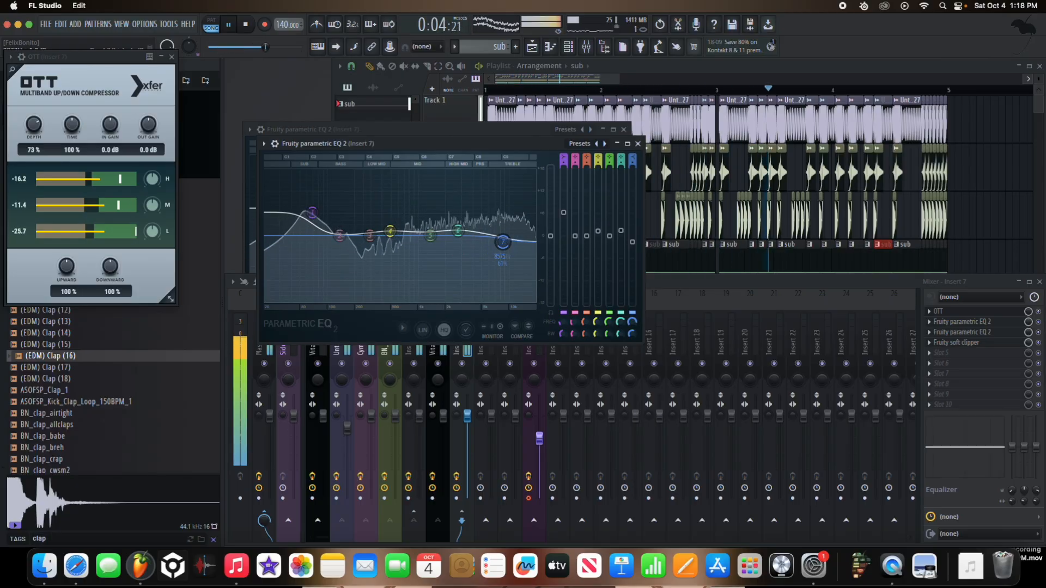
pyautogui.moveTo(431, 235); pyautogui.dragTo(428, 233)
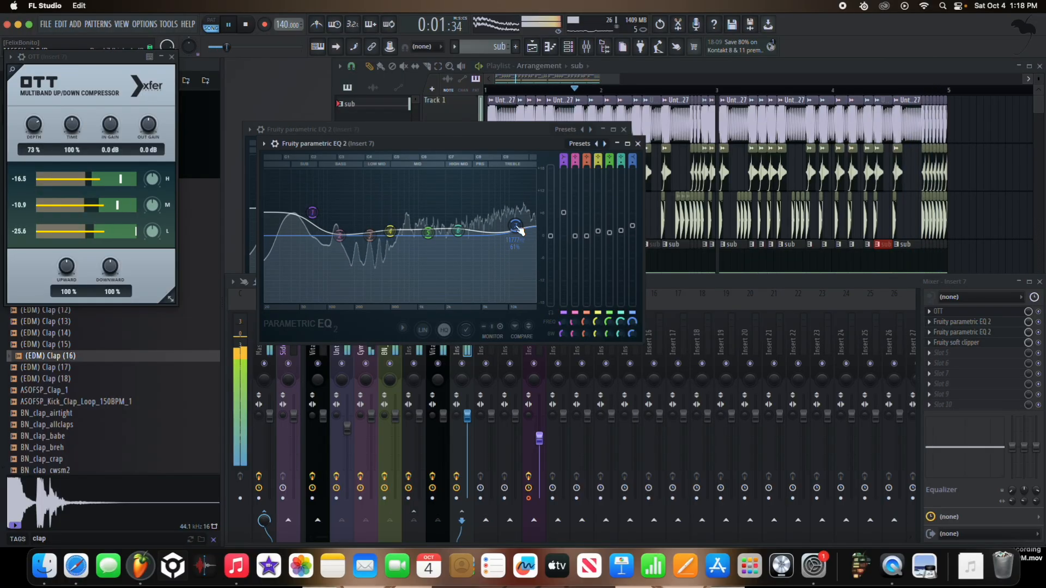
pyautogui.press('XF86AudioLowerVolume')
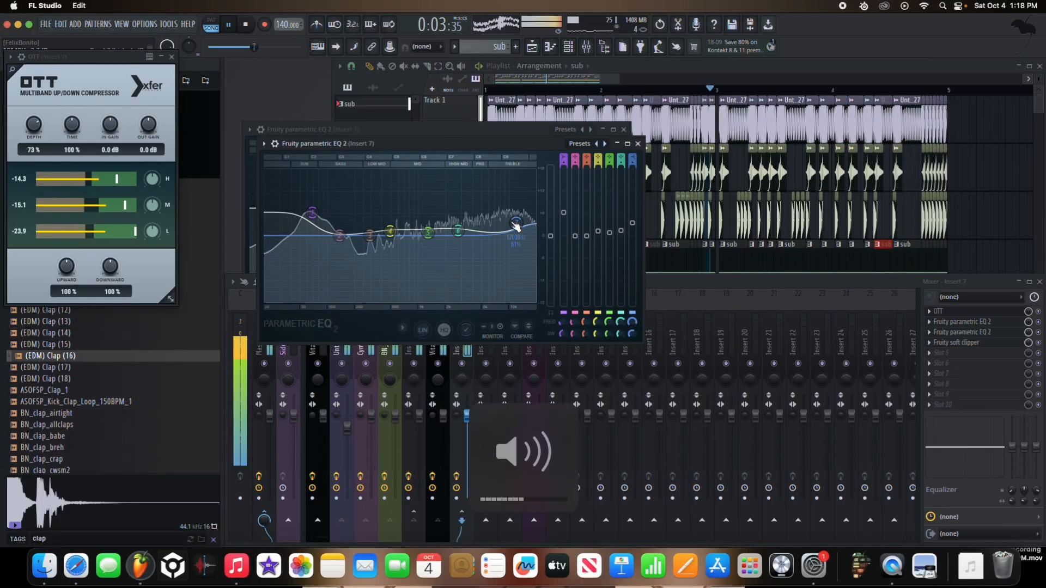
pyautogui.moveTo(458, 231); pyautogui.dragTo(482, 220)
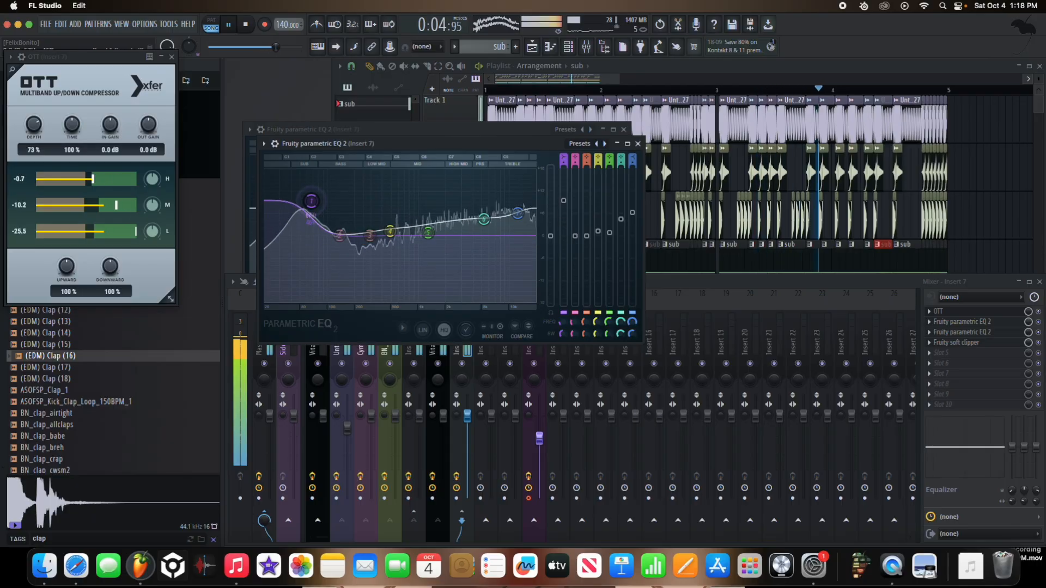
pyautogui.moveTo(315, 178); pyautogui.dragTo(313, 207)
pyautogui.press('XF86AudioRaiseVolume')
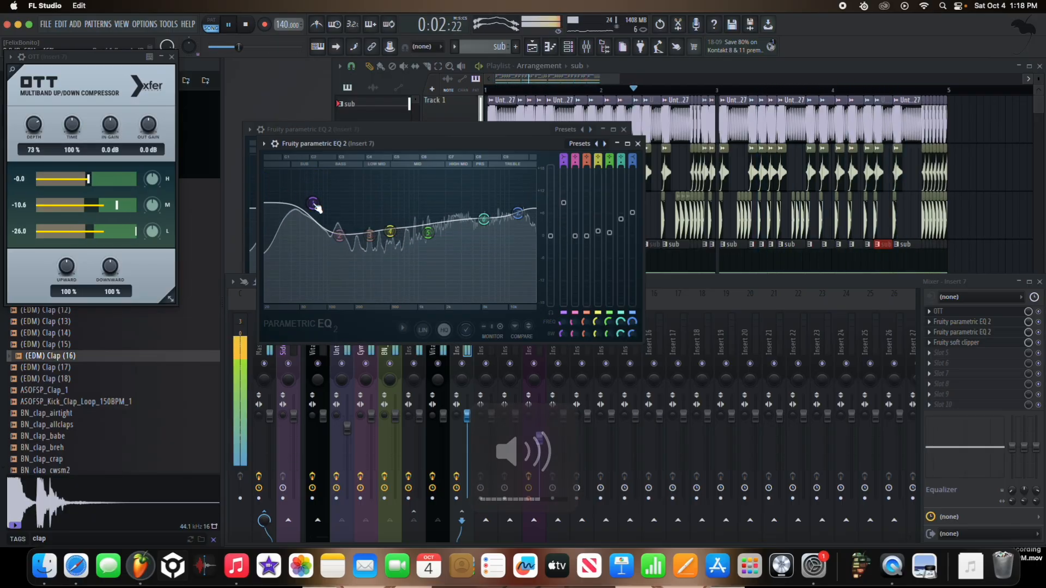
# Step: Add Patcher with the Disperser preset to slot 5 of Insert 7 and lower its Allpass modulation point during playback
pyautogui.click(937, 352)
pyautogui.click(872, 329)
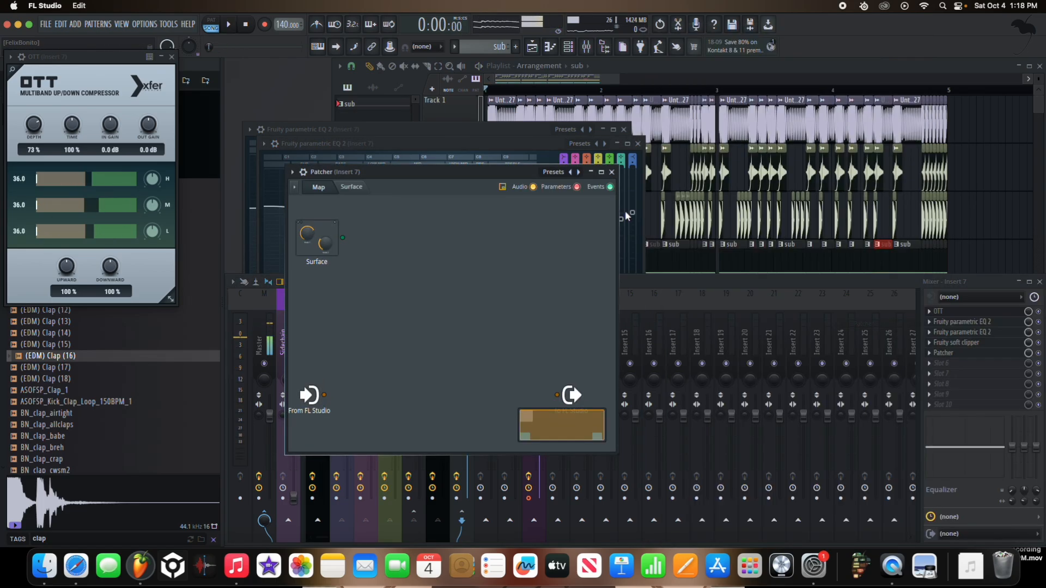
pyautogui.click(553, 172)
pyautogui.click(775, 53)
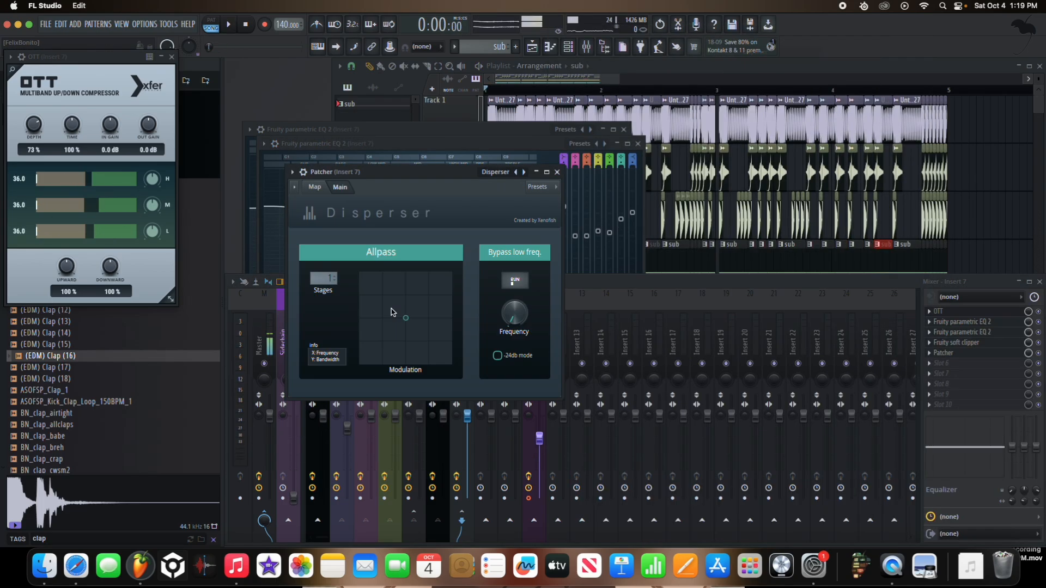
pyautogui.press('space')
pyautogui.moveTo(416, 335); pyautogui.dragTo(419, 342)
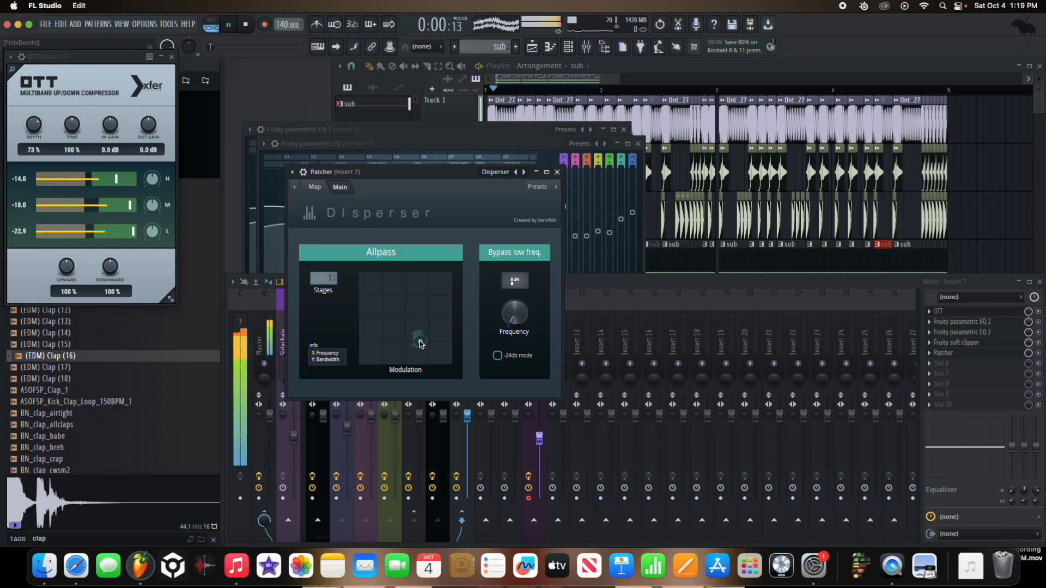
pyautogui.press('space')
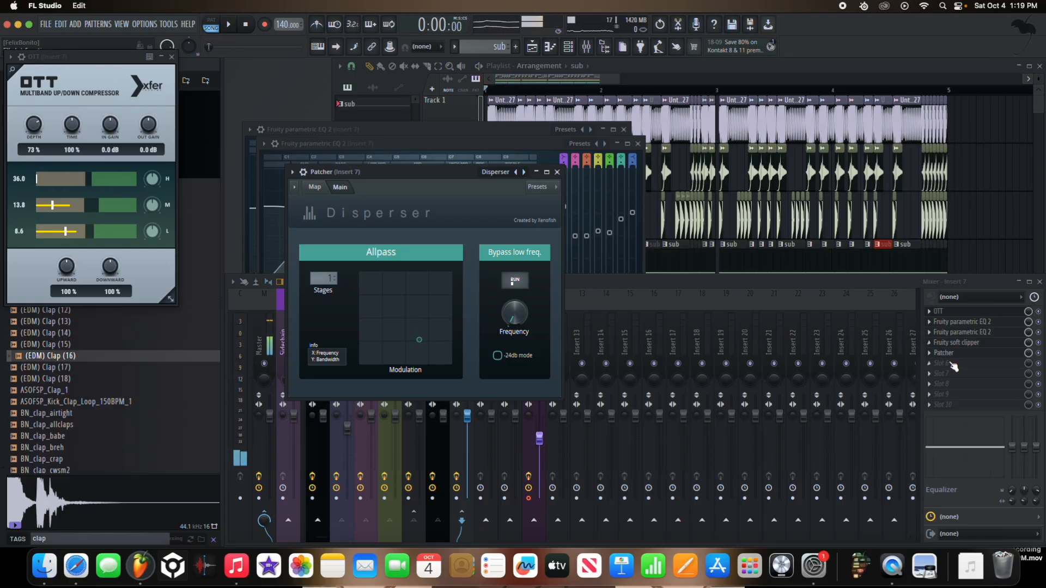
# Step: Add Fruity Soft Clipper to slot 6 of Insert 7, after Patcher, and play the arrangement
pyautogui.click(941, 363)
pyautogui.click(812, 336)
pyautogui.press('space')
# Step: Load Fruity Soft Clipper on the Master track and place OTT in the first slot ahead of it
pyautogui.click(272, 331)
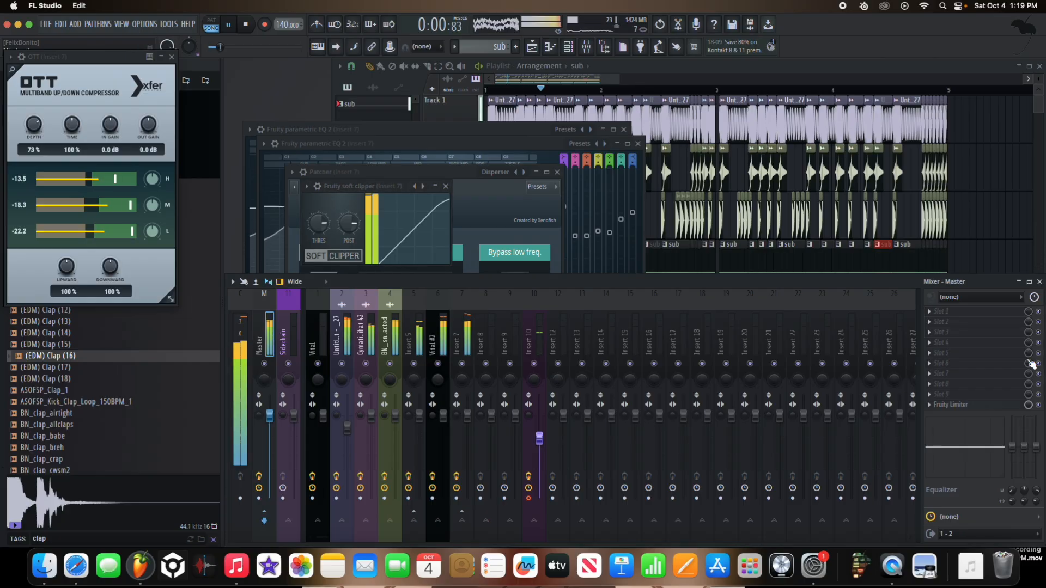
pyautogui.press('space')
pyautogui.click(980, 363)
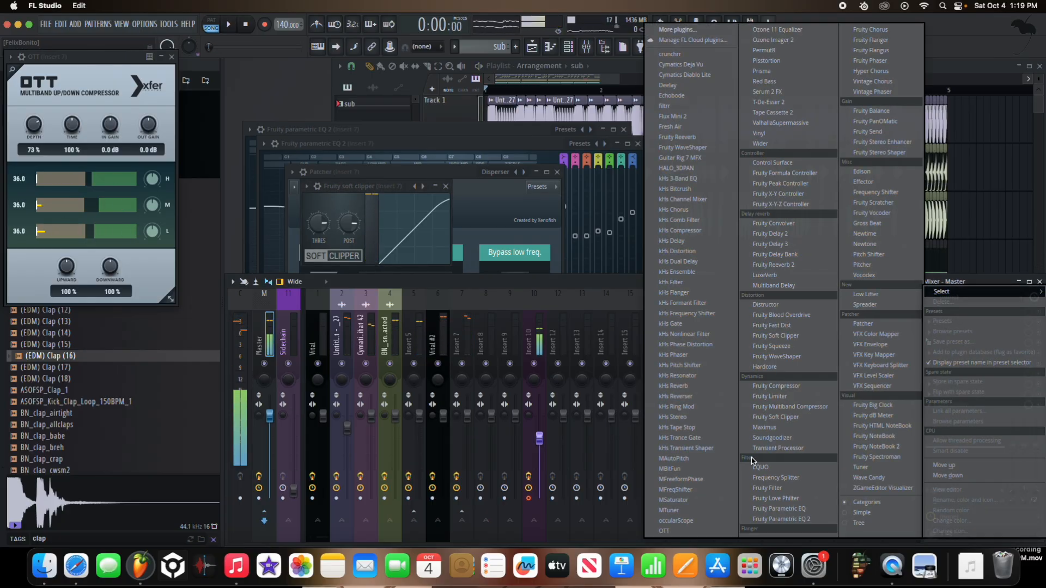
pyautogui.click(803, 416)
pyautogui.click(943, 318)
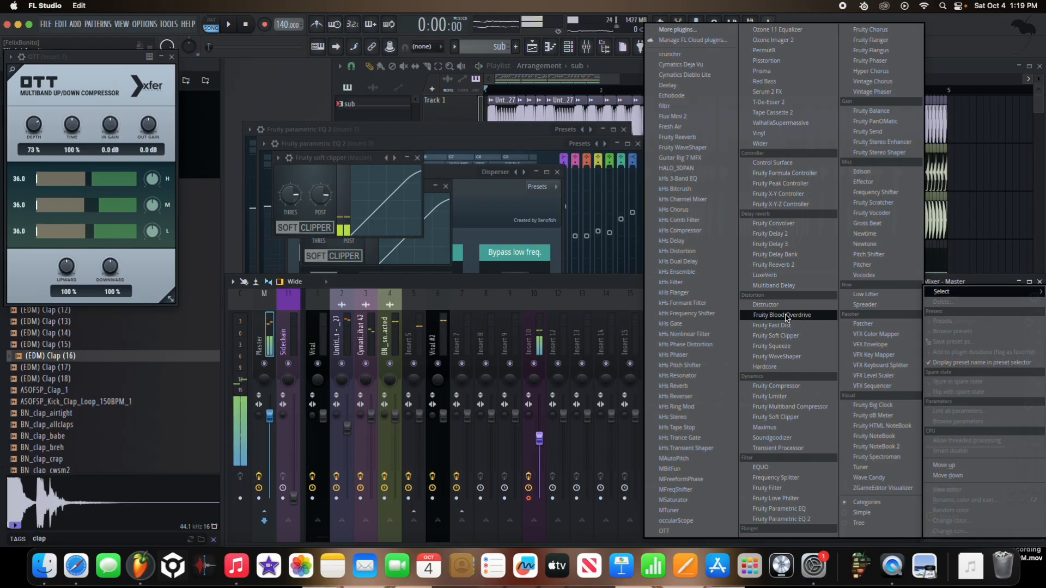
pyautogui.click(681, 527)
# Step: Close the Insert 7 OTT and set the Master OTT's depth to 30%, then down to 15% while playing the arrangement
pyautogui.moveTo(68, 152); pyautogui.dragTo(53, 216)
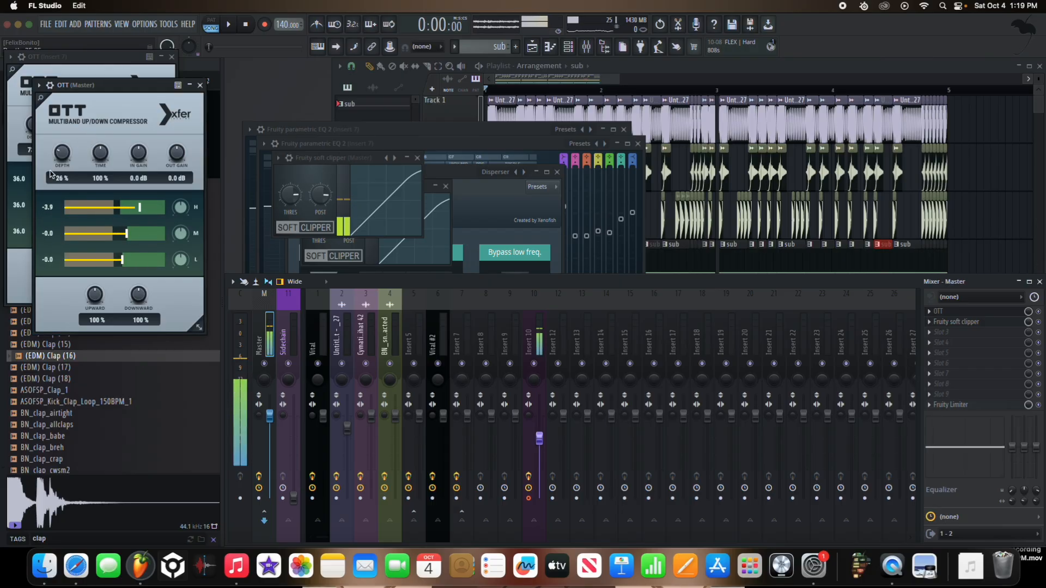
pyautogui.moveTo(59, 163); pyautogui.dragTo(62, 156)
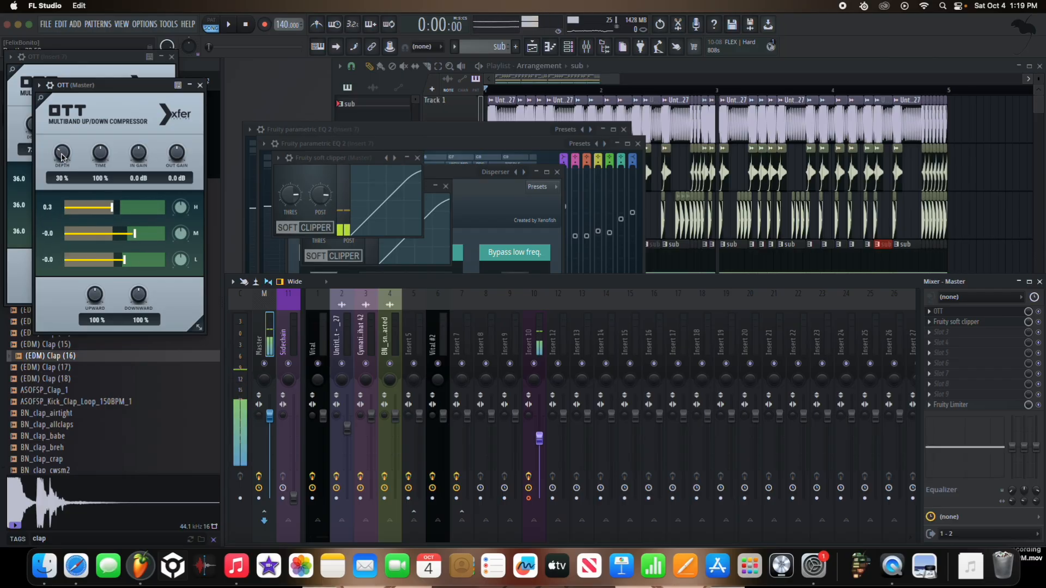
pyautogui.click(173, 57)
pyautogui.press('space')
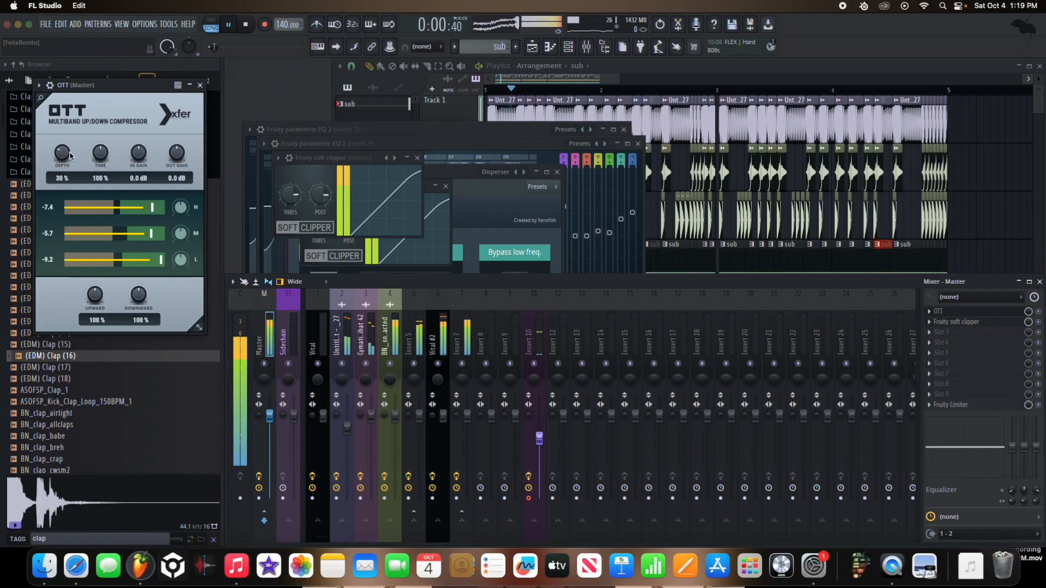
pyautogui.moveTo(67, 156); pyautogui.dragTo(66, 167)
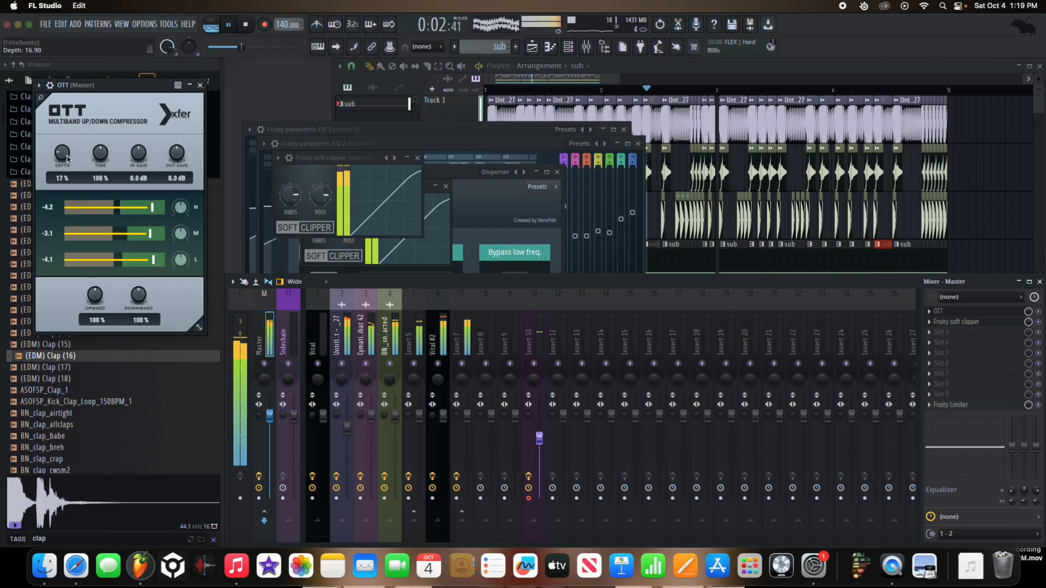
pyautogui.press('space')
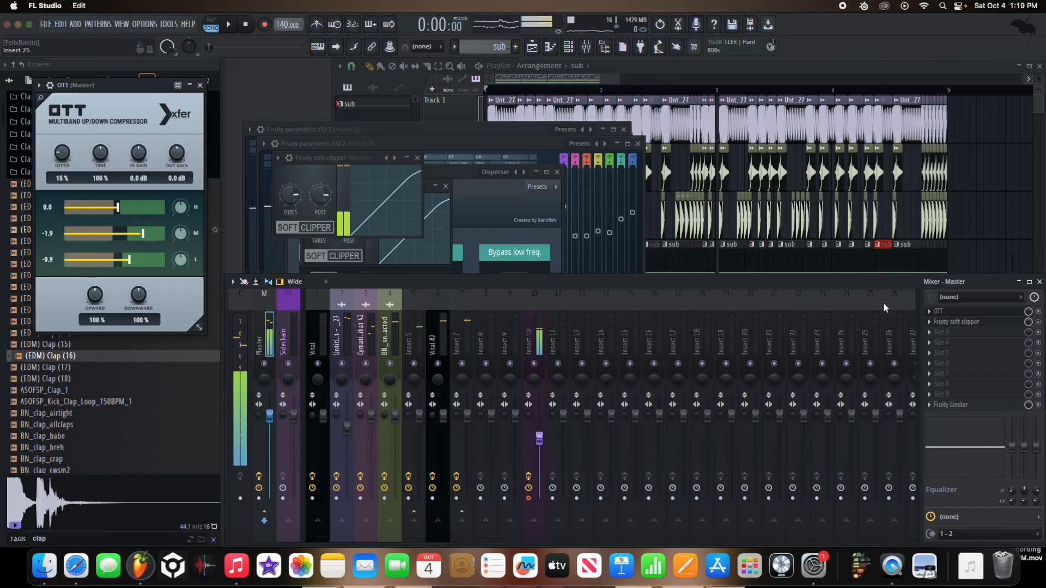
# Step: Play the full arrangement through the Master effects, show the Vital insert's effects, and raise the system volume
pyautogui.press('space')
pyautogui.click(534, 90)
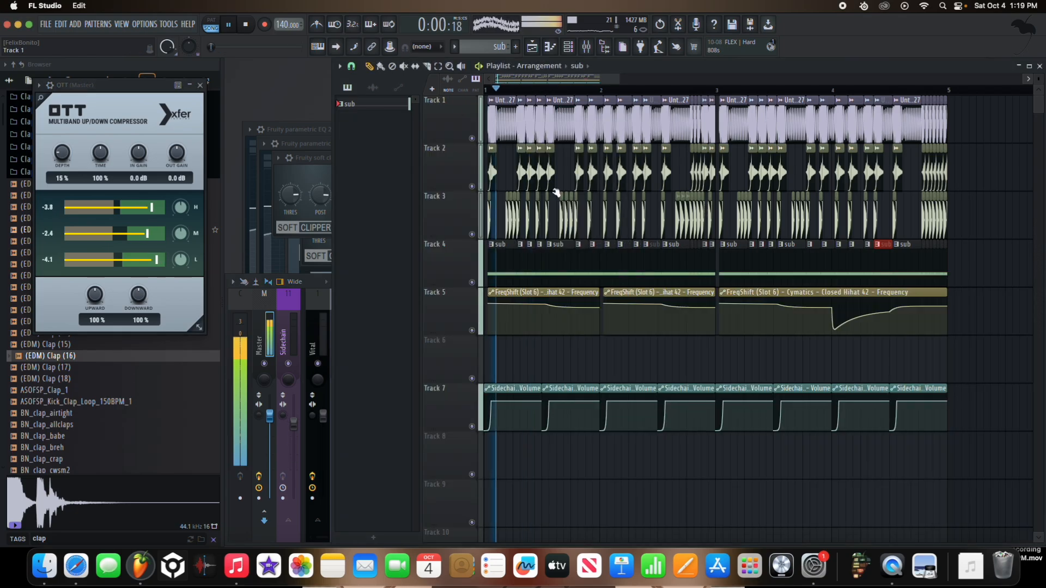
pyautogui.scroll(-3, 539, 234)
pyautogui.scroll(-1, 535, 255)
pyautogui.click(320, 323)
pyautogui.press('XF86AudioRaiseVolume')
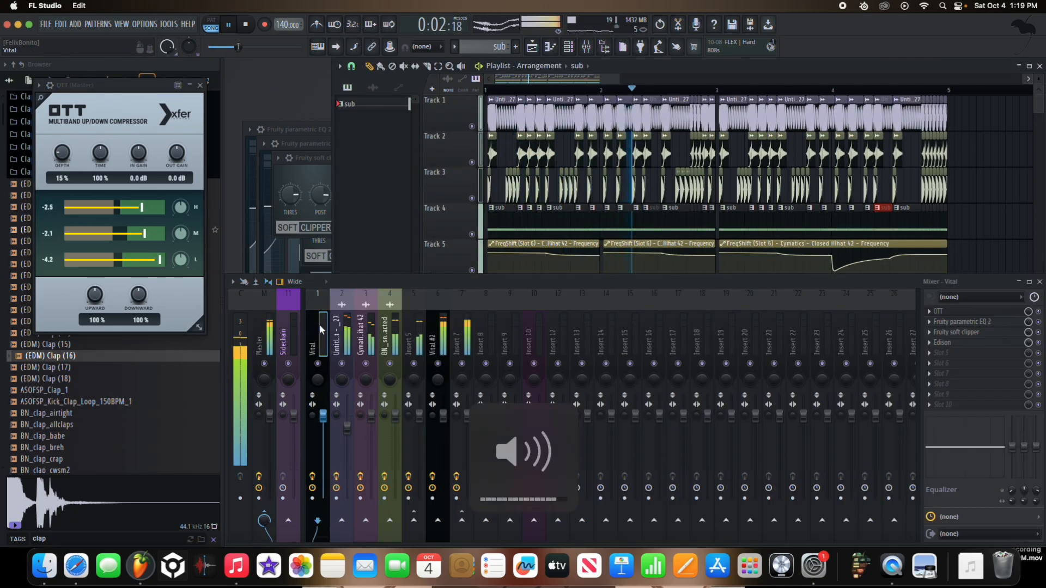
# Step: Add kHs Distortion before Patcher on Insert 7 and set the main level of the slot 3 EQ to 7.6 dB, checking by playback
pyautogui.rightClick(390, 364)
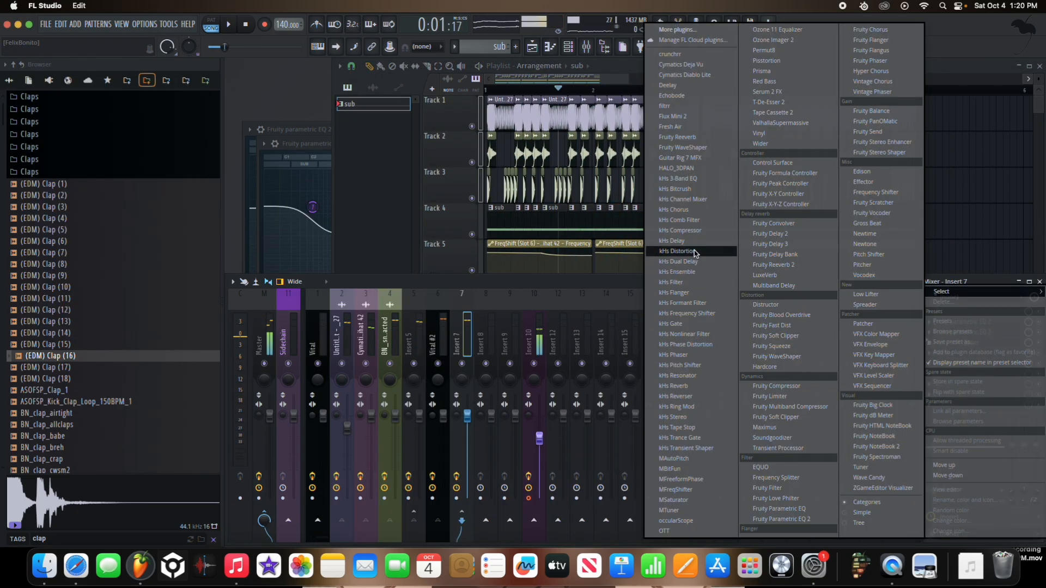
pyautogui.click(703, 252)
pyautogui.click(961, 332)
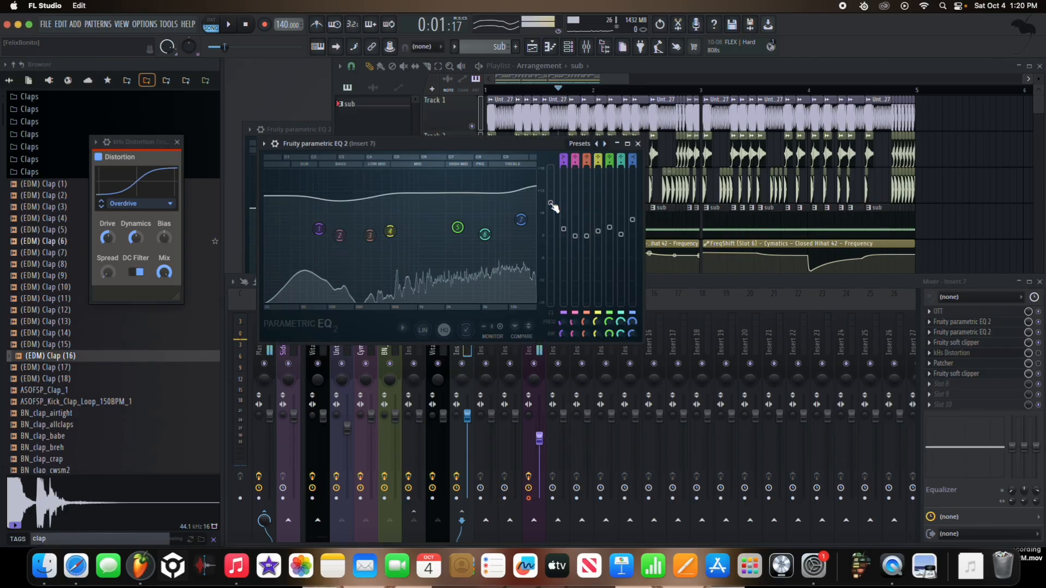
pyautogui.moveTo(551, 204)
pyautogui.mouseDown()
pyautogui.moveTo(550, 193)
pyautogui.moveTo(550, 208)
pyautogui.mouseUp()
pyautogui.press('space')
pyautogui.press('space')
pyautogui.press('space')
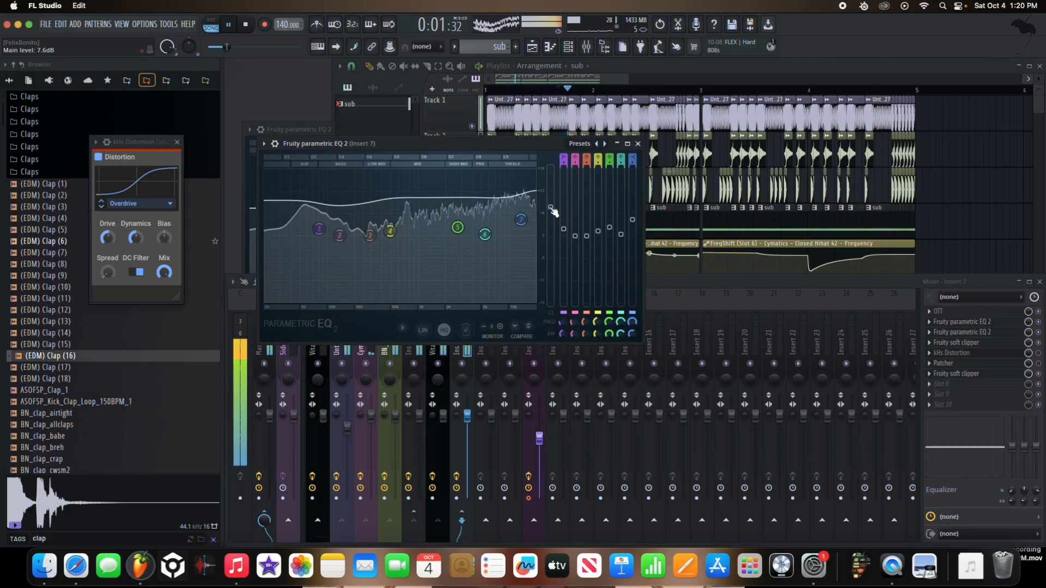
pyautogui.press('XF86AudioLowerVolume')
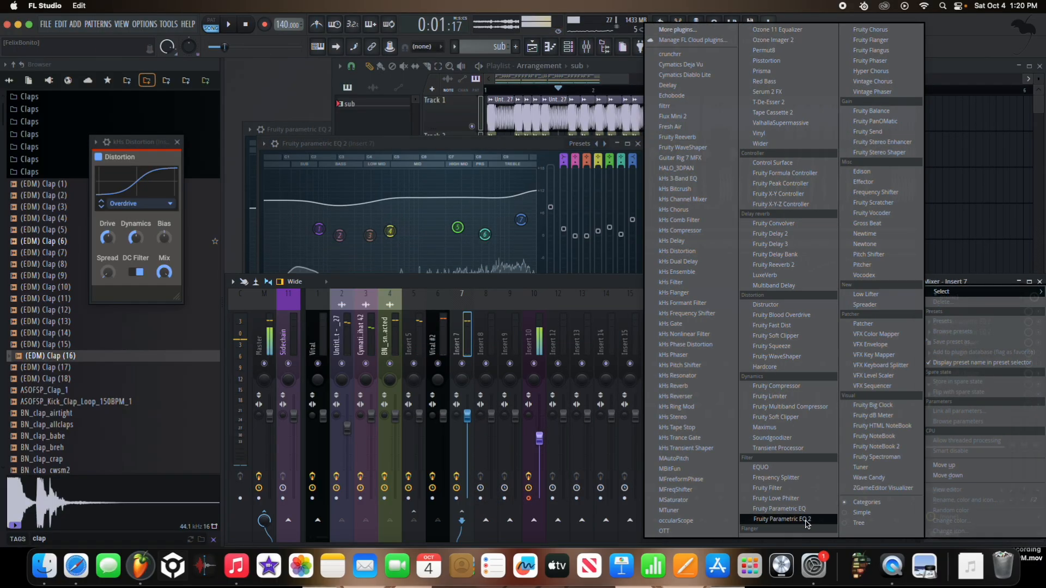
# Step: Load Fruity Parametric EQ 2 in slot 8 of Insert 7 and cut band 5 around 300 Hz, comparing by playback
pyautogui.click(805, 519)
pyautogui.press('space')
pyautogui.moveTo(501, 307); pyautogui.dragTo(439, 273)
pyautogui.moveTo(441, 265); pyautogui.dragTo(441, 276)
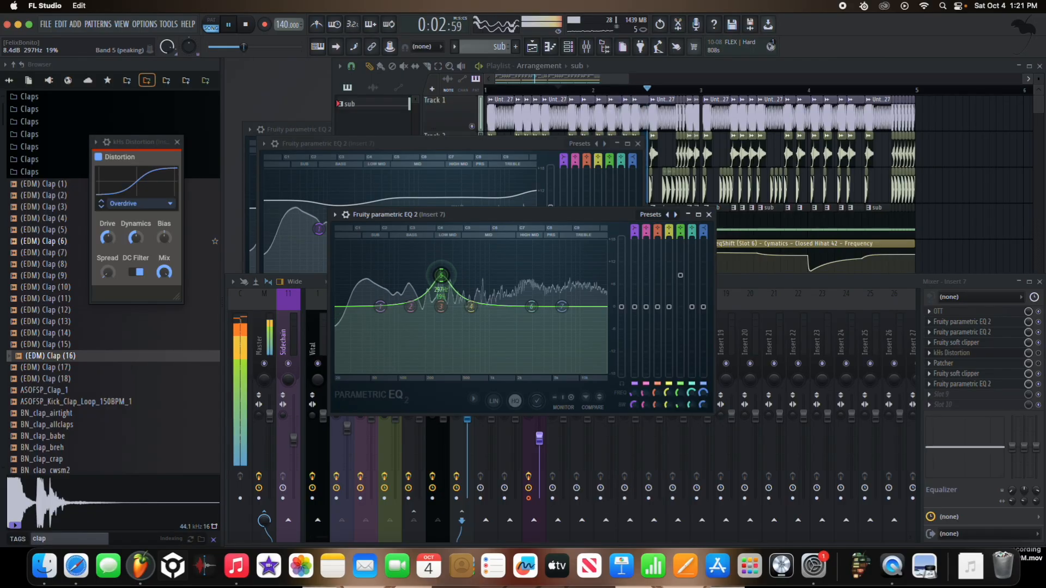
pyautogui.press('space')
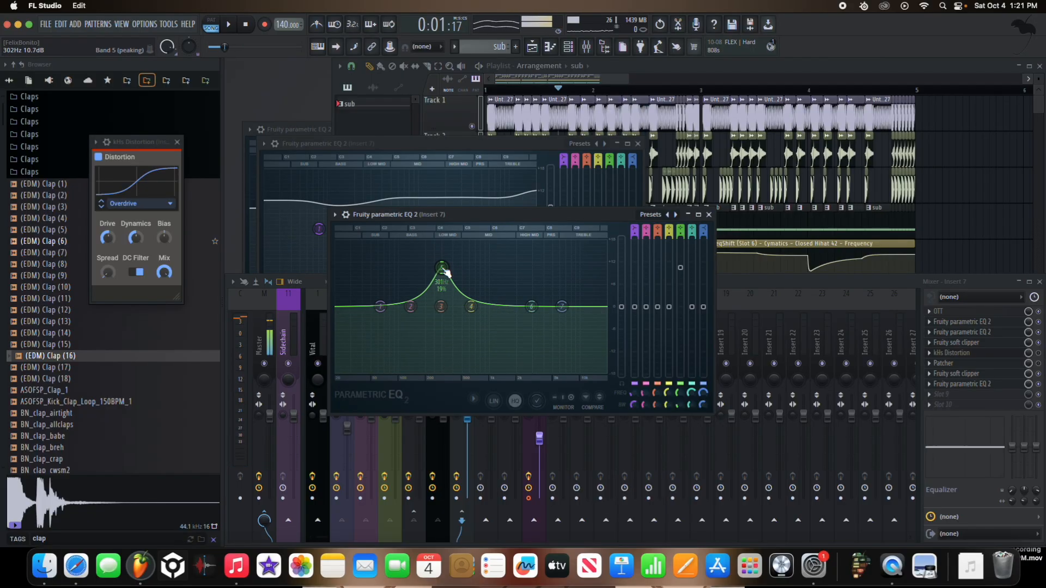
pyautogui.press('space')
pyautogui.moveTo(442, 277); pyautogui.dragTo(440, 343)
pyautogui.press('space')
pyautogui.press('space')
pyautogui.press('XF86AudioRaiseVolume')
pyautogui.press('space')
# Step: Cut band 6 of the new Insert 7 EQ by about 3.5 dB near 7.8 kHz, checking by repeated playback
pyautogui.moveTo(539, 303)
pyautogui.mouseDown()
pyautogui.moveTo(548, 290)
pyautogui.moveTo(564, 316)
pyautogui.moveTo(539, 296)
pyautogui.moveTo(557, 291)
pyautogui.mouseUp()
pyautogui.press('space')
pyautogui.press('space')
pyautogui.press('space')
pyautogui.press('space')
pyautogui.press('space')
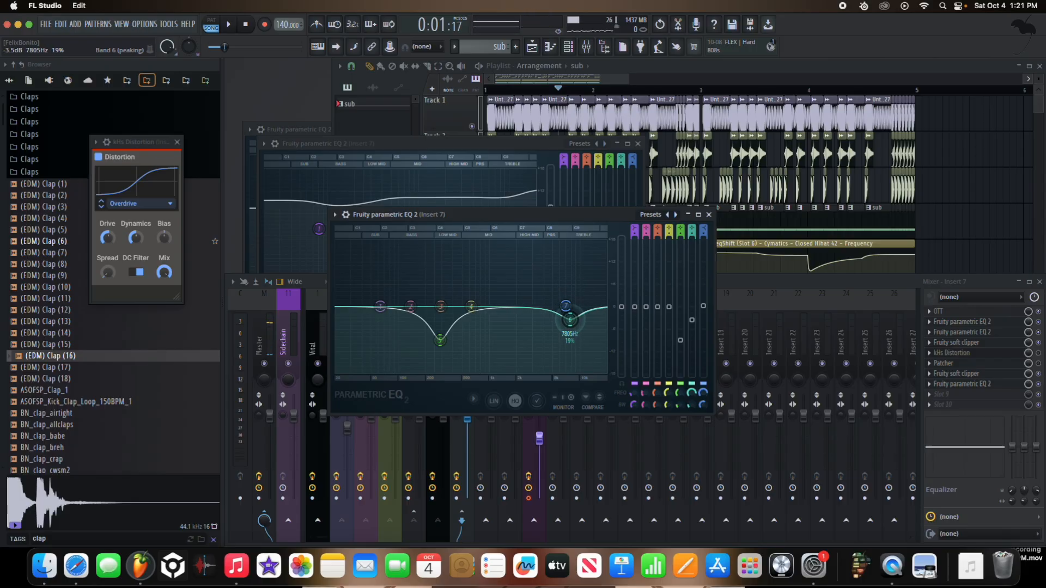
pyautogui.press('space')
pyautogui.moveTo(570, 319); pyautogui.dragTo(568, 320)
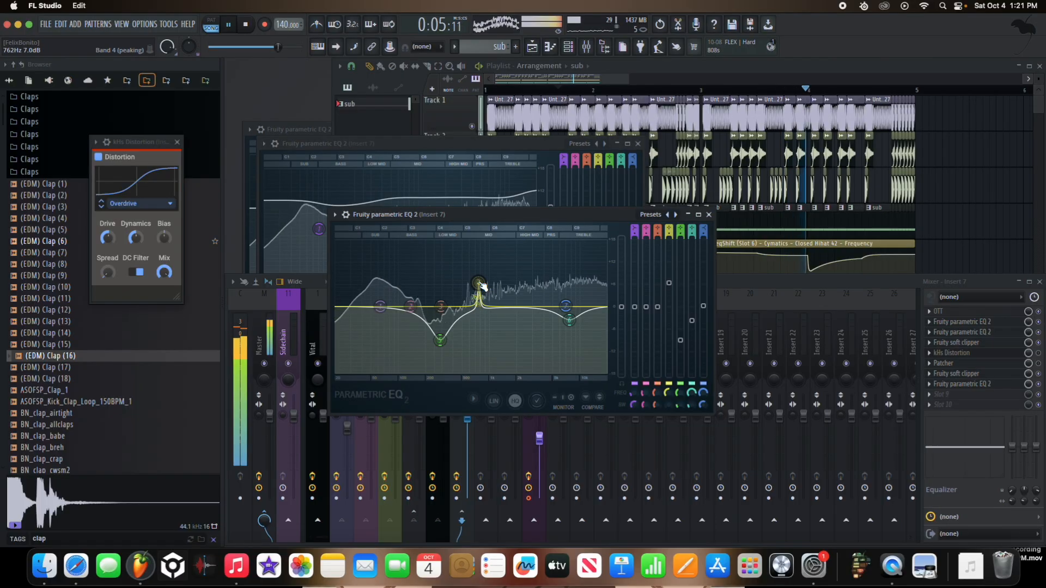
# Step: Sweep a narrow band 4 boost to find the resonance at 758 Hz and cut it by 5 dB during playback
pyautogui.press('space')
pyautogui.moveTo(477, 256); pyautogui.dragTo(480, 250)
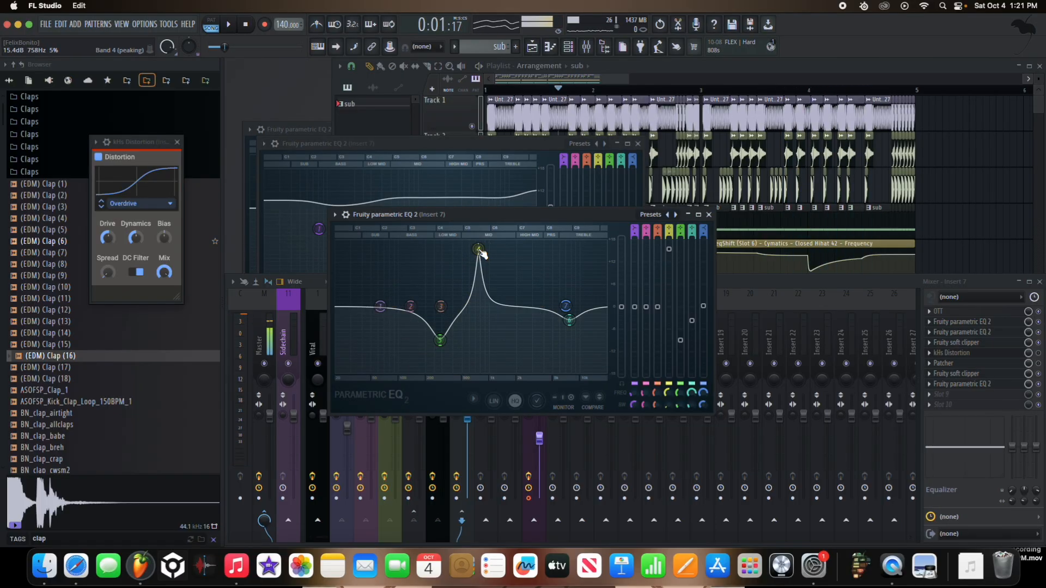
pyautogui.moveTo(670, 252); pyautogui.dragTo(670, 265)
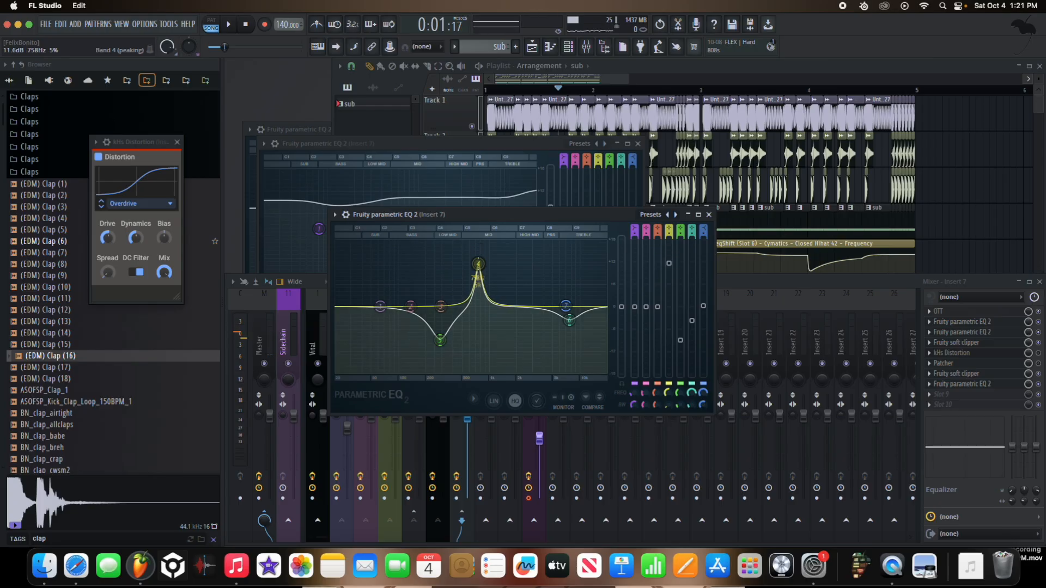
pyautogui.press('space')
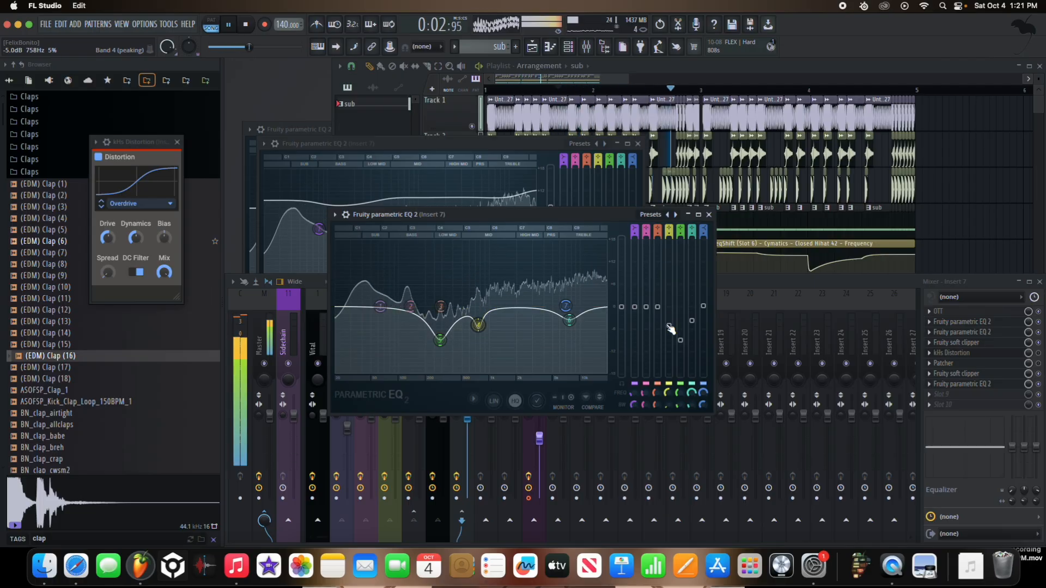
# Step: Cut band 2 by about 3.1 dB at 2715 Hz, check it at different system volumes, and close the EQ
pyautogui.moveTo(501, 303); pyautogui.dragTo(518, 273)
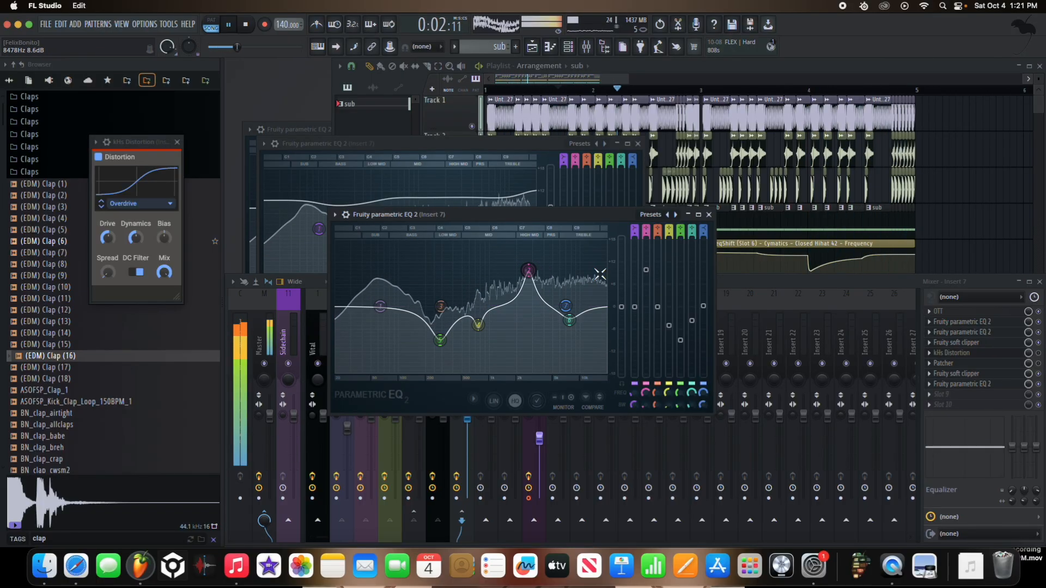
pyautogui.press('space')
pyautogui.moveTo(645, 269); pyautogui.dragTo(646, 318)
pyautogui.press('space')
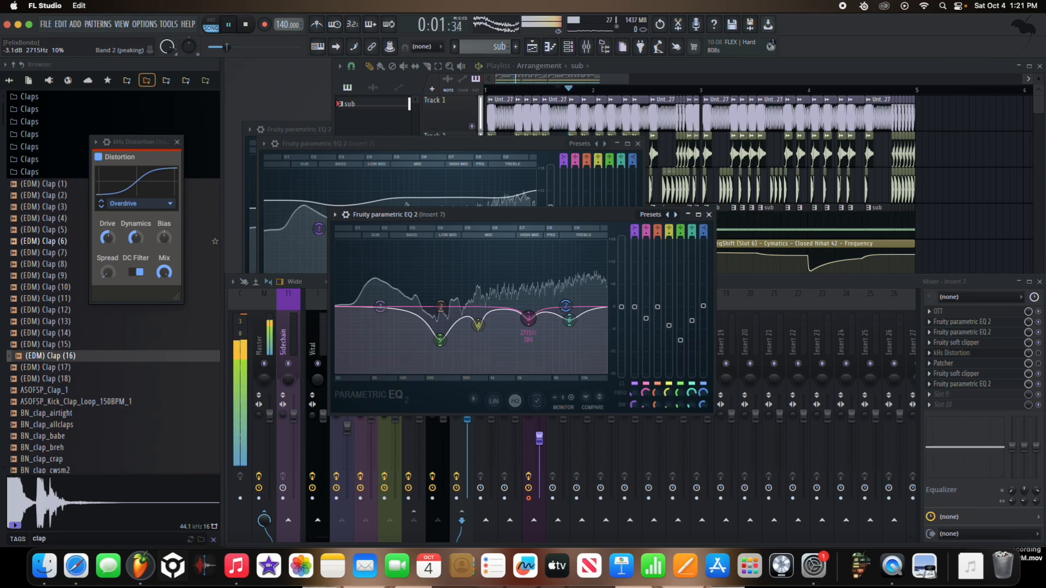
pyautogui.moveTo(528, 316); pyautogui.dragTo(528, 317)
pyautogui.press('XF86AudioRaiseVolume')
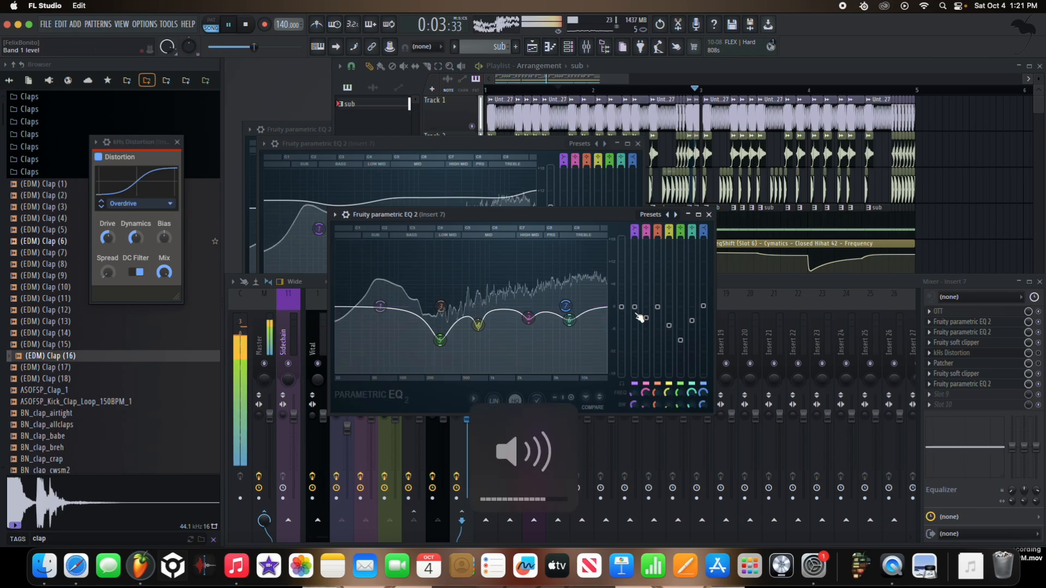
pyautogui.press('XF86AudioLowerVolume')
pyautogui.press('XF86AudioLowerVolume')
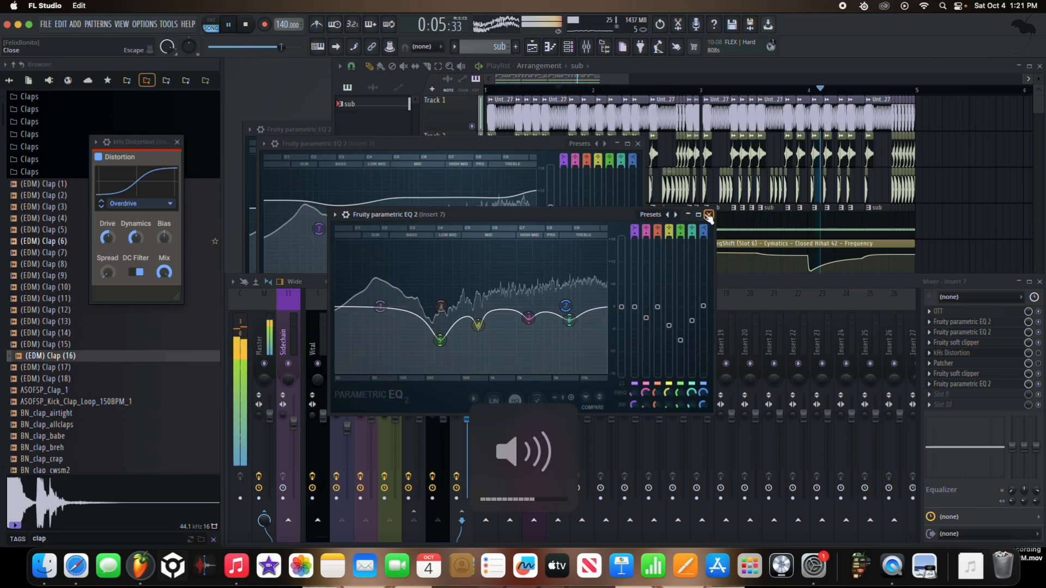
pyautogui.press('space')
pyautogui.click(708, 215)
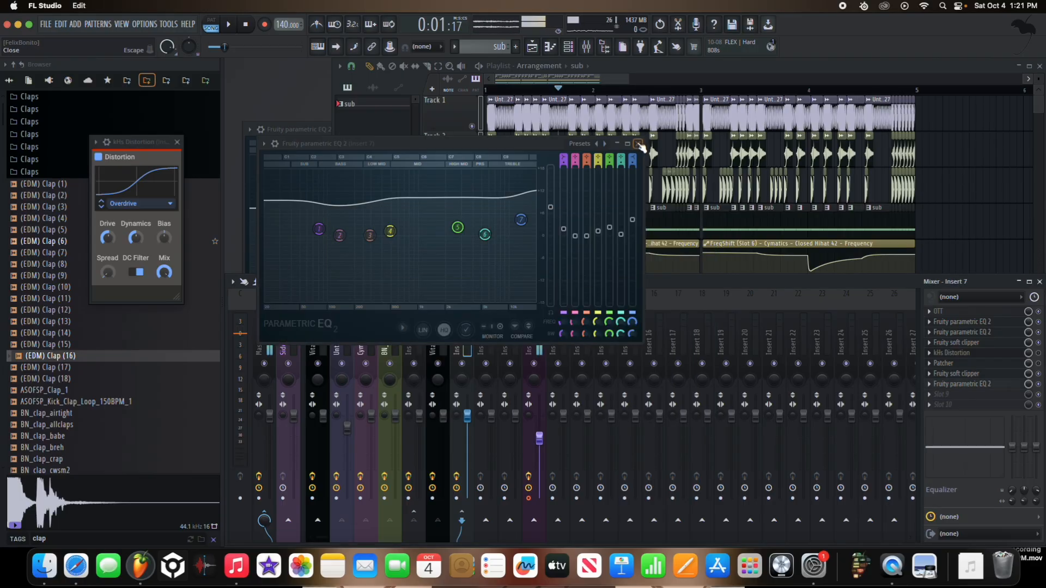
# Step: Close the slot 3 EQ, load Fruity Parametric EQ 2 in slot 9, and boost bands 5 and 7 while dipping band 6
pyautogui.click(638, 143)
pyautogui.click(959, 395)
pyautogui.click(782, 519)
pyautogui.press('space')
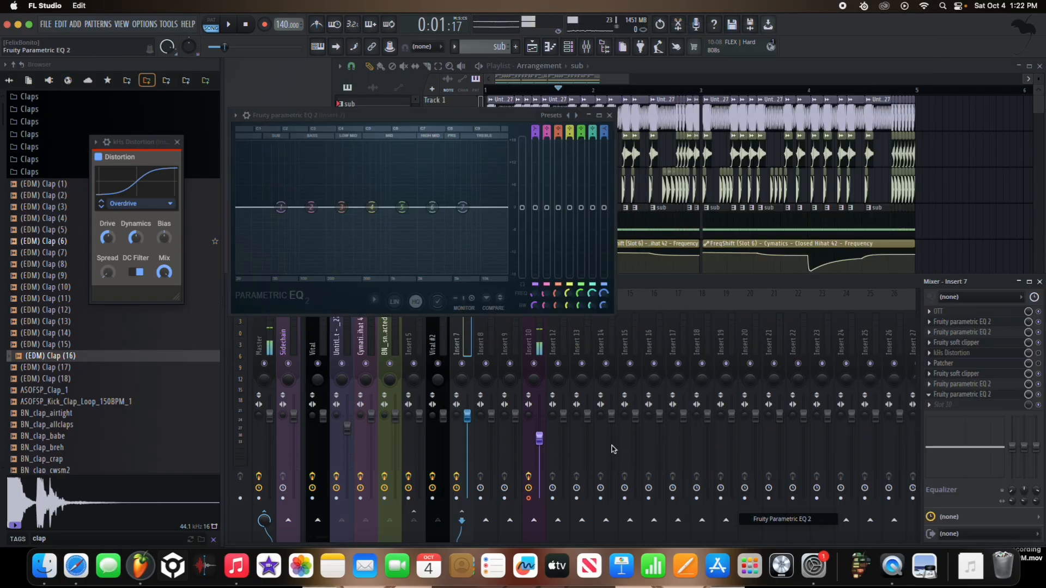
pyautogui.moveTo(433, 207); pyautogui.dragTo(434, 224)
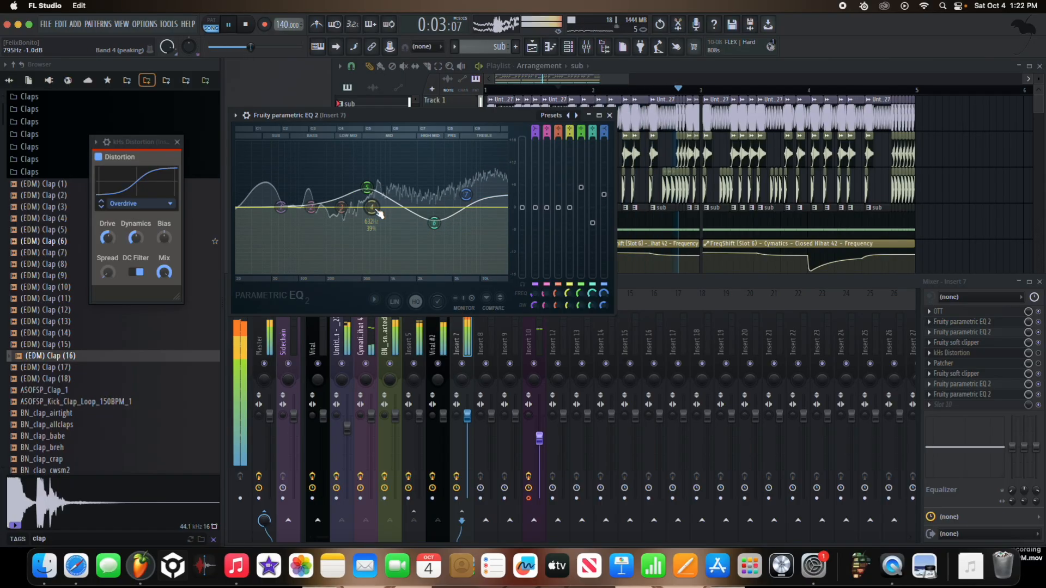
pyautogui.press('space')
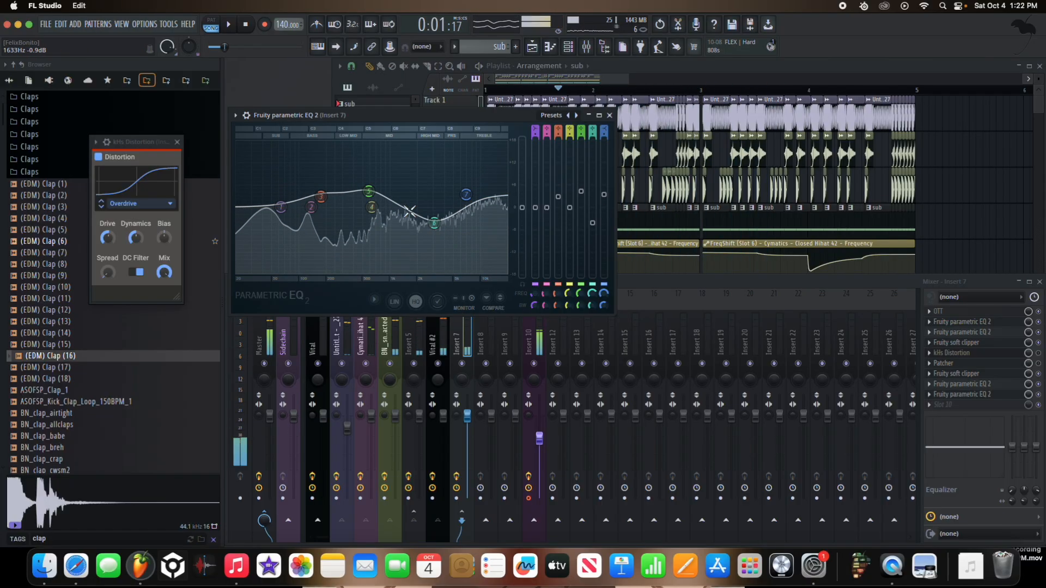
# Step: Raise band 6 of the slot 9 EQ close to flat and set band 3 to 1.7 dB at 218 Hz
pyautogui.press('space')
pyautogui.moveTo(427, 227)
pyautogui.mouseDown()
pyautogui.moveTo(431, 200)
pyautogui.moveTo(433, 221)
pyautogui.moveTo(436, 209)
pyautogui.mouseUp()
pyautogui.press('space')
pyautogui.moveTo(466, 195); pyautogui.dragTo(466, 192)
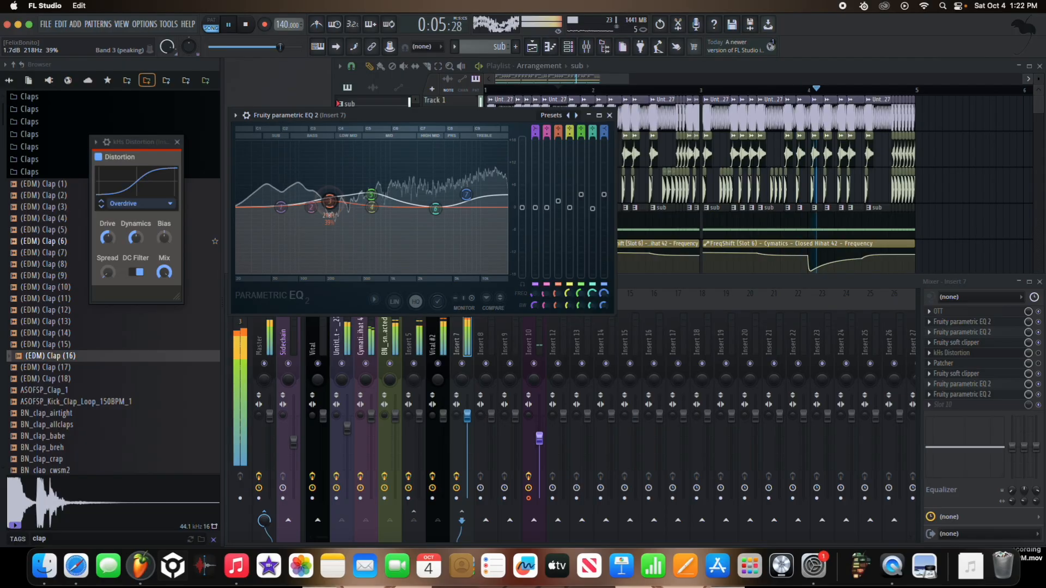
# Step: Try strong low-end boosts on the slot 9 EQ, reset the low bands, and restore the Insert 7 fader
pyautogui.moveTo(281, 207); pyautogui.dragTo(286, 191)
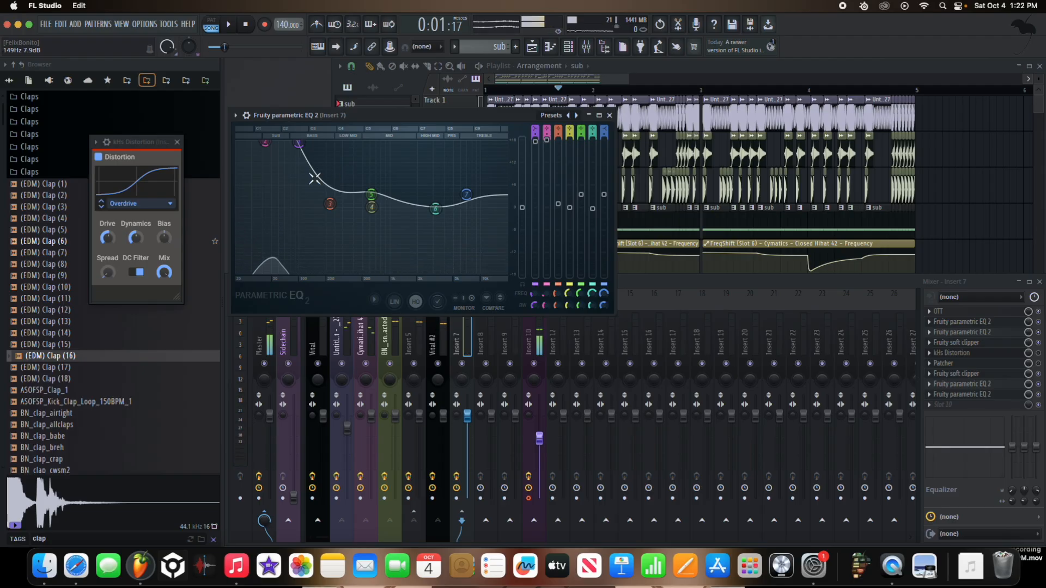
pyautogui.press('space')
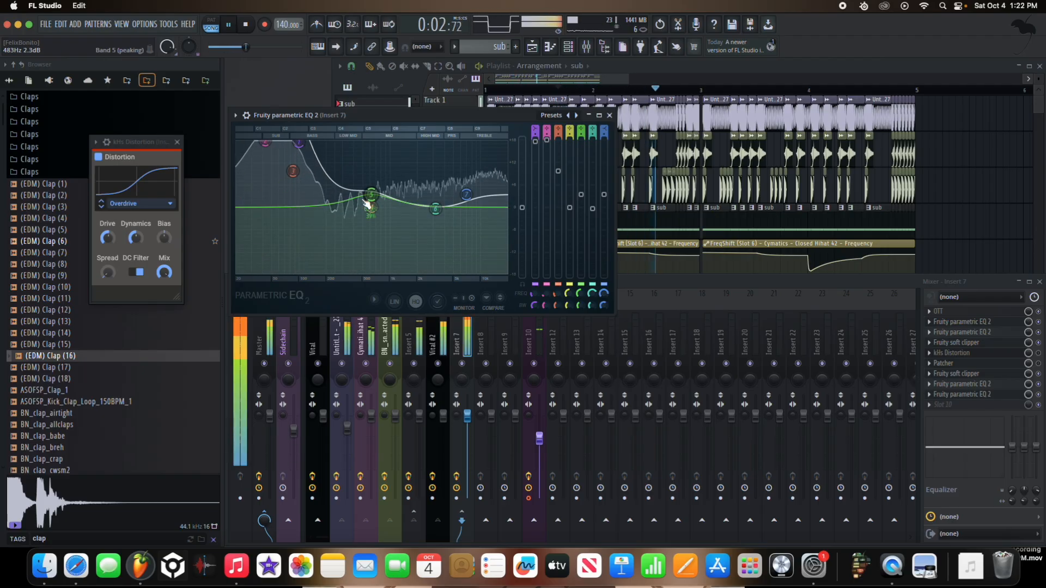
pyautogui.rightClick(266, 143)
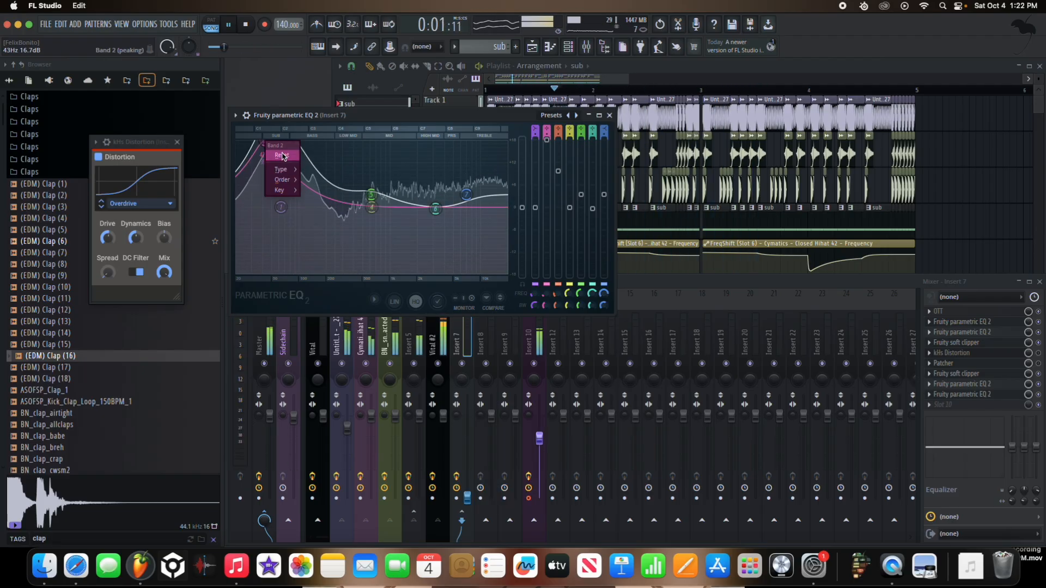
pyautogui.click(310, 185)
pyautogui.moveTo(466, 499); pyautogui.dragTo(466, 416)
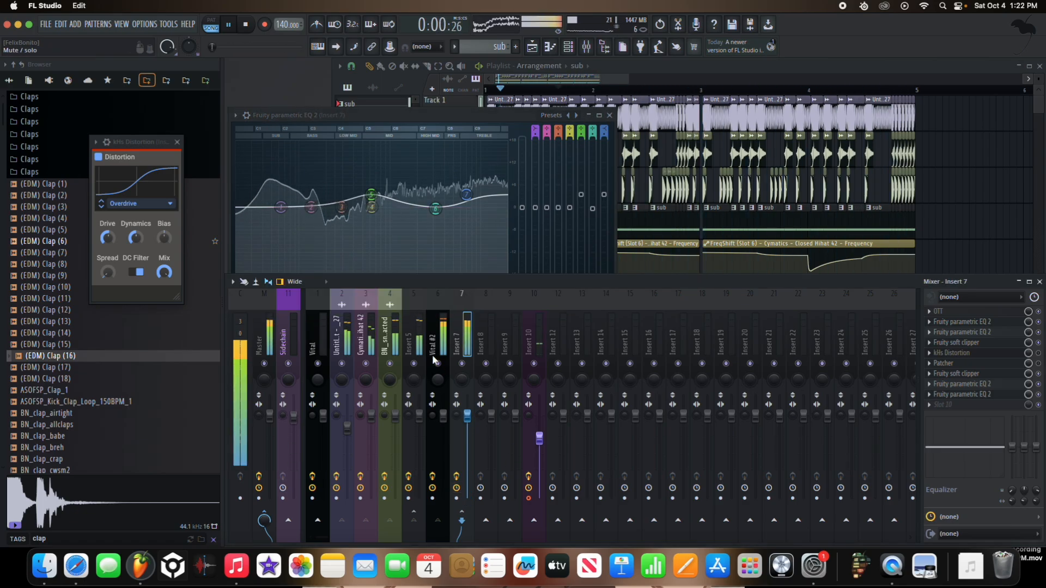
# Step: Fine-tune bands 5 and 6 of the slot 9 EQ and set the band 7 high shelf to 5.6 dB at 6924 Hz
pyautogui.moveTo(370, 194)
pyautogui.mouseDown()
pyautogui.moveTo(369, 210)
pyautogui.moveTo(368, 192)
pyautogui.mouseUp()
pyautogui.moveTo(435, 211); pyautogui.dragTo(433, 208)
pyautogui.moveTo(469, 198)
pyautogui.mouseDown()
pyautogui.moveTo(492, 197)
pyautogui.moveTo(476, 196)
pyautogui.mouseUp()
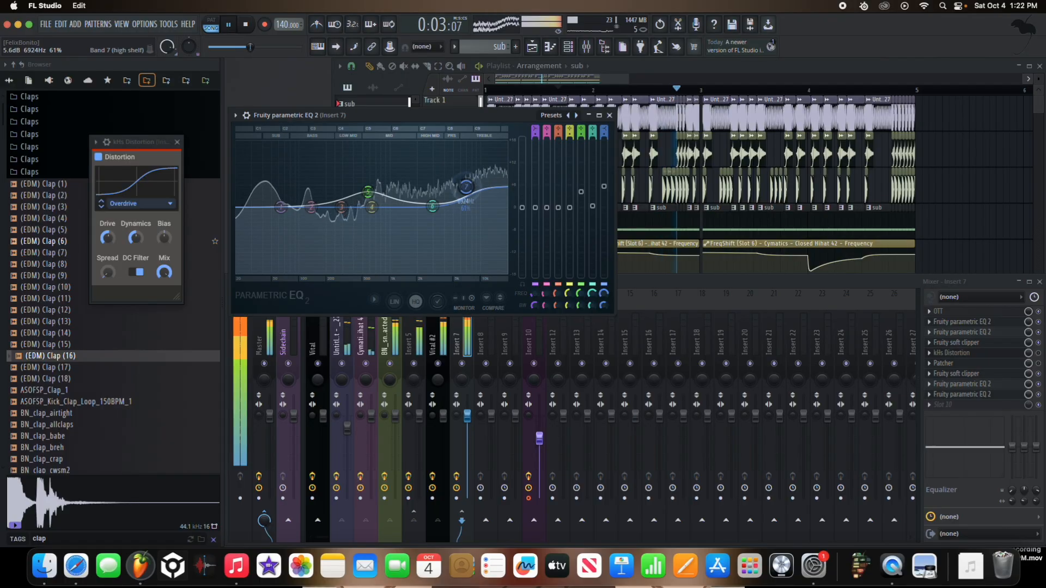
# Step: Place Insert 7's last Fruity soft clipper after the EQs and route Insert 7 only to the Sidechain track, checking by playback
pyautogui.click(327, 326)
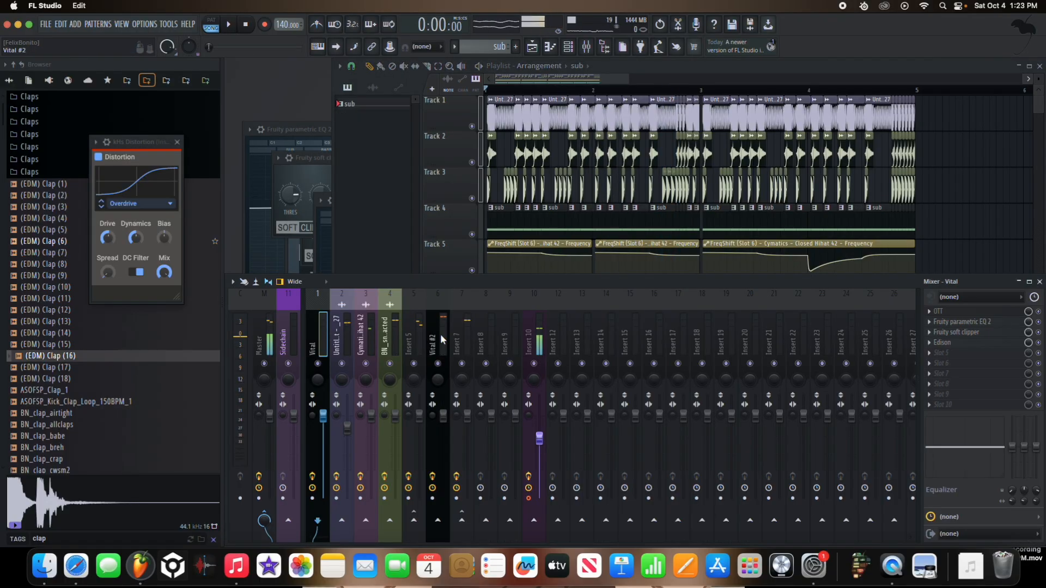
pyautogui.click(458, 341)
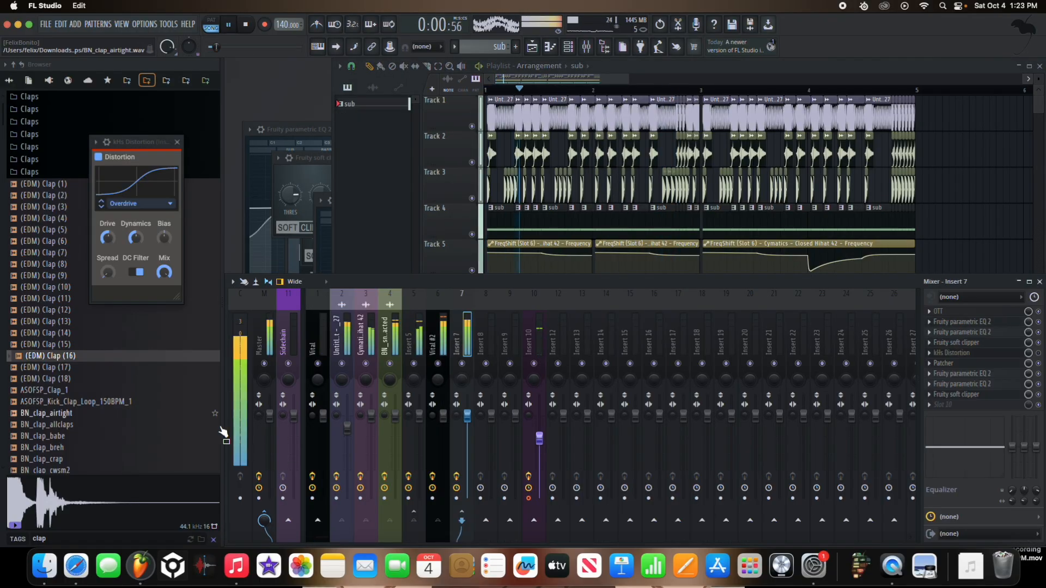
pyautogui.rightClick(289, 519)
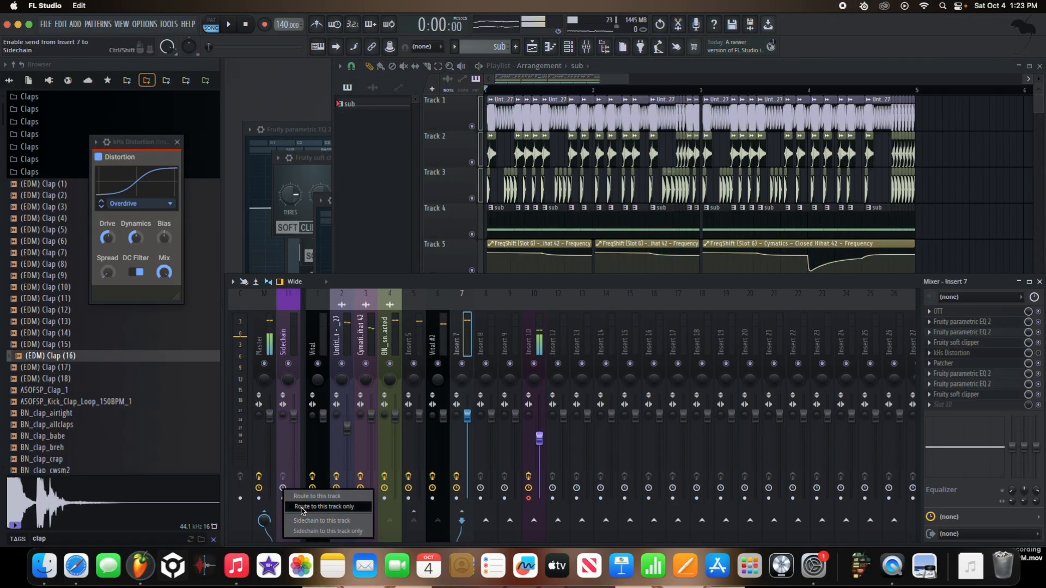
pyautogui.click(303, 509)
pyautogui.press('space')
pyautogui.click(458, 245)
pyautogui.scroll(5, 468, 279)
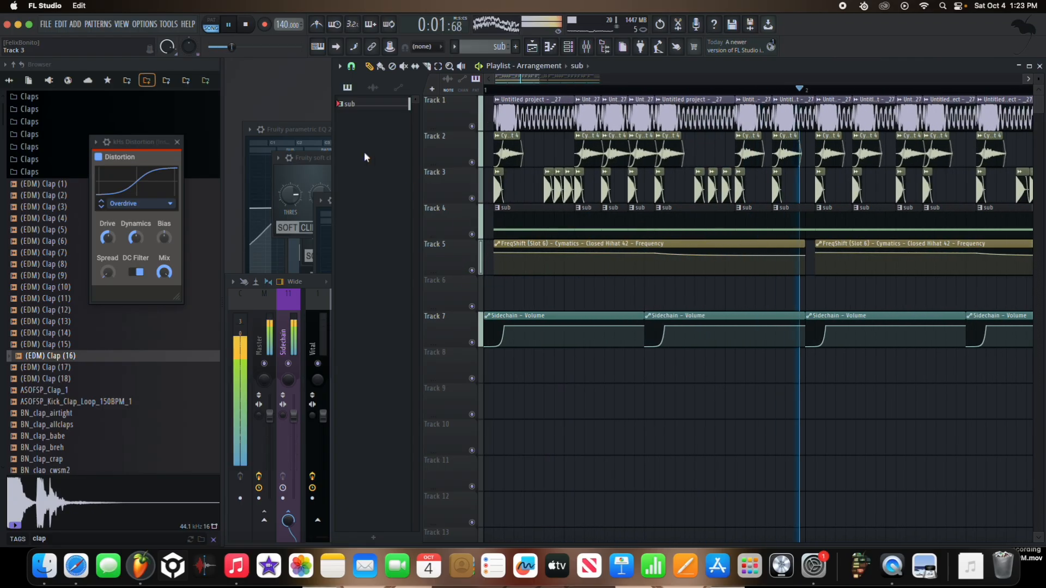
# Step: Close the kHs Distortion window, open the Kicks folder of Beltane Drums, and audition Beltane Kick 9 and Kick 8
pyautogui.click(177, 142)
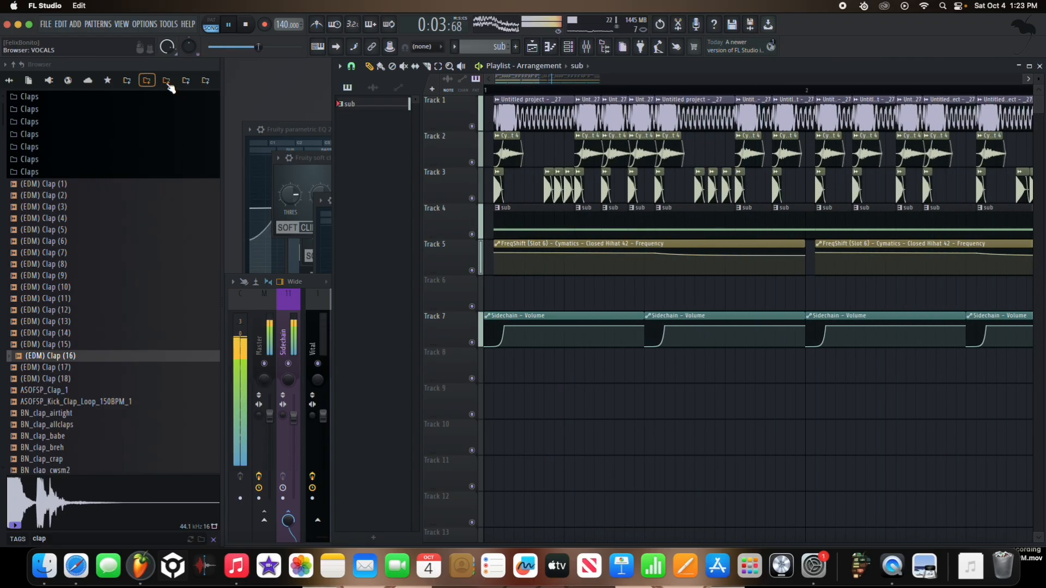
pyautogui.press('space')
pyautogui.click(167, 82)
pyautogui.click(205, 81)
pyautogui.click(71, 157)
pyautogui.click(76, 205)
pyautogui.click(80, 209)
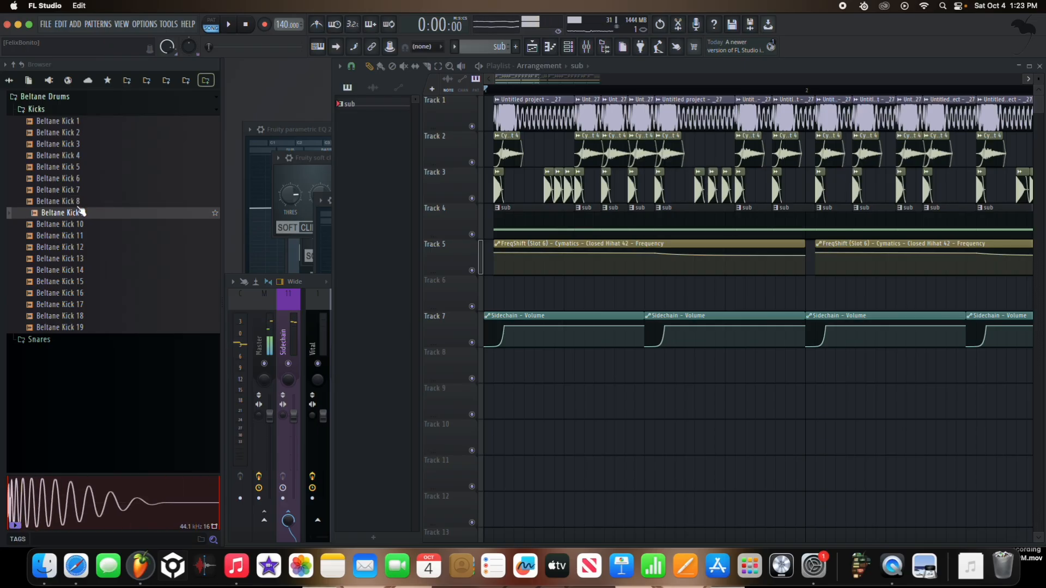
pyautogui.click(82, 201)
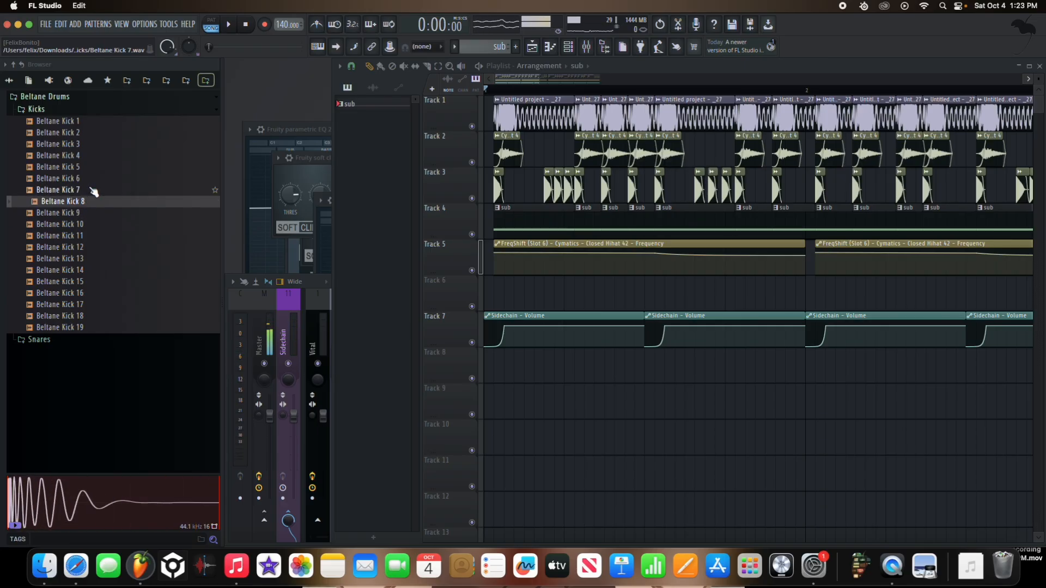
# Step: Compare Beltane Kicks 10, 9 and 8, and place Beltane Kick 8 with a fade-out at the start of Track 6
pyautogui.click(39, 111)
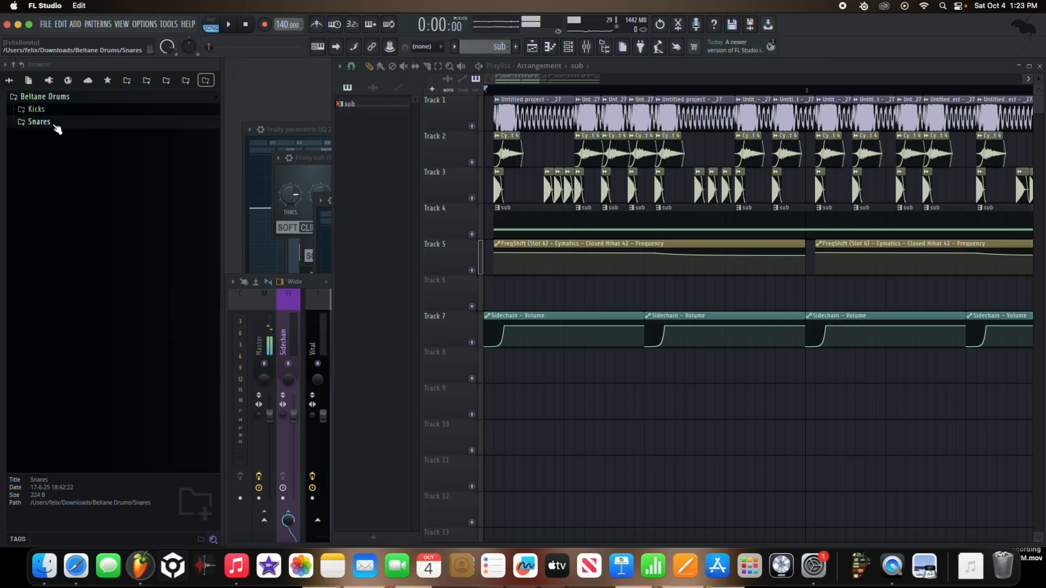
pyautogui.click(57, 112)
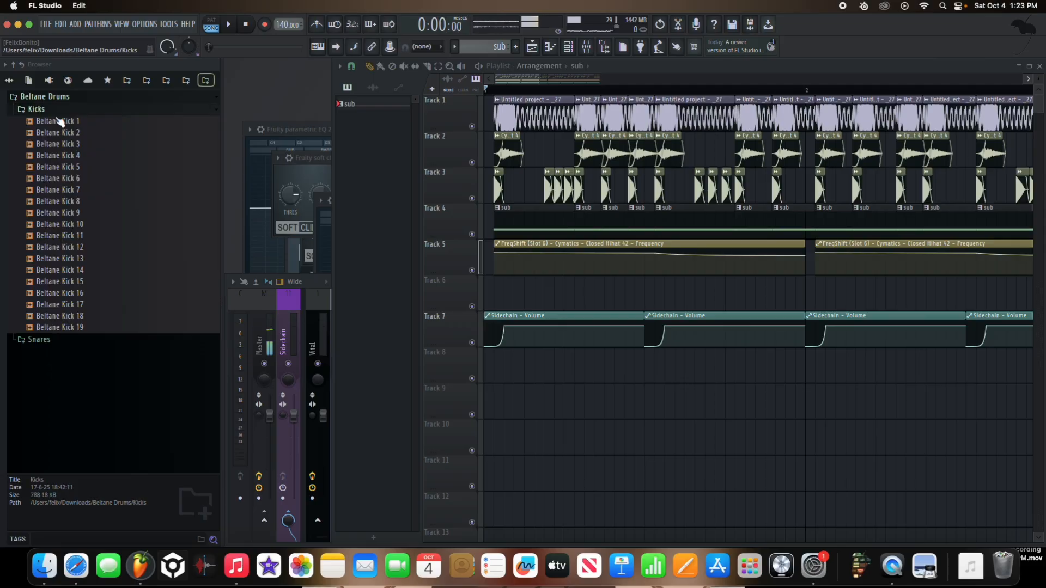
pyautogui.click(82, 224)
pyautogui.click(85, 214)
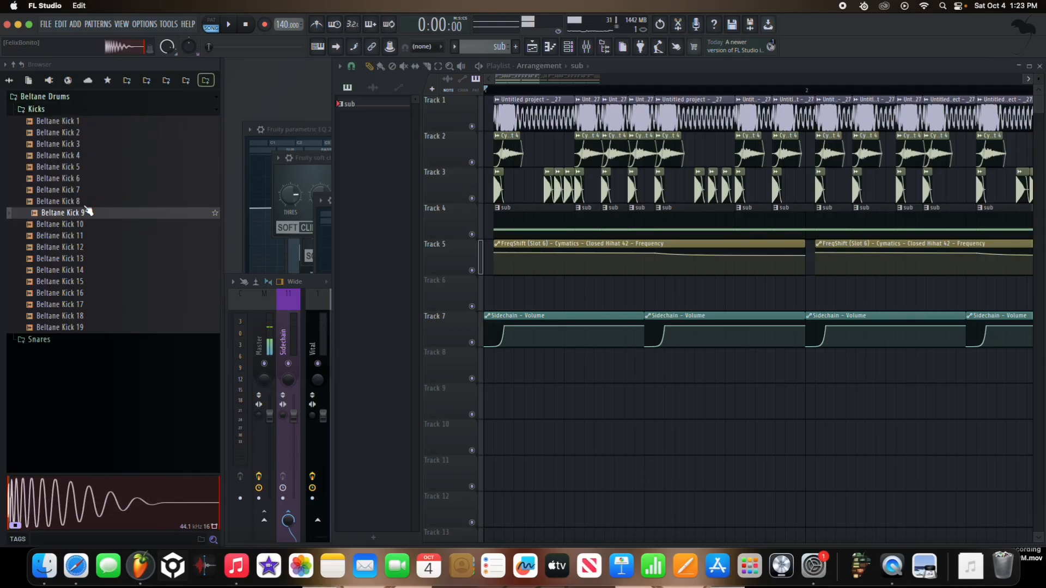
pyautogui.click(87, 203)
pyautogui.moveTo(268, 261); pyautogui.dragTo(512, 292)
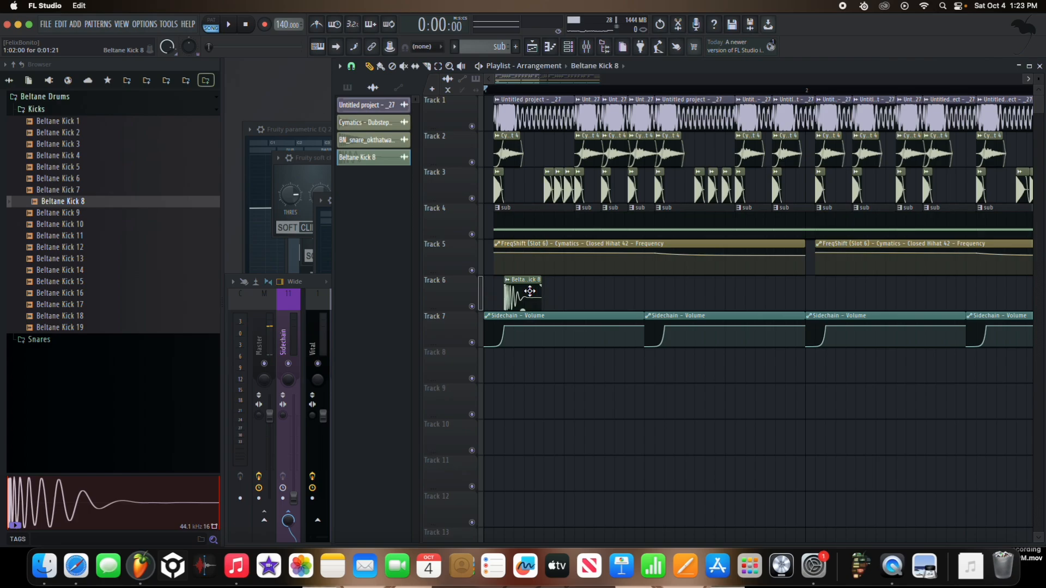
pyautogui.scroll(5, 544, 289)
pyautogui.rightClick(603, 291)
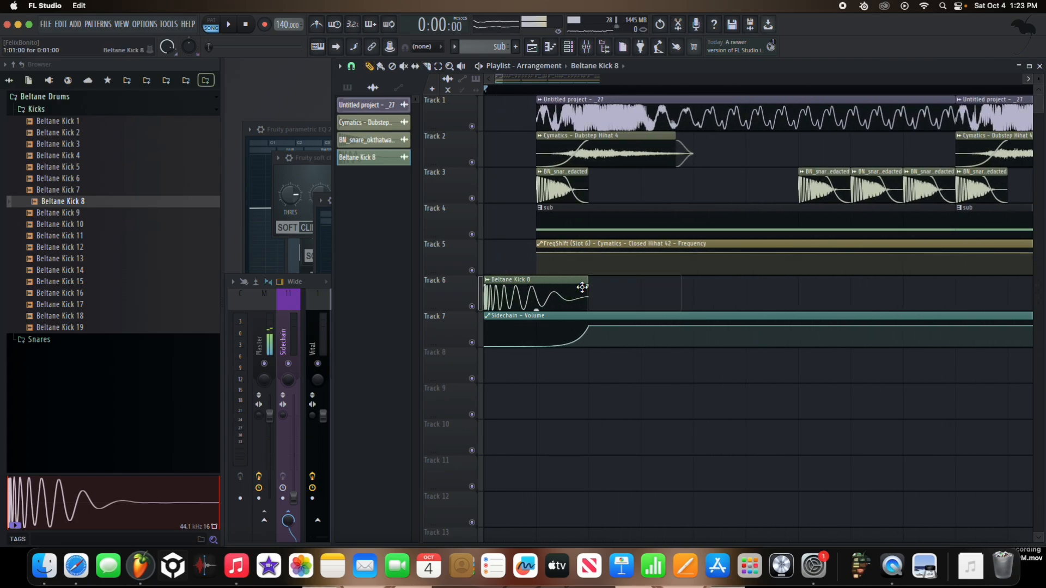
pyautogui.press('space')
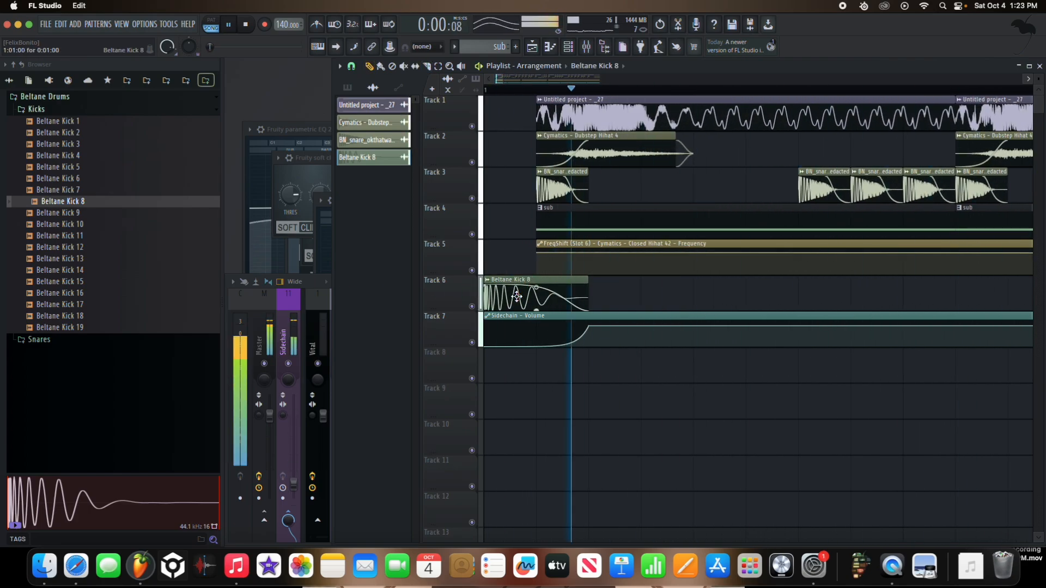
# Step: Add Beltane Kick 8 copies on Track 6 at the start of bars 2, 3 and 4, and play the arrangement
pyautogui.scroll(-4, 600, 294)
pyautogui.click(641, 299)
pyautogui.click(796, 294)
pyautogui.scroll(-2, 795, 294)
pyautogui.click(859, 297)
pyautogui.press('space')
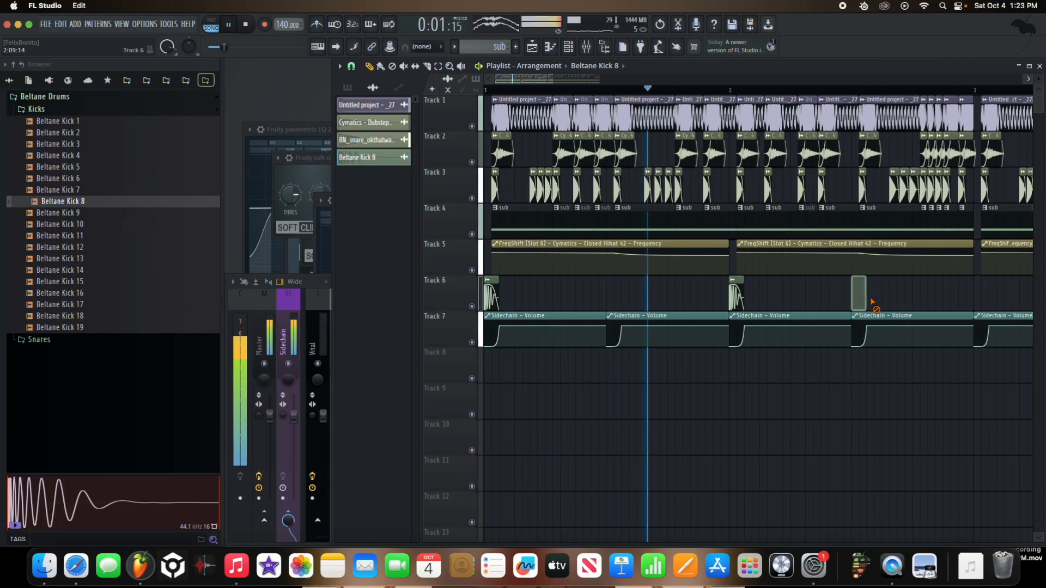
pyautogui.scroll(-3, 861, 300)
pyautogui.press('space')
pyautogui.click(801, 294)
pyautogui.press('space')
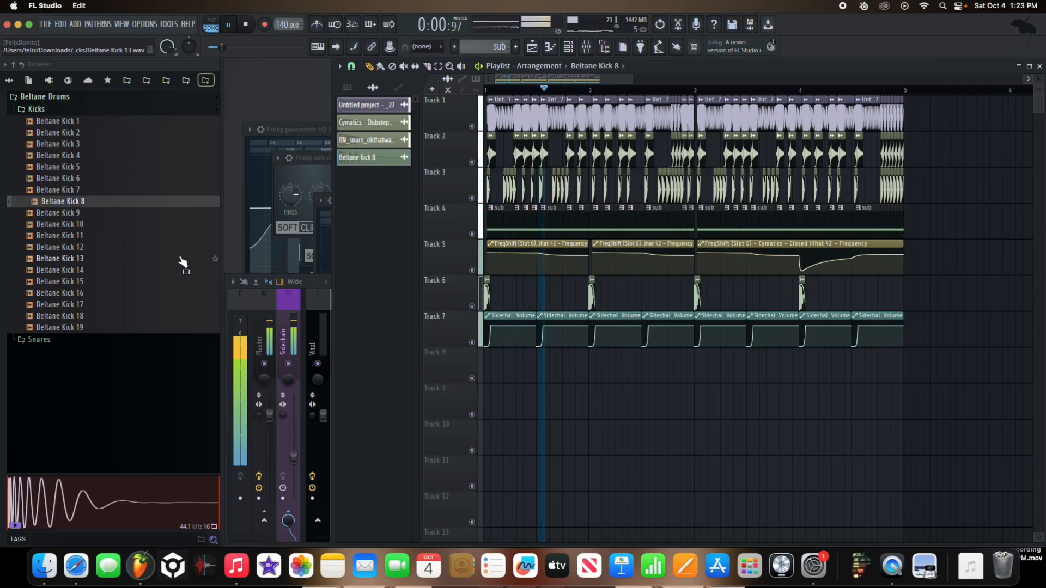
# Step: Stop playback and audition Beltane Kicks 7, 6, 5, 4 and 3
pyautogui.press('space')
pyautogui.click(106, 192)
pyautogui.click(106, 180)
pyautogui.click(106, 169)
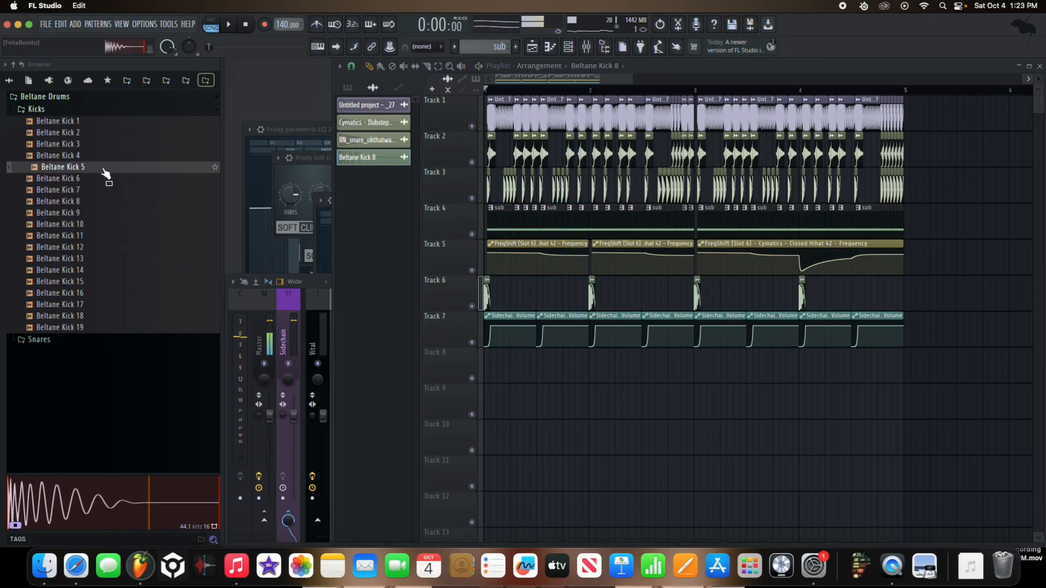
pyautogui.click(103, 157)
pyautogui.click(101, 145)
pyautogui.click(100, 158)
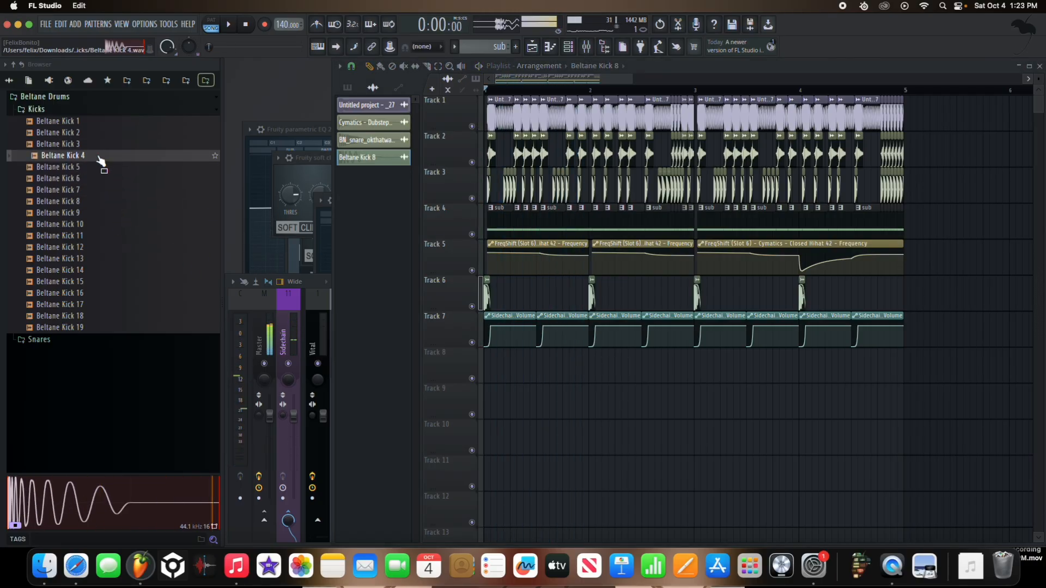
# Step: Try Beltane Kick 4 as the replacement sample for the Track 6 kicks and check it by playback
pyautogui.press('XF86AudioRaiseVolume')
pyautogui.moveTo(101, 160); pyautogui.dragTo(487, 294)
pyautogui.press('space')
pyautogui.scroll(3, 492, 305)
pyautogui.press('XF86AudioRaiseVolume')
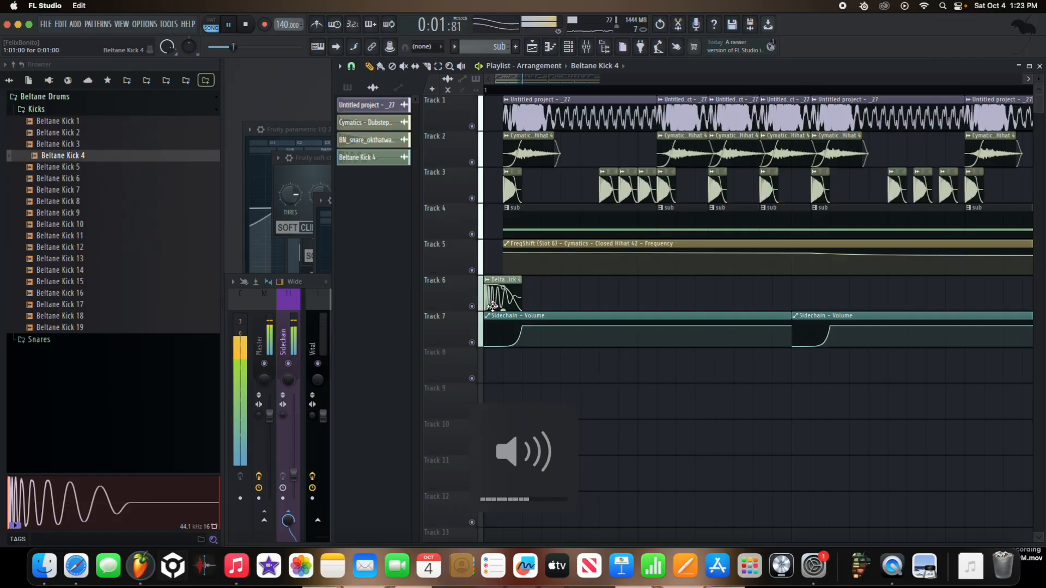
pyautogui.press('space')
# Step: Try Beltane Kick 15 as the replacement sample for the Track 6 kicks and check it by playback
pyautogui.click(133, 281)
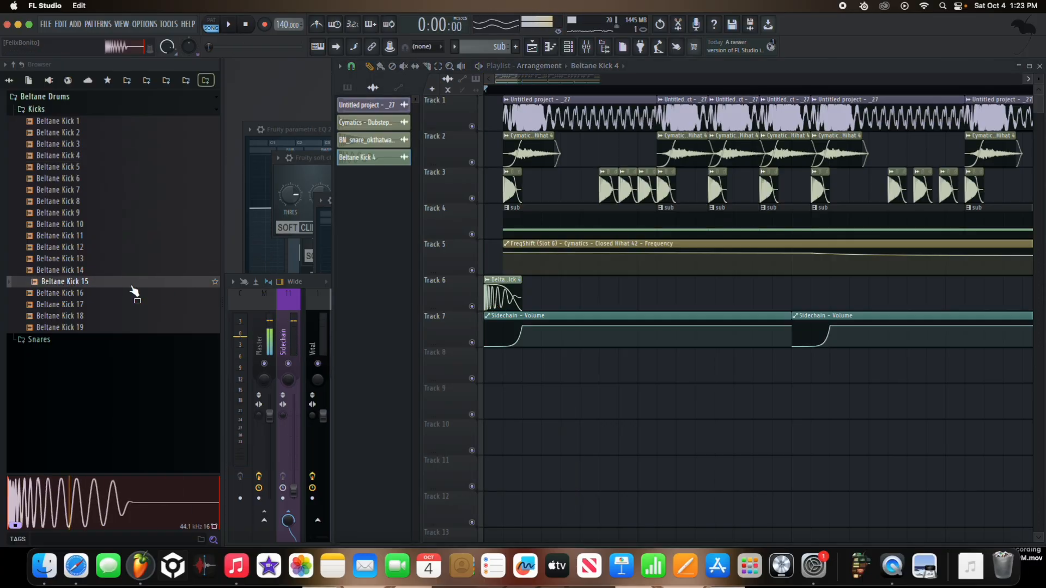
pyautogui.moveTo(131, 286); pyautogui.dragTo(478, 289)
pyautogui.press('space')
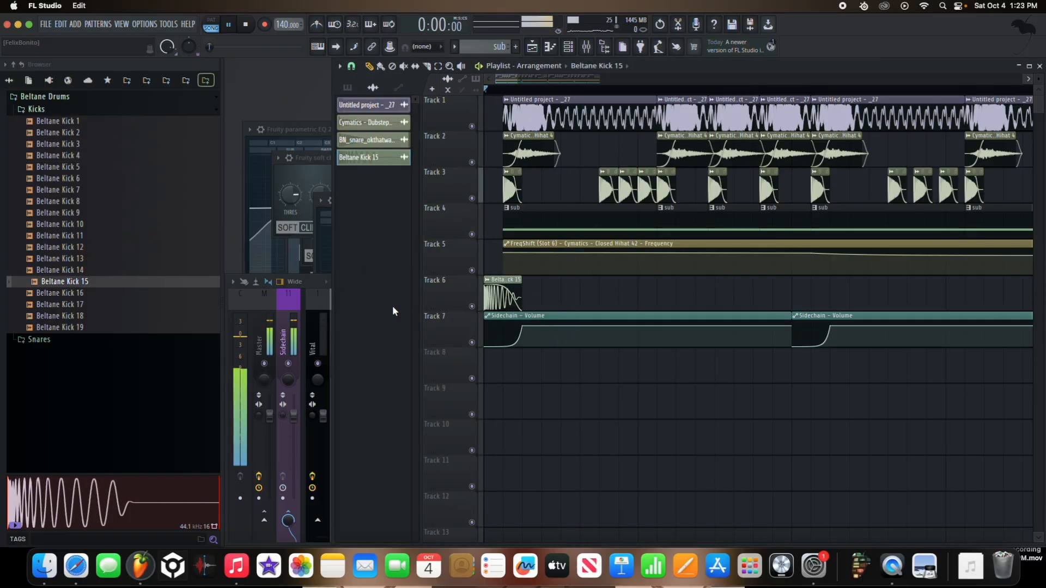
pyautogui.press('space')
# Step: Audition Beltane Kicks 14, 13, 12, 11, 10, 7 and 8
pyautogui.click(159, 271)
pyautogui.click(160, 260)
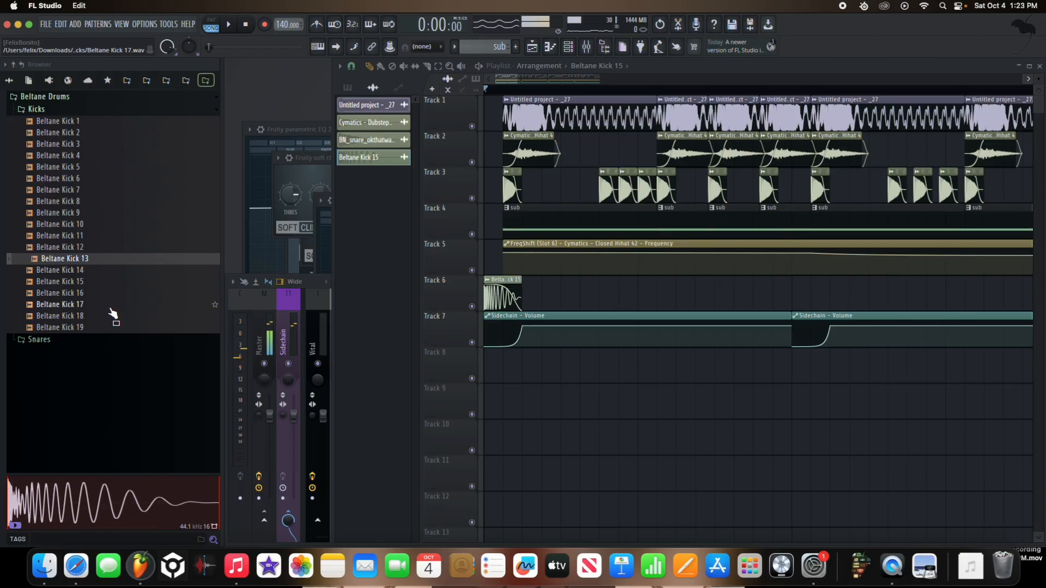
pyautogui.click(112, 248)
pyautogui.click(109, 240)
pyautogui.click(112, 224)
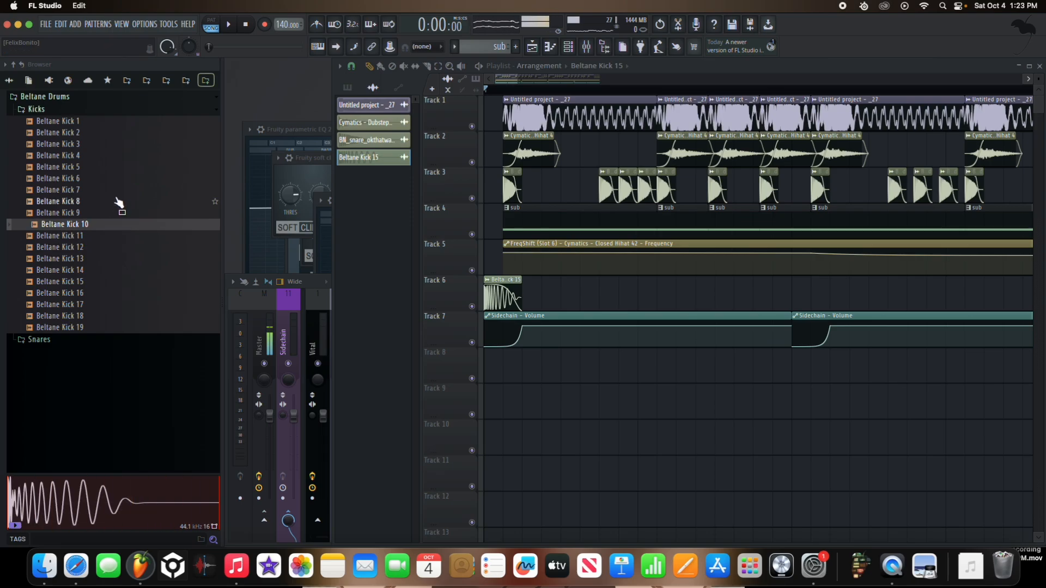
pyautogui.click(119, 192)
pyautogui.click(117, 203)
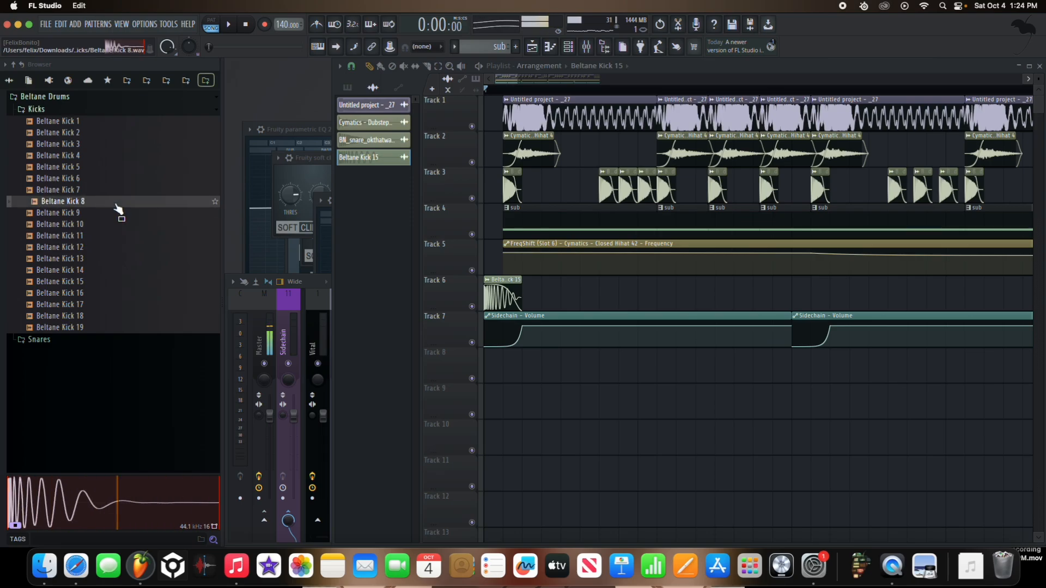
# Step: Audition Beltane Kicks 17, 16, 15, 18 and 19, playing the arrangement briefly for comparison
pyautogui.click(128, 306)
pyautogui.click(128, 295)
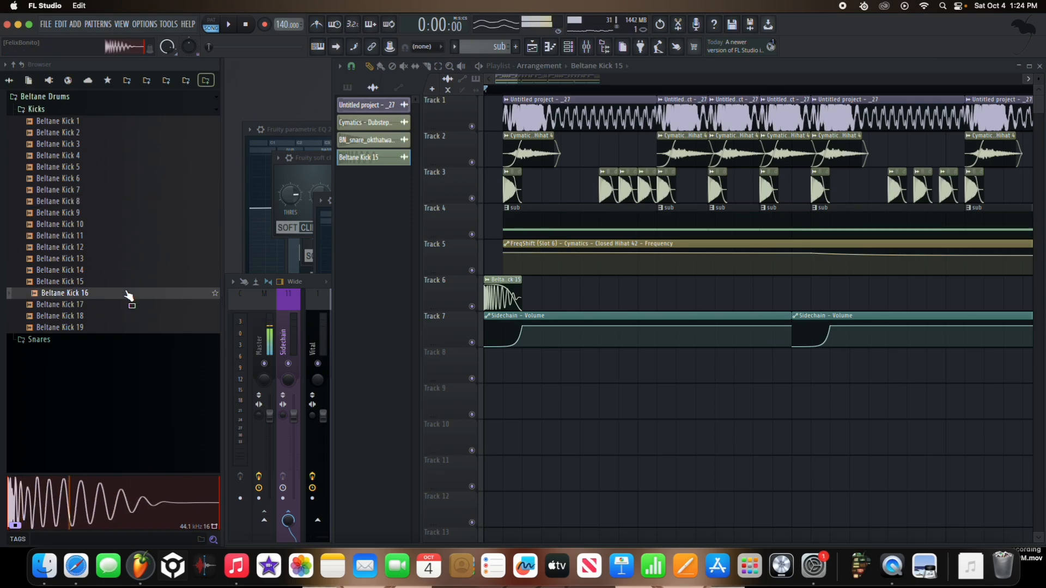
pyautogui.click(128, 283)
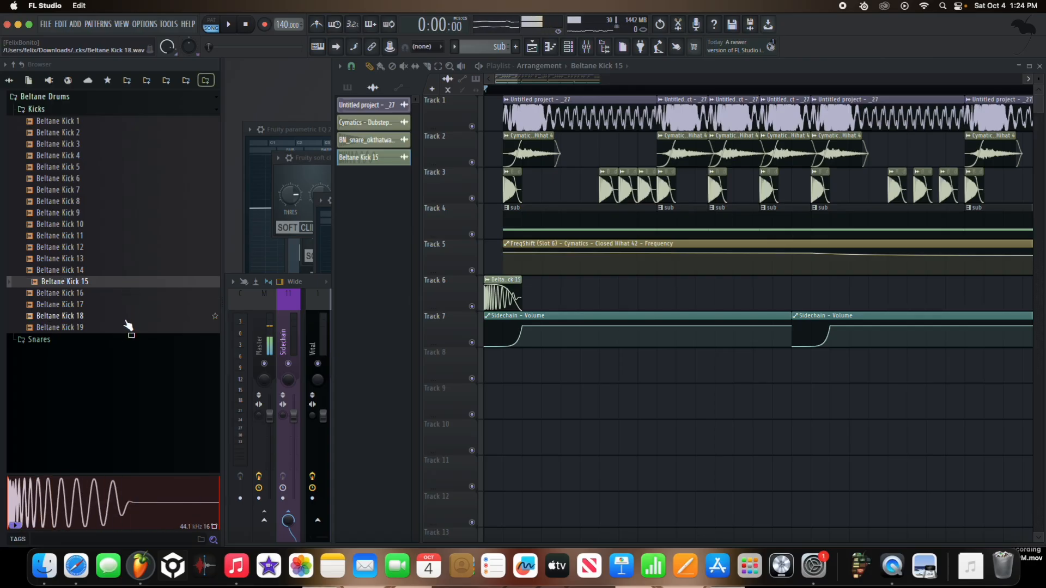
pyautogui.press('space')
pyautogui.press('space')
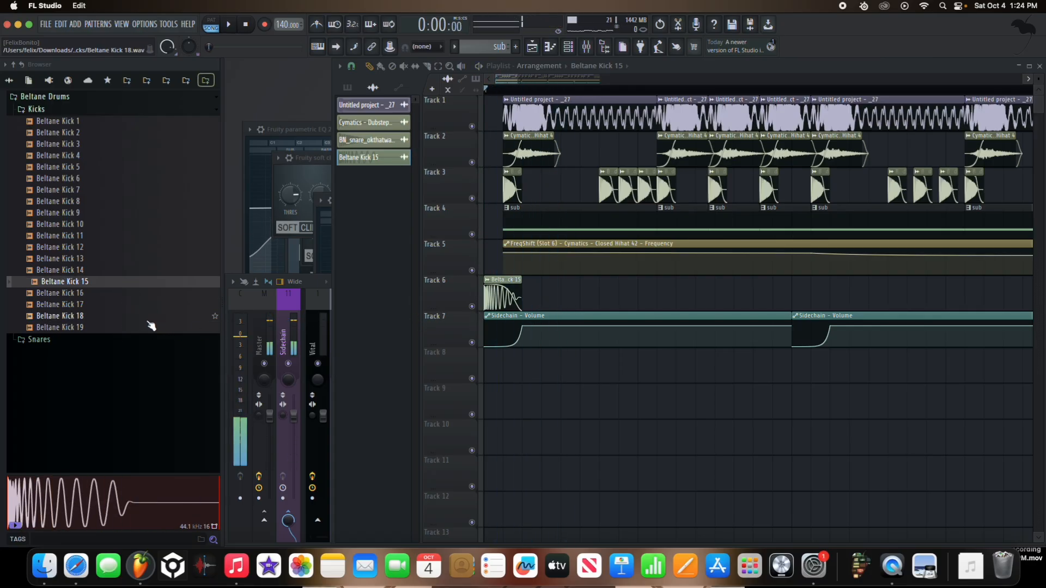
pyautogui.click(148, 322)
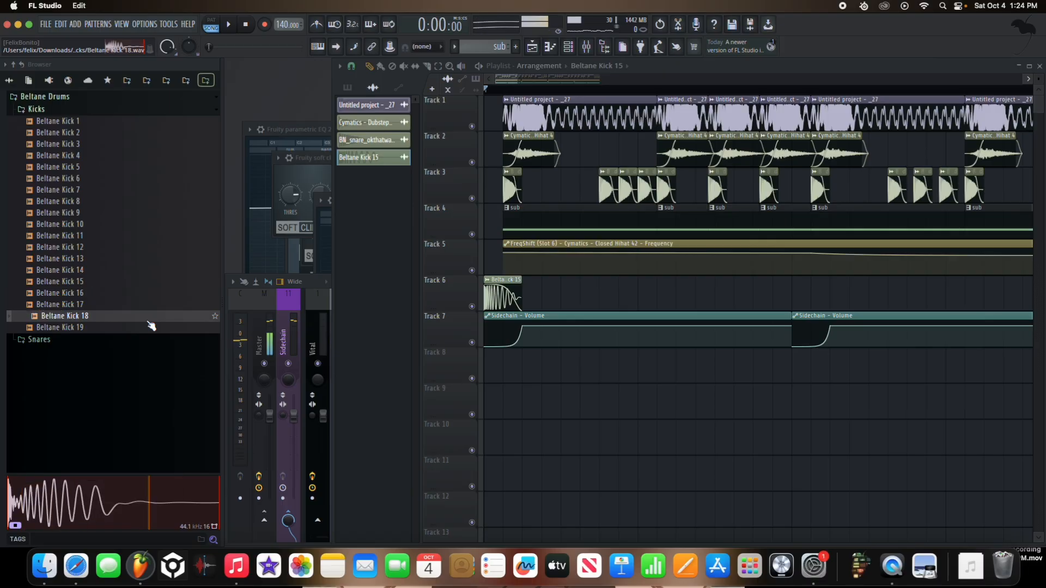
pyautogui.click(148, 331)
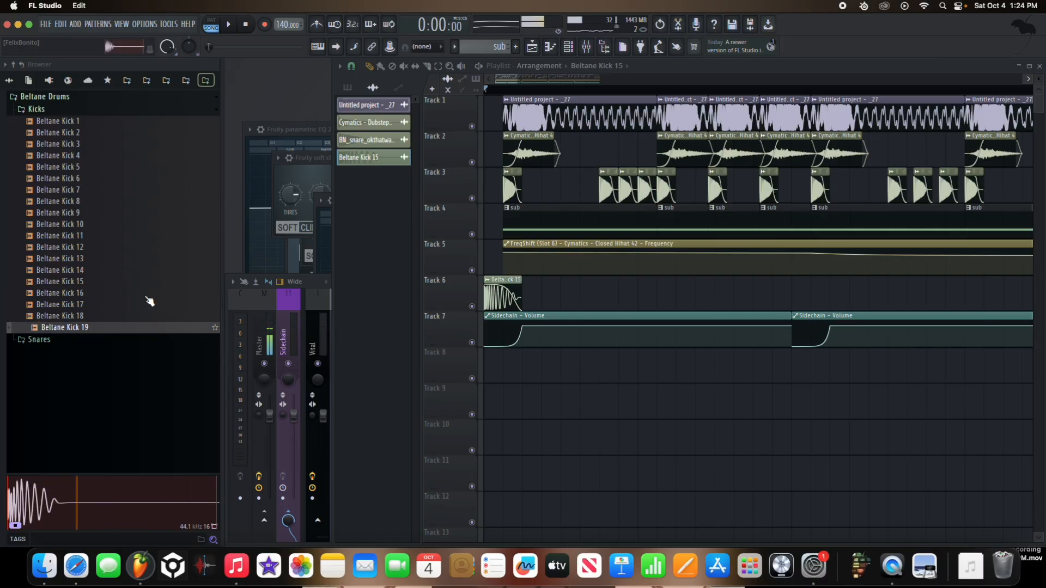
# Step: Replace the Track 6 kick sample with Beltane Kick 10 and check it by playback
pyautogui.click(123, 227)
pyautogui.moveTo(122, 228); pyautogui.dragTo(490, 297)
pyautogui.press('space')
pyautogui.press('space')
pyautogui.press('space')
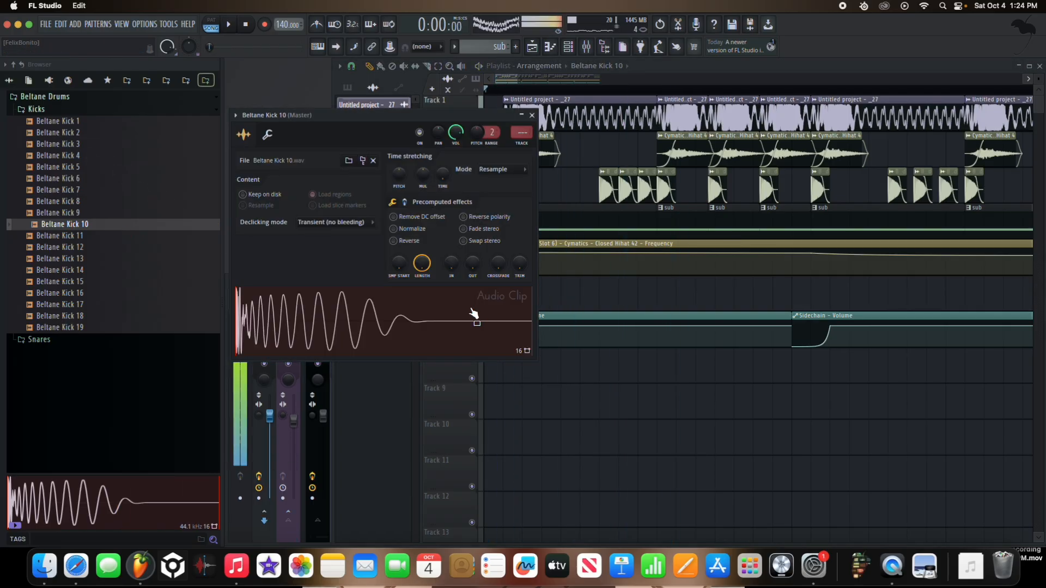
# Step: Route Beltane Kick 10 to mixer track 8, add Fruity parametric EQ 2 there, and boost bands 4 and 6 during playback
pyautogui.hotkey('ctrl', 'l')
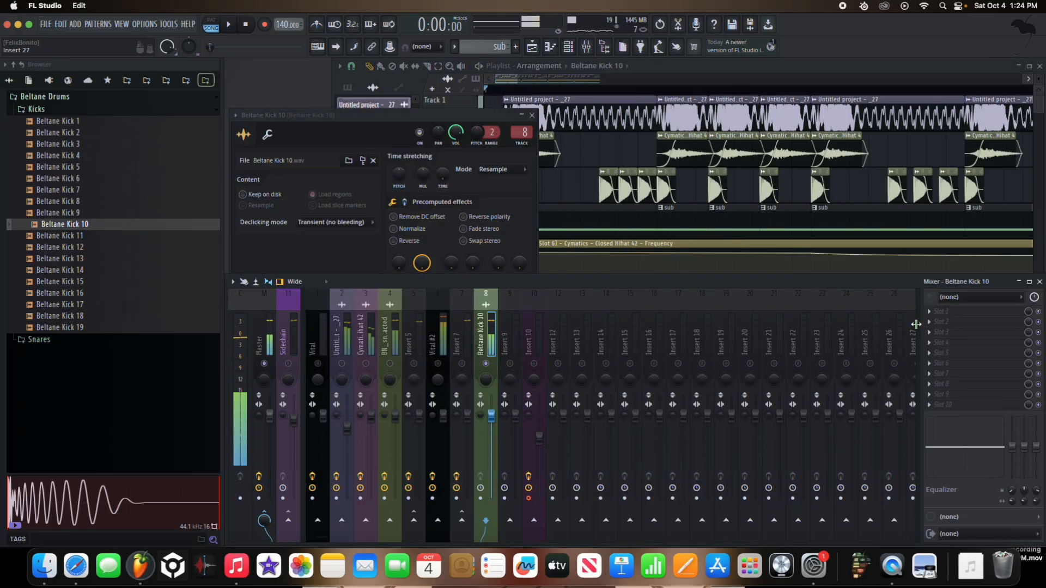
pyautogui.click(937, 311)
pyautogui.click(788, 522)
pyautogui.press('space')
pyautogui.moveTo(403, 236); pyautogui.dragTo(413, 202)
pyautogui.moveTo(461, 238); pyautogui.dragTo(460, 228)
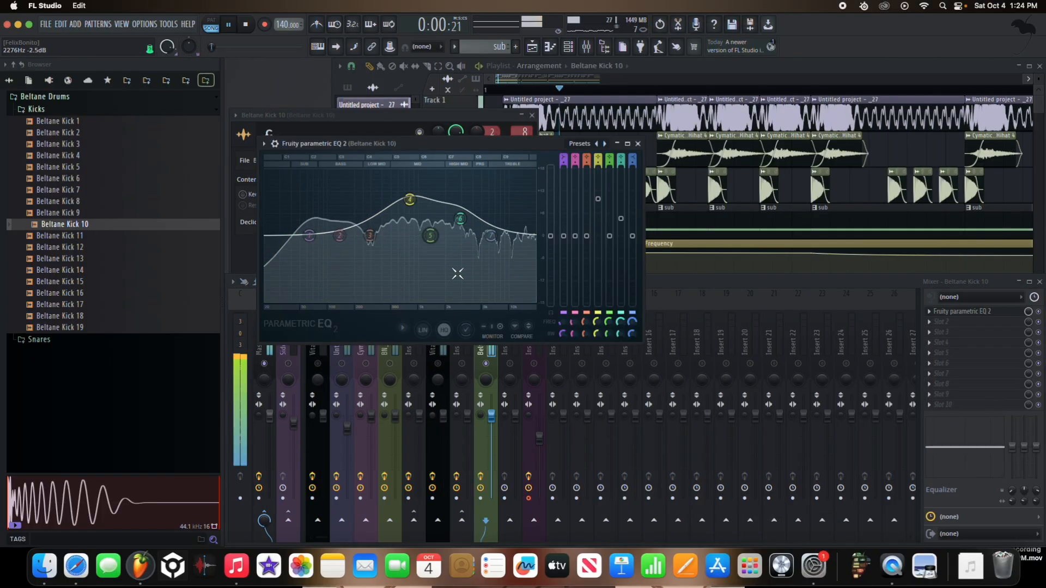
pyautogui.click(491, 362)
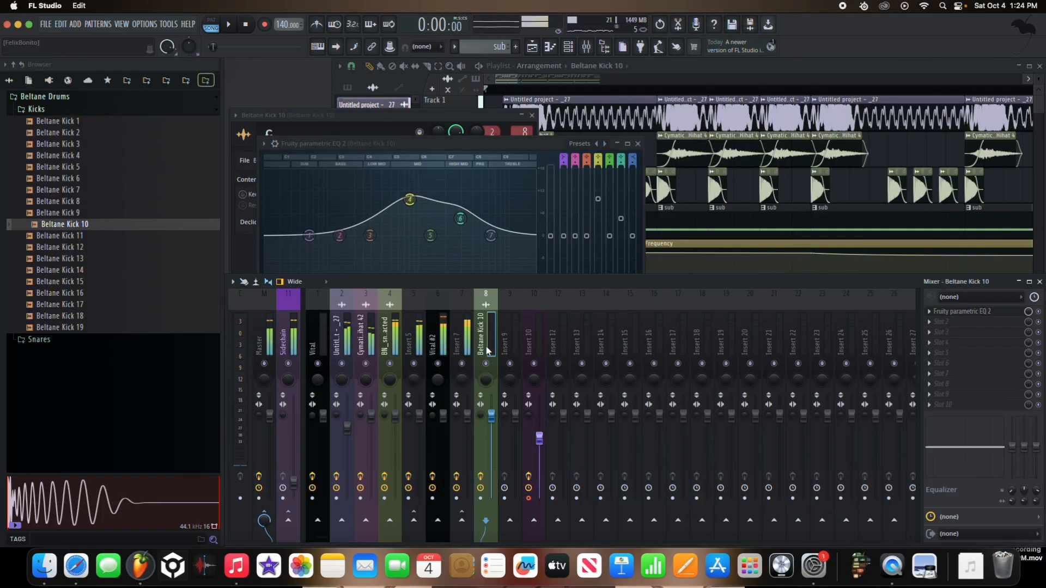
pyautogui.press('space')
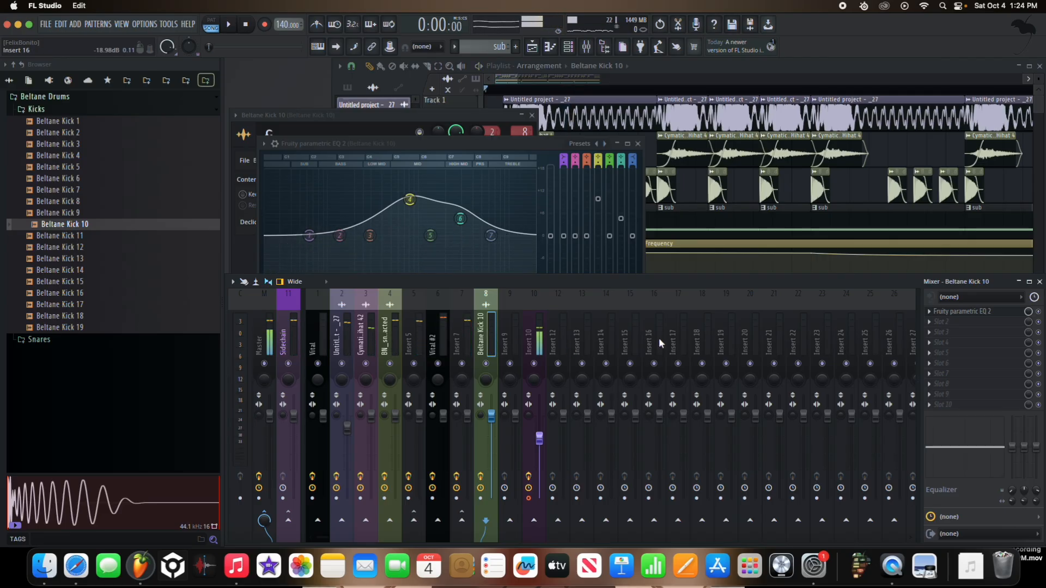
# Step: Play the arrangement while checking the Master track, and close the kick's EQ and sample windows
pyautogui.click(260, 333)
pyautogui.press('space')
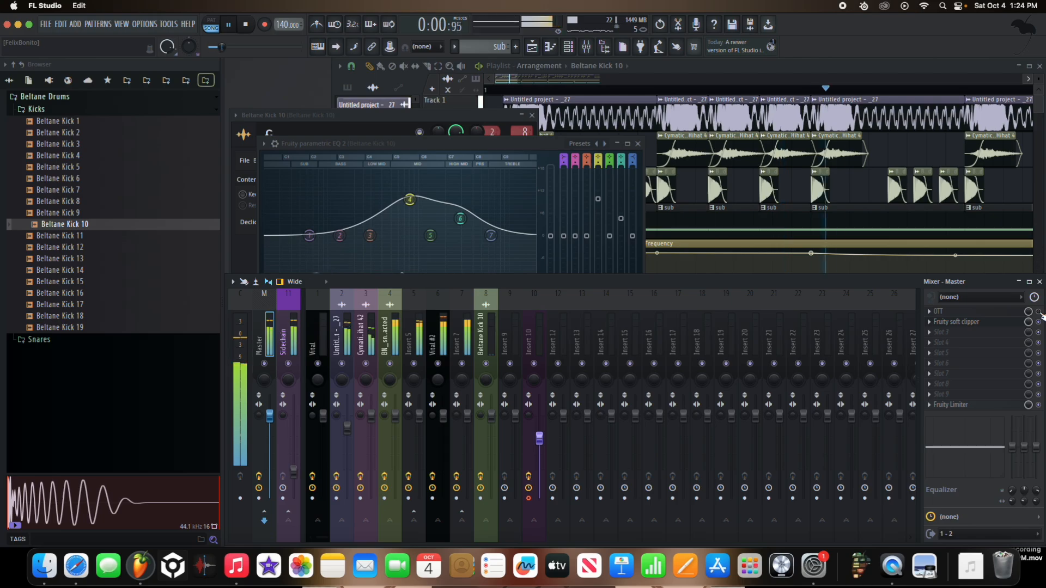
pyautogui.click(639, 144)
pyautogui.click(532, 116)
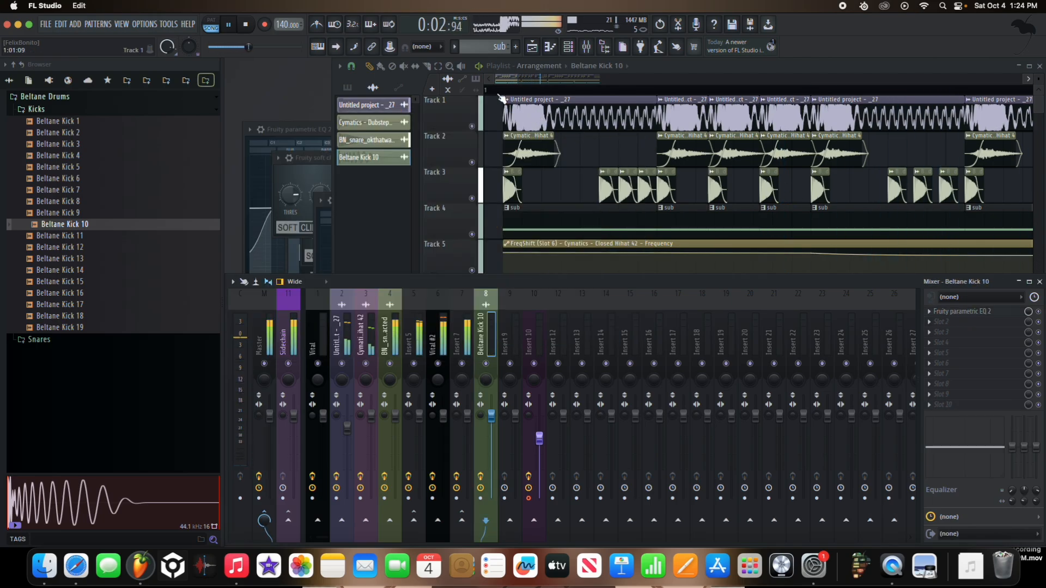
pyautogui.click(419, 125)
pyautogui.press('space')
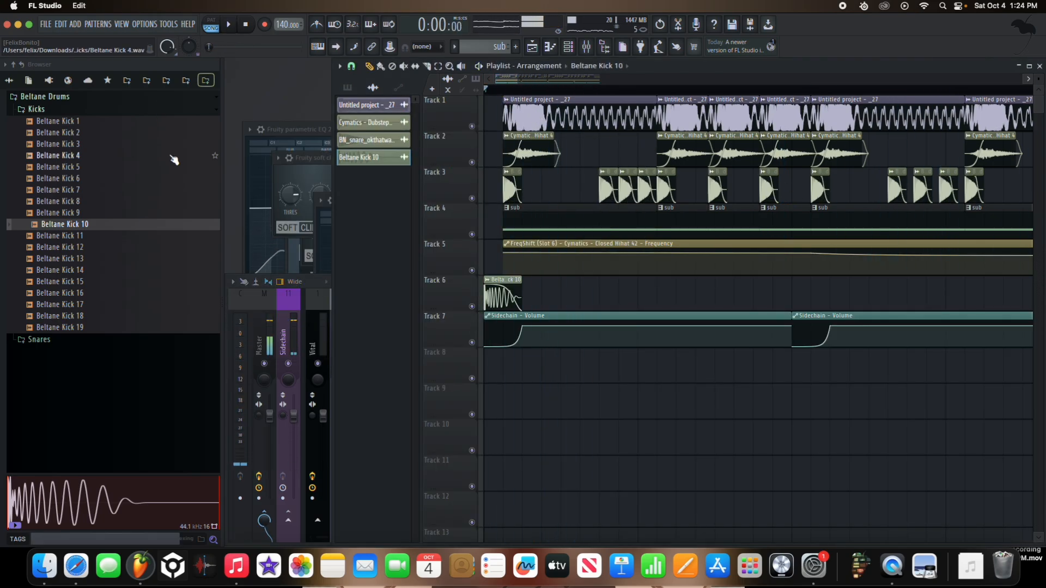
# Step: Search the sample packs for "hat" and audition dubstep-closed-hi-hat_15, _14, _13 and _12
pyautogui.click(128, 81)
pyautogui.click(146, 81)
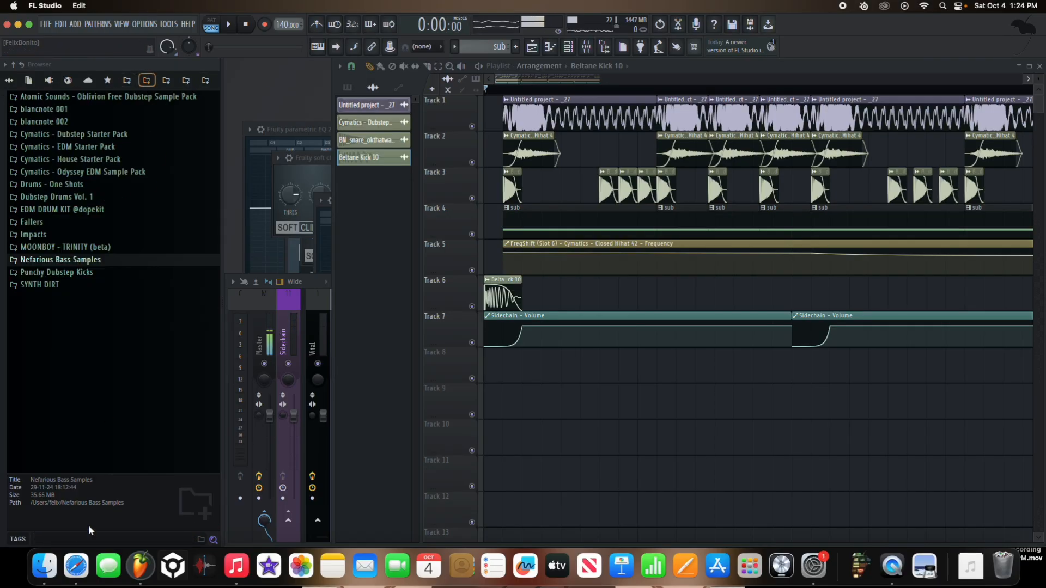
pyautogui.write('hat')
pyautogui.scroll(-10, 108, 327)
pyautogui.click(144, 263)
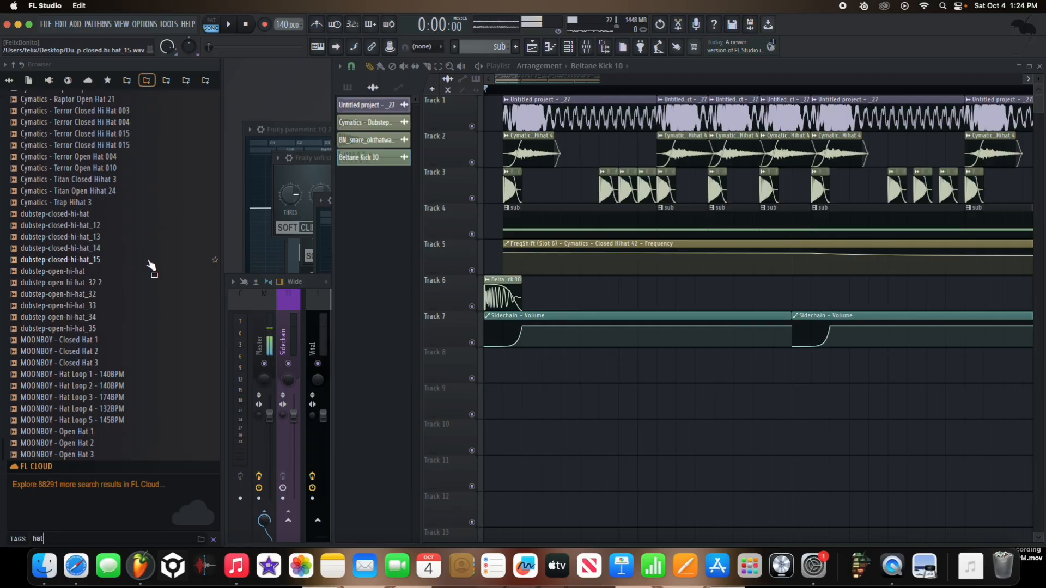
pyautogui.click(130, 250)
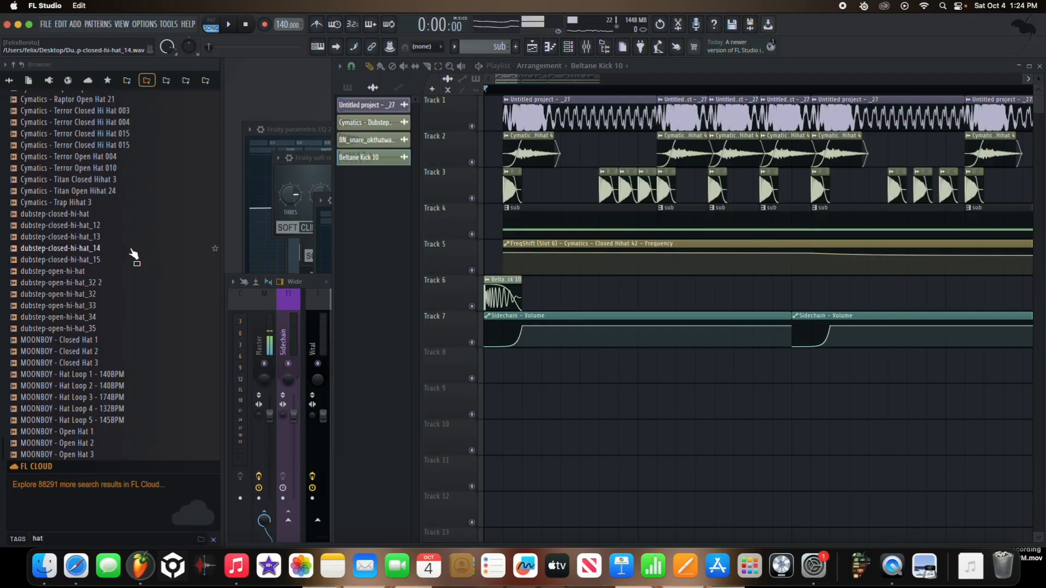
pyautogui.click(125, 238)
pyautogui.click(130, 227)
pyautogui.scroll(2, 126, 198)
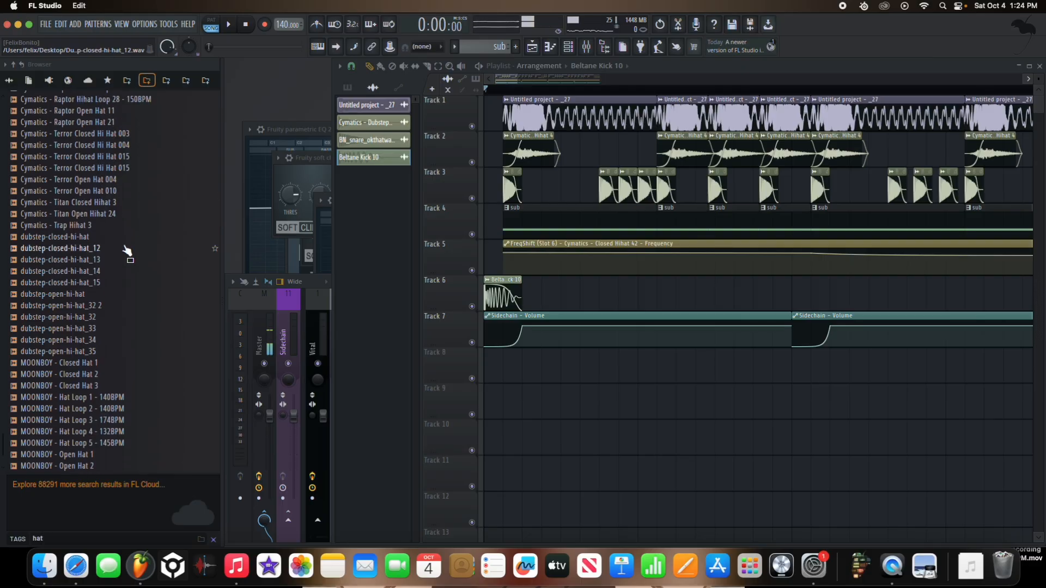
# Step: Compare dubstep-open-hi-hat_32, _33, _34 and _35 with the dubstep closed hi-hats
pyautogui.click(122, 320)
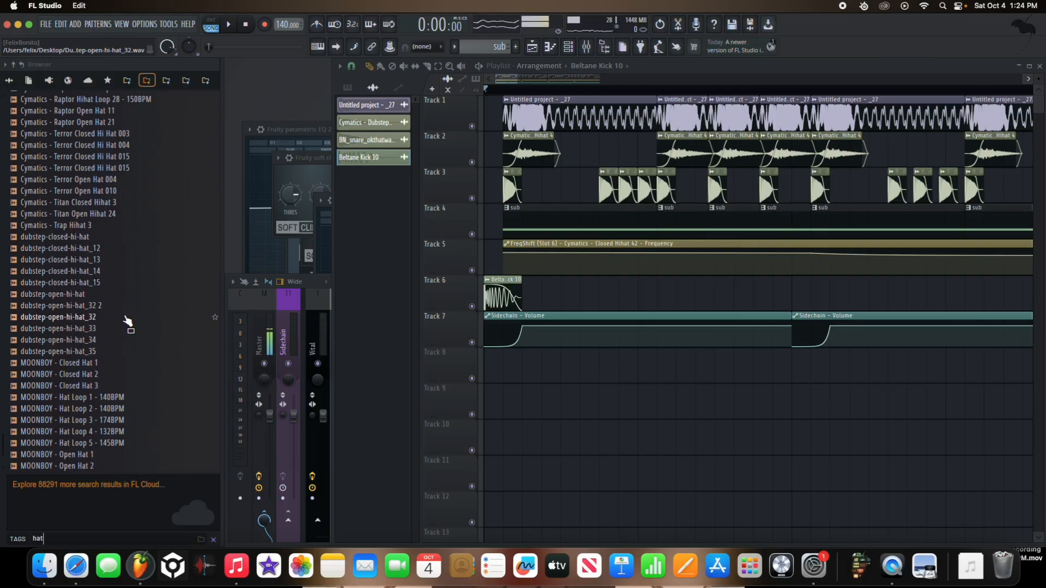
pyautogui.click(119, 317)
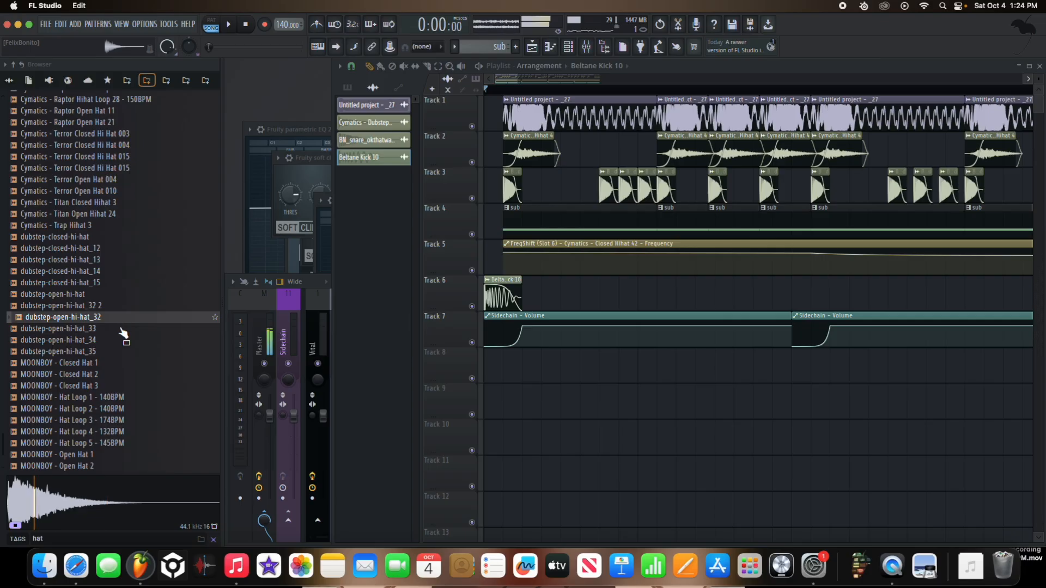
pyautogui.click(123, 330)
pyautogui.click(125, 340)
pyautogui.click(126, 351)
pyautogui.press('Up')
pyautogui.press('Up')
pyautogui.press('Up')
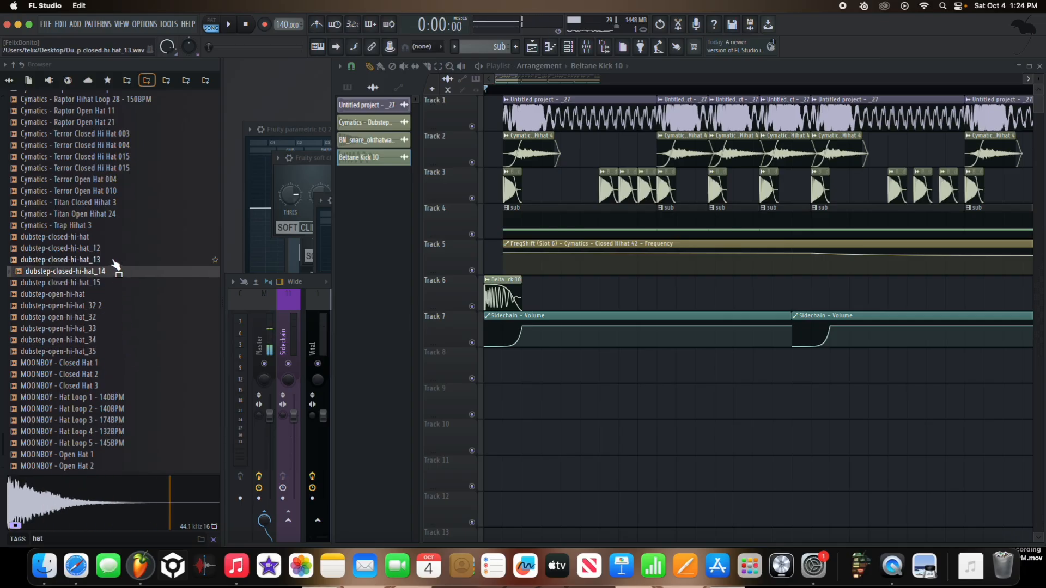
pyautogui.click(119, 329)
# Step: Place dubstep-open-hi-hat_32 as a one-beat clip at the start of Track 8 and start playback
pyautogui.moveTo(119, 319); pyautogui.dragTo(627, 397)
pyautogui.press('space')
pyautogui.press('space')
pyautogui.keyDown('shift'); pyautogui.rightClick(646, 379); pyautogui.keyUp('shift')
pyautogui.rightClick(671, 376)
pyautogui.press('space')
# Step: Duplicate the one-beat open hi-hat clip along Track 8 until it fills all four bars
pyautogui.press('super+b')
pyautogui.press('super+b')
pyautogui.press('super+b')
pyautogui.press('super+b')
pyautogui.press('super+b')
pyautogui.scroll(-5, 644, 399)
pyautogui.press('super+b')
pyautogui.press('super+b')
pyautogui.press('super+b')
pyautogui.press('super+b')
pyautogui.press('super+b')
pyautogui.press('super+b')
pyautogui.press('super+b')
pyautogui.press('super+b')
pyautogui.press('super+b')
pyautogui.press('super+b')
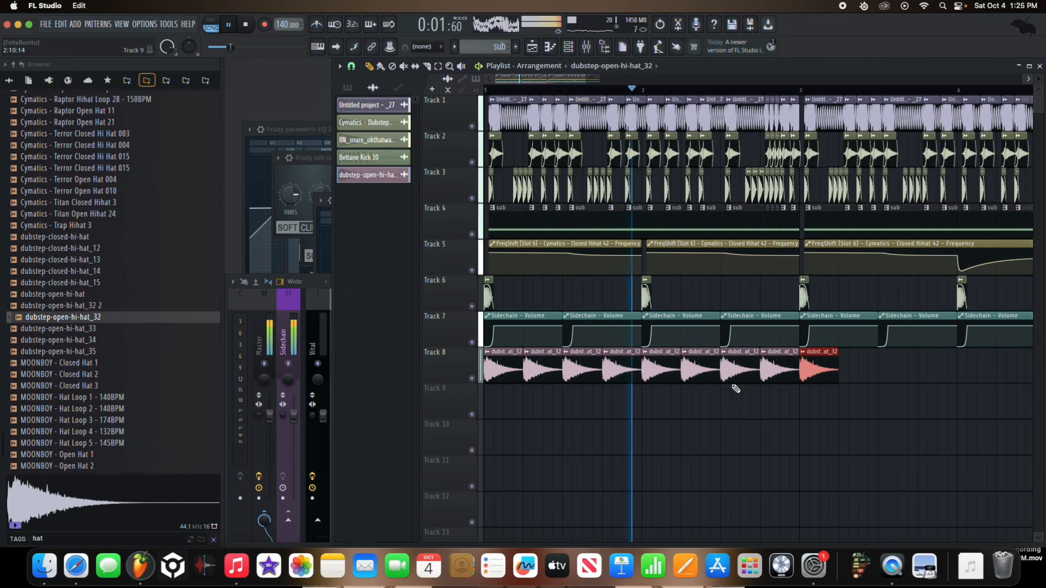
pyautogui.scroll(-4, 724, 384)
pyautogui.press('space')
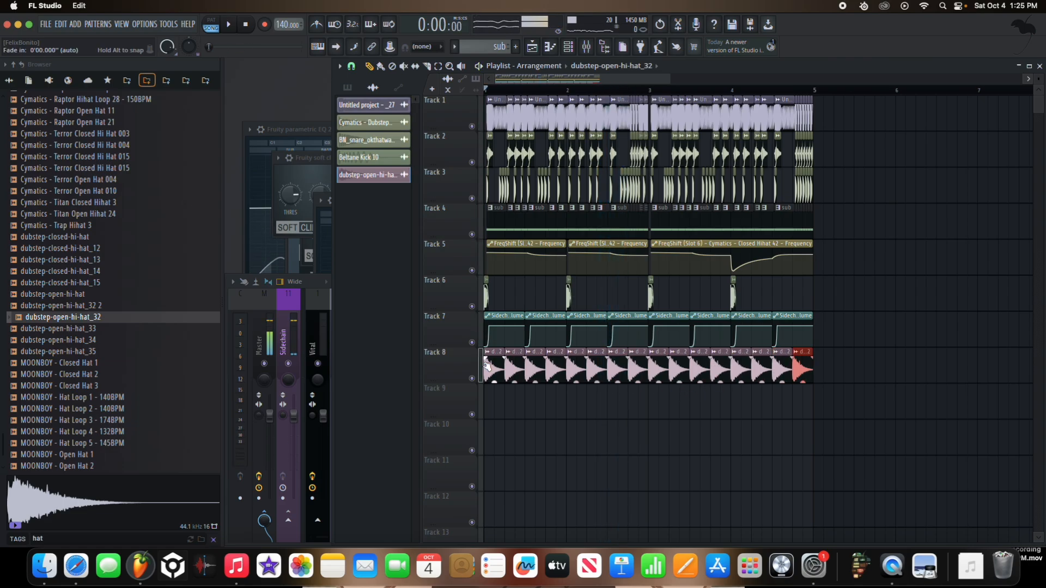
# Step: Add a slight fade-in to dubstep-open-hi-hat_32, normalize it, and close its sample window after checking by playback
pyautogui.scroll(7, 486, 366)
pyautogui.doubleClick(495, 368)
pyautogui.moveTo(464, 279); pyautogui.dragTo(460, 256)
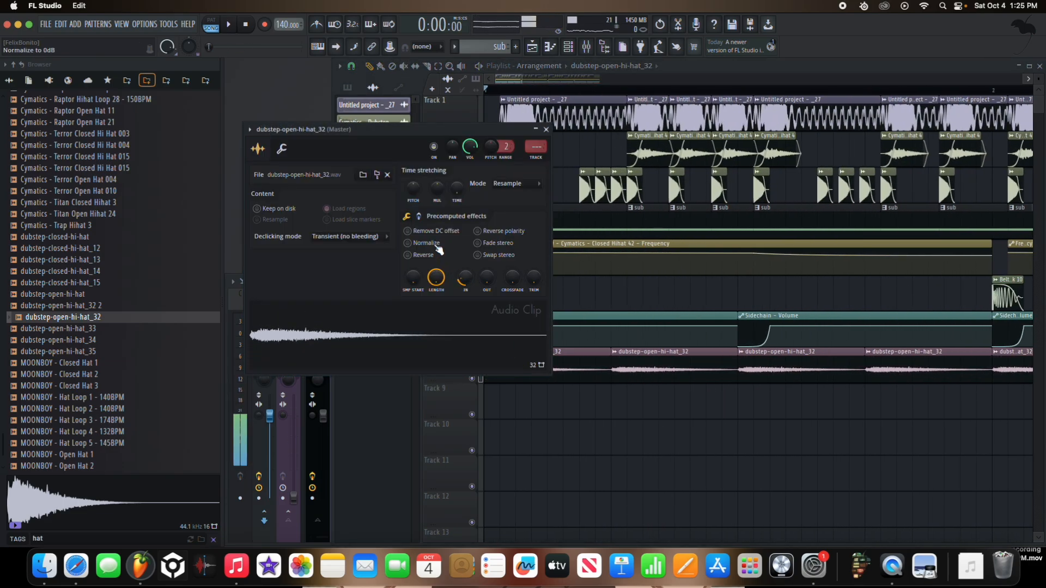
pyautogui.click(438, 246)
pyautogui.press('space')
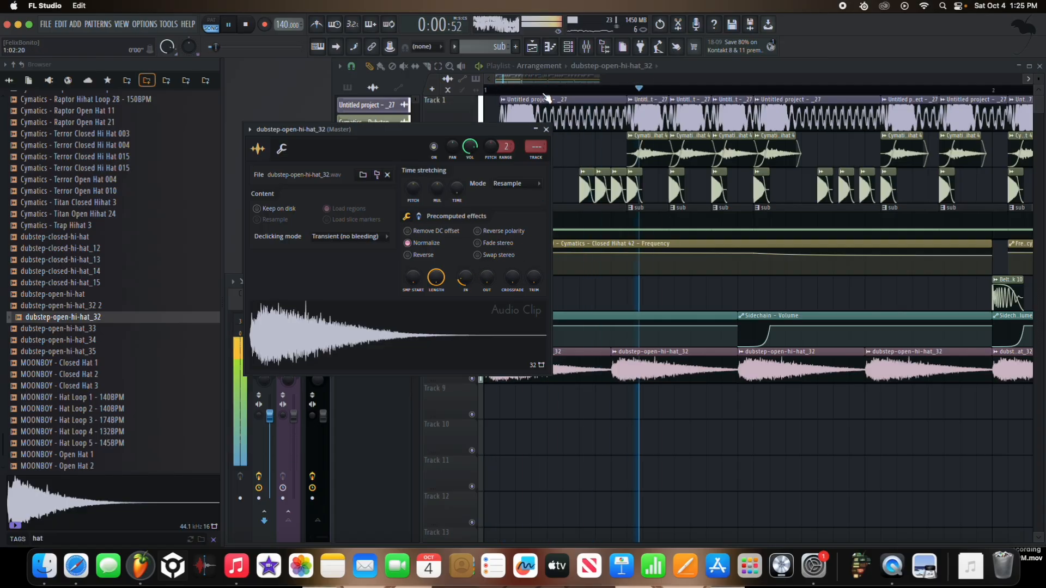
pyautogui.click(546, 129)
pyautogui.press('space')
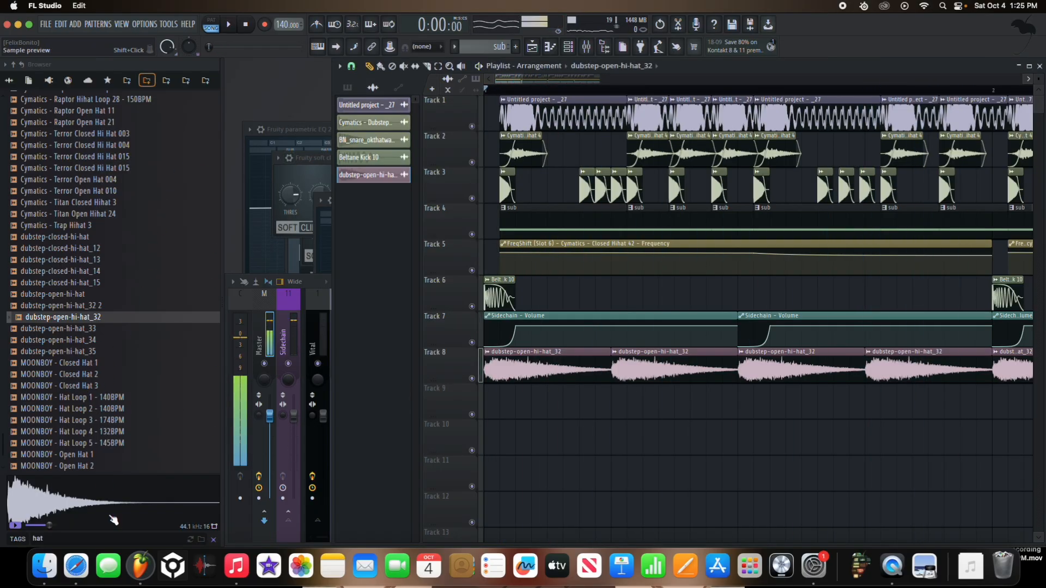
# Step: Search the sample browser for "pansn" and audition the Pansnare samples through to Pansnare 6 or smth
pyautogui.write('pan')
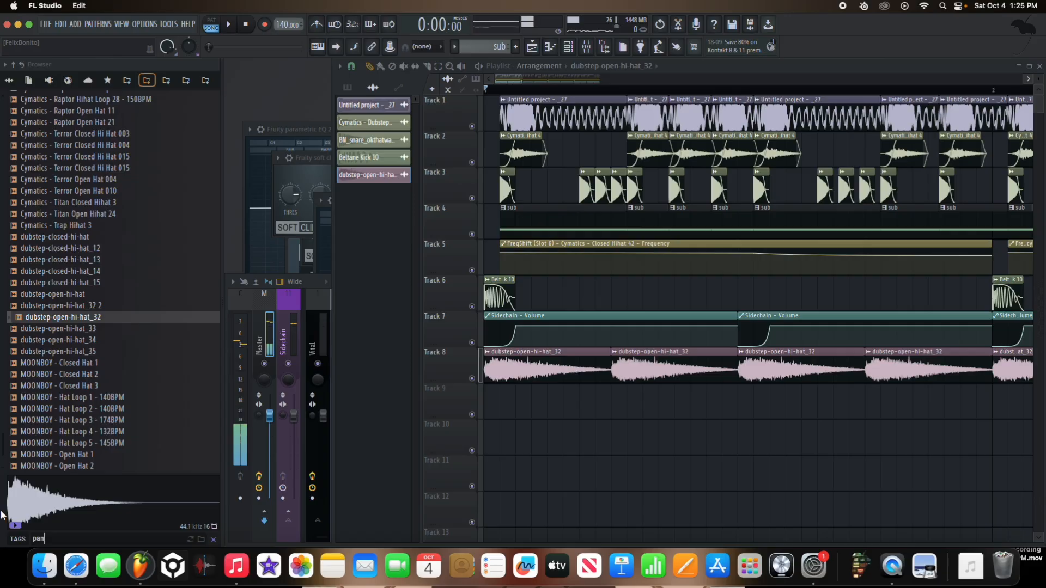
pyautogui.write('sn')
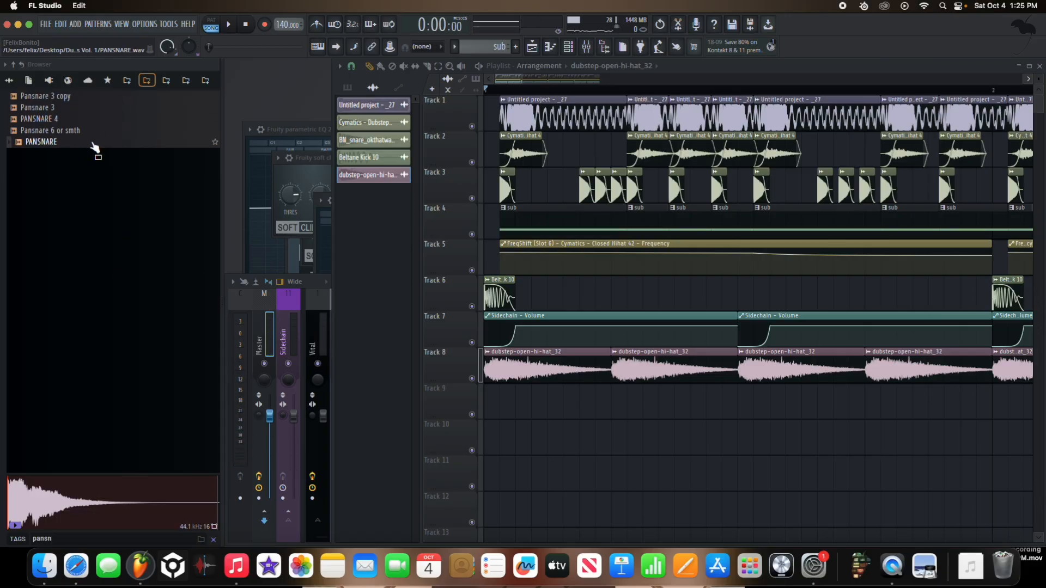
pyautogui.press('Up')
pyautogui.press('Up')
pyautogui.press('Up')
pyautogui.press('Up')
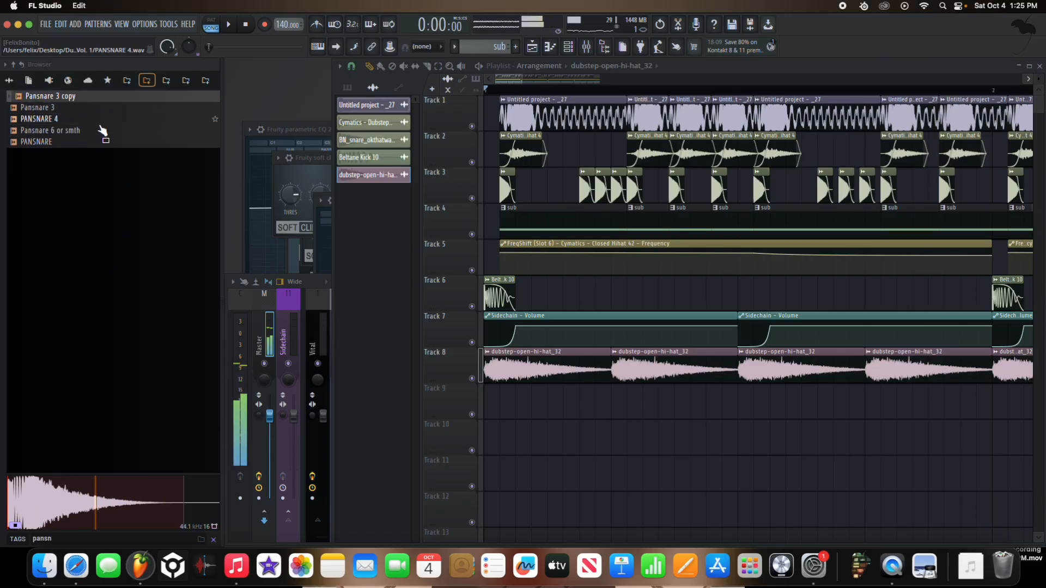
pyautogui.click(100, 131)
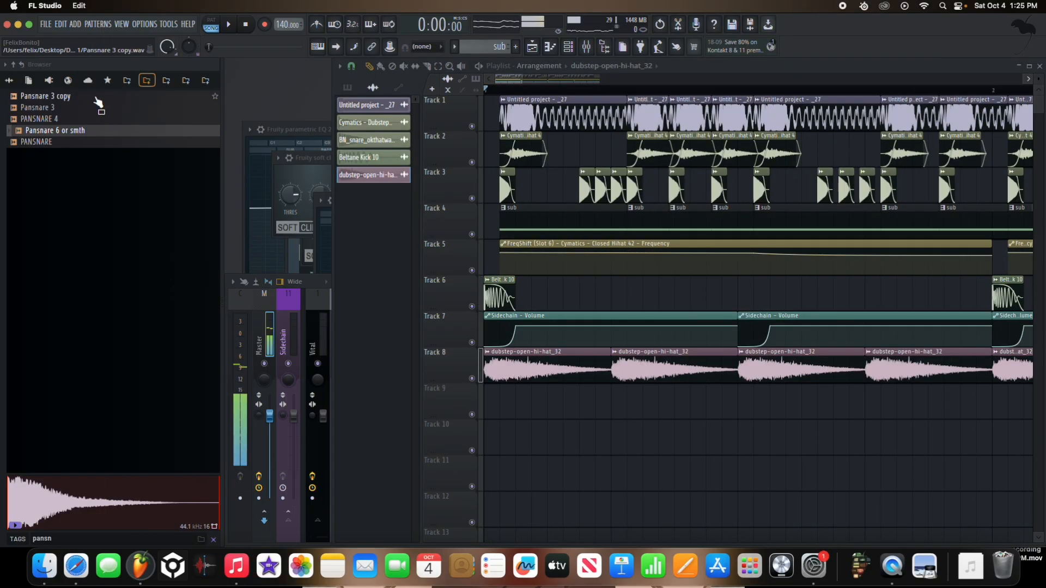
# Step: Compare Pansnare 3 copy, Pansnare 3, PANSNARE 4 and Pansnare 6 or smth by auditioning them repeatedly
pyautogui.click(96, 99)
pyautogui.click(96, 107)
pyautogui.click(95, 118)
pyautogui.click(96, 110)
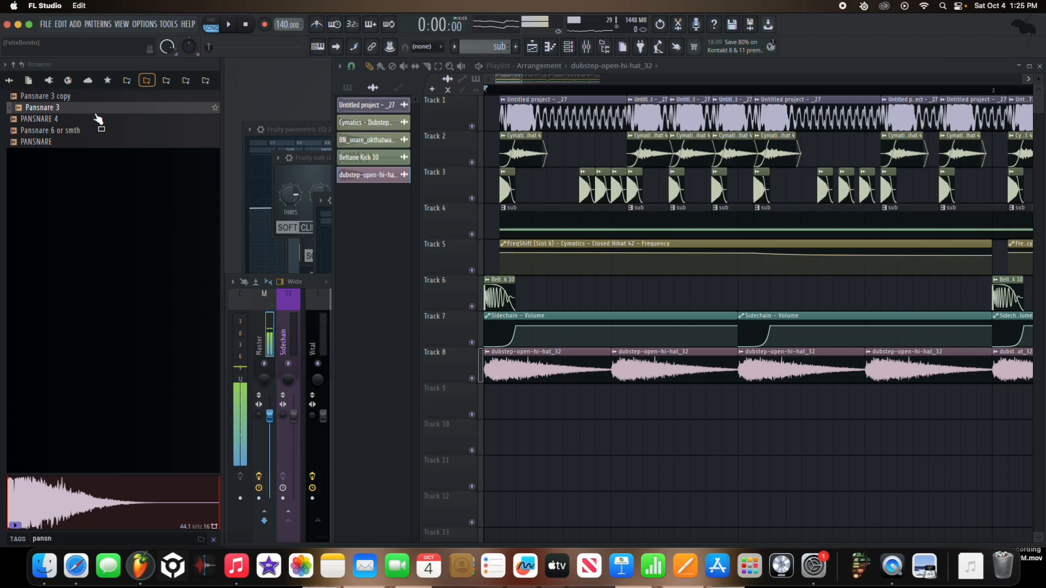
pyautogui.click(93, 122)
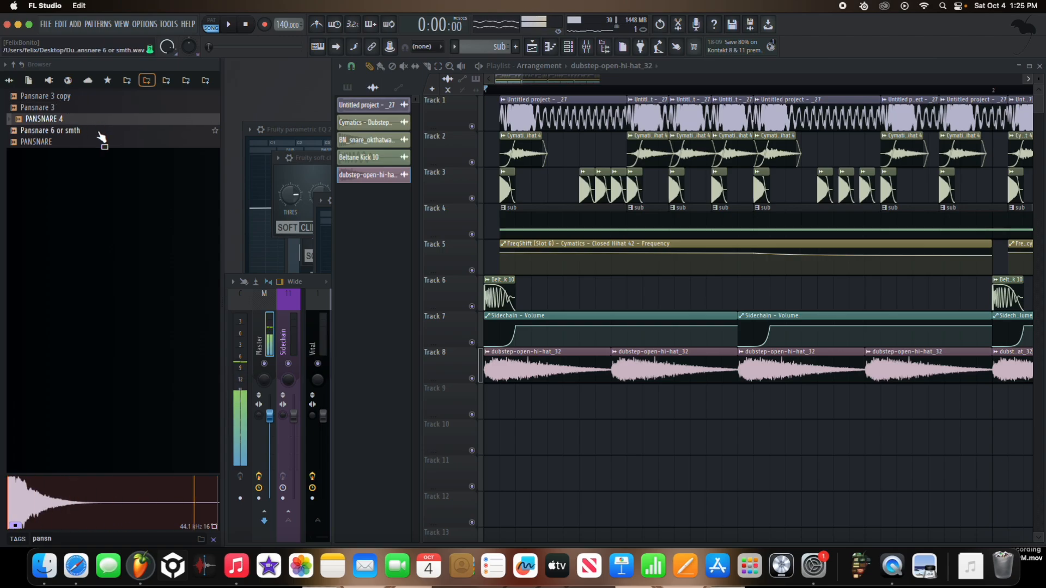
pyautogui.click(101, 131)
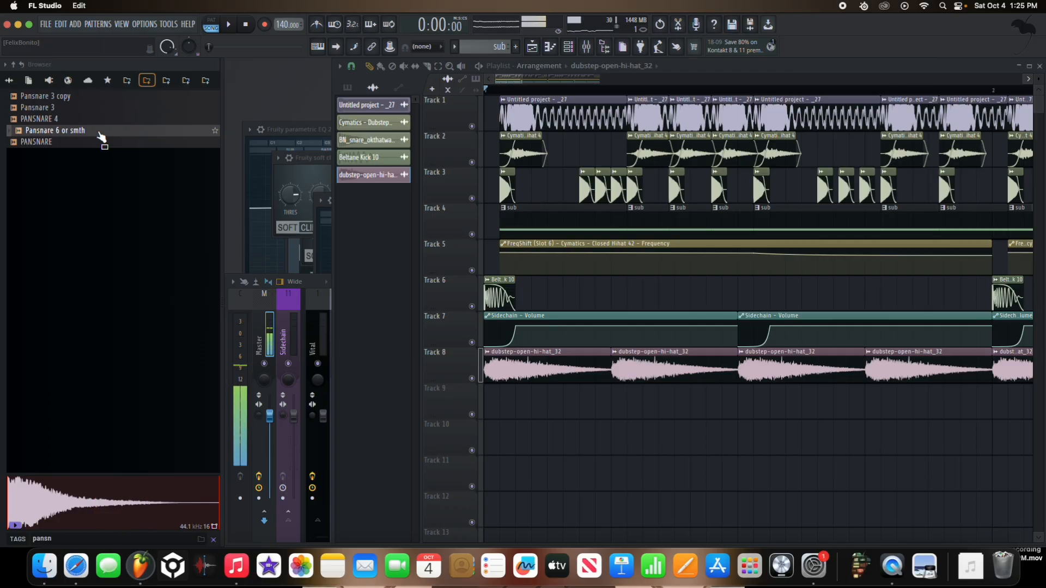
pyautogui.click(85, 109)
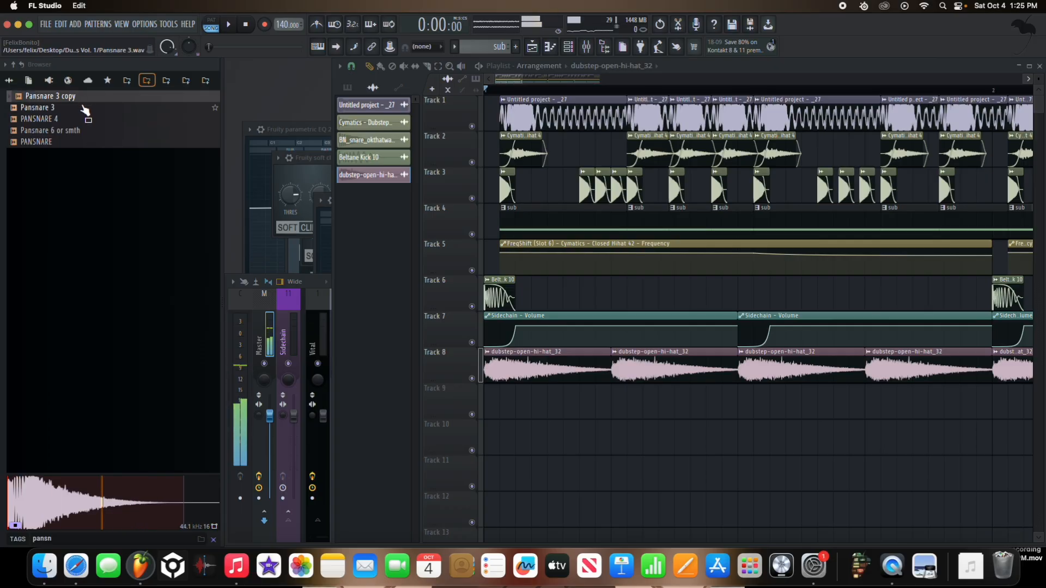
pyautogui.click(82, 120)
pyautogui.click(82, 109)
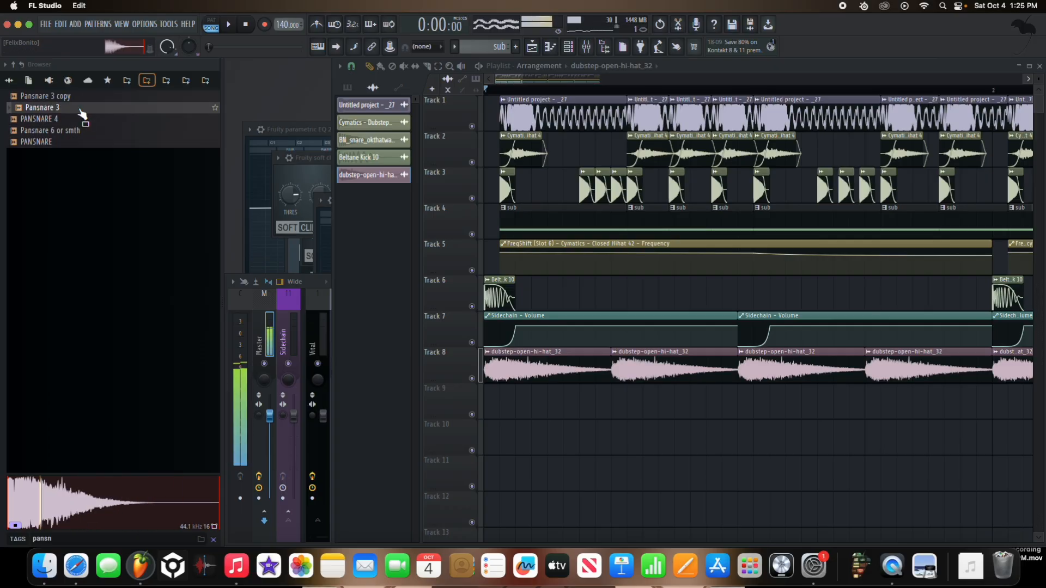
# Step: Place Pansnare 3 on Track 9 on the third beat of each of the four bars during playback
pyautogui.moveTo(82, 112); pyautogui.dragTo(673, 410)
pyautogui.press('space')
pyautogui.scroll(-5, 724, 408)
pyautogui.click(824, 402)
pyautogui.scroll(-5, 818, 407)
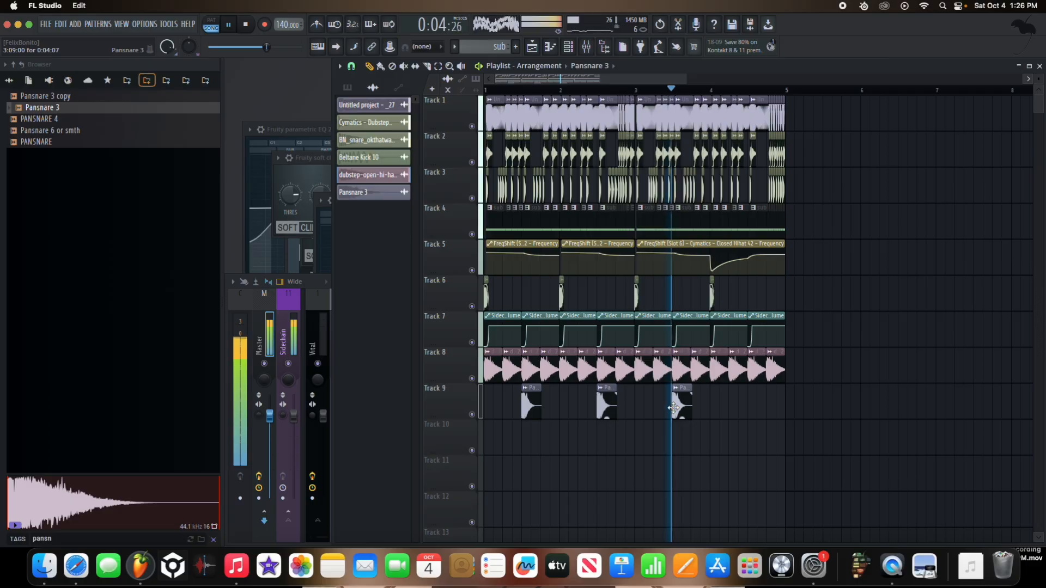
pyautogui.click(752, 405)
pyautogui.scroll(5, 537, 408)
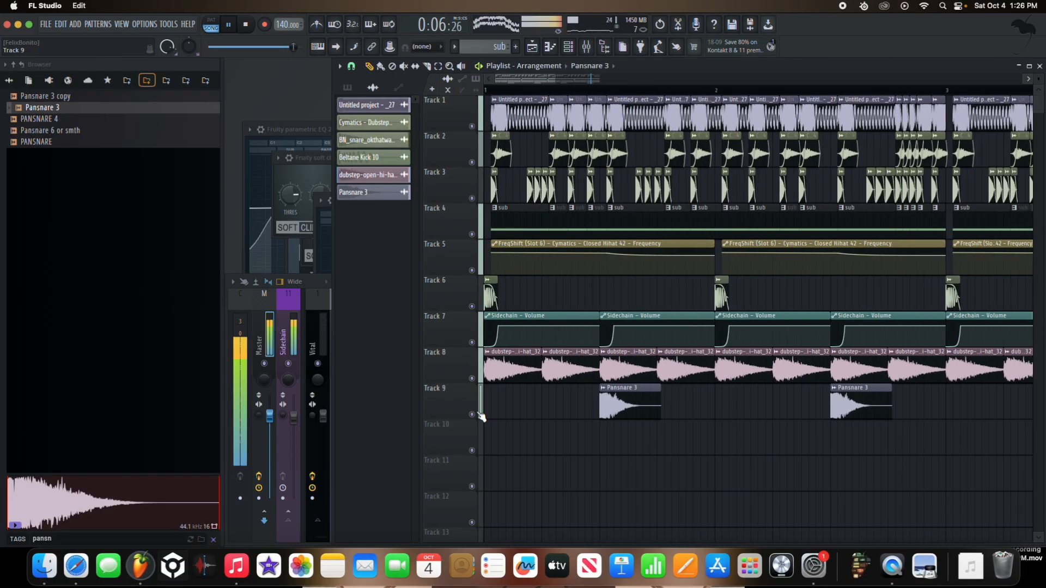
# Step: Solo Track 9 and route the Pansnare 3 sample to its own mixer track 9
pyautogui.rightClick(472, 414)
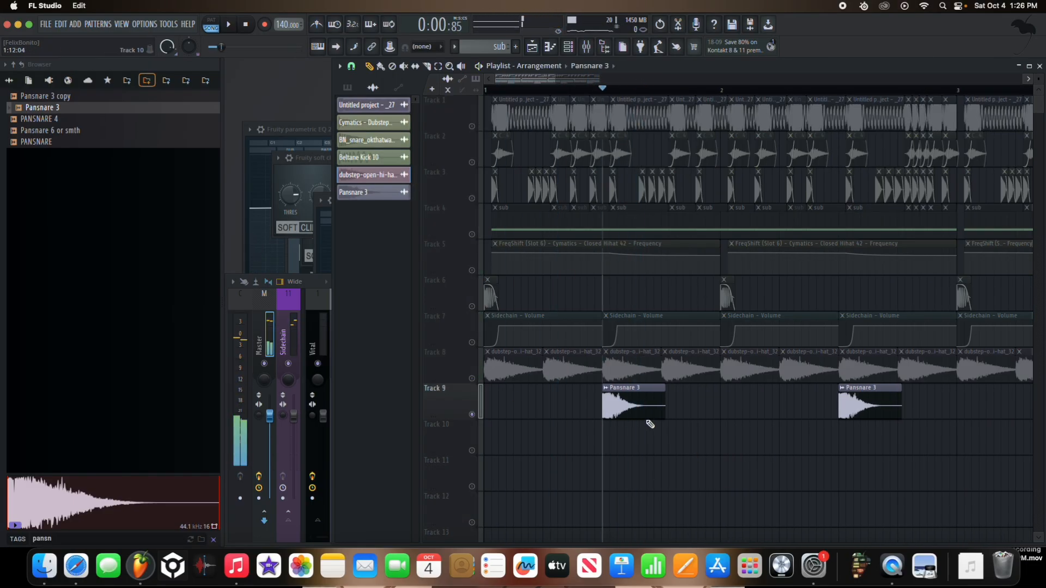
pyautogui.doubleClick(636, 406)
pyautogui.press('space')
pyautogui.press('super+l')
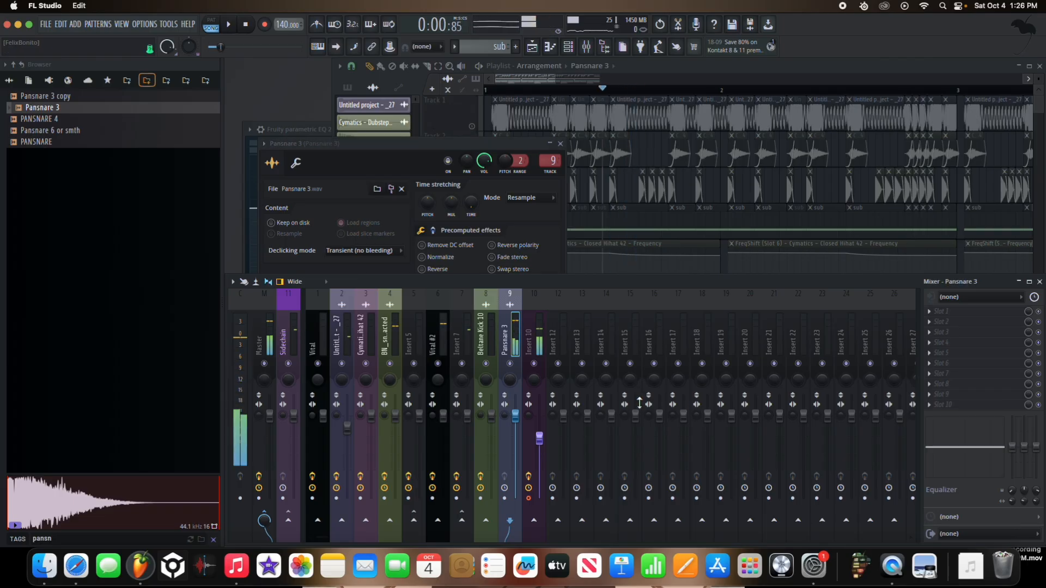
# Step: Add Fruity Parametric EQ 2 to the Pansnare 3 mixer track and boost band 4 in the low mids
pyautogui.click(929, 311)
pyautogui.moveTo(943, 292)
pyautogui.click(793, 519)
pyautogui.press('space')
pyautogui.moveTo(428, 264); pyautogui.dragTo(388, 255)
pyautogui.press('space')
pyautogui.press('space')
# Step: Boost the snare EQ's upper bands 6 and 7 while repeatedly auditioning the soloed snare
pyautogui.press('space')
pyautogui.press('space')
pyautogui.press('space')
pyautogui.moveTo(519, 264)
pyautogui.mouseDown()
pyautogui.moveTo(523, 252)
pyautogui.moveTo(459, 232)
pyautogui.moveTo(521, 245)
pyautogui.mouseUp()
pyautogui.press('space')
pyautogui.press('space')
pyautogui.press('space')
pyautogui.press('space')
pyautogui.press('space')
pyautogui.press('space')
pyautogui.press('space')
pyautogui.press('space')
pyautogui.press('space')
pyautogui.press('space')
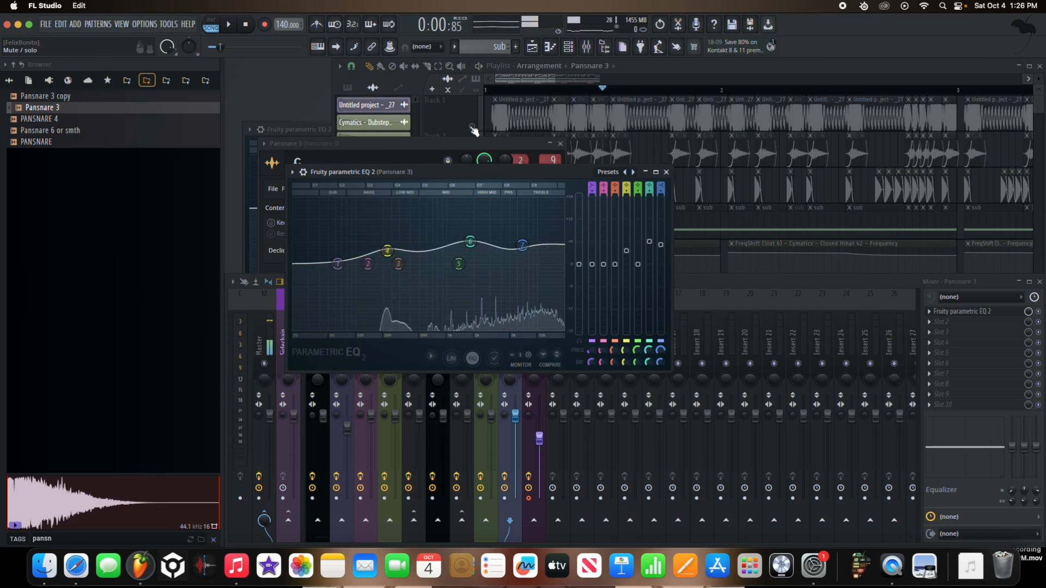
pyautogui.press('space')
# Step: Return to the playlist and audition the arrangement from its start
pyautogui.click(432, 132)
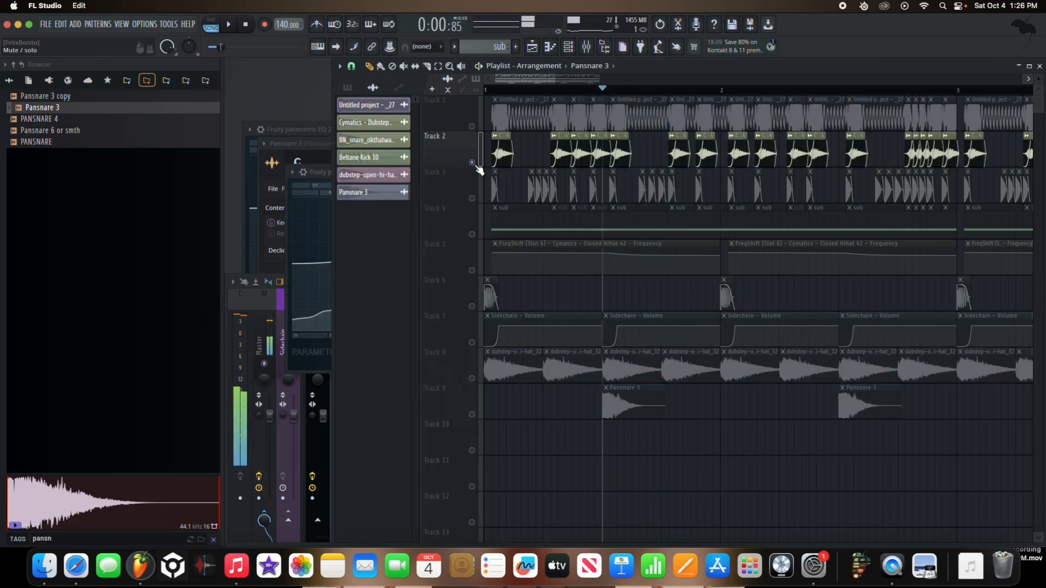
pyautogui.click(486, 90)
pyautogui.press('space')
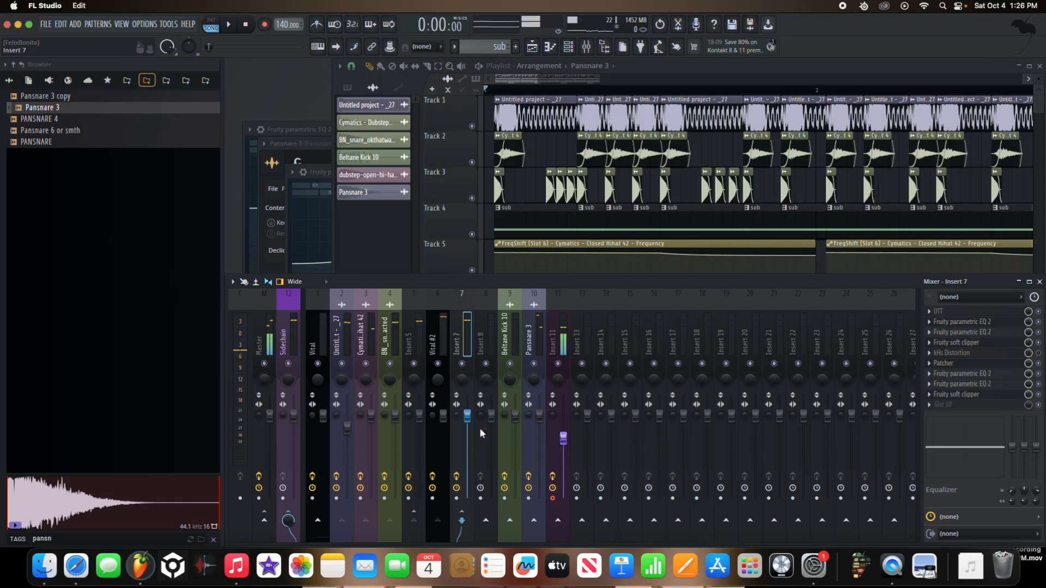
# Step: Route mixer Insert 7 only to Insert 8, and route Insert 8 only to the Sidechain bus
pyautogui.rightClick(491, 526)
pyautogui.click(513, 507)
pyautogui.click(482, 344)
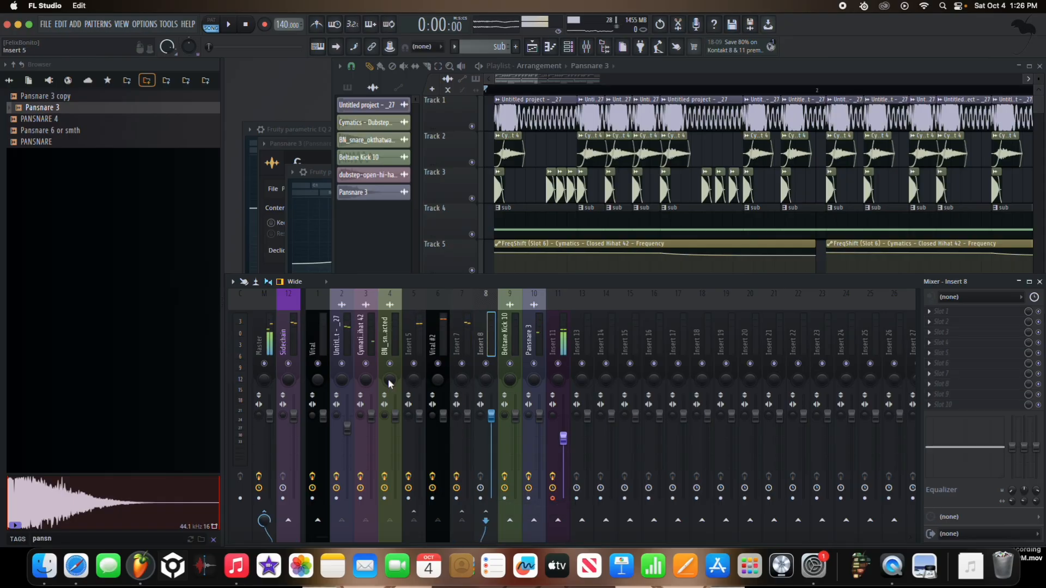
pyautogui.rightClick(300, 522)
pyautogui.click(327, 507)
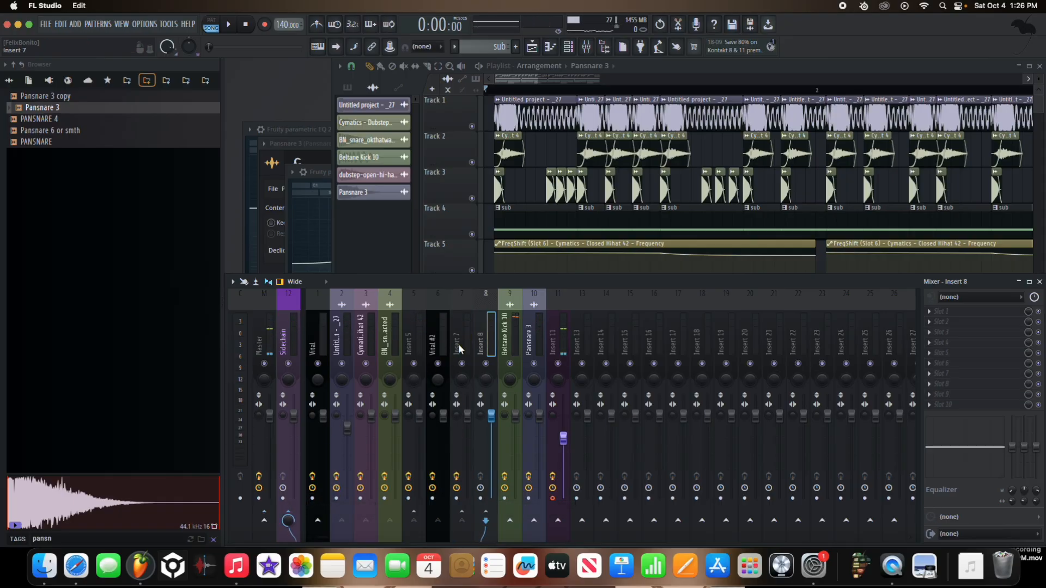
# Step: Check Insert 7 and Insert 8 during playback, and close Insert 8's Fruity Parametric EQ 2
pyautogui.press('XF86AudioRaiseVolume')
pyautogui.press('space')
pyautogui.click(462, 344)
pyautogui.click(483, 341)
pyautogui.press('space')
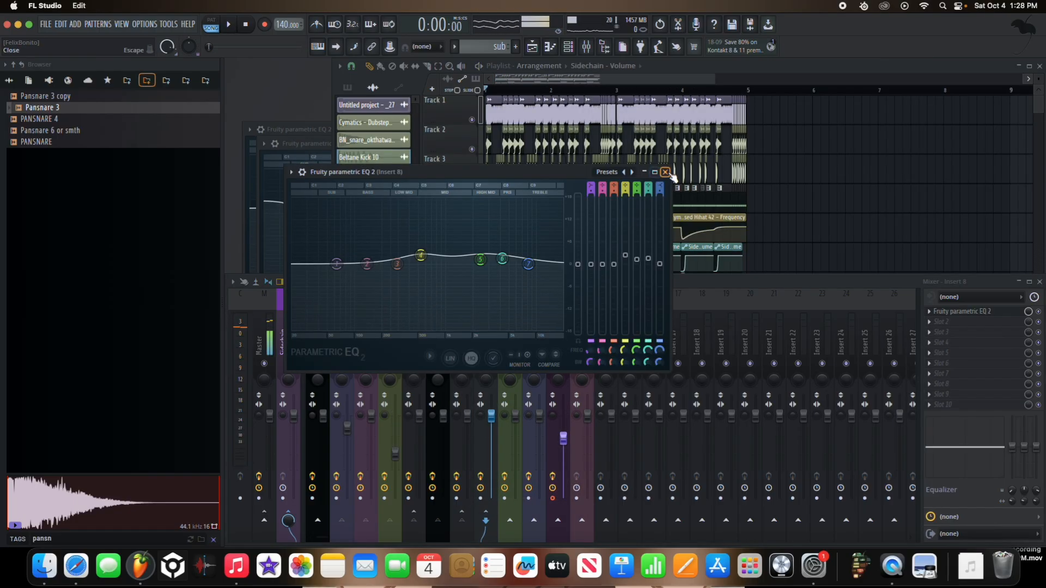
pyautogui.click(668, 171)
pyautogui.click(428, 157)
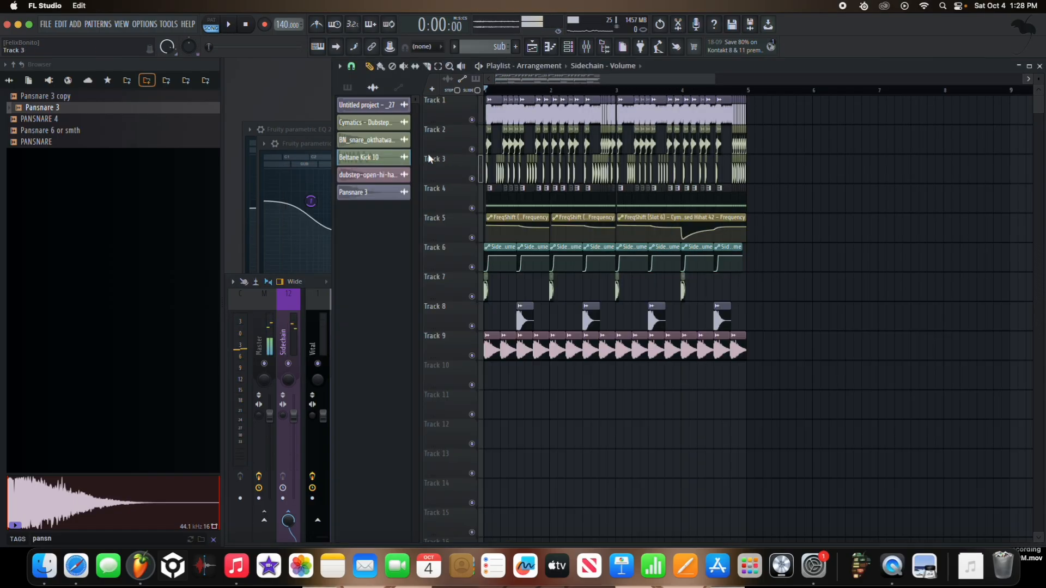
# Step: Search the whole browser for "Nimda" and place NIMDA - DIV KILLER on Track 3 after the arrangement
pyautogui.click(8, 81)
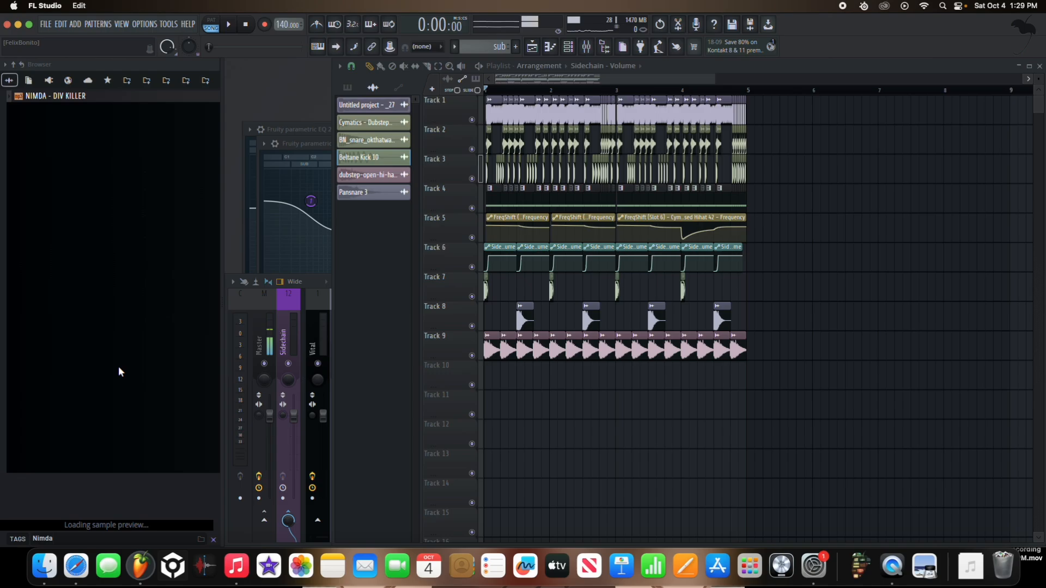
pyautogui.moveTo(59, 100); pyautogui.dragTo(817, 192)
pyautogui.scroll(-4, 561, 185)
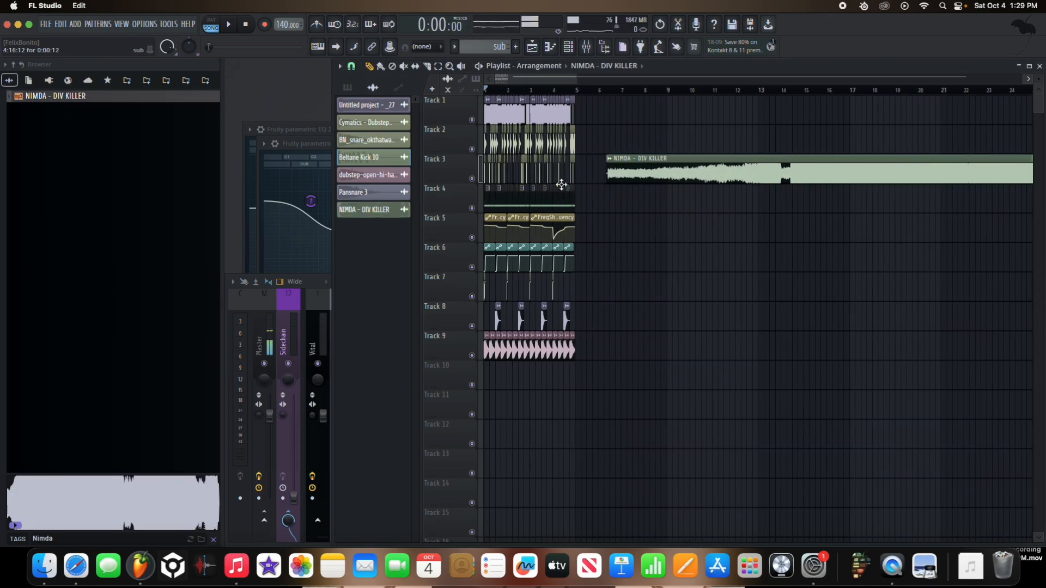
# Step: Solo Track 3, open the NIMDA - DIV KILLER sample settings and normalize the reference track
pyautogui.rightClick(471, 179)
pyautogui.scroll(-3, 599, 125)
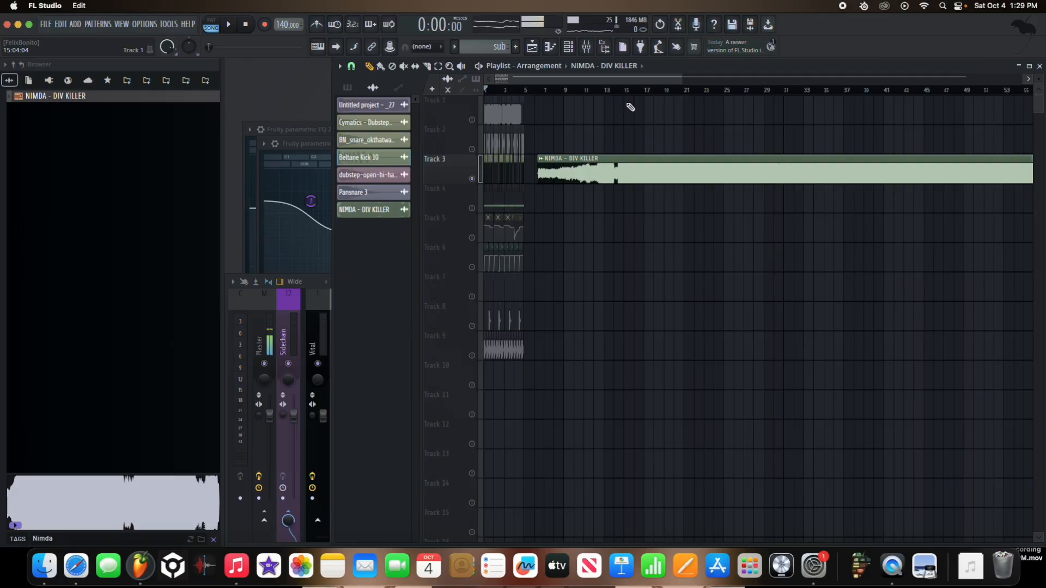
pyautogui.scroll(-3, 630, 107)
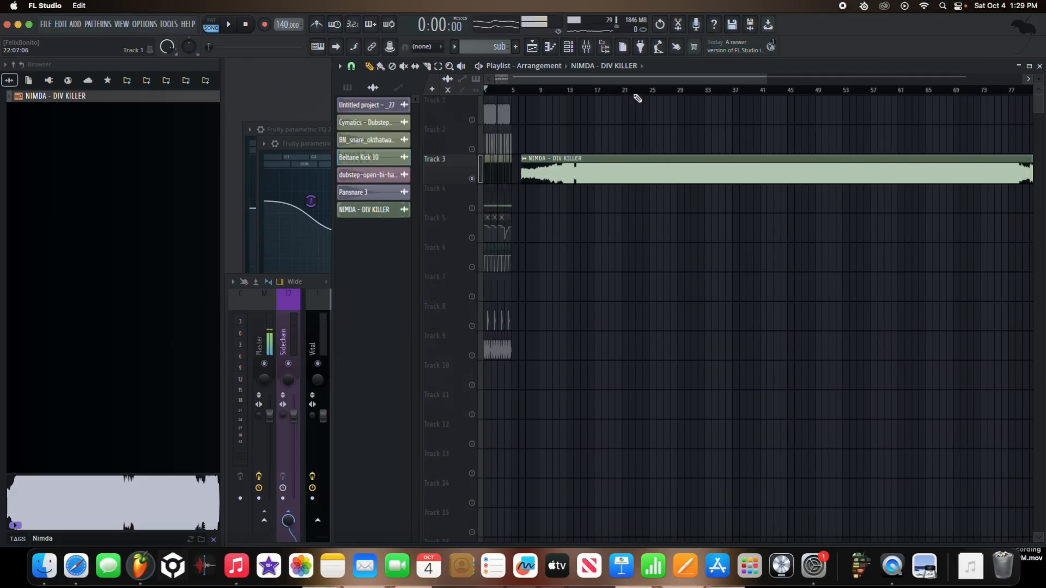
pyautogui.press('XF86AudioRaiseVolume')
pyautogui.doubleClick(655, 174)
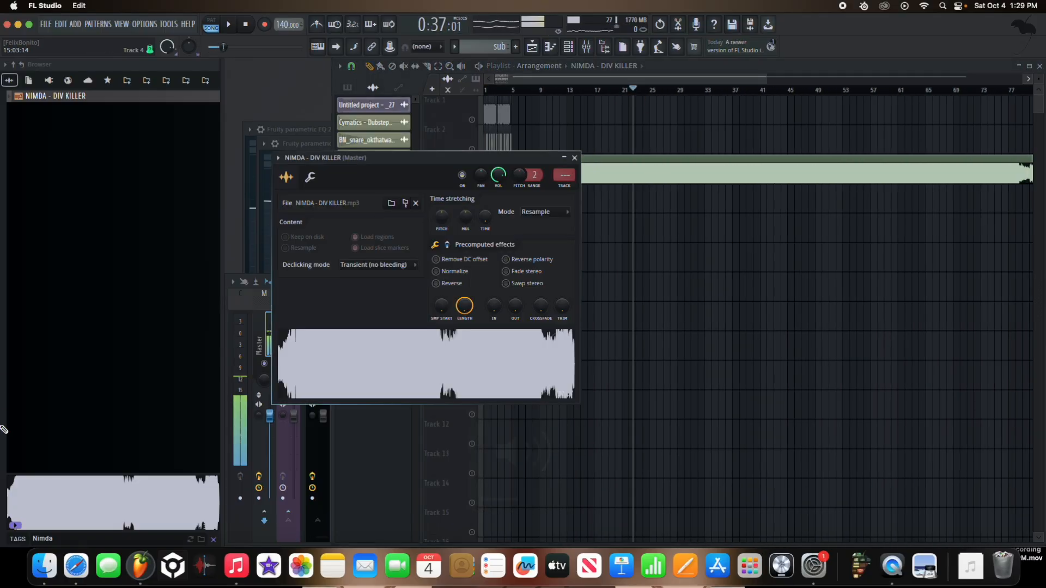
pyautogui.click(455, 272)
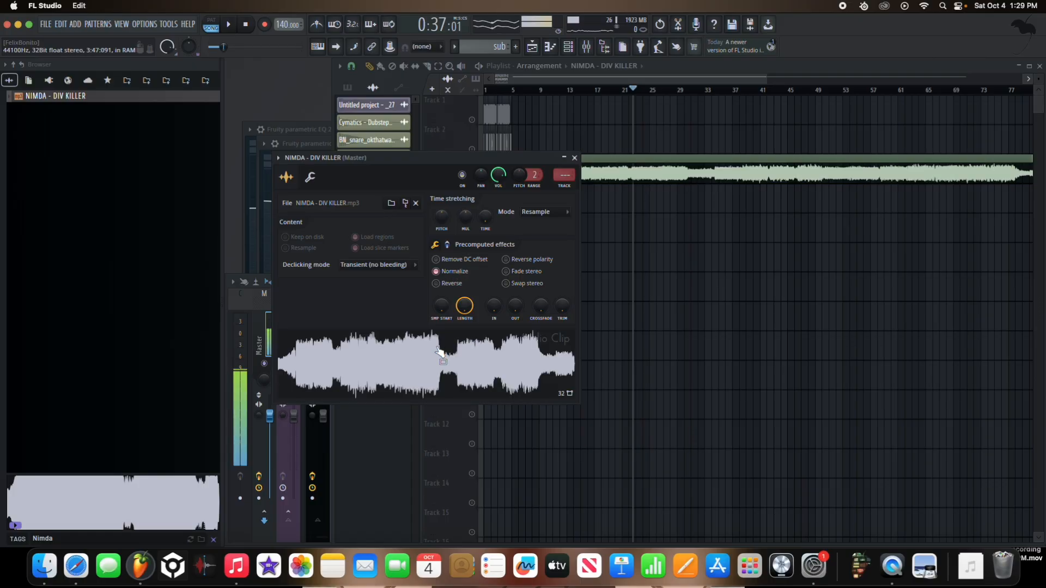
# Step: Listen to the NIMDA - DIV KILLER reference from around bar 38
pyautogui.click(719, 90)
pyautogui.scroll(-2, 695, 140)
pyautogui.press('space')
pyautogui.scroll(1, 697, 144)
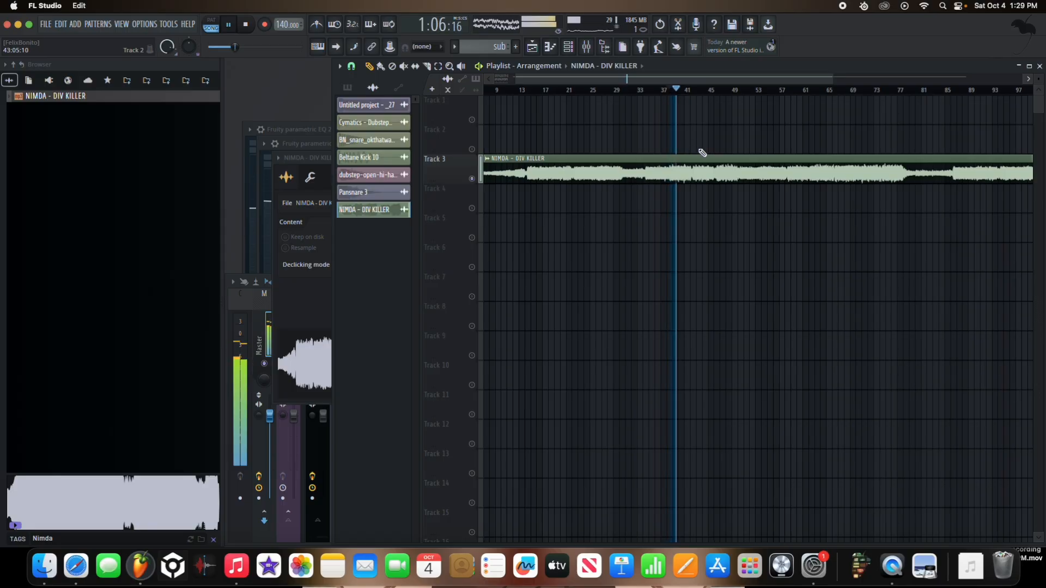
pyautogui.press('space')
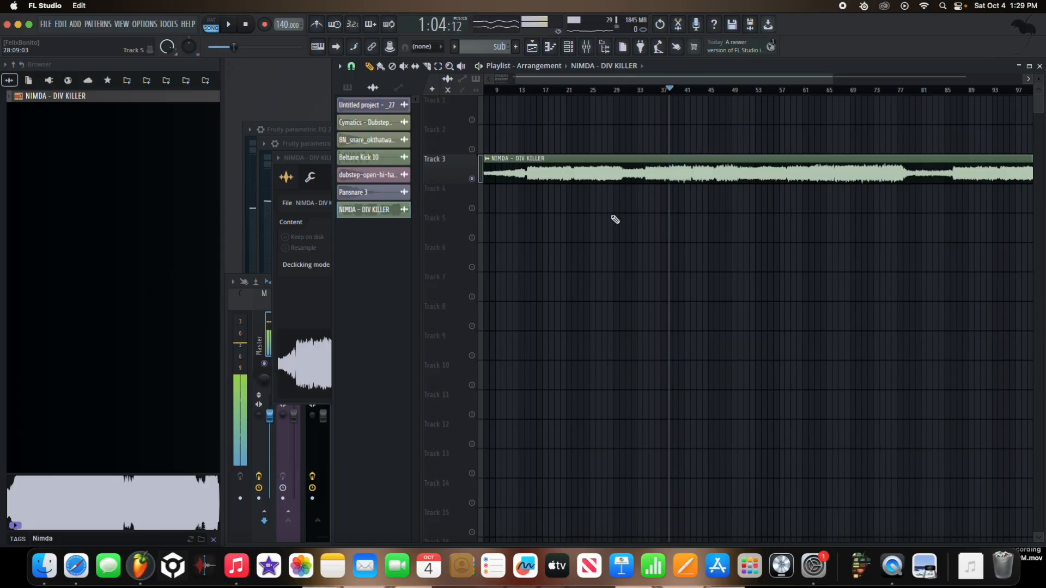
pyautogui.press('space')
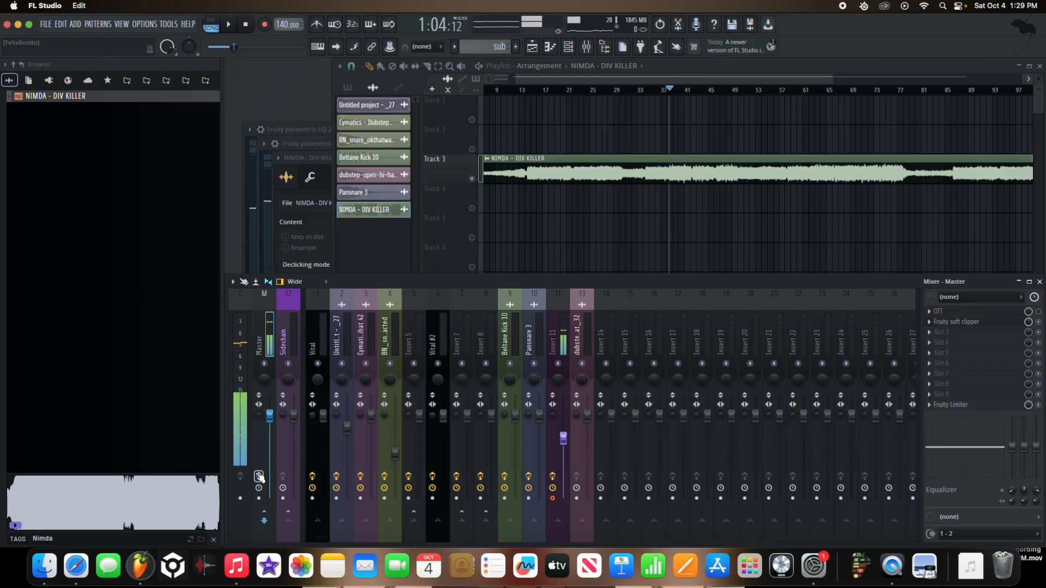
# Step: Delete the NIMDA - DIV KILLER clip, unsolo Track 3 and play the arrangement from the start
pyautogui.rightClick(614, 157)
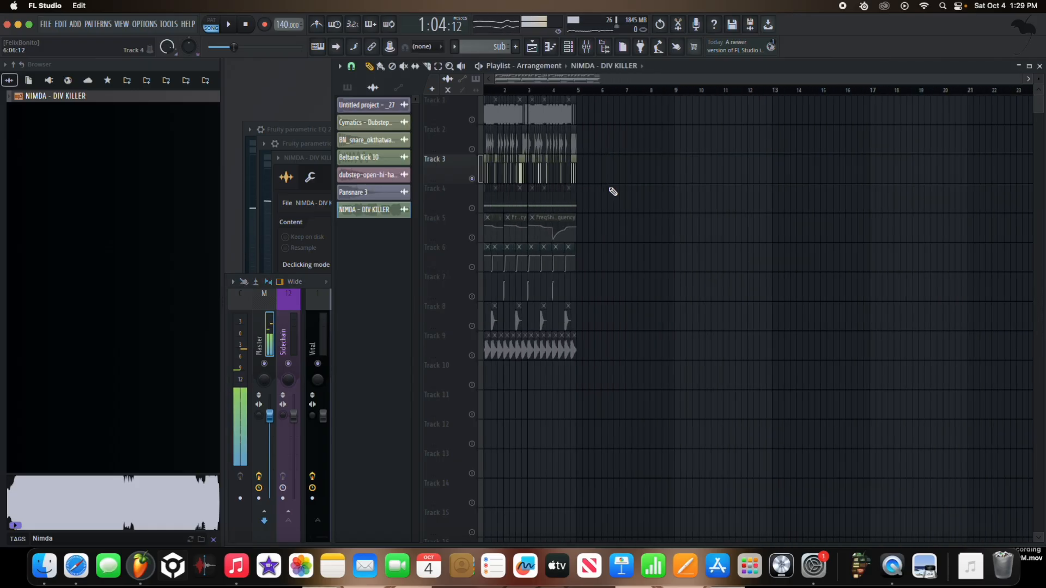
pyautogui.scroll(5, 472, 182)
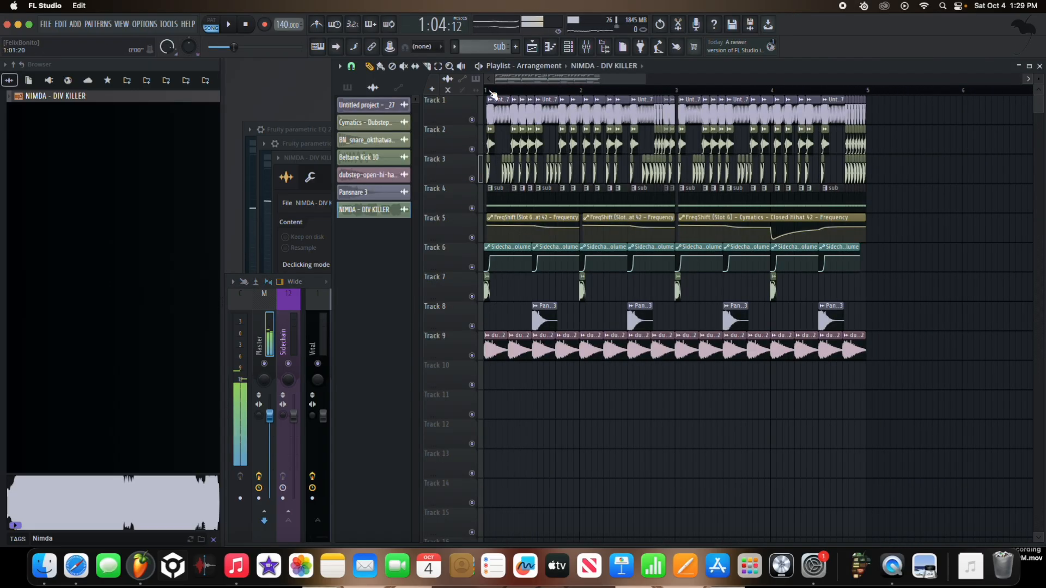
pyautogui.press('space')
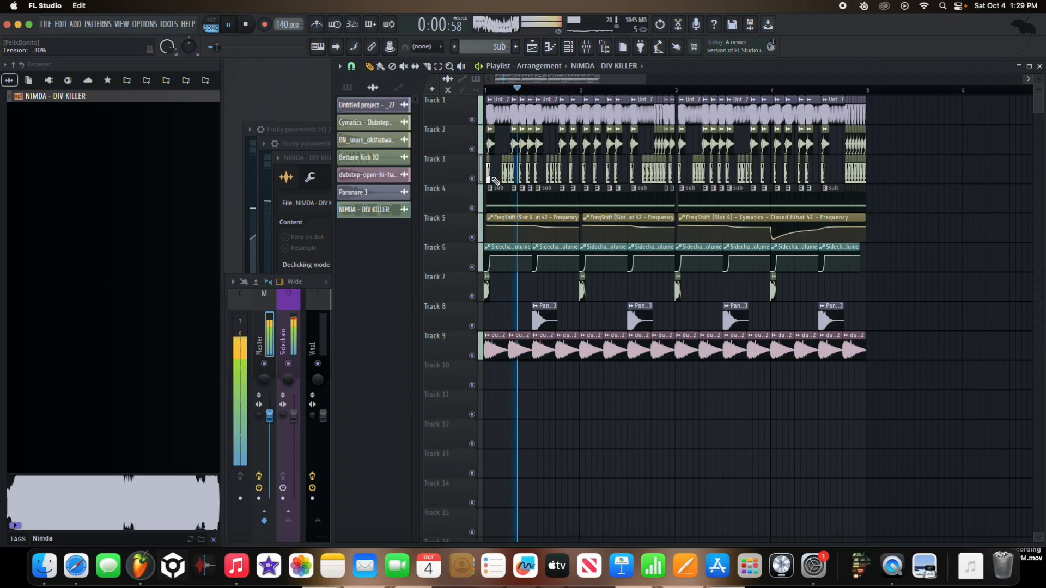
# Step: Add a Fruity Parametric EQ 2 to Insert 8's second effect slot and boost band 4 slightly during playback
pyautogui.click(316, 322)
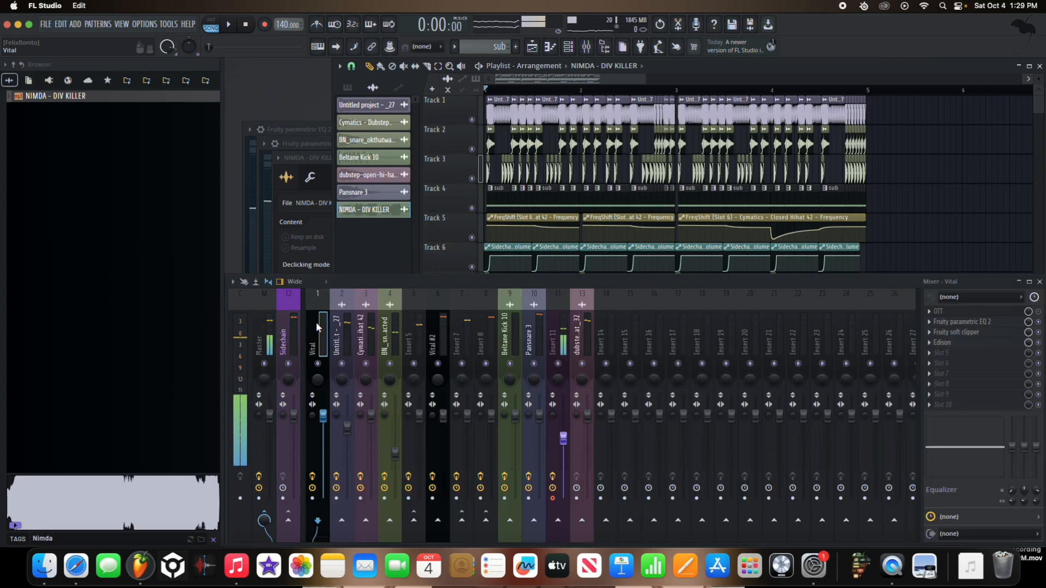
pyautogui.press('space')
pyautogui.press('XF86AudioRaiseVolume')
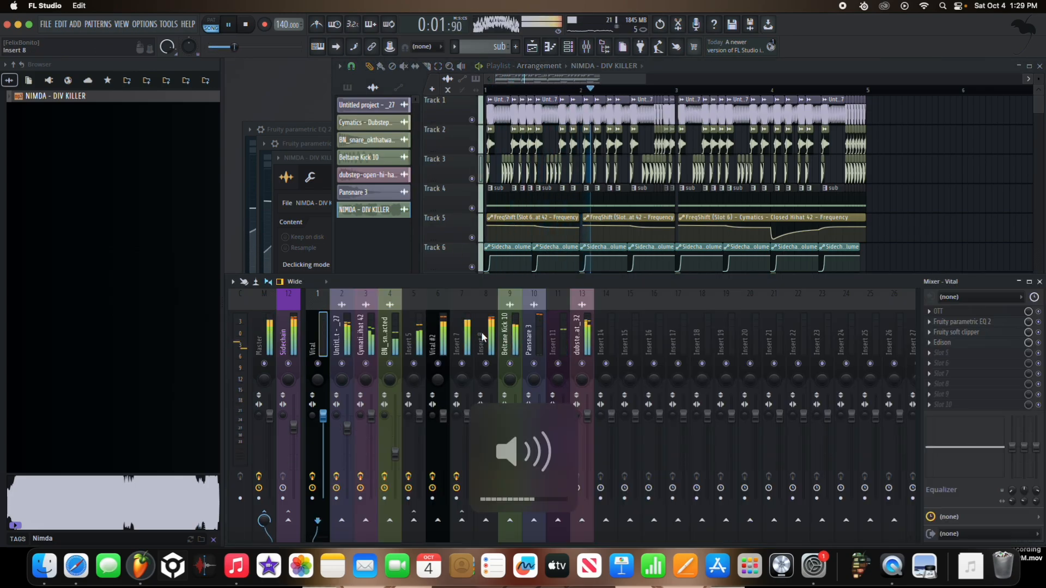
pyautogui.click(481, 336)
pyautogui.click(958, 322)
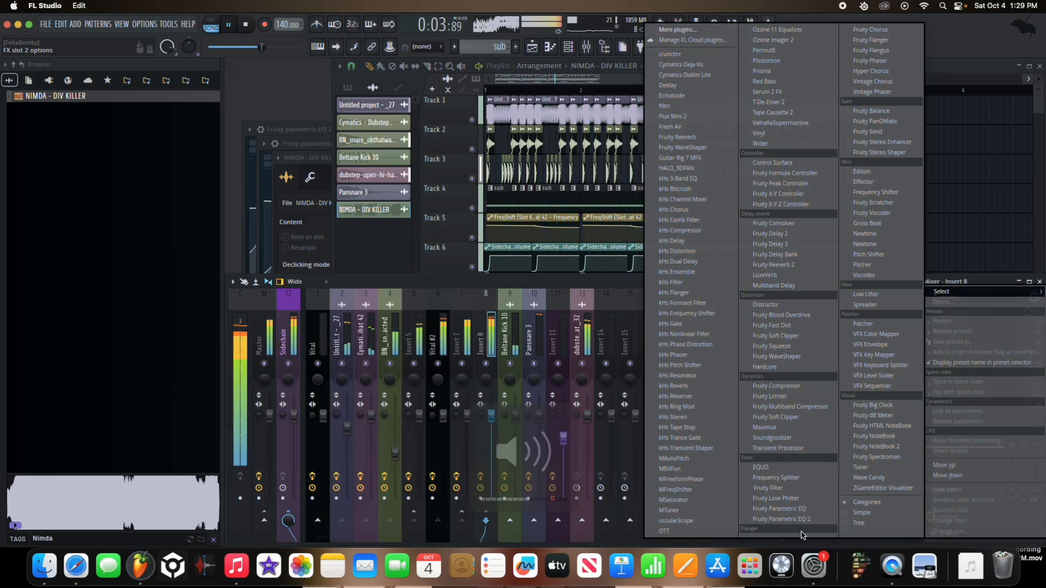
pyautogui.click(781, 519)
pyautogui.moveTo(443, 277)
pyautogui.mouseDown()
pyautogui.moveTo(451, 260)
pyautogui.moveTo(453, 269)
pyautogui.mouseUp()
pyautogui.press('space')
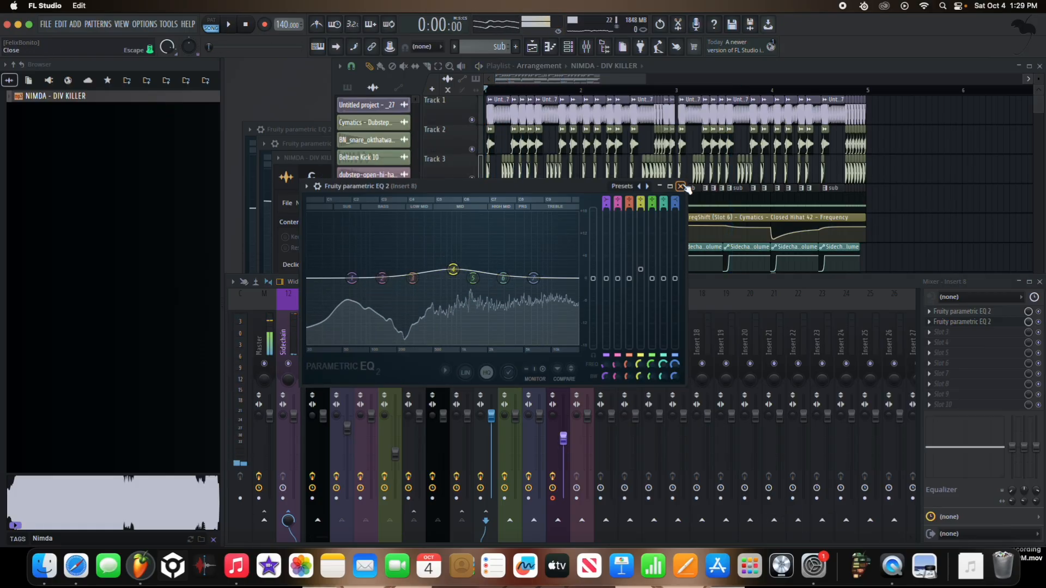
pyautogui.click(680, 187)
# Step: Select every clip in the playlist and move the whole arrangement four bars later to bar 5
pyautogui.click(871, 205)
pyautogui.hotkey('ctrl', 'a')
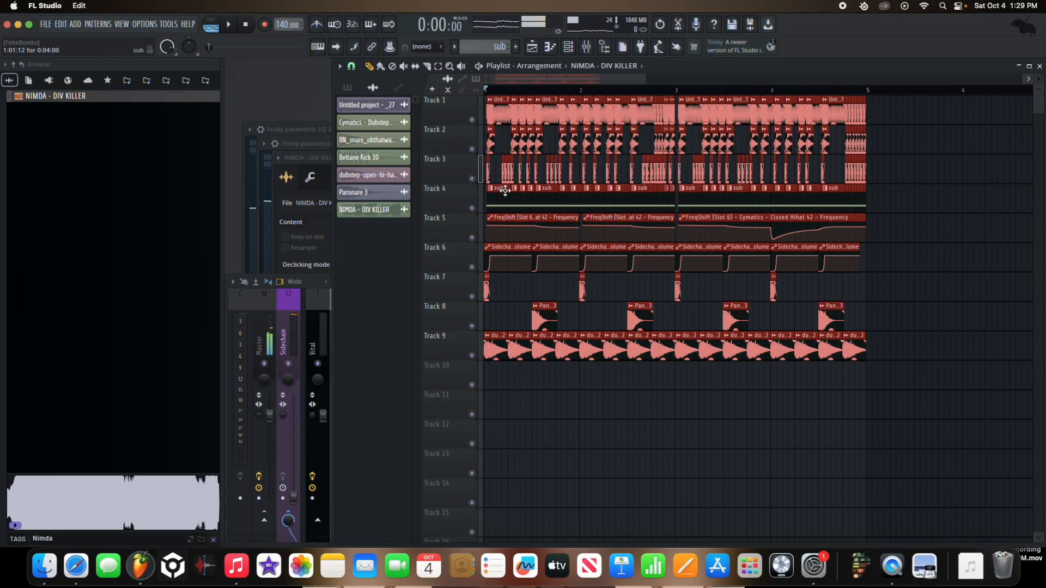
pyautogui.moveTo(497, 250); pyautogui.dragTo(801, 256)
# Step: Shift all the Sidechain - Volume clips on Track 6 slightly ahead of the kick and listen to the result
pyautogui.scroll(-5, 801, 256)
pyautogui.keyDown('ctrl'); pyautogui.click(581, 250); pyautogui.keyUp('ctrl')
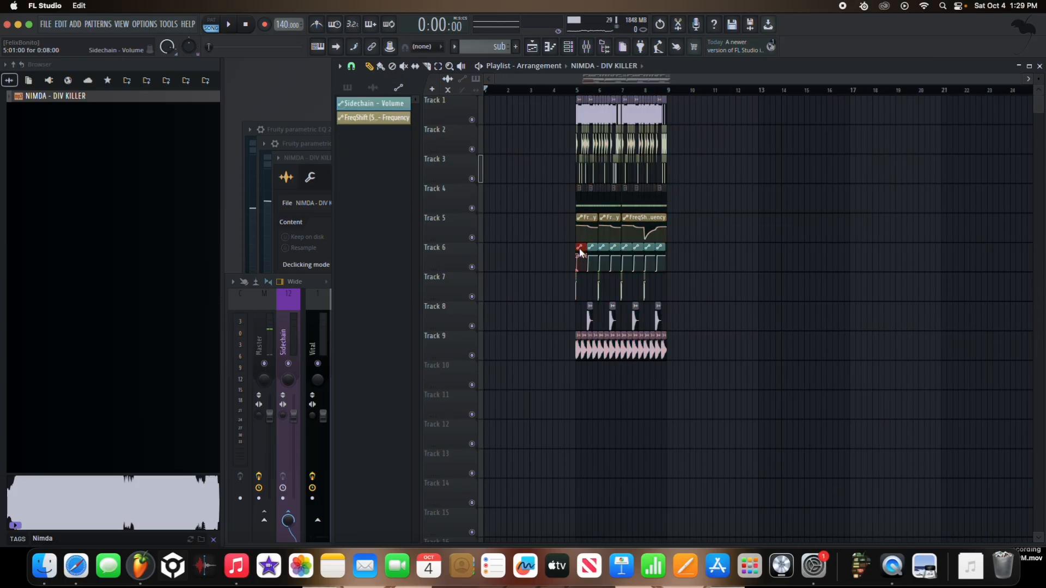
pyautogui.moveTo(647, 253); pyautogui.dragTo(655, 255)
pyautogui.scroll(10, 582, 259)
pyautogui.moveTo(578, 257); pyautogui.dragTo(748, 261)
pyautogui.scroll(-6, 596, 254)
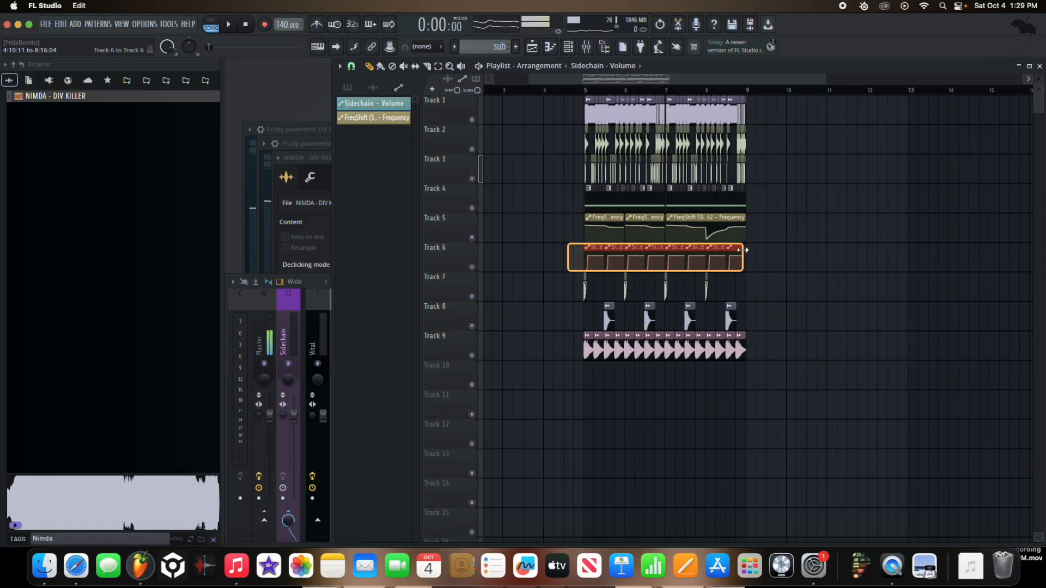
pyautogui.scroll(3, 585, 255)
pyautogui.scroll(5, 588, 254)
pyautogui.press('space')
pyautogui.scroll(-4, 666, 214)
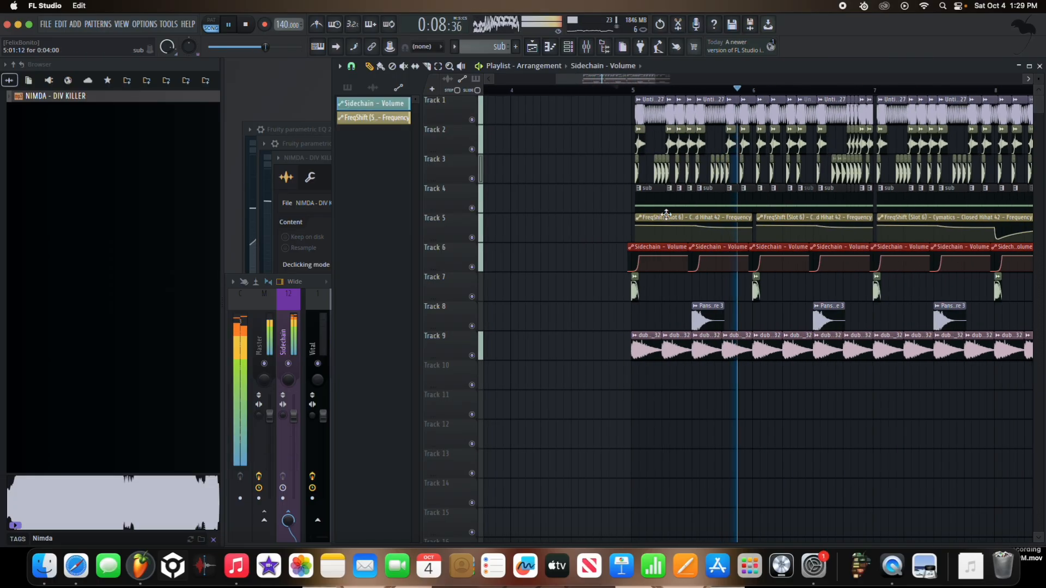
pyautogui.scroll(4, 806, 272)
pyautogui.scroll(-5, 716, 286)
pyautogui.scroll(6, 800, 285)
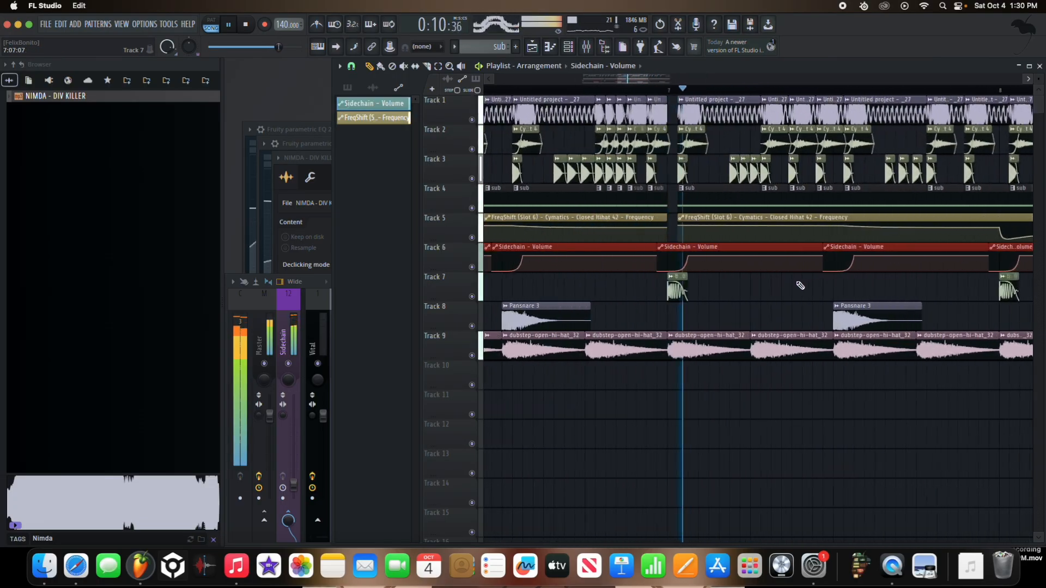
pyautogui.scroll(1, 800, 285)
pyautogui.press('space')
pyautogui.scroll(-6, 714, 287)
pyautogui.scroll(7, 632, 256)
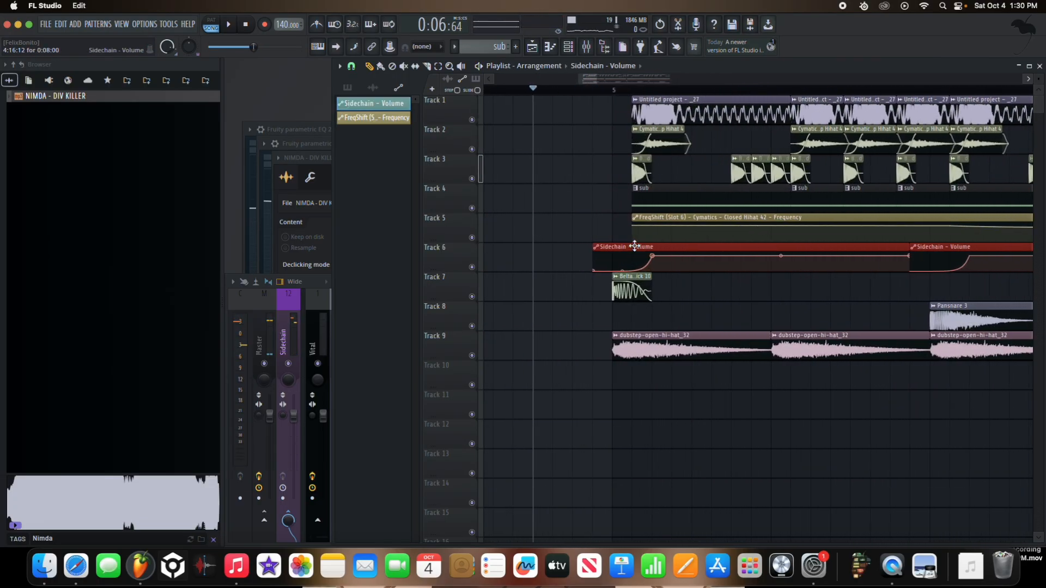
# Step: Move the Sidechain - Volume clips back to the start of bar 5 and set the playlist snap to 1/4 step
pyautogui.moveTo(634, 246); pyautogui.dragTo(651, 246)
pyautogui.click(345, 67)
pyautogui.click(352, 66)
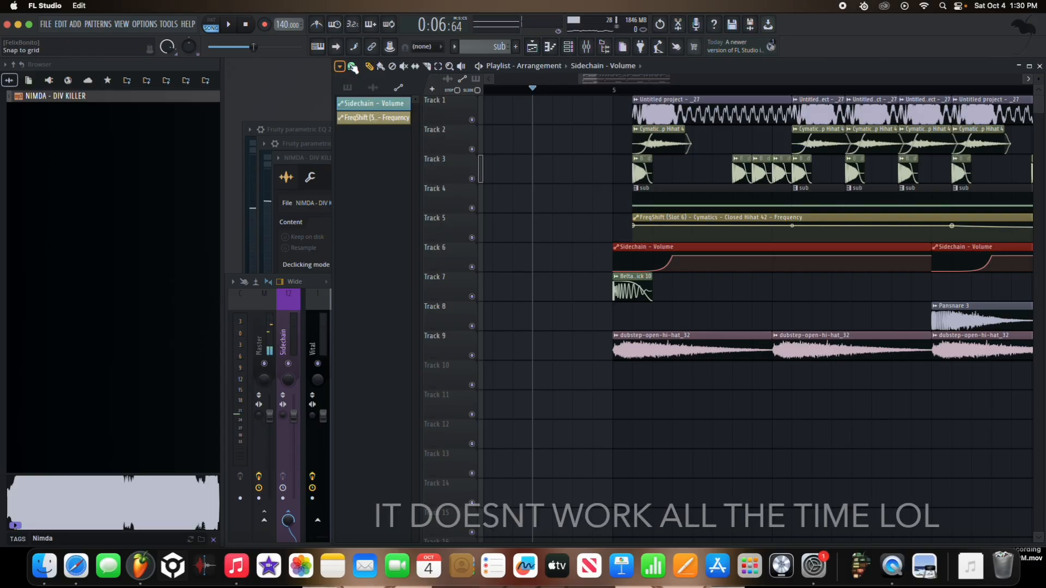
pyautogui.click(352, 66)
pyautogui.click(370, 140)
# Step: Nudge the Sidechain - Volume clips slightly earlier, extend the last one to bar 9 and play the arrangement
pyautogui.moveTo(672, 256)
pyautogui.mouseDown()
pyautogui.moveTo(662, 256)
pyautogui.moveTo(671, 247)
pyautogui.mouseUp()
pyautogui.press('space')
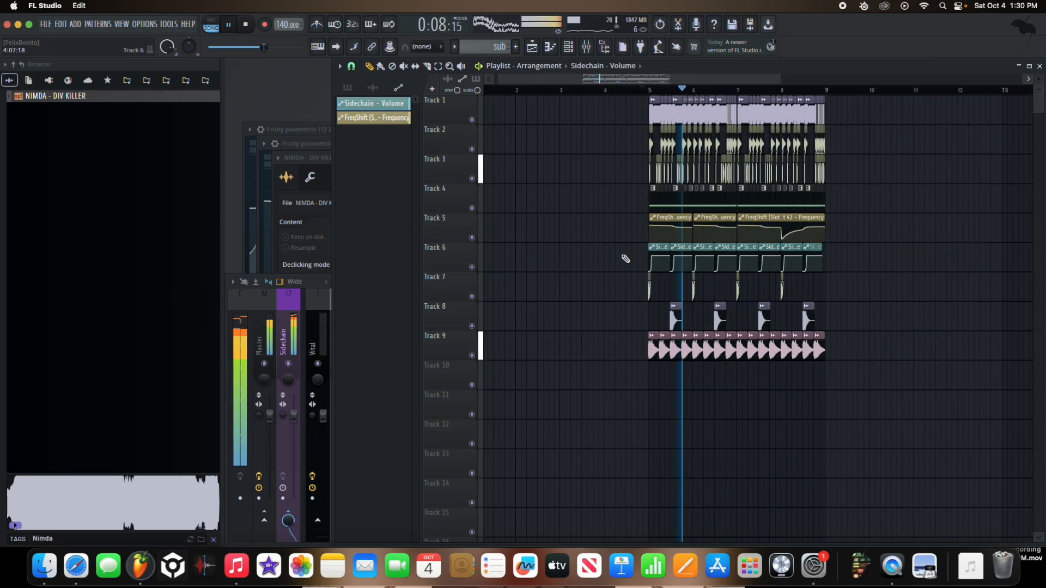
pyautogui.press('space')
pyautogui.scroll(6, 809, 259)
pyautogui.press('space')
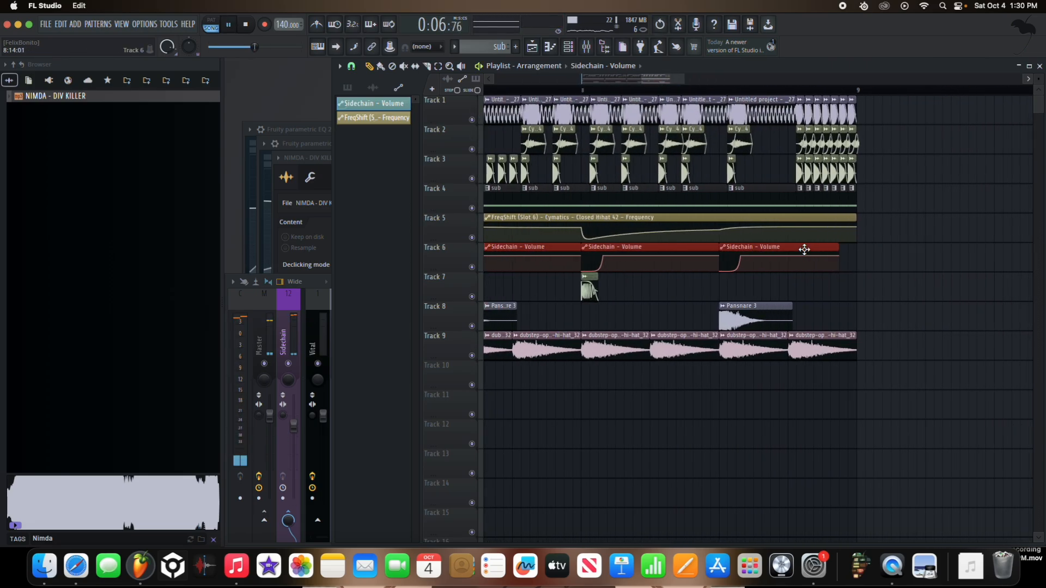
pyautogui.keyDown('super'); pyautogui.click(832, 258); pyautogui.keyUp('super')
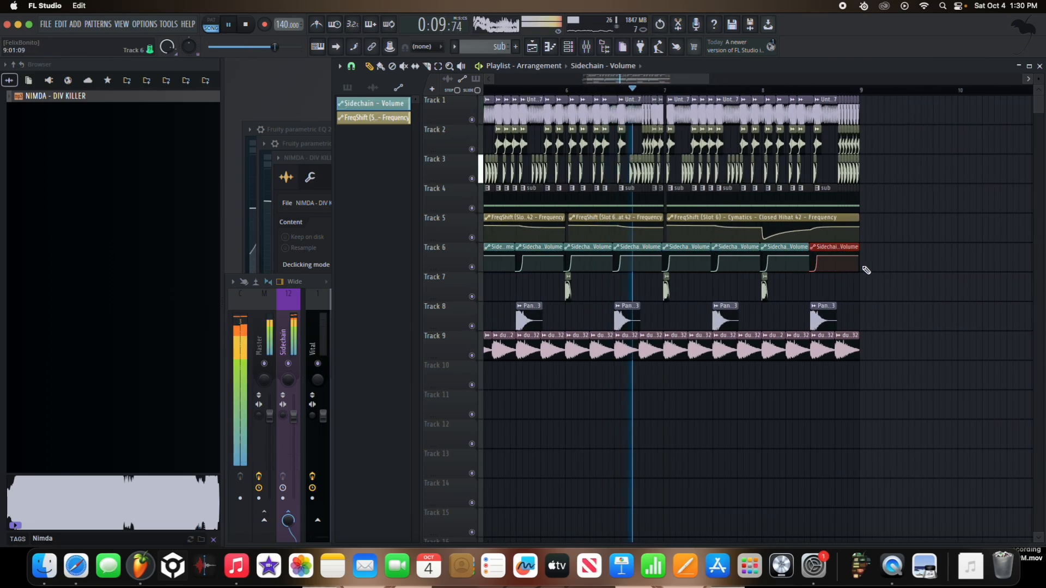
pyautogui.press('XF86AudioRaiseVolume')
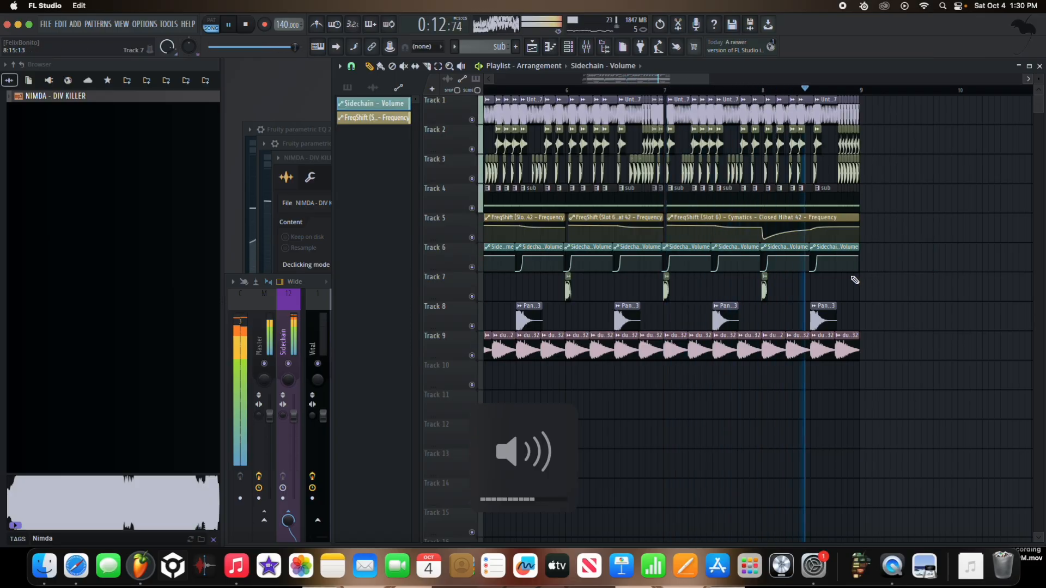
# Step: Select all Sidechain - Volume clips on Track 6, realign them with the start of bar 5 and play the arrangement
pyautogui.press('space')
pyautogui.scroll(-1, 881, 266)
pyautogui.scroll(-1, 881, 266)
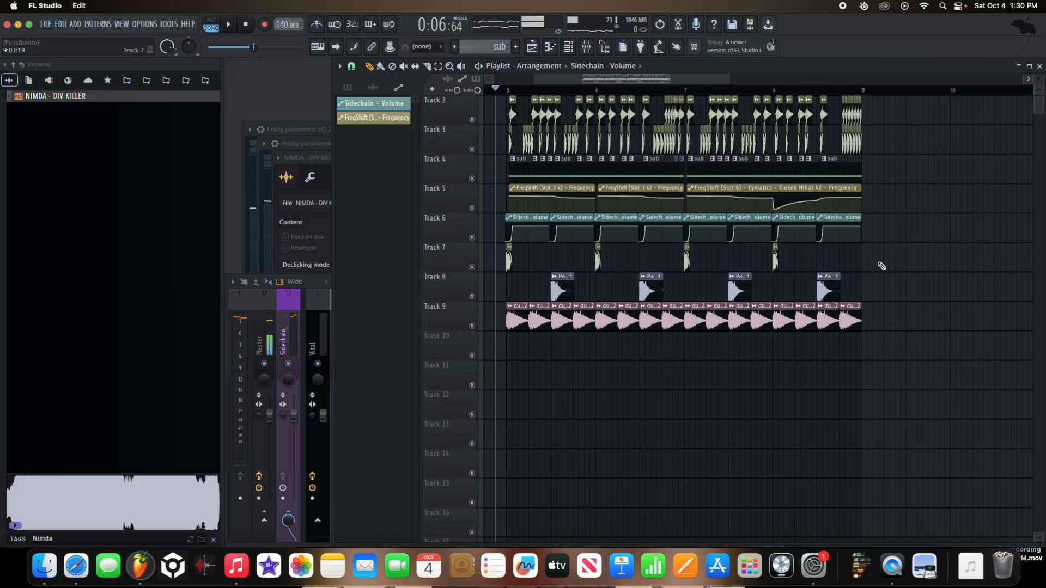
pyautogui.scroll(-1, 881, 265)
pyautogui.scroll(1, 882, 259)
pyautogui.moveTo(888, 257); pyautogui.dragTo(623, 248)
pyautogui.scroll(1, 623, 248)
pyautogui.scroll(3, 624, 247)
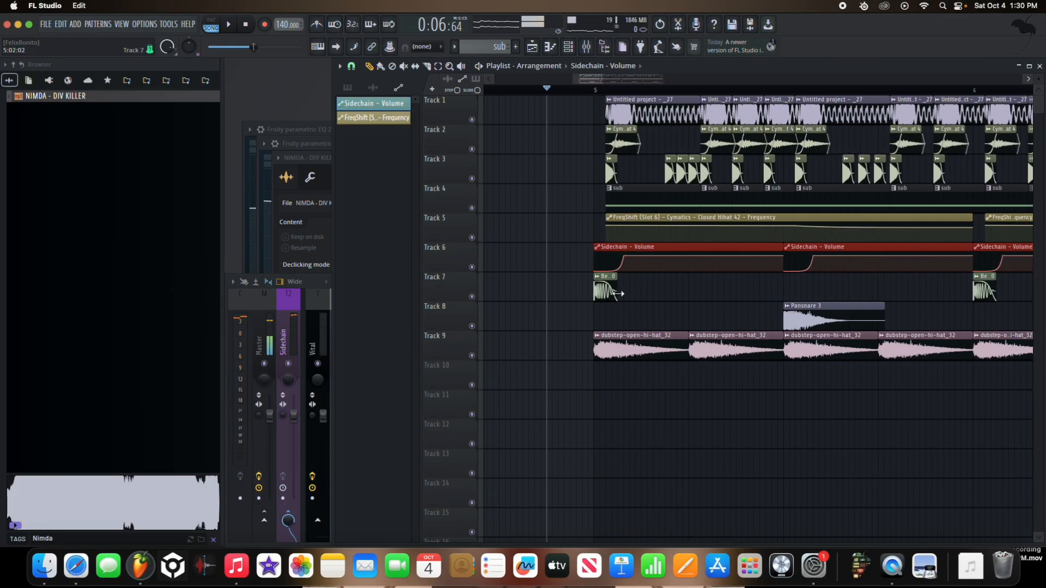
pyautogui.scroll(-2, 622, 289)
pyautogui.press('space')
pyautogui.scroll(3, 632, 268)
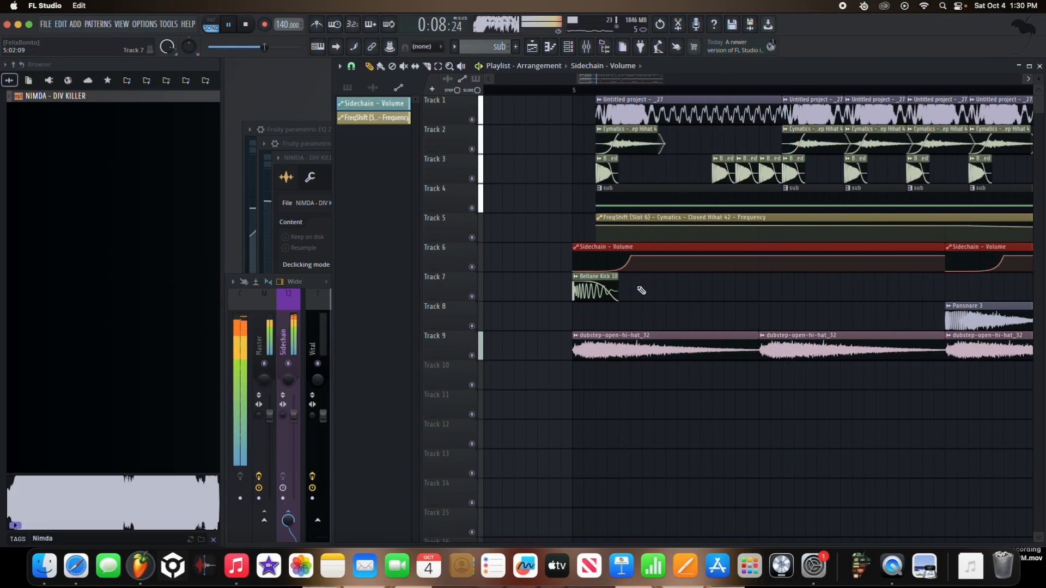
pyautogui.scroll(-2, 641, 289)
# Step: In Insert 8's second Fruity Parametric EQ 2, flatten band 4 and lower bands 6 and 7 to reduce the highs
pyautogui.click(293, 331)
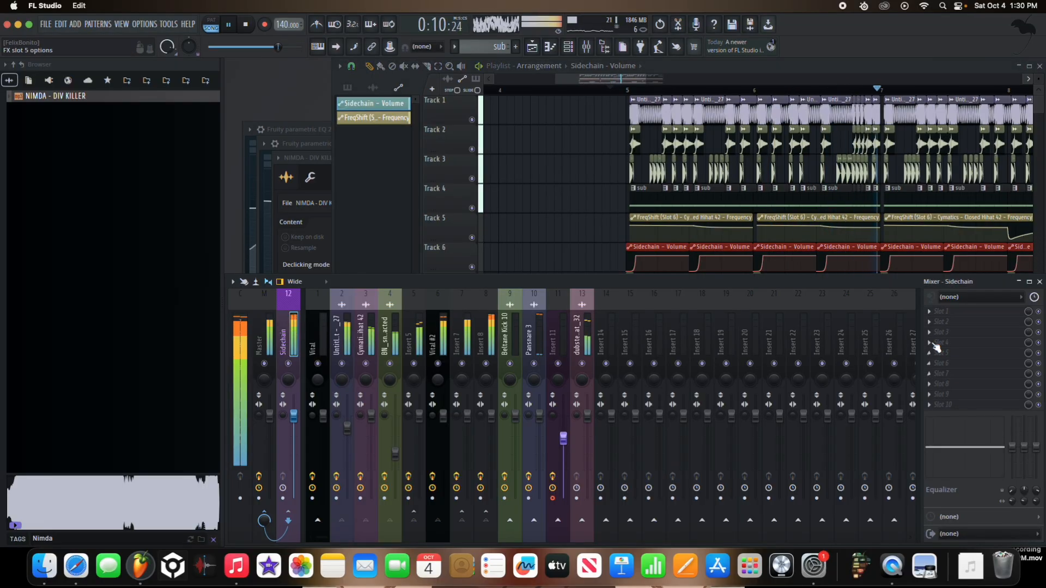
pyautogui.click(488, 343)
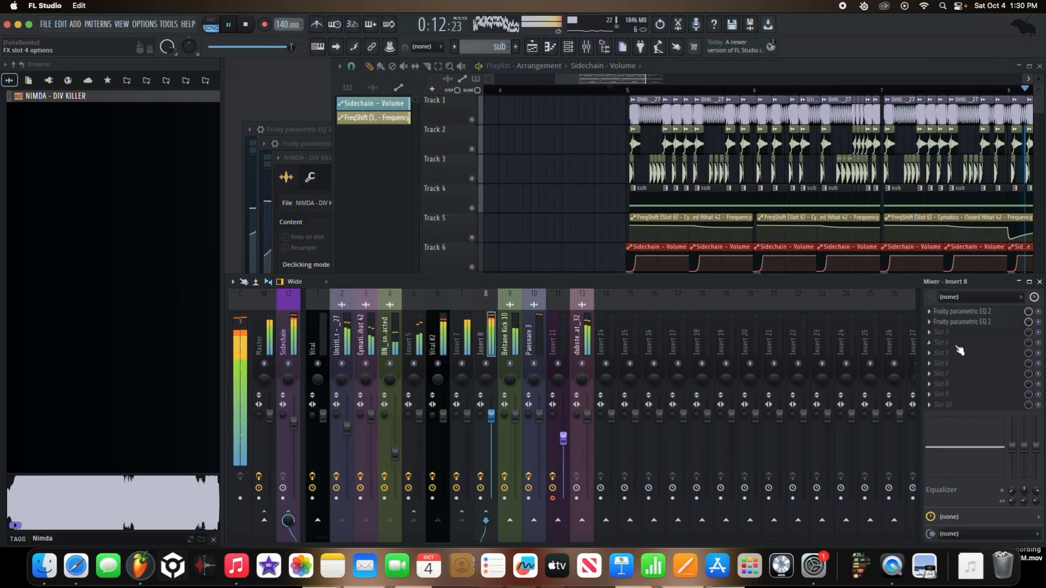
pyautogui.click(971, 322)
pyautogui.click(971, 322)
pyautogui.click(971, 321)
pyautogui.moveTo(455, 263); pyautogui.dragTo(456, 278)
pyautogui.moveTo(503, 279); pyautogui.dragTo(508, 285)
pyautogui.moveTo(533, 280); pyautogui.dragTo(507, 287)
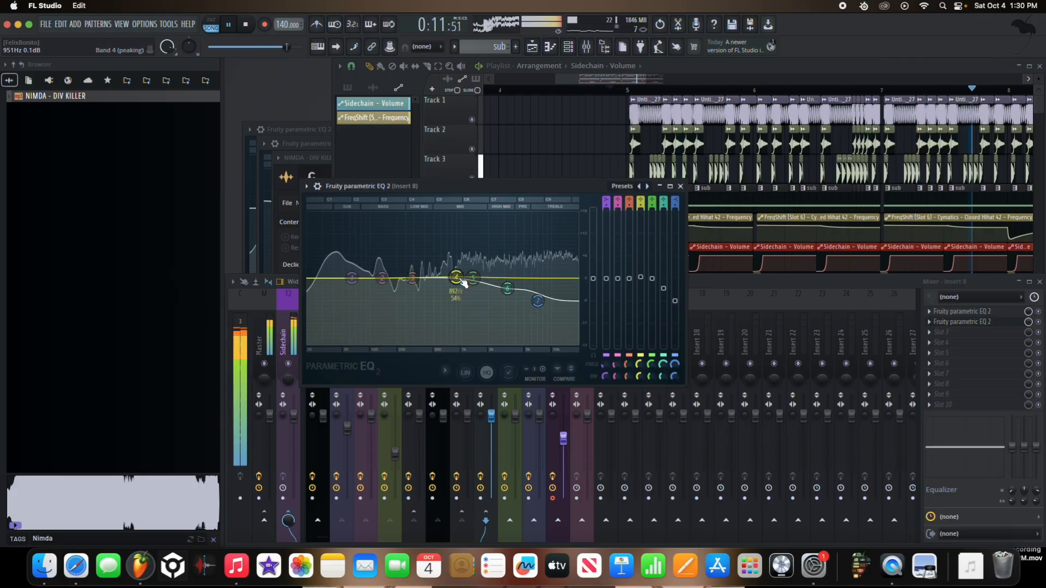
# Step: Raise EQ band 3 slightly and band 2 to about 1.4 dB at 138 Hz, and close the equalizer
pyautogui.moveTo(413, 279); pyautogui.dragTo(414, 270)
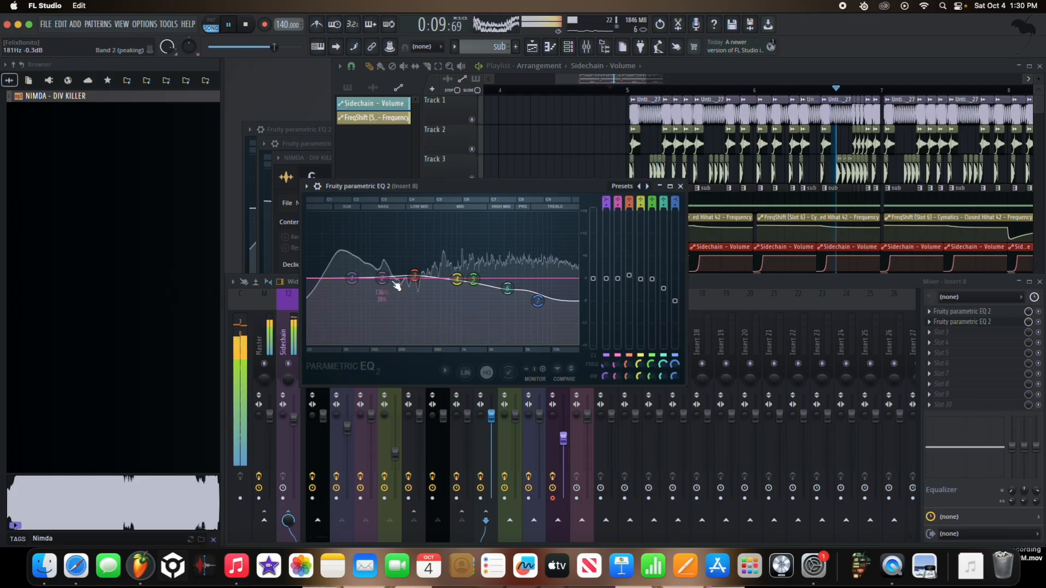
pyautogui.moveTo(383, 269); pyautogui.dragTo(383, 275)
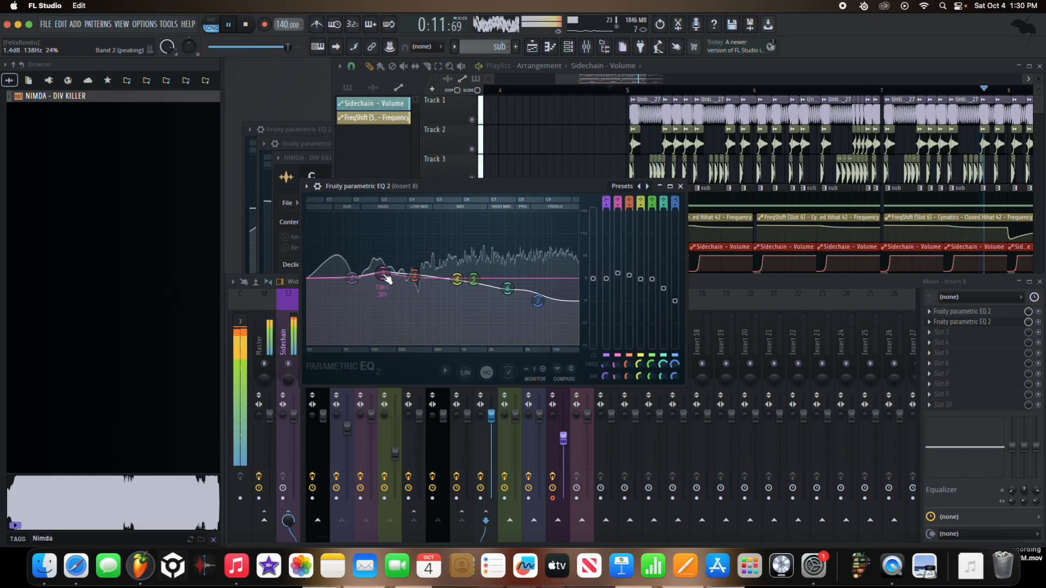
pyautogui.click(681, 187)
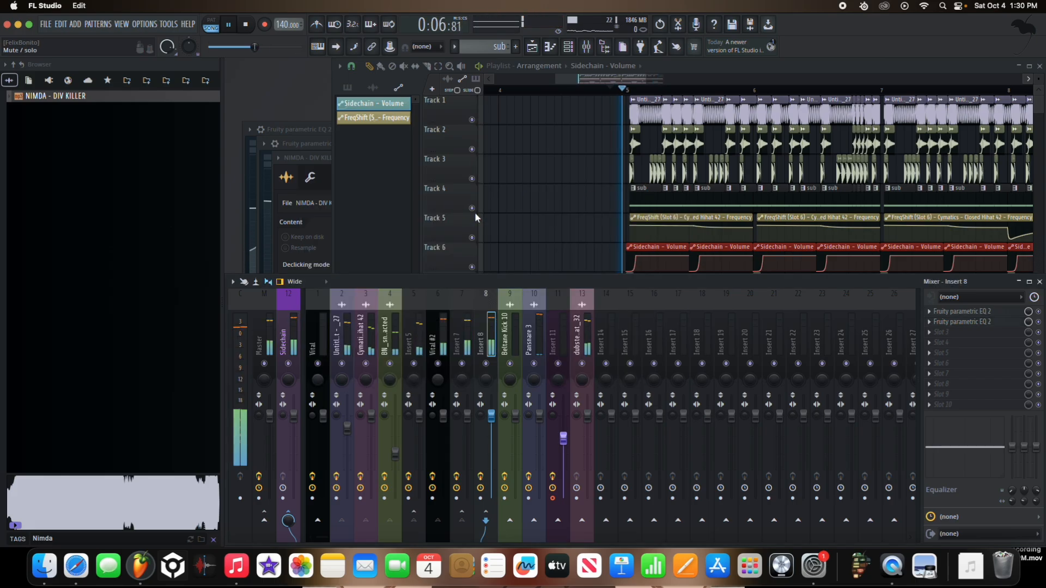
# Step: Solo the sub on Track 4 and check its piano roll and Vital #2 synth during playback
pyautogui.click(479, 216)
pyautogui.scroll(5, 599, 201)
pyautogui.doubleClick(763, 202)
pyautogui.press('space')
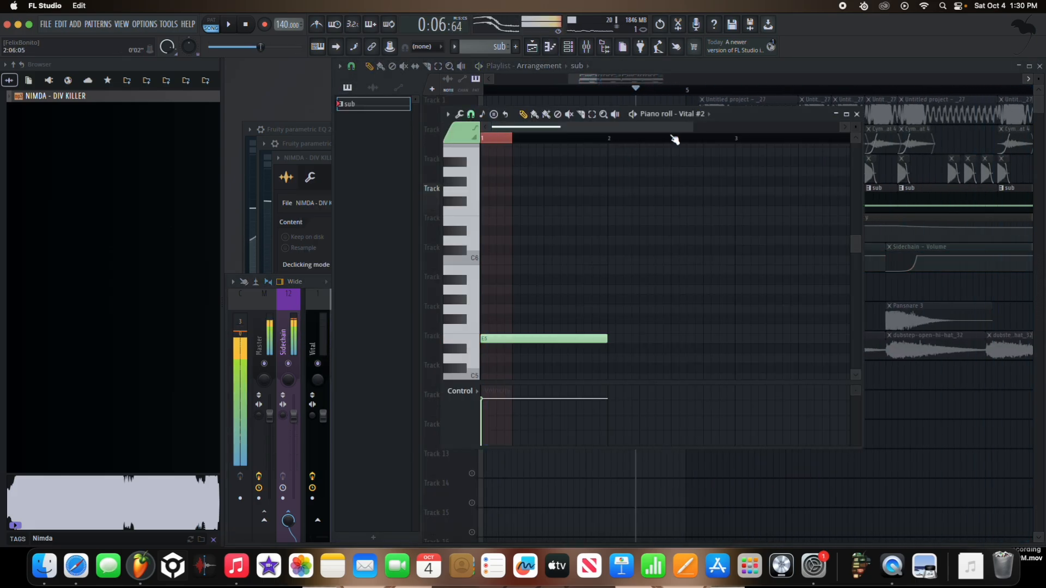
pyautogui.click(683, 115)
pyautogui.press('space')
pyautogui.click(685, 156)
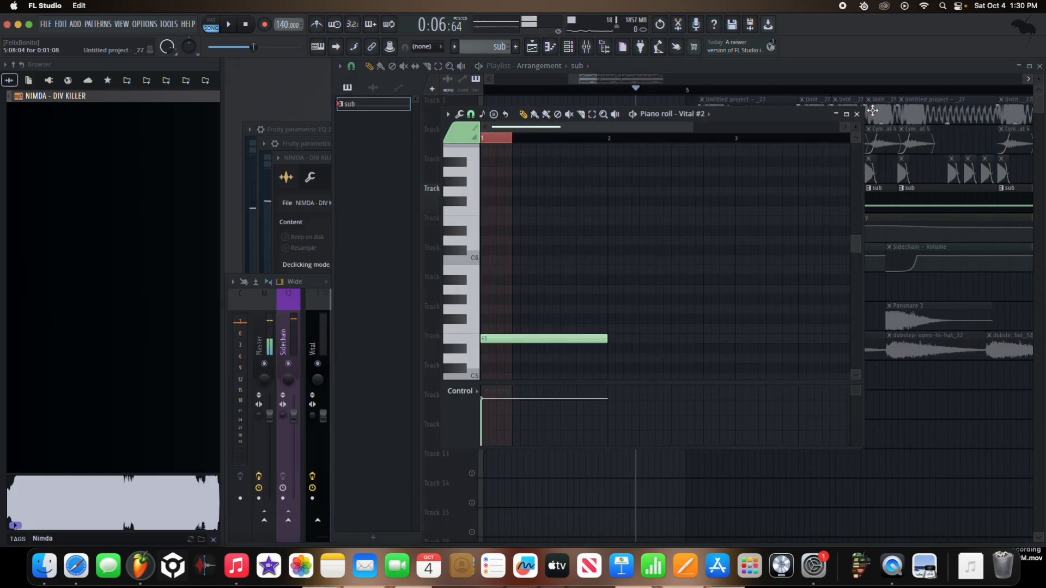
pyautogui.click(856, 114)
# Step: Unsolo Track 4 and check Vital #2's Sub Gun 2 preset while the full arrangement plays
pyautogui.rightClick(479, 210)
pyautogui.rightClick(473, 208)
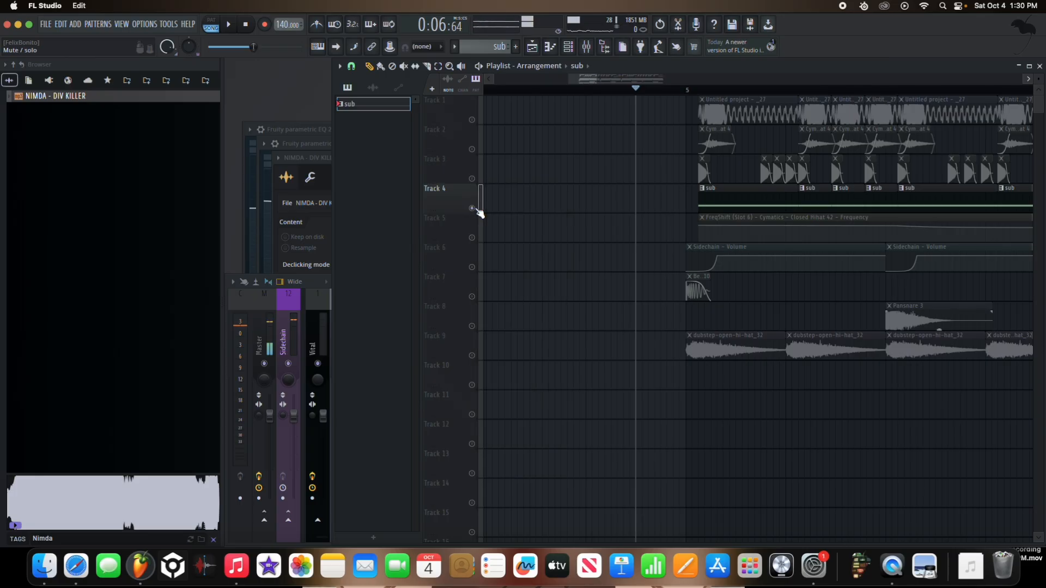
pyautogui.rightClick(473, 208)
pyautogui.press('space')
pyautogui.doubleClick(739, 201)
pyautogui.click(683, 114)
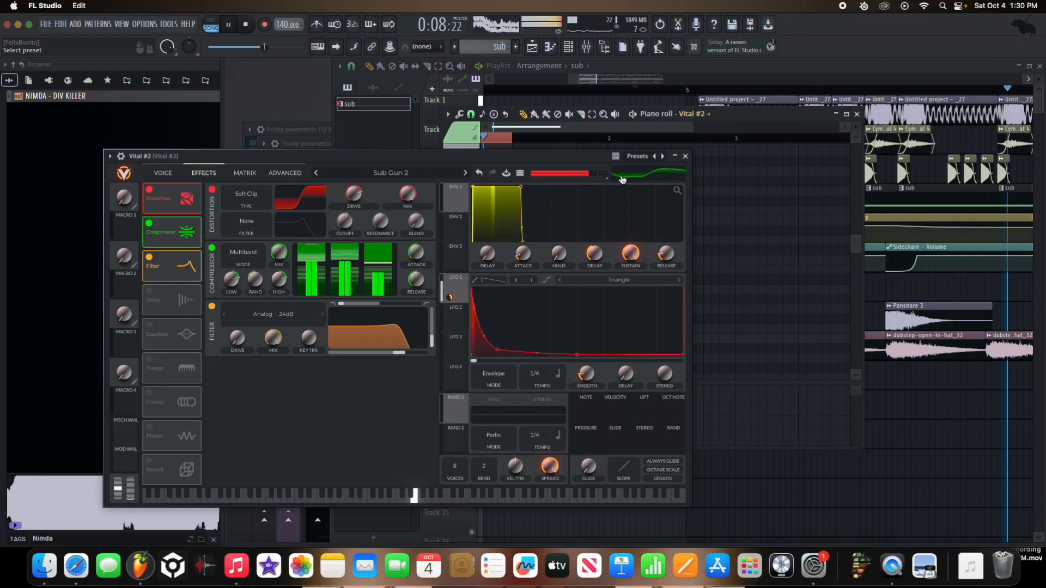
pyautogui.press('space')
pyautogui.click(685, 156)
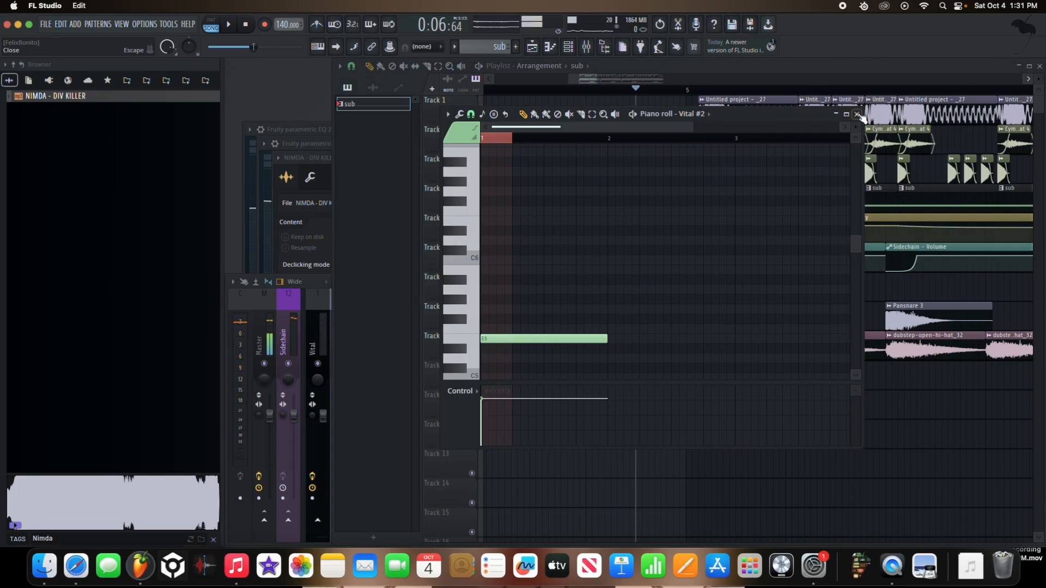
pyautogui.click(856, 114)
# Step: Audition the Beltane Drums kicks, including Beltane Kick 7, 17, 16, 15 and 14
pyautogui.click(205, 81)
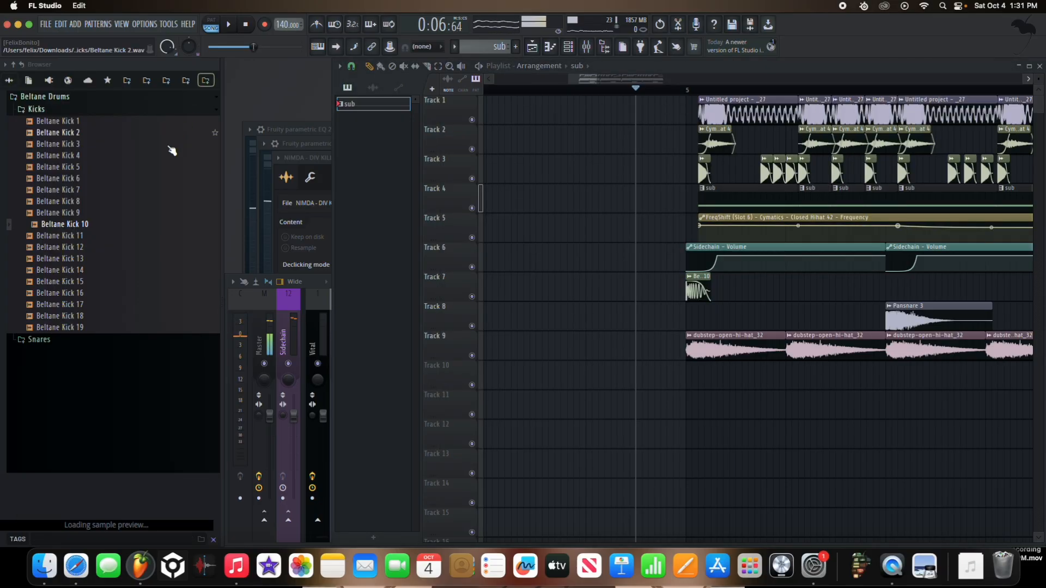
pyautogui.click(125, 194)
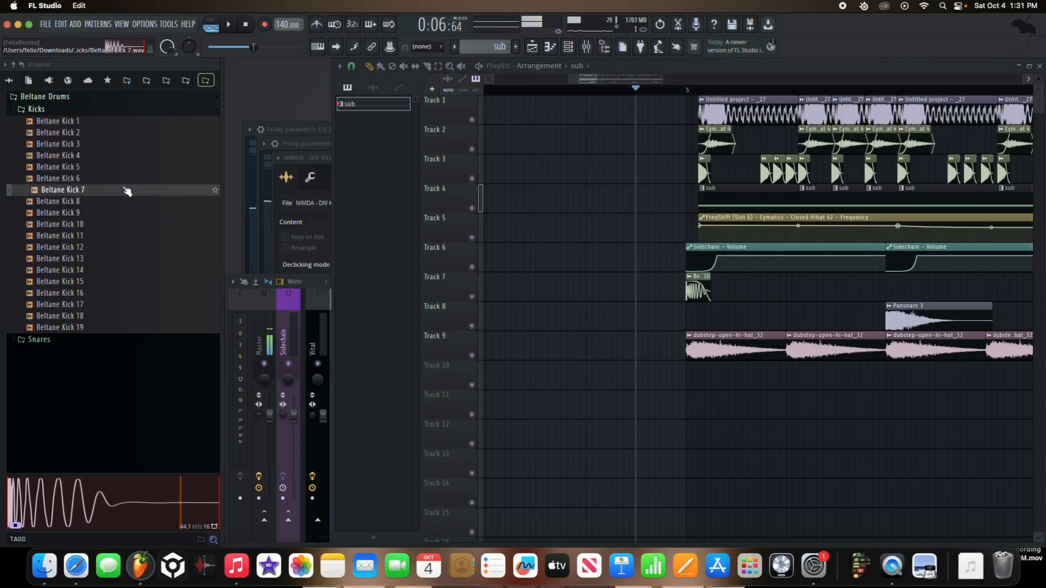
pyautogui.press('Up')
pyautogui.click(127, 304)
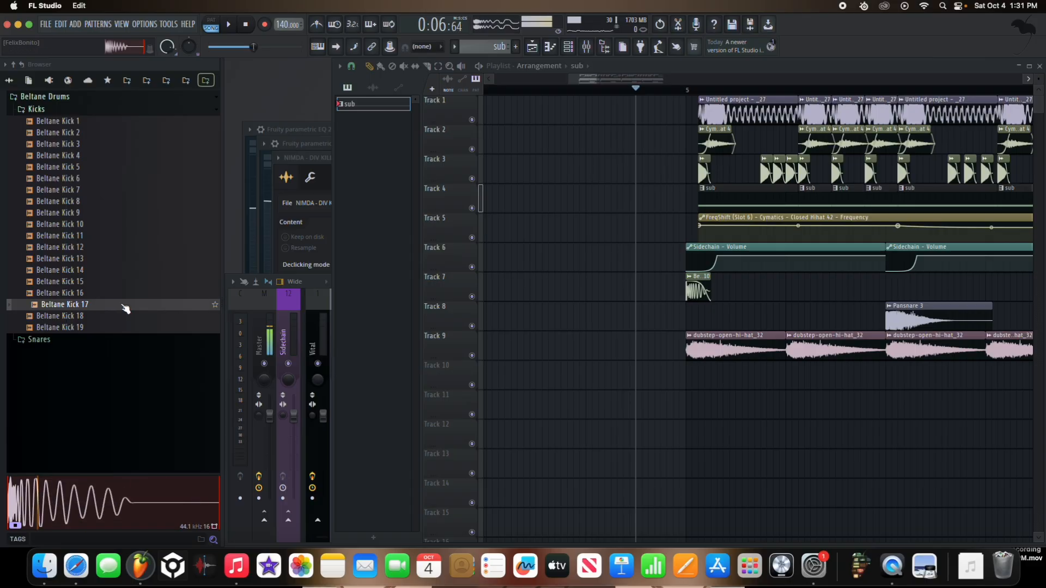
pyautogui.click(125, 294)
pyautogui.click(124, 283)
pyautogui.click(125, 271)
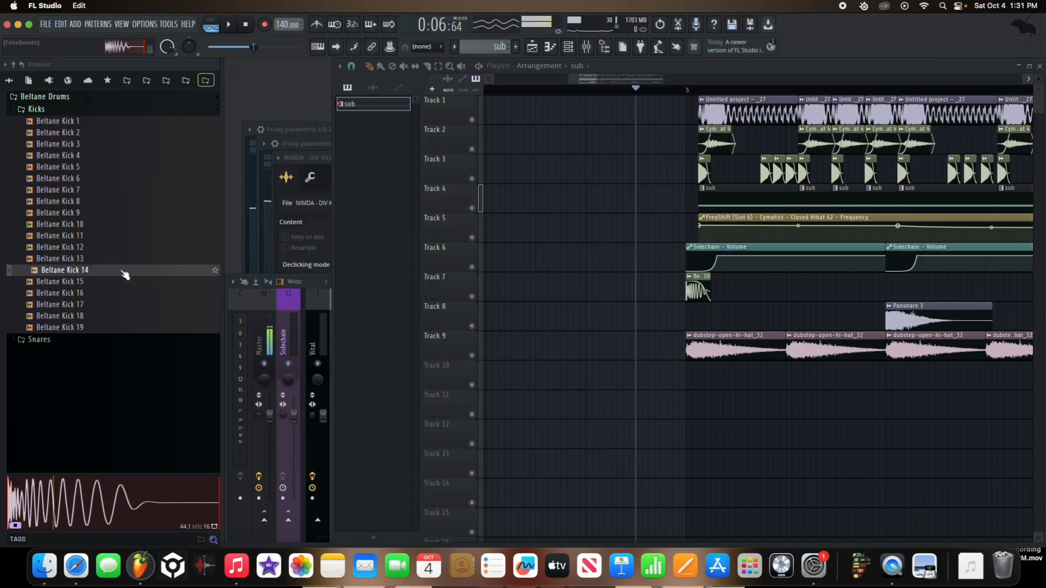
# Step: Place Beltane Kick 14 on Track 10 under the start of the first bass clip and route it to its own mixer track
pyautogui.moveTo(123, 271); pyautogui.dragTo(731, 378)
pyautogui.scroll(5, 702, 376)
pyautogui.rightClick(762, 371)
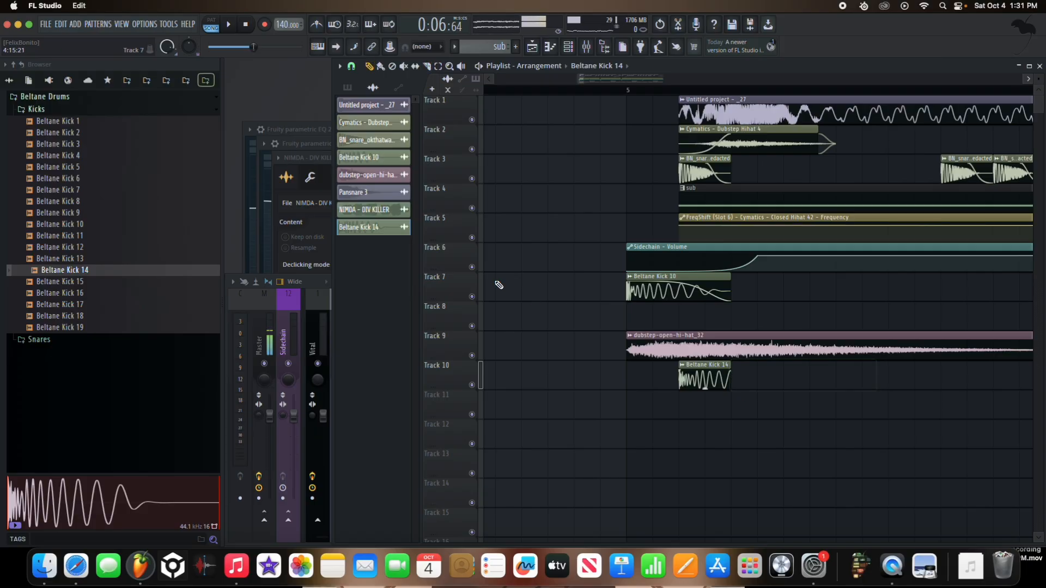
pyautogui.click(351, 66)
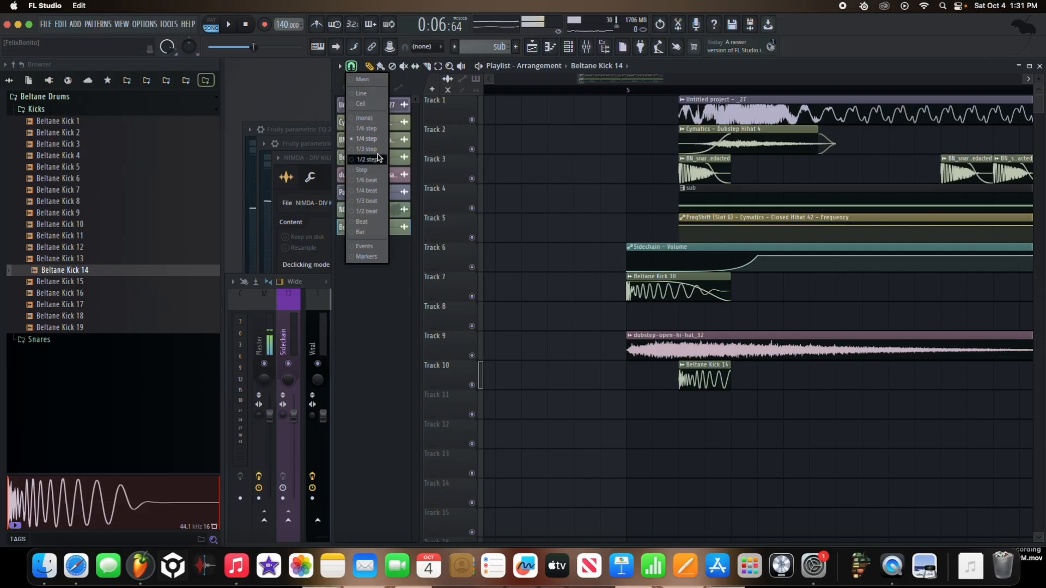
pyautogui.click(733, 375)
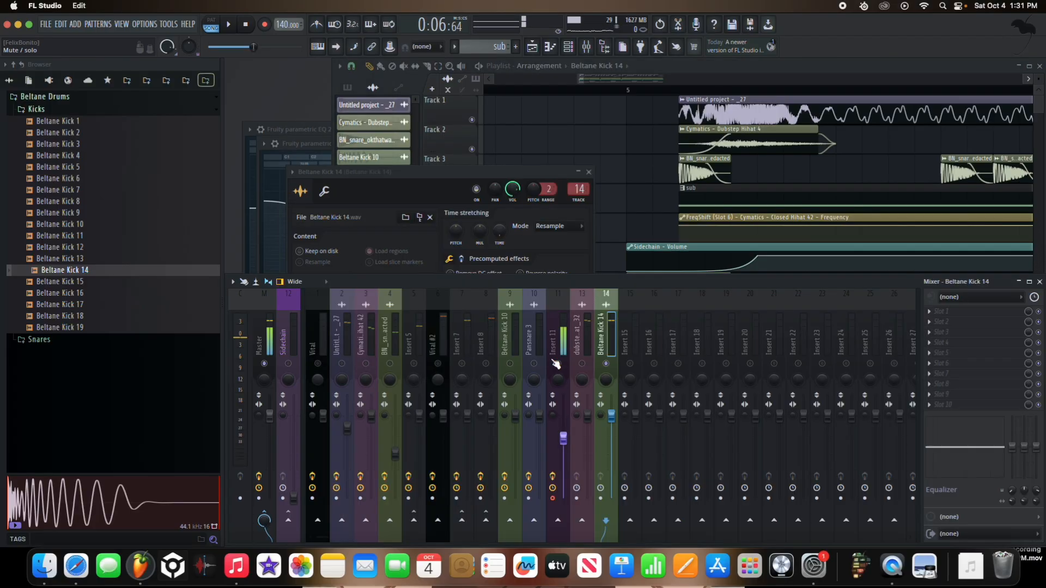
# Step: Add Fruity Parametric EQ 2 to Beltane Kick 14 and boost mid bands 3 and 4 while auditioning the kick
pyautogui.click(962, 318)
pyautogui.click(787, 517)
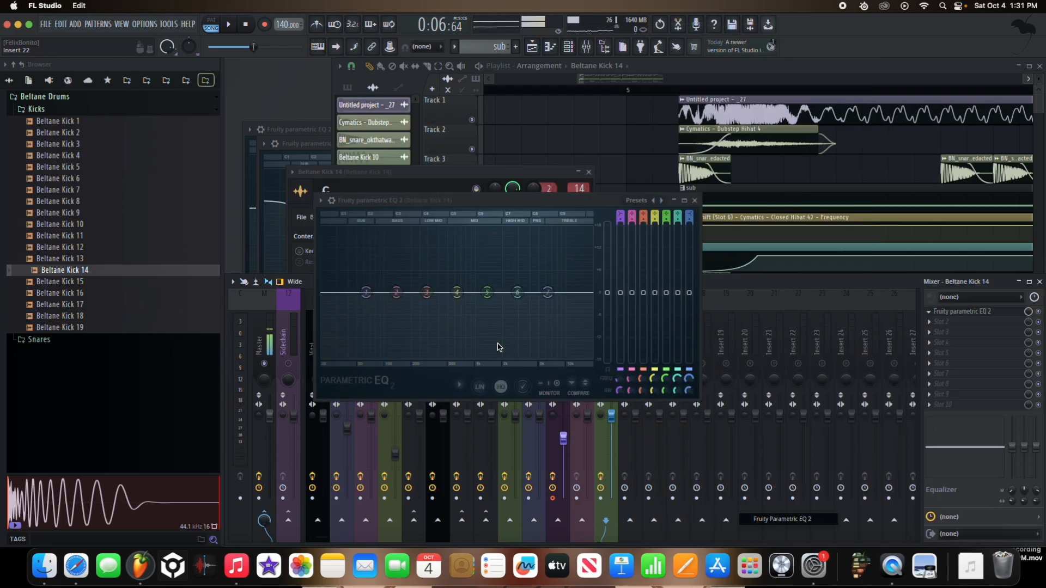
pyautogui.moveTo(457, 294); pyautogui.dragTo(438, 270)
pyautogui.press('space')
pyautogui.press('space')
pyautogui.press('space')
pyautogui.press('space')
pyautogui.press('space')
pyautogui.press('space')
pyautogui.moveTo(433, 229); pyautogui.dragTo(464, 249)
pyautogui.press('space')
pyautogui.press('space')
# Step: Move Beltane Kick 14's mixer track beside the sub tracks to insert 8 and lower its volume during playback
pyautogui.press('space')
pyautogui.press('space')
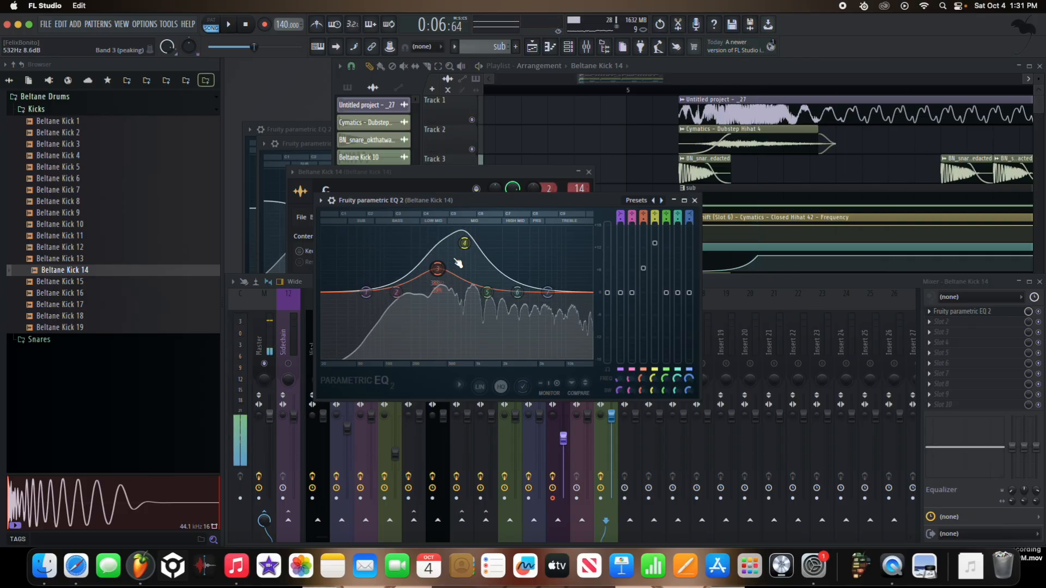
pyautogui.press('space')
pyautogui.press('space')
pyautogui.press('space')
pyautogui.click(695, 201)
pyautogui.press('space')
pyautogui.press('space')
pyautogui.press('space')
pyautogui.hotkey('alt', 'Left')
pyautogui.hotkey('alt', 'Left')
pyautogui.hotkey('alt', 'Left')
pyautogui.hotkey('alt', 'Left')
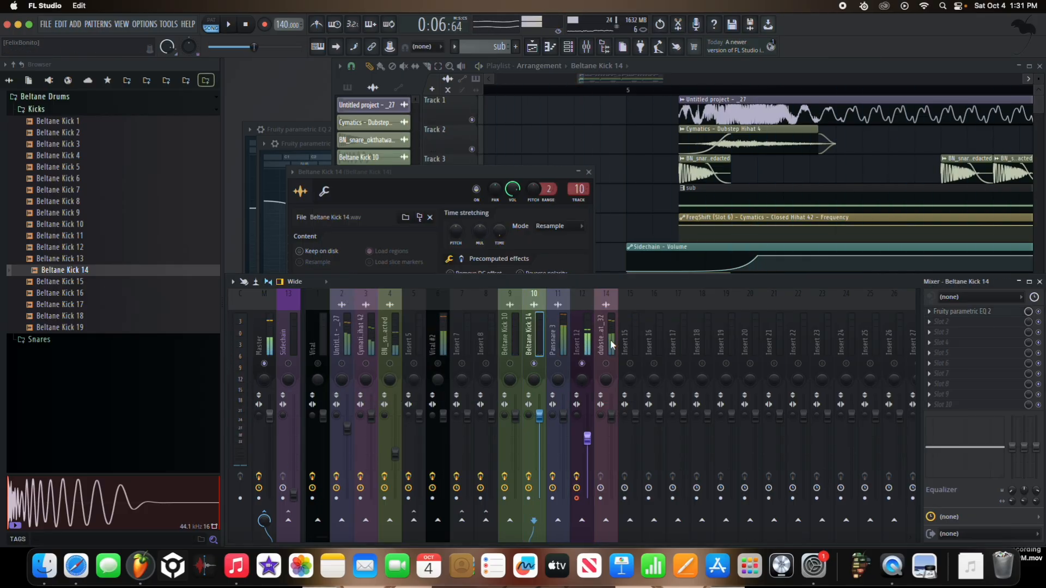
pyautogui.hotkey('alt', 'Left')
pyautogui.press('space')
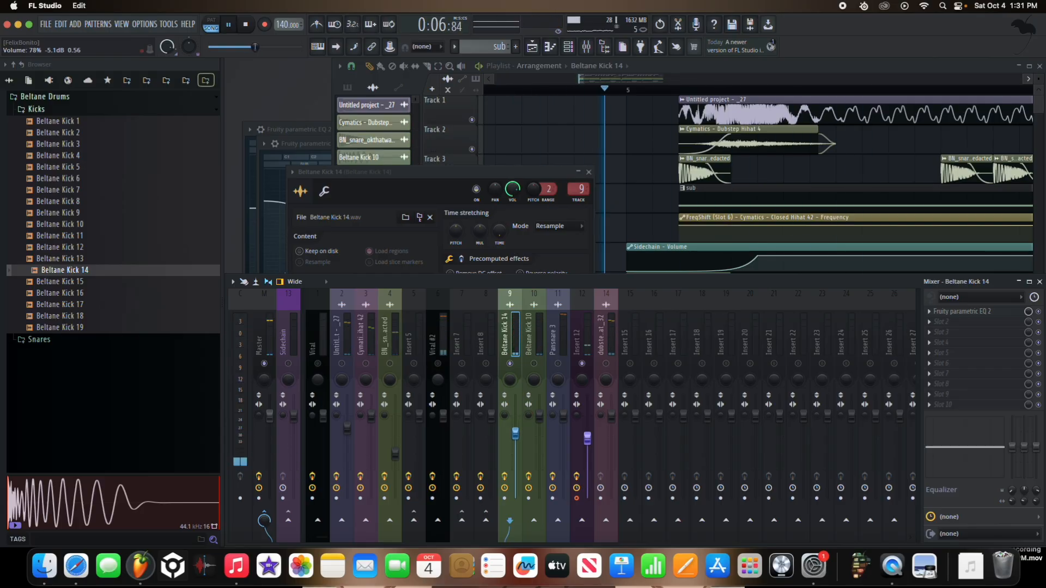
pyautogui.hotkey('alt', 'Left')
pyautogui.hotkey('alt', 'Left')
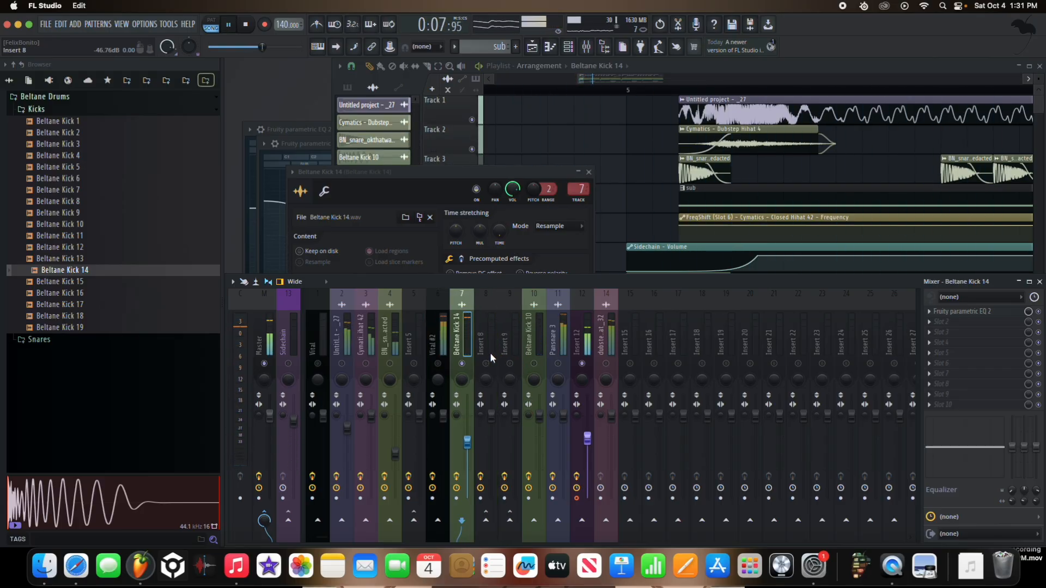
pyautogui.hotkey('alt', 'Right')
pyautogui.press('space')
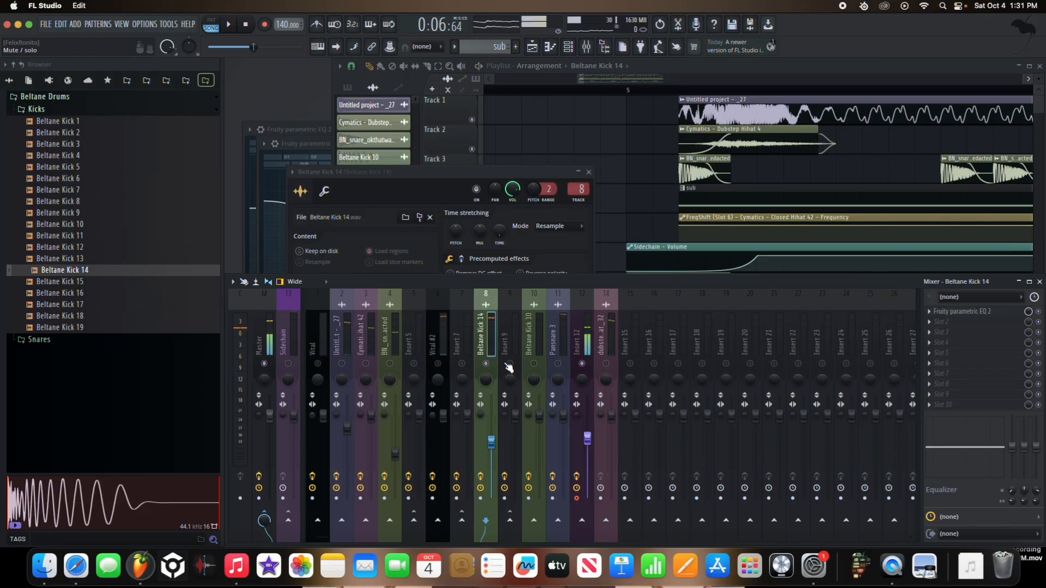
# Step: Route Beltane Kick 14 only to Insert 9 and play the start of the bass with all mixer tracks enabled
pyautogui.rightClick(511, 521)
pyautogui.click(522, 507)
pyautogui.press('space')
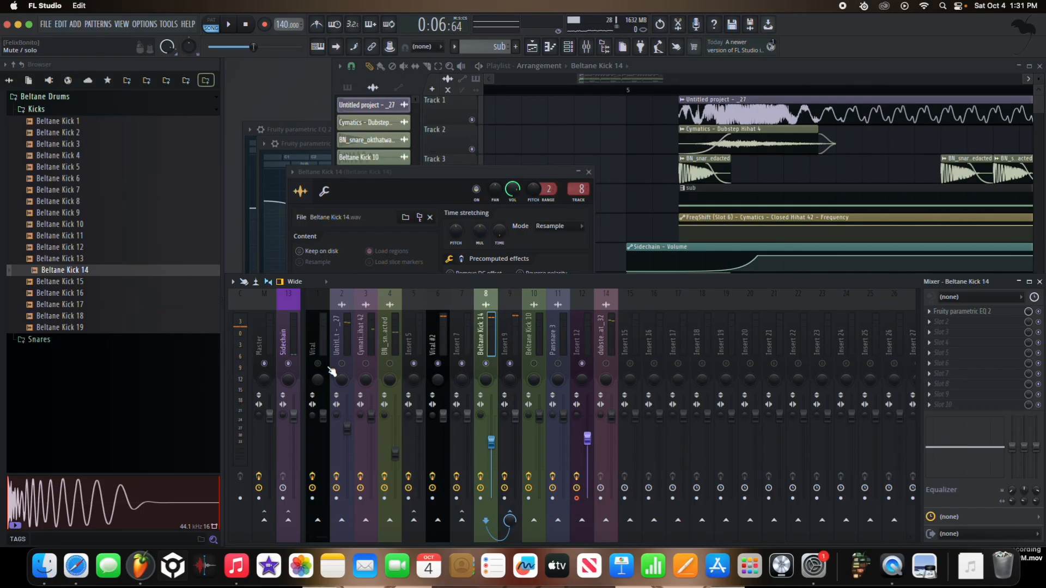
pyautogui.press('space')
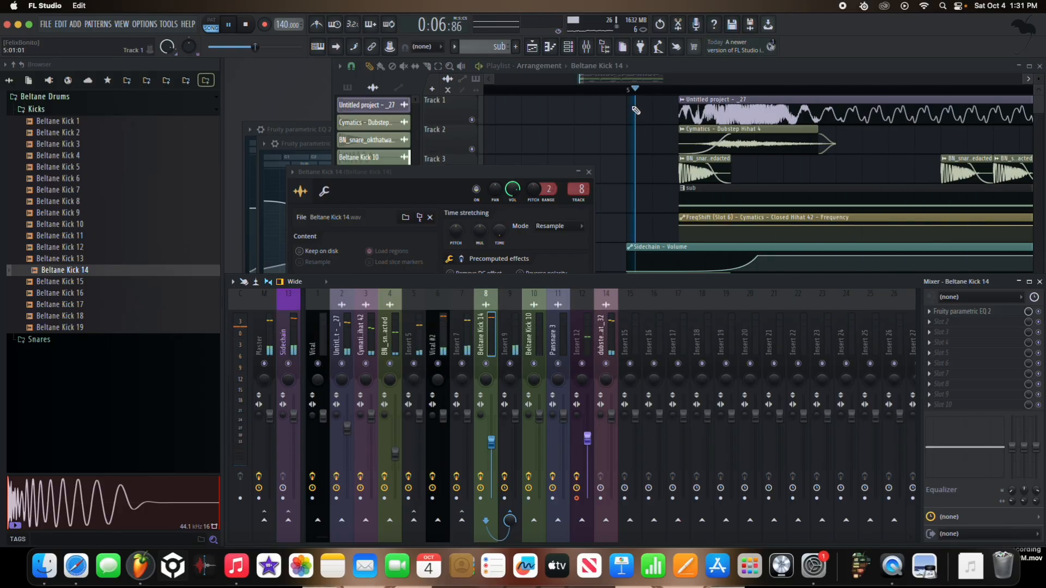
pyautogui.click(633, 108)
pyautogui.press('space')
pyautogui.press('space')
pyautogui.press('space')
# Step: Move the Beltane Kick 14 playlist track up to Track 5 and solo Tracks 1 to 5, playing from just before the bass
pyautogui.rightClick(652, 105)
pyautogui.scroll(3, 444, 376)
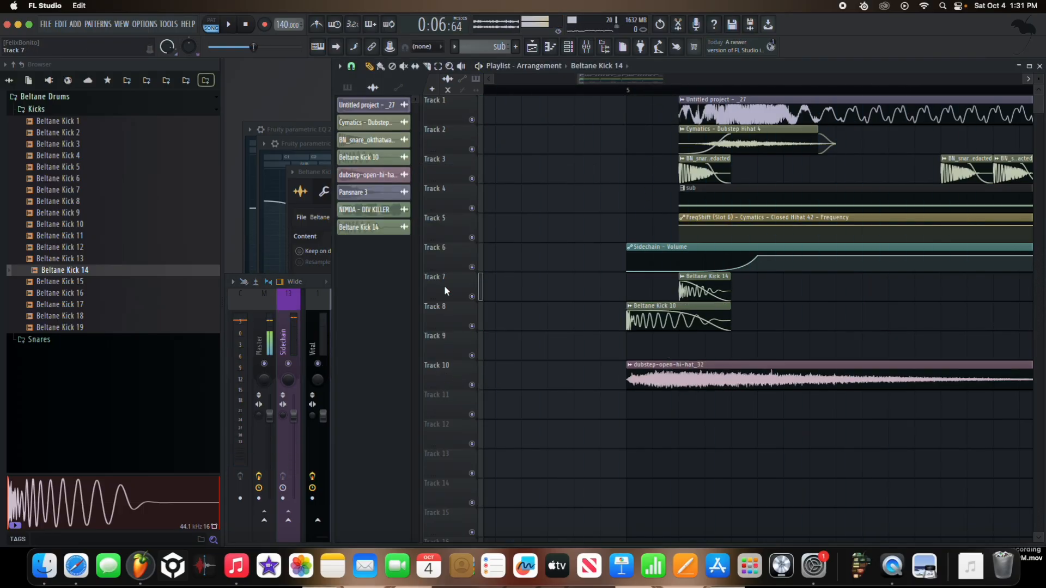
pyautogui.moveTo(445, 287); pyautogui.dragTo(444, 229)
pyautogui.rightClick(472, 211)
pyautogui.click(461, 235)
pyautogui.rightClick(472, 238)
pyautogui.press('space')
pyautogui.click(659, 92)
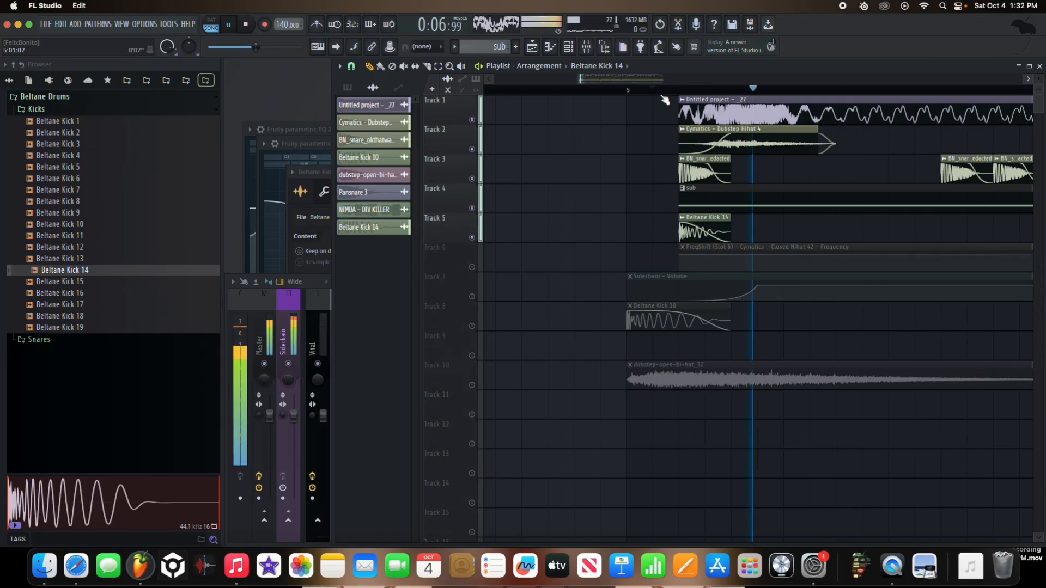
pyautogui.press('space')
# Step: Try raising Beltane Kick 14's mixer volume to about 4.3 dB during playback
pyautogui.click(358, 227)
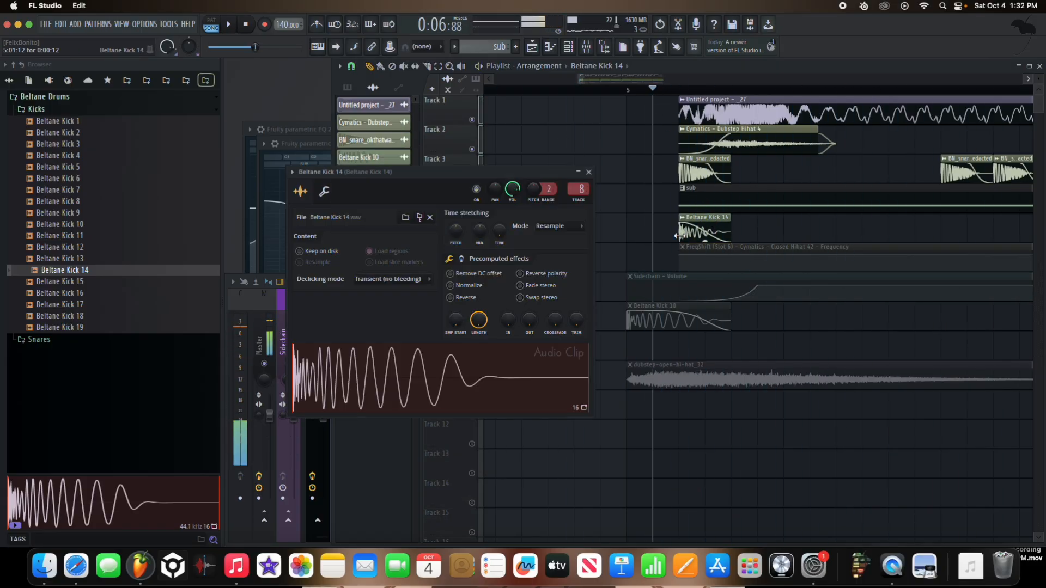
pyautogui.click(284, 342)
pyautogui.press('space')
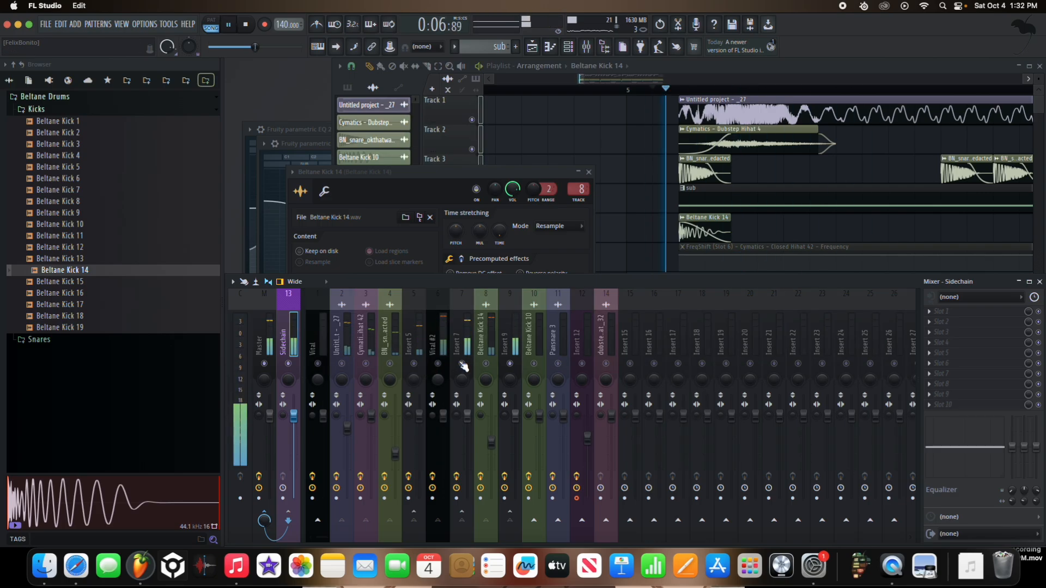
pyautogui.moveTo(491, 442); pyautogui.dragTo(492, 398)
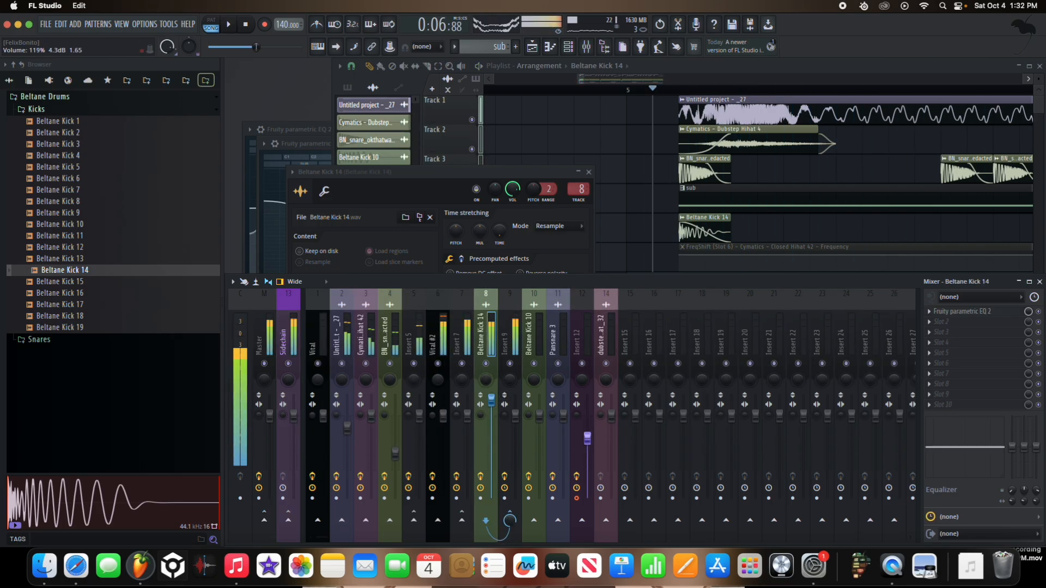
pyautogui.press('space')
pyautogui.press('space')
# Step: Boost bands 5, 6 and 7 in Beltane Kick 14's equalizer to brighten the kick while listening
pyautogui.click(953, 312)
pyautogui.press('space')
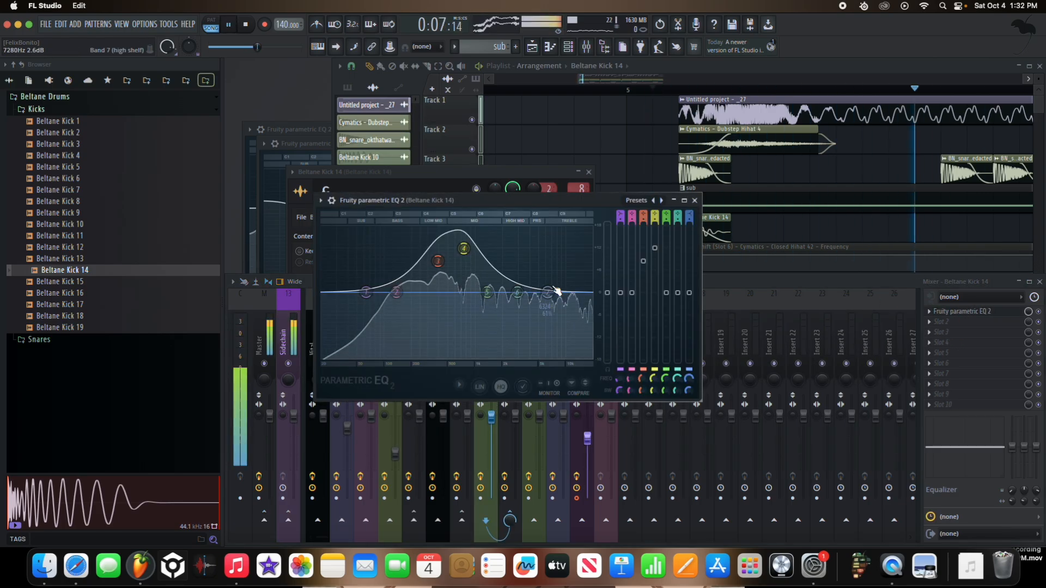
pyautogui.press('space')
pyautogui.press('space')
pyautogui.moveTo(550, 292); pyautogui.dragTo(504, 226)
pyautogui.moveTo(517, 292); pyautogui.dragTo(488, 253)
pyautogui.press('space')
pyautogui.press('space')
# Step: Lower Beltane Kick 14's mixer fader while repeatedly replaying the bass start
pyautogui.press('space')
pyautogui.press('space')
pyautogui.press('space')
pyautogui.press('space')
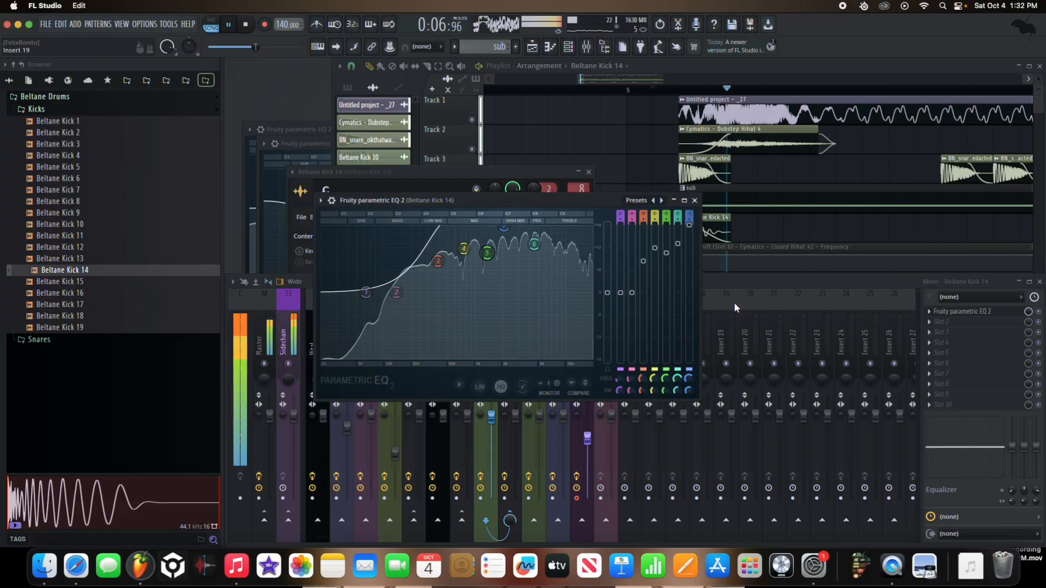
pyautogui.click(733, 302)
# Step: Try routing Beltane Kick 14 to Insert 7 and audition the result
pyautogui.press('space')
pyautogui.press('space')
# Step: Route Beltane Kick 14 back to Insert 9 and replay the bass start
pyautogui.press('space')
pyautogui.press('space')
pyautogui.press('space')
pyautogui.press('space')
pyautogui.press('space')
pyautogui.press('space')
pyautogui.press('space')
pyautogui.press('space')
pyautogui.moveTo(491, 417)
pyautogui.mouseDown()
pyautogui.moveTo(492, 498)
pyautogui.moveTo(491, 423)
pyautogui.moveTo(491, 469)
pyautogui.moveTo(491, 439)
pyautogui.mouseUp()
pyautogui.press('space')
pyautogui.press('space')
pyautogui.press('space')
pyautogui.press('space')
pyautogui.press('space')
pyautogui.press('space')
pyautogui.press('space')
pyautogui.press('space')
pyautogui.press('space')
pyautogui.rightClick(462, 520)
pyautogui.click(495, 506)
pyautogui.press('space')
pyautogui.press('space')
pyautogui.press('space')
pyautogui.press('space')
pyautogui.press('space')
pyautogui.press('space')
pyautogui.press('space')
pyautogui.press('space')
pyautogui.press('space')
pyautogui.press('space')
pyautogui.press('space')
pyautogui.press('space')
pyautogui.rightClick(510, 520)
pyautogui.click(543, 506)
pyautogui.press('space')
pyautogui.press('space')
pyautogui.press('space')
pyautogui.press('space')
# Step: Place Beltane Kick 14 clips on Track 5 under each of the next four Track 1 bass hits, aligned with the snares
pyautogui.click(532, 167)
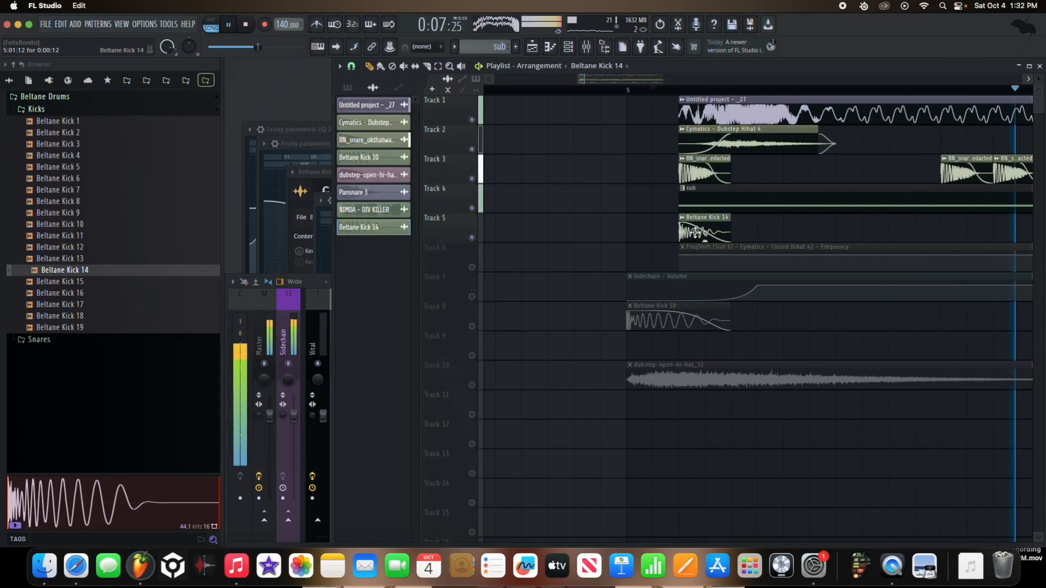
pyautogui.press('space')
pyautogui.press('space')
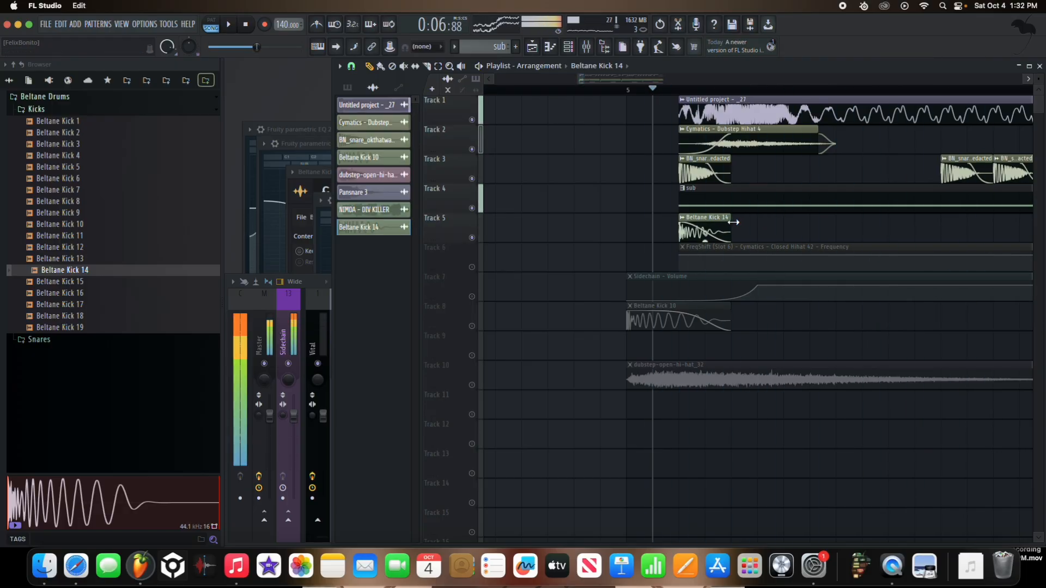
pyautogui.press('space')
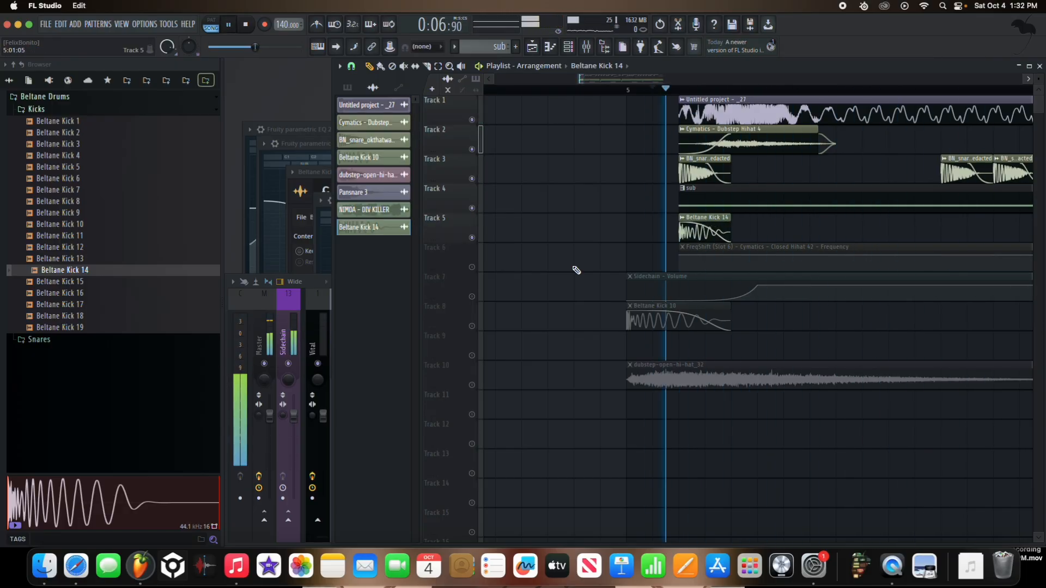
pyautogui.press('space')
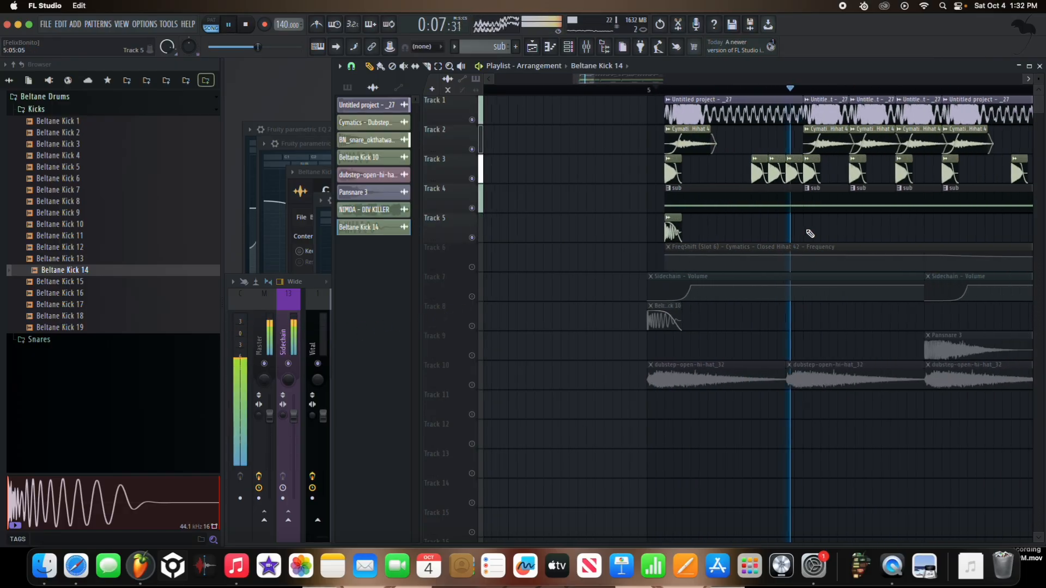
pyautogui.press('space')
pyautogui.scroll(4, 845, 233)
pyautogui.click(828, 228)
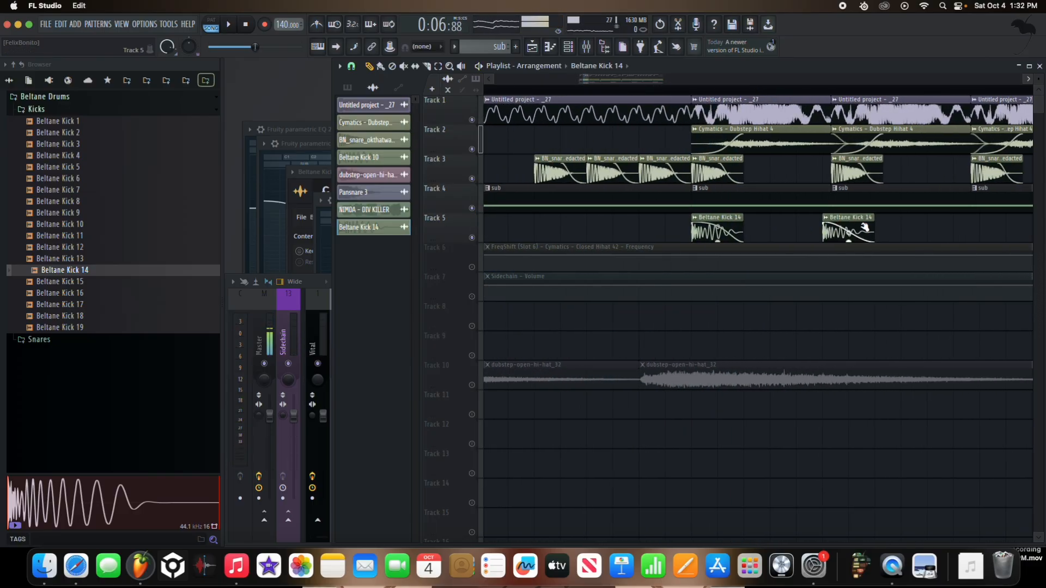
pyautogui.scroll(-4, 866, 219)
pyautogui.scroll(4, 858, 223)
pyautogui.click(786, 231)
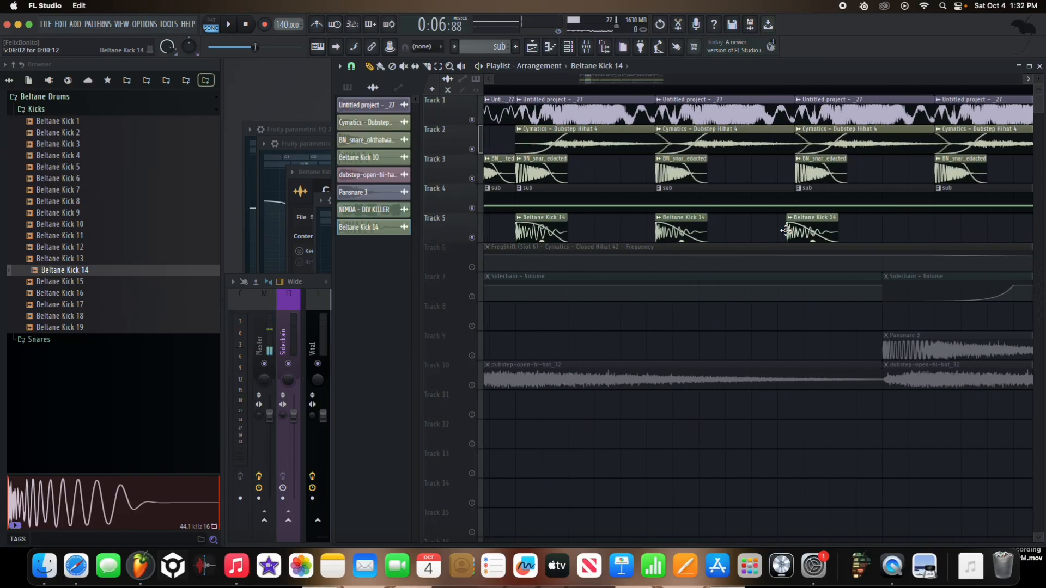
pyautogui.press('space')
pyautogui.scroll(-2, 837, 228)
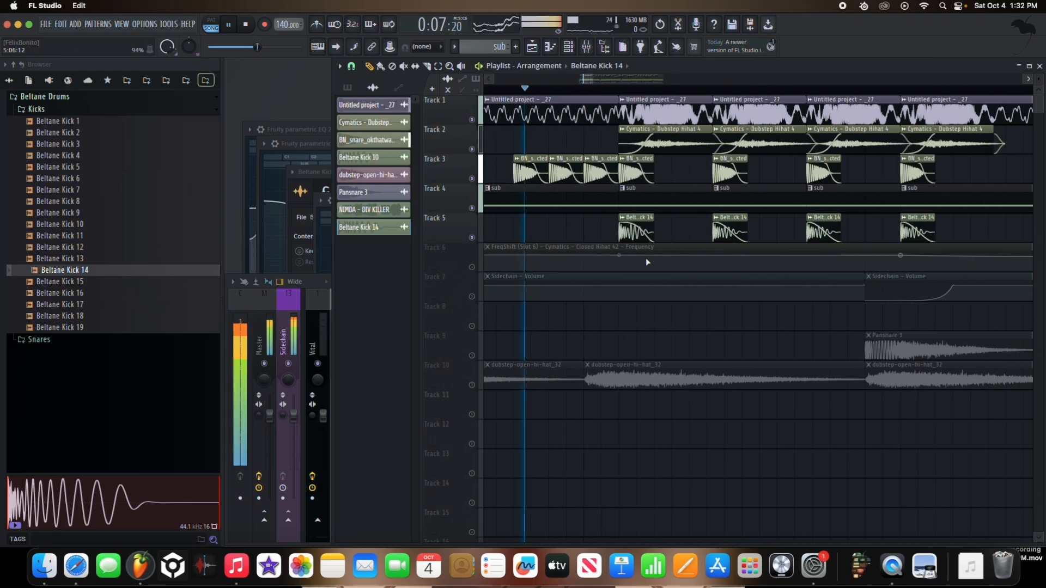
# Step: Add Fruity Soft Clipper after the equalizer on Beltane Kick 14 and rebalance its mixer fader
pyautogui.moveTo(332, 321); pyautogui.dragTo(504, 402)
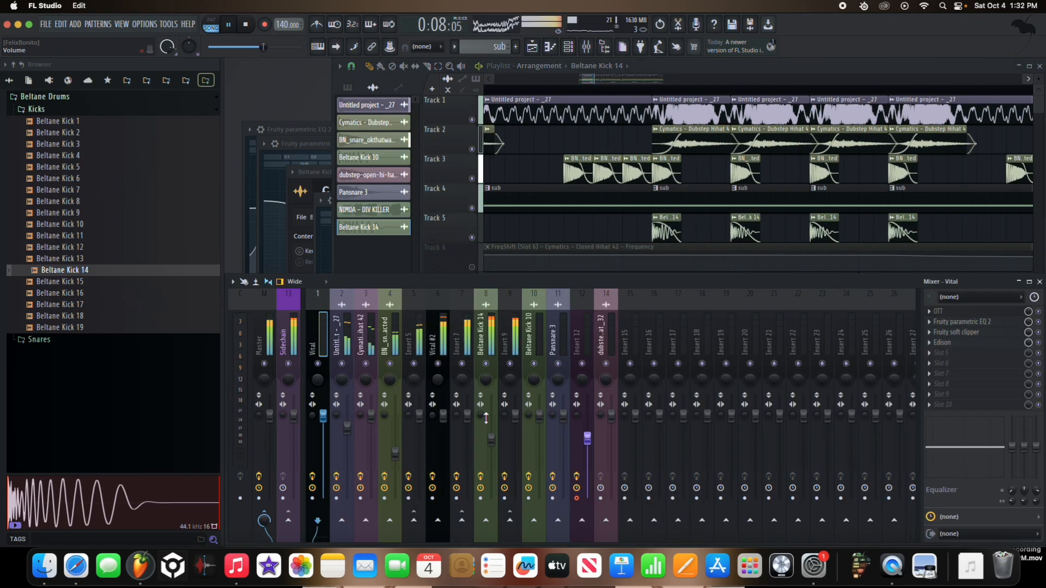
pyautogui.moveTo(490, 438); pyautogui.dragTo(491, 462)
pyautogui.press('space')
pyautogui.click(943, 322)
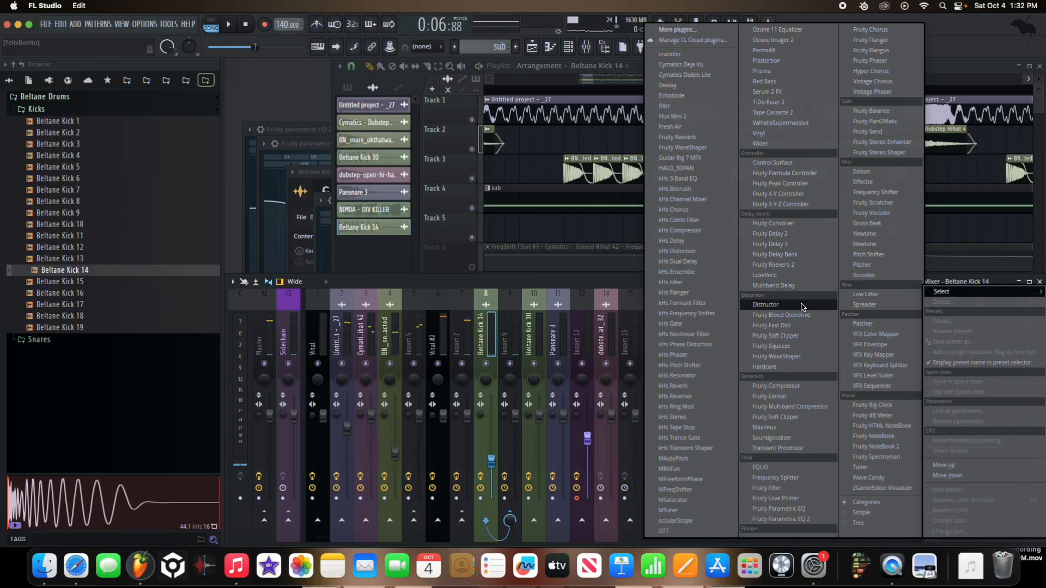
pyautogui.click(799, 337)
pyautogui.press('space')
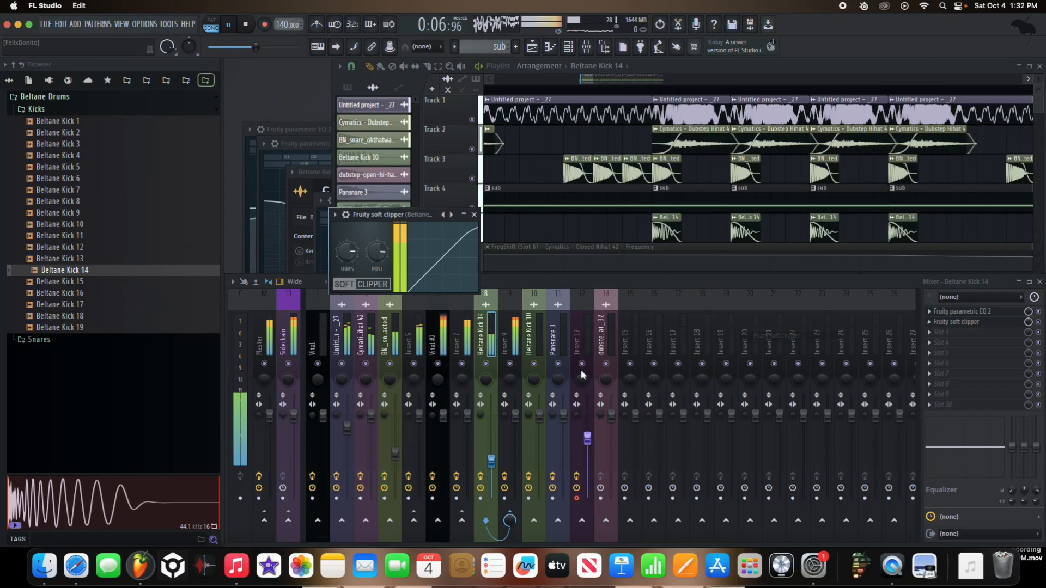
pyautogui.moveTo(492, 462); pyautogui.dragTo(492, 433)
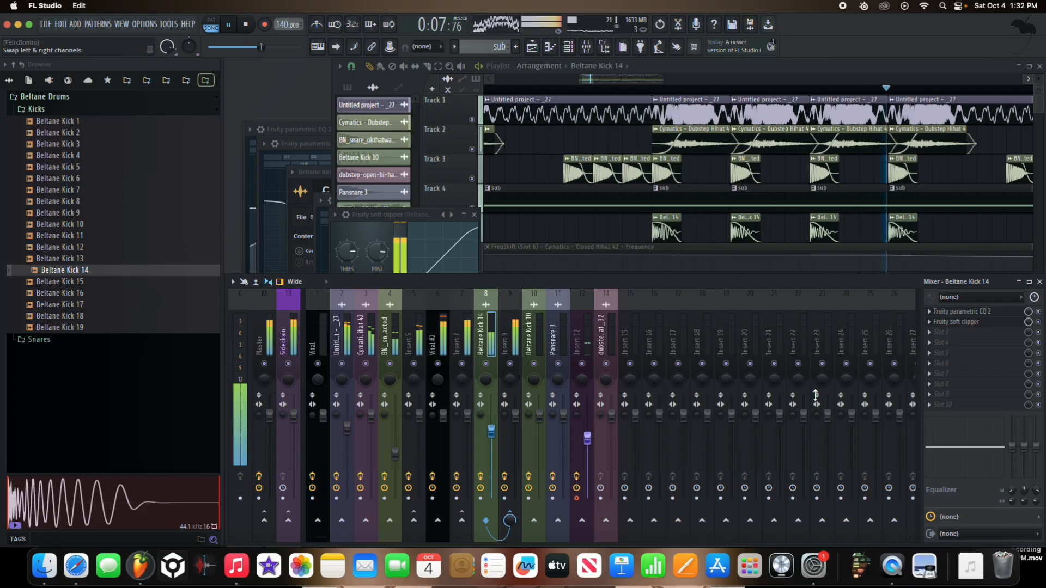
# Step: Add a second Fruity Parametric EQ 2 after Beltane Kick 14's soft clipper and cut the low end
pyautogui.click(949, 334)
pyautogui.click(823, 518)
pyautogui.moveTo(535, 133); pyautogui.dragTo(537, 119)
pyautogui.press('space')
pyautogui.press('space')
pyautogui.moveTo(281, 207); pyautogui.dragTo(319, 207)
pyautogui.press('space')
pyautogui.press('space')
# Step: Boost bands 6 and 7 and dip band 5 in the second equalizer, and raise Beltane Kick 14's mixer fader
pyautogui.moveTo(464, 208); pyautogui.dragTo(478, 181)
pyautogui.moveTo(432, 208); pyautogui.dragTo(433, 218)
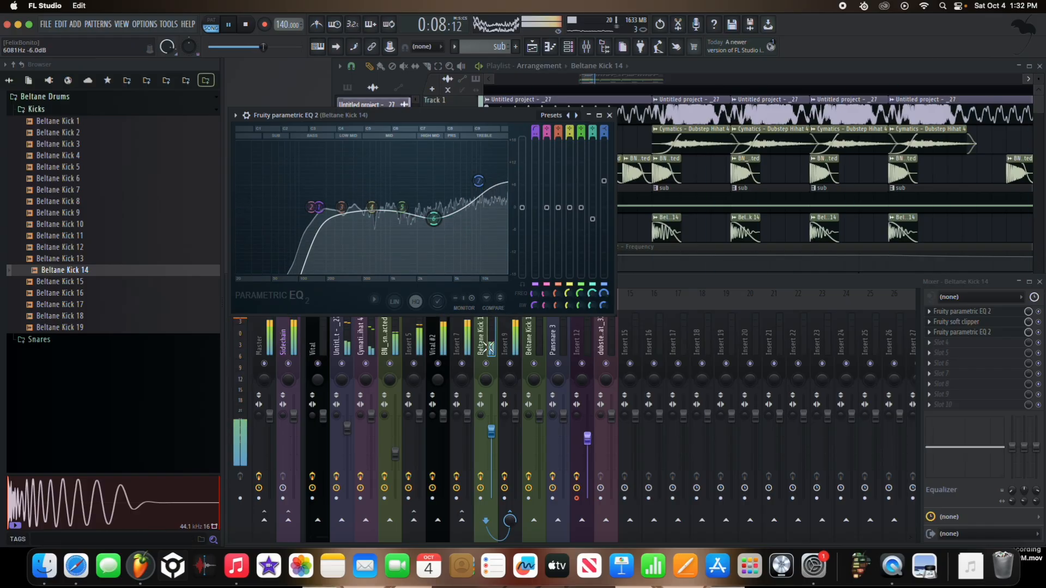
pyautogui.moveTo(491, 431); pyautogui.dragTo(491, 415)
pyautogui.moveTo(433, 218); pyautogui.dragTo(462, 197)
pyautogui.moveTo(402, 207); pyautogui.dragTo(395, 231)
pyautogui.click(609, 115)
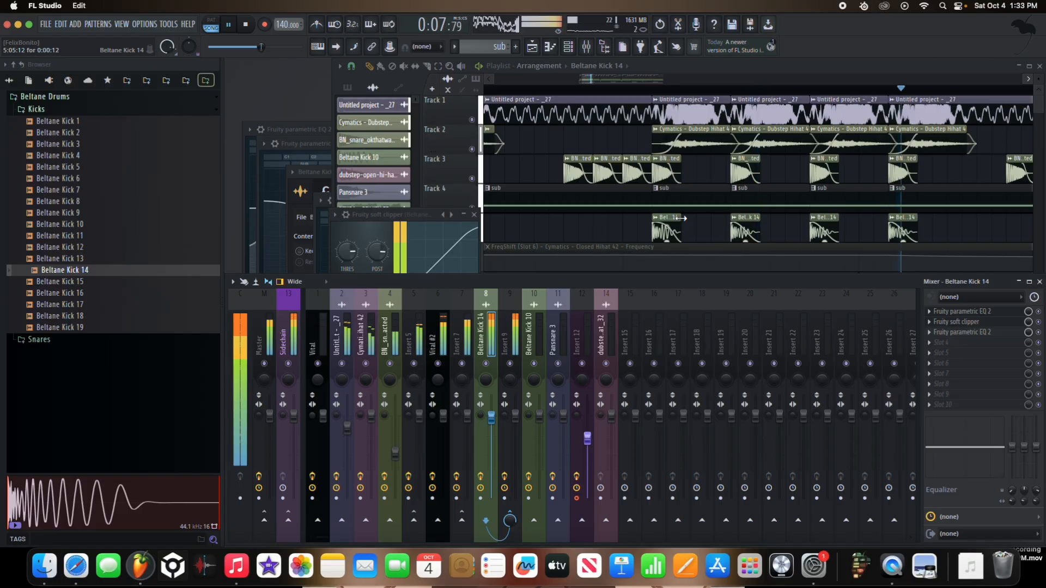
pyautogui.click(645, 238)
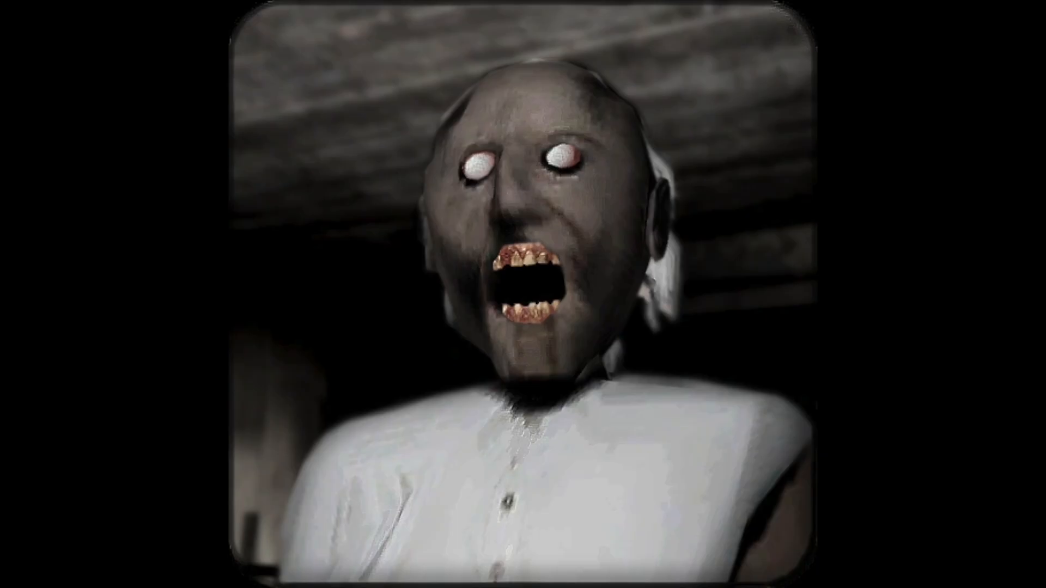
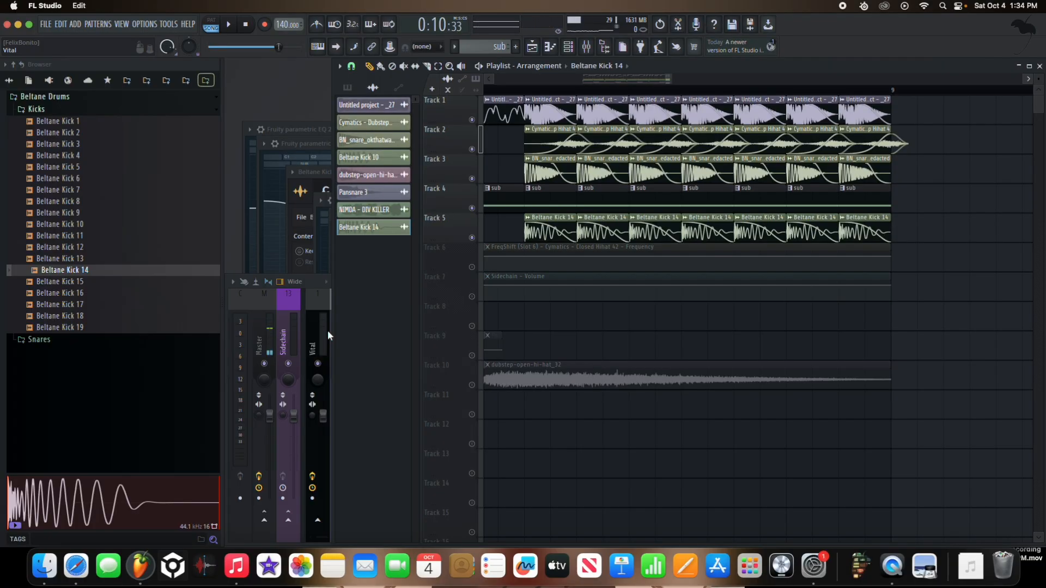
# Step: Bring all playlist tracks back from solo and play the full arrangement from bar 5
pyautogui.press('space')
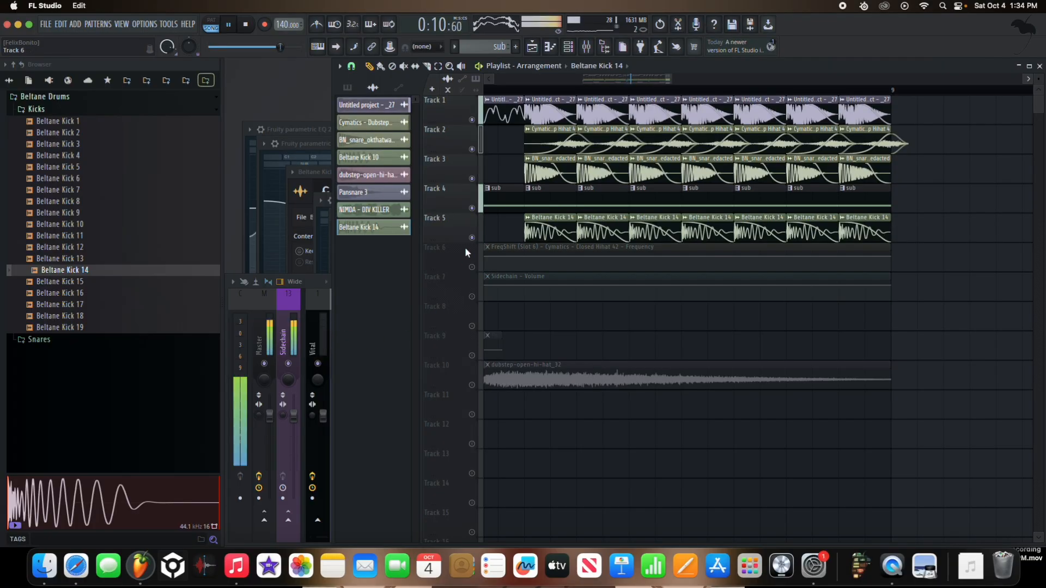
pyautogui.scroll(-10, 676, 302)
pyautogui.rightClick(472, 267)
pyautogui.rightClick(471, 267)
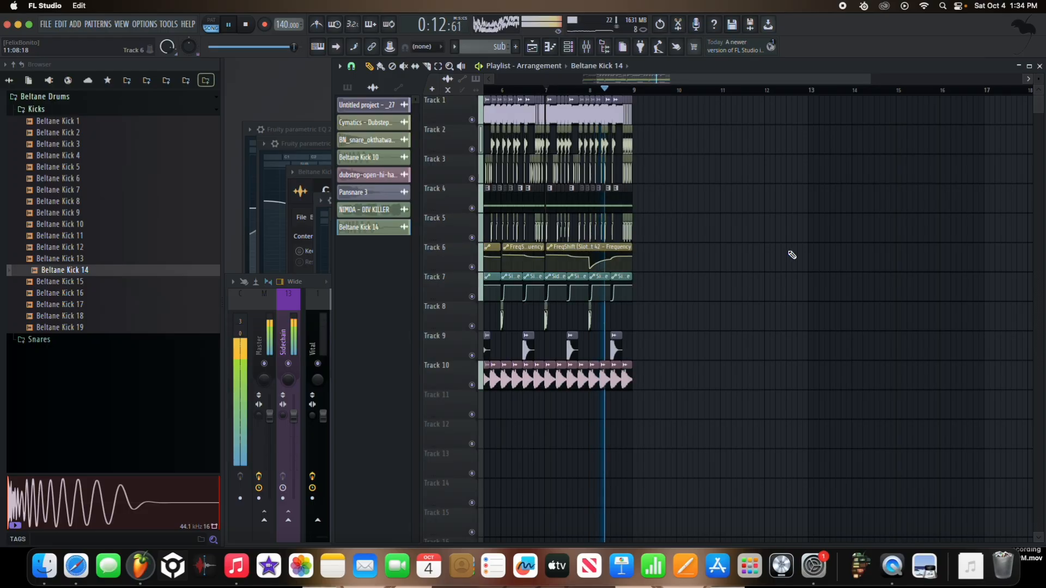
pyautogui.scroll(-4, 768, 254)
pyautogui.press('XF86AudioRaiseVolume')
pyautogui.click(577, 91)
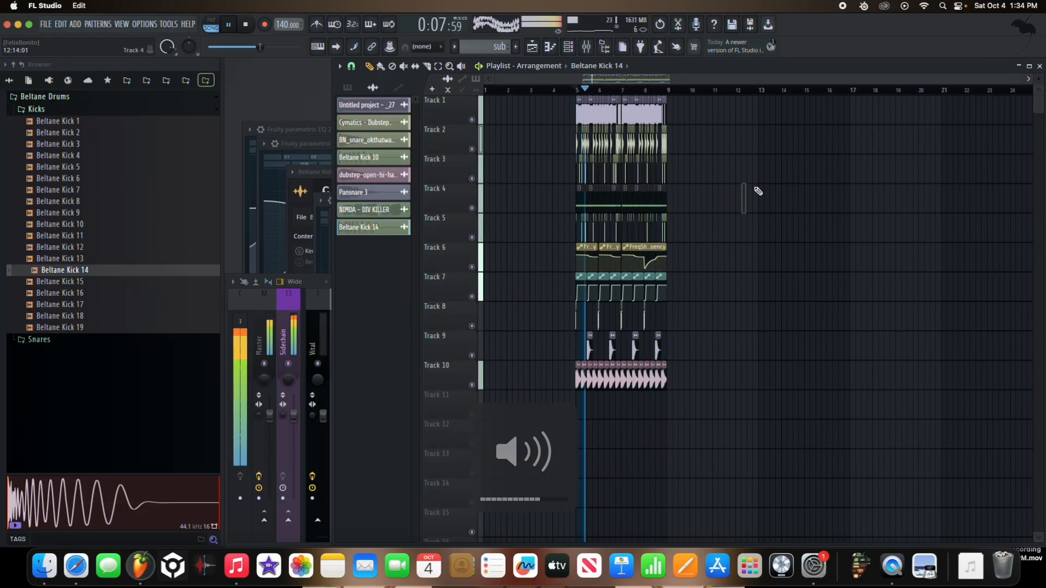
# Step: Toggle solo on the Beltane Kick 14 mixer track and lower its fader while replaying the arrangement
pyautogui.click(326, 333)
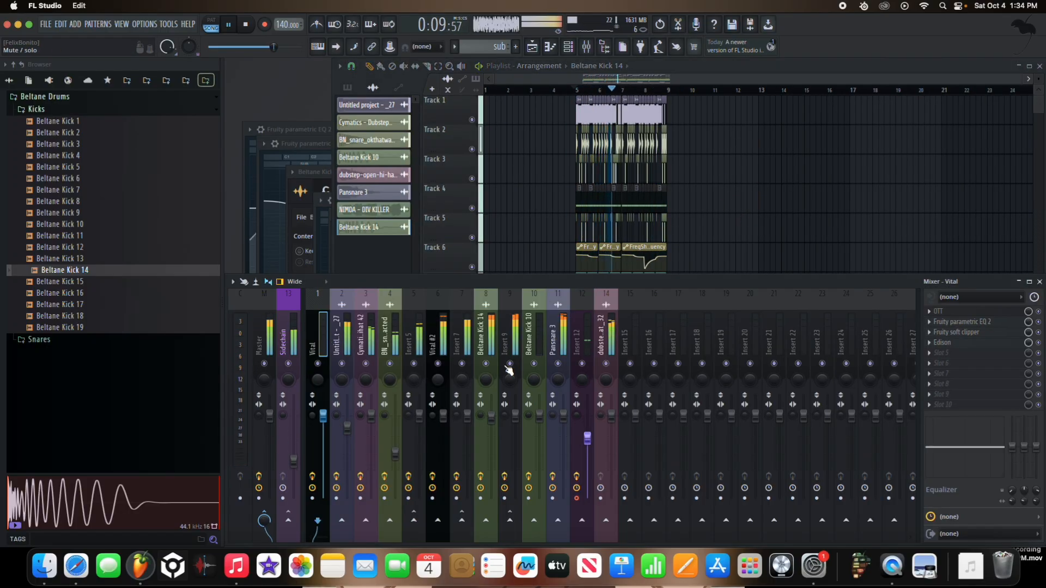
pyautogui.press('XF86AudioRaiseVolume')
pyautogui.rightClick(487, 364)
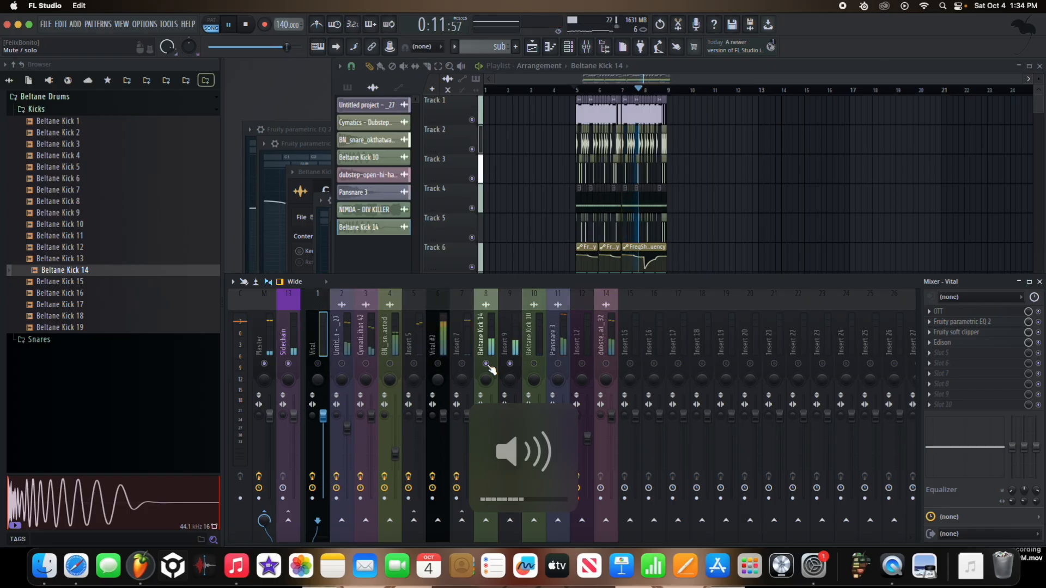
pyautogui.rightClick(487, 365)
pyautogui.click(492, 409)
pyautogui.press('space')
pyautogui.press('space')
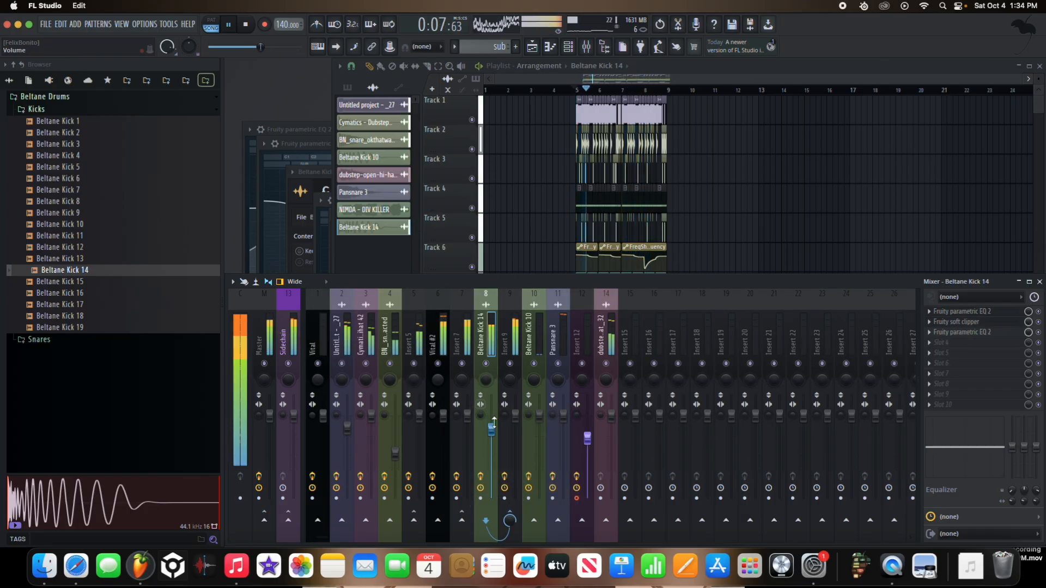
pyautogui.click(466, 271)
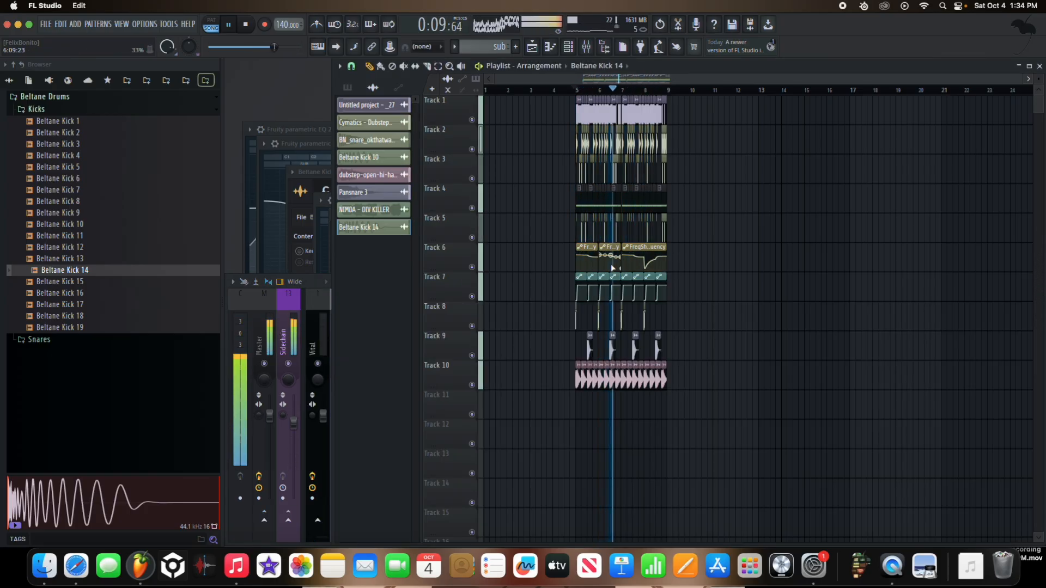
# Step: Try Beltane Kick 16 and Beltane Kick 12 as replacement samples for the Track 5 kick
pyautogui.press('space')
pyautogui.scroll(4, 576, 276)
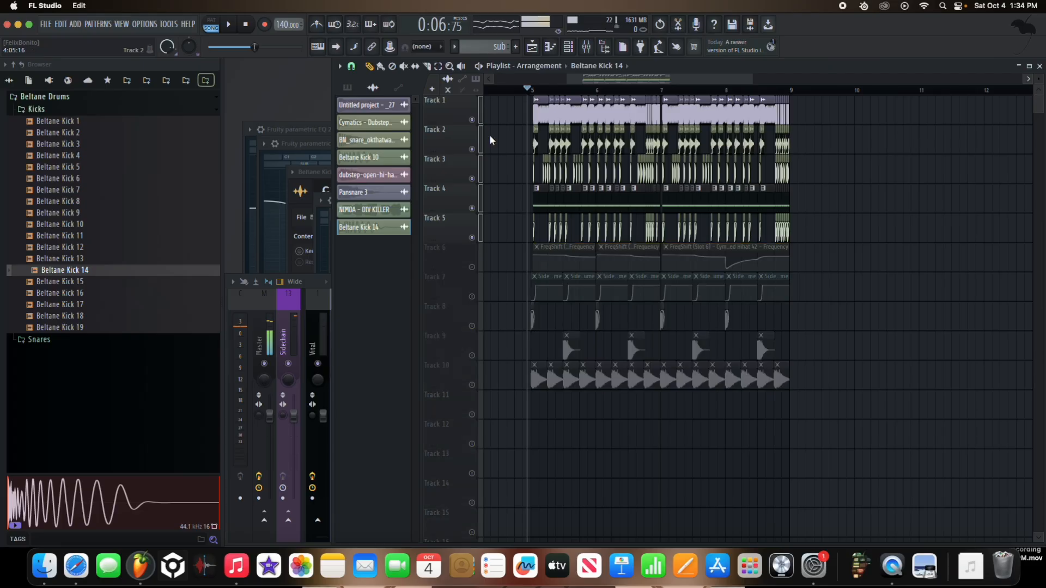
pyautogui.press('space')
pyautogui.click(138, 283)
pyautogui.moveTo(137, 295); pyautogui.dragTo(512, 257)
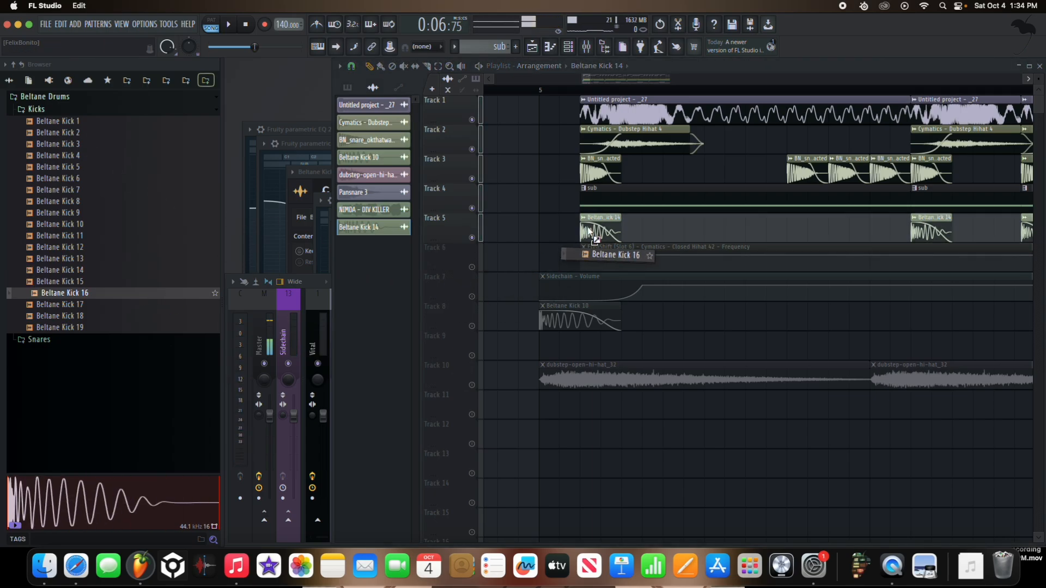
pyautogui.press('space')
pyautogui.click(103, 248)
pyautogui.moveTo(103, 249); pyautogui.dragTo(544, 256)
pyautogui.press('space')
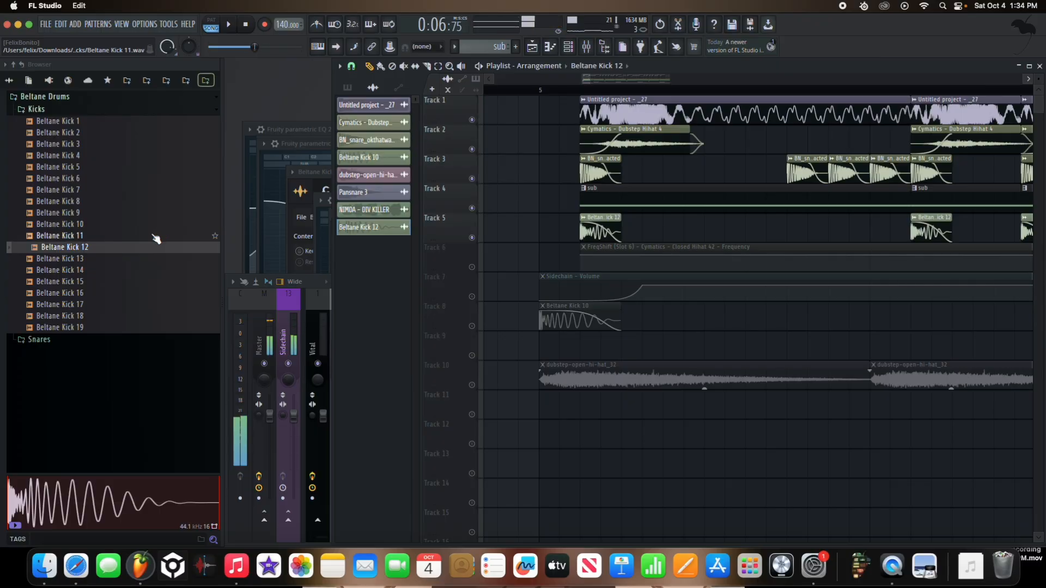
# Step: Try Beltane Kick 10 and Beltane Kick 7 as the Track 5 kick sample, auditioning each with the bass
pyautogui.press('Up')
pyautogui.press('Up')
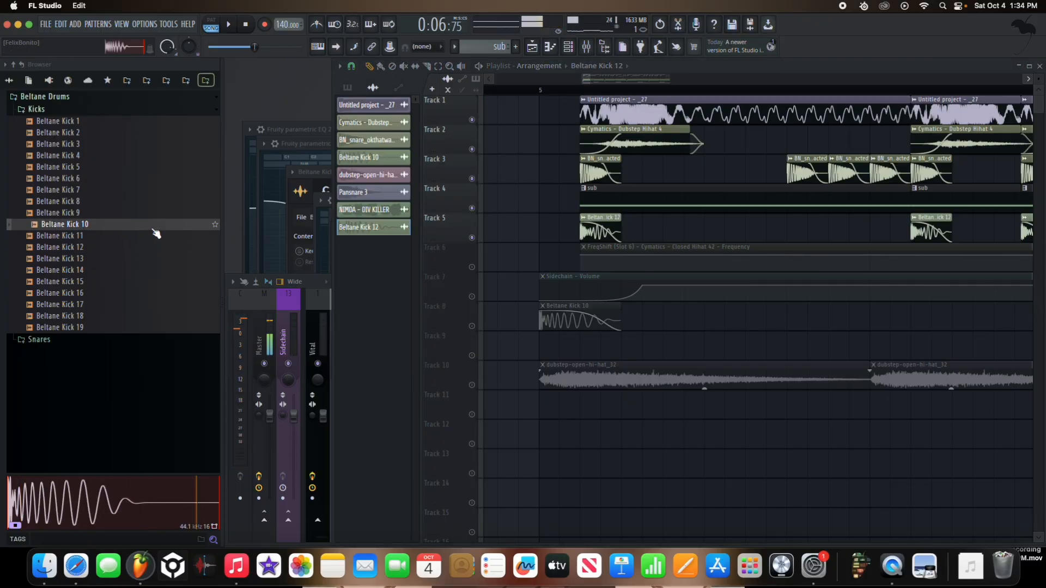
pyautogui.moveTo(229, 234); pyautogui.dragTo(584, 239)
pyautogui.press('space')
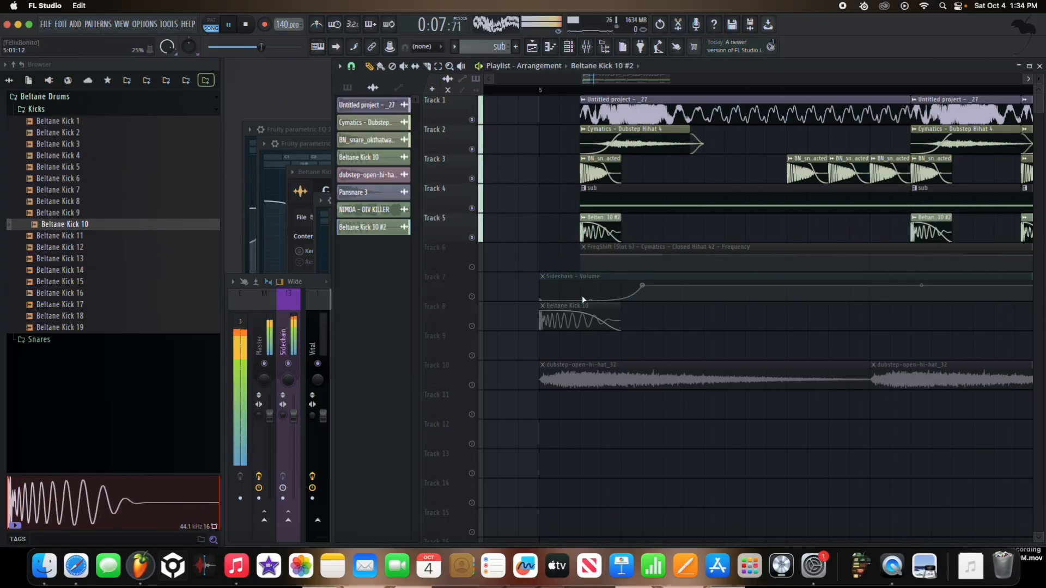
pyautogui.press('space')
pyautogui.scroll(1, 587, 298)
pyautogui.press('space')
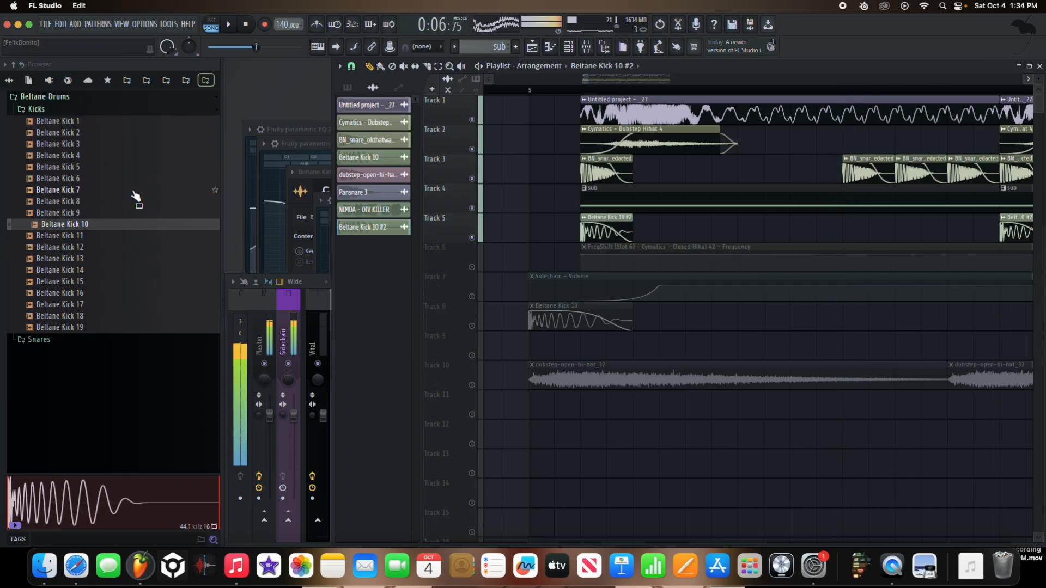
pyautogui.moveTo(136, 190); pyautogui.dragTo(571, 242)
pyautogui.press('space')
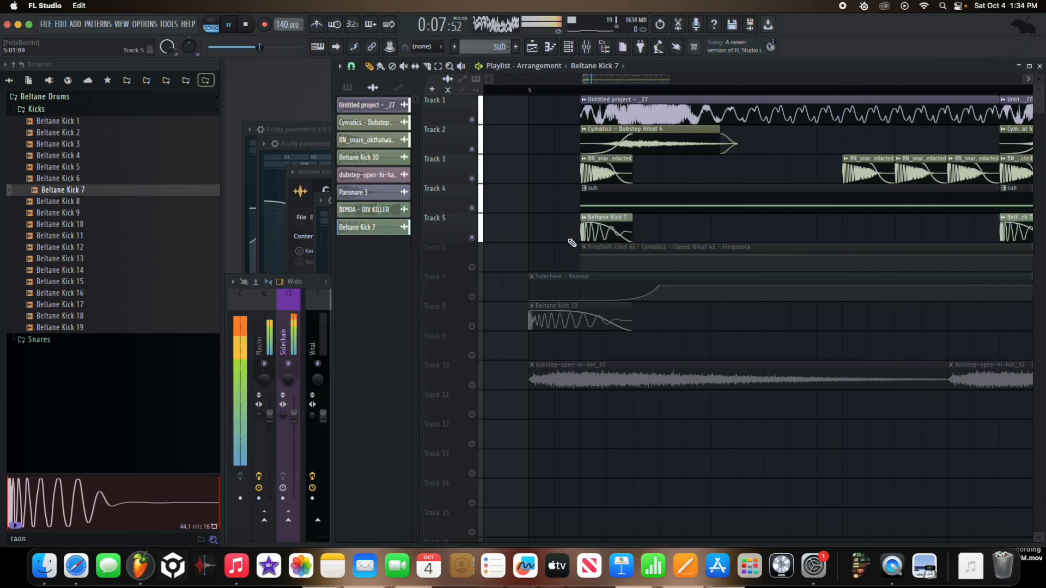
# Step: Replace the Track 5 kick sample with Beltane Kick 8 and audition it with the mixer fader raised to 124%
pyautogui.press('space')
pyautogui.moveTo(159, 204); pyautogui.dragTo(583, 232)
pyautogui.press('space')
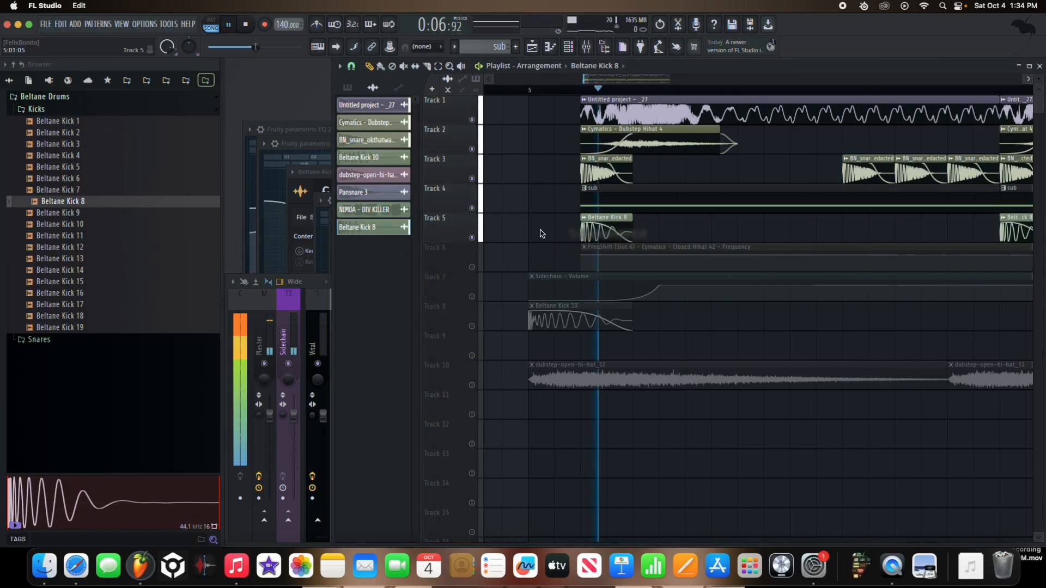
pyautogui.click(325, 319)
pyautogui.press('space')
pyautogui.moveTo(491, 416); pyautogui.dragTo(491, 397)
pyautogui.press('space')
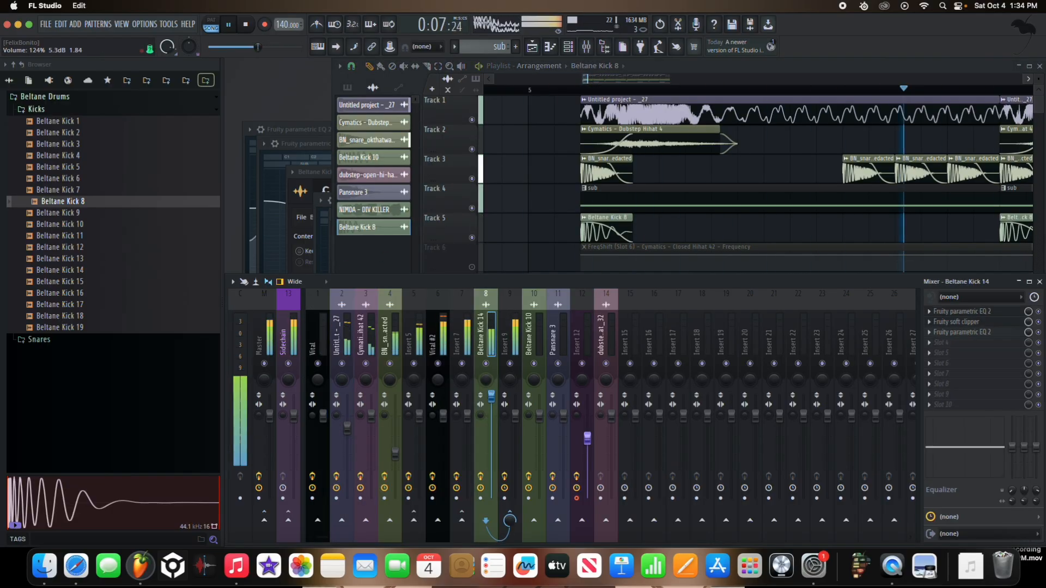
# Step: Raise band 5 into a boost and fine-tune band 7 in the second equalizer on the Beltane Kick 14 mixer track
pyautogui.click(1017, 332)
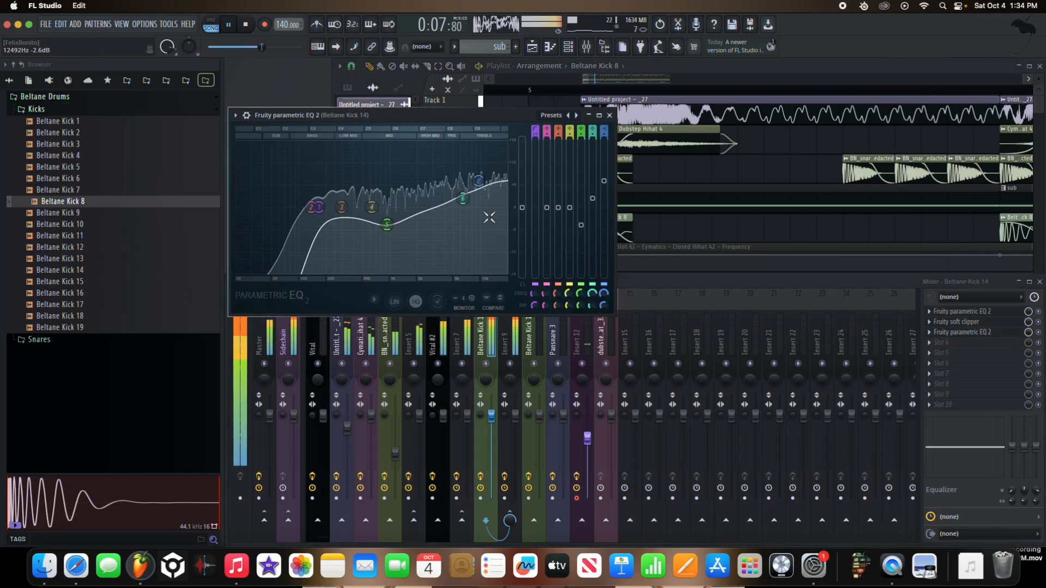
pyautogui.moveTo(397, 225)
pyautogui.mouseDown()
pyautogui.moveTo(398, 199)
pyautogui.moveTo(393, 206)
pyautogui.mouseUp()
pyautogui.moveTo(466, 203); pyautogui.dragTo(479, 185)
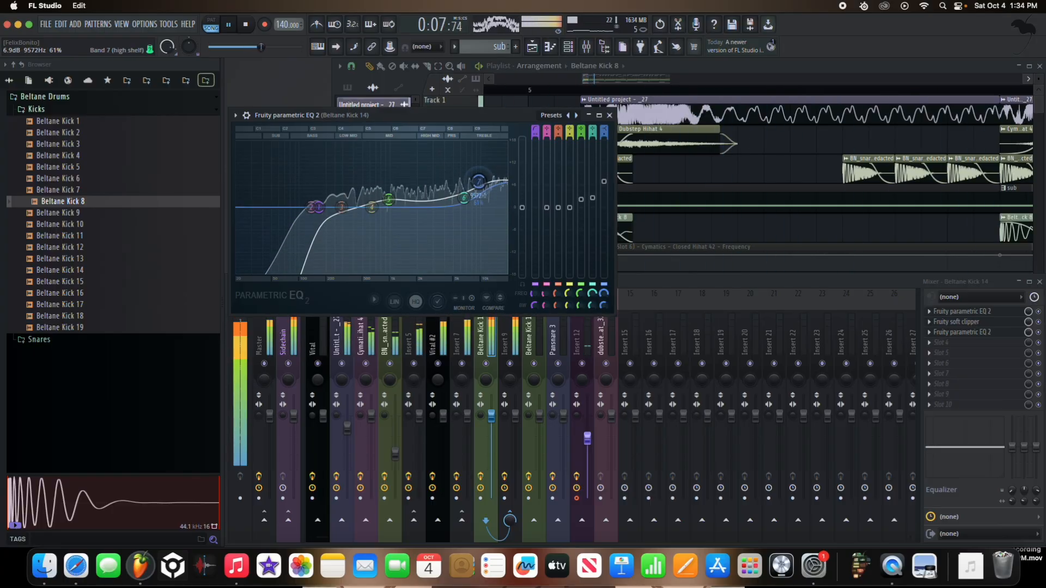
# Step: Toggle the kick and Track 1 solos to bring every track back, and replay the full arrangement from bar 5
pyautogui.rightClick(486, 363)
pyautogui.click(484, 103)
pyautogui.rightClick(477, 121)
pyautogui.click(474, 121)
pyautogui.rightClick(473, 119)
pyautogui.scroll(-4, 564, 142)
pyautogui.scroll(-8, 564, 142)
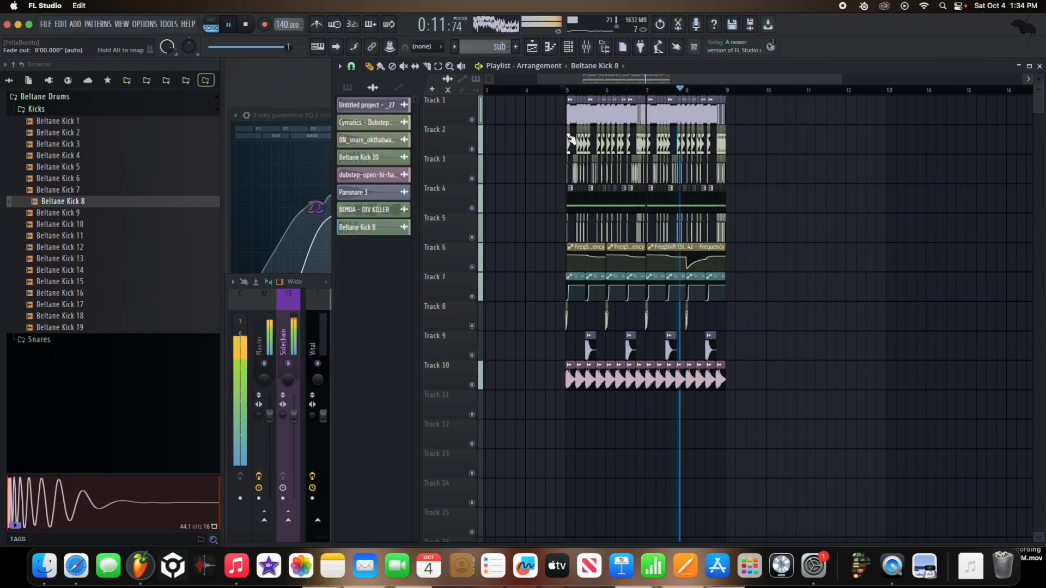
pyautogui.press('XF86AudioRaiseVolume')
pyautogui.press('space')
pyautogui.press('space')
# Step: Lower the Beltane Kick 14 mixer fader and set the OTT depth on Insert 7 to 80%
pyautogui.press('F9')
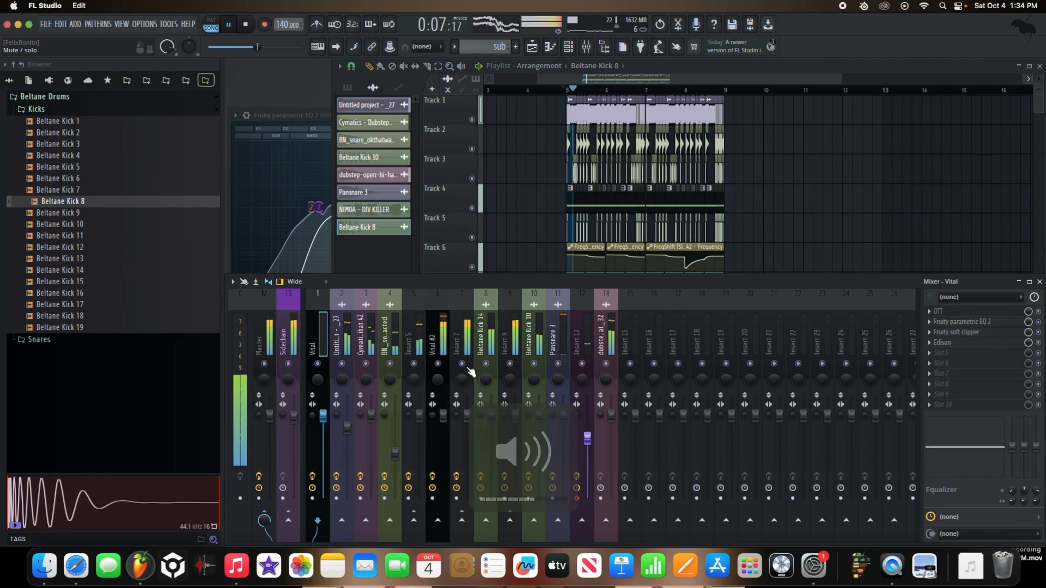
pyautogui.moveTo(490, 434); pyautogui.dragTo(490, 436)
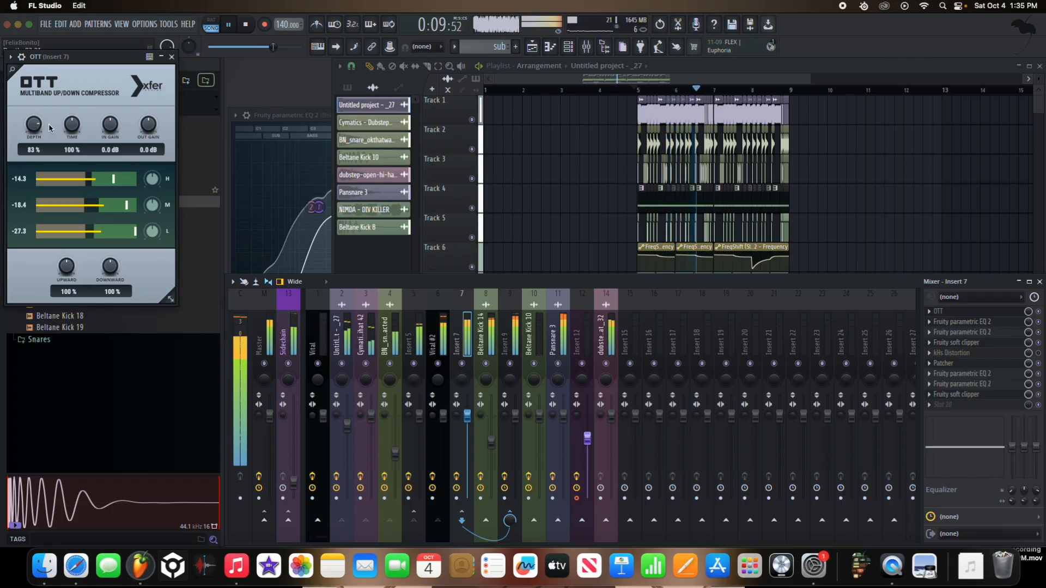
pyautogui.moveTo(37, 129); pyautogui.dragTo(37, 130)
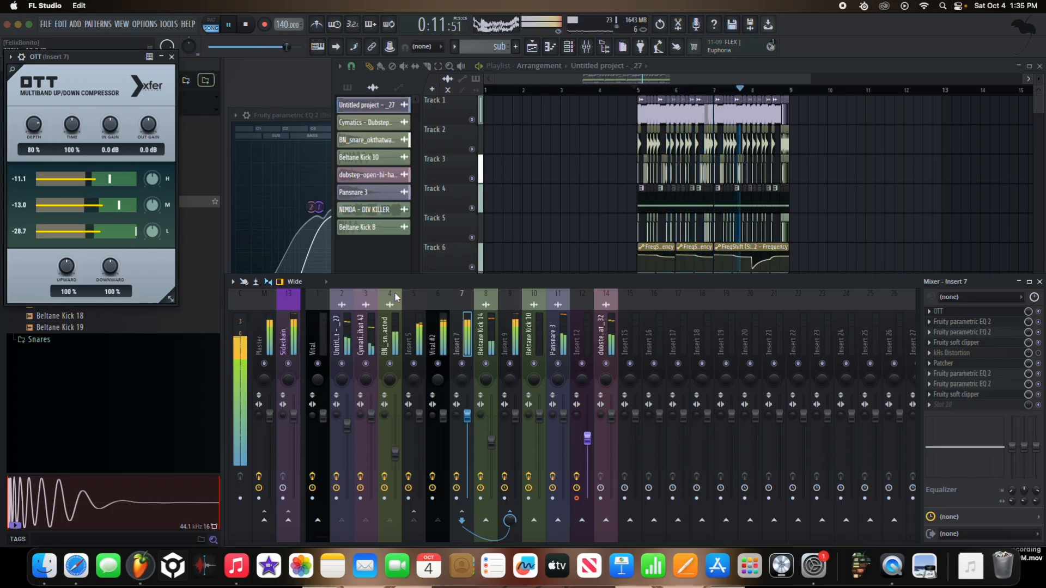
pyautogui.click(515, 329)
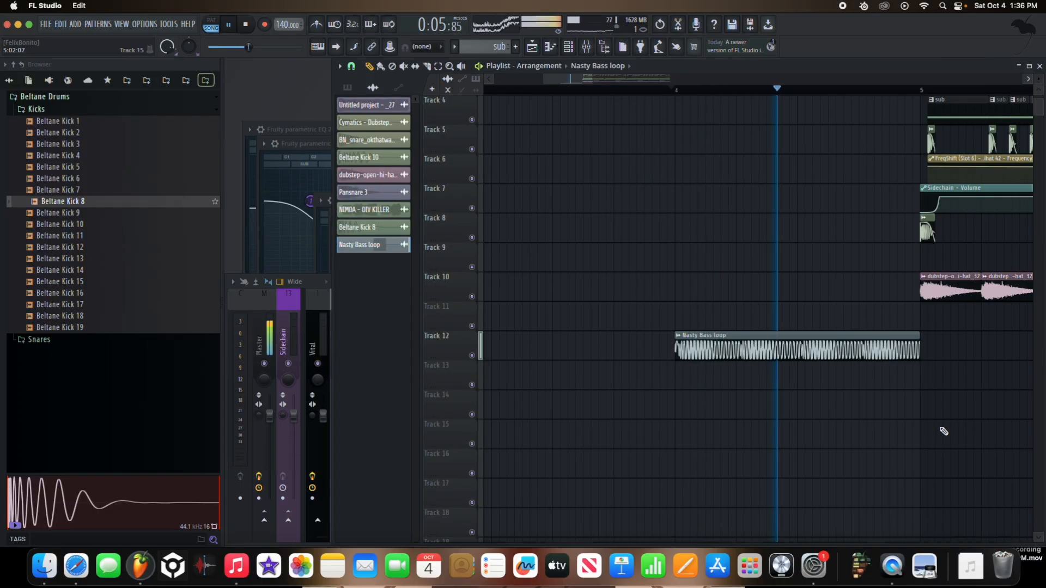
# Step: Add another Fruity Parametric EQ 2 at the end of the Cymatics - Closed Hihat 42 effect chain
pyautogui.press('XF86AudioRaiseVolume')
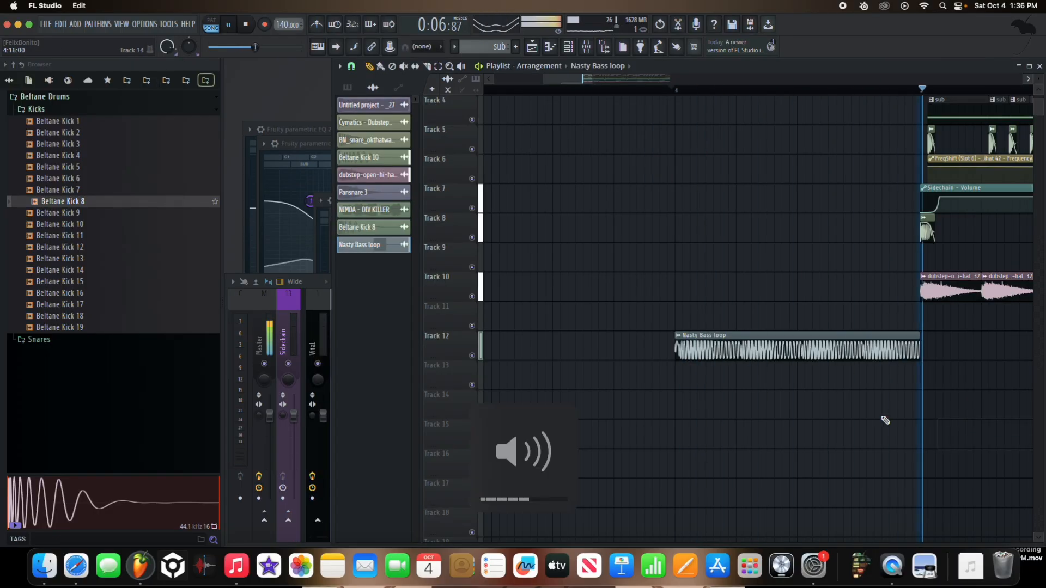
pyautogui.scroll(3, 742, 274)
pyautogui.scroll(-3, 730, 297)
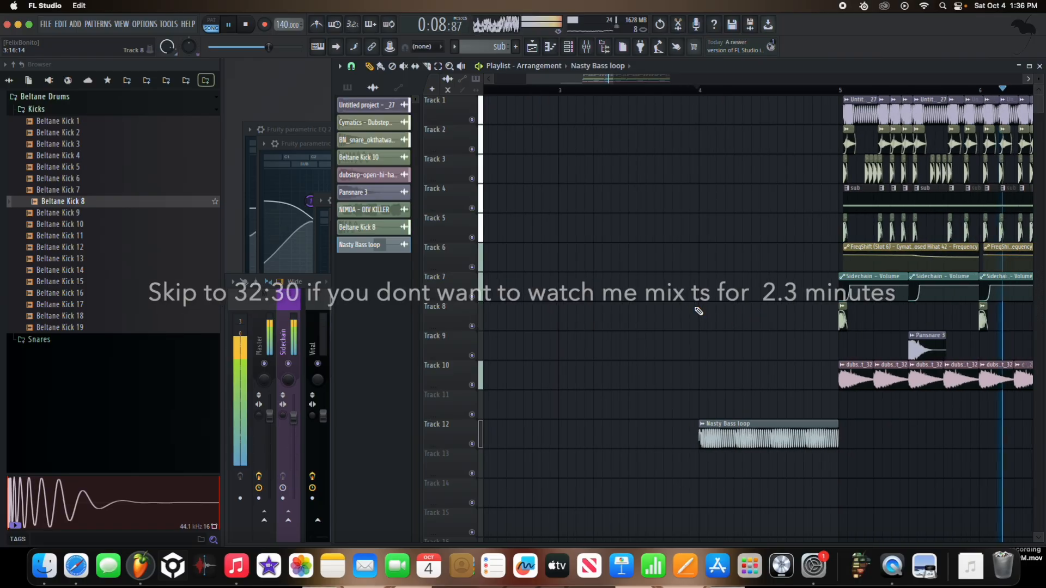
pyautogui.click(321, 331)
pyautogui.rightClick(389, 364)
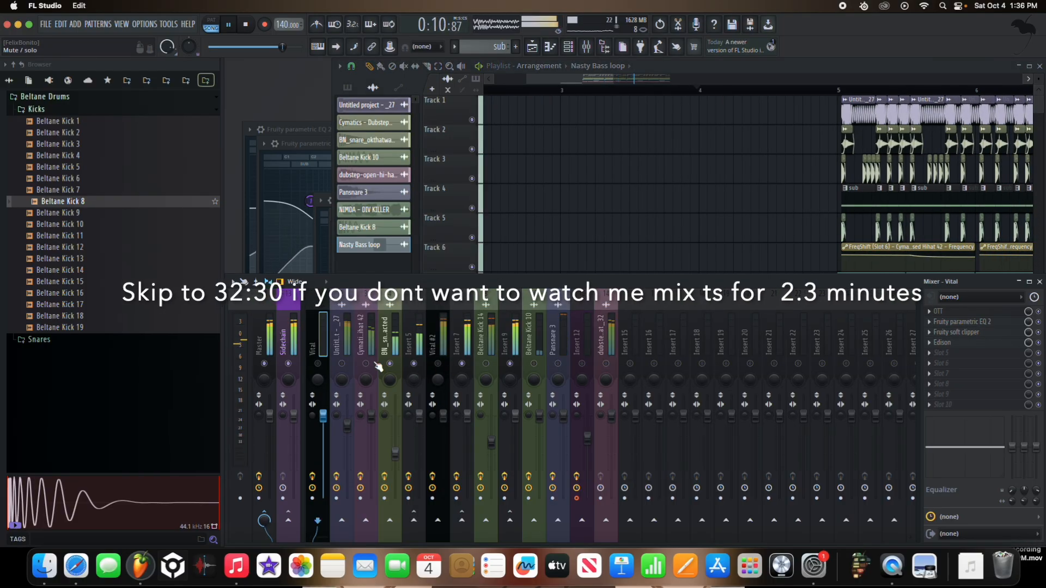
pyautogui.click(372, 343)
pyautogui.click(978, 385)
pyautogui.click(810, 518)
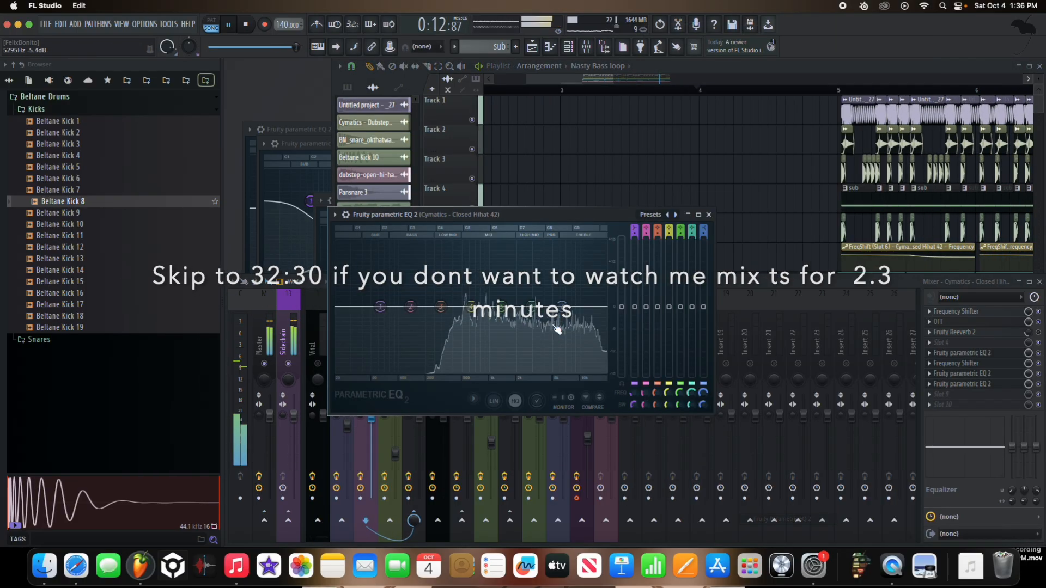
# Step: Cut the hi-hat's low end with band 1, dip band 4 and boost band 6 about 7.3 dB near 3217 Hz
pyautogui.moveTo(471, 306); pyautogui.dragTo(468, 338)
pyautogui.moveTo(501, 307); pyautogui.dragTo(537, 285)
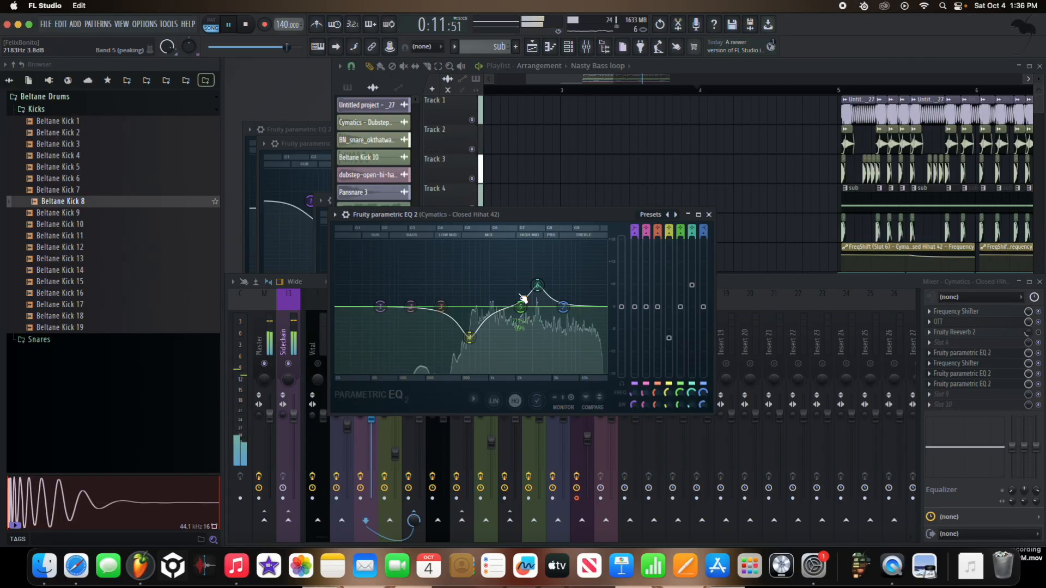
pyautogui.moveTo(380, 307); pyautogui.dragTo(439, 306)
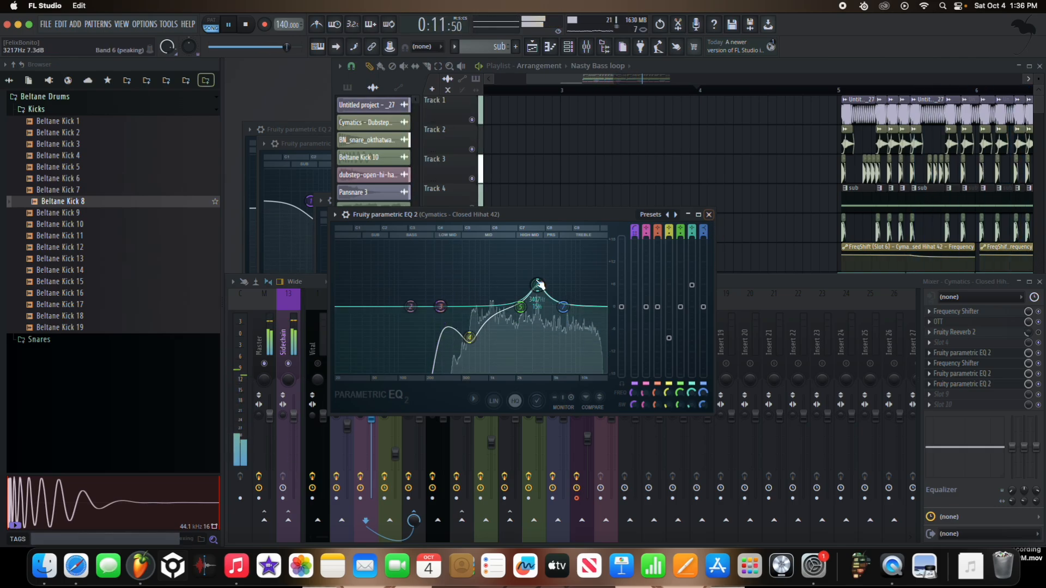
pyautogui.moveTo(476, 338); pyautogui.dragTo(466, 335)
pyautogui.press('space')
pyautogui.click(708, 215)
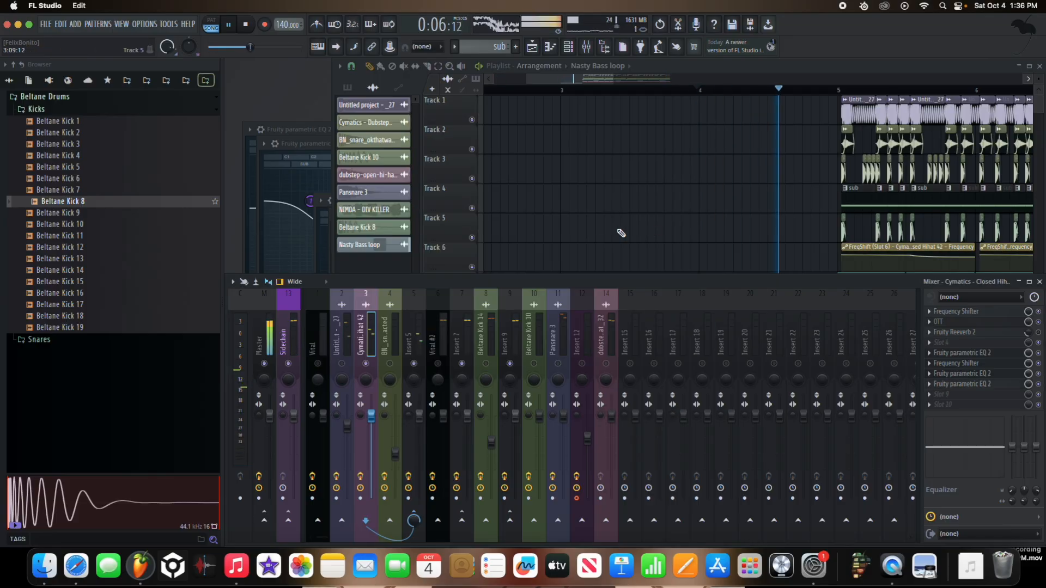
# Step: Solo Track 6 for a brief check, and return all playlist tracks to playback
pyautogui.rightClick(477, 268)
pyautogui.rightClick(473, 268)
pyautogui.press('space')
pyautogui.press('space')
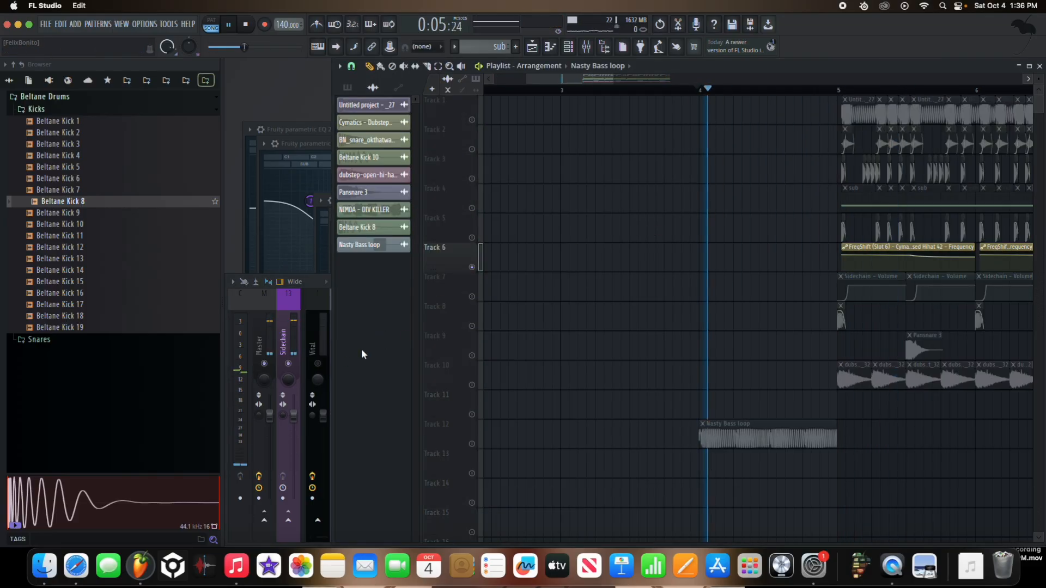
pyautogui.rightClick(472, 269)
pyautogui.press('space')
pyautogui.click(329, 369)
pyautogui.press('space')
# Step: Play the whole arrangement from the Nasty Bass loop onward to check the mix with every track active
pyautogui.click(748, 173)
pyautogui.scroll(-1, 702, 217)
pyautogui.scroll(-2, 702, 216)
pyautogui.scroll(-5, 739, 182)
pyautogui.scroll(5, 743, 182)
pyautogui.press('space')
pyautogui.rightClick(747, 180)
pyautogui.press('space')
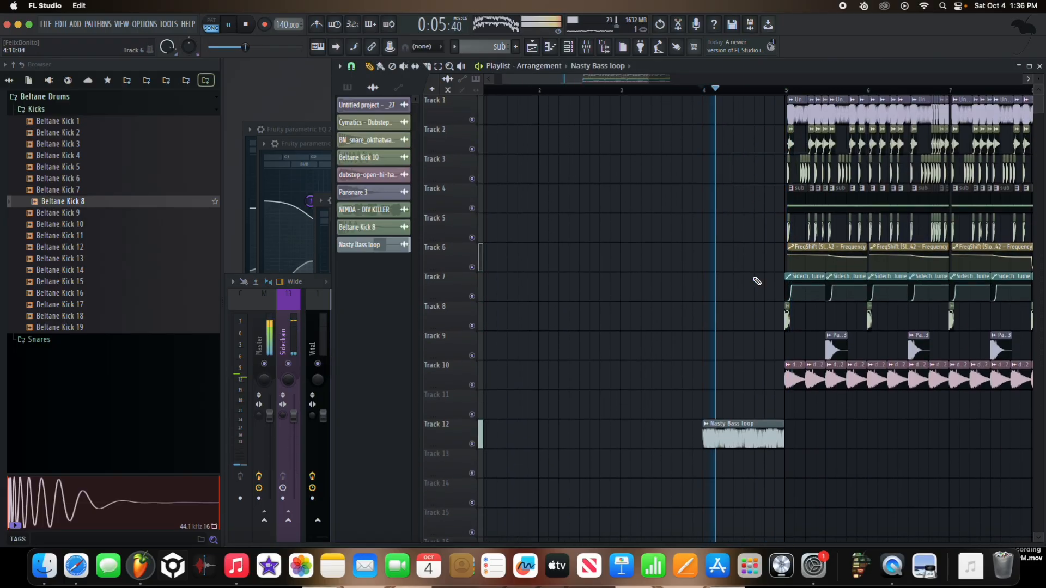
pyautogui.scroll(-3, 817, 392)
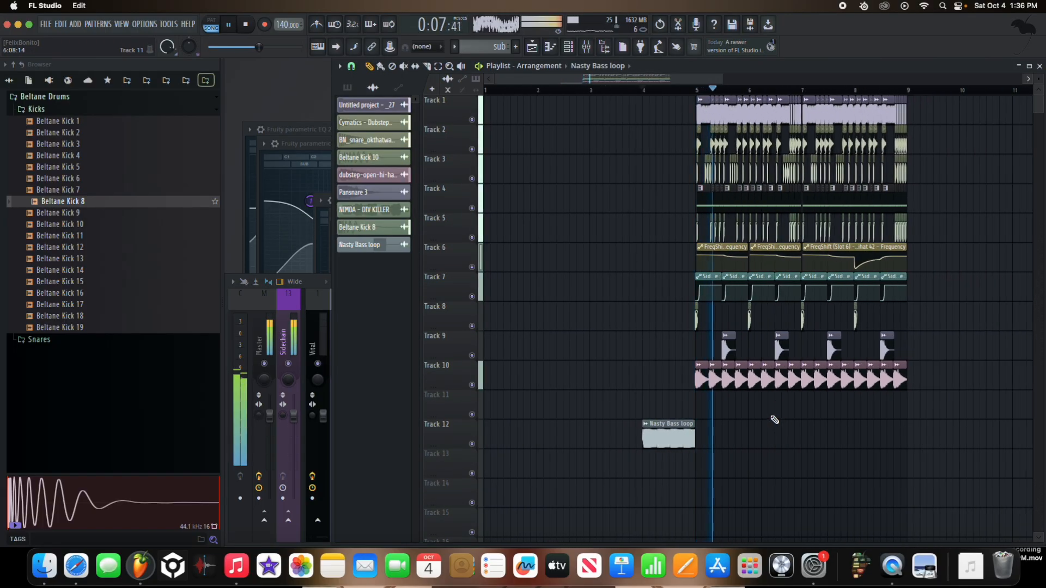
pyautogui.scroll(3, 752, 429)
pyautogui.scroll(-4, 771, 428)
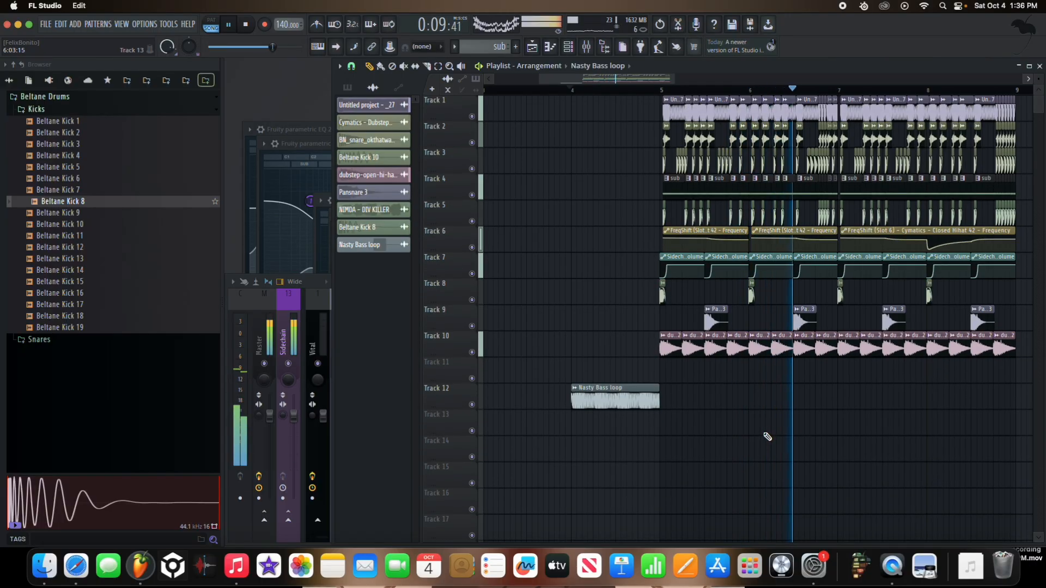
pyautogui.scroll(-3, 782, 420)
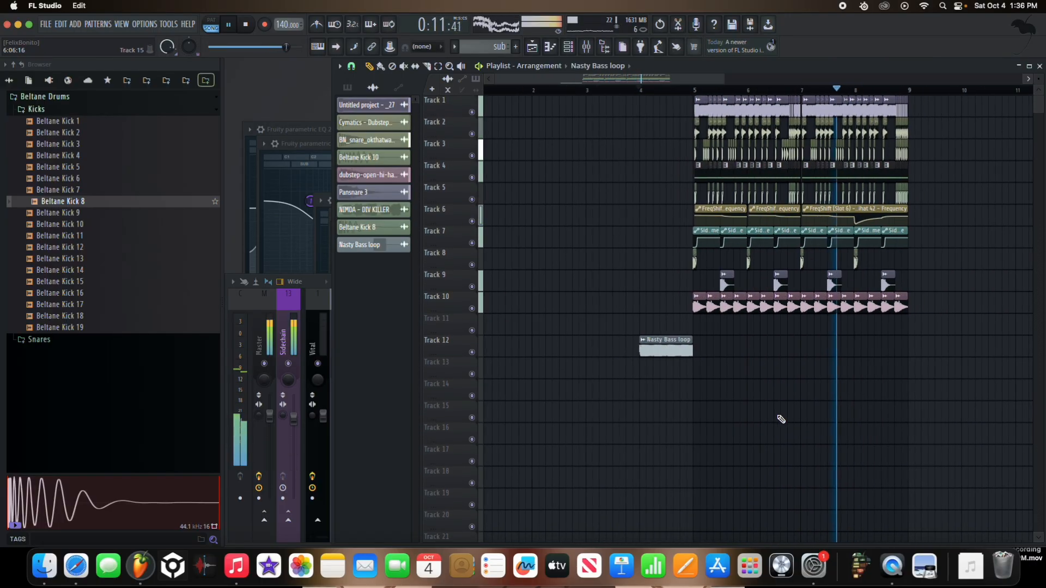
# Step: Raise band 4 in the last Fruity Parametric EQ 2 on the closed hi-hat's mixer track
pyautogui.click(326, 342)
pyautogui.click(396, 345)
pyautogui.click(368, 346)
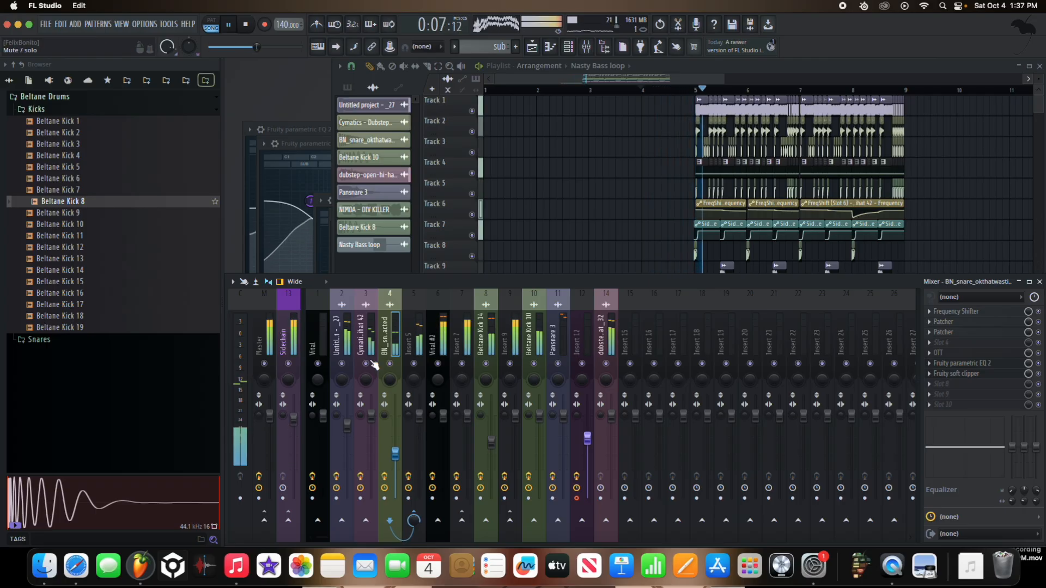
pyautogui.click(1006, 385)
pyautogui.moveTo(466, 333); pyautogui.dragTo(472, 303)
# Step: Add a Fruity Parametric EQ 2 in slot 3 of the Untitled project - _27 track and dip band 4
pyautogui.click(321, 341)
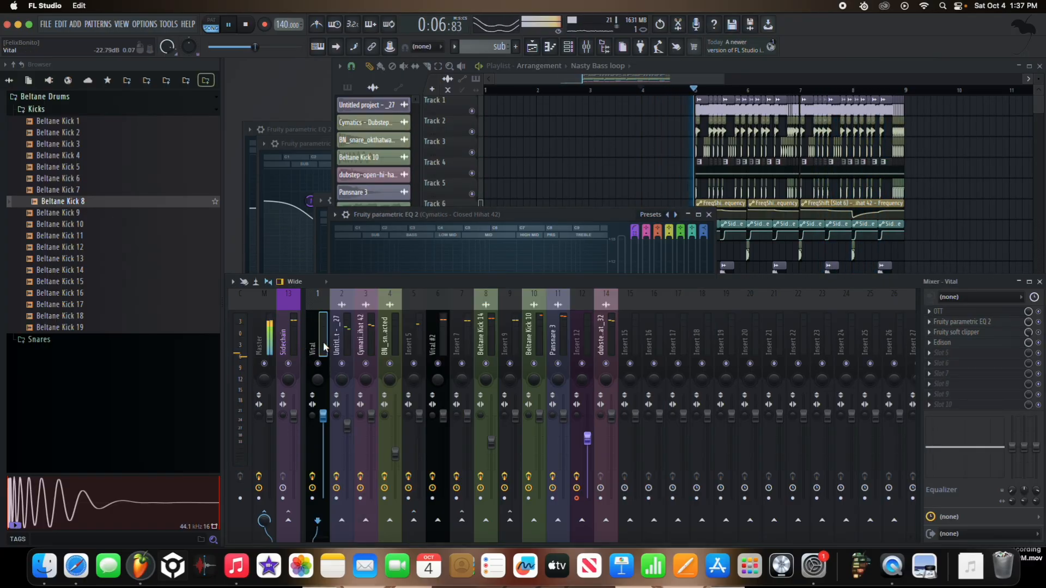
pyautogui.click(345, 351)
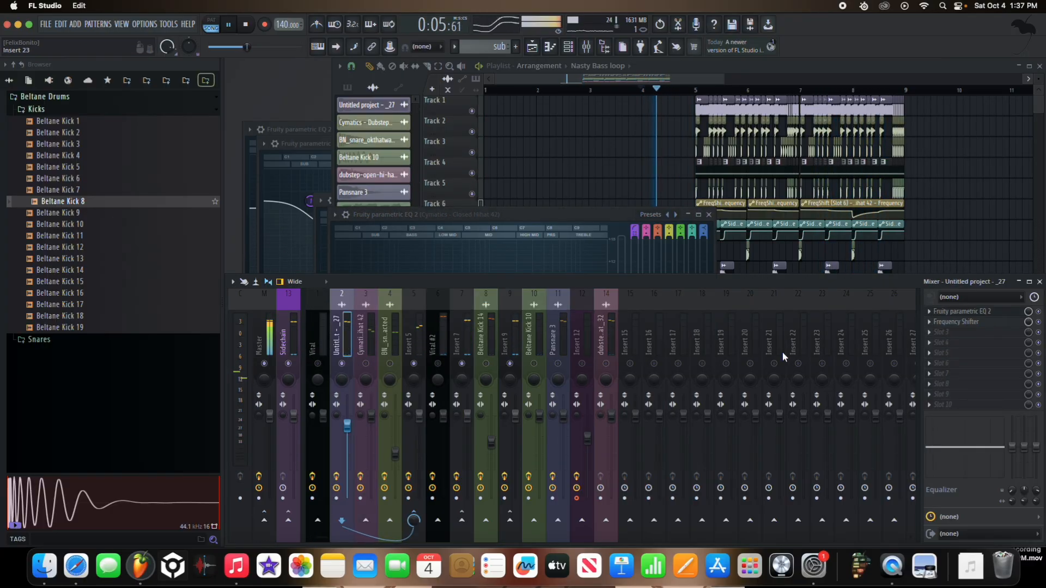
pyautogui.click(697, 90)
pyautogui.click(320, 329)
pyautogui.click(343, 334)
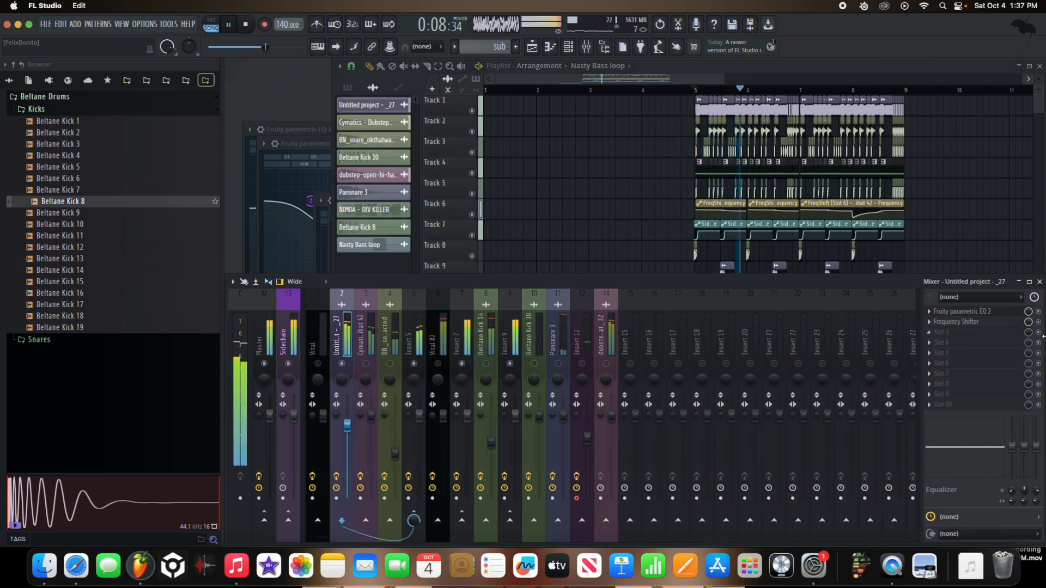
pyautogui.click(974, 332)
pyautogui.click(788, 519)
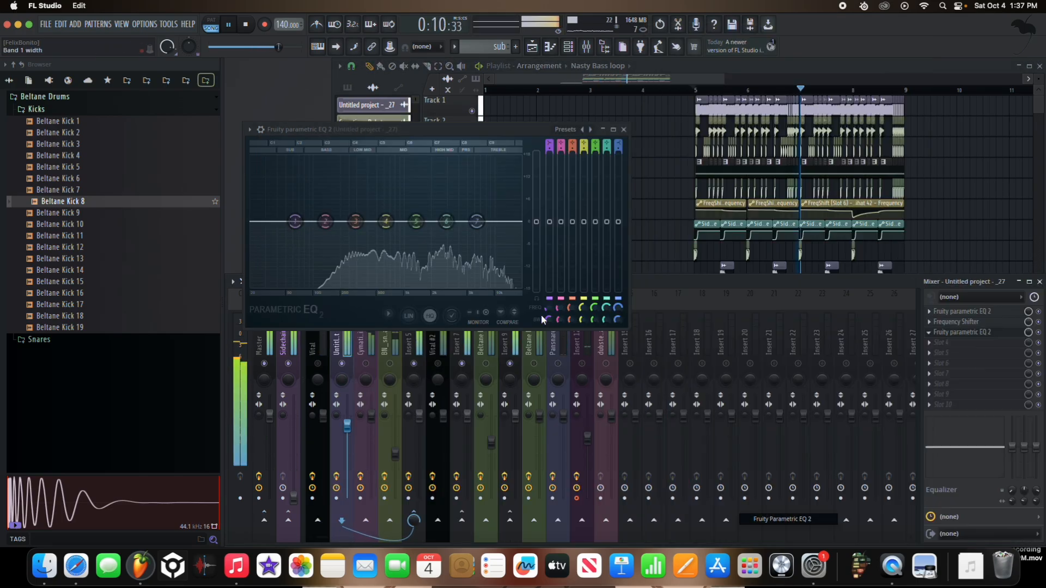
pyautogui.moveTo(386, 221); pyautogui.dragTo(370, 259)
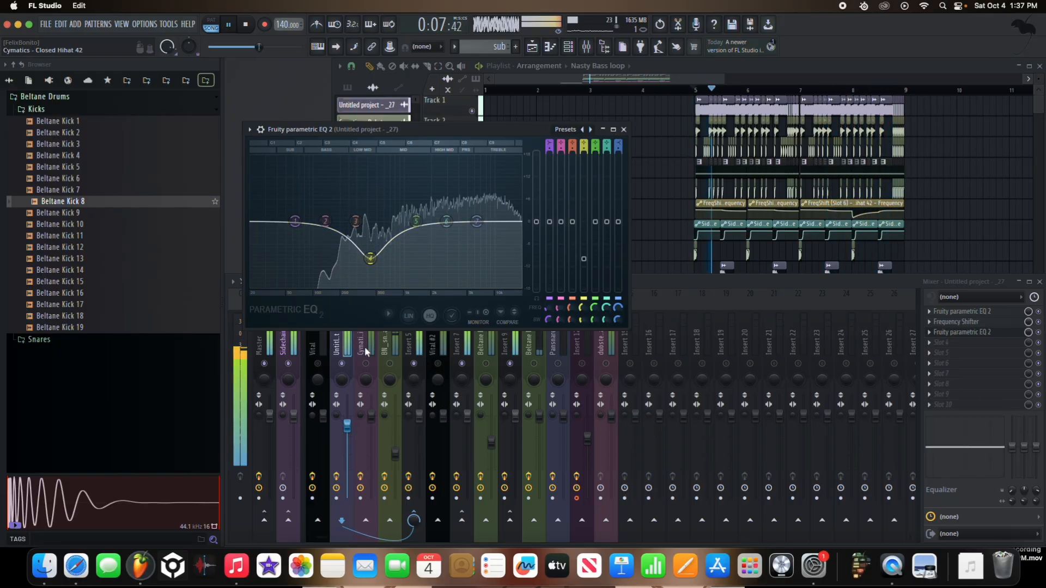
# Step: Open Insert 5's Fruity Parametric EQ 2 and place it beside the other equalizer for comparison
pyautogui.click(409, 340)
pyautogui.click(954, 343)
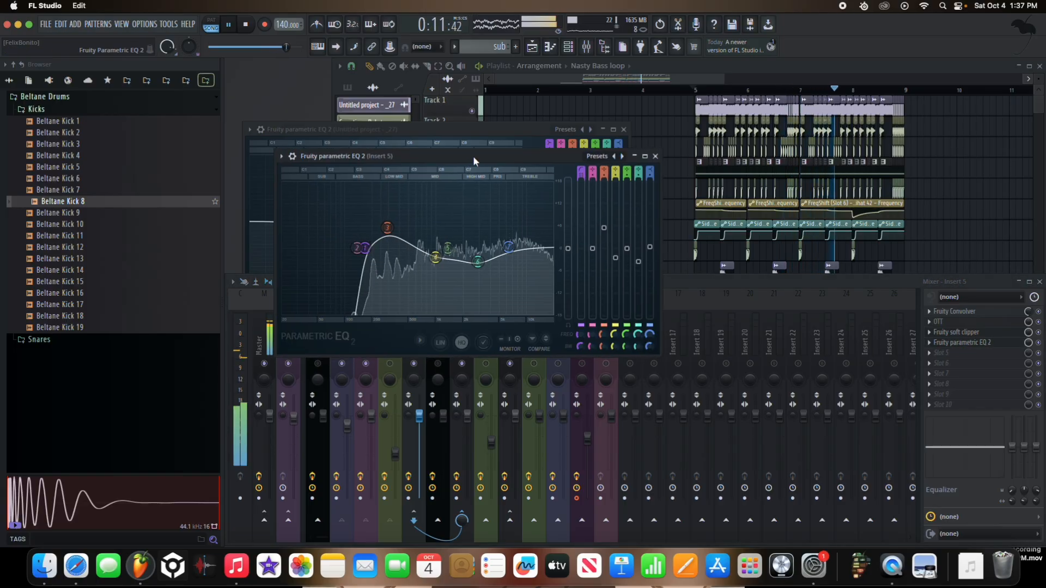
pyautogui.moveTo(473, 156); pyautogui.dragTo(739, 150)
# Step: Ease the Untitled project - _27 EQ's band 4 dip, cut band 5 about 4.8 dB near 1308 Hz, and lift bands 6 and 7
pyautogui.click(374, 241)
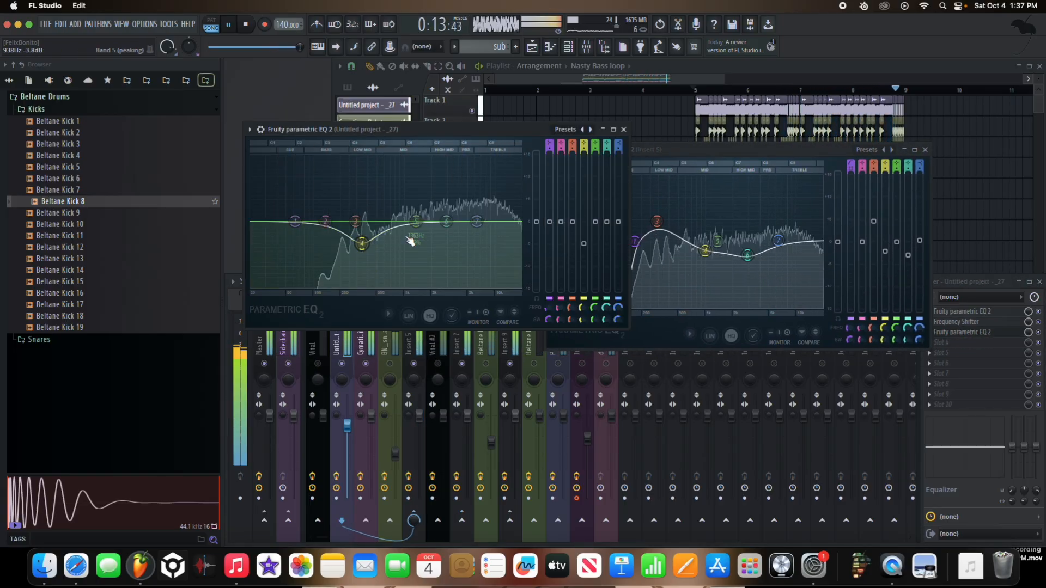
pyautogui.moveTo(417, 221); pyautogui.dragTo(403, 254)
pyautogui.moveTo(476, 222)
pyautogui.mouseDown()
pyautogui.moveTo(485, 205)
pyautogui.moveTo(491, 211)
pyautogui.mouseUp()
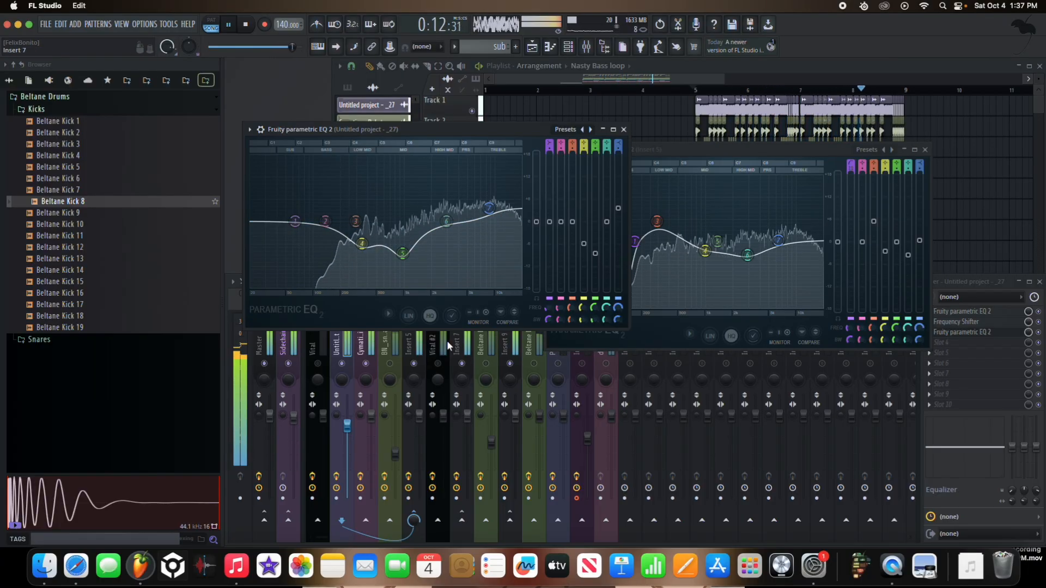
pyautogui.moveTo(451, 338); pyautogui.dragTo(451, 277)
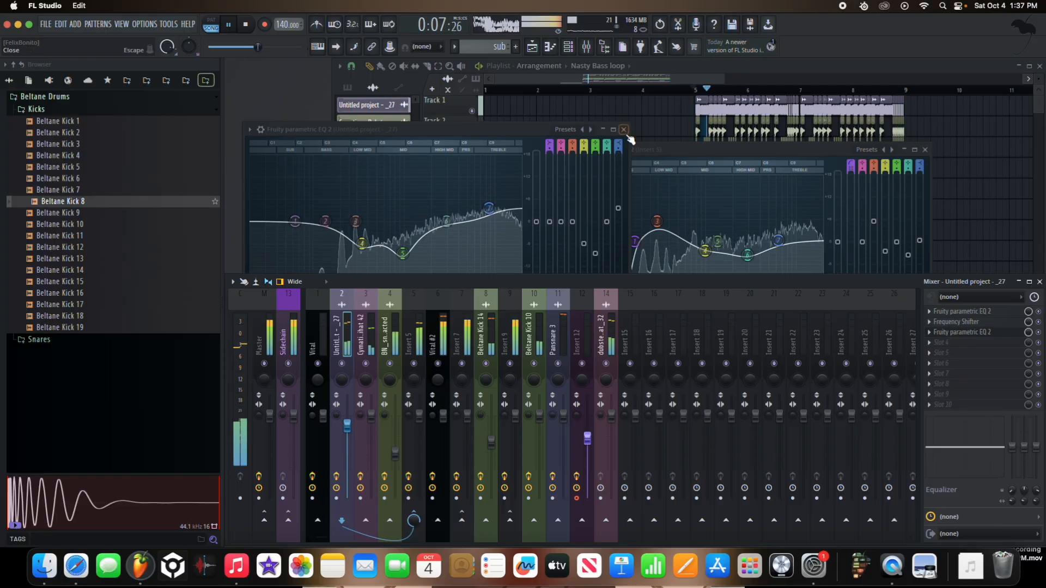
pyautogui.moveTo(403, 252); pyautogui.dragTo(405, 241)
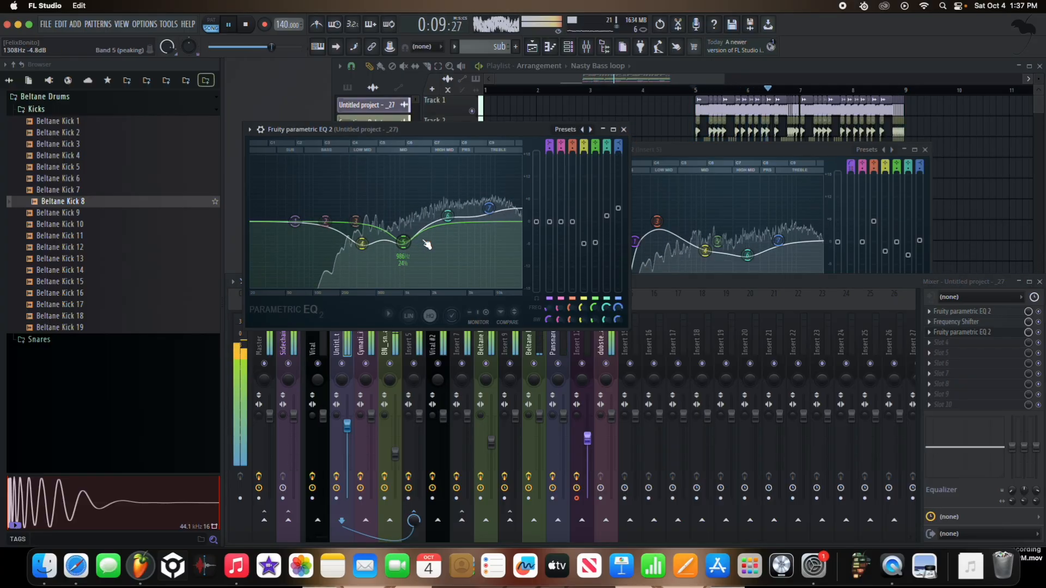
# Step: Play the arrangement around bar 5 in the playlist to check how the equalized layers sit together
pyautogui.click(658, 126)
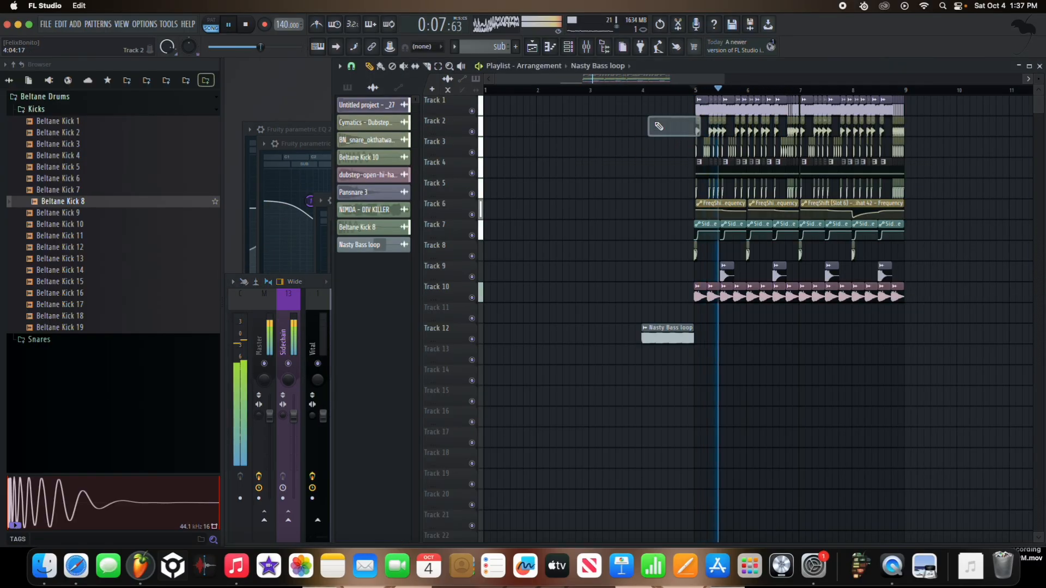
pyautogui.scroll(5, 725, 148)
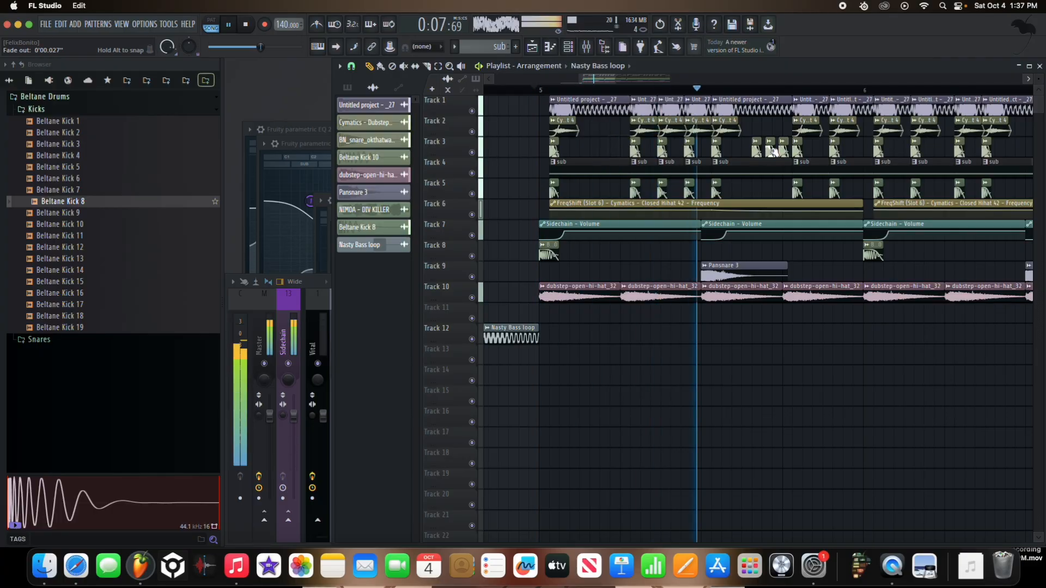
pyautogui.scroll(-3, 790, 161)
pyautogui.press('space')
pyautogui.press('space')
pyautogui.scroll(-3, 711, 162)
pyautogui.click(588, 90)
pyautogui.scroll(5, 612, 146)
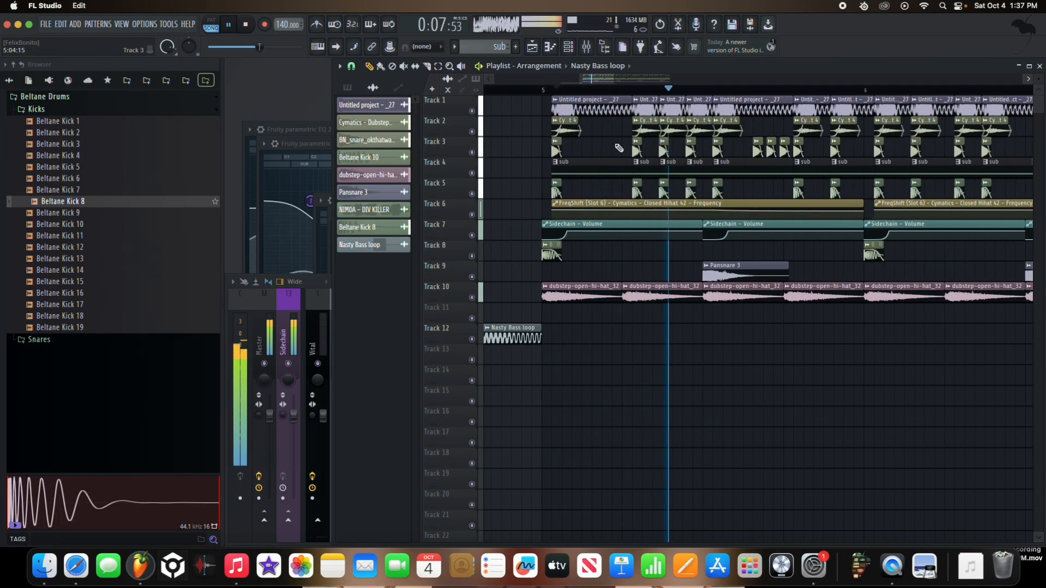
# Step: Listen to Tracks 1 to 5 alone with all other playlist tracks muted, and reactivate Track 6
pyautogui.rightClick(475, 193)
pyautogui.rightClick(474, 194)
pyautogui.rightClick(475, 194)
pyautogui.press('space')
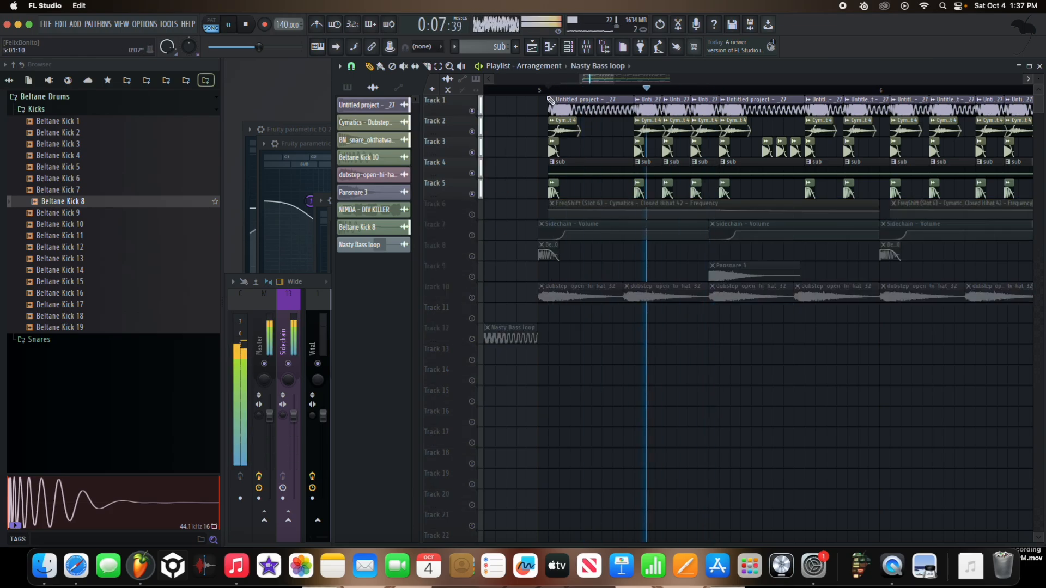
pyautogui.click(330, 327)
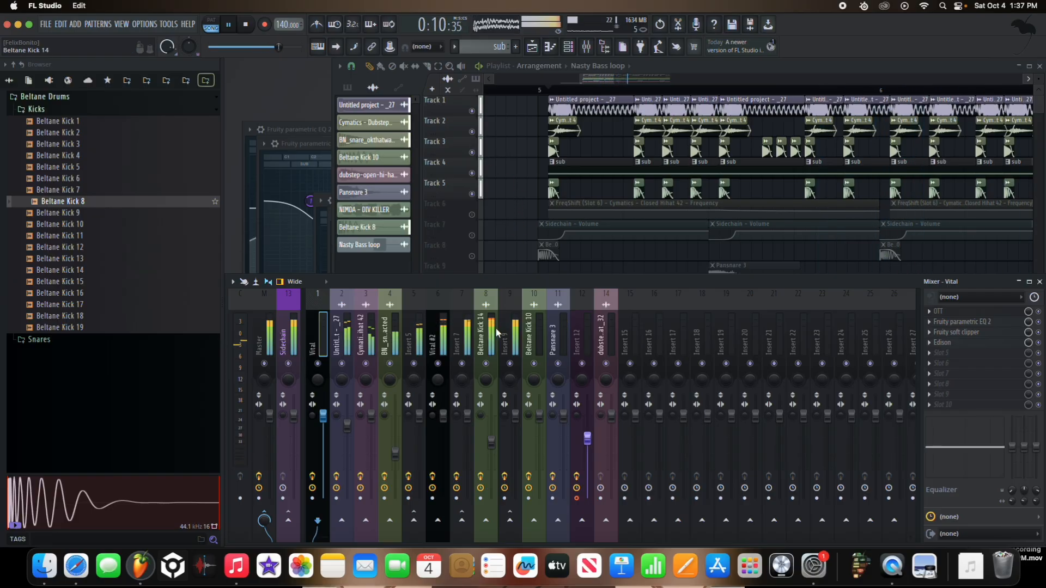
pyautogui.click(472, 215)
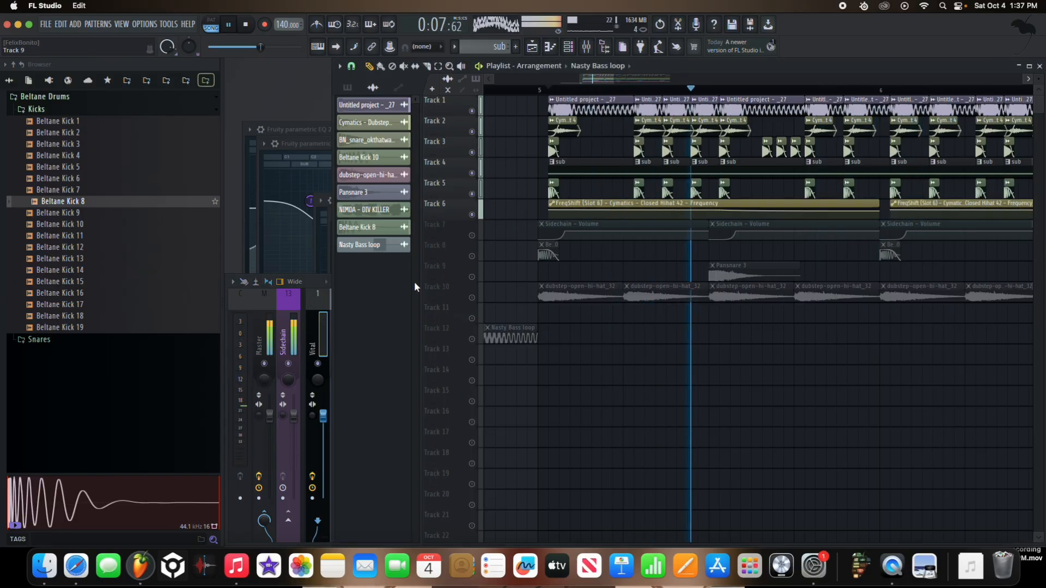
# Step: In Insert 7's slot 8 Fruity Parametric EQ 2, ease band 5's boost, dip bands 3 and 6, and raise the band 7 high shelf
pyautogui.click(328, 336)
pyautogui.click(460, 339)
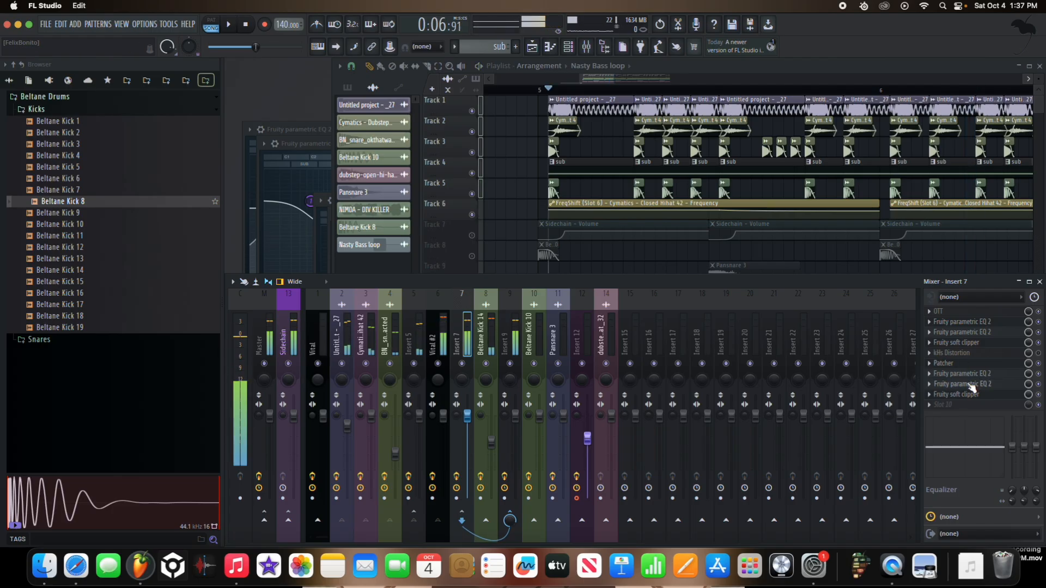
pyautogui.click(969, 384)
pyautogui.moveTo(368, 192); pyautogui.dragTo(368, 202)
pyautogui.moveTo(432, 206); pyautogui.dragTo(457, 200)
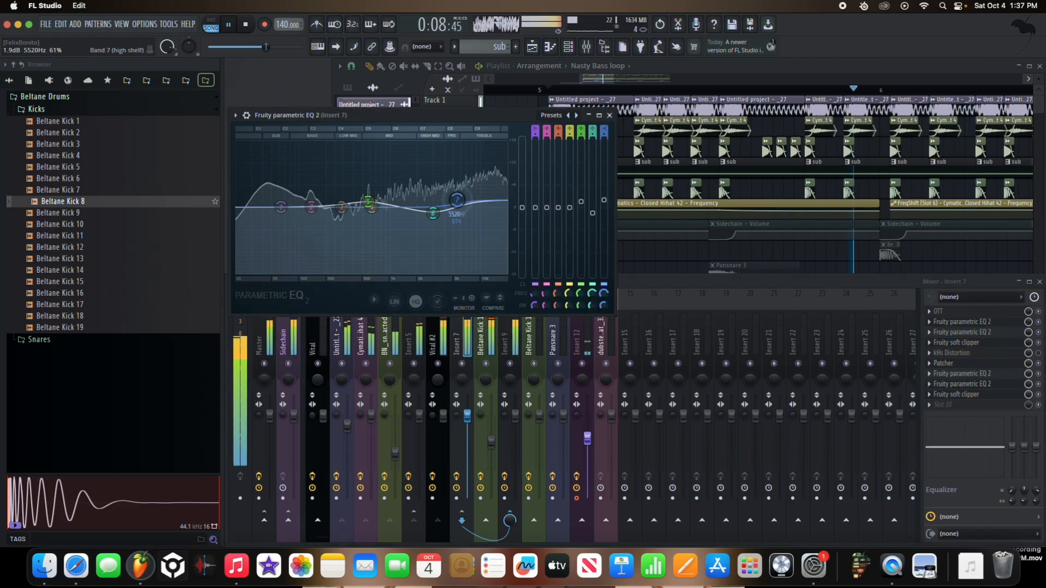
pyautogui.click(368, 202)
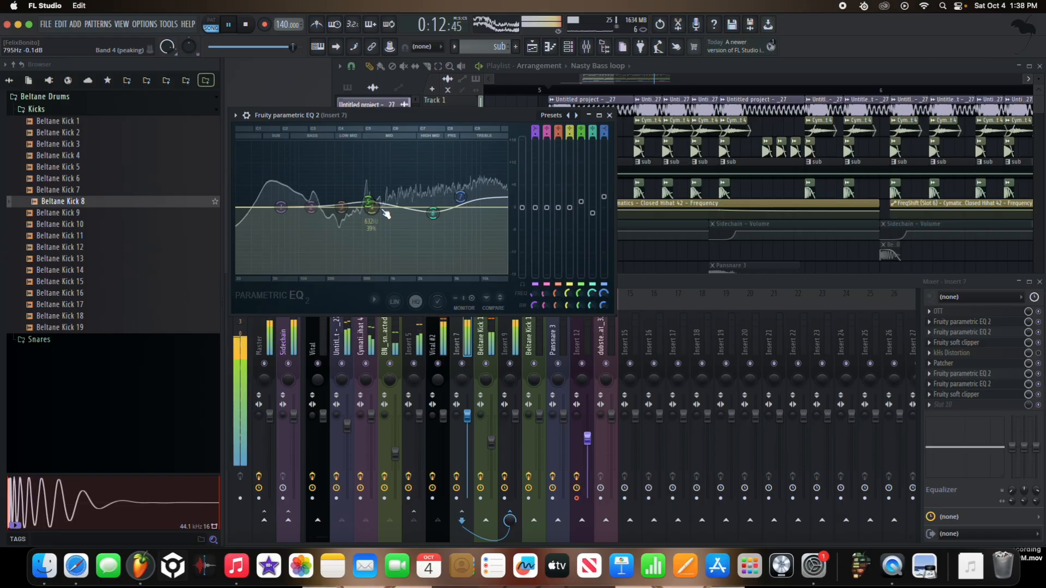
pyautogui.moveTo(344, 217); pyautogui.dragTo(346, 197)
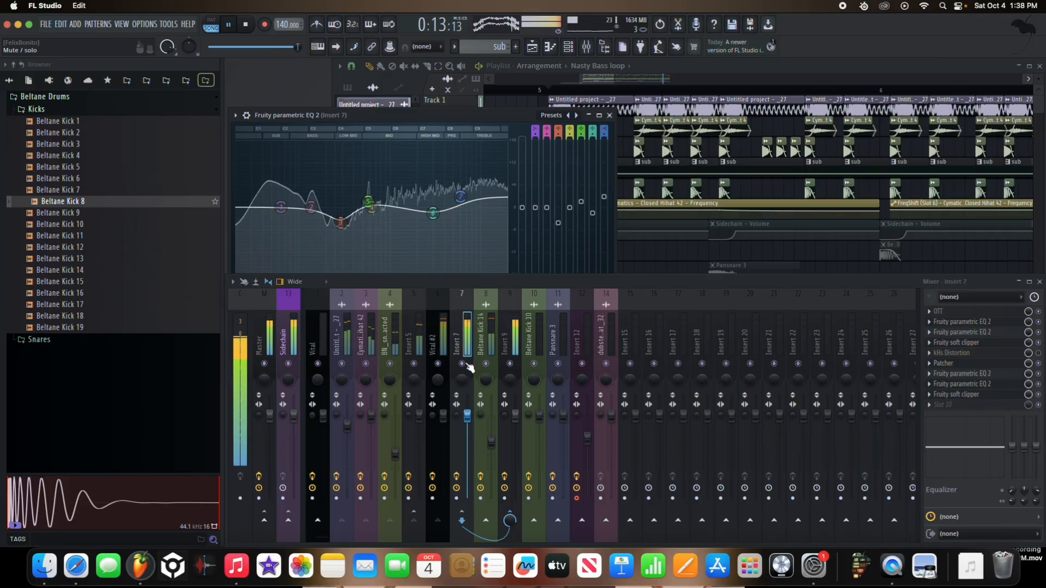
# Step: Solo Track 1 for a brief listen, and reactivate all playlist tracks
pyautogui.click(482, 117)
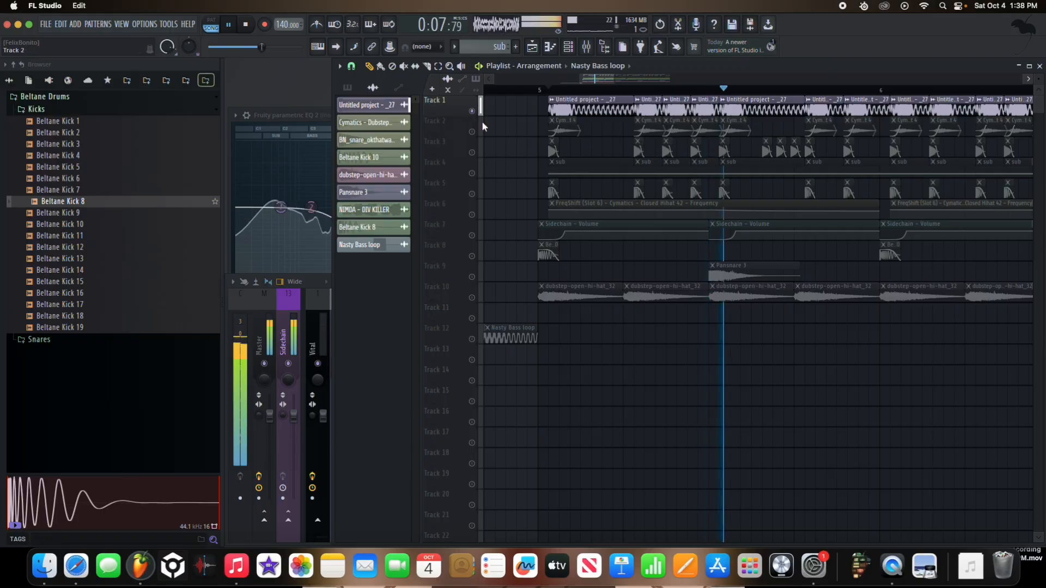
pyautogui.scroll(-5, 676, 203)
pyautogui.scroll(-2, 676, 203)
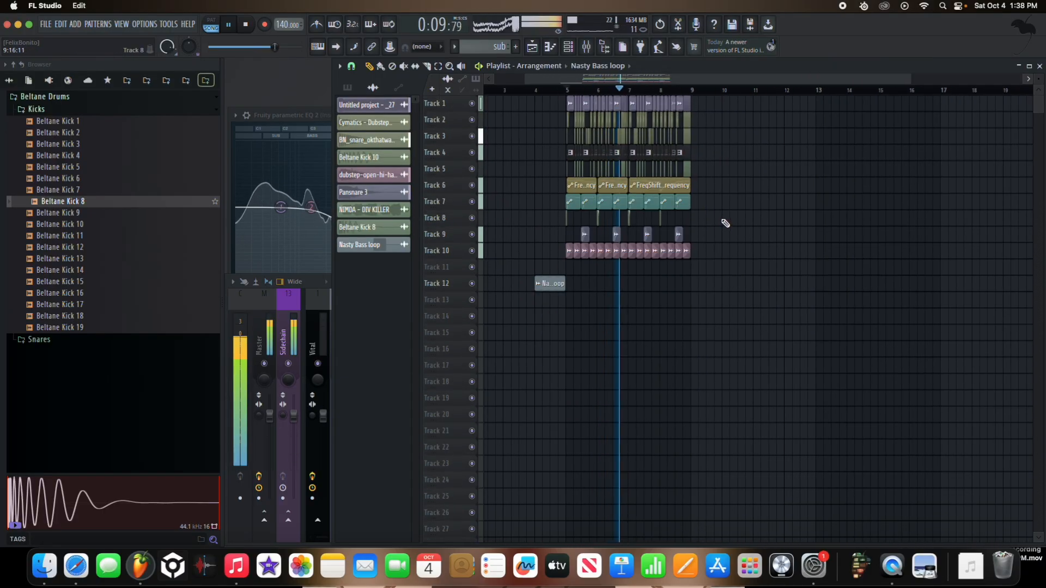
# Step: Play the full arrangement and watch the kick and Insert 9 levels in the mixer, adjusting the listening volume
pyautogui.click(325, 329)
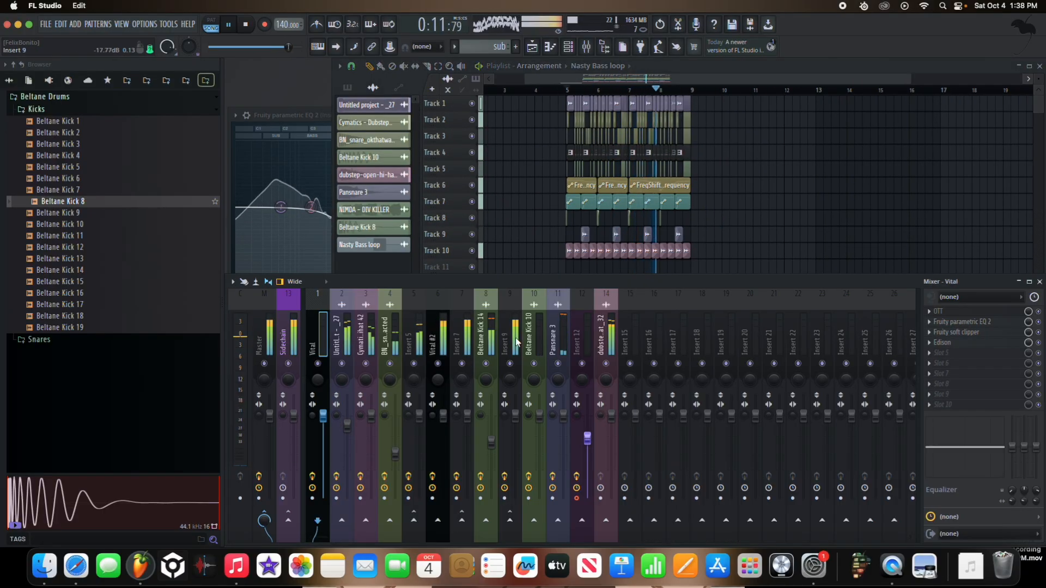
pyautogui.click(491, 441)
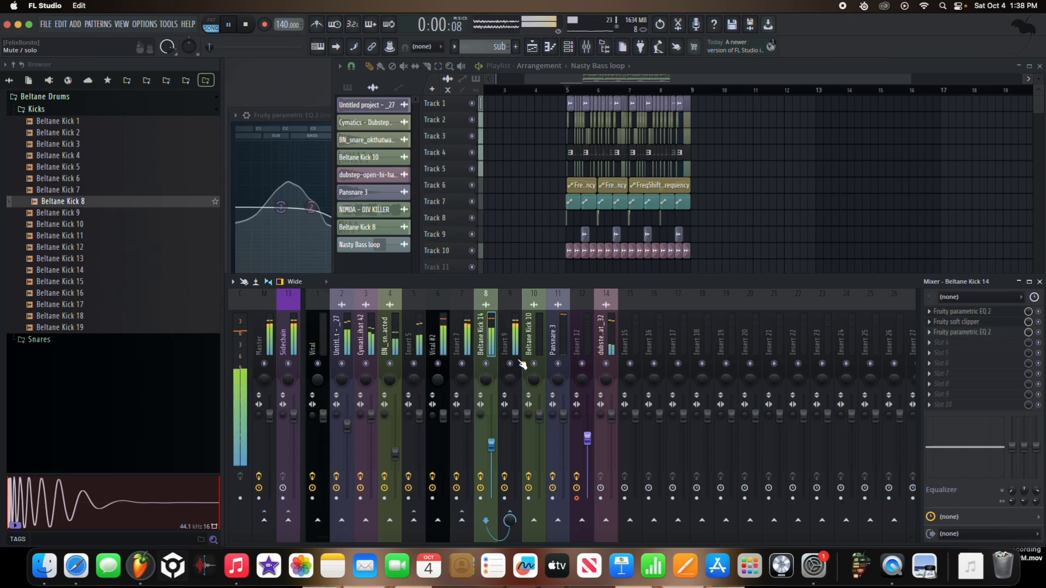
pyautogui.press('XF86AudioLowerVolume')
pyautogui.press('space')
pyautogui.press('XF86AudioRaiseVolume')
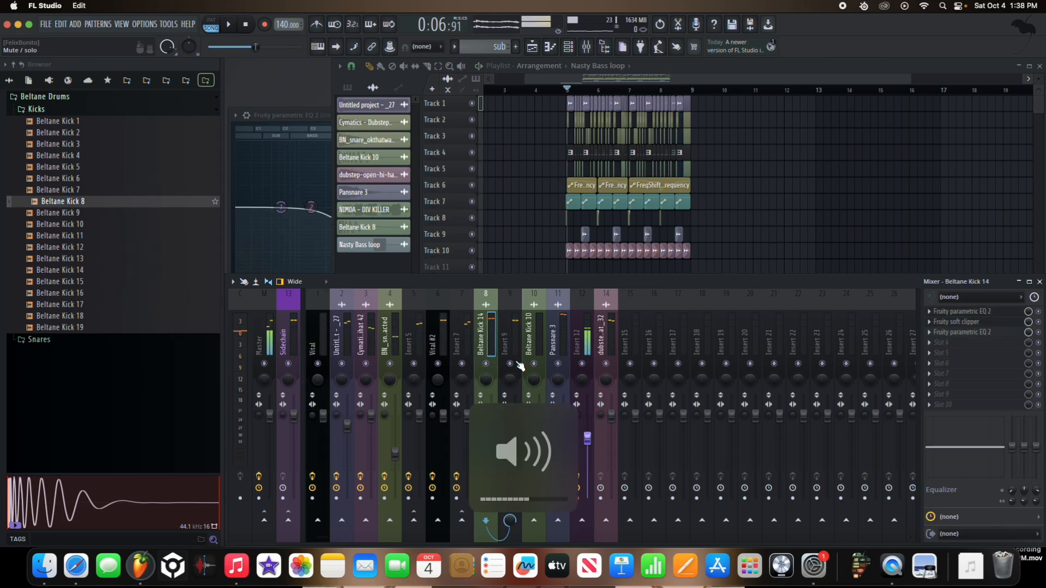
pyautogui.press('space')
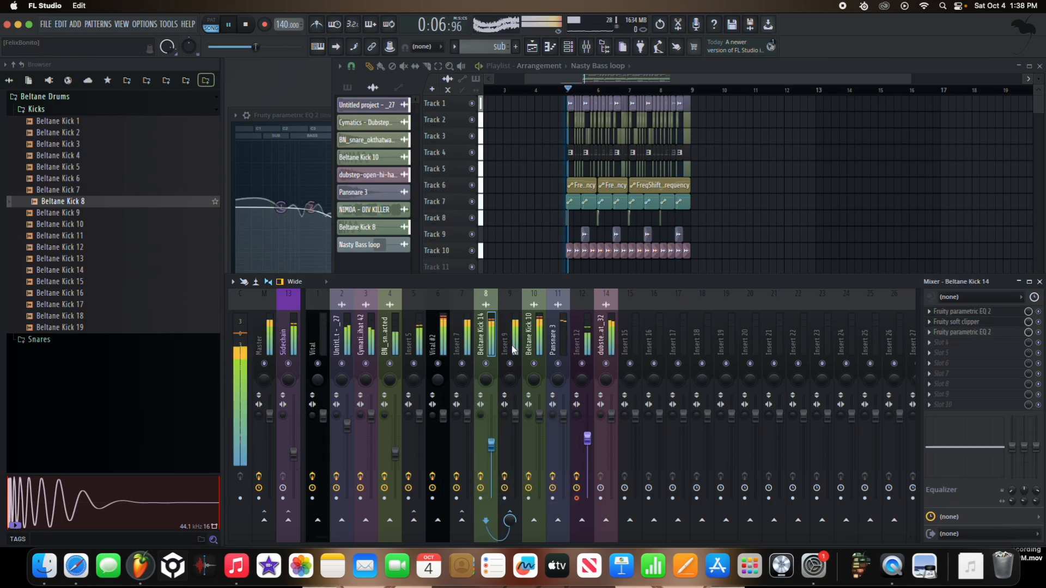
pyautogui.press('XF86AudioRaiseVolume')
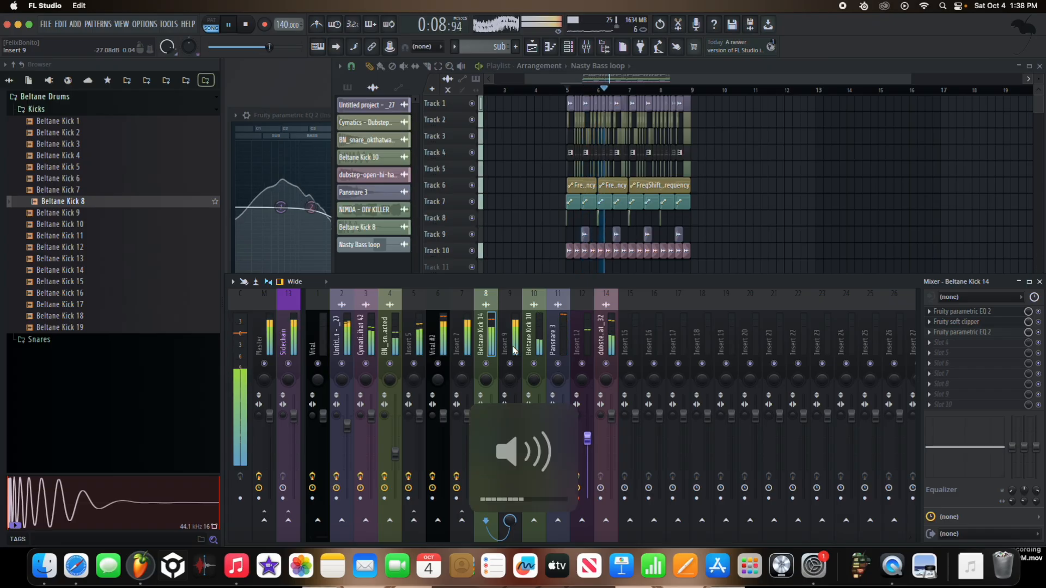
# Step: Select all clips on Tracks 1 to 10 between bars 5 and 9 and duplicate them through bar 13
pyautogui.click(762, 251)
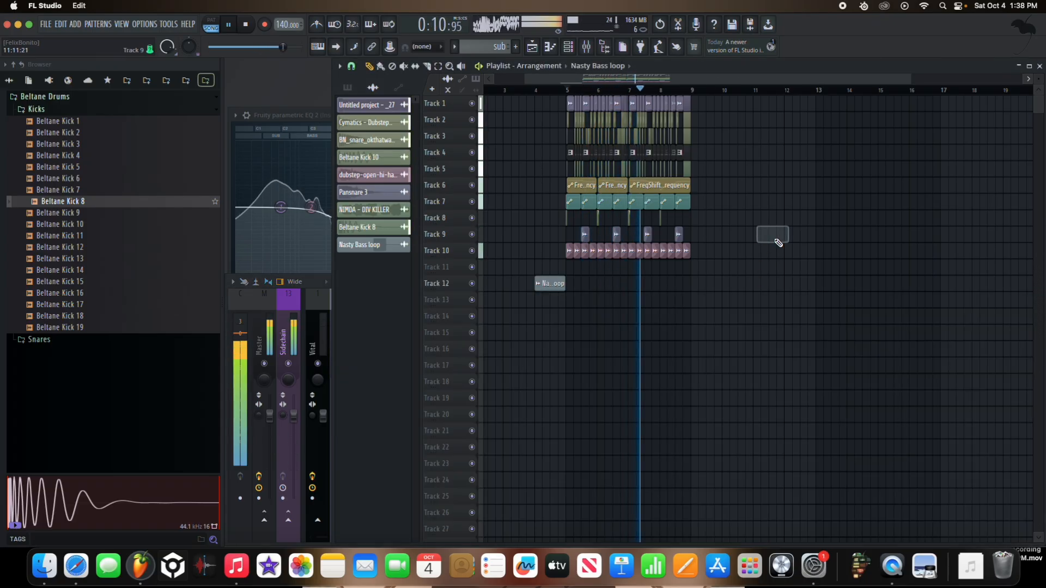
pyautogui.moveTo(738, 290); pyautogui.dragTo(567, 84)
pyautogui.press('space')
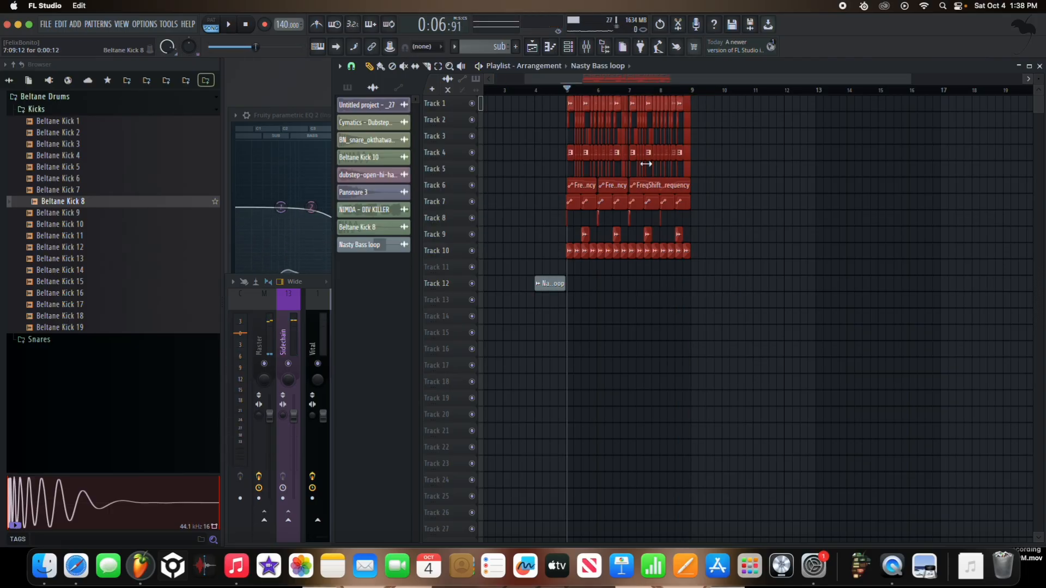
pyautogui.moveTo(731, 261); pyautogui.dragTo(563, 100)
pyautogui.press('super+b')
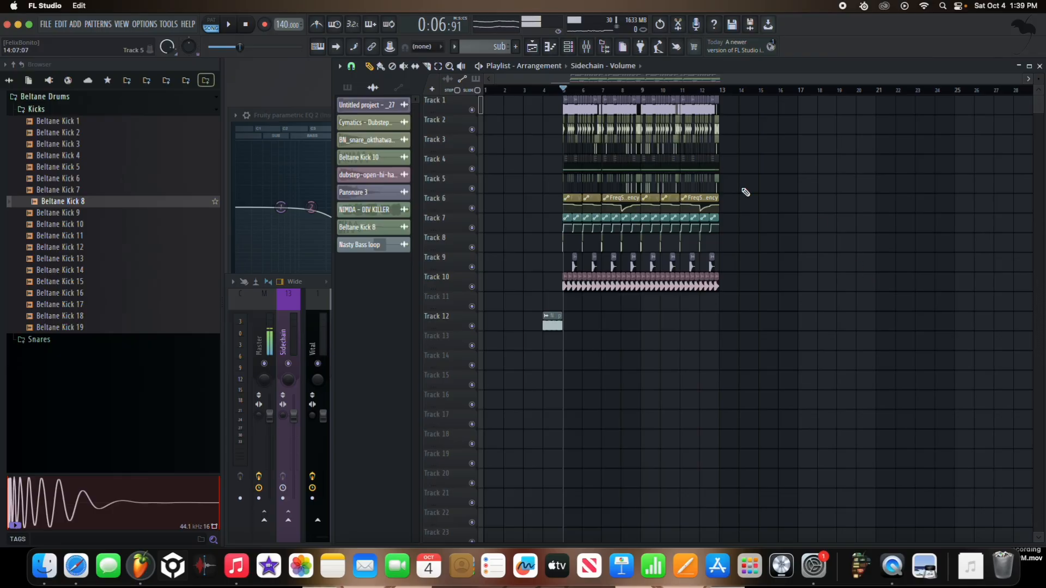
# Step: Move the playback position to bar 4, just before the drop, and play the extended arrangement
pyautogui.scroll(10, 553, 121)
pyautogui.moveTo(616, 100); pyautogui.dragTo(575, 98)
pyautogui.scroll(-10, 598, 102)
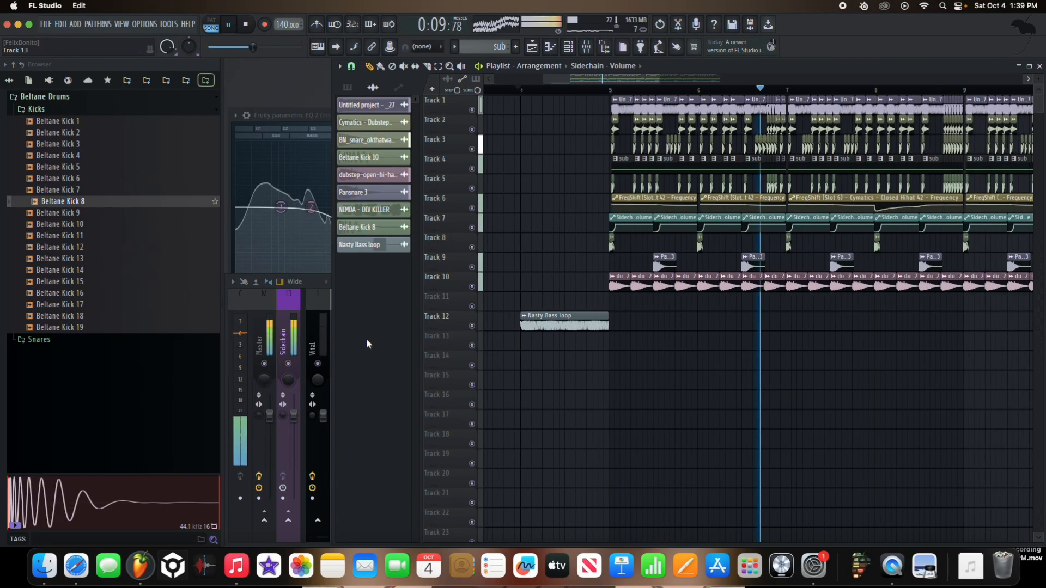
pyautogui.press('space')
# Step: Add a Fruity Parametric EQ 2 in slot 9 of Insert 12, after Fruity Reeverb 2
pyautogui.press('F9')
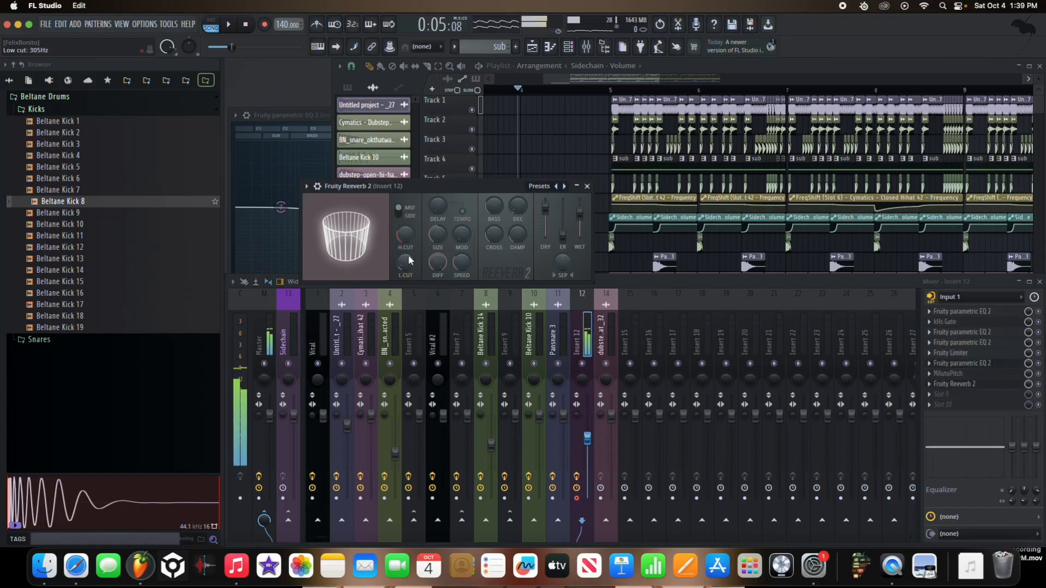
pyautogui.press('XF86AudioRaiseVolume')
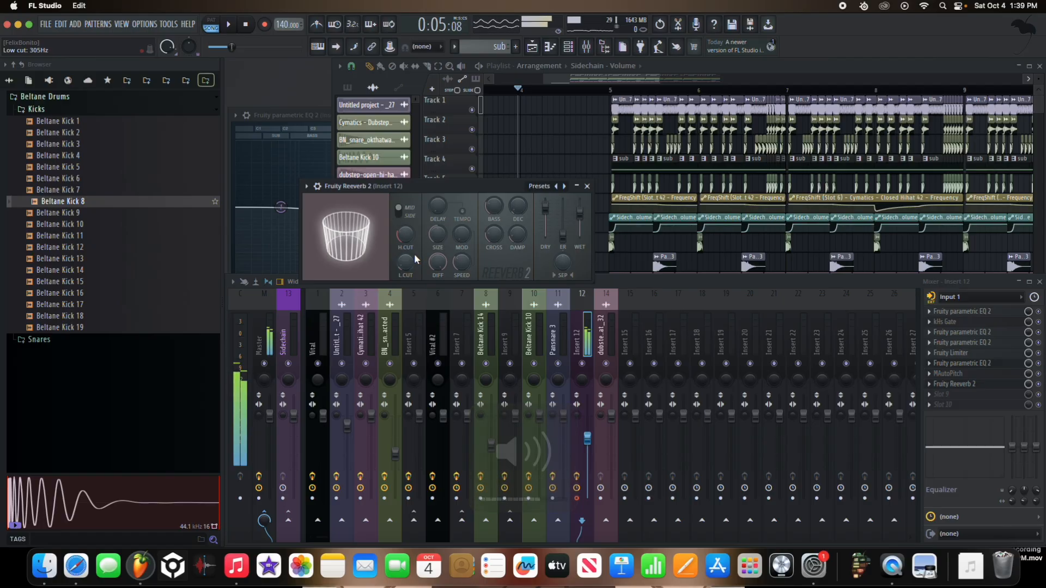
pyautogui.click(951, 394)
pyautogui.click(784, 504)
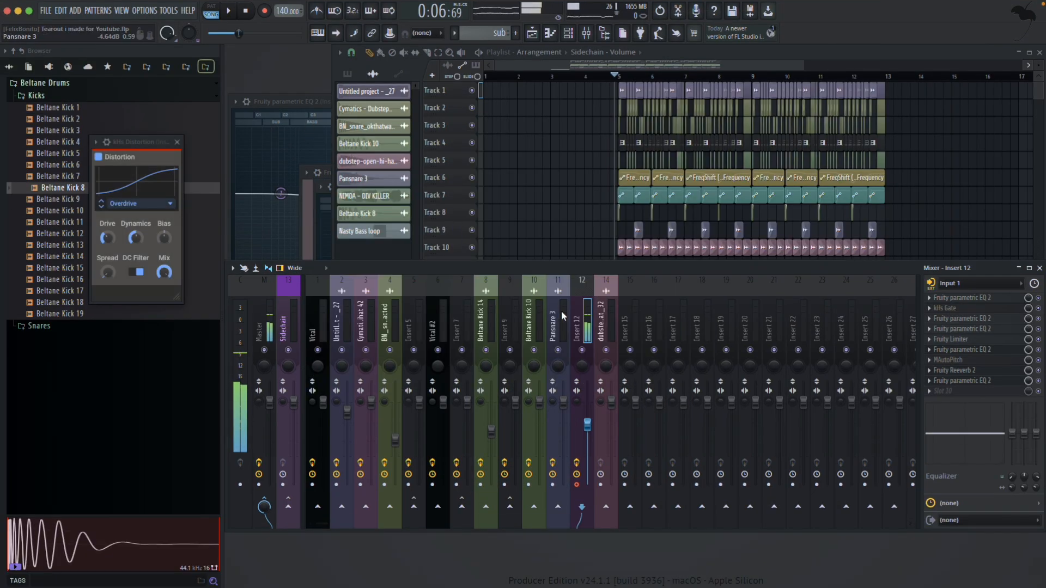
# Step: Raise the listening volume, restore the program window from full screen, and resize it to span the display
pyautogui.press('XF86AudioRaiseVolume')
pyautogui.press('XF86AudioRaiseVolume')
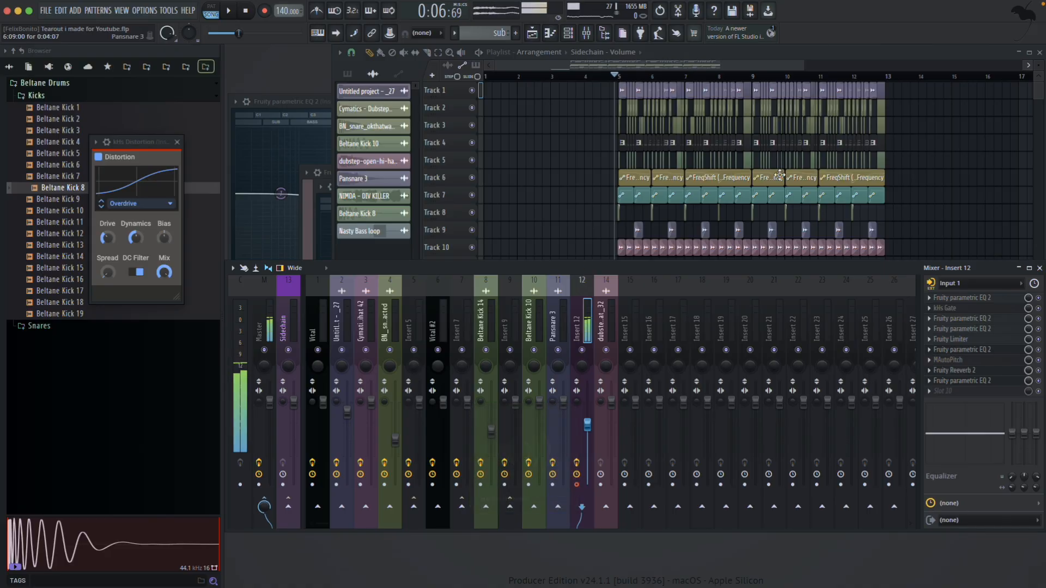
pyautogui.doubleClick(873, 19)
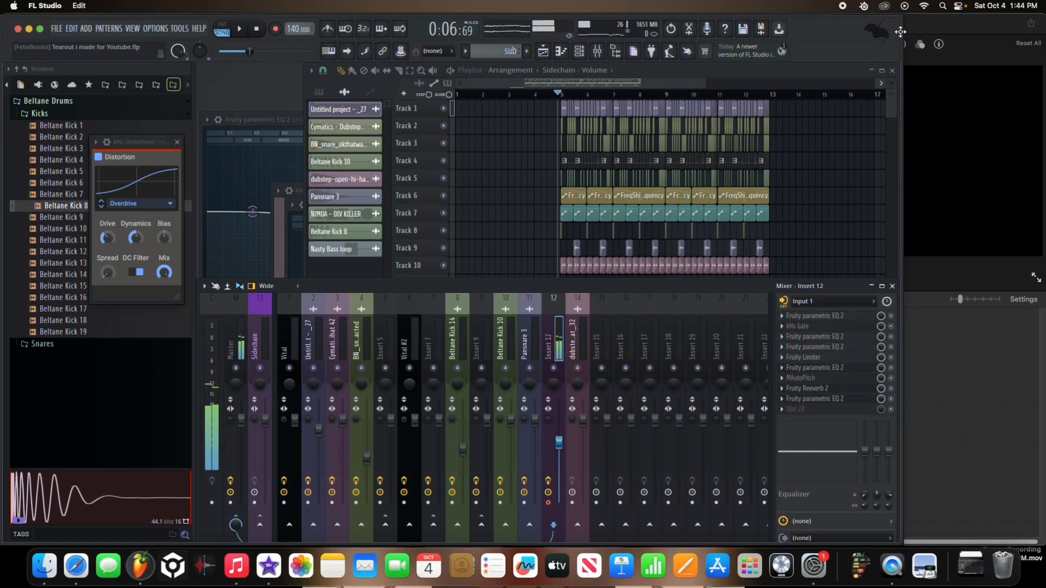
pyautogui.doubleClick(901, 32)
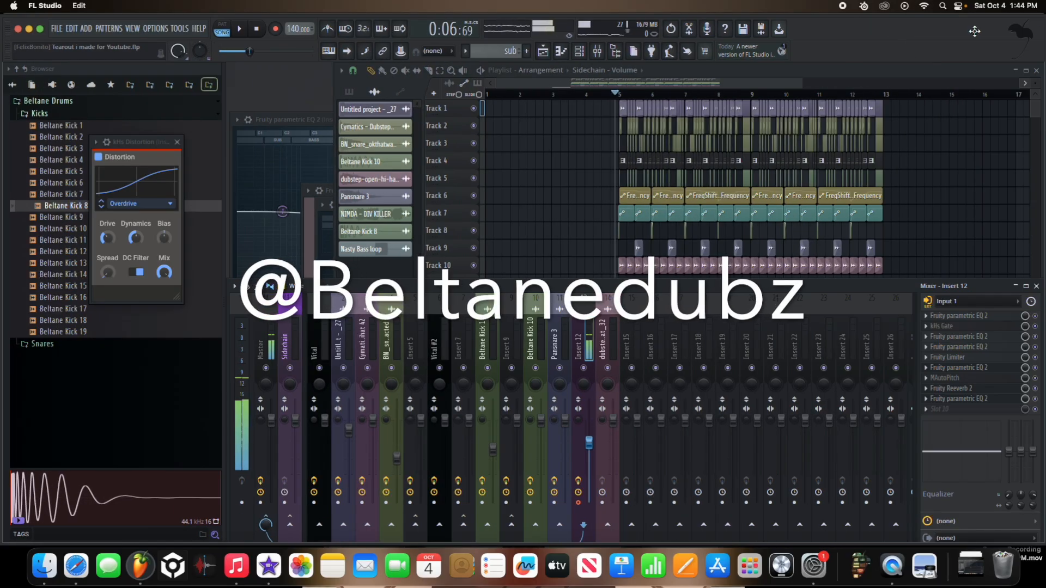
pyautogui.moveTo(1039, 546)
pyautogui.mouseDown()
pyautogui.moveTo(1039, 563)
pyautogui.moveTo(1041, 547)
pyautogui.mouseUp()
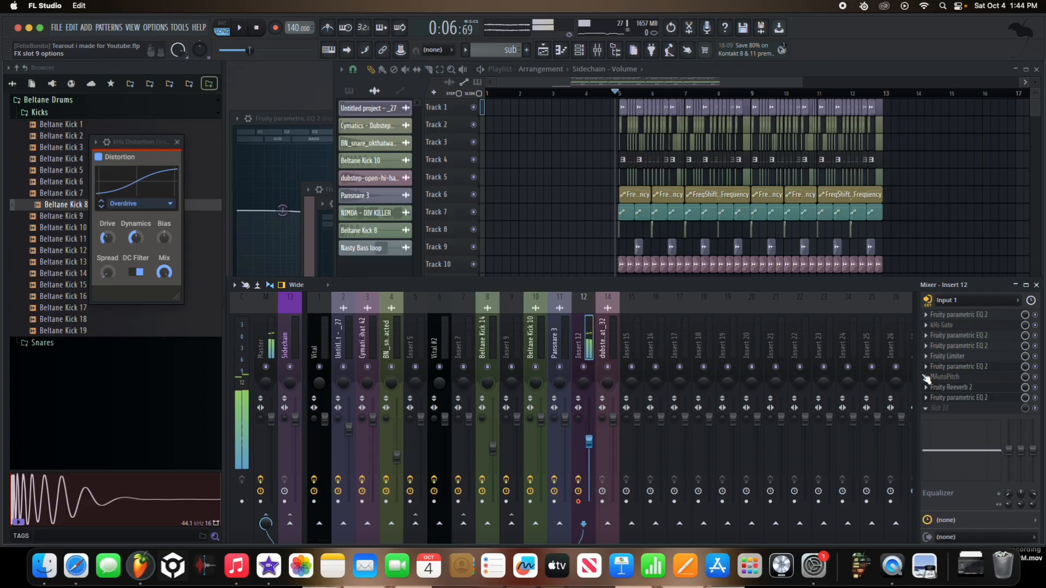